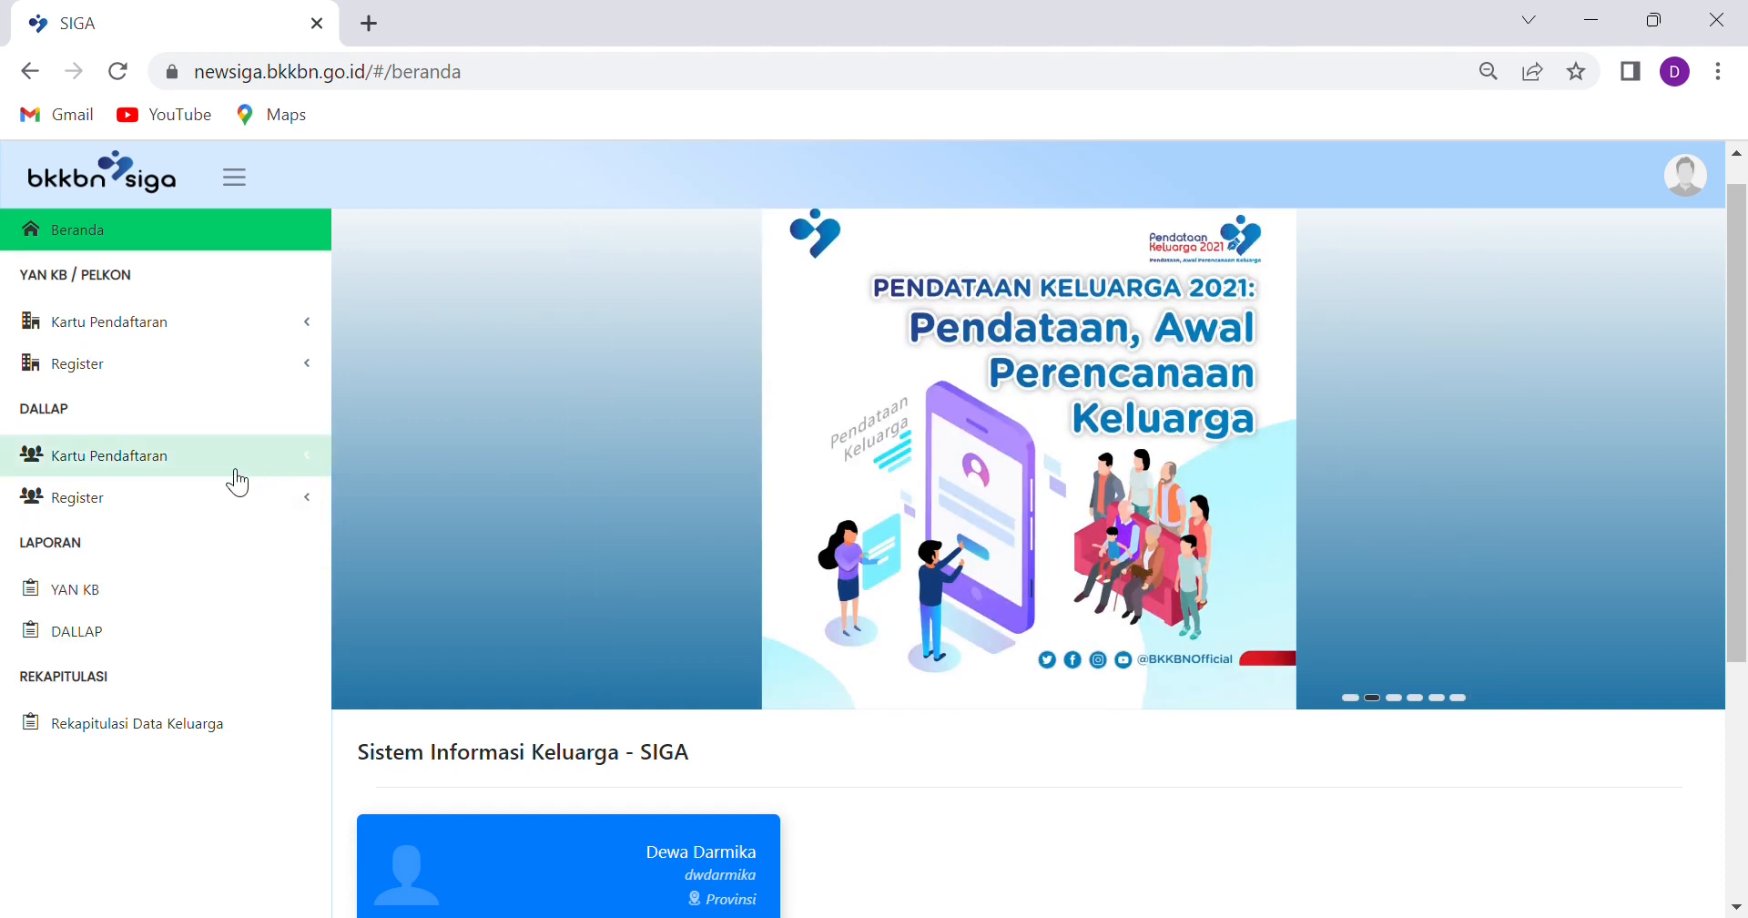
Expand YAN KB Kartu Pendaftaran and Register in the sidebar to show Tempat Pelayanan KB, Pelayanan KB and Mutasi Alokon
{"action": "left_click", "coordinate": [89, 466]}
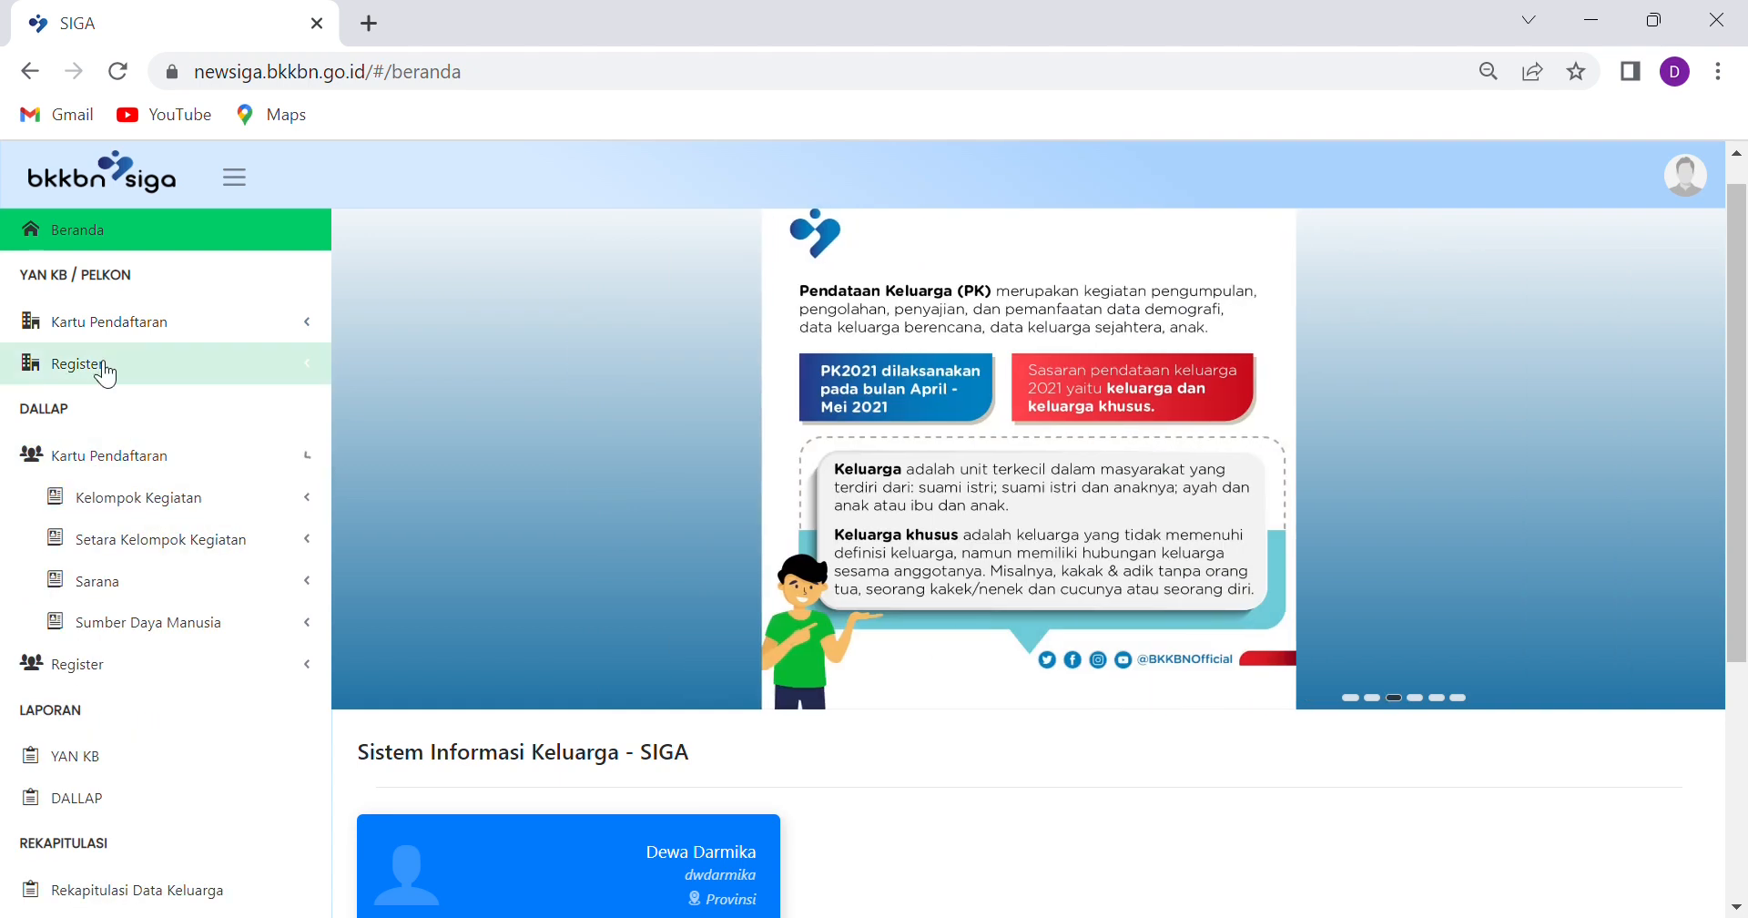
{"action": "left_click", "coordinate": [94, 456]}
{"action": "left_click", "coordinate": [130, 325]}
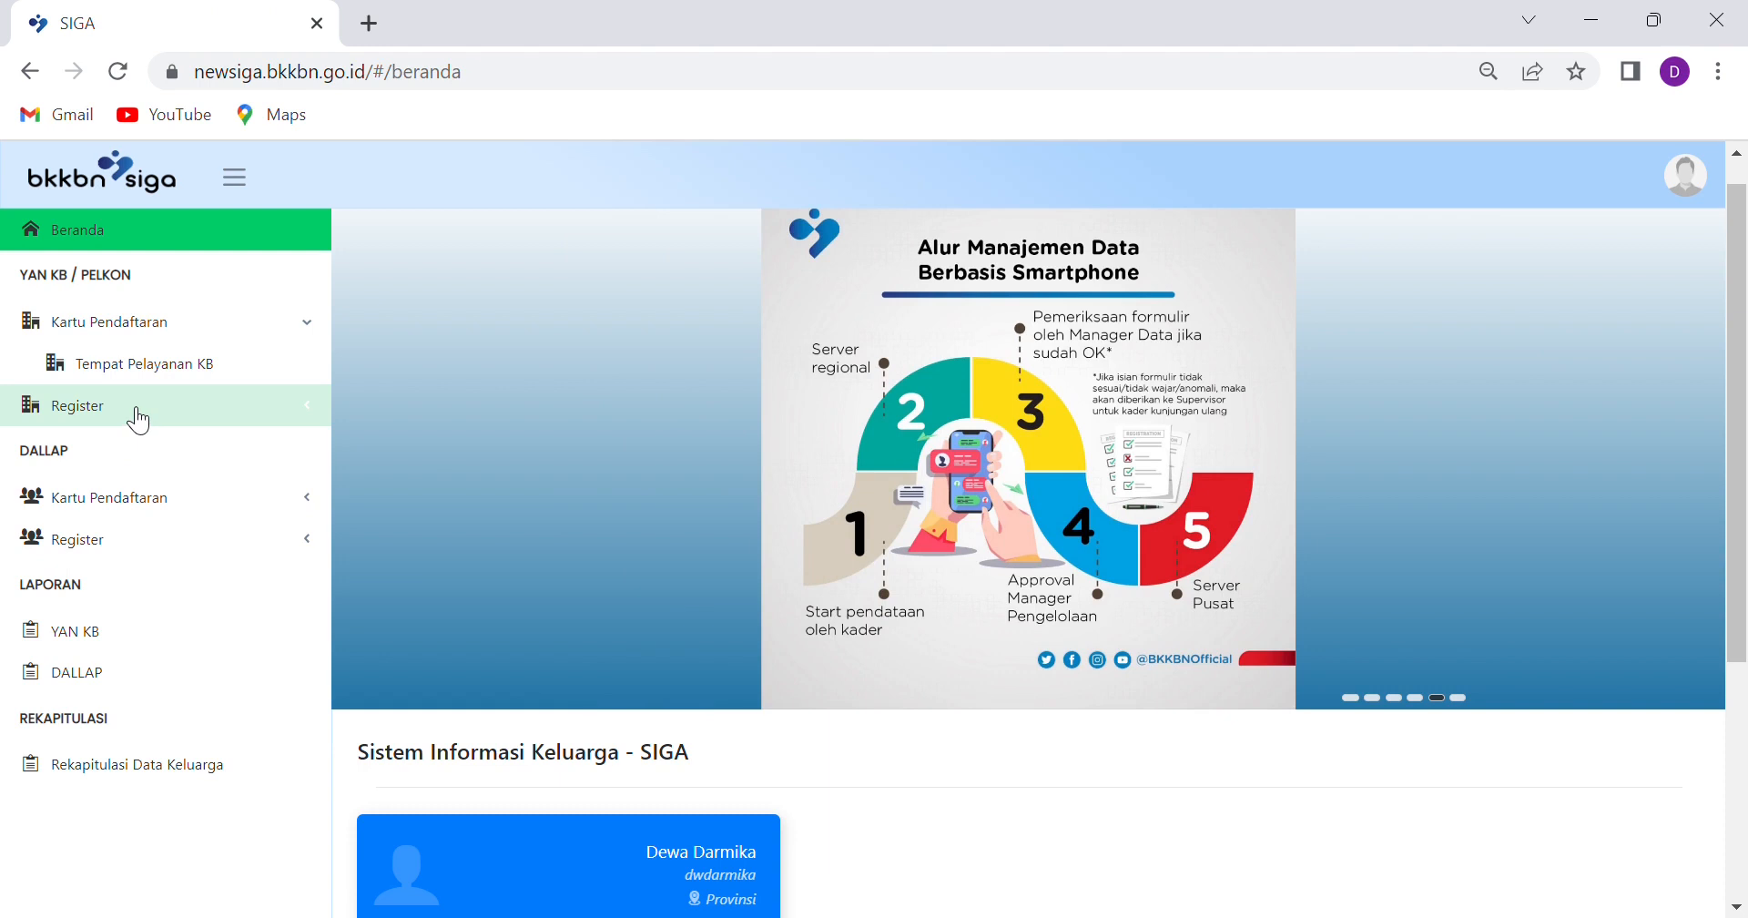
{"action": "left_click", "coordinate": [139, 420]}
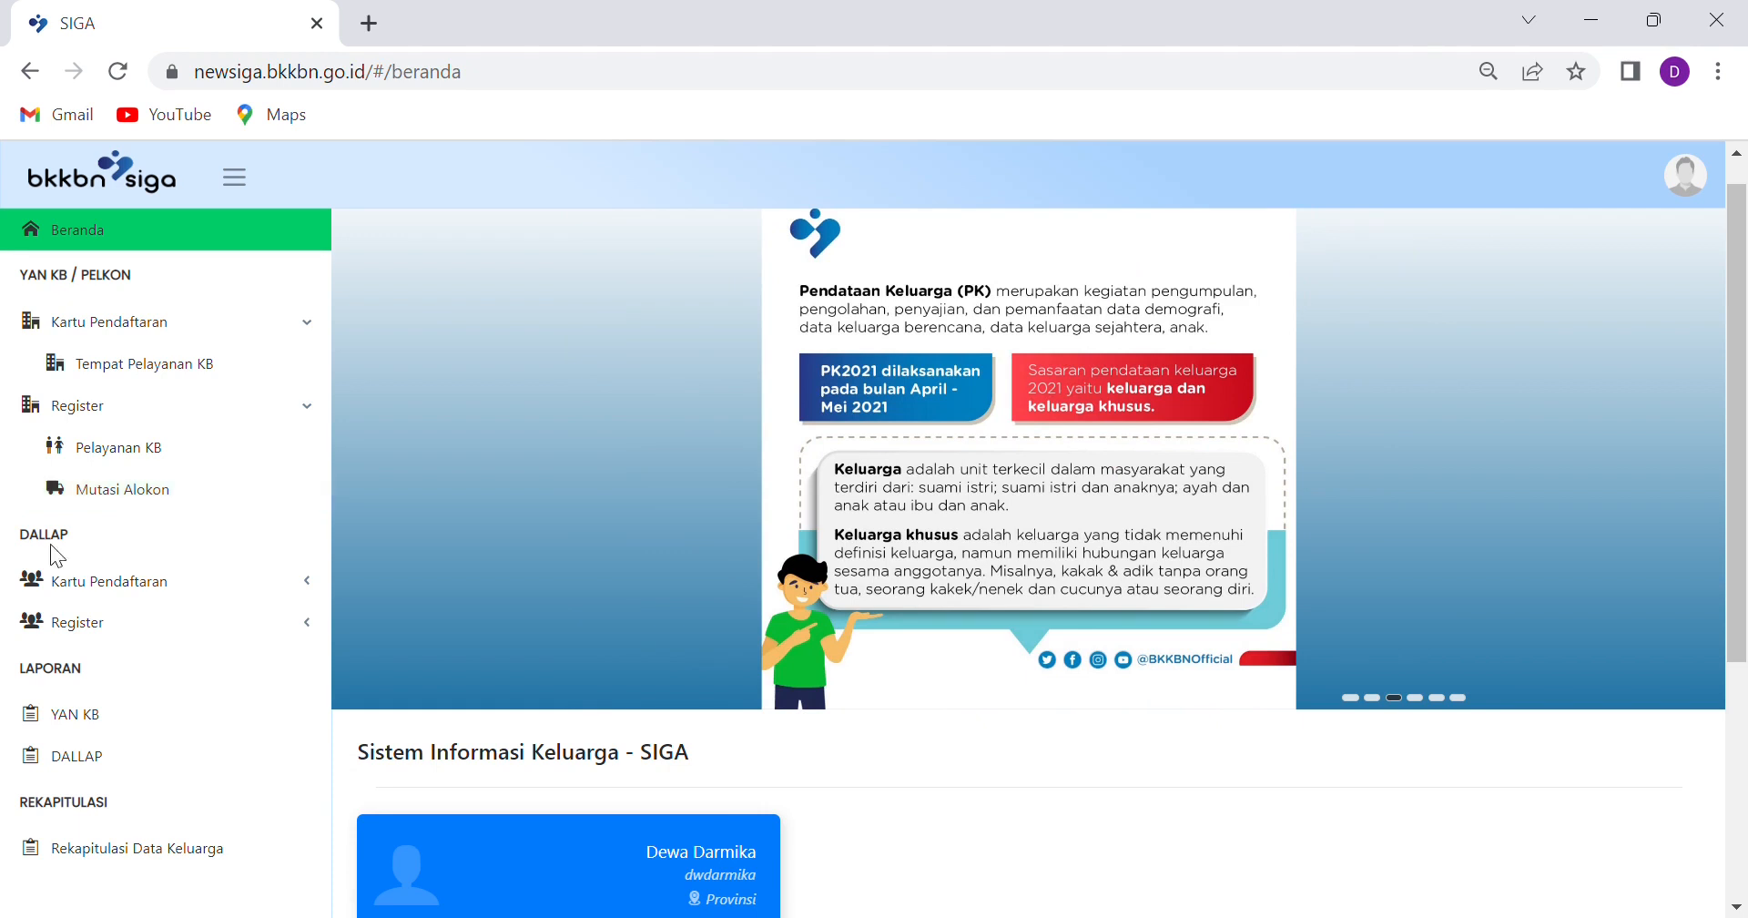
On Mutasi Alokon, filter by 03 - BADUNG, 03 - ABIANSEMAL and village 2002 - SIBANGKAJA, then search
{"action": "left_click", "coordinate": [92, 510]}
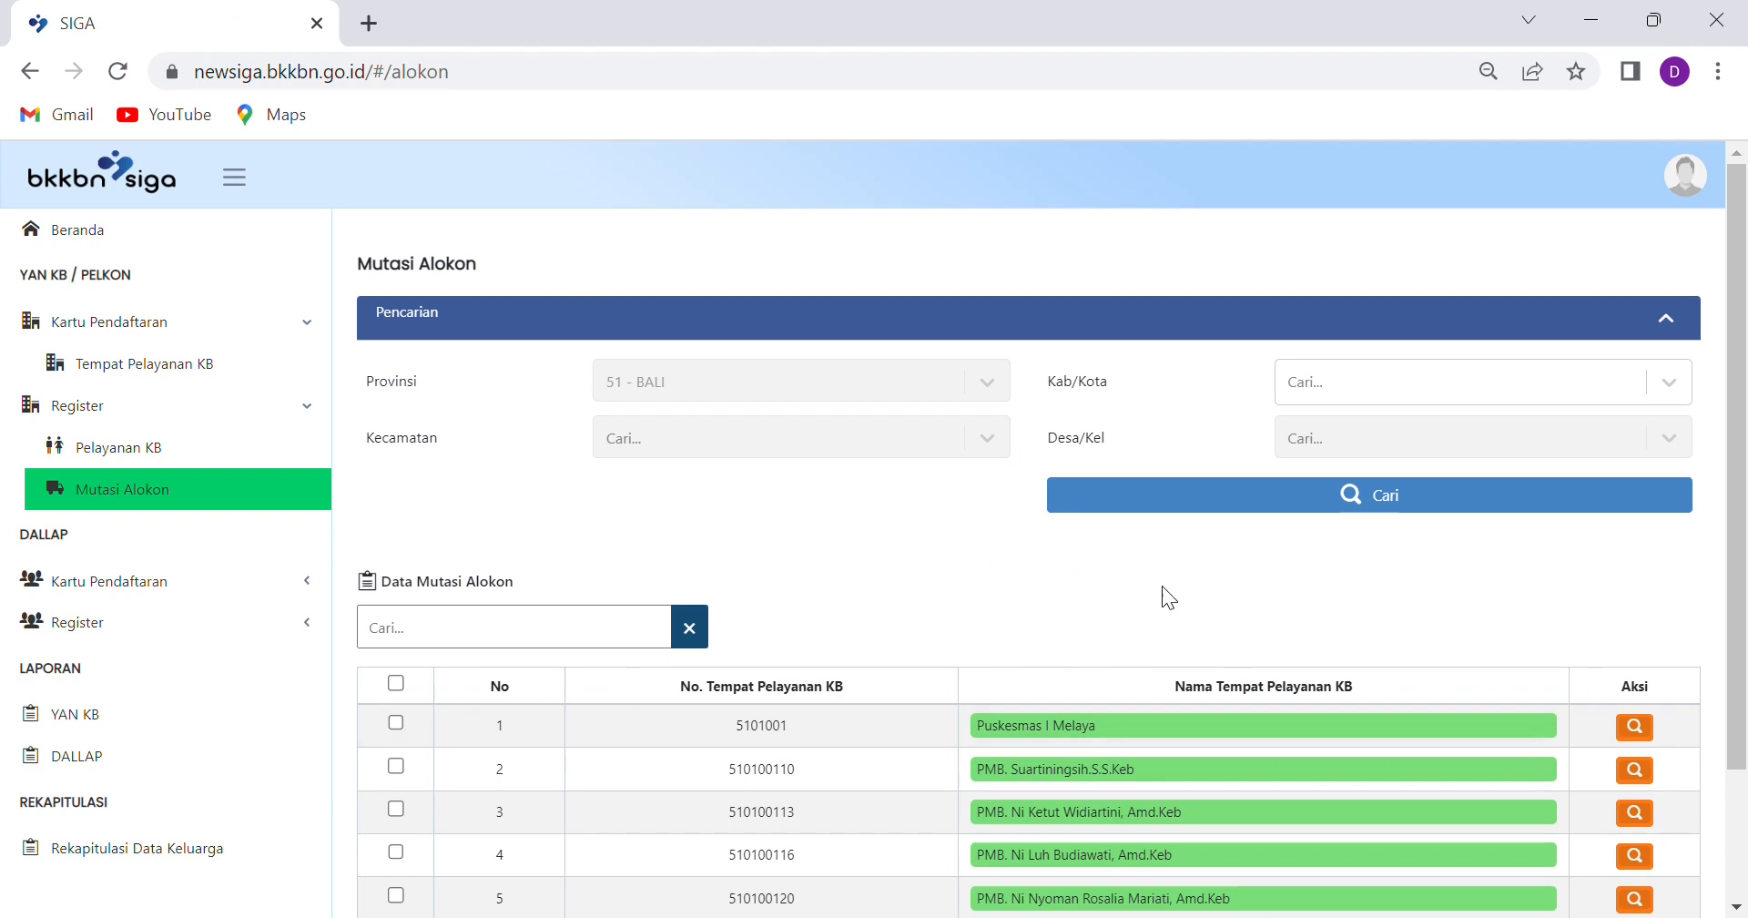
{"action": "left_click", "coordinate": [1449, 393]}
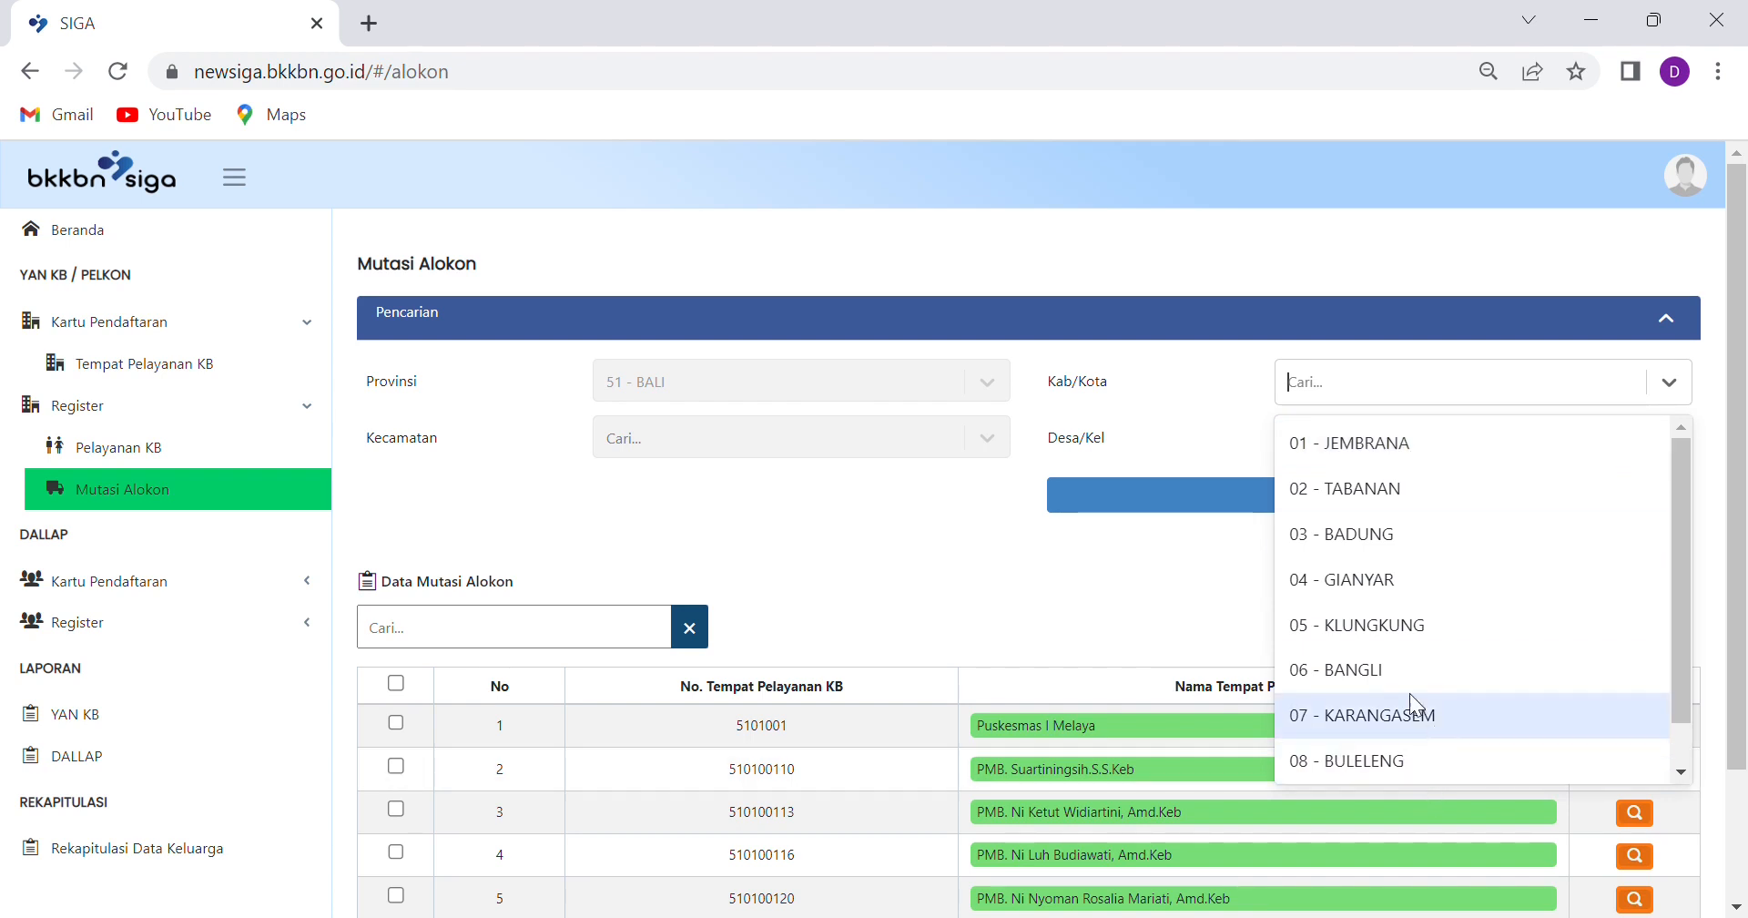
{"action": "left_click", "coordinate": [1370, 533]}
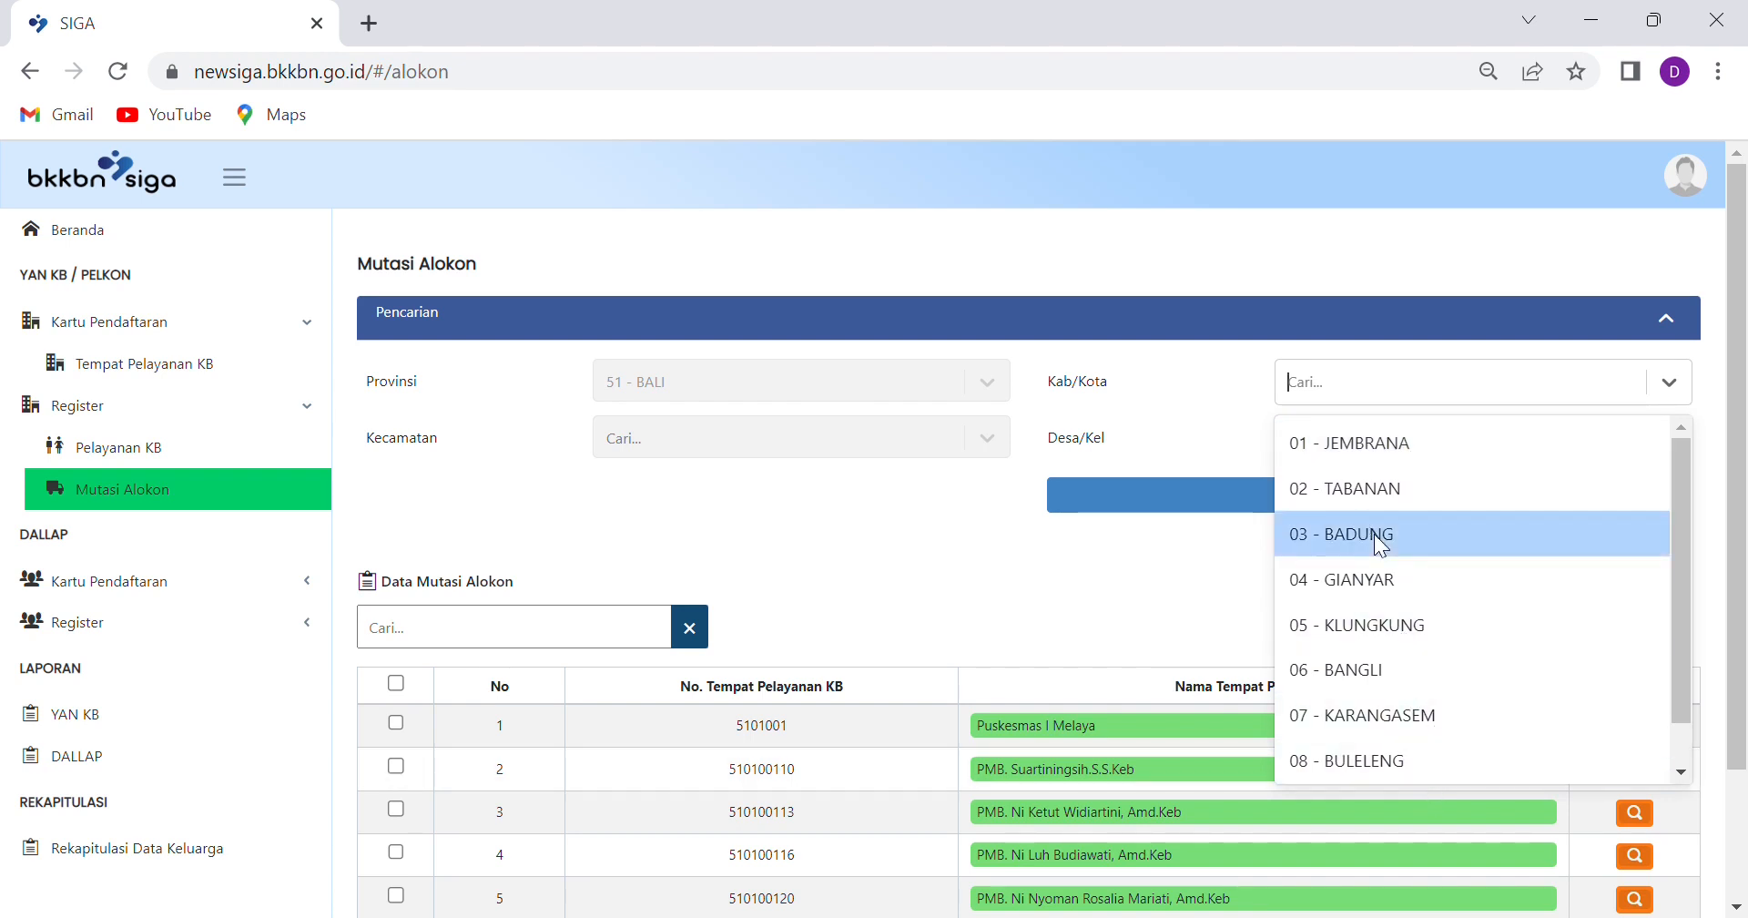
{"action": "left_click", "coordinate": [982, 441]}
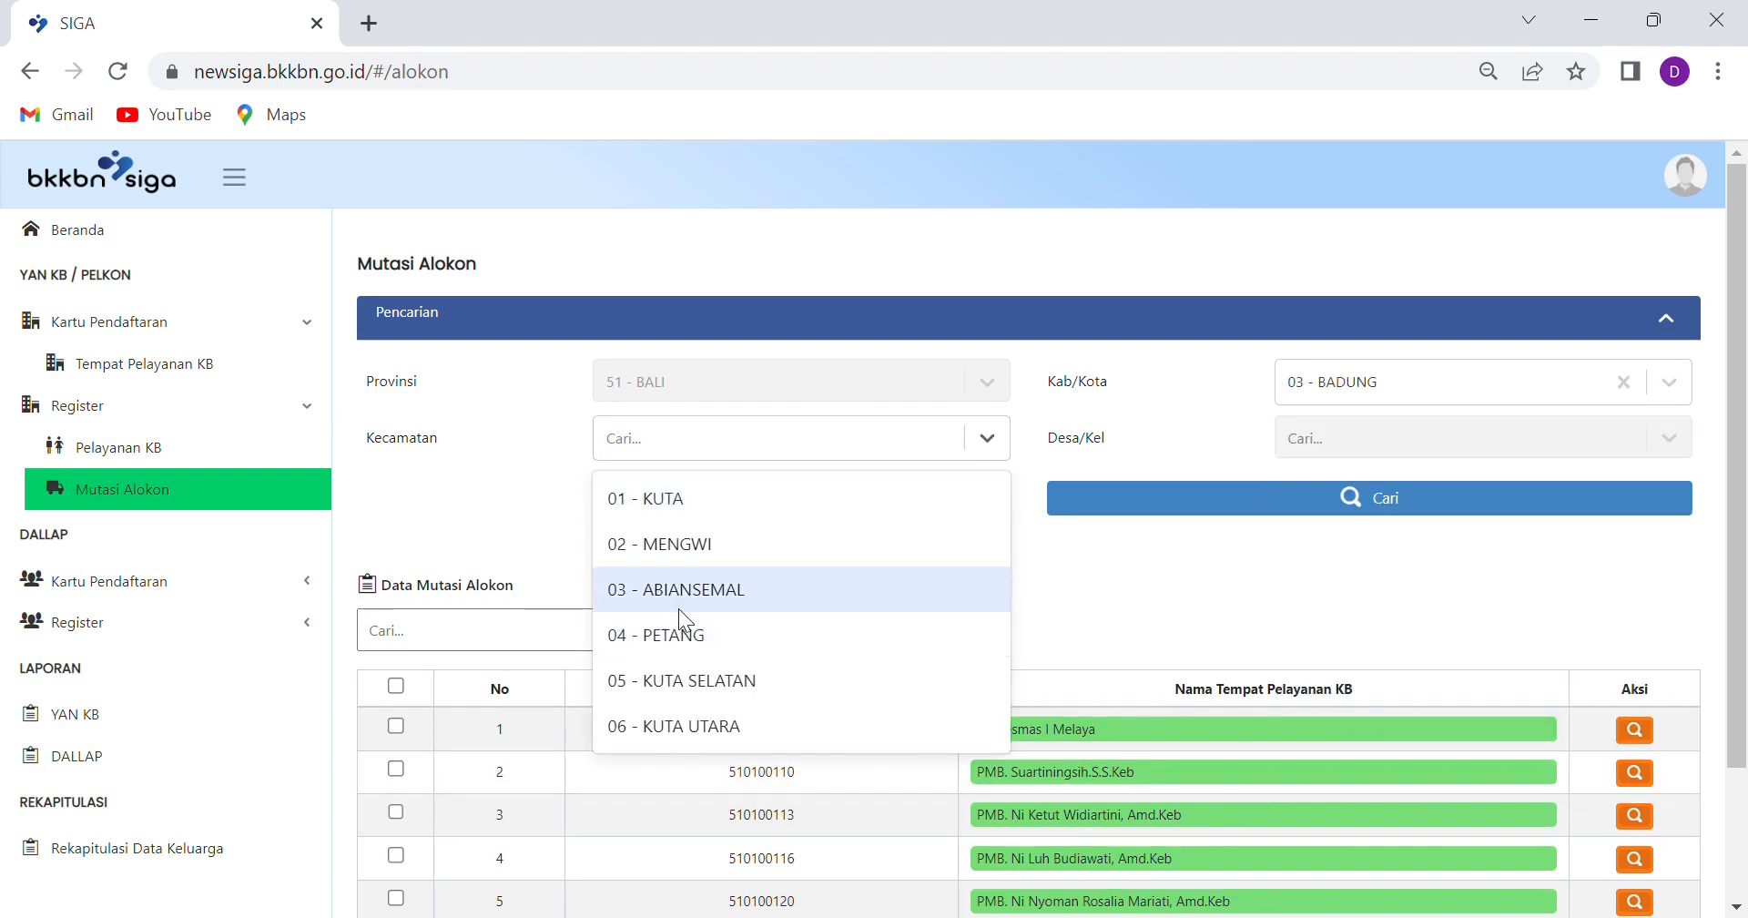
{"action": "left_click", "coordinate": [681, 597]}
{"action": "left_click", "coordinate": [1436, 444]}
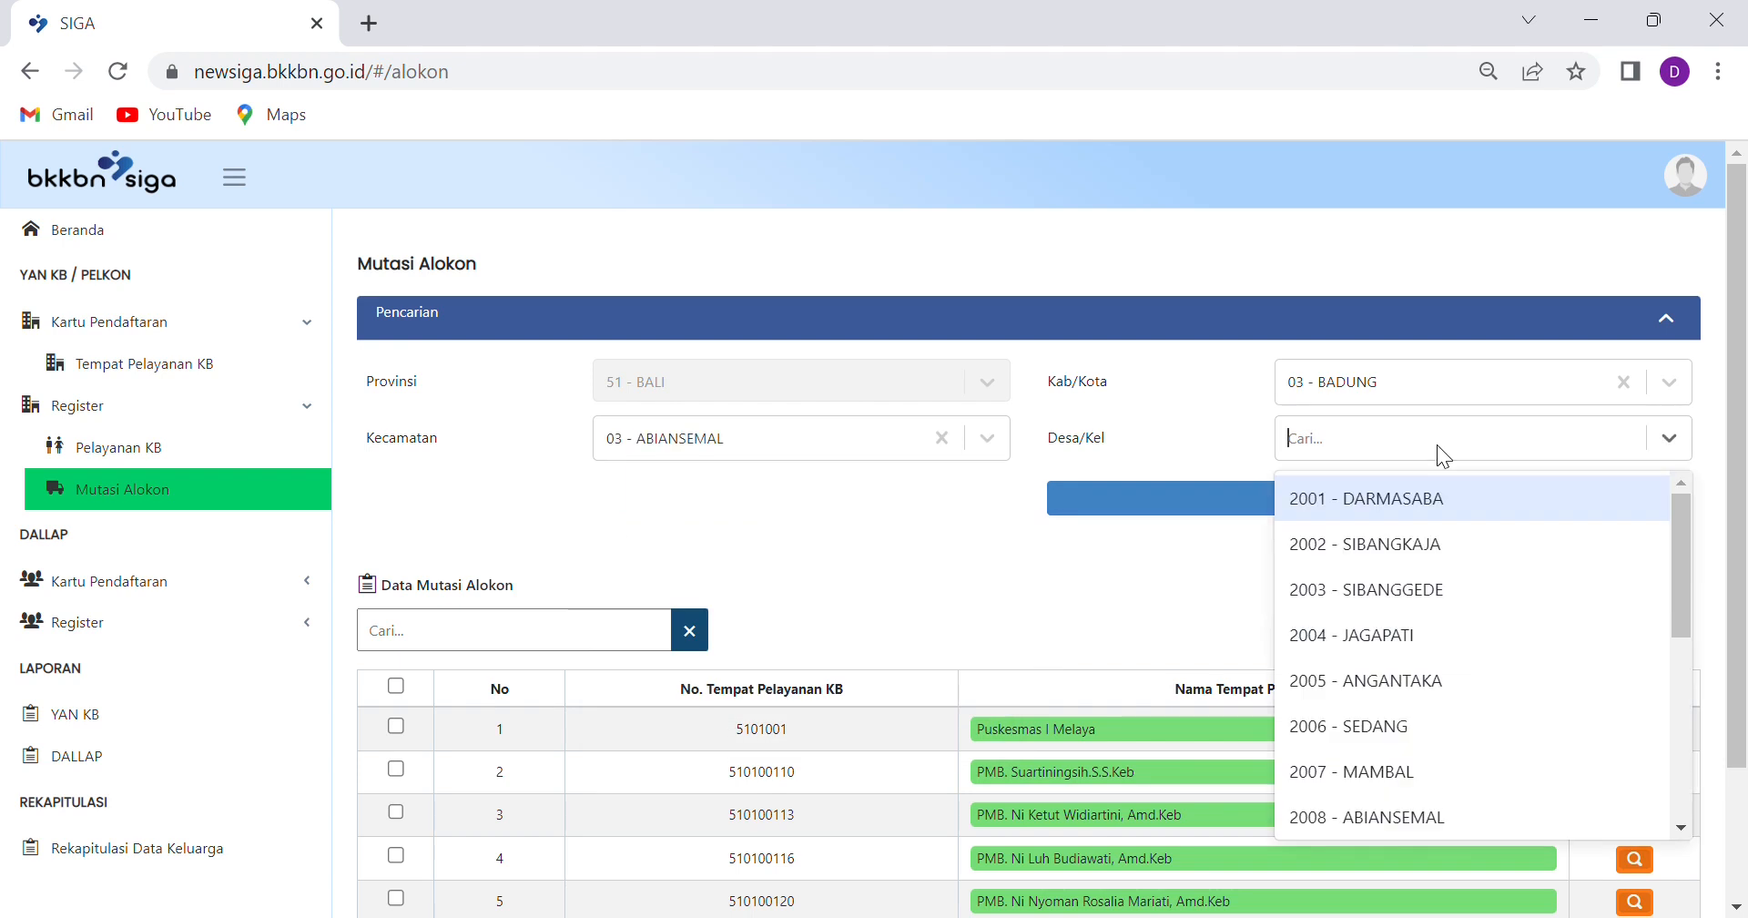
{"action": "left_click", "coordinate": [1351, 544]}
{"action": "left_click", "coordinate": [1344, 493]}
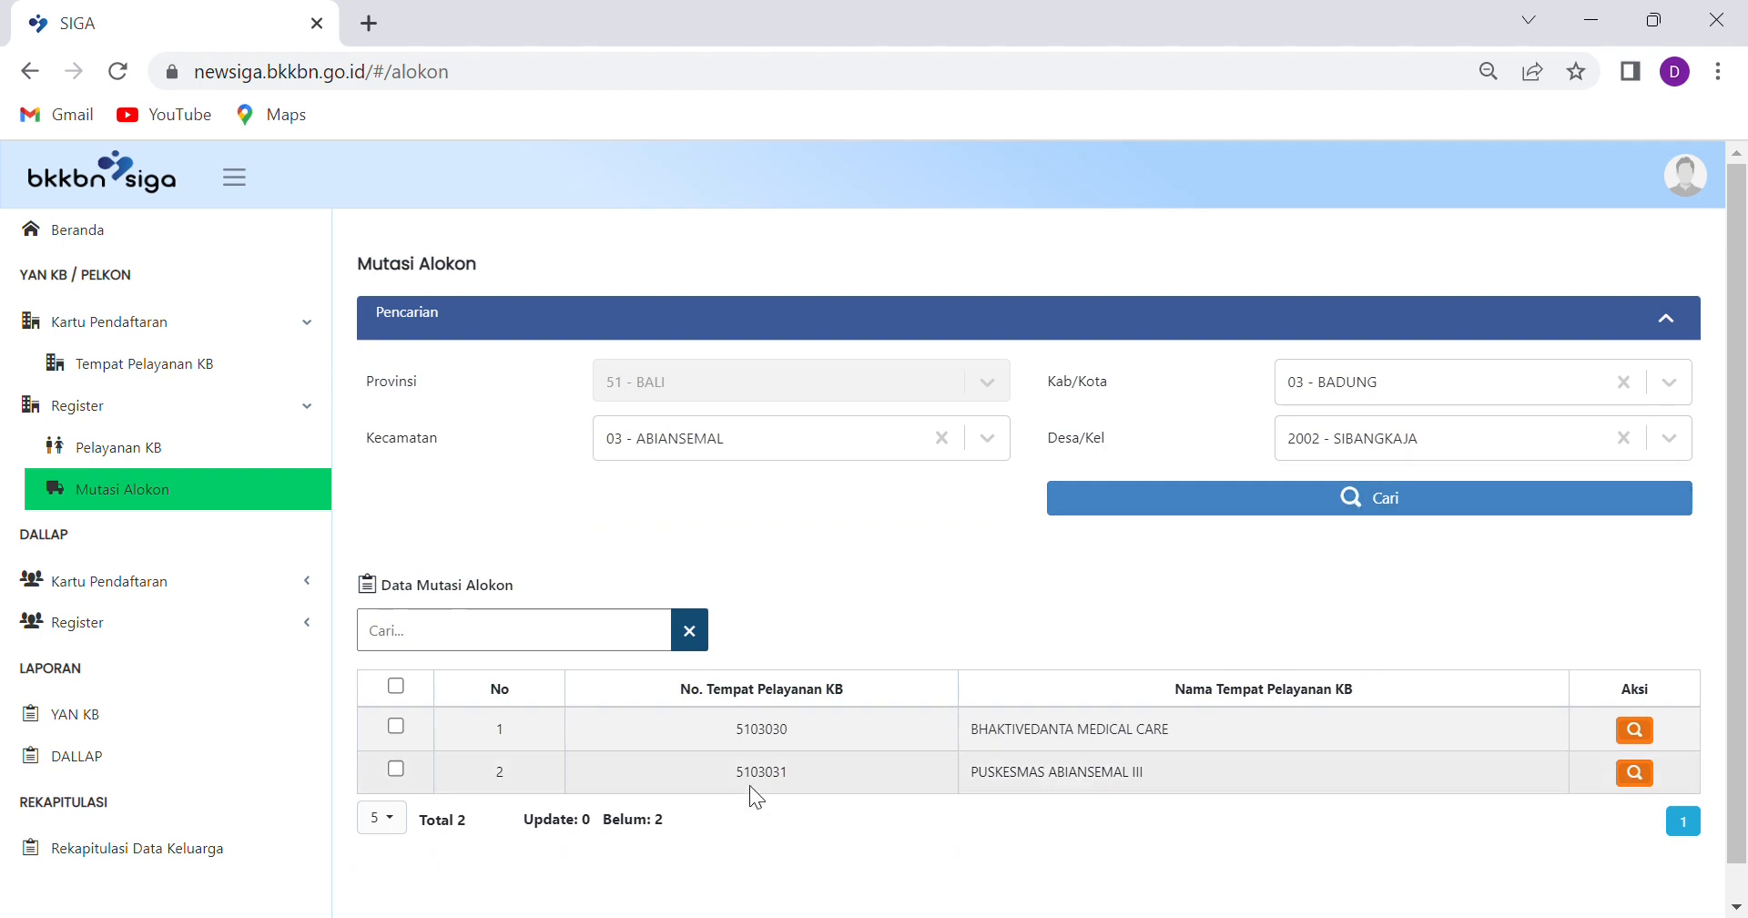
Clear the village filter, search all of Abiansemal, and show all 26 service places on one page
{"action": "left_click", "coordinate": [1622, 438]}
{"action": "left_click", "coordinate": [1376, 499]}
{"action": "scroll", "coordinate": [621, 739], "scroll_direction": "down", "scroll_amount": 3}
{"action": "left_click", "coordinate": [401, 789]}
{"action": "left_click", "coordinate": [435, 850]}
{"action": "scroll", "coordinate": [778, 766], "scroll_direction": "down", "scroll_amount": 10}
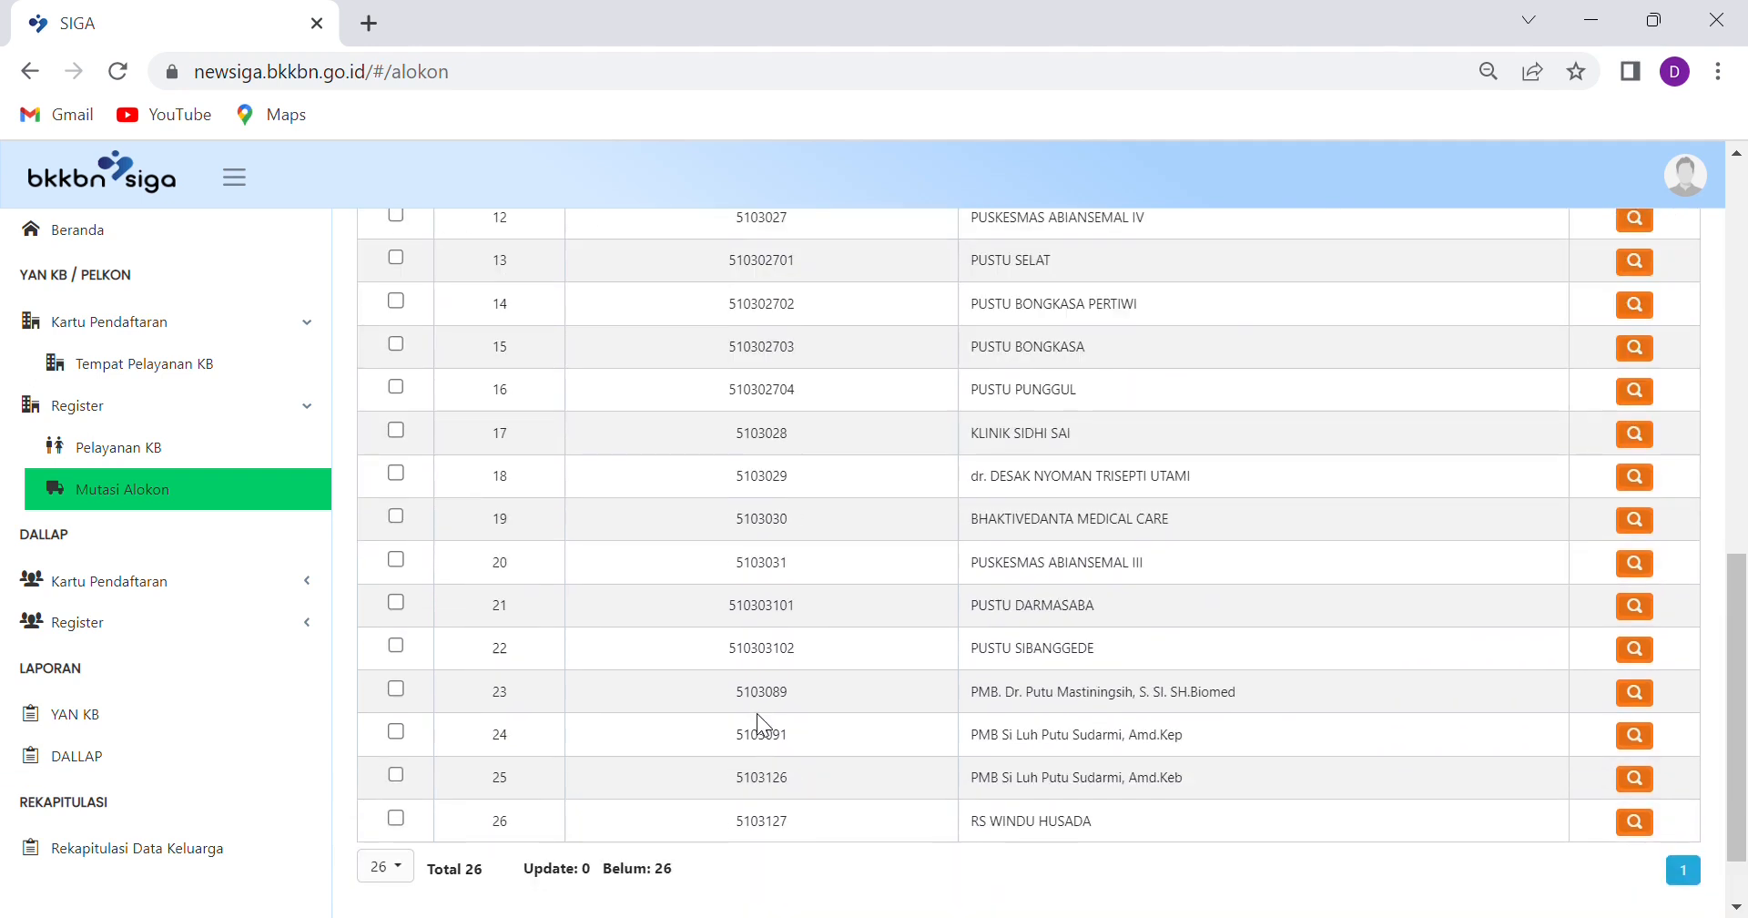
{"action": "scroll", "coordinate": [756, 712], "scroll_direction": "up", "scroll_amount": 10}
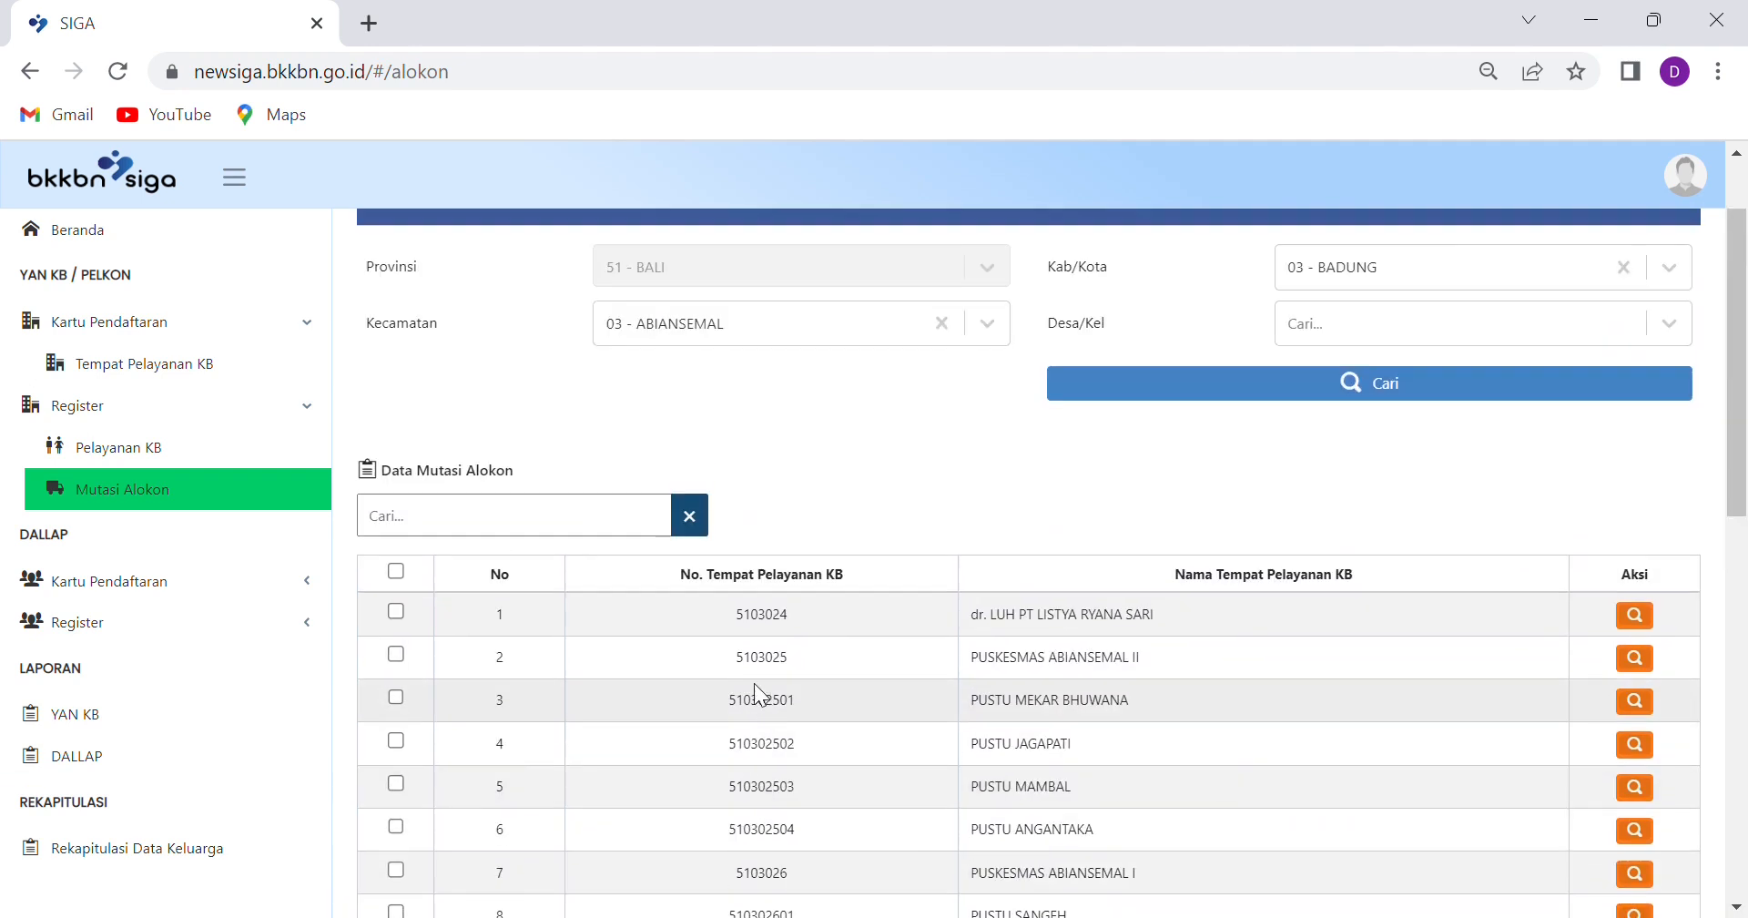
{"action": "scroll", "coordinate": [757, 694], "scroll_direction": "down", "scroll_amount": 10}
{"action": "scroll", "coordinate": [756, 692], "scroll_direction": "up", "scroll_amount": 7}
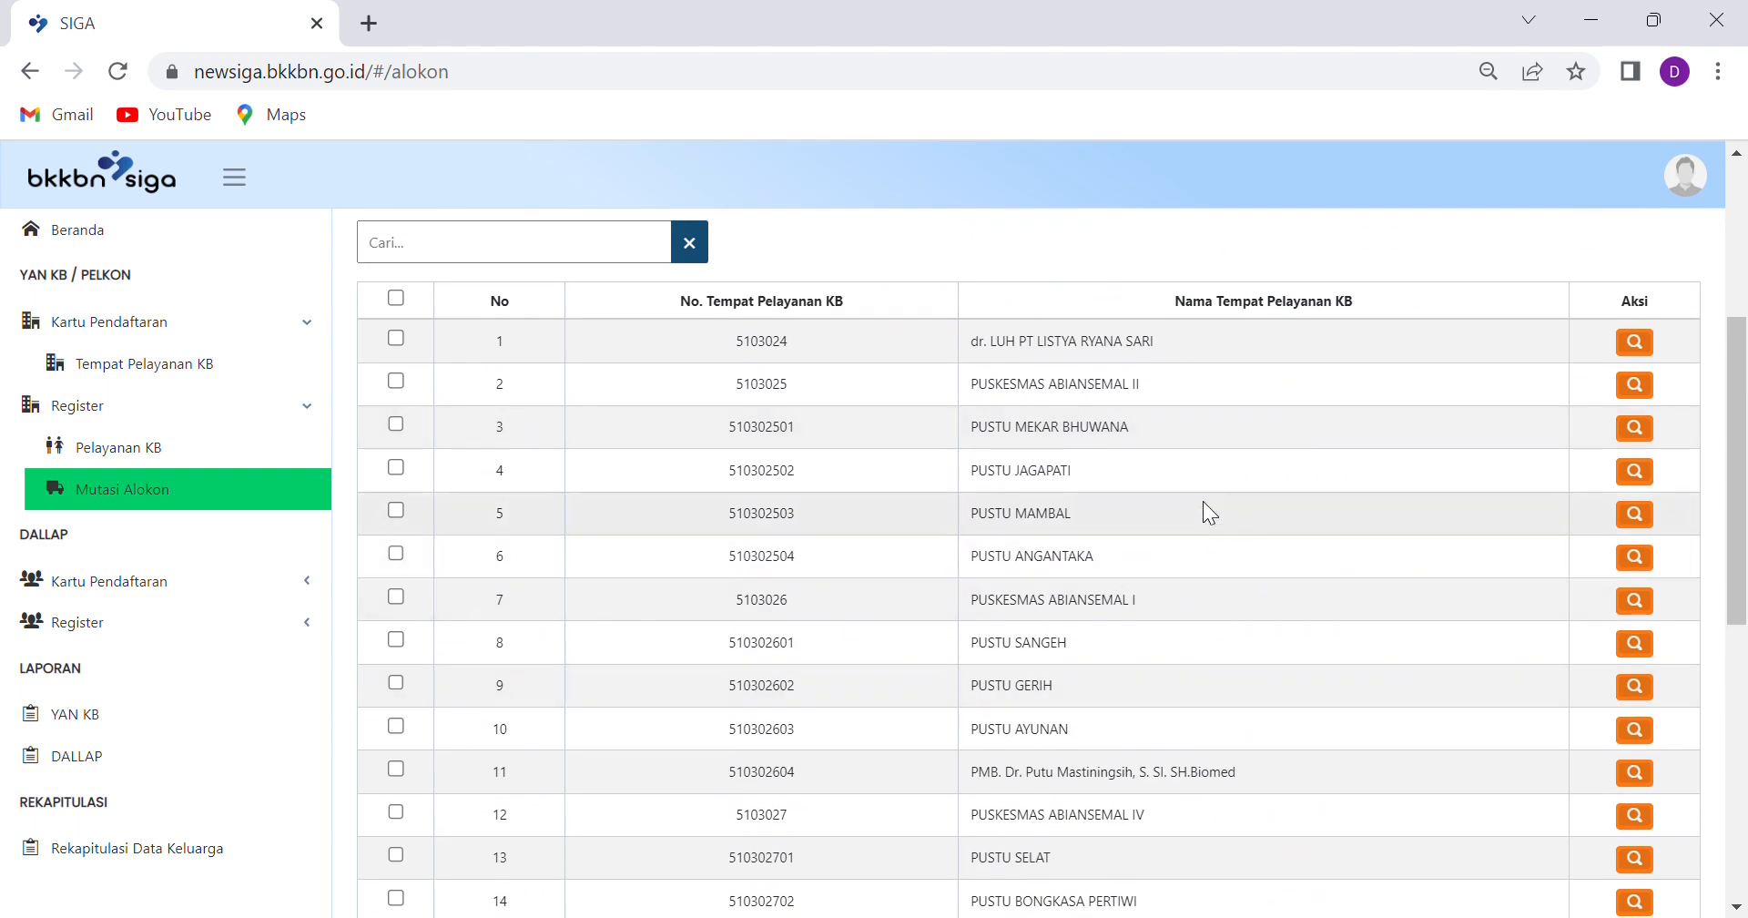
Open the detail of PUSKESMAS ABIANSEMAL II to list its April–Agustus 2022 reports
{"action": "left_click", "coordinate": [1635, 385]}
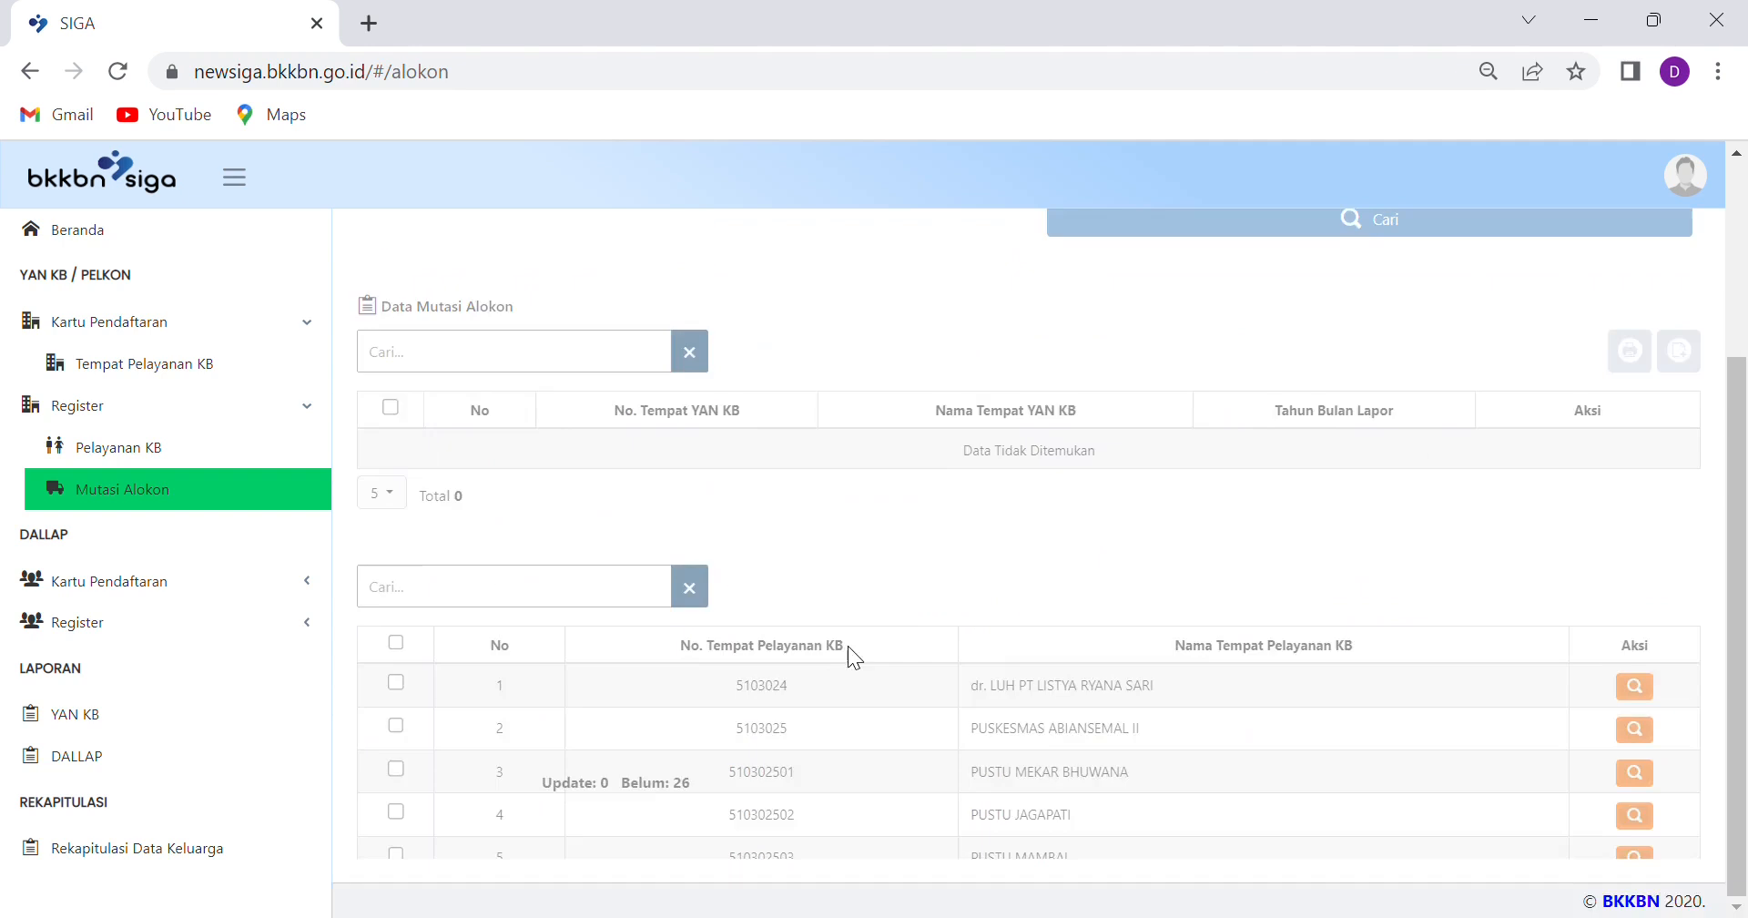
{"action": "scroll", "coordinate": [856, 606], "scroll_direction": "up", "scroll_amount": 3}
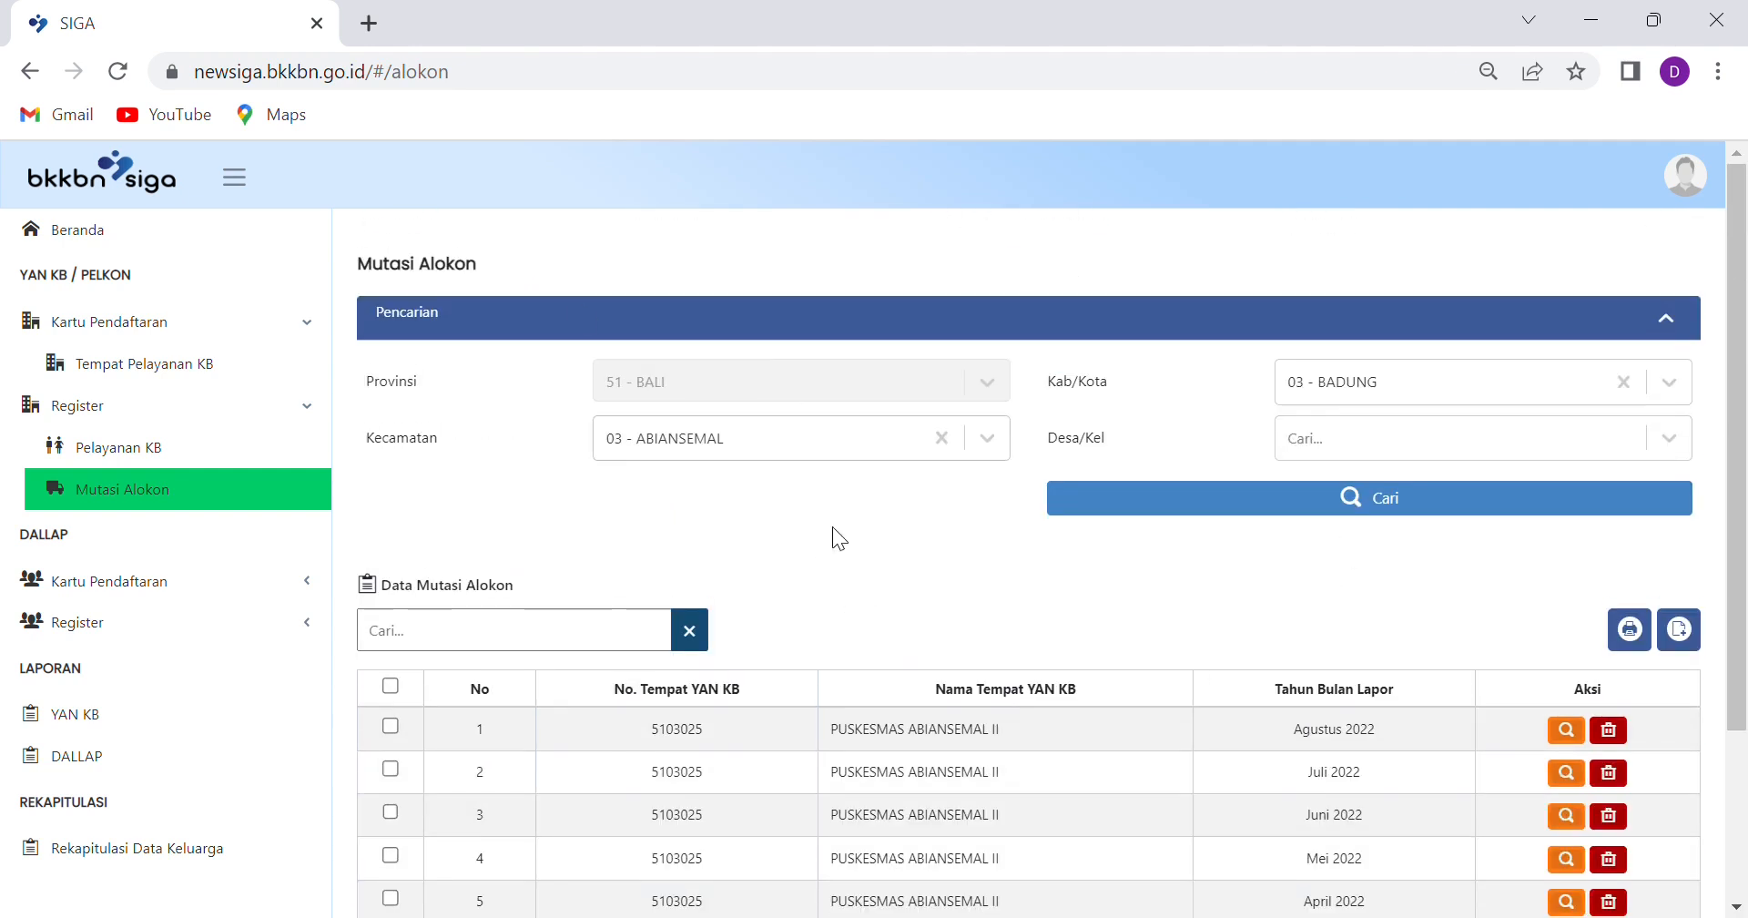
{"action": "scroll", "coordinate": [1130, 546], "scroll_direction": "down", "scroll_amount": 2}
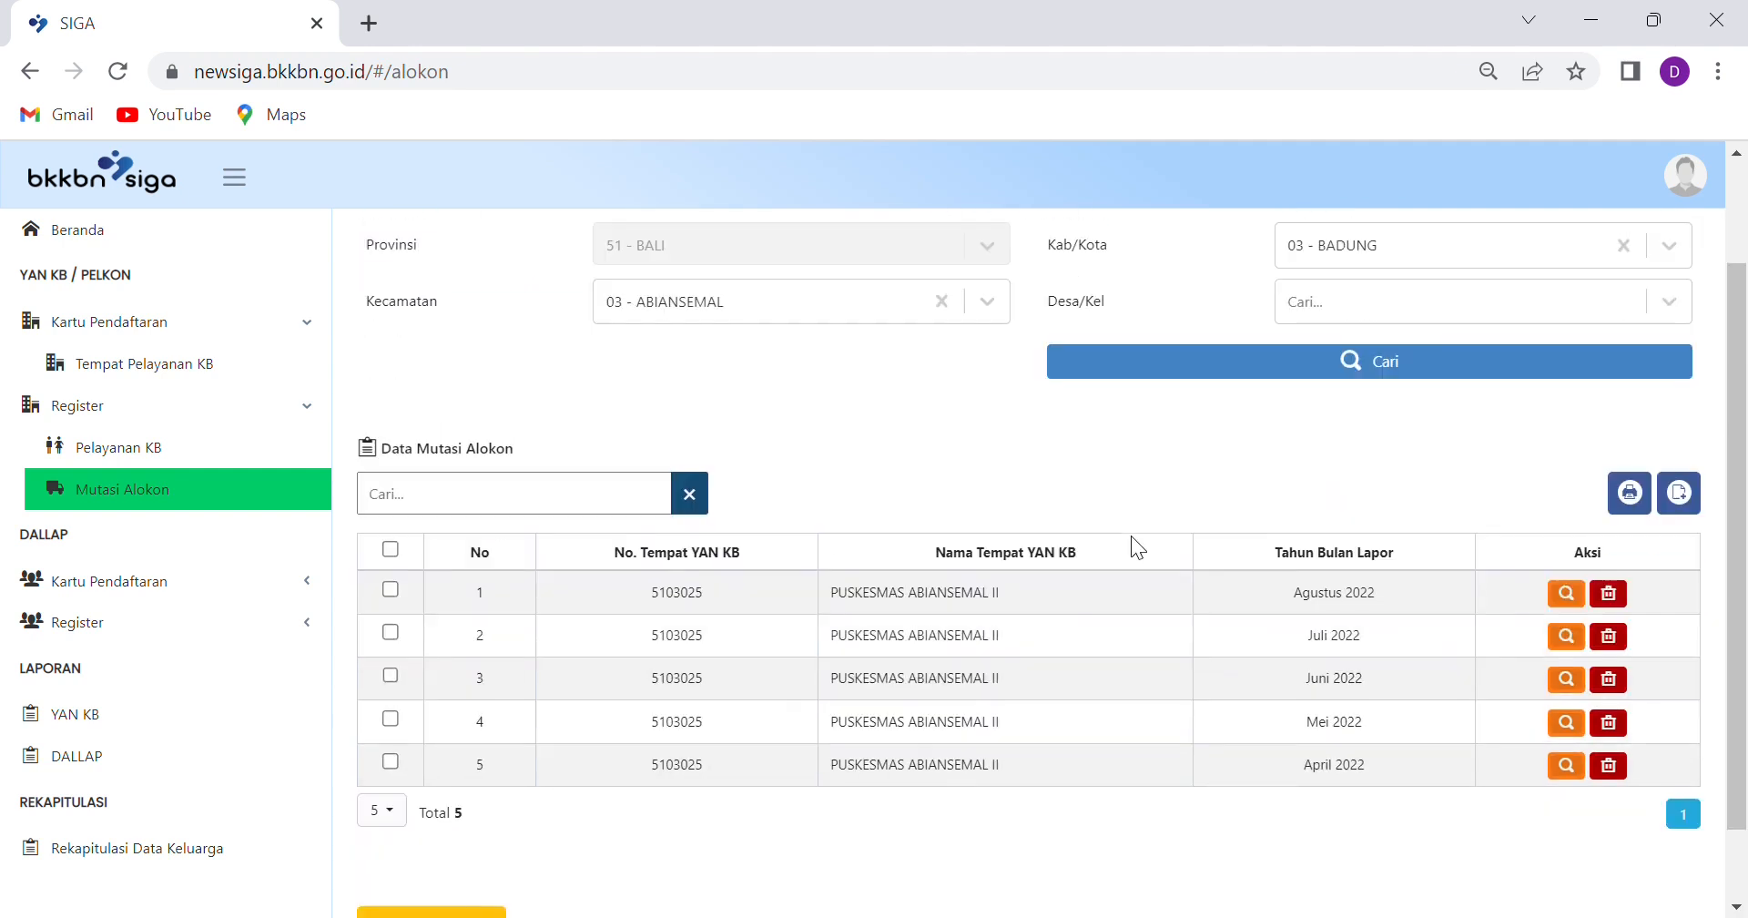
{"action": "scroll", "coordinate": [1135, 546], "scroll_direction": "up", "scroll_amount": 2}
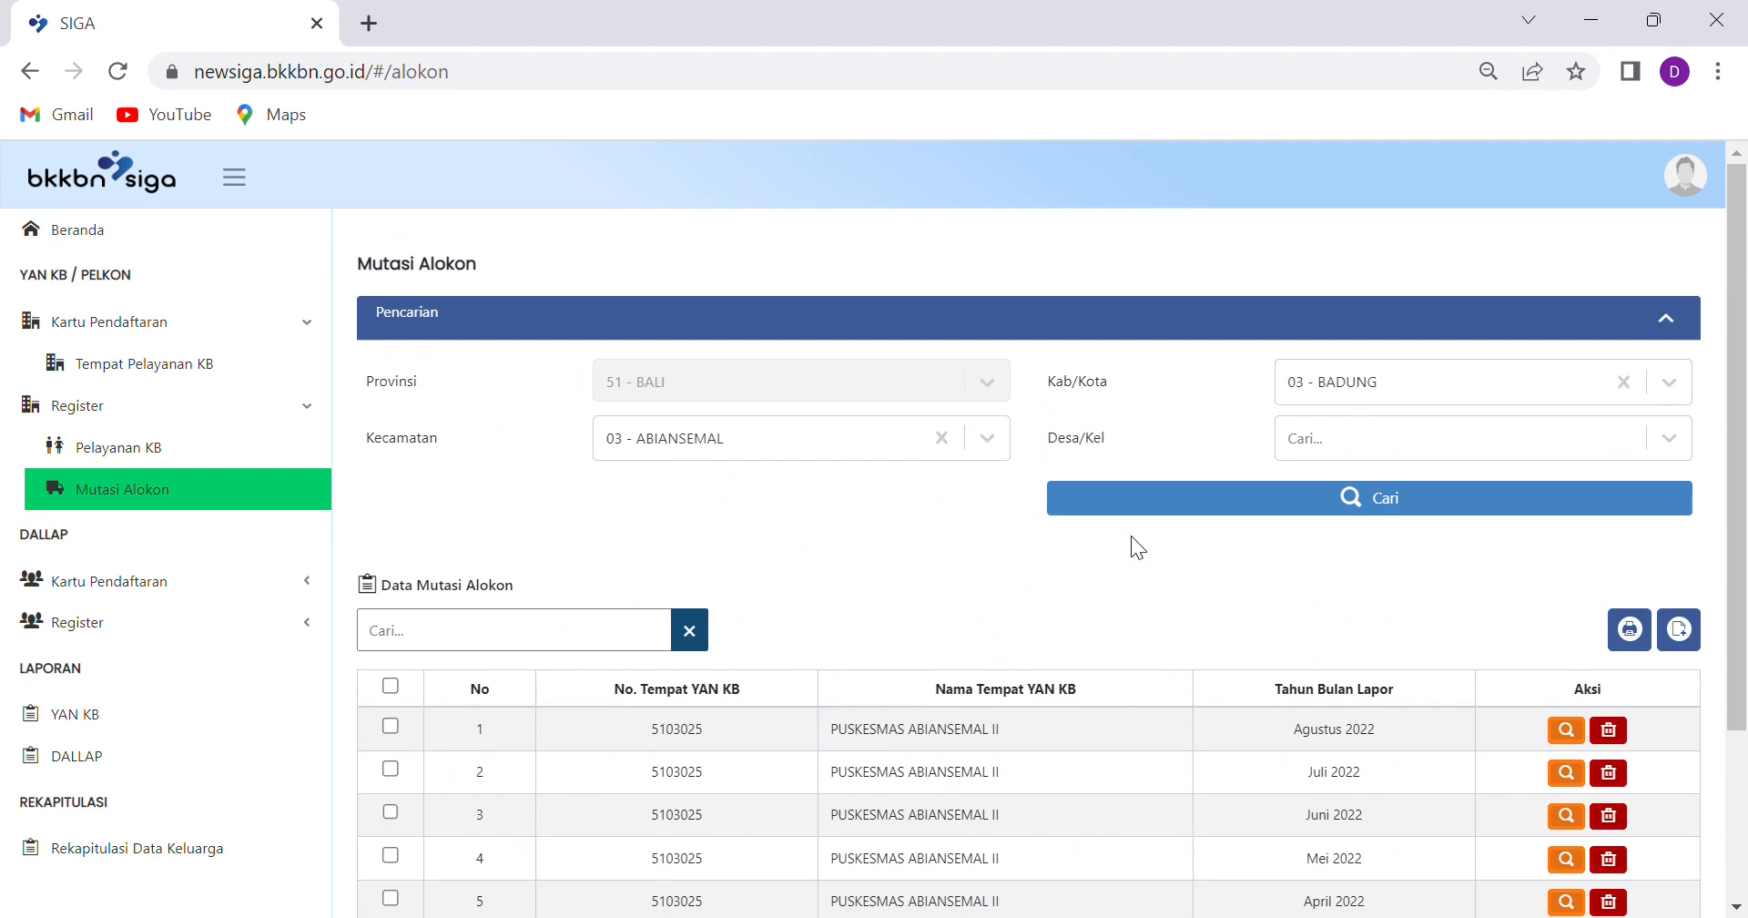
{"action": "scroll", "coordinate": [1237, 679], "scroll_direction": "down", "scroll_amount": 2}
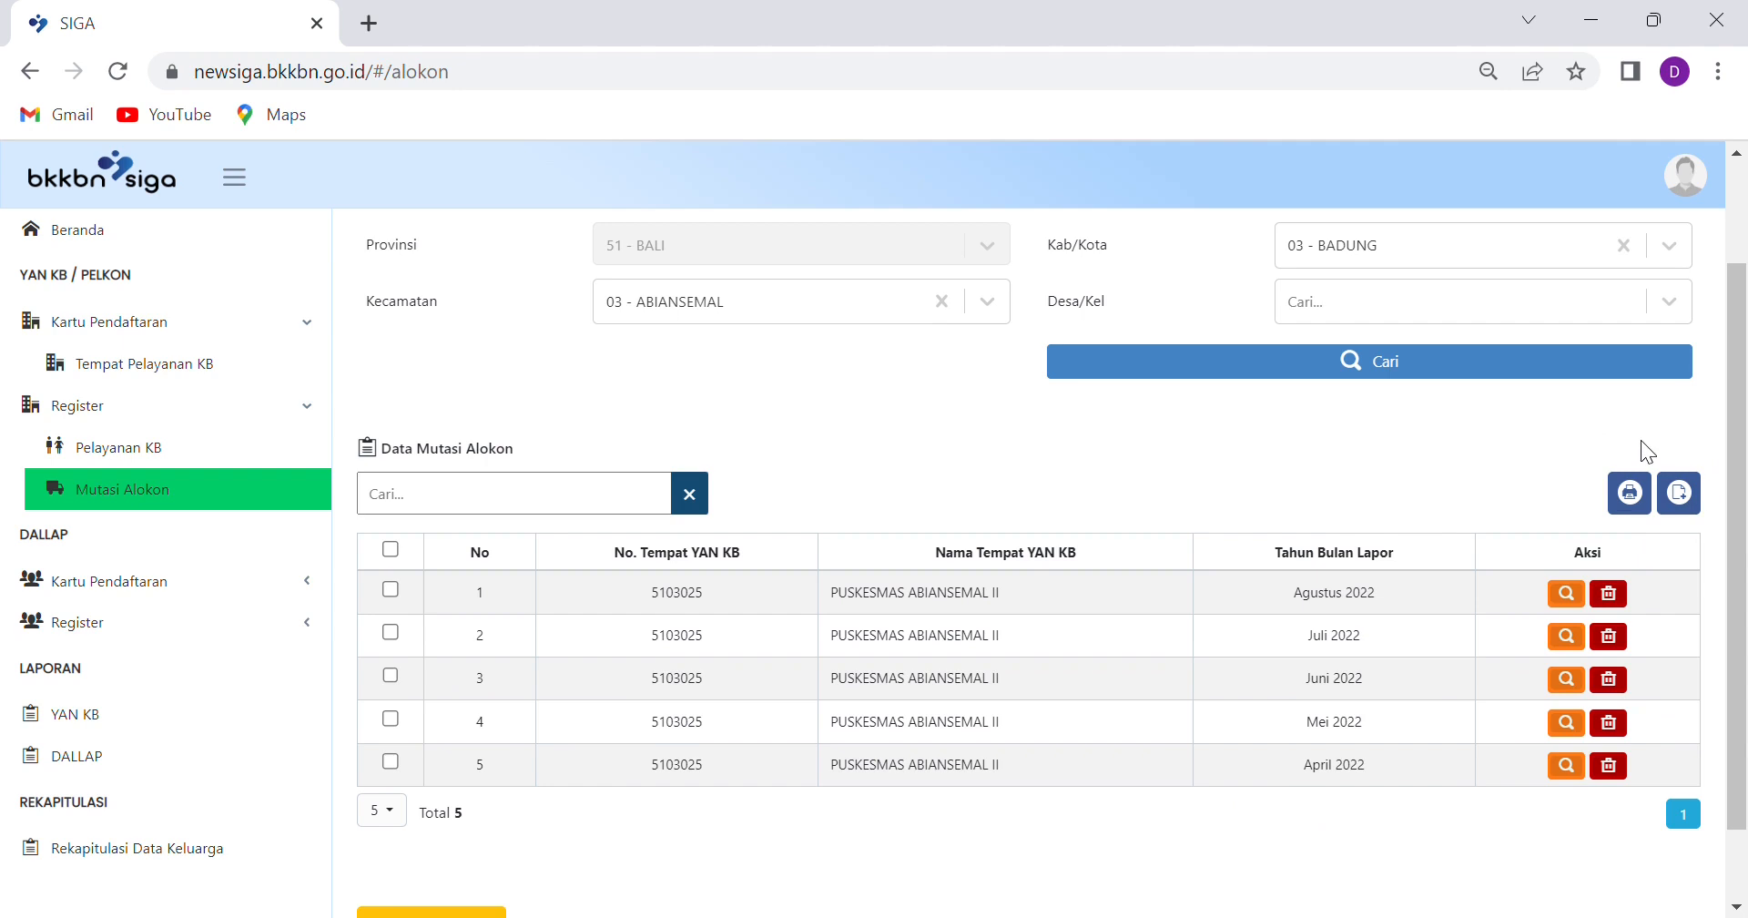
Create a new report with Bulan Lapor Januari and continue to the Data Mutasi step
{"action": "left_click", "coordinate": [1699, 495]}
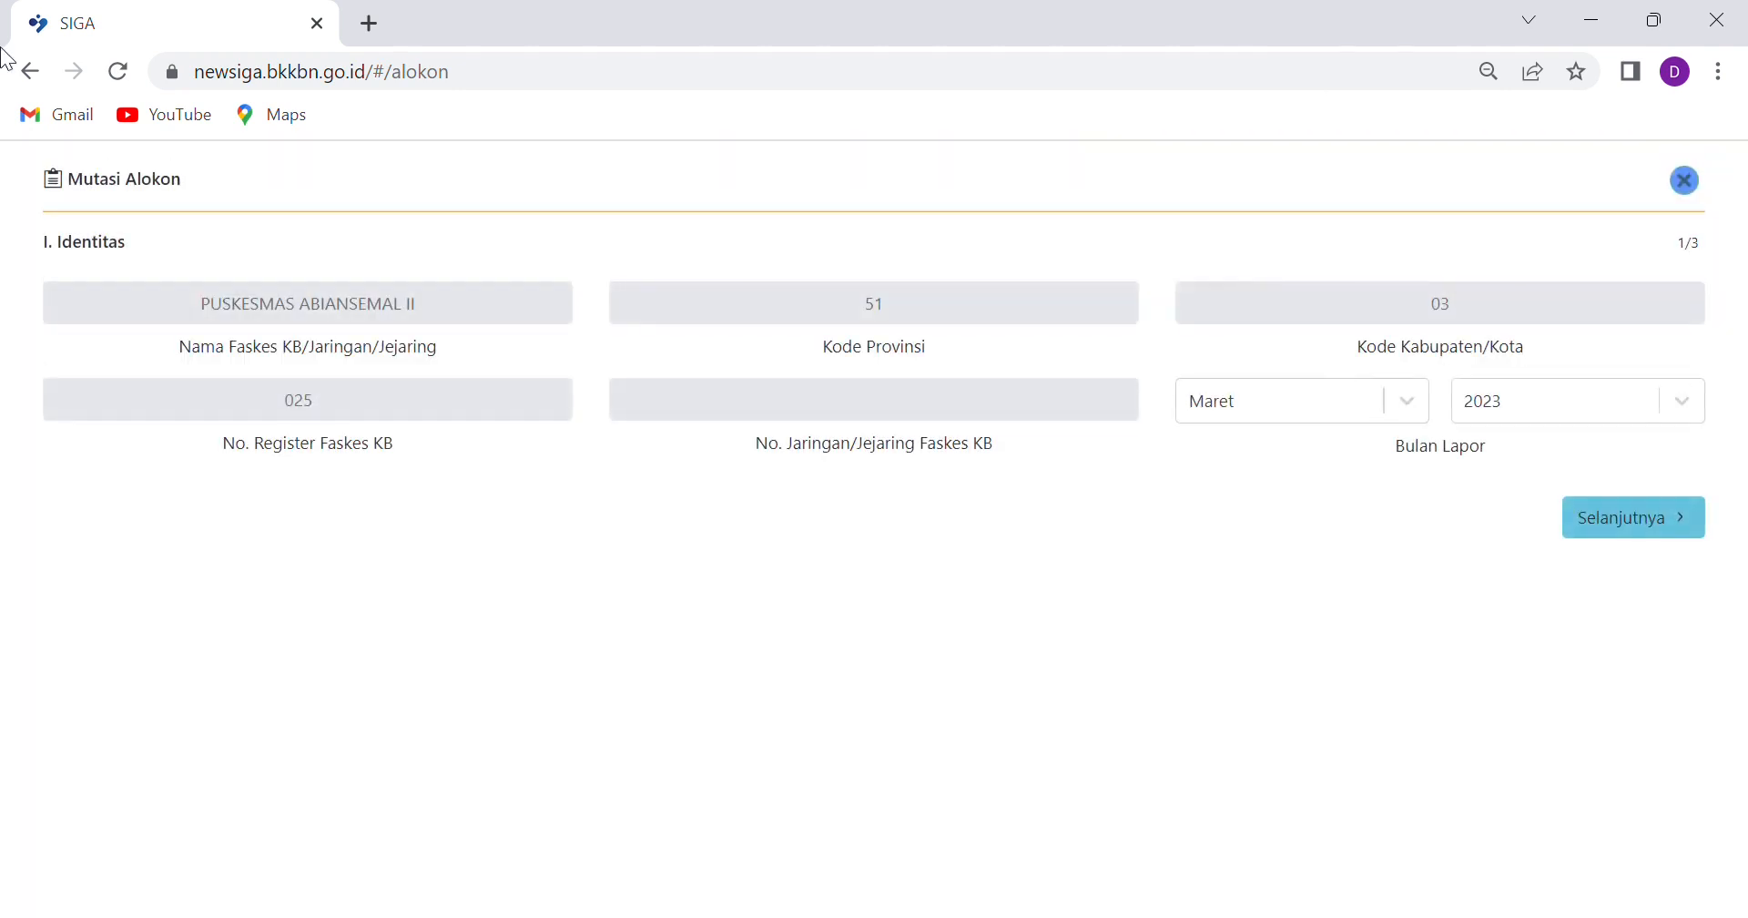
{"action": "left_click", "coordinate": [1411, 403]}
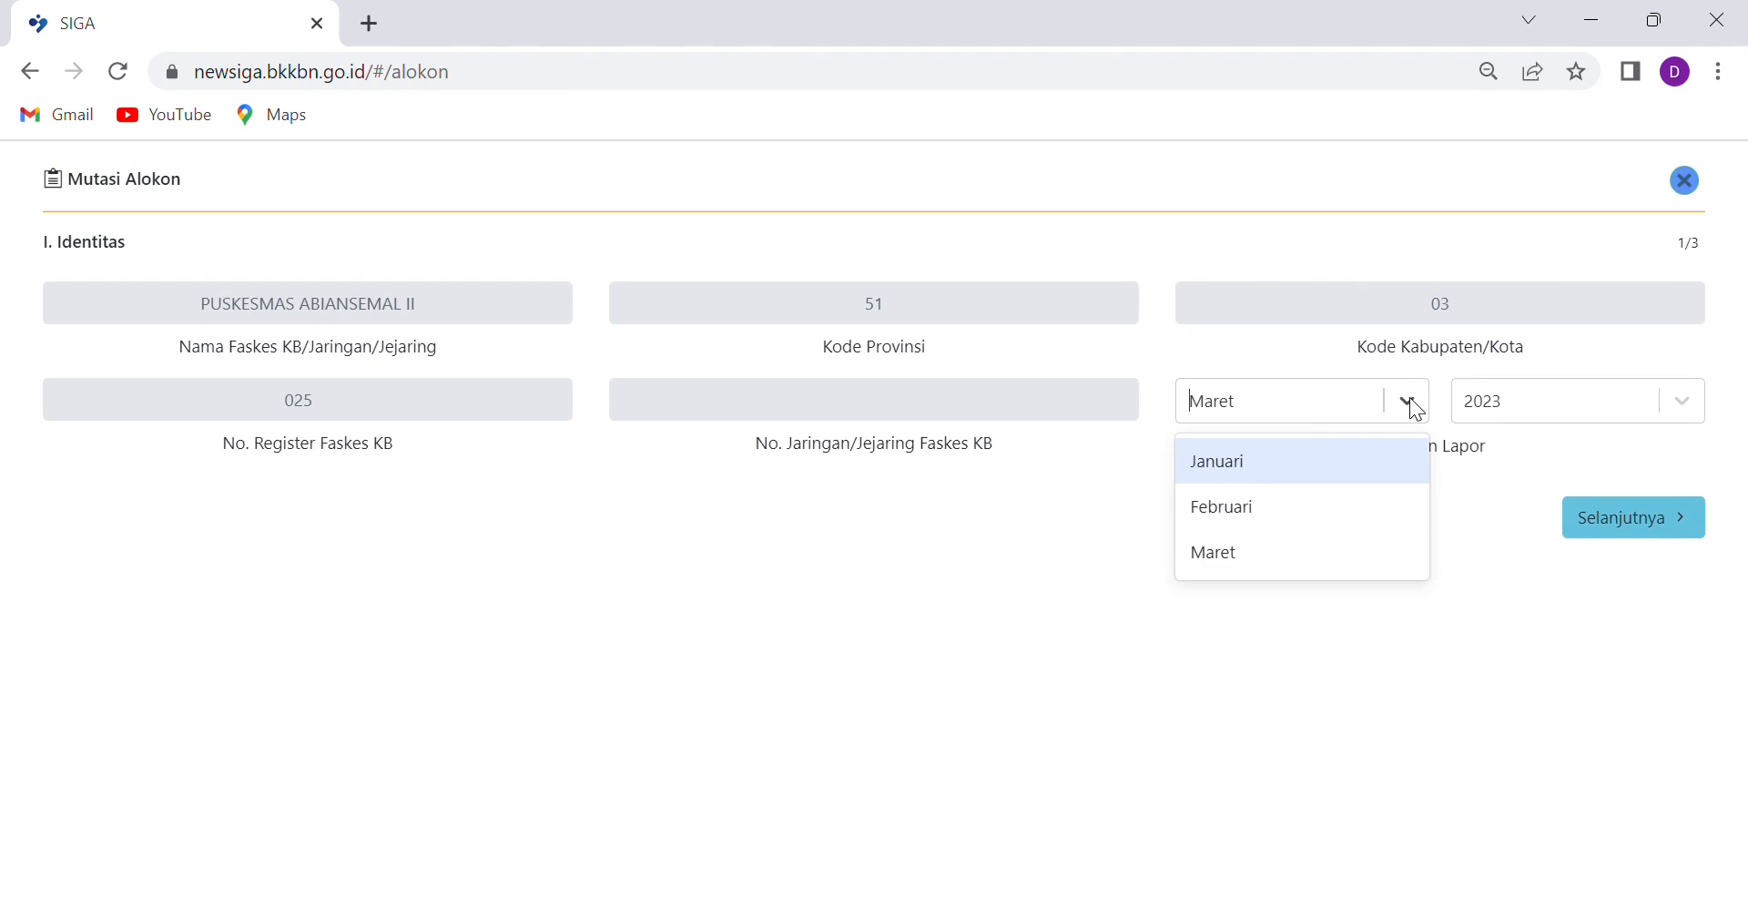
{"action": "left_click", "coordinate": [1242, 483]}
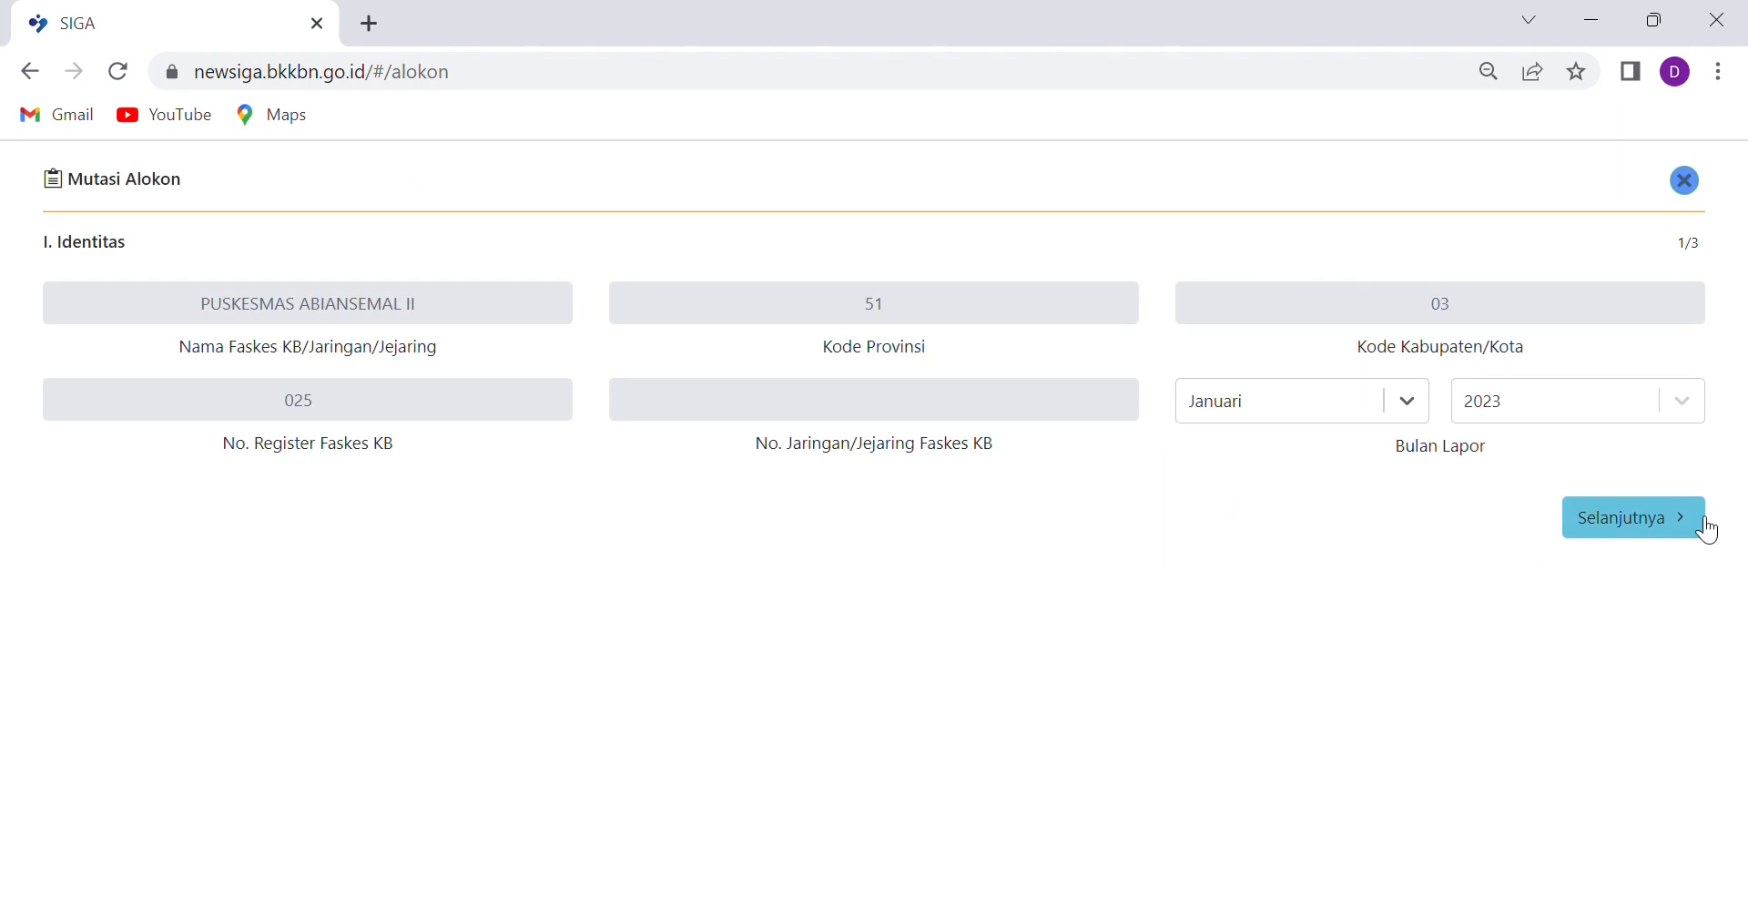
{"action": "left_click", "coordinate": [1670, 519]}
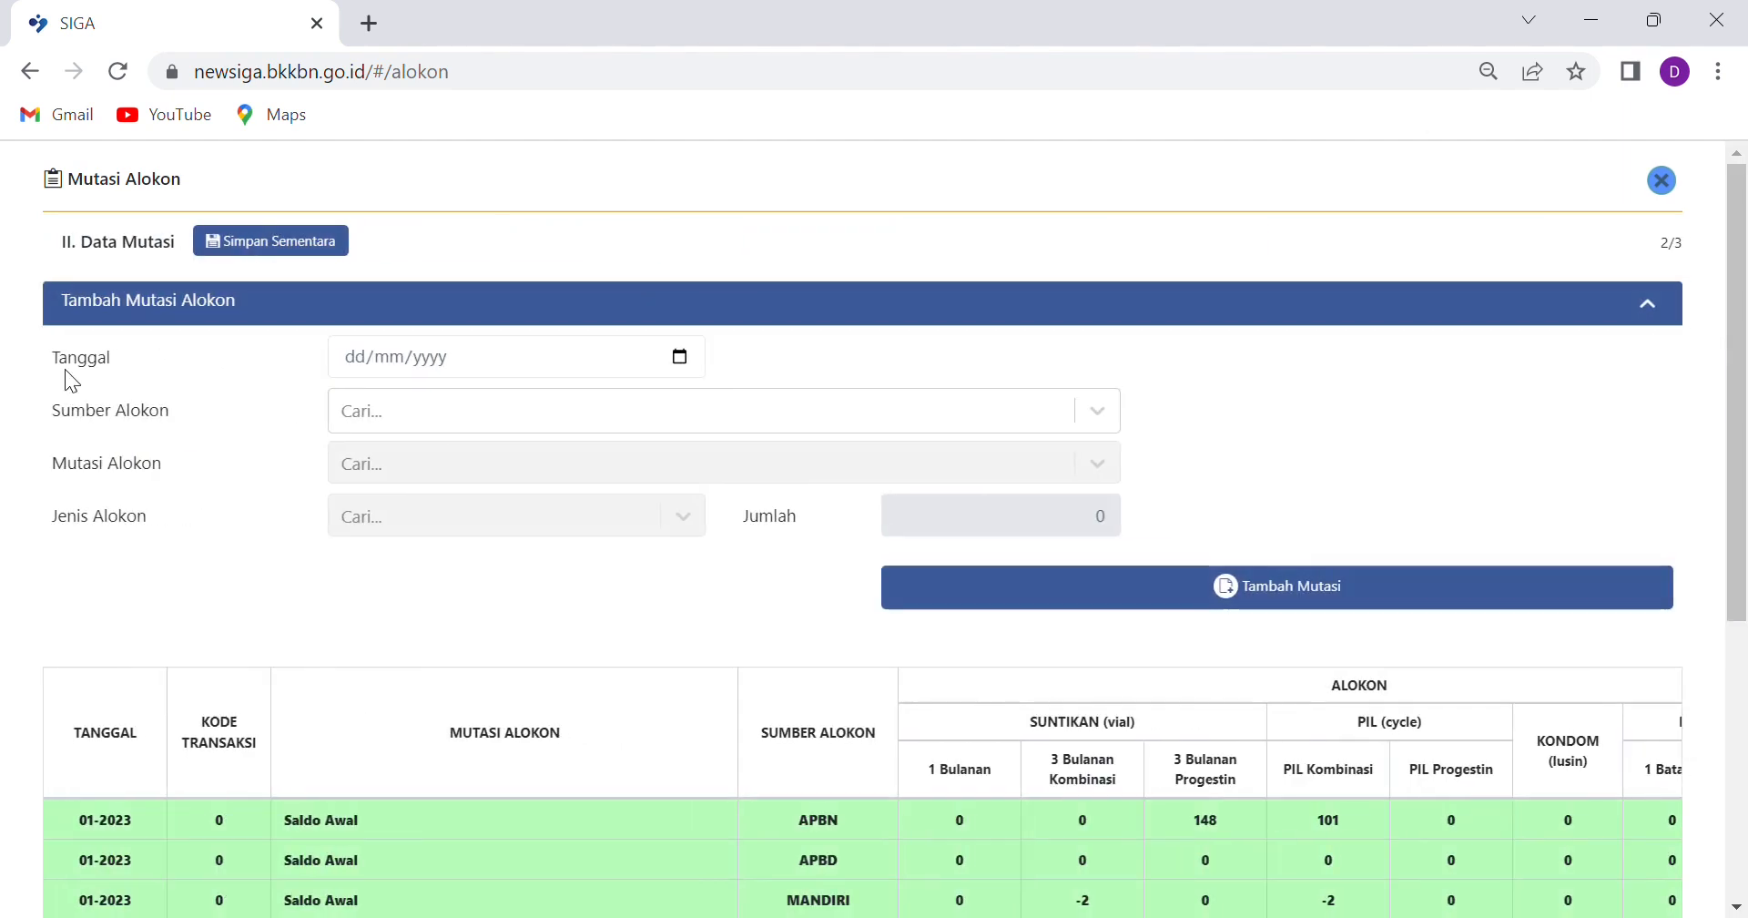
{"action": "scroll", "coordinate": [511, 441], "scroll_direction": "down", "scroll_amount": 3}
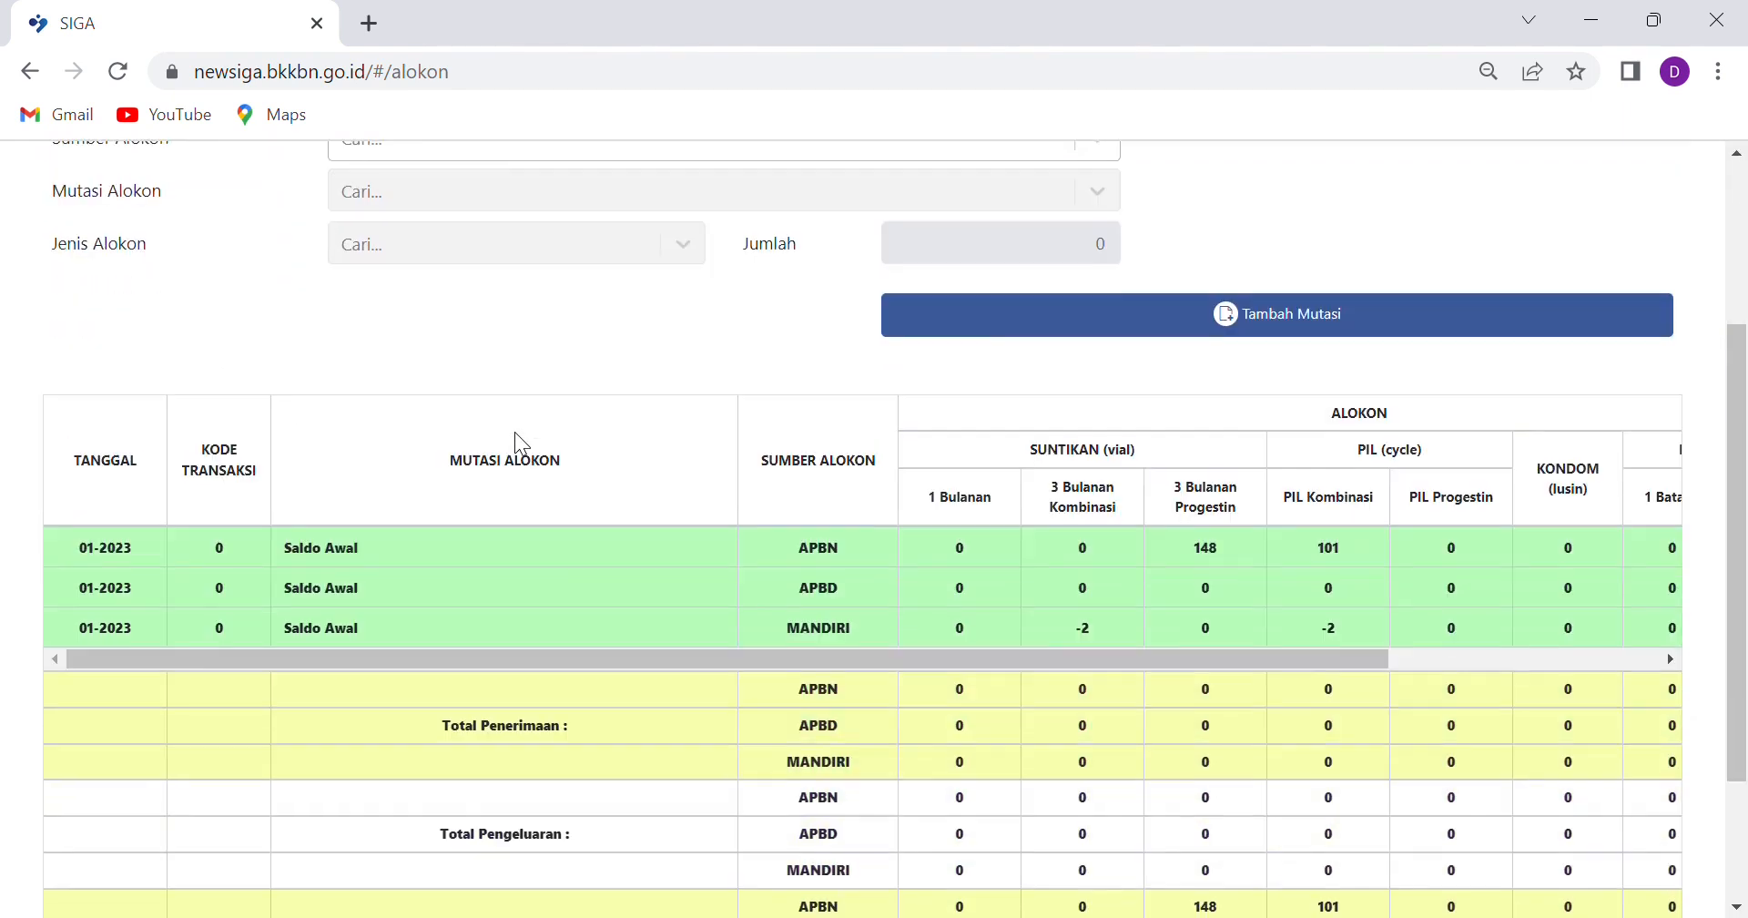
{"action": "scroll", "coordinate": [511, 440], "scroll_direction": "up", "scroll_amount": 3}
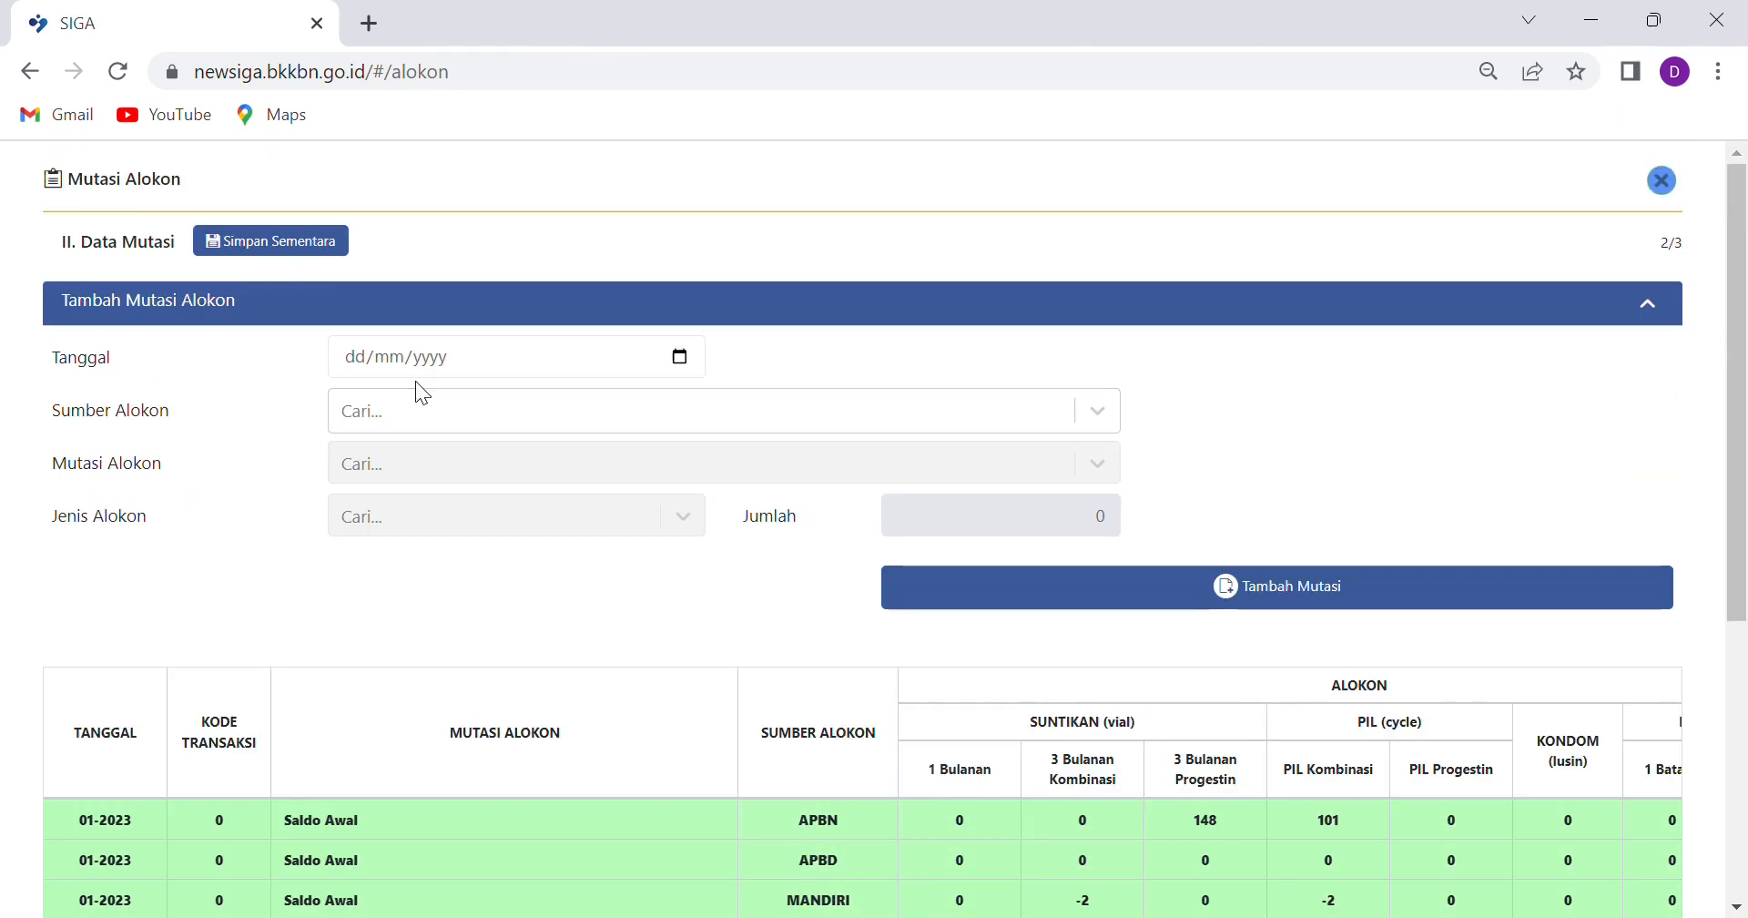
Enter Tanggal 06/01/2023 and choose APBN as the Sumber Alokon
{"action": "left_click", "coordinate": [355, 364]}
{"action": "type", "text": "06/"}
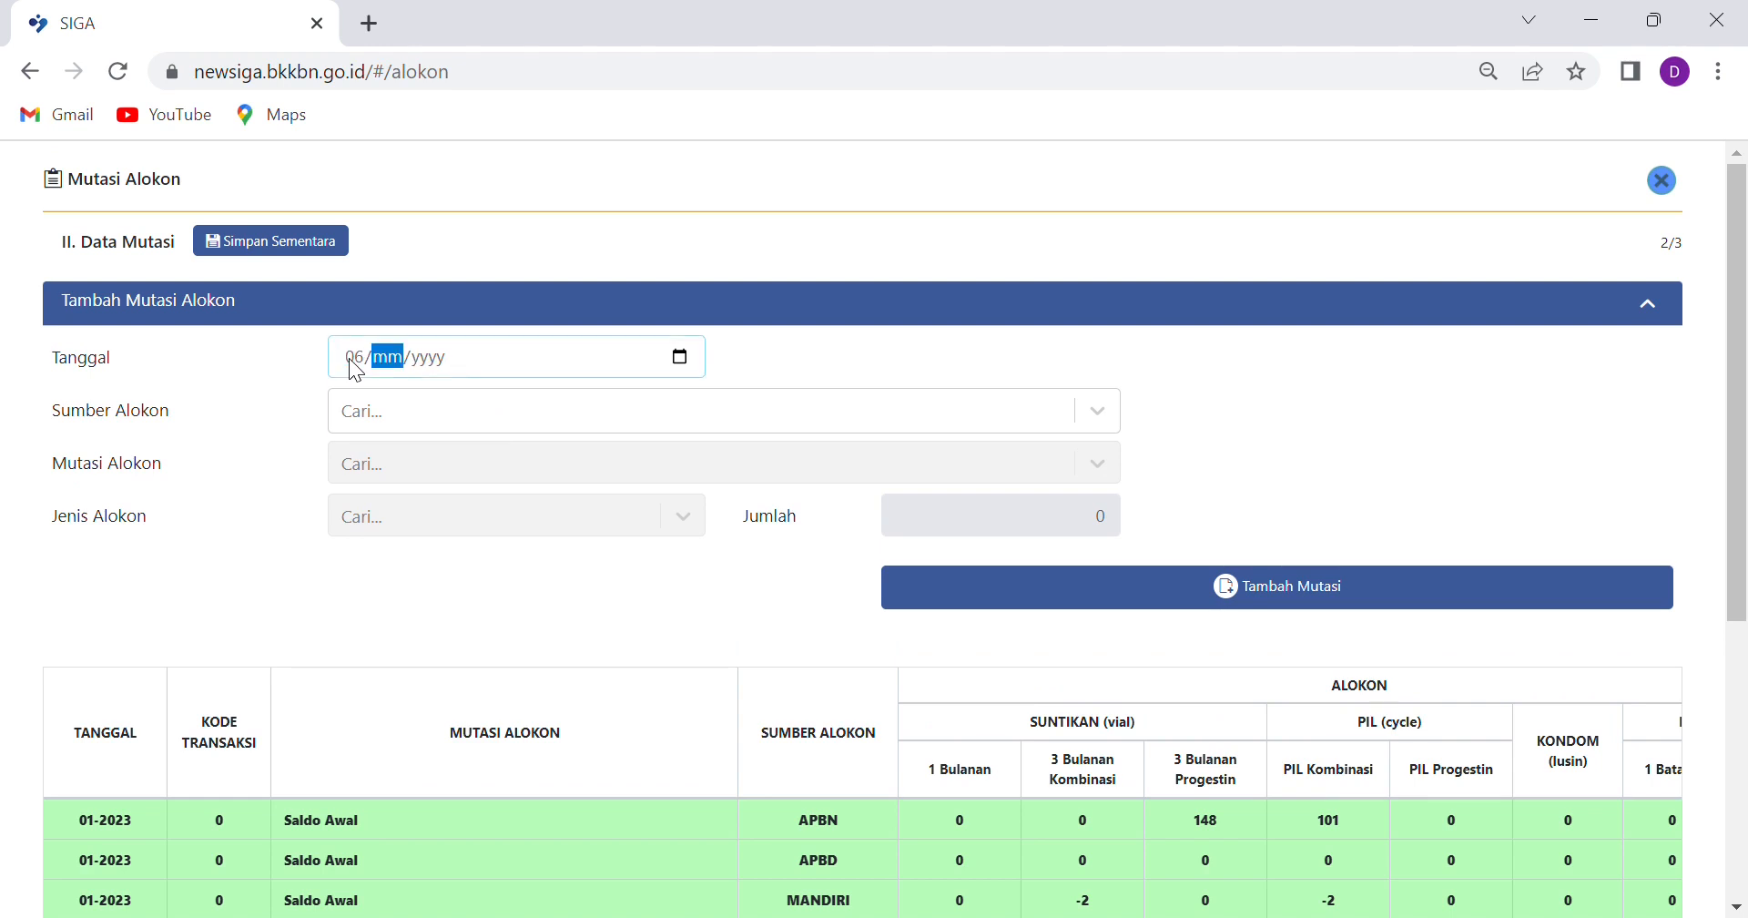
{"action": "type", "text": "01/202"}
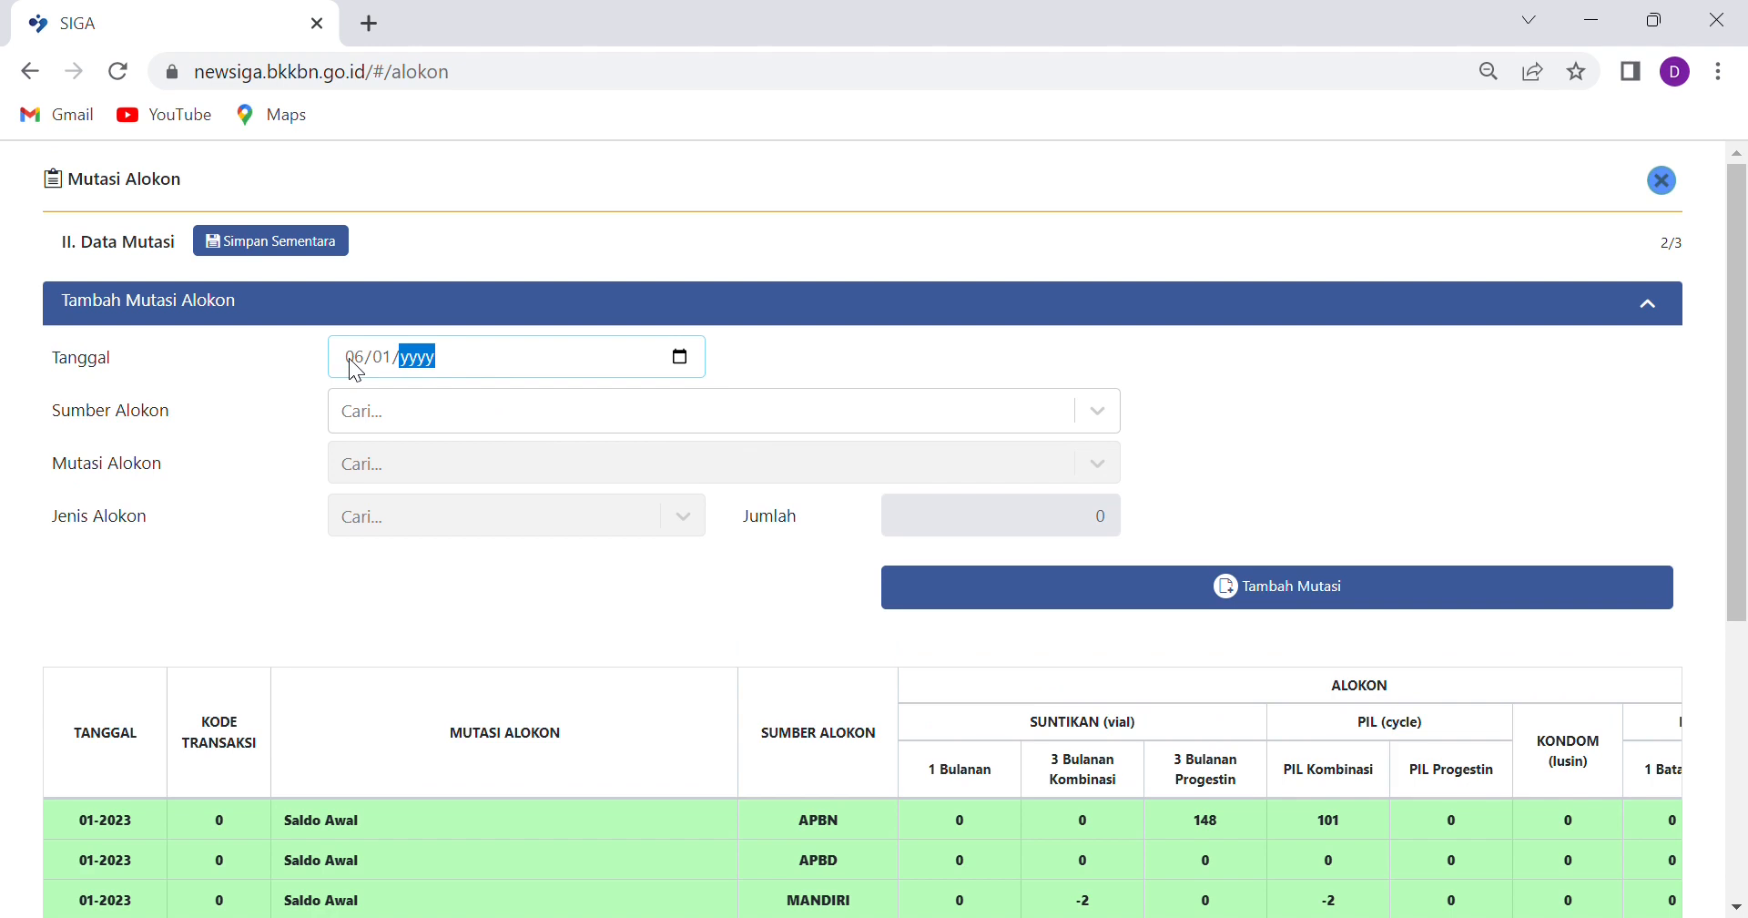
{"action": "type", "text": "3"}
{"action": "left_click", "coordinate": [521, 417]}
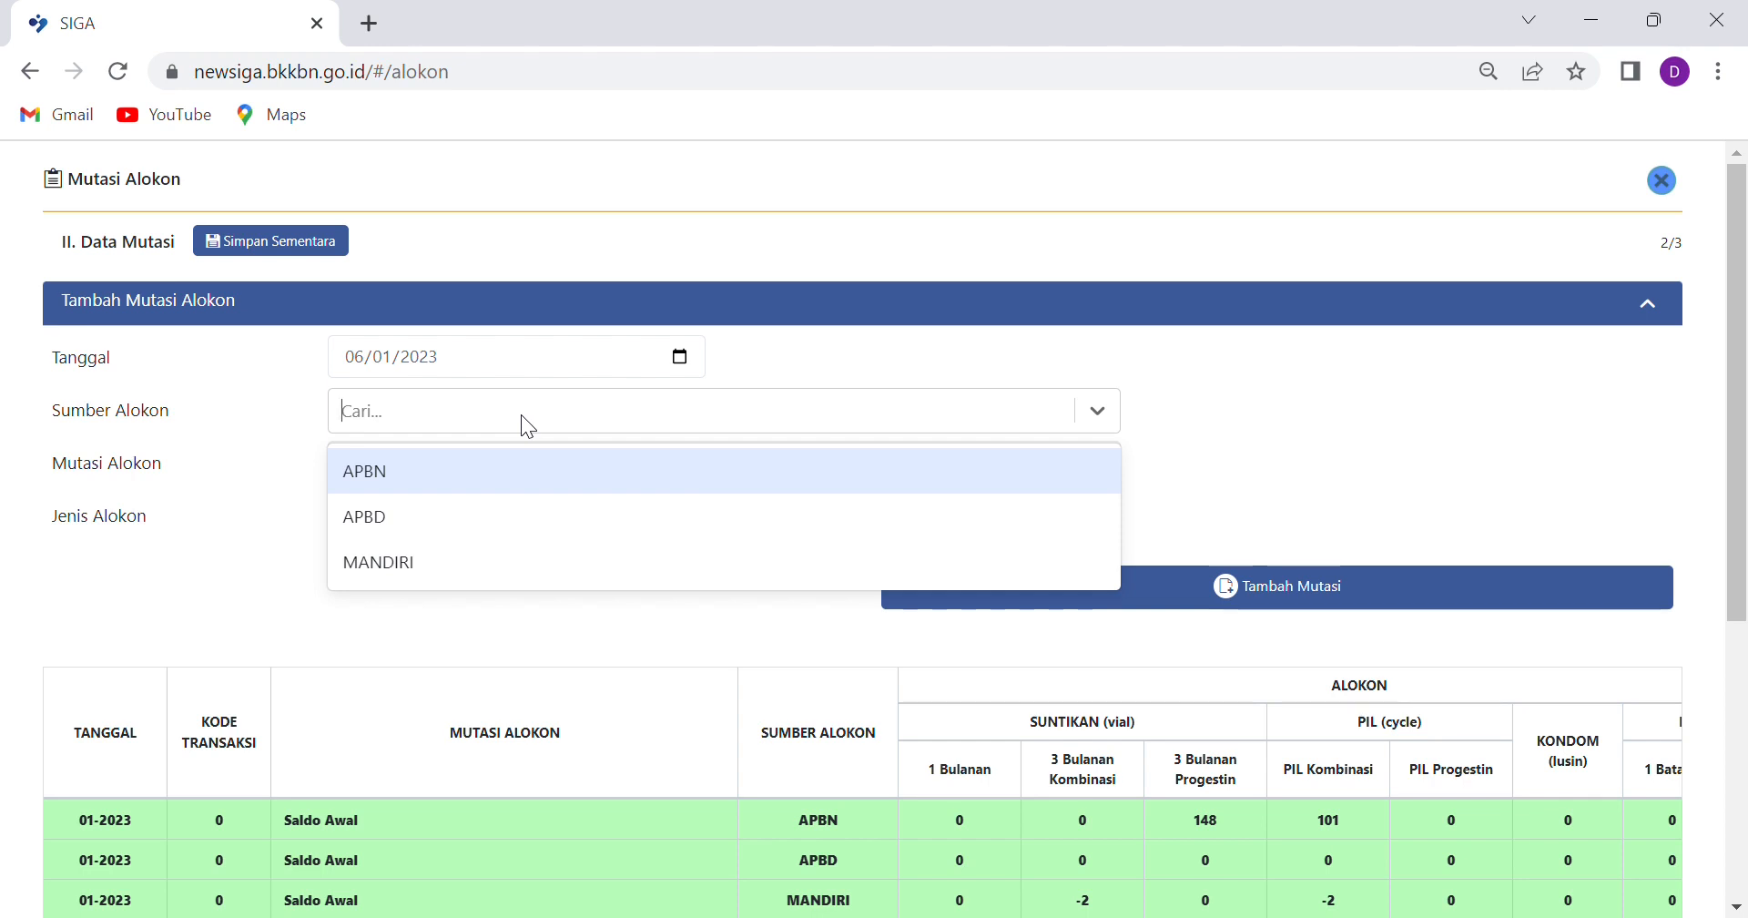
{"action": "left_click", "coordinate": [428, 472]}
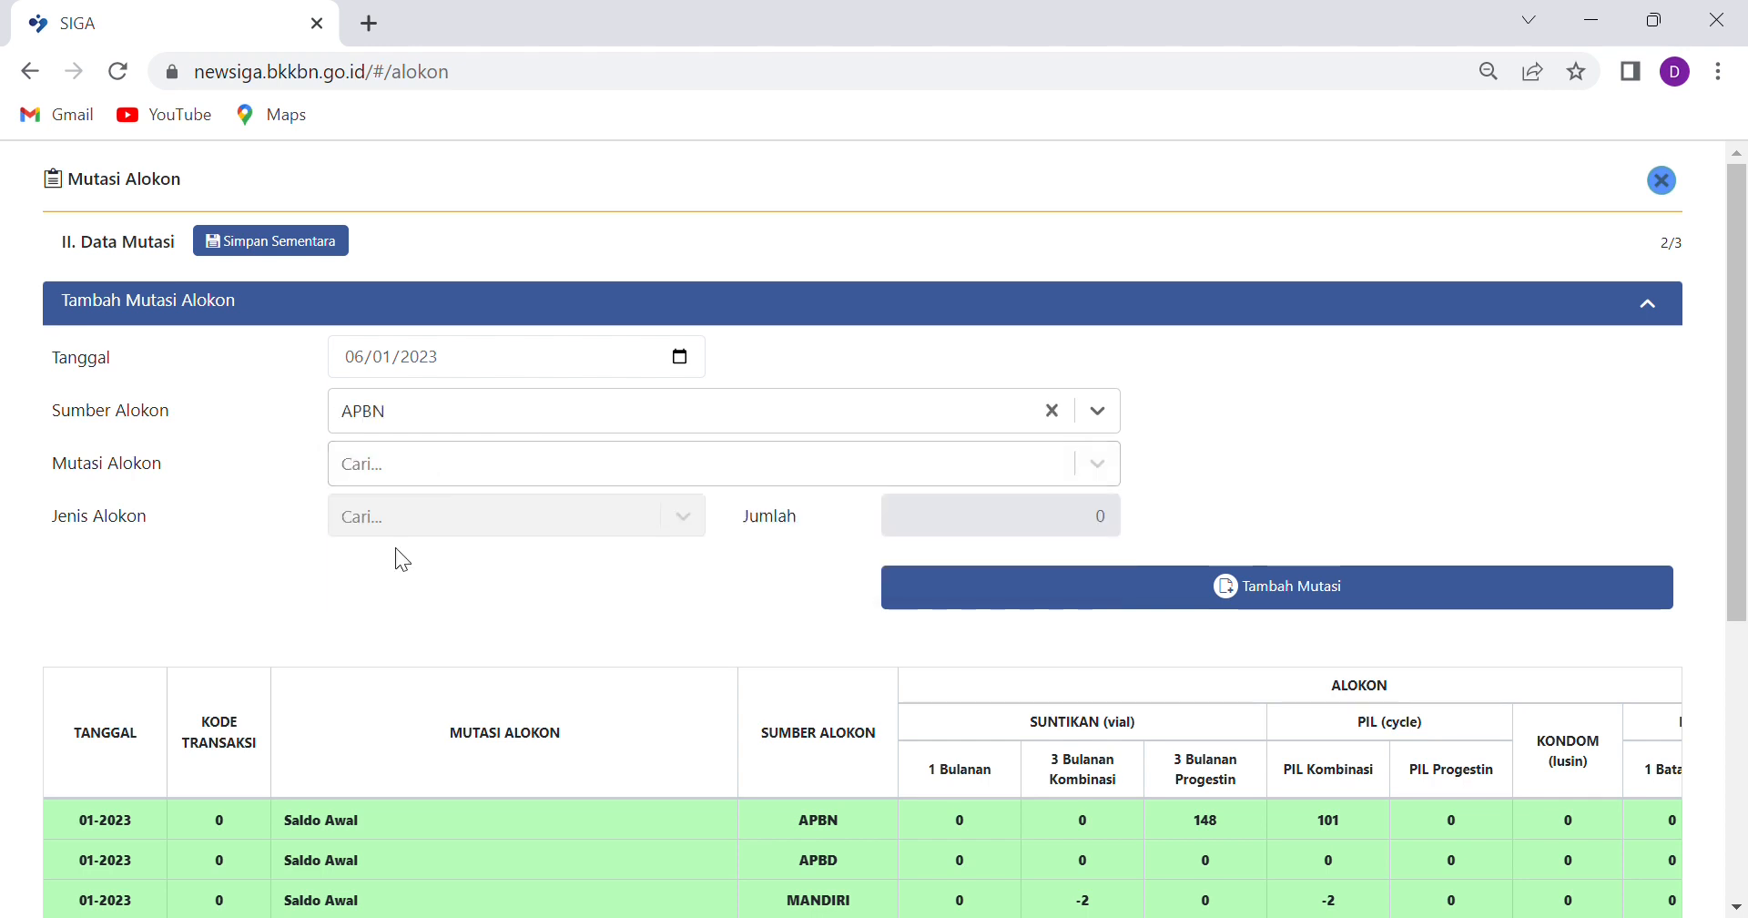
{"action": "scroll", "coordinate": [542, 486], "scroll_direction": "down", "scroll_amount": 2}
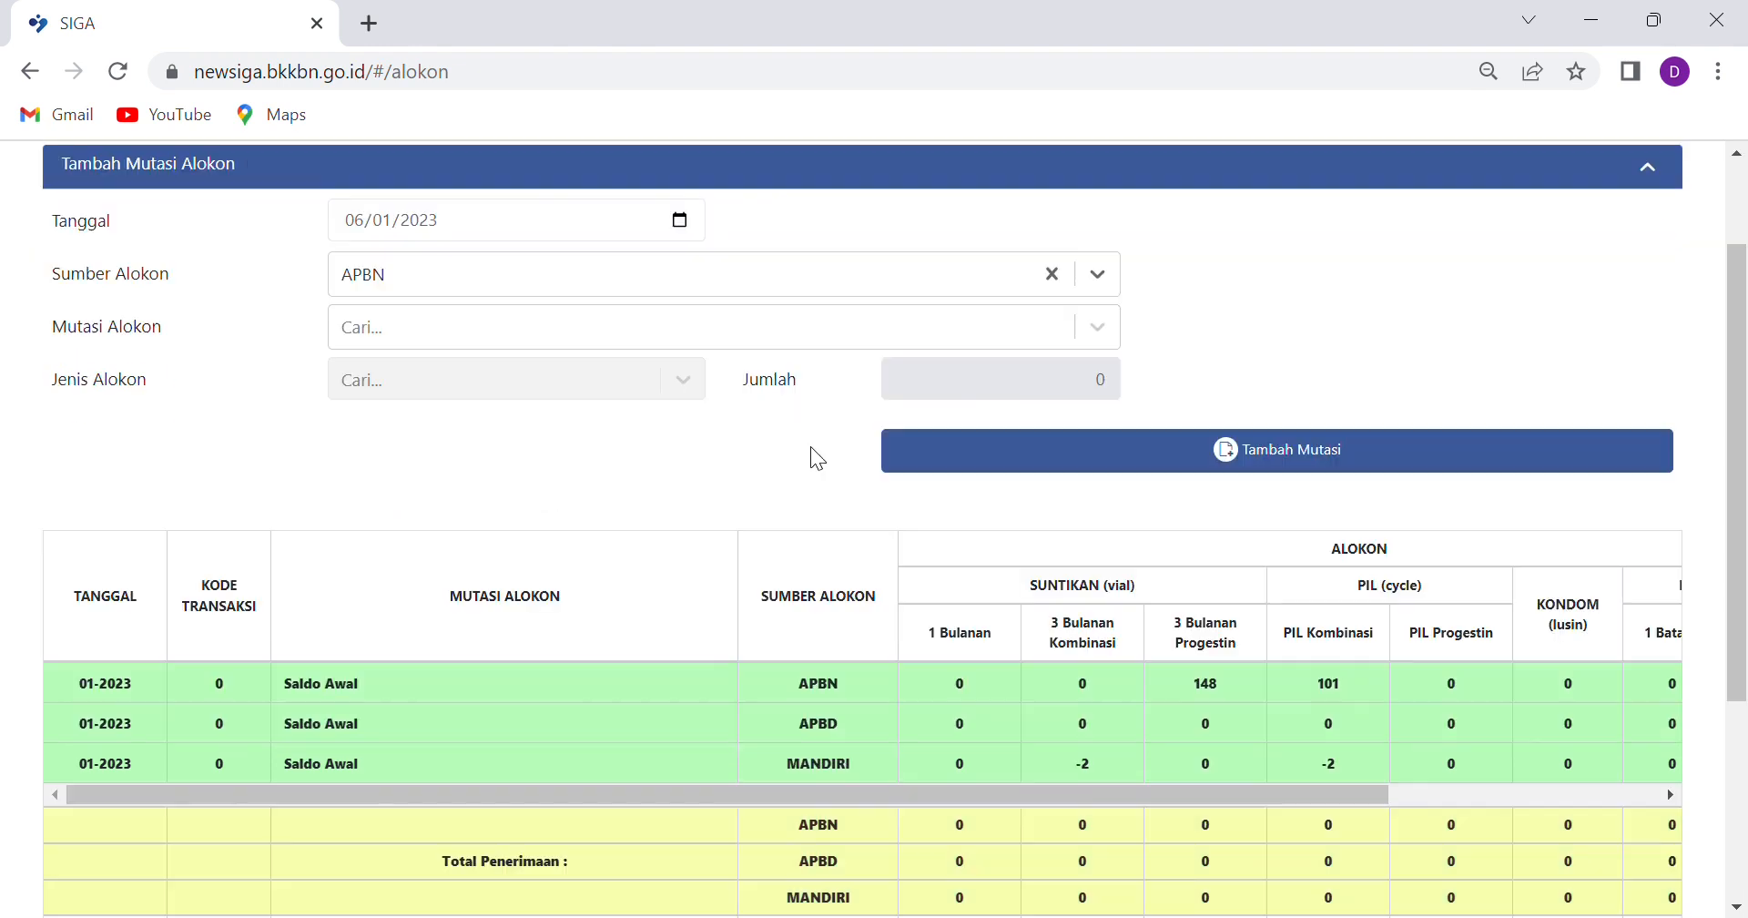
{"action": "left_click", "coordinate": [761, 323]}
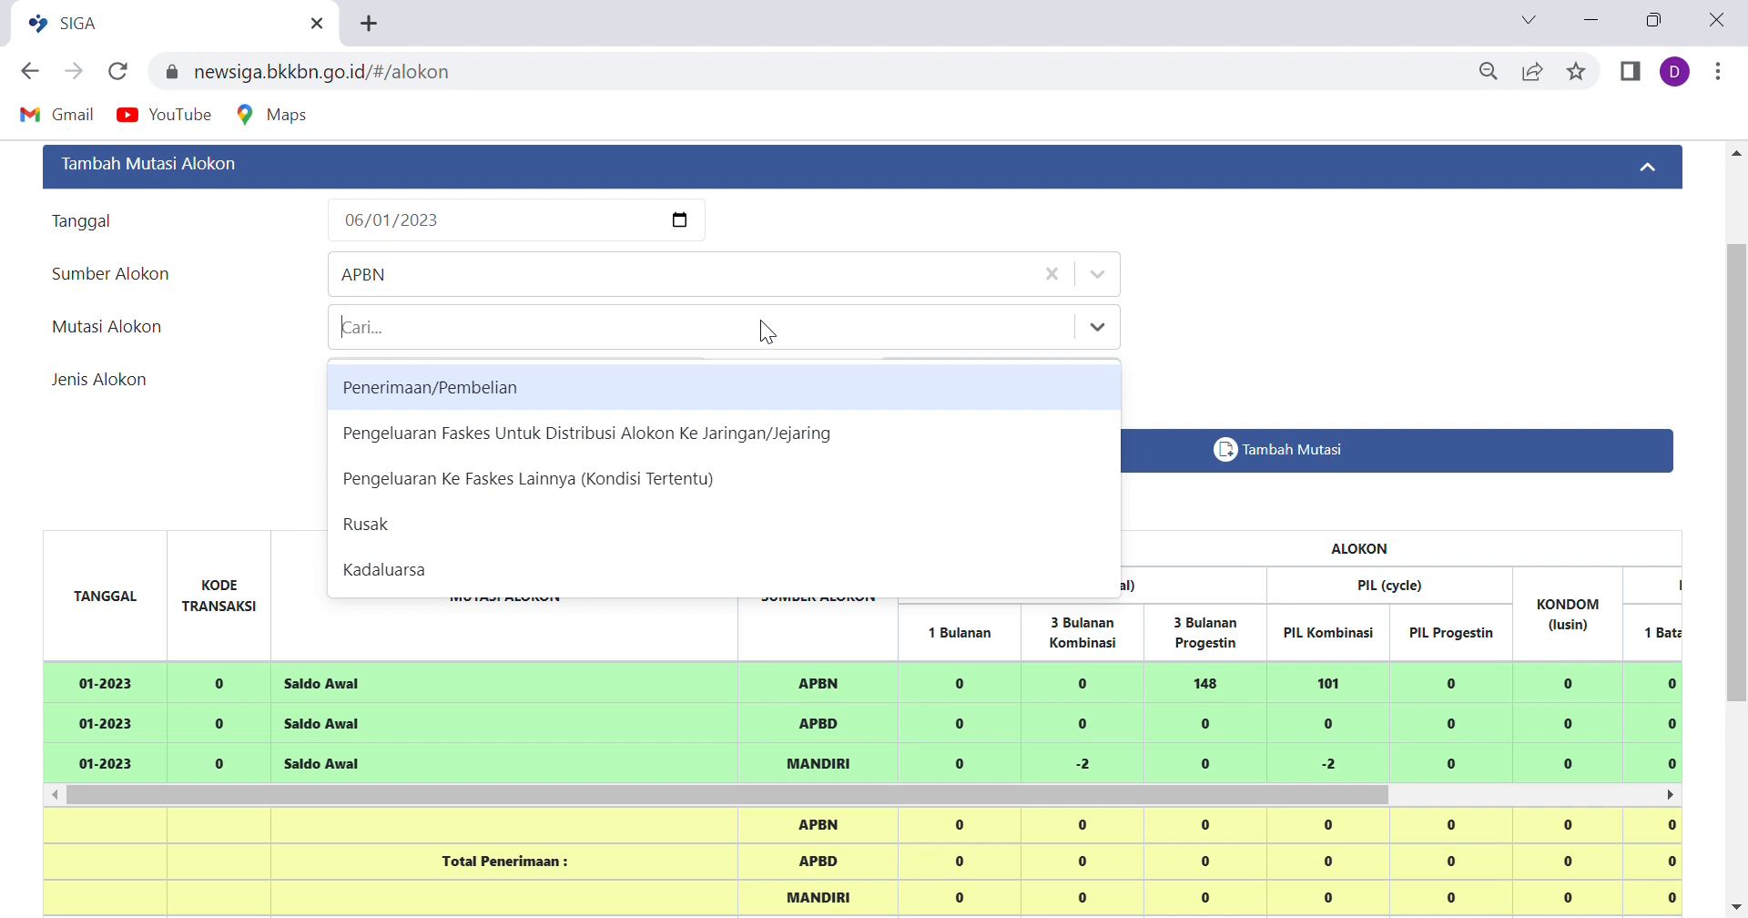
Add a Penerimaan/Pembelian of 10 Suntikan 1 Bulanan to the mutation table
{"action": "left_click", "coordinate": [479, 389]}
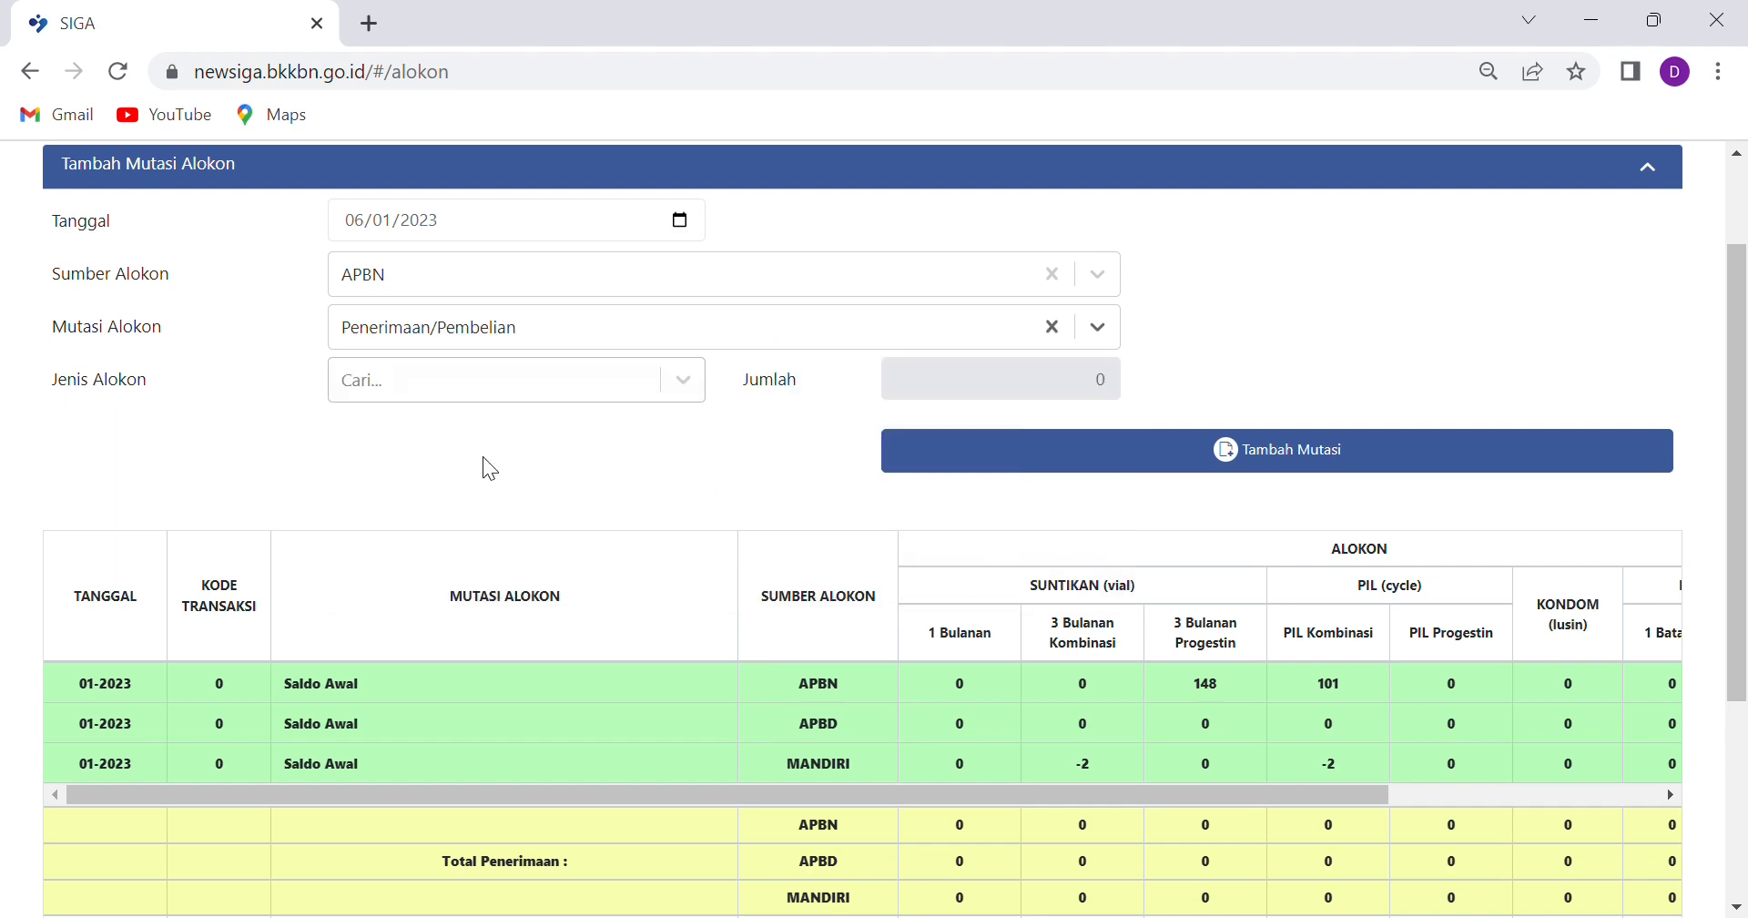
{"action": "left_click", "coordinate": [679, 392]}
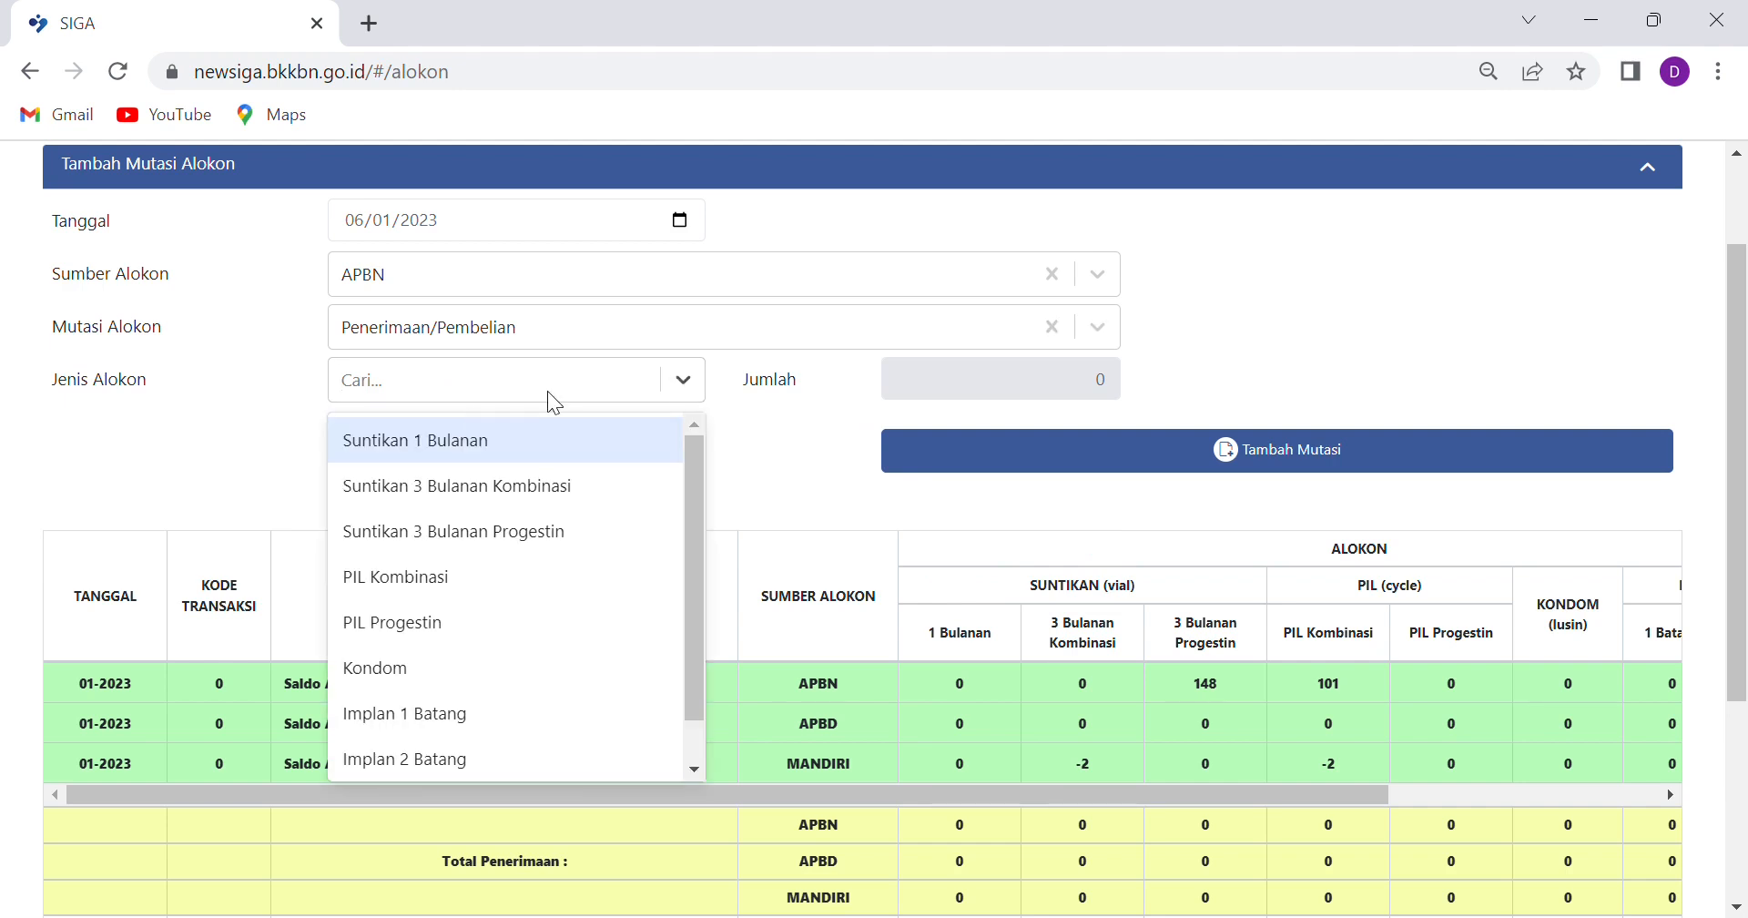
{"action": "left_click", "coordinate": [452, 451]}
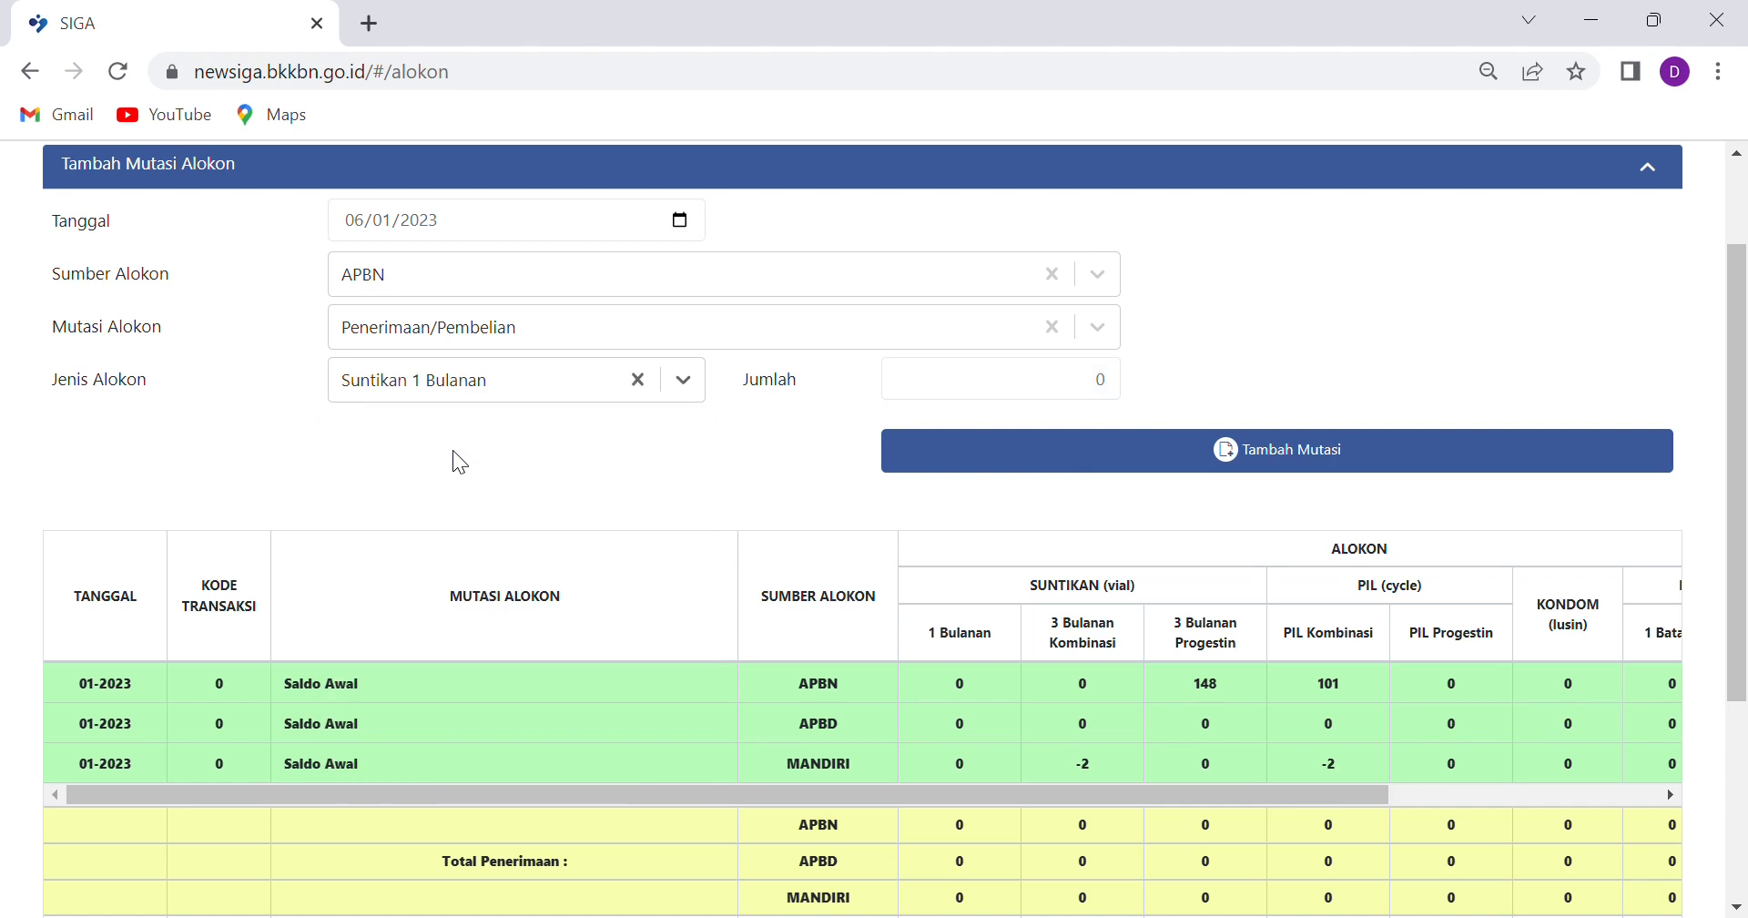
{"action": "left_click", "coordinate": [1104, 390]}
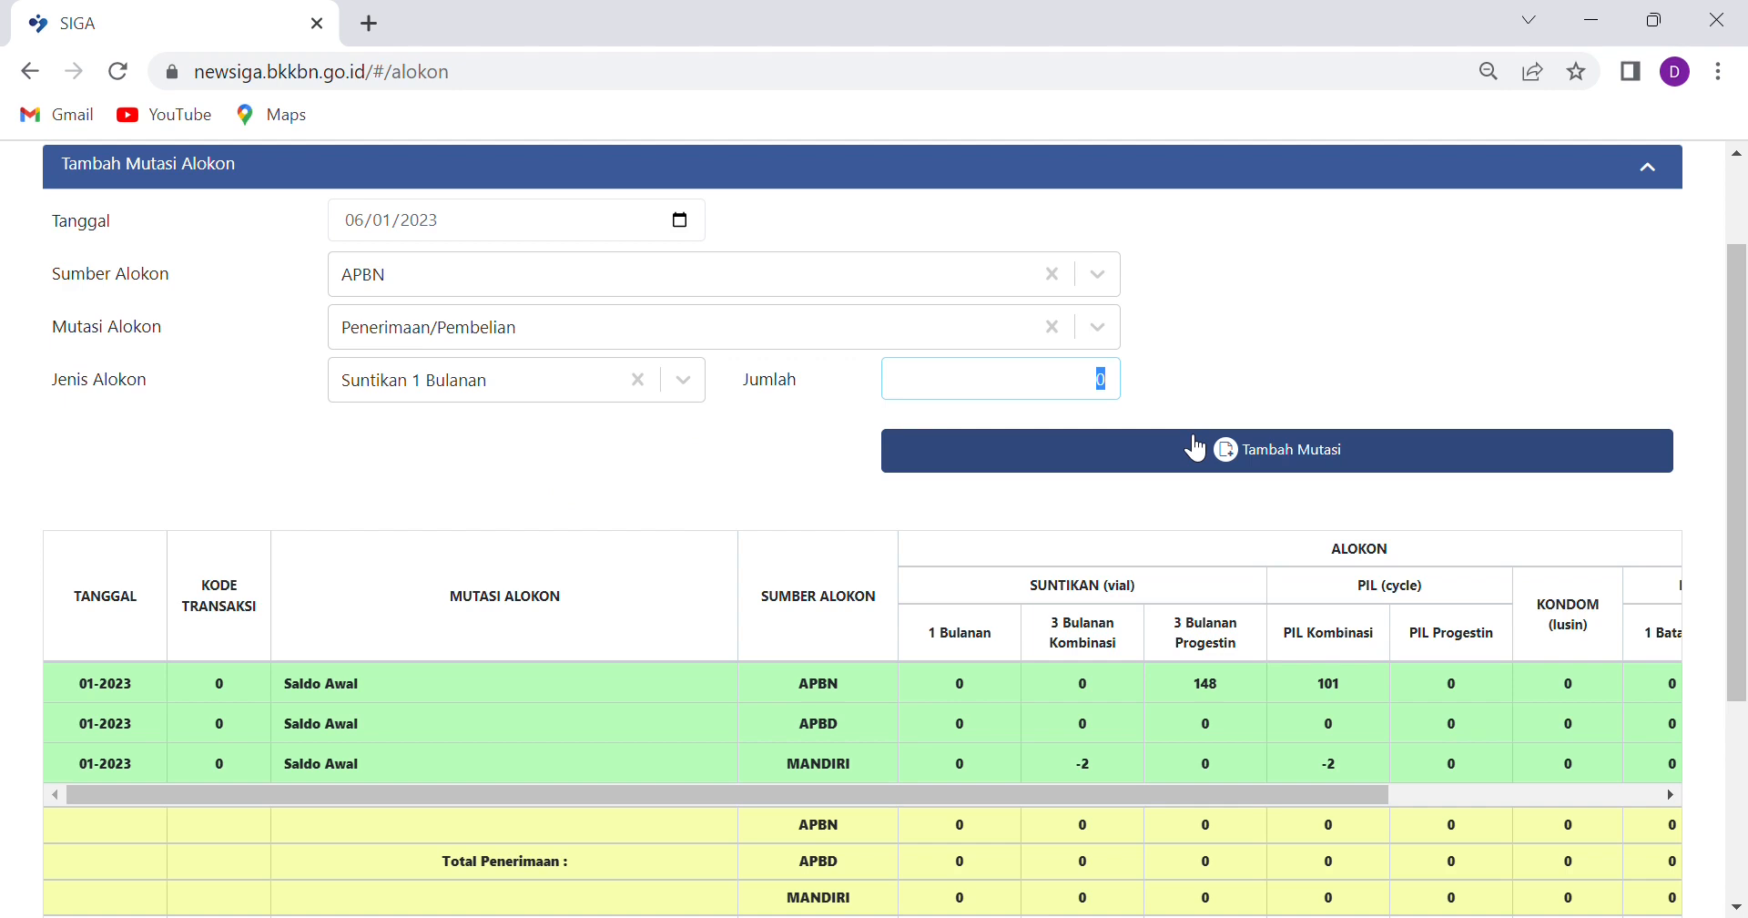
{"action": "type", "text": "10"}
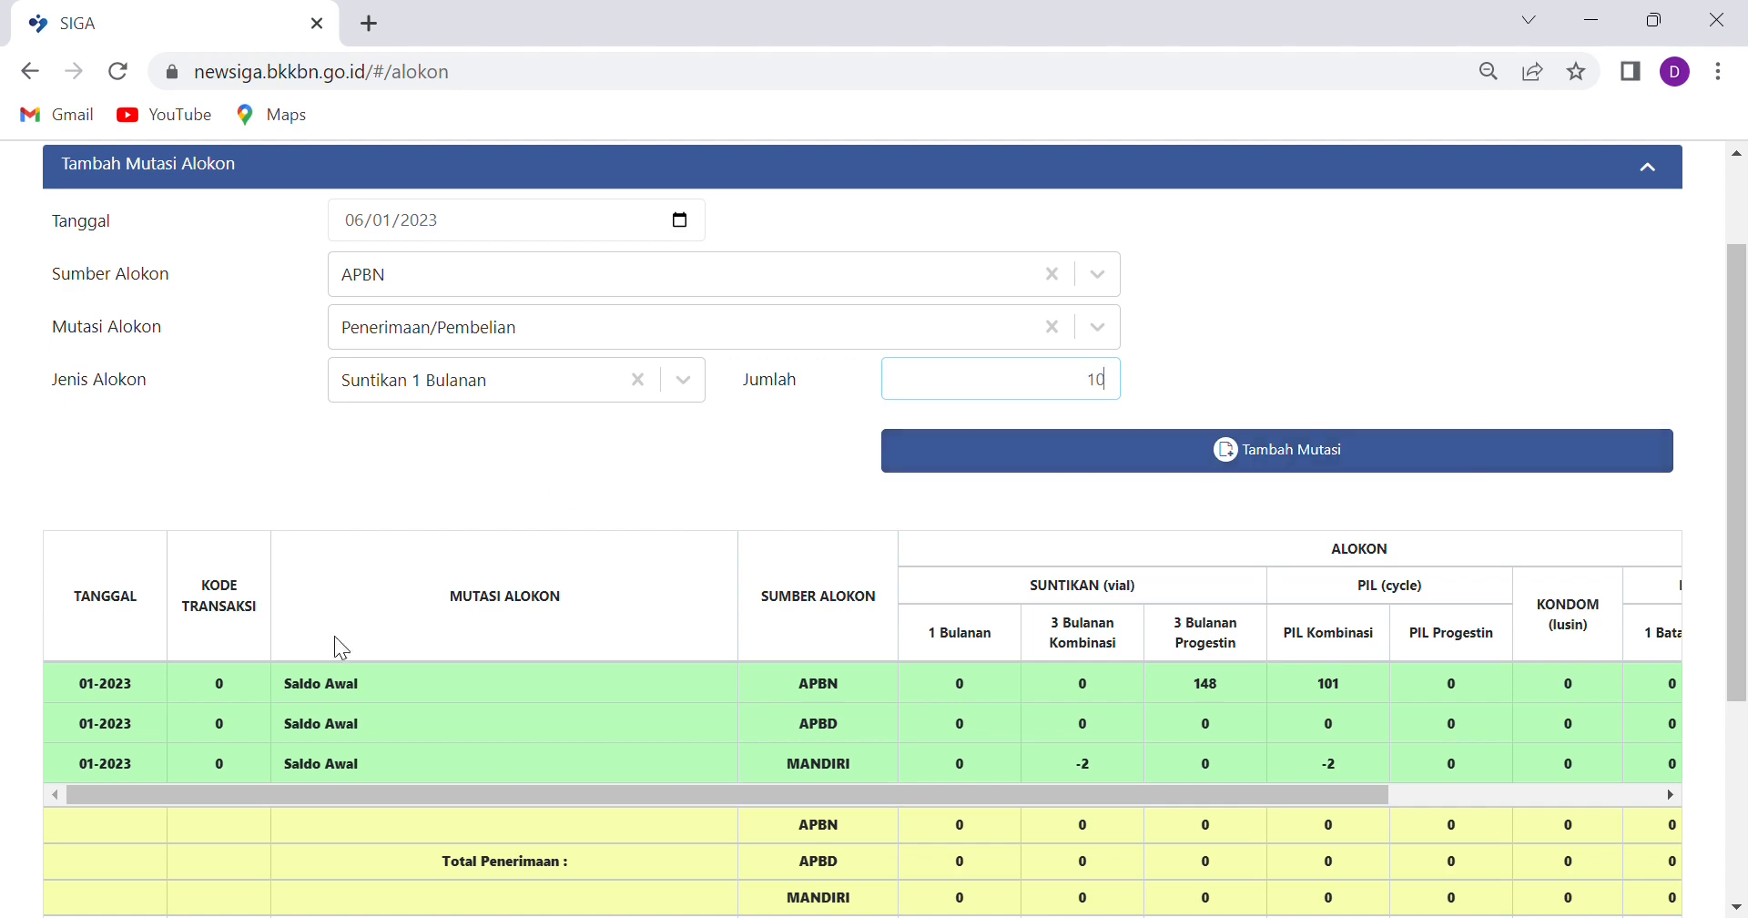
{"action": "left_click", "coordinate": [1329, 466]}
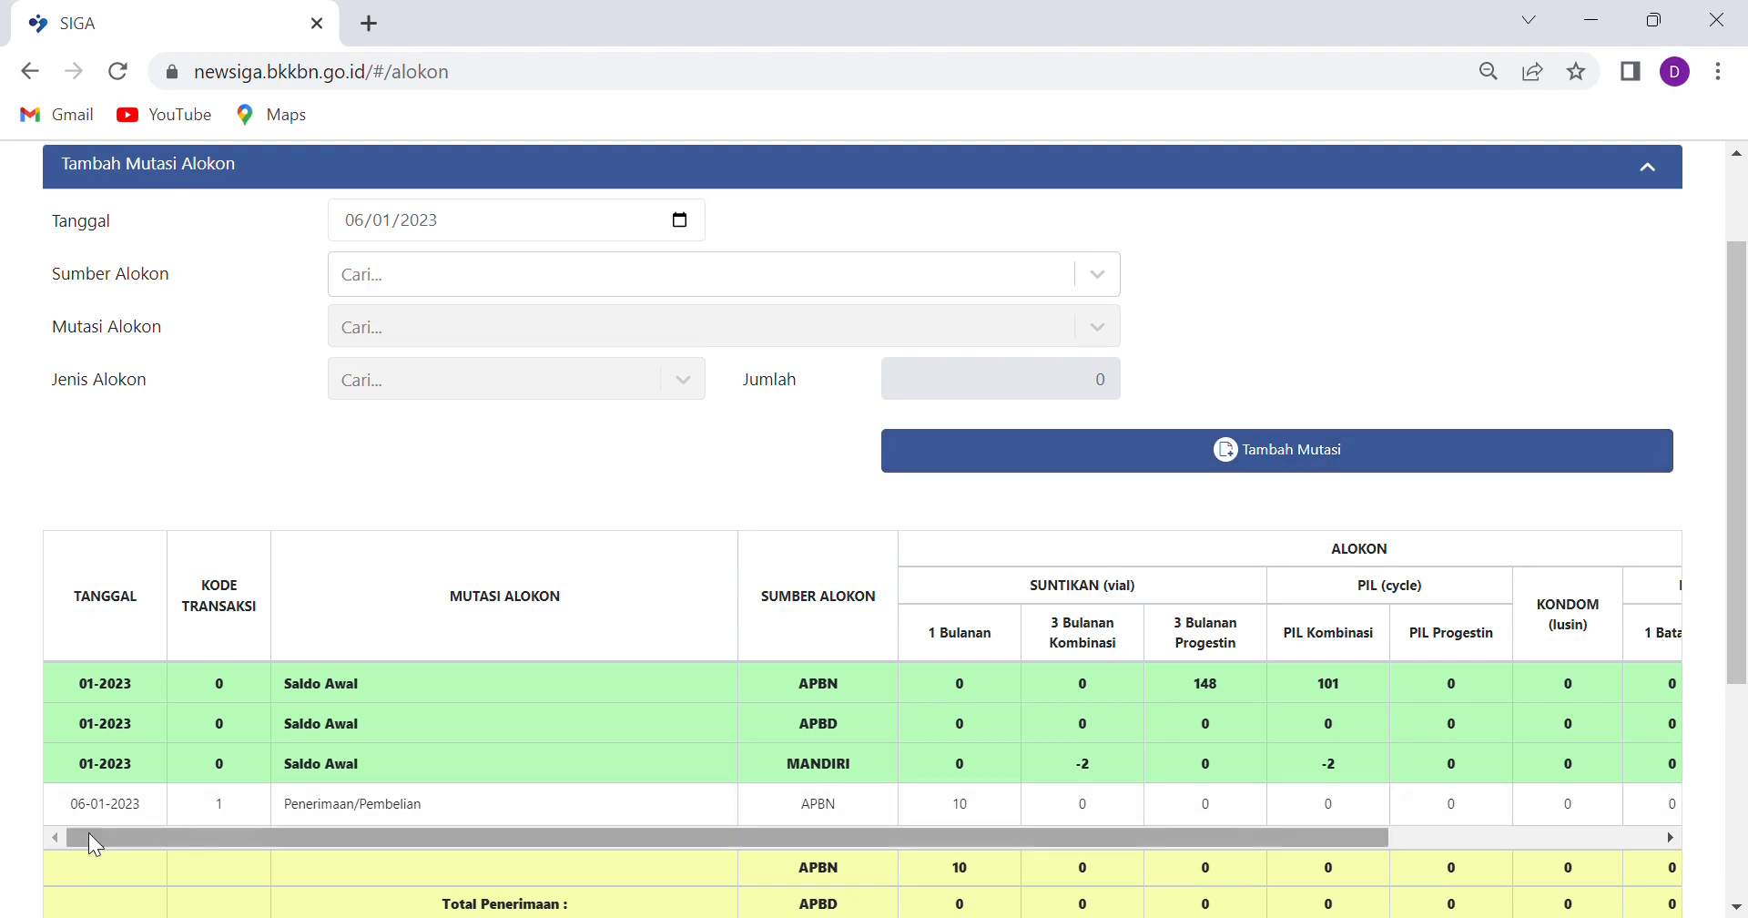
{"action": "scroll", "coordinate": [108, 805], "scroll_direction": "down", "scroll_amount": 1}
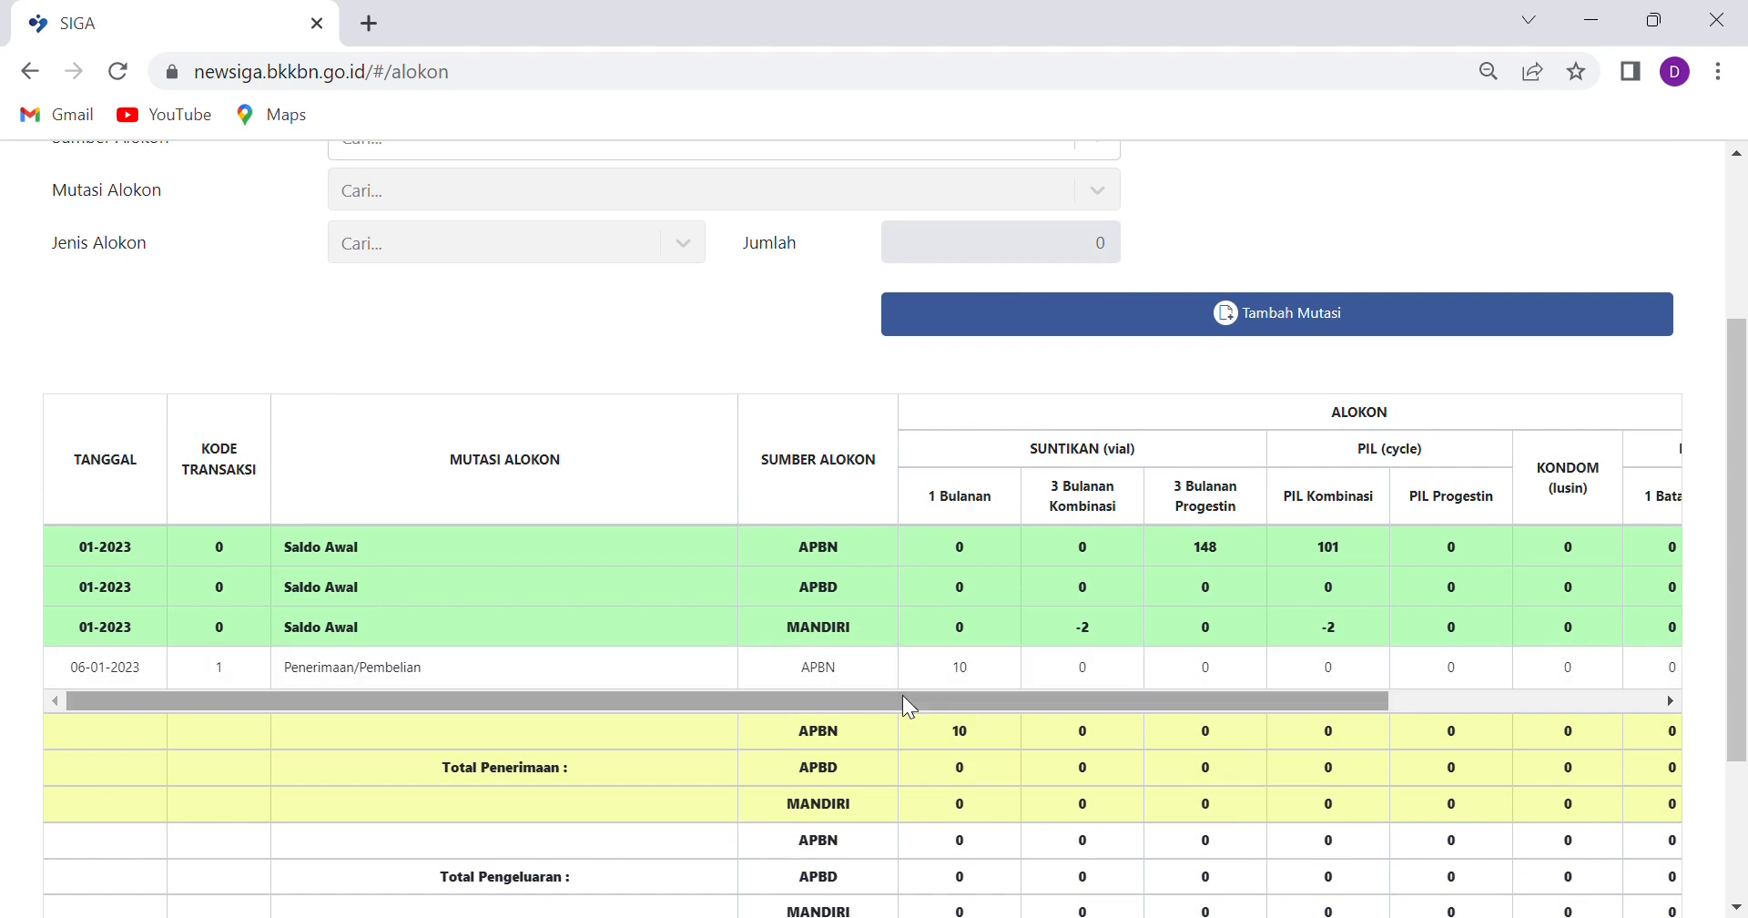
{"action": "left_click", "coordinate": [832, 669]}
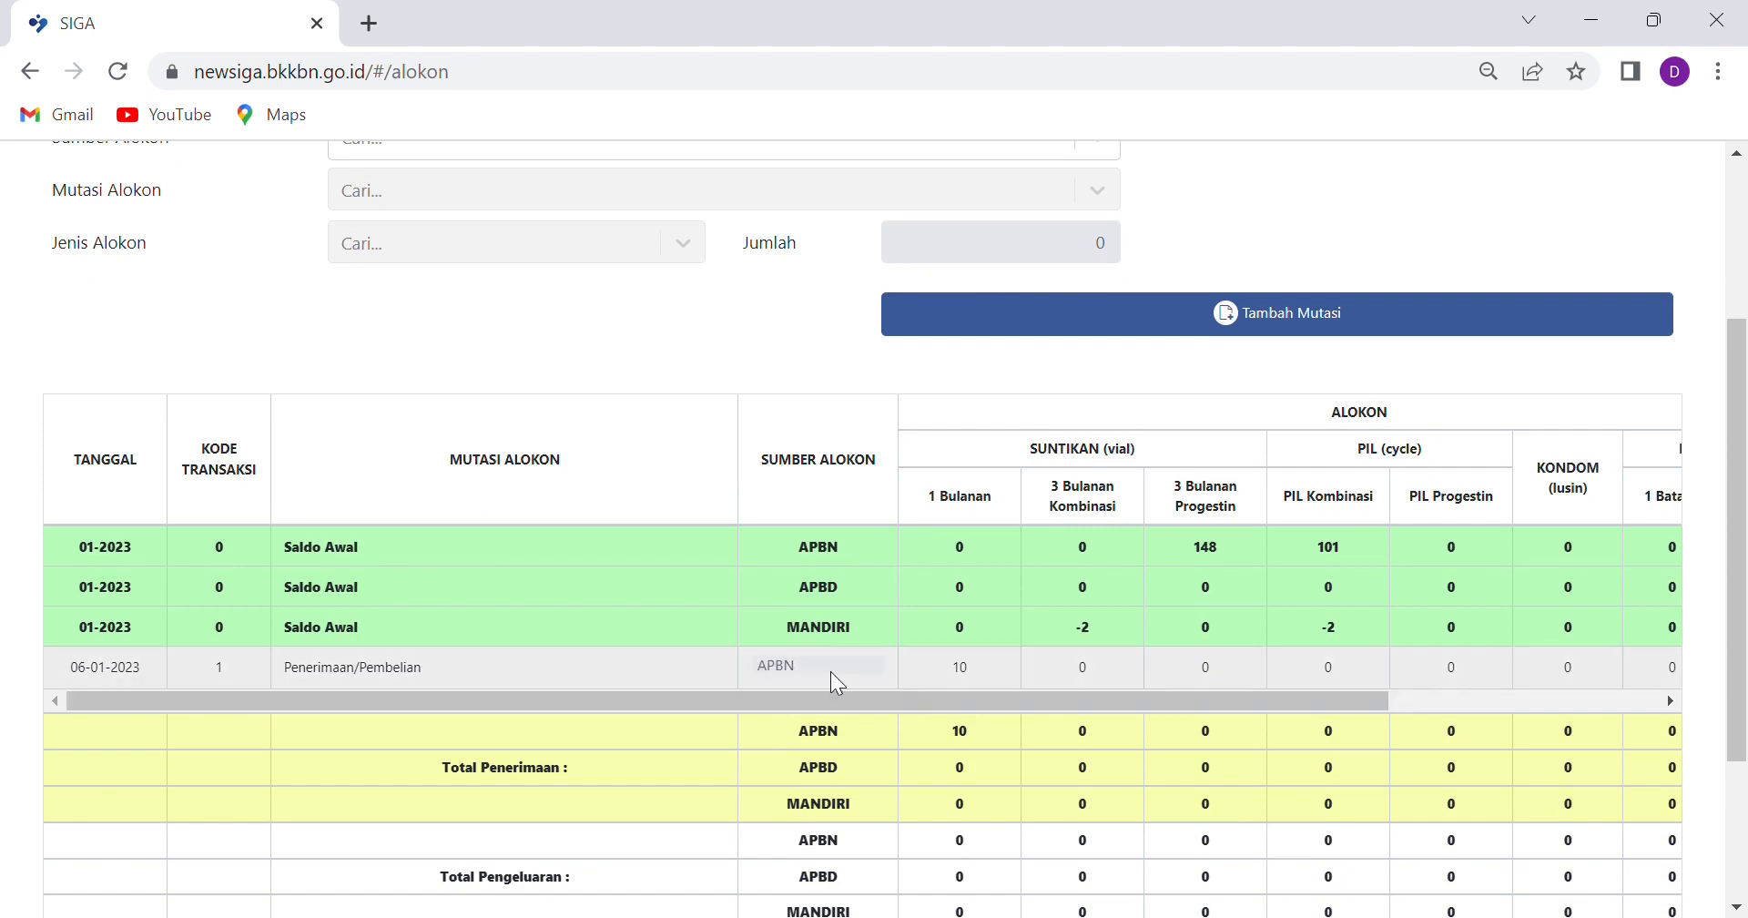
{"action": "left_click", "coordinate": [970, 676]}
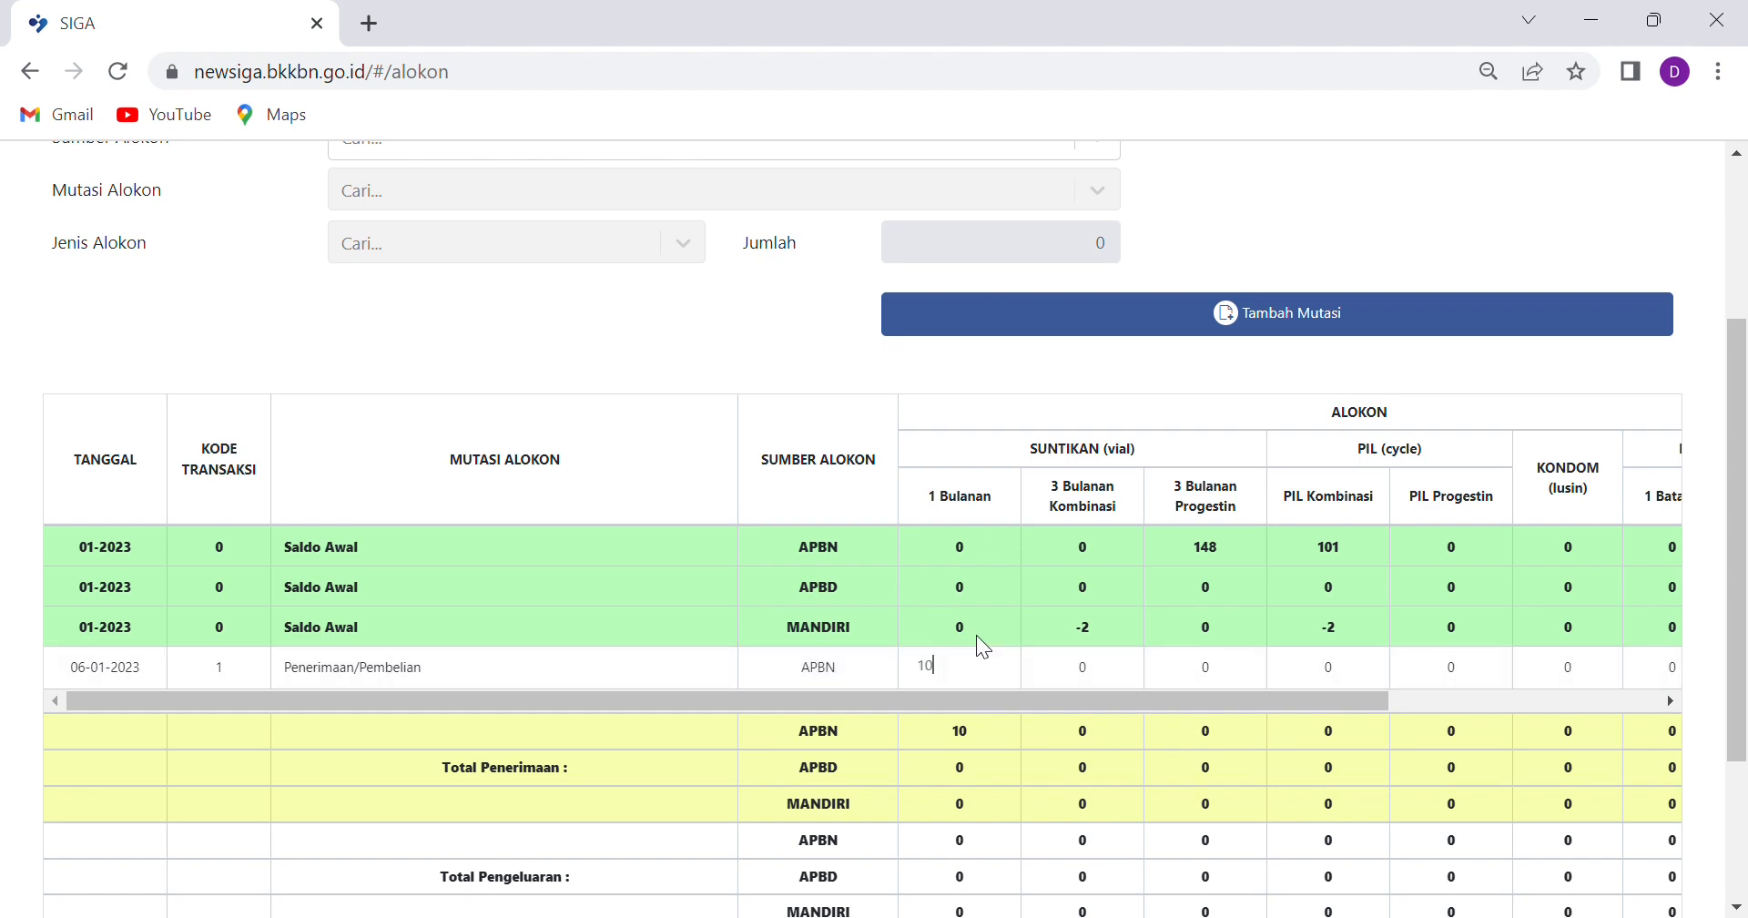
{"action": "scroll", "coordinate": [728, 495], "scroll_direction": "up", "scroll_amount": 2}
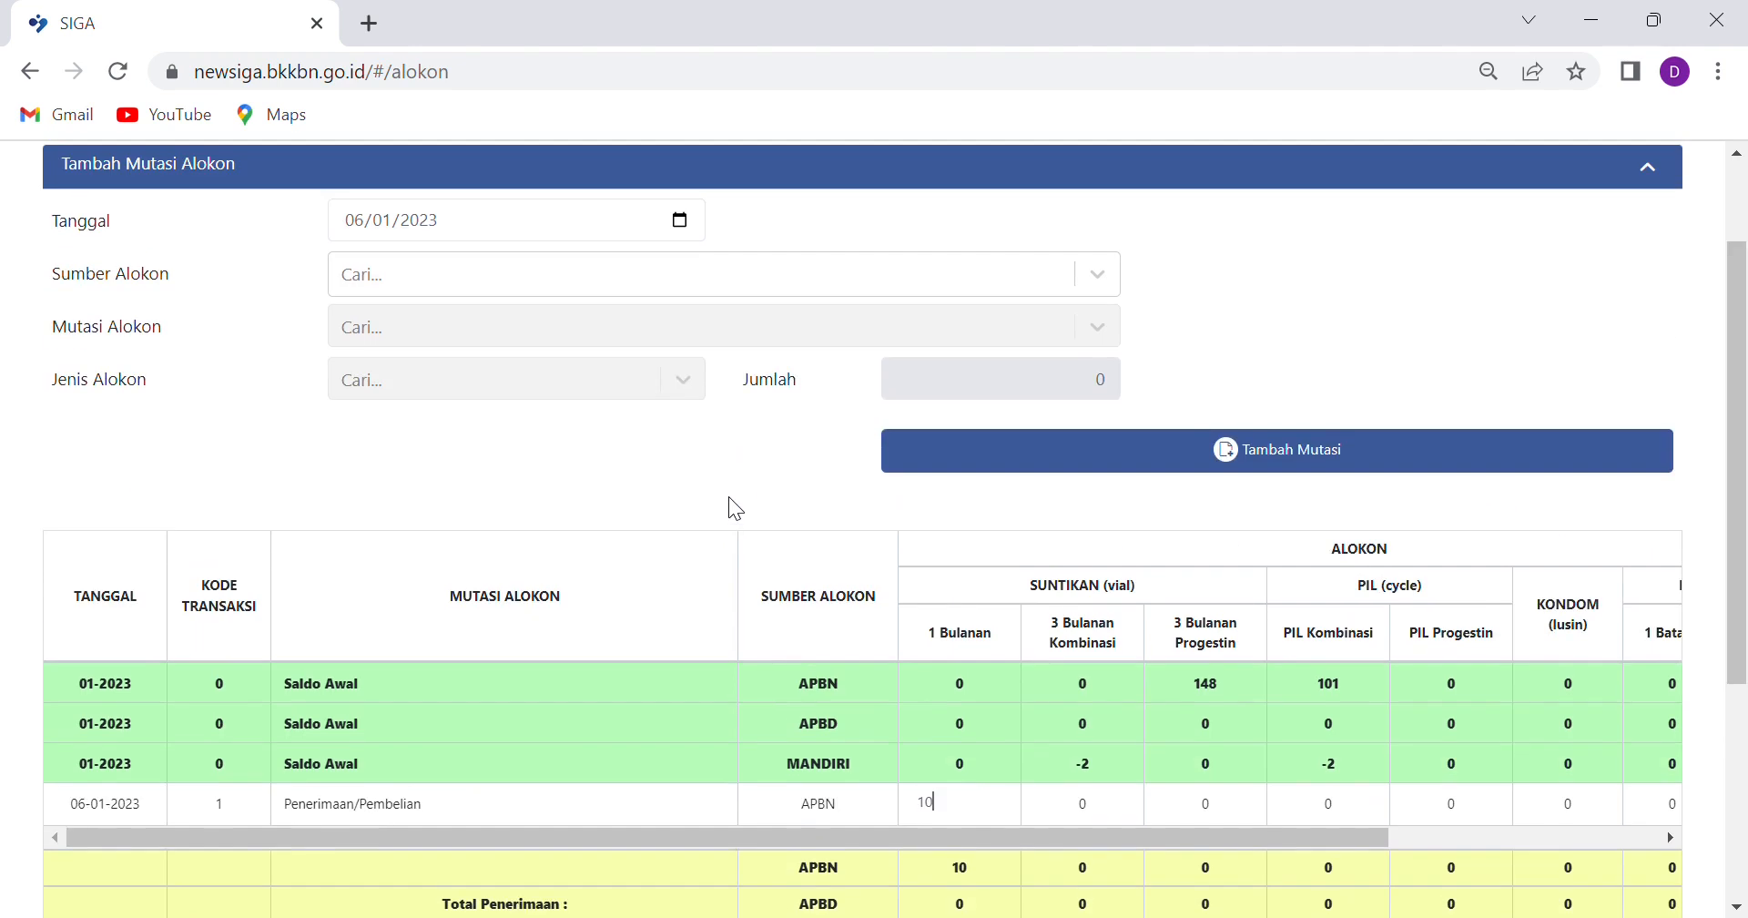
{"action": "scroll", "coordinate": [842, 687], "scroll_direction": "down", "scroll_amount": 1}
{"action": "scroll", "coordinate": [842, 687], "scroll_direction": "up", "scroll_amount": 1}
{"action": "left_click", "coordinate": [683, 460]}
Set up an APBN Pengeluaran distribution to Jaringan/Jejaring with PUSTU ANGANTAKA as the receiving facility
{"action": "left_click", "coordinate": [1097, 275]}
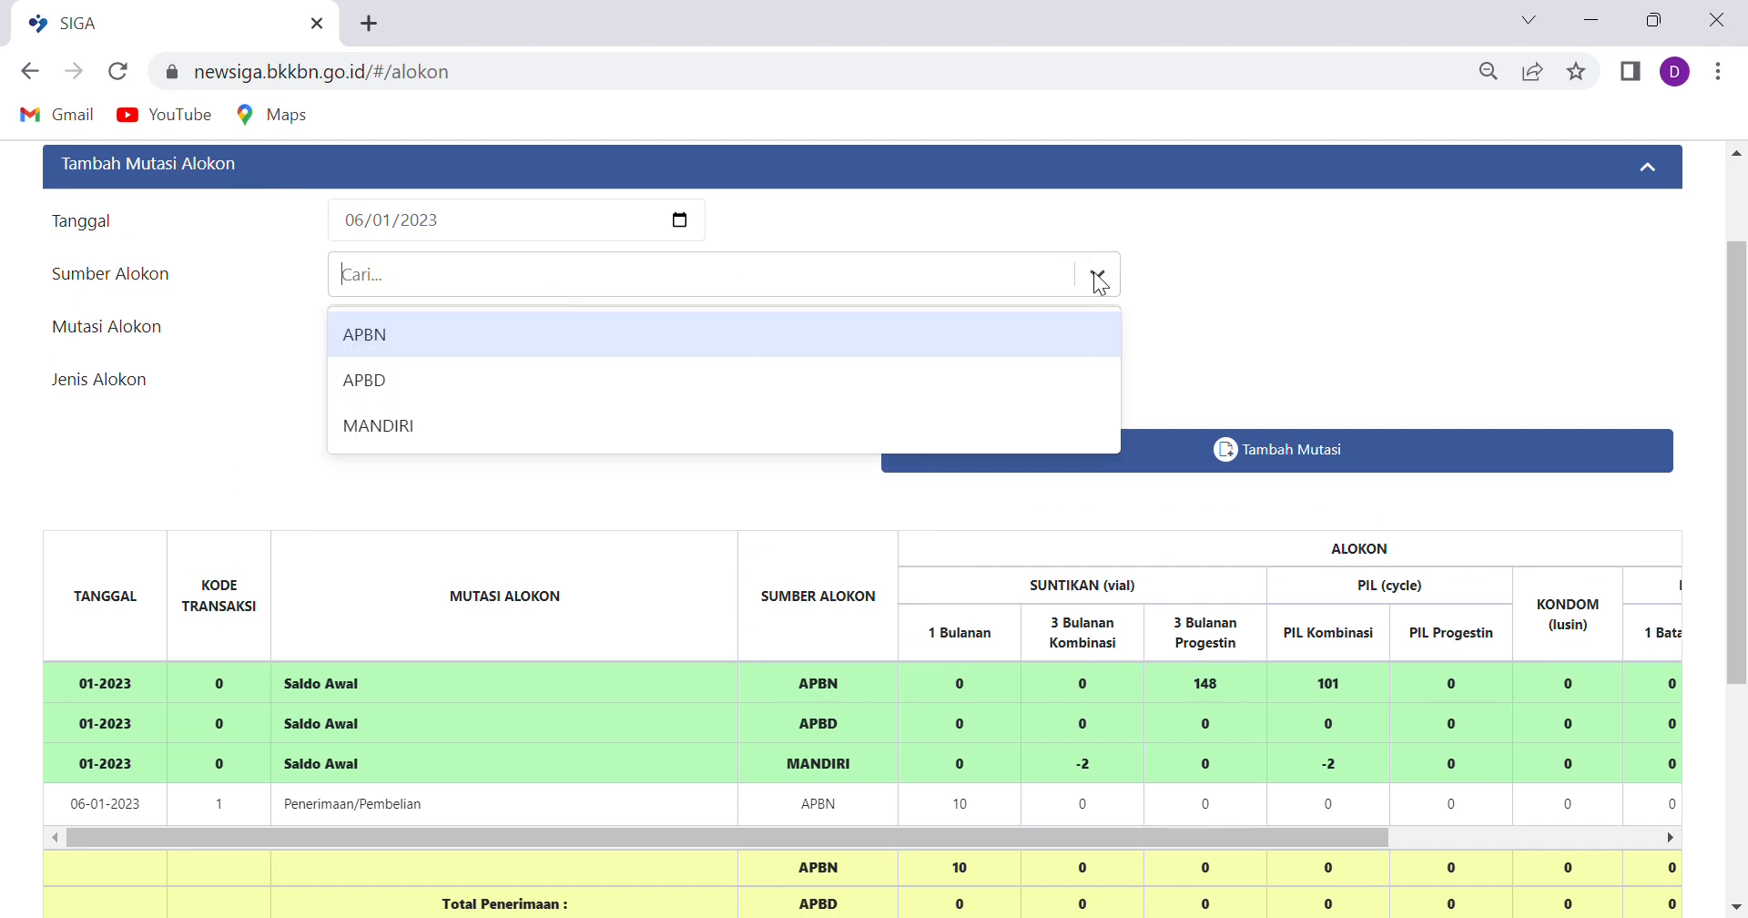
{"action": "left_click", "coordinate": [380, 337]}
{"action": "left_click", "coordinate": [1098, 327]}
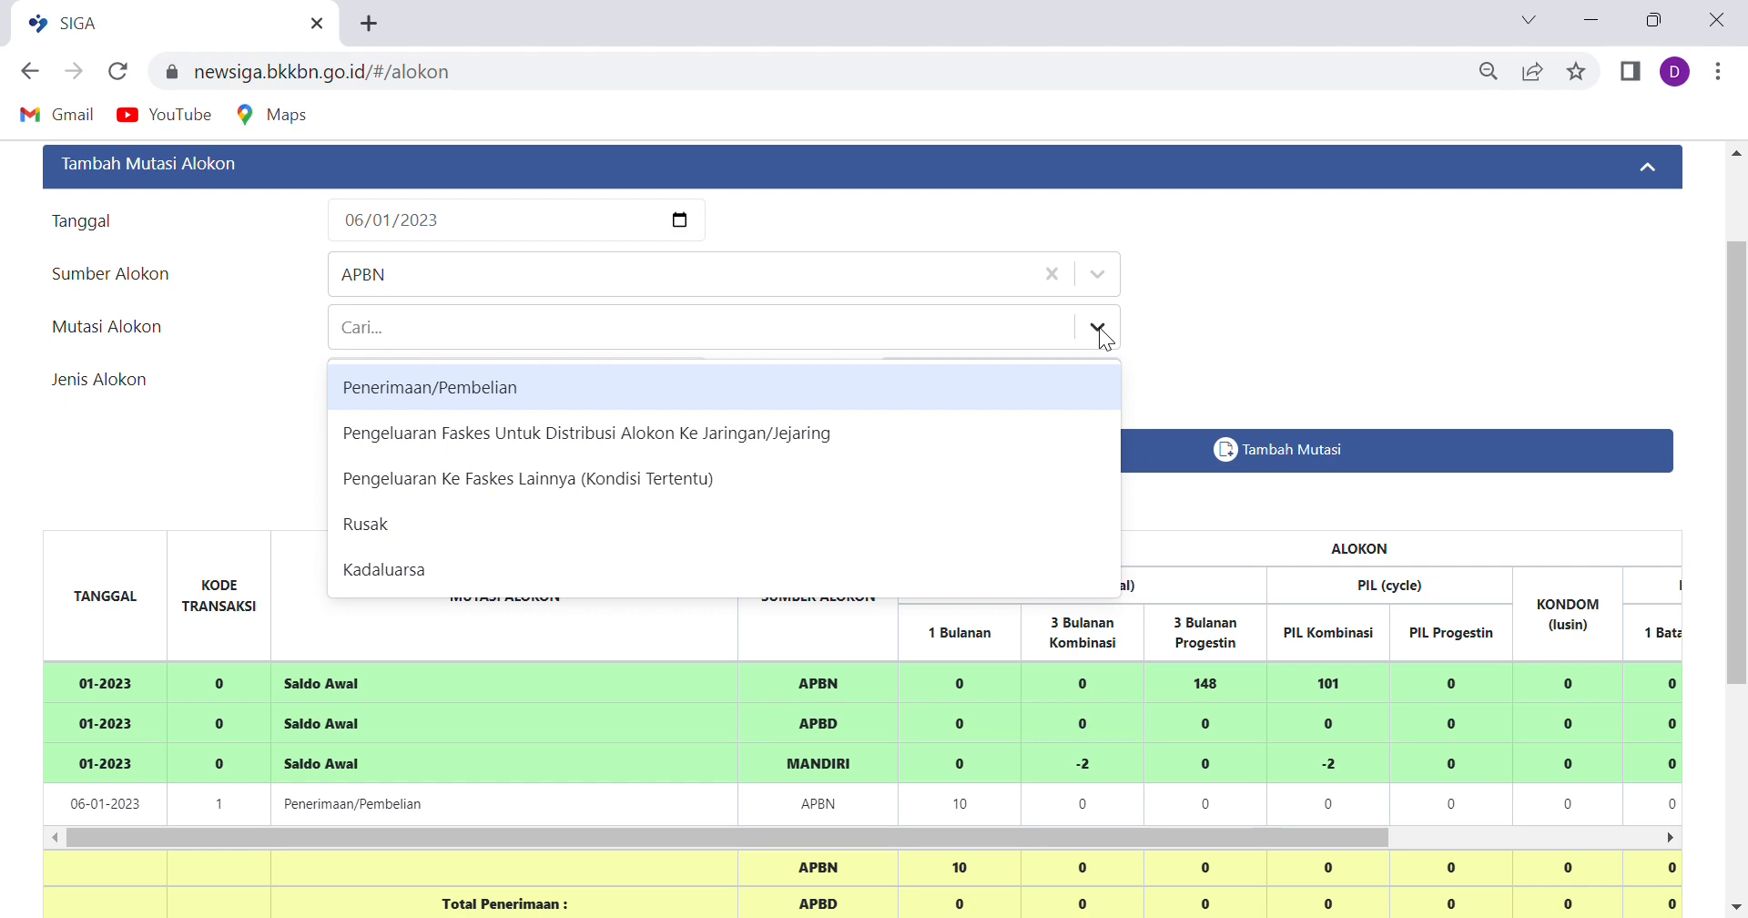
{"action": "left_click", "coordinate": [608, 445]}
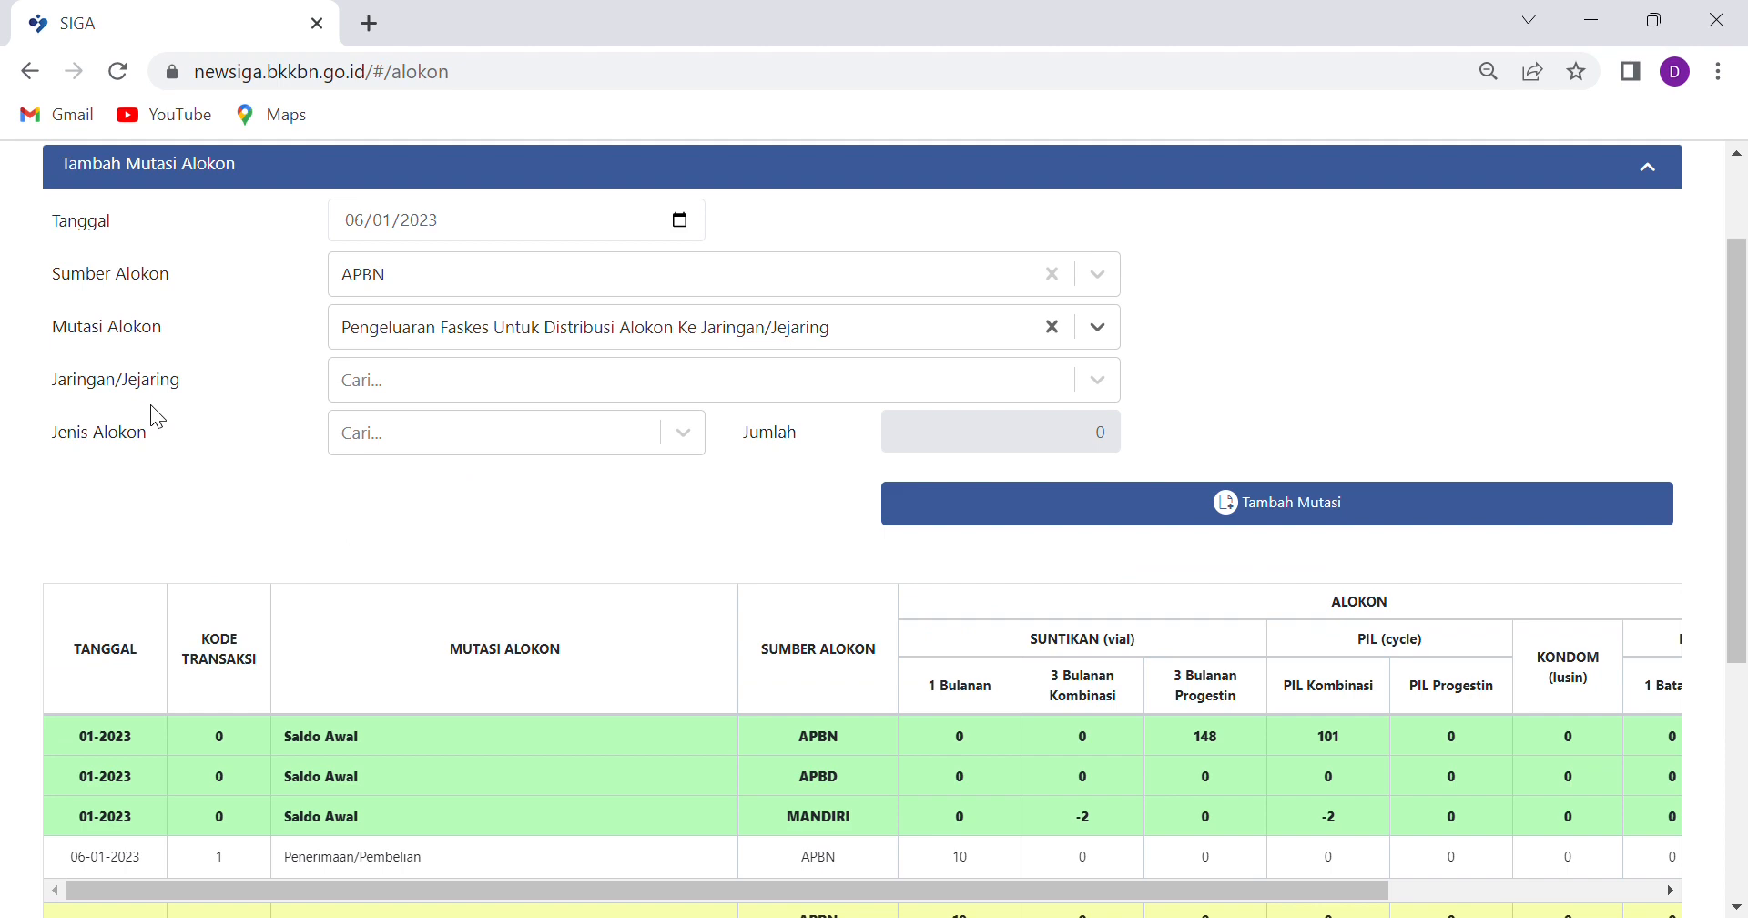
{"action": "left_click", "coordinate": [1089, 390]}
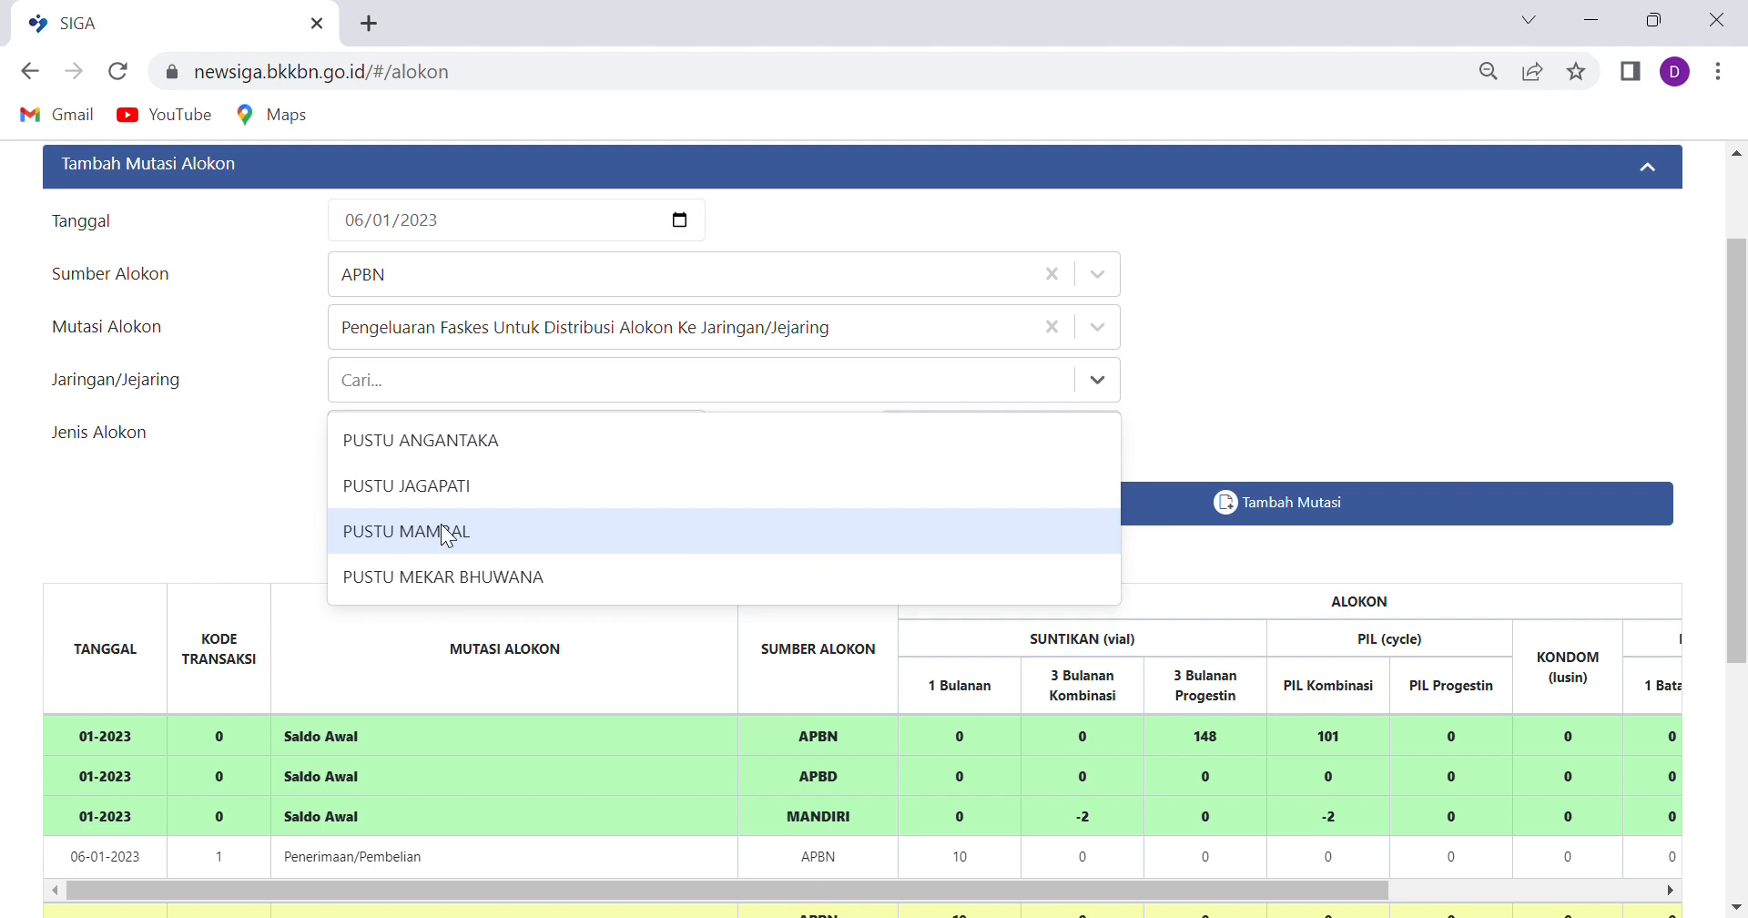
{"action": "left_click", "coordinate": [441, 445]}
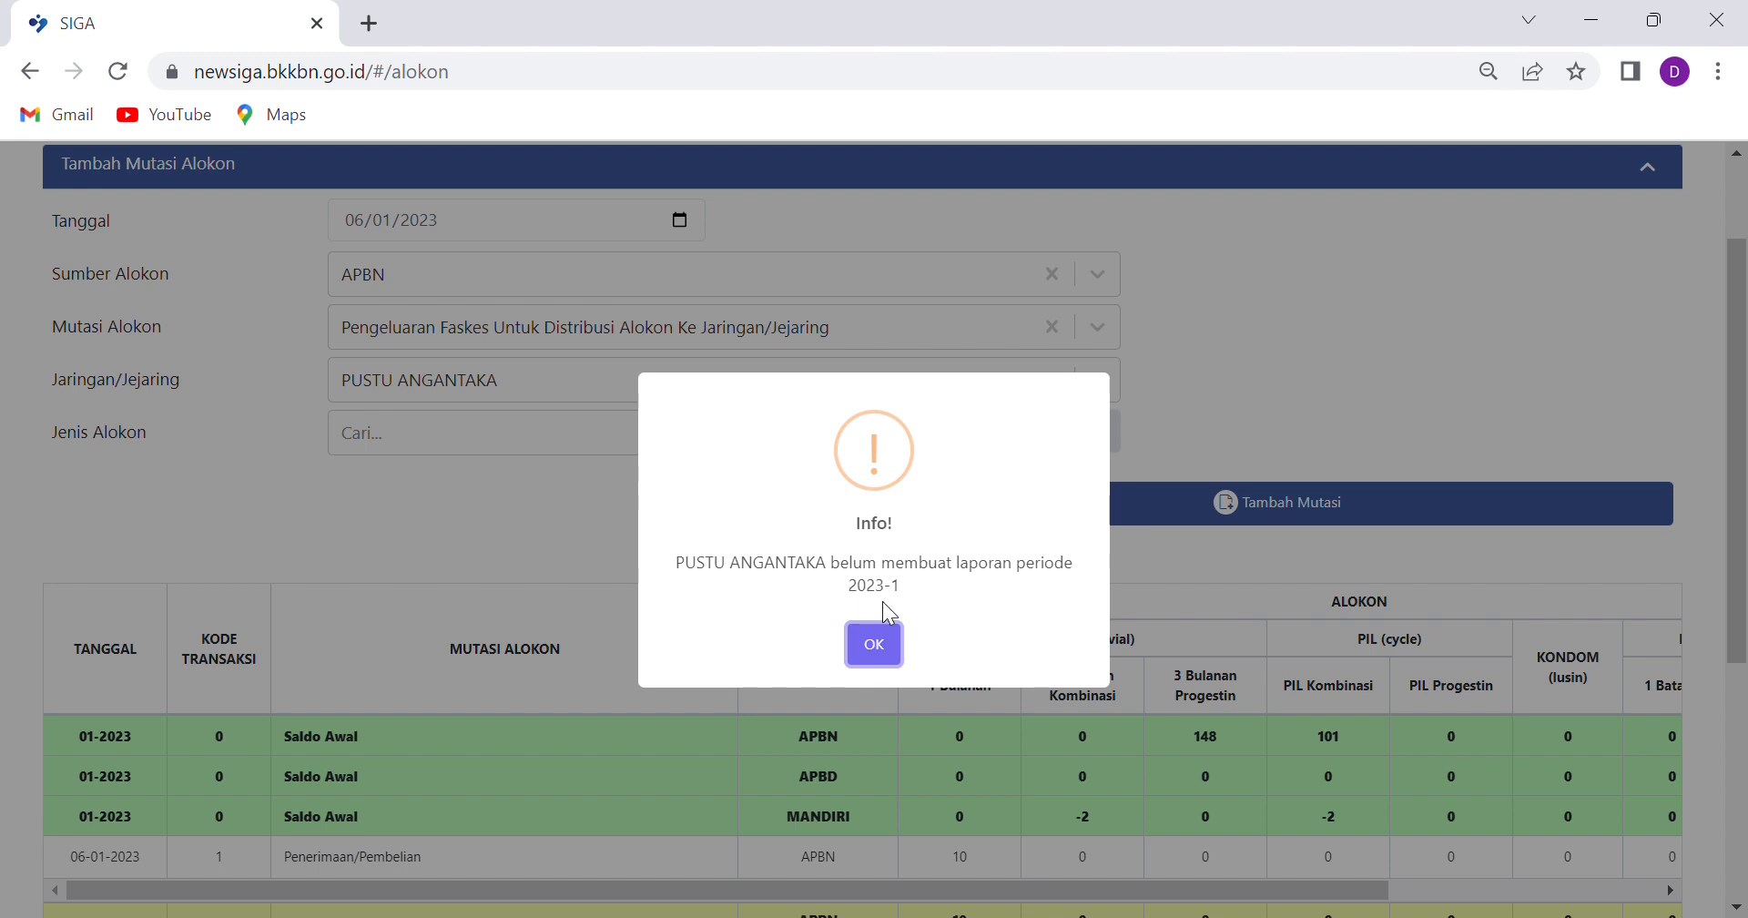
Dismiss the Info notice that PUSTU ANGANTAKA has no 2023-1 report
{"action": "left_click", "coordinate": [889, 657]}
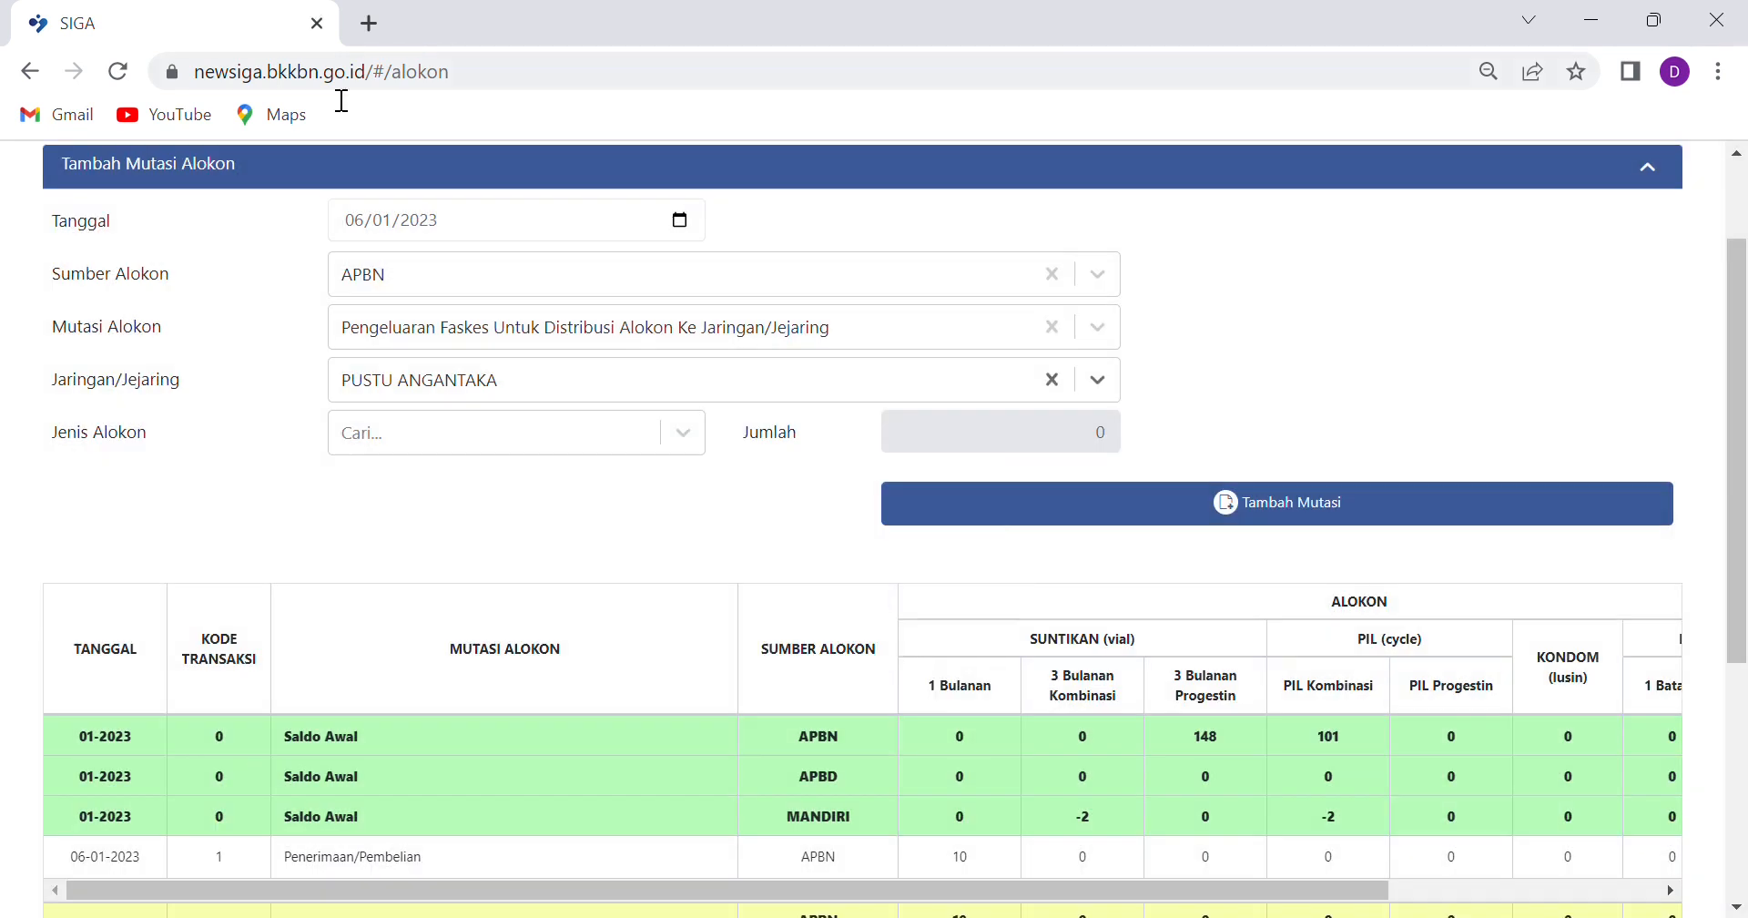
Open SIGA in a new browser tab and go to YAN KB Register > Mutasi Alokon
{"action": "left_click", "coordinate": [370, 21]}
{"action": "left_click", "coordinate": [383, 81]}
{"action": "type", "text": "n"}
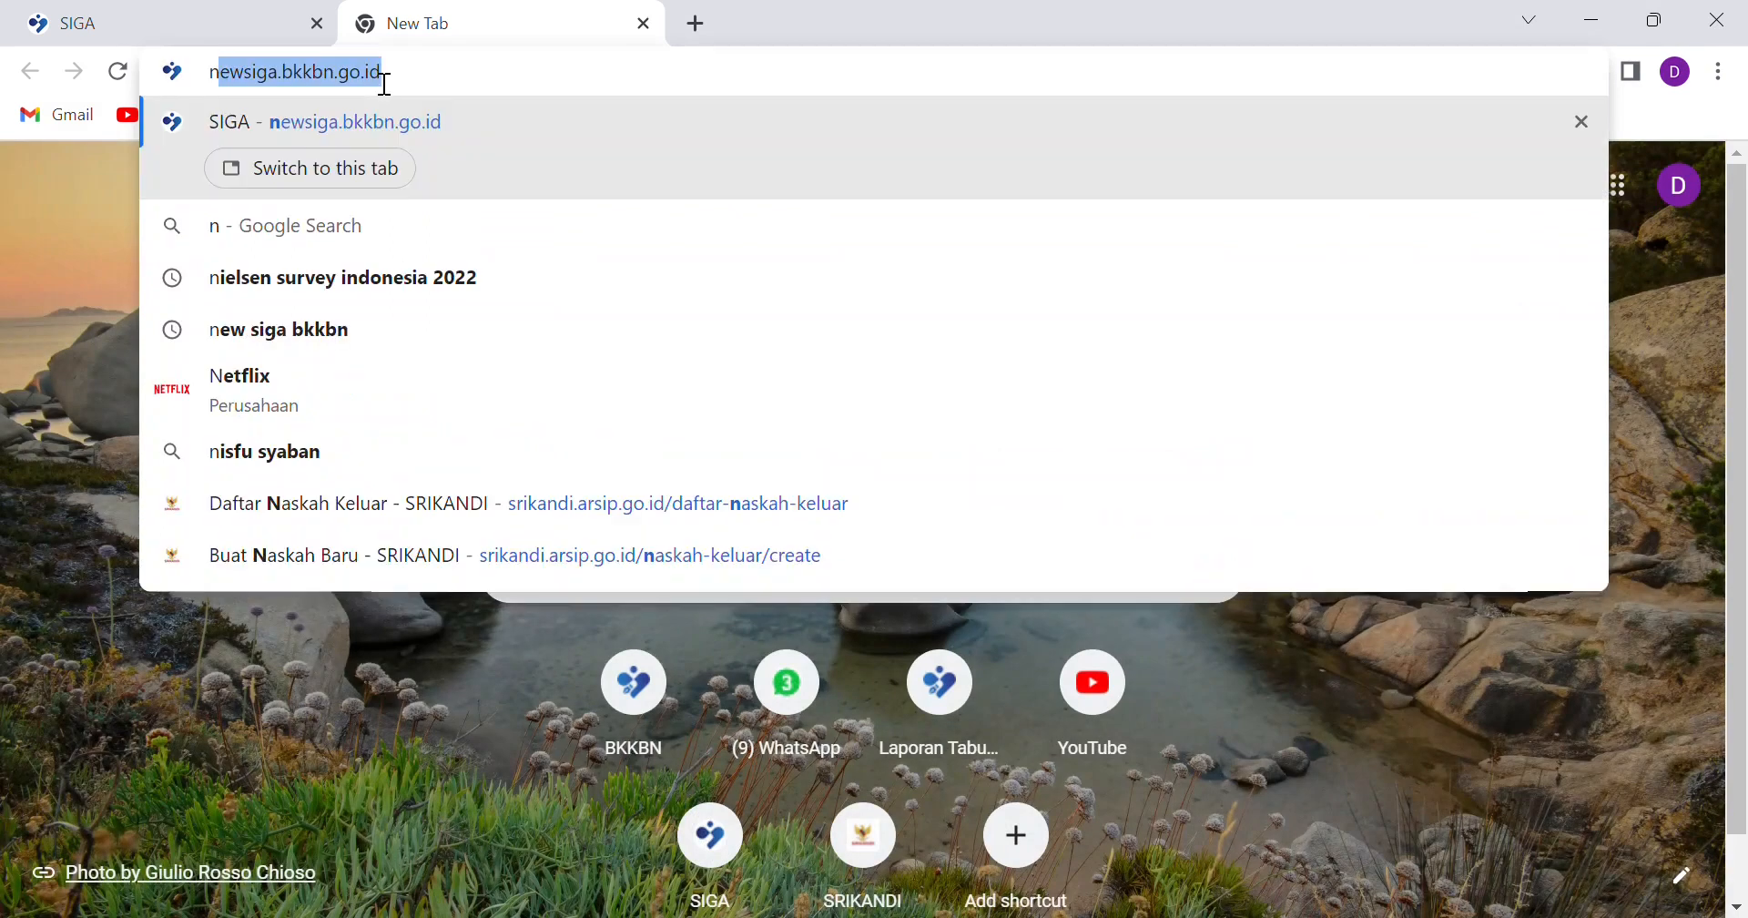
{"action": "type", "text": "ew"}
{"action": "key", "text": "Return"}
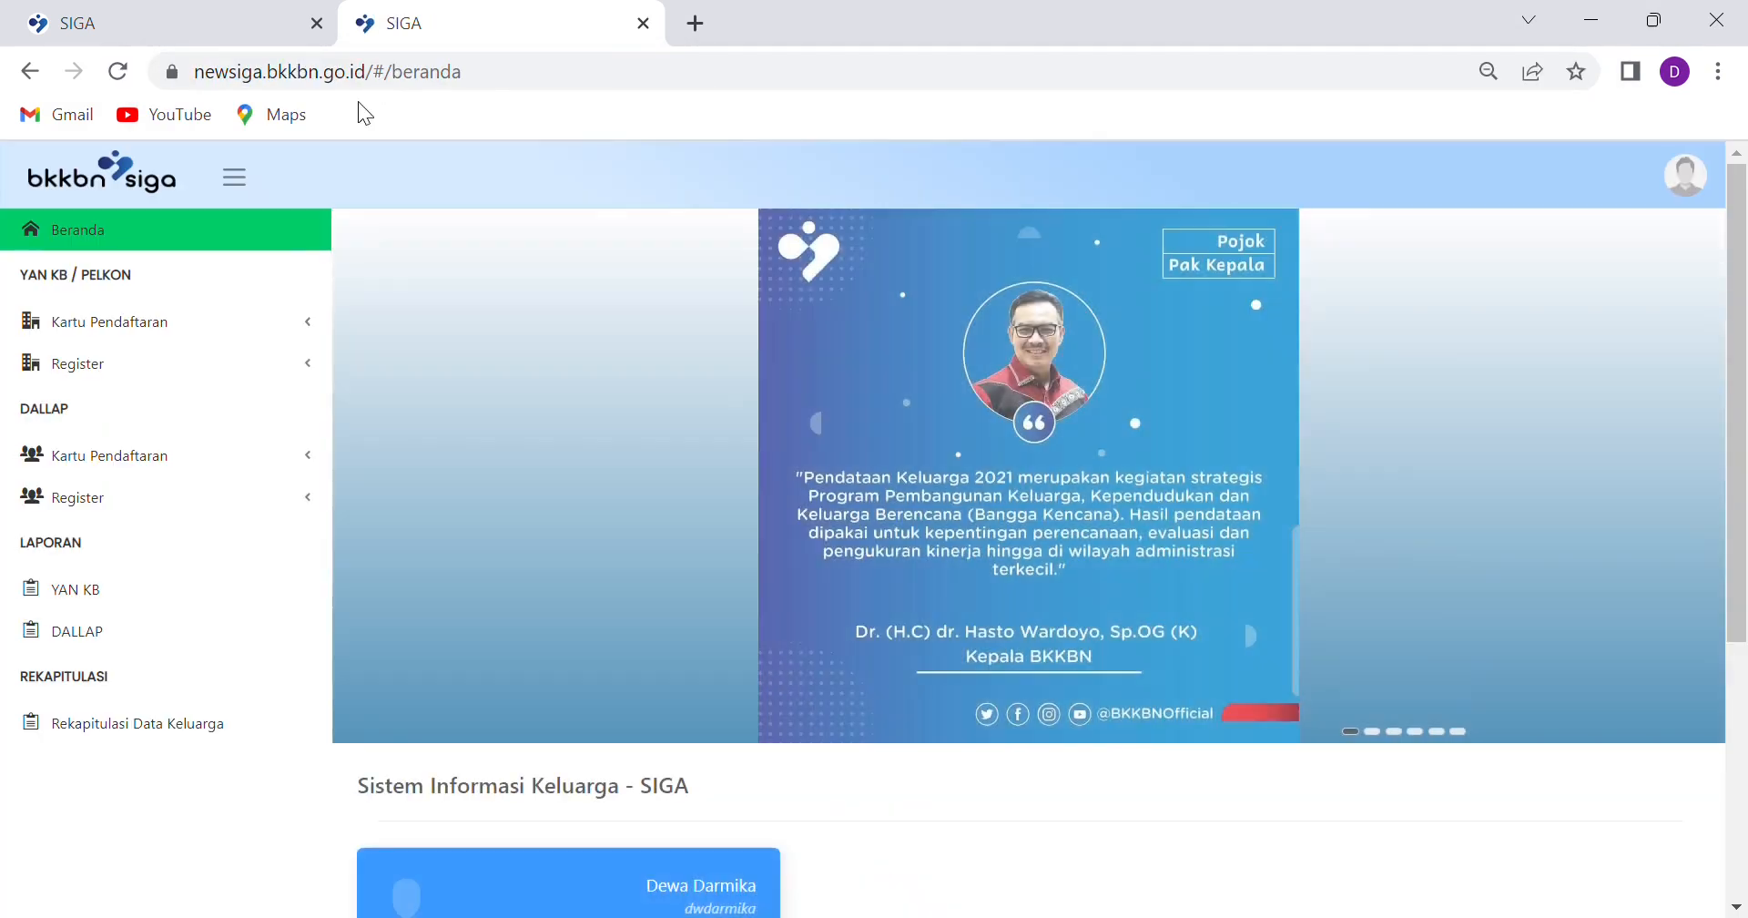
{"action": "left_click", "coordinate": [88, 515]}
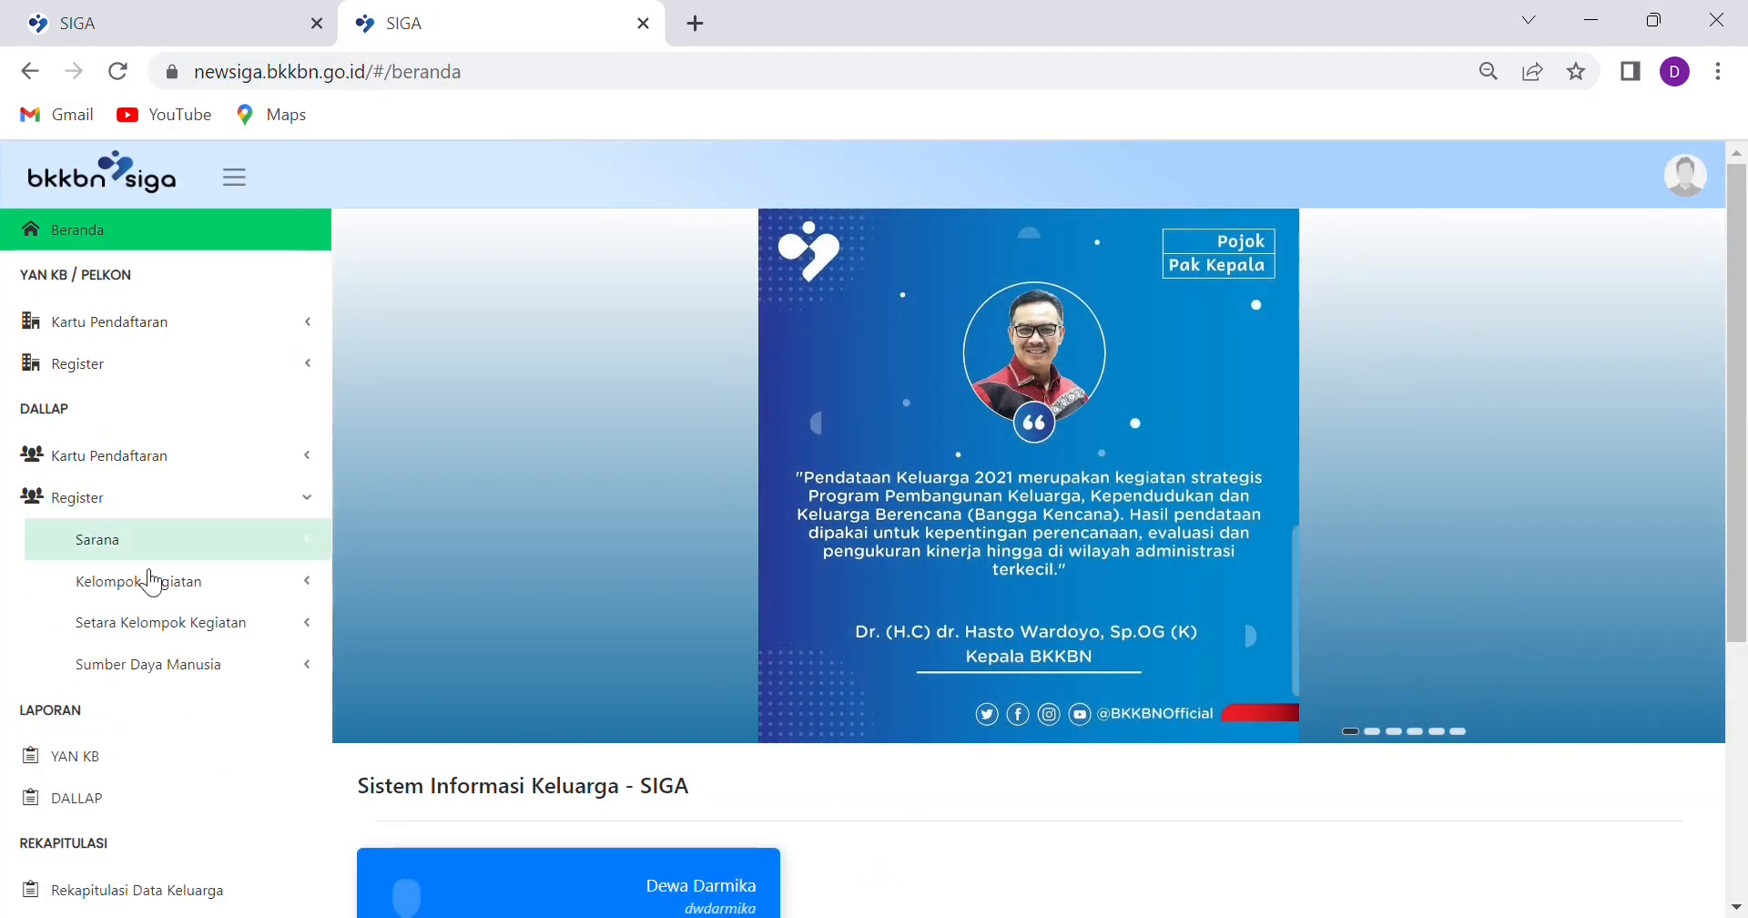
{"action": "left_click", "coordinate": [89, 506]}
{"action": "left_click", "coordinate": [70, 366]}
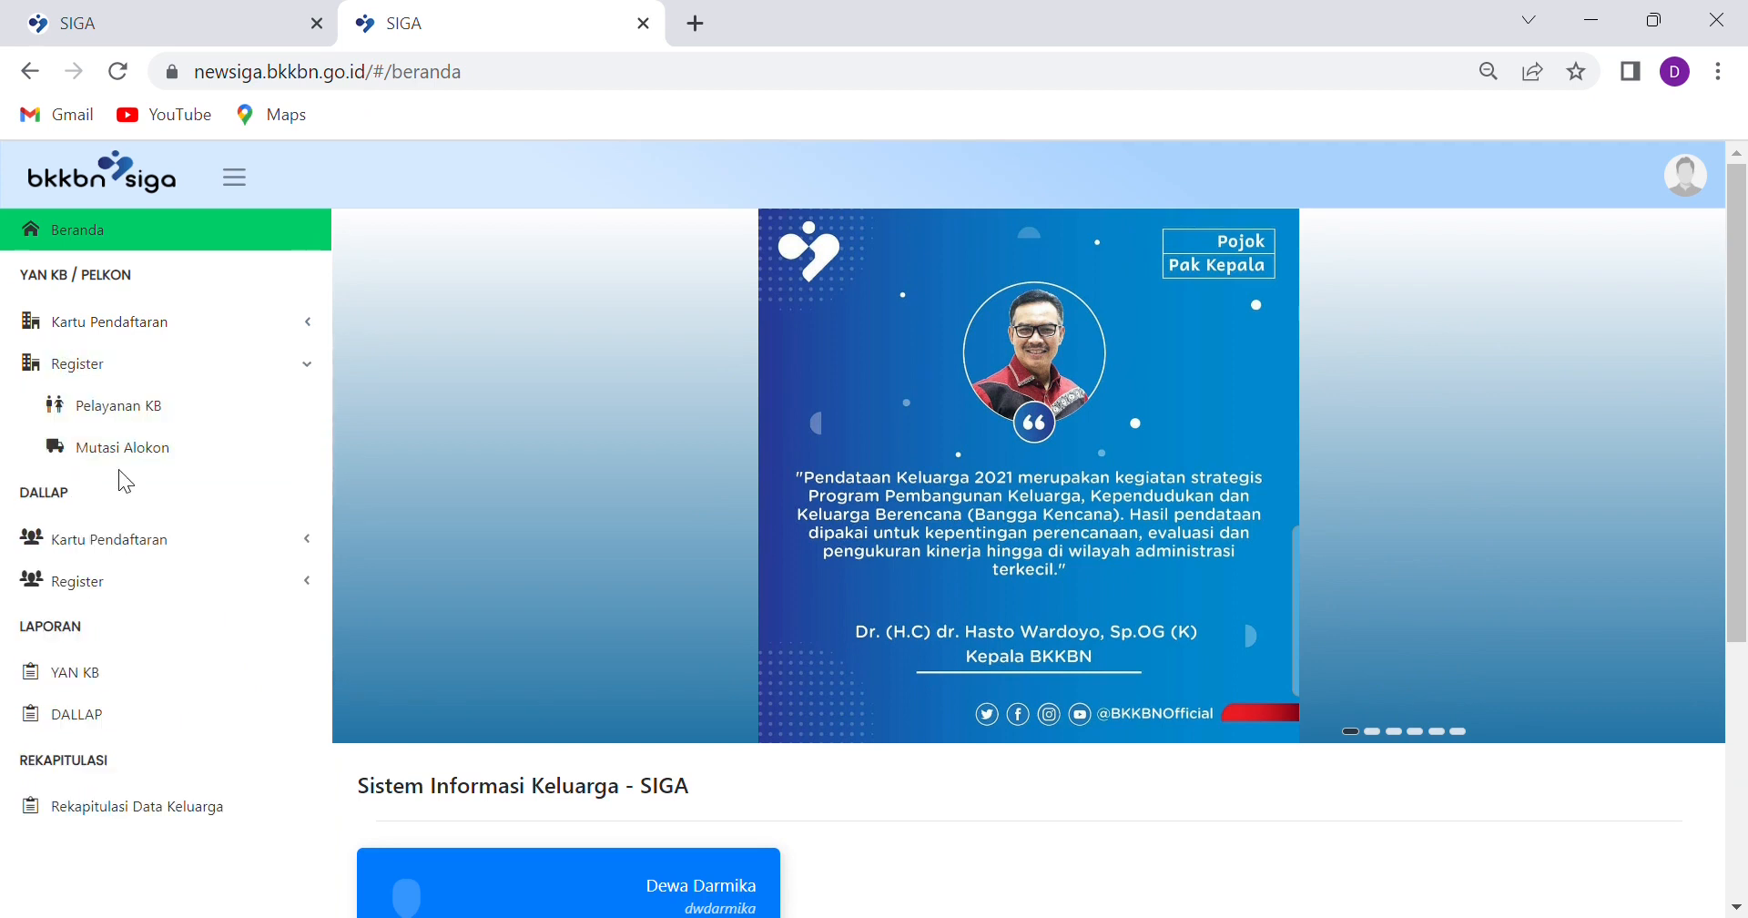
{"action": "left_click", "coordinate": [125, 455]}
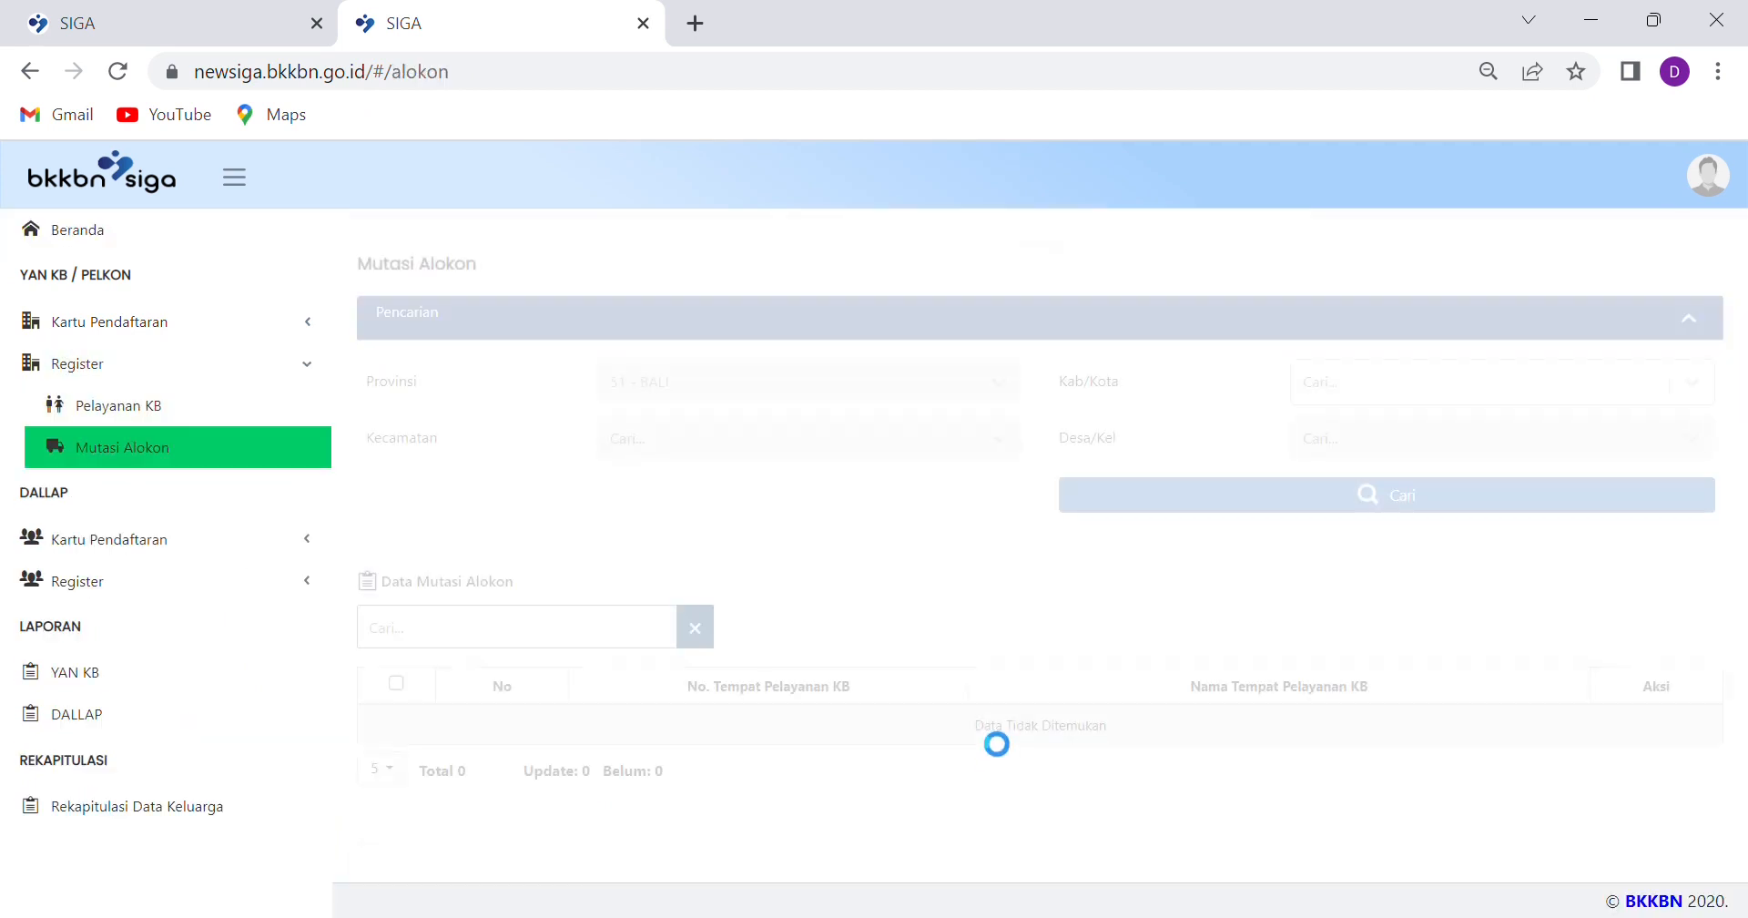
Search BADUNG, ABIANSEMAL facilities, filter by 'anga', and open PUSTU ANGANTAKA's report details
{"action": "left_click", "coordinate": [1478, 396]}
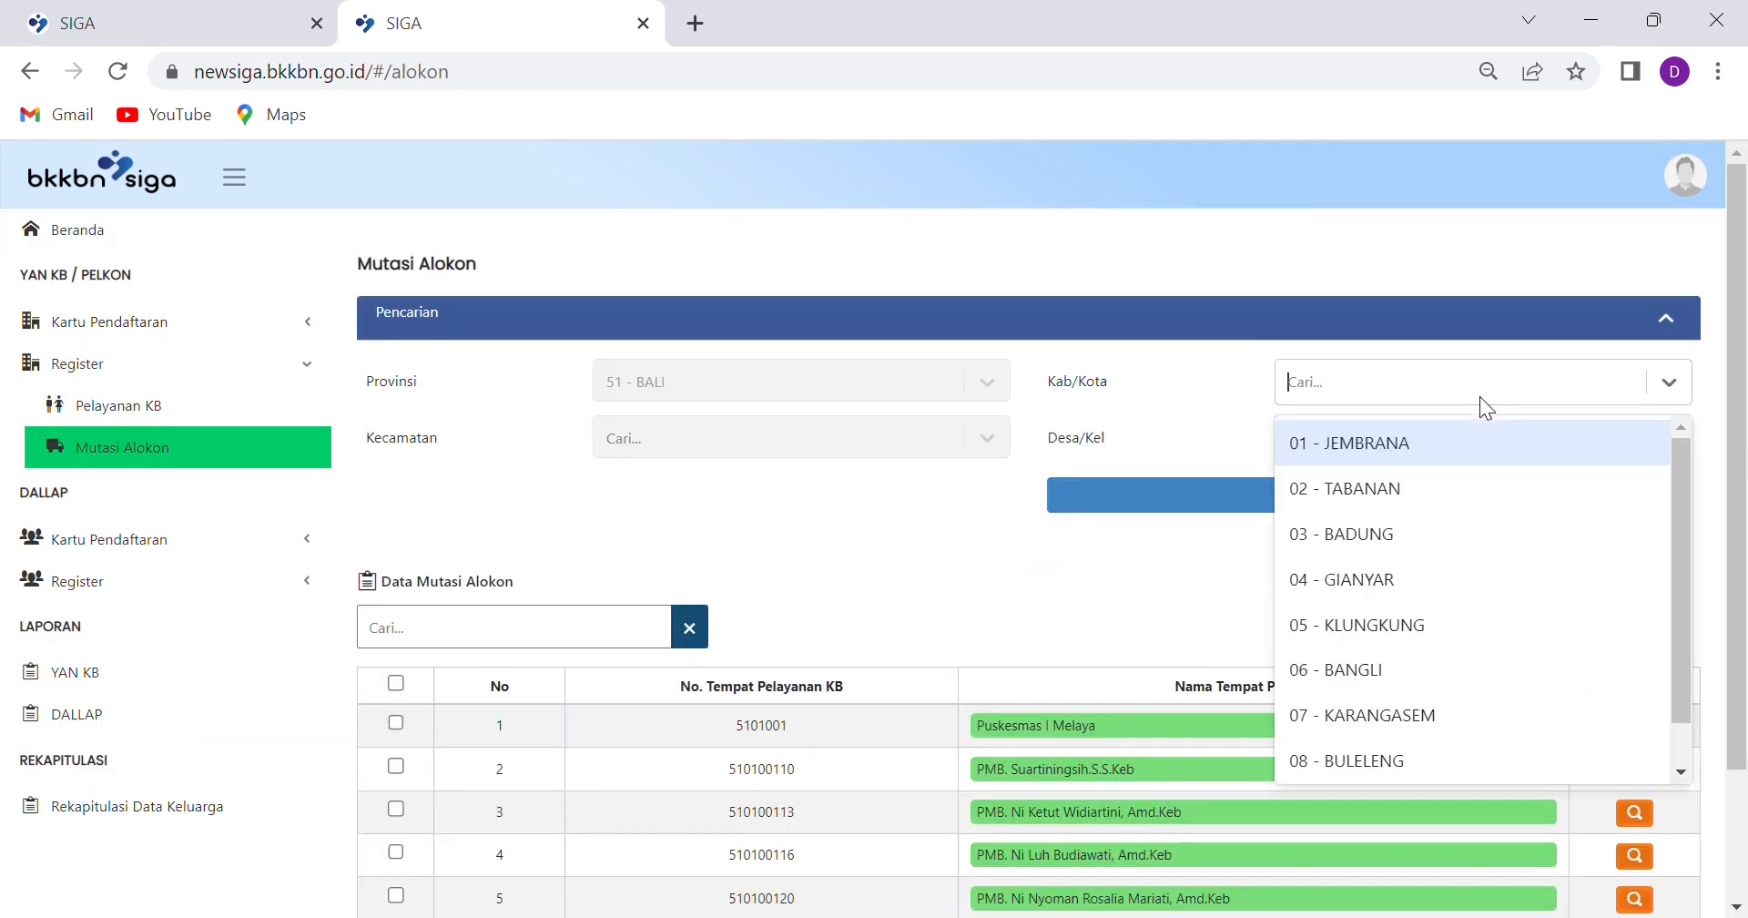
{"action": "left_click", "coordinate": [1346, 520]}
{"action": "left_click", "coordinate": [986, 446]}
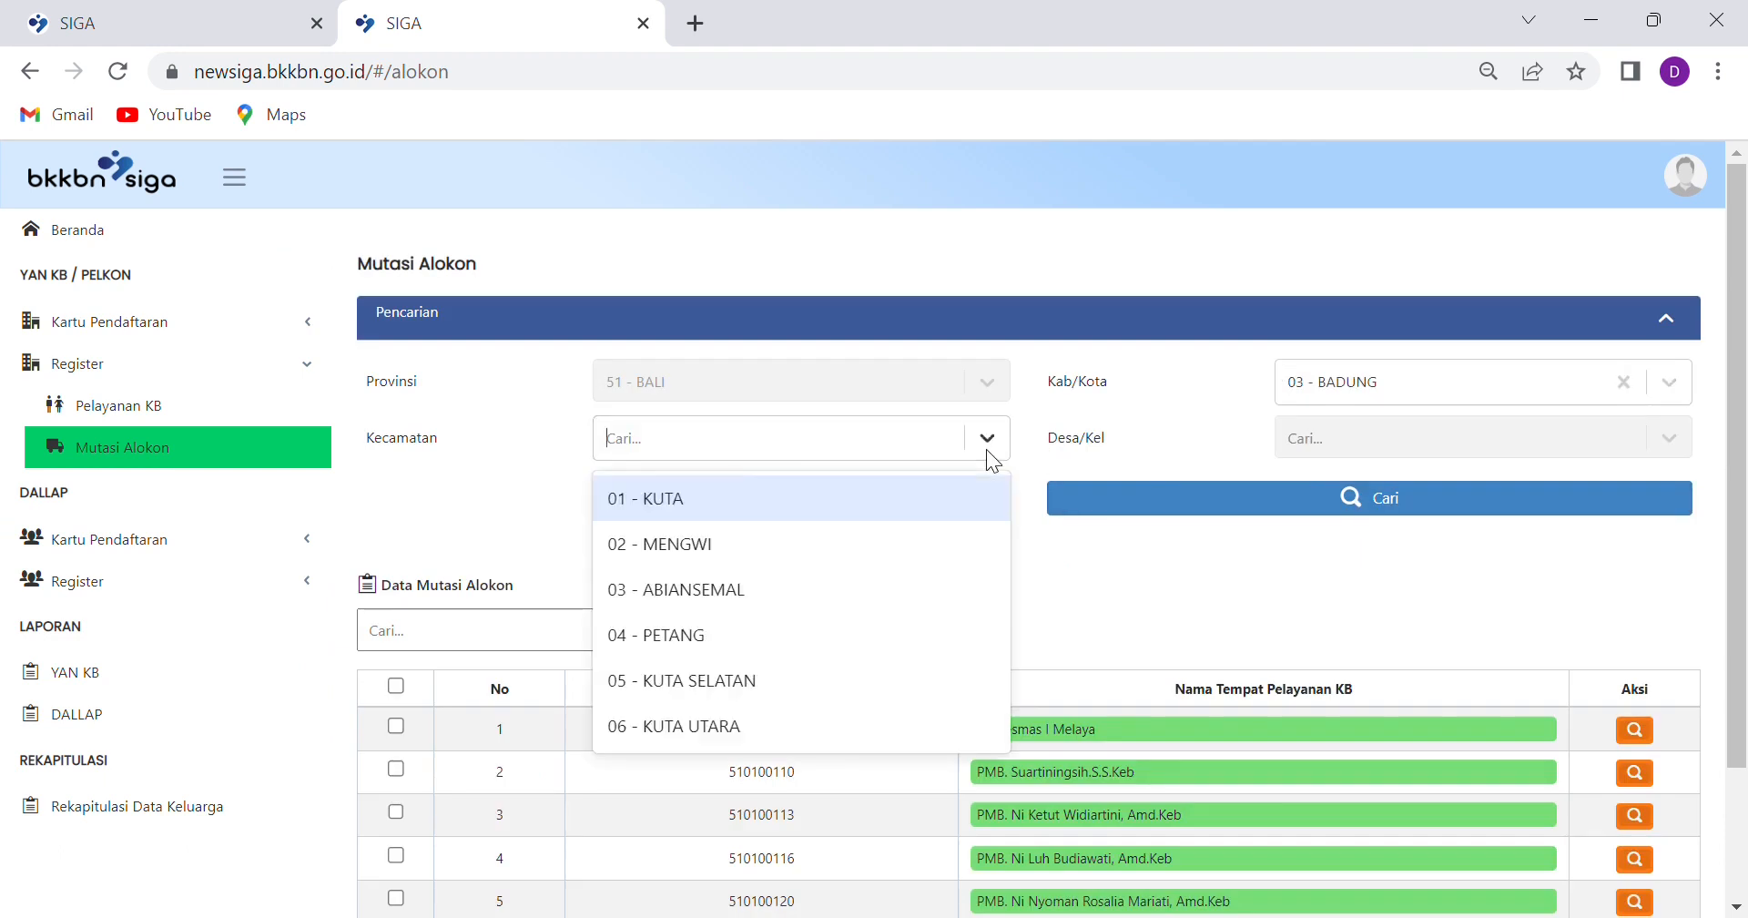
{"action": "left_click", "coordinate": [645, 589]}
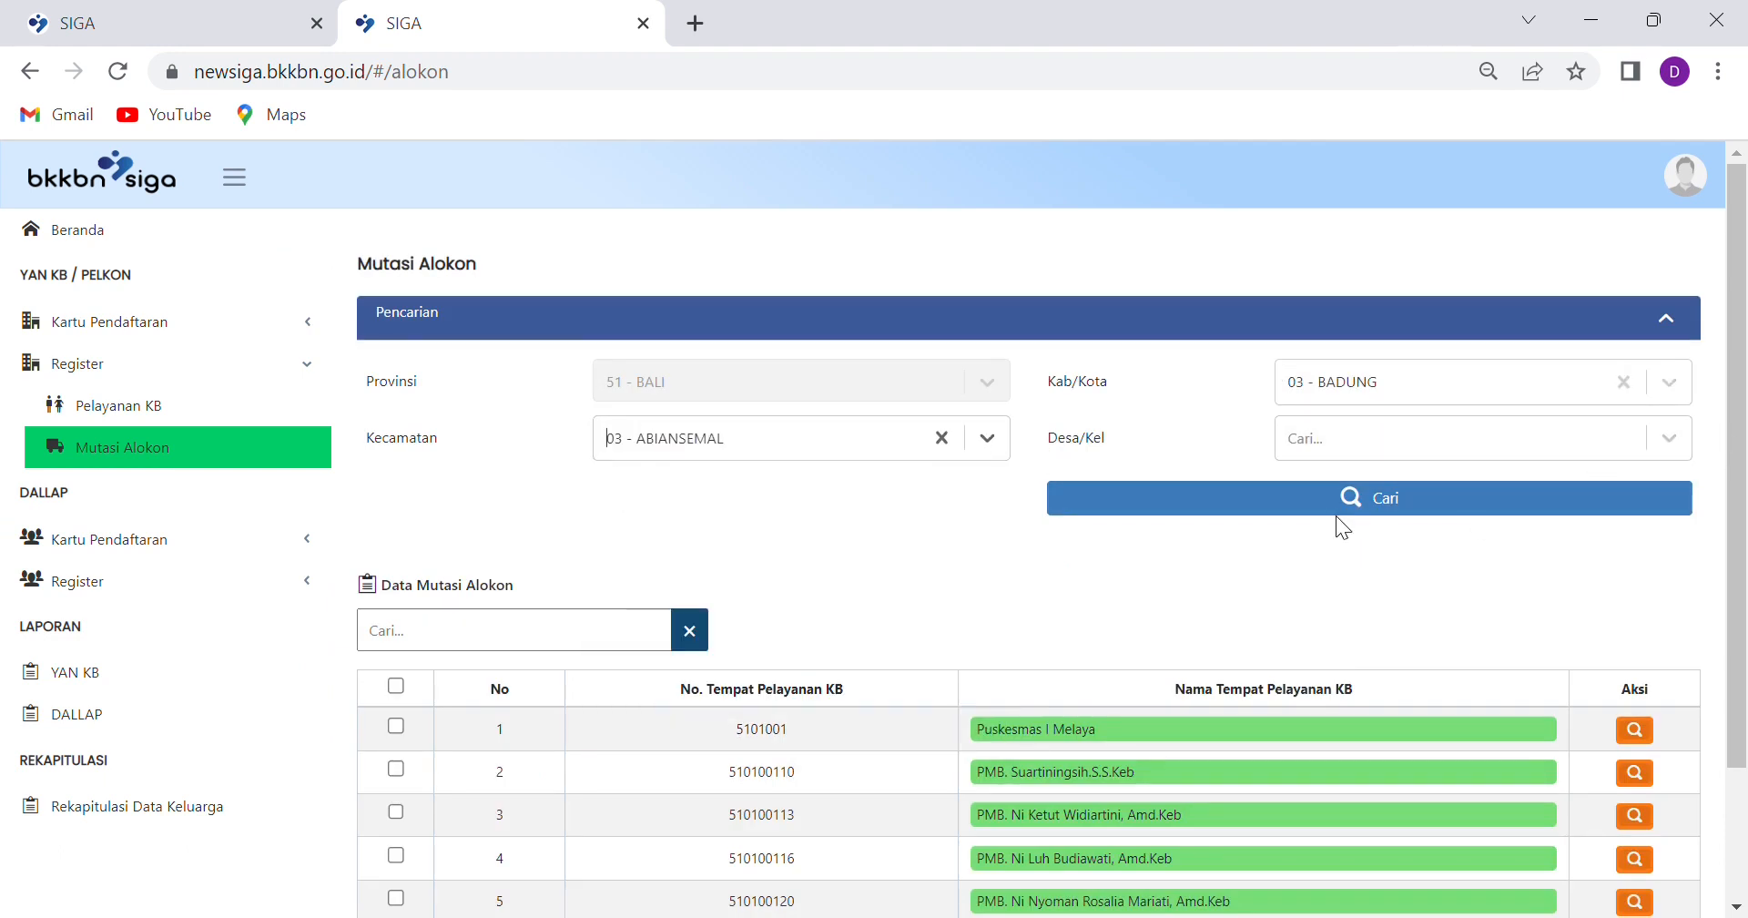
{"action": "left_click", "coordinate": [421, 630]}
{"action": "left_click", "coordinate": [1424, 501]}
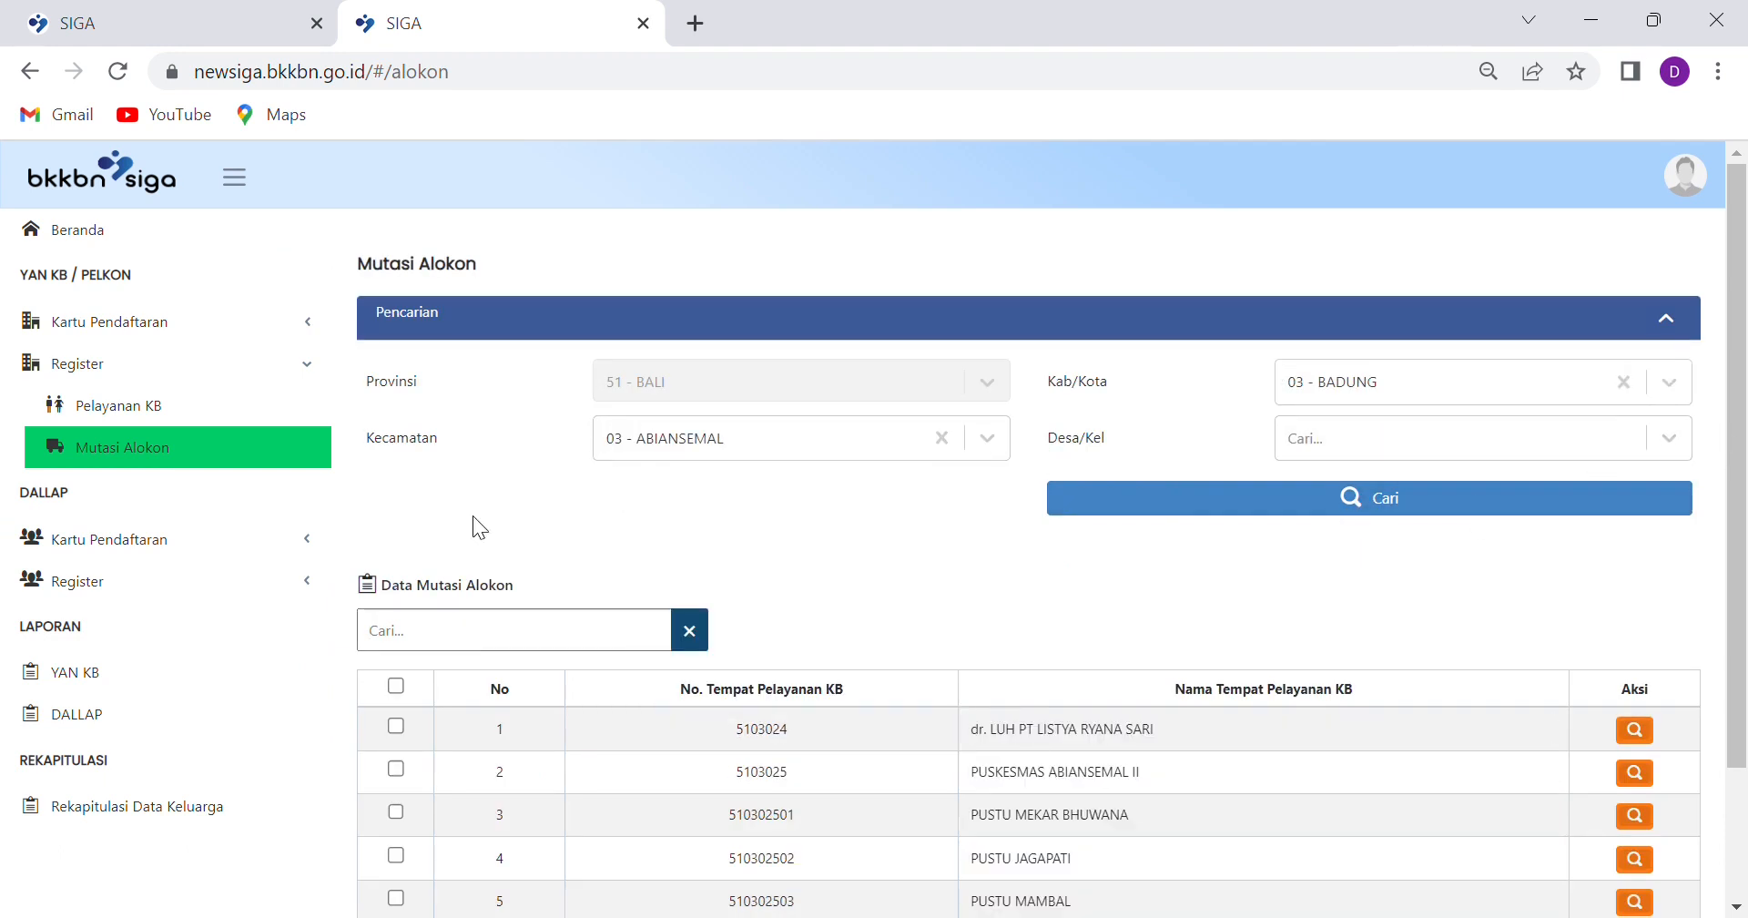
{"action": "left_click", "coordinate": [543, 632]}
{"action": "type", "text": "ang"}
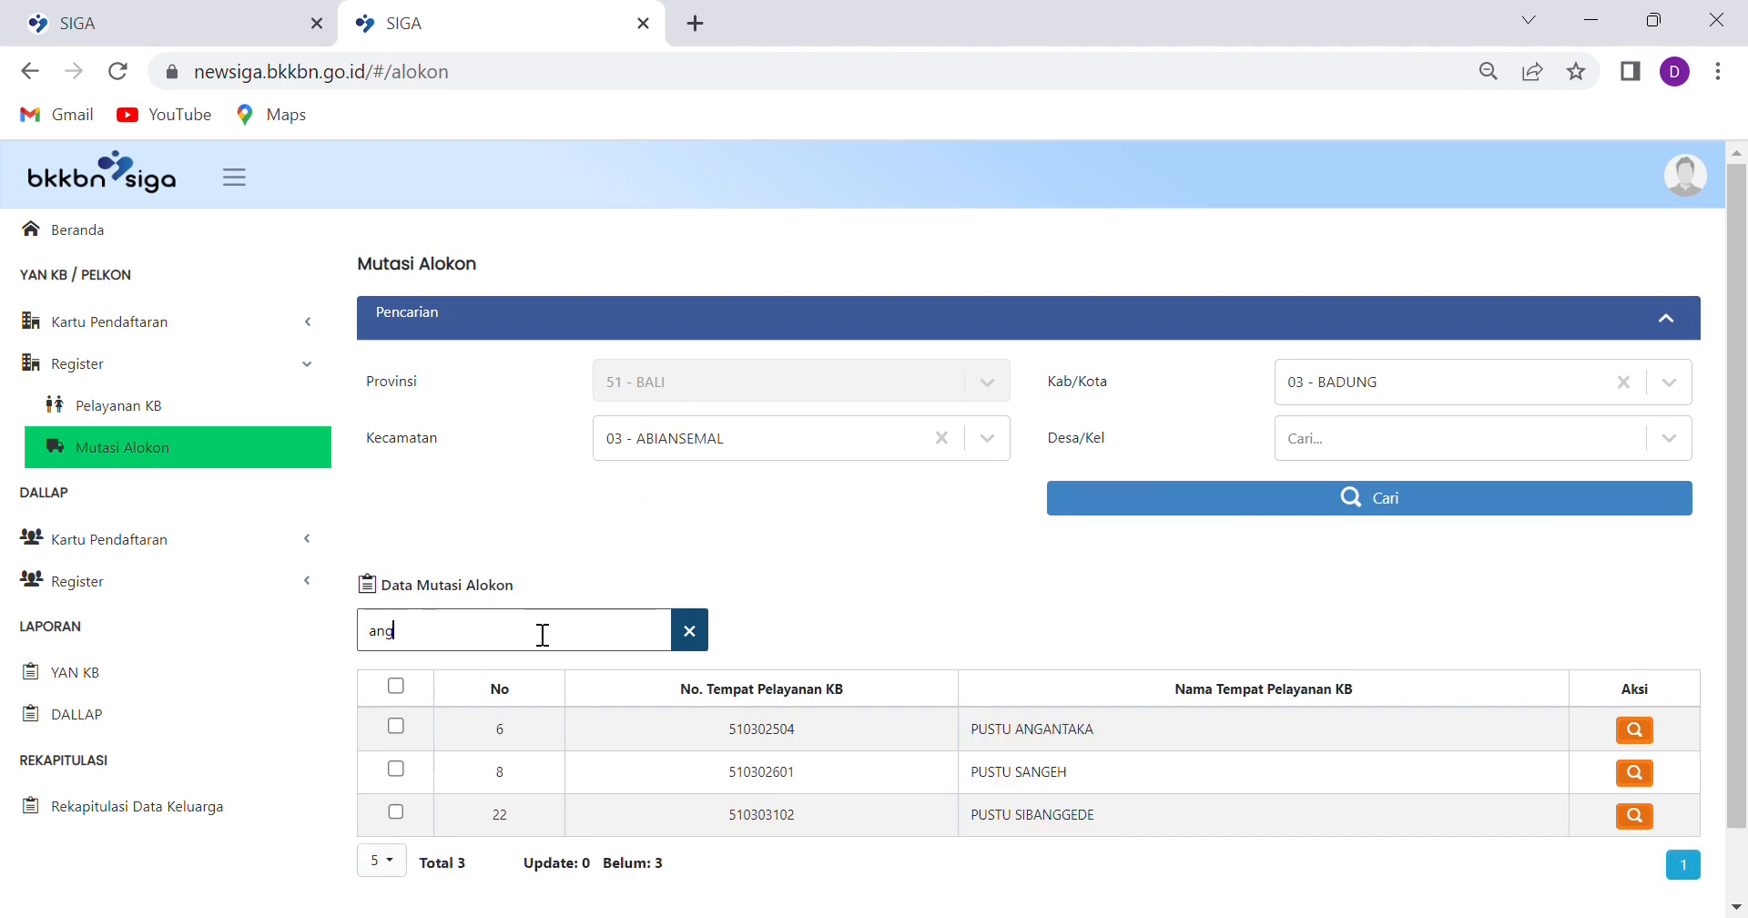
{"action": "type", "text": "at"}
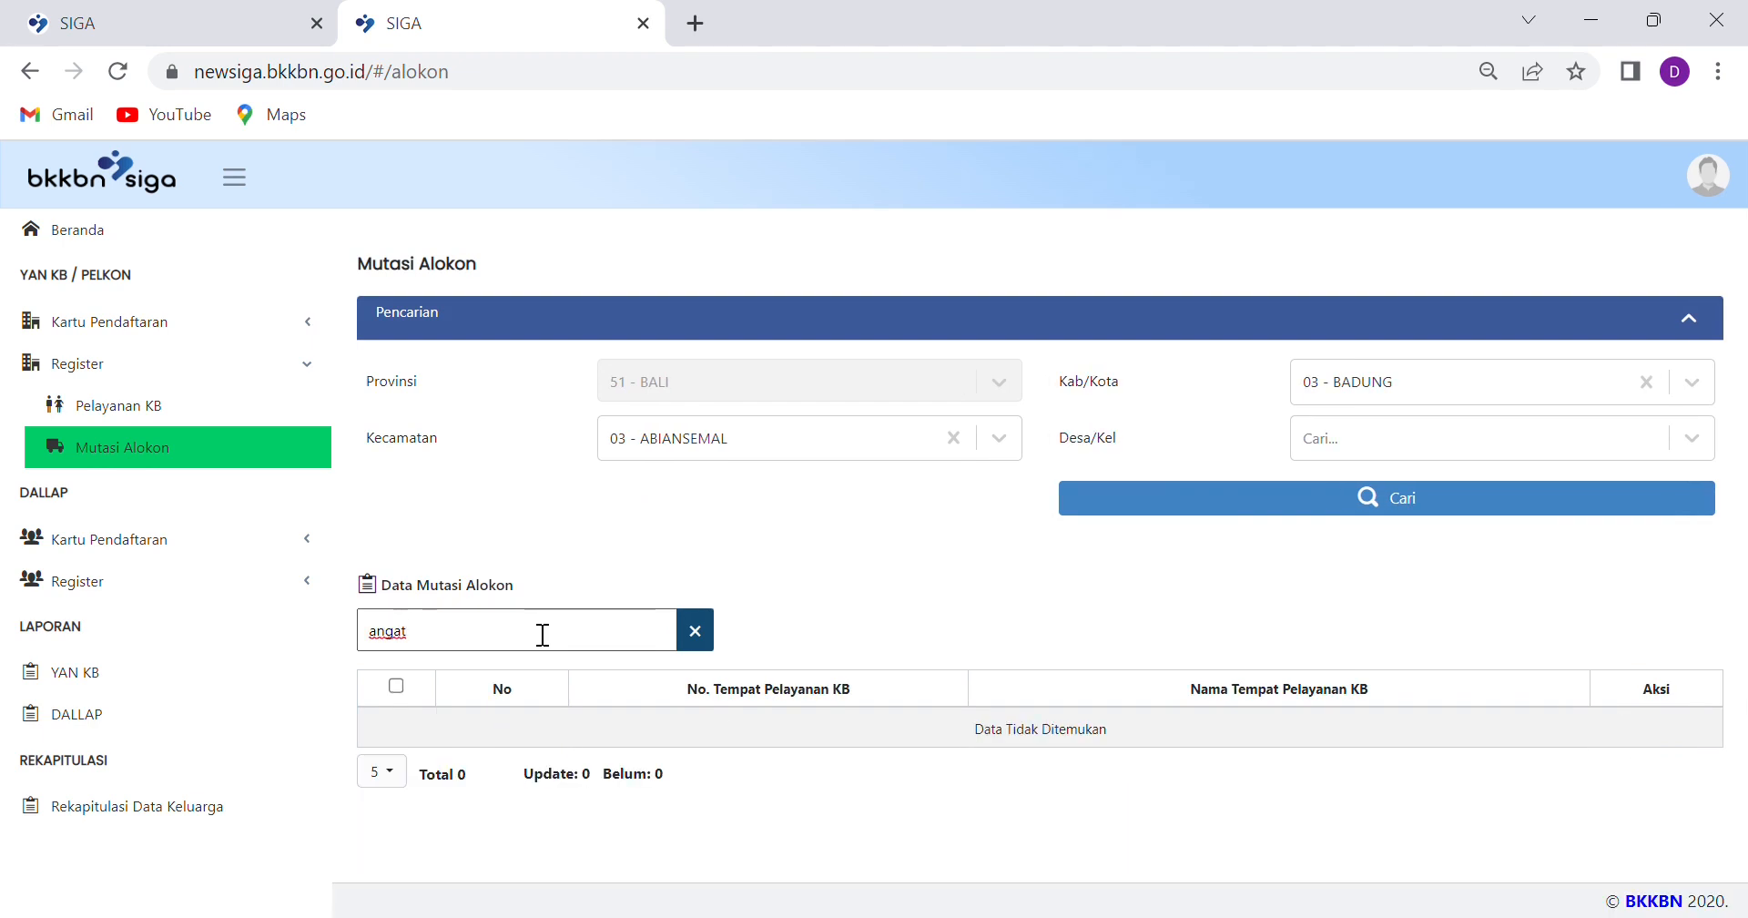
{"action": "key", "text": "BackSpace"}
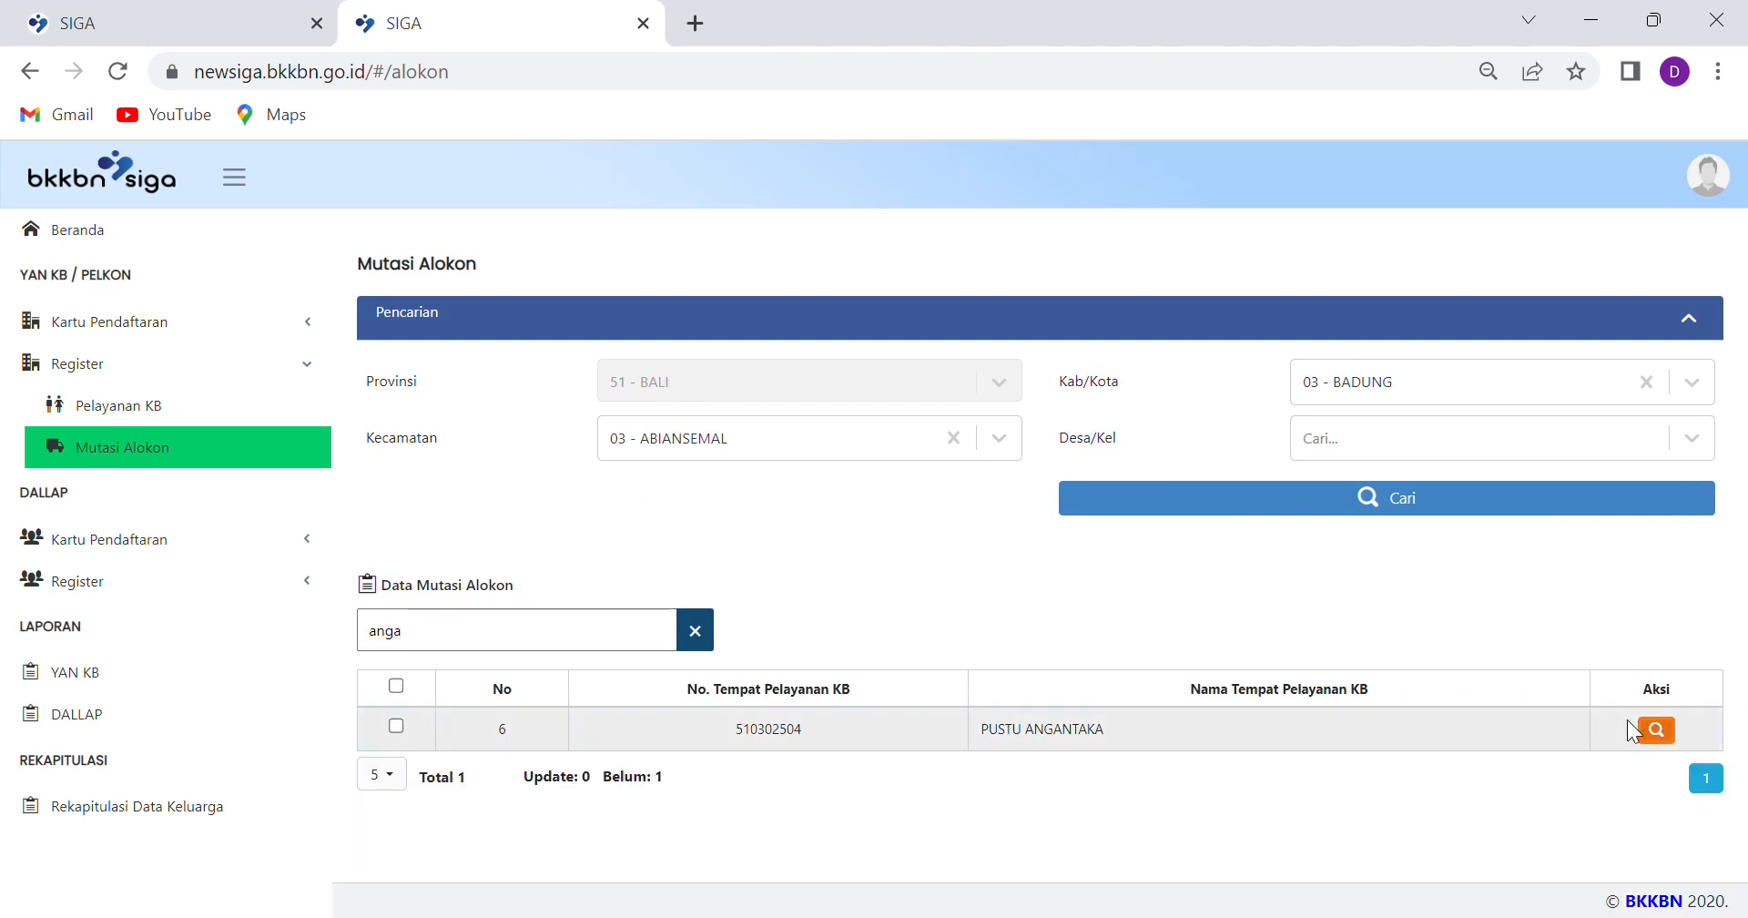
{"action": "left_click", "coordinate": [1657, 734]}
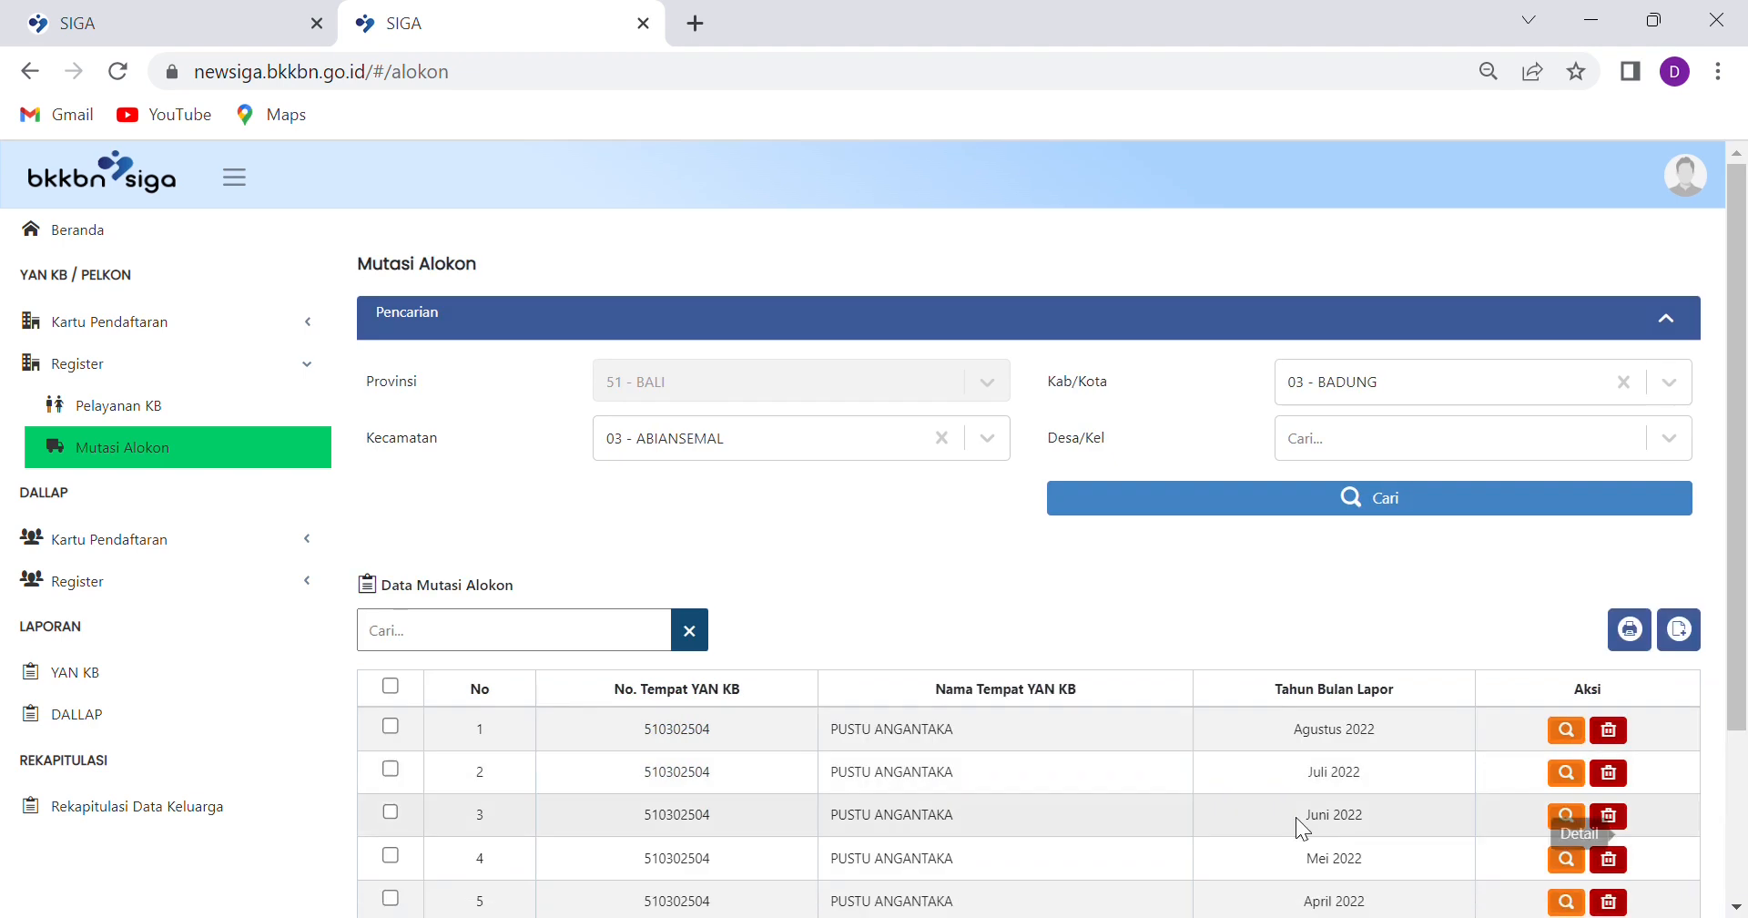
Browse the report pages, then start a new Januari report and continue to Data Mutasi
{"action": "scroll", "coordinate": [1313, 719], "scroll_direction": "down", "scroll_amount": 3}
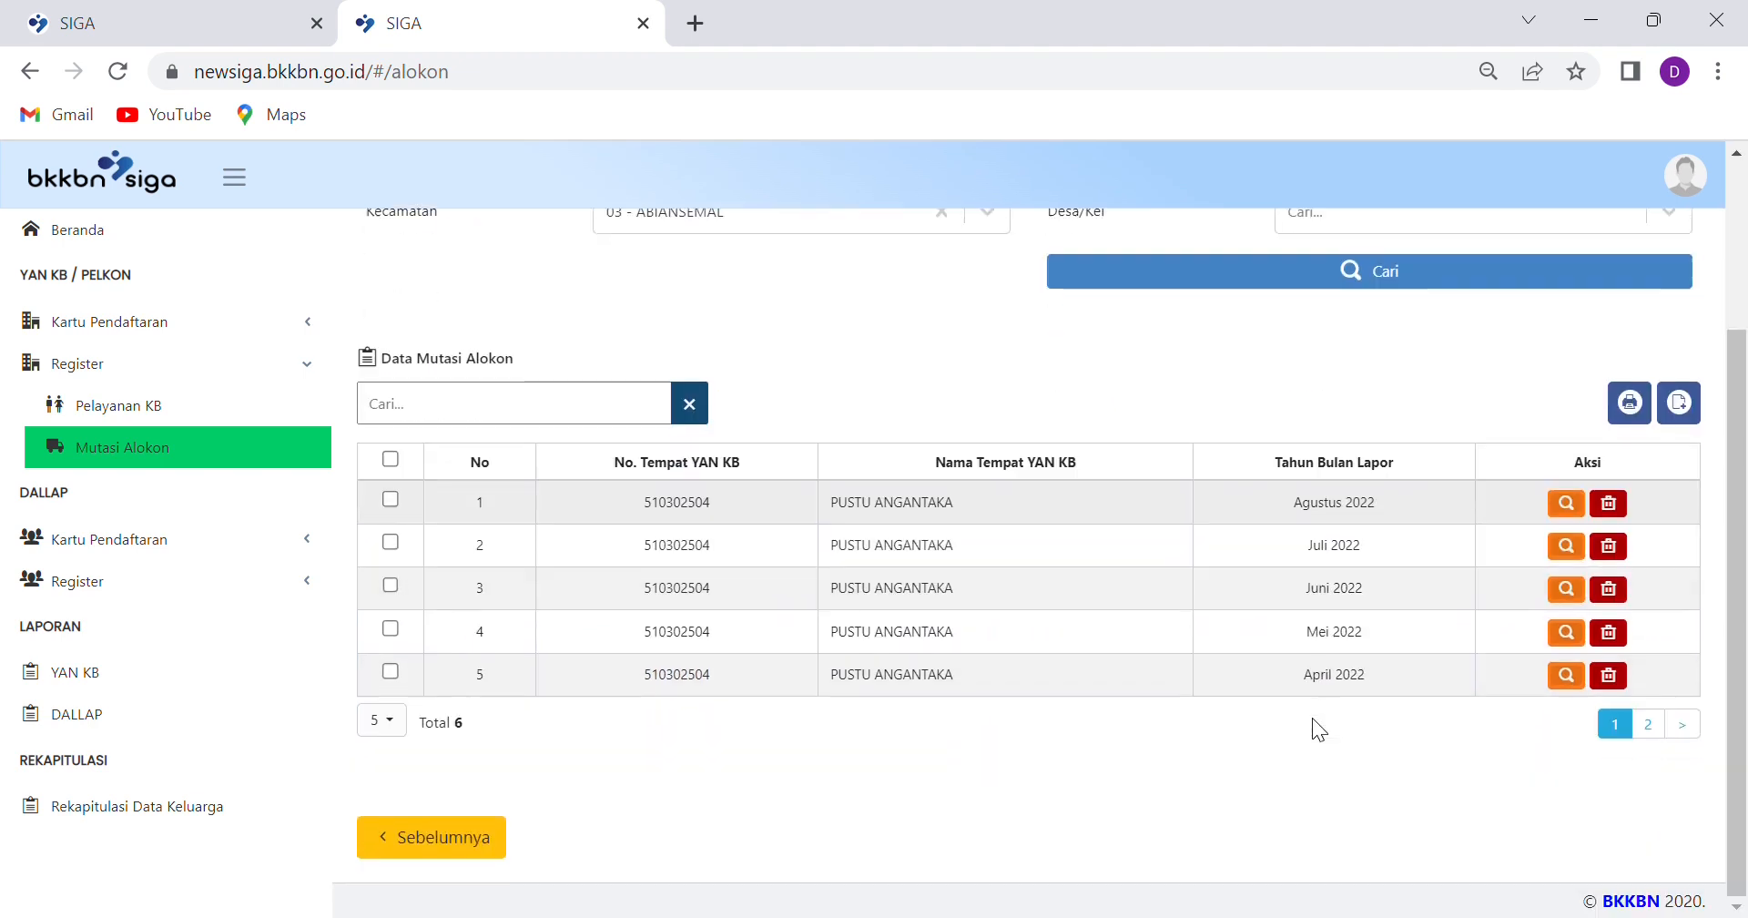
{"action": "left_click", "coordinate": [1652, 725]}
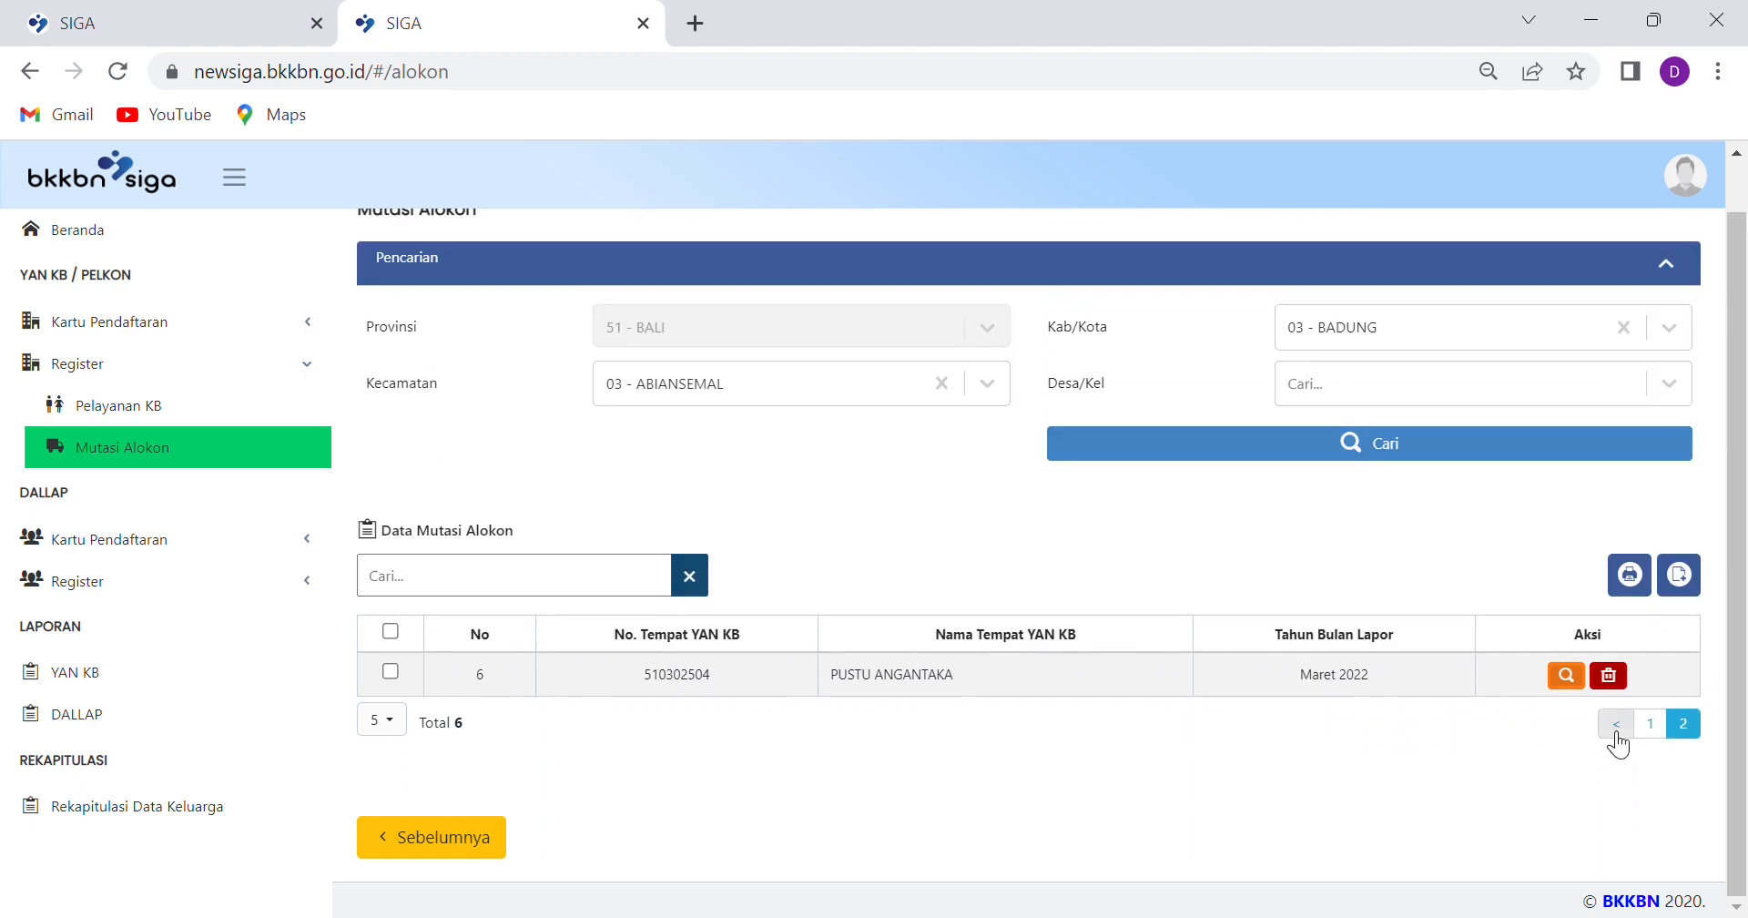
{"action": "left_click", "coordinate": [1649, 726]}
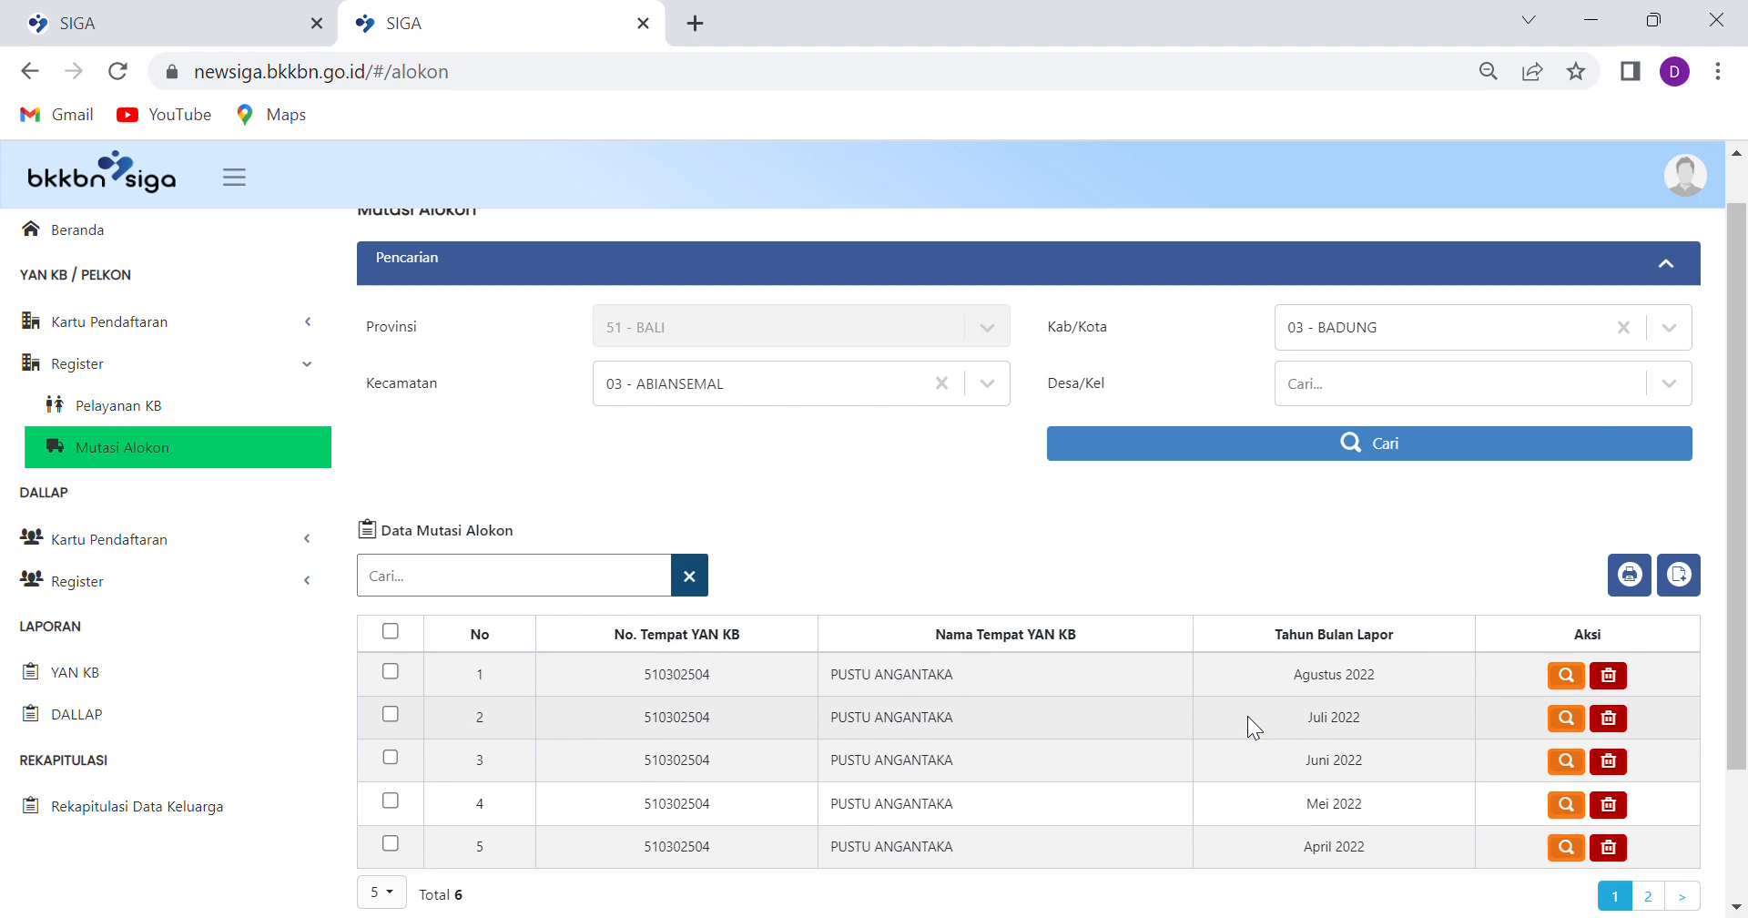
{"action": "scroll", "coordinate": [1246, 715], "scroll_direction": "down", "scroll_amount": 2}
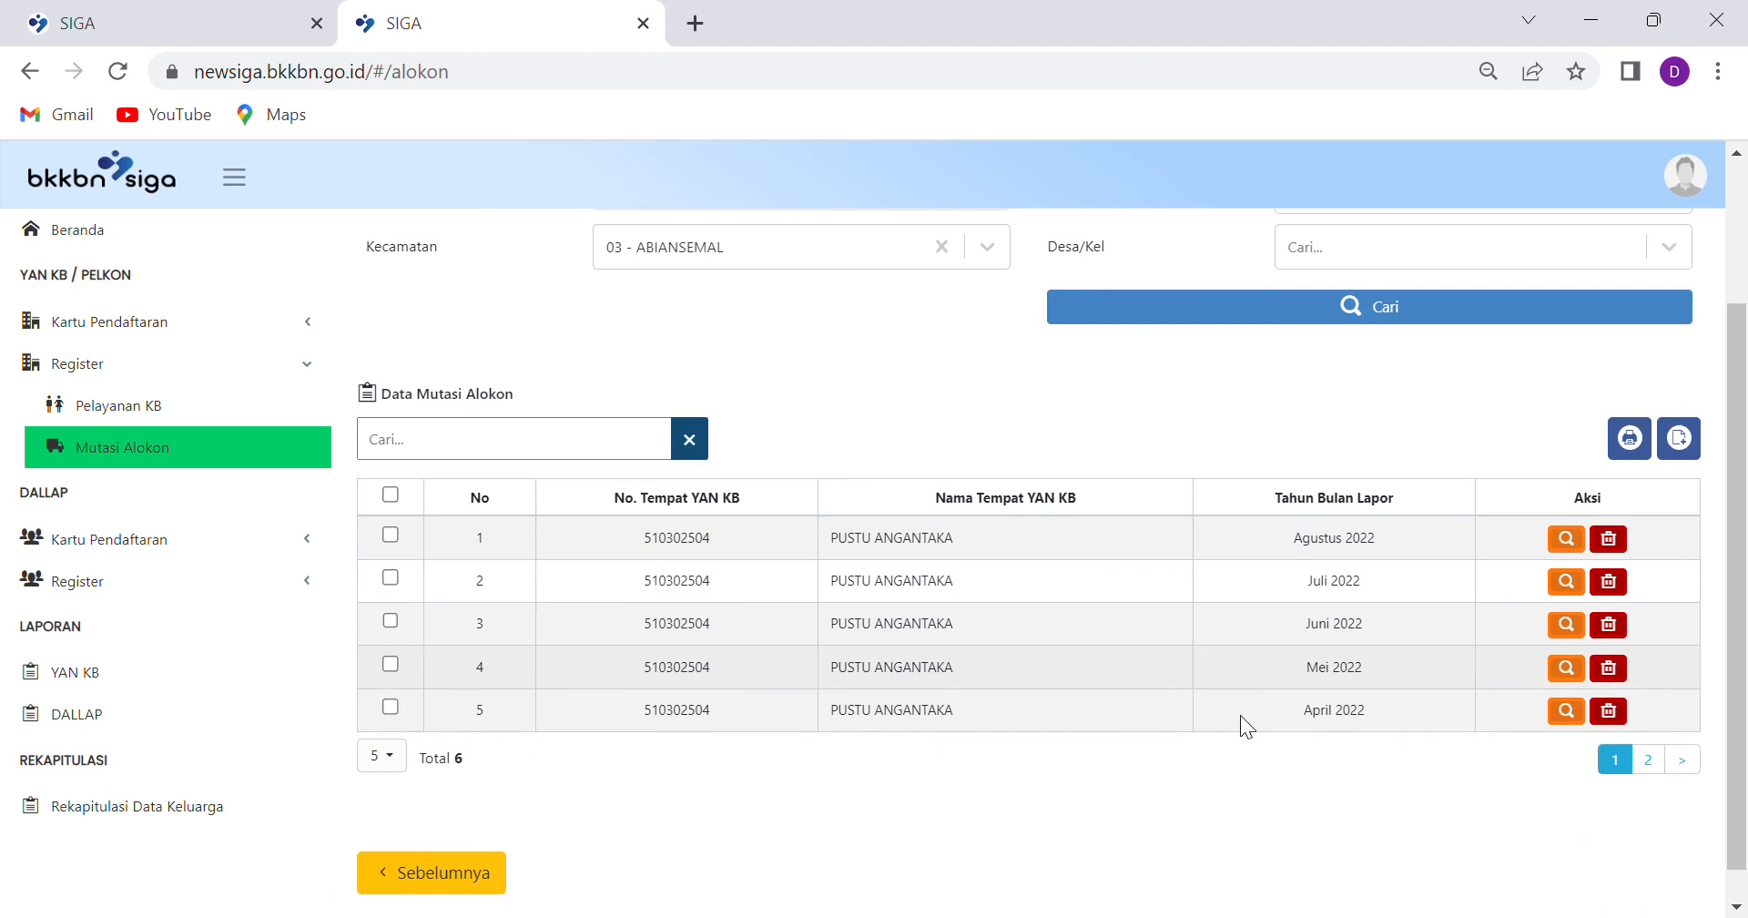
{"action": "left_click", "coordinate": [1680, 439]}
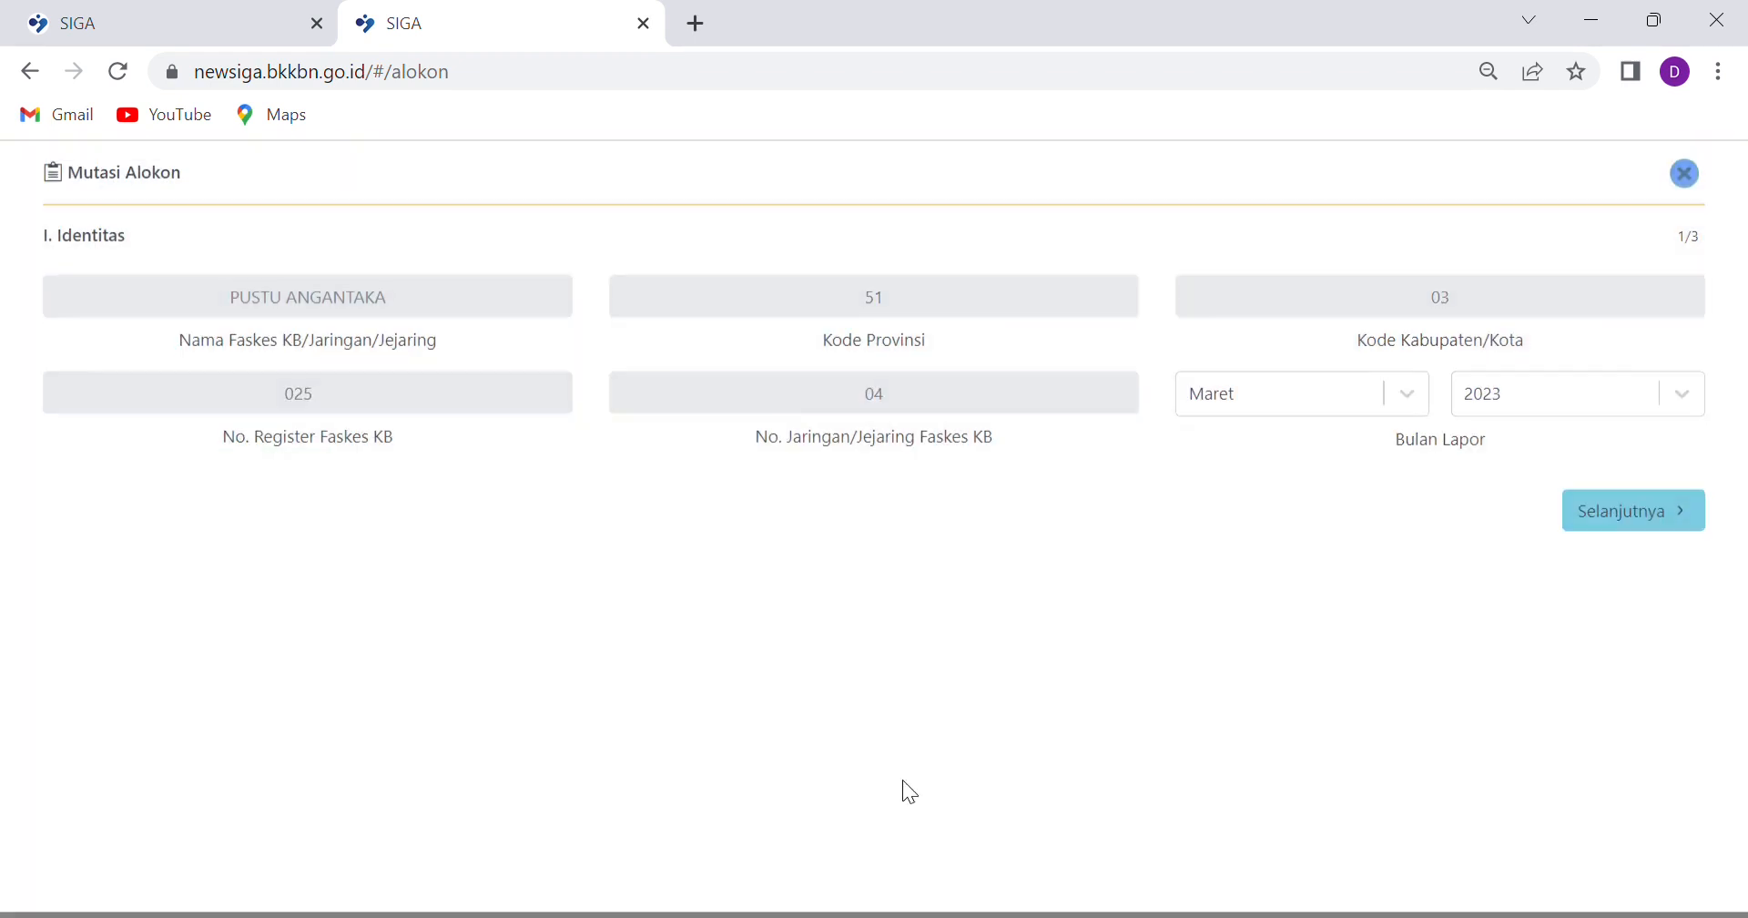
{"action": "left_click", "coordinate": [1366, 397]}
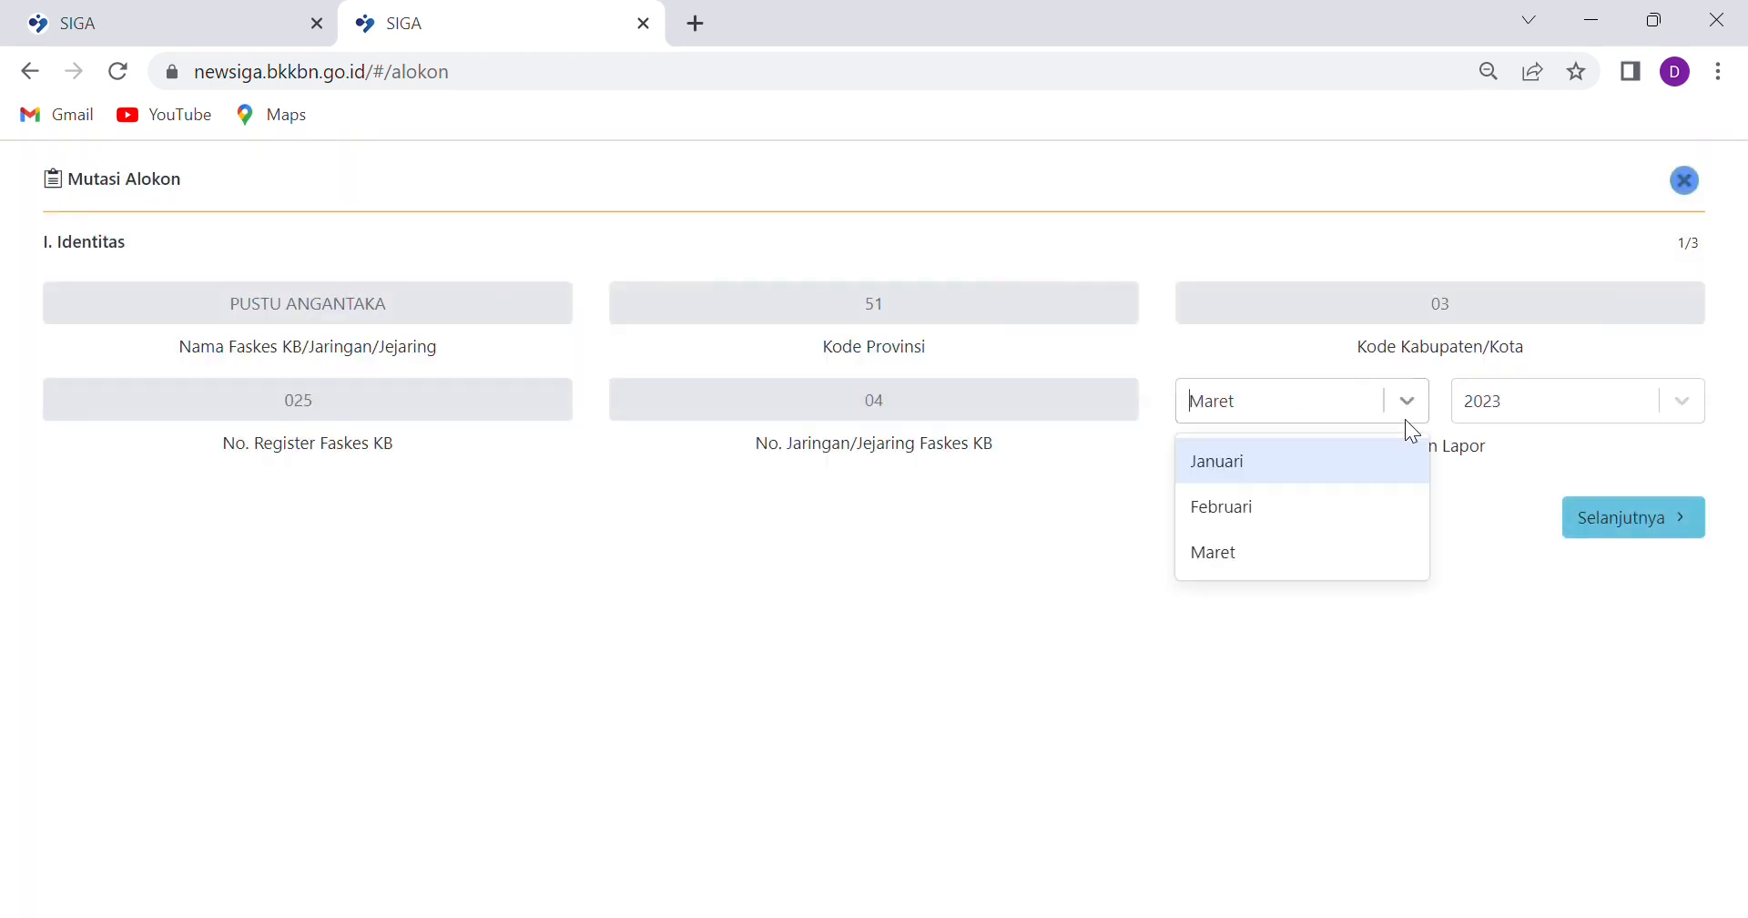
{"action": "left_click", "coordinate": [1181, 473]}
{"action": "left_click", "coordinate": [1595, 519]}
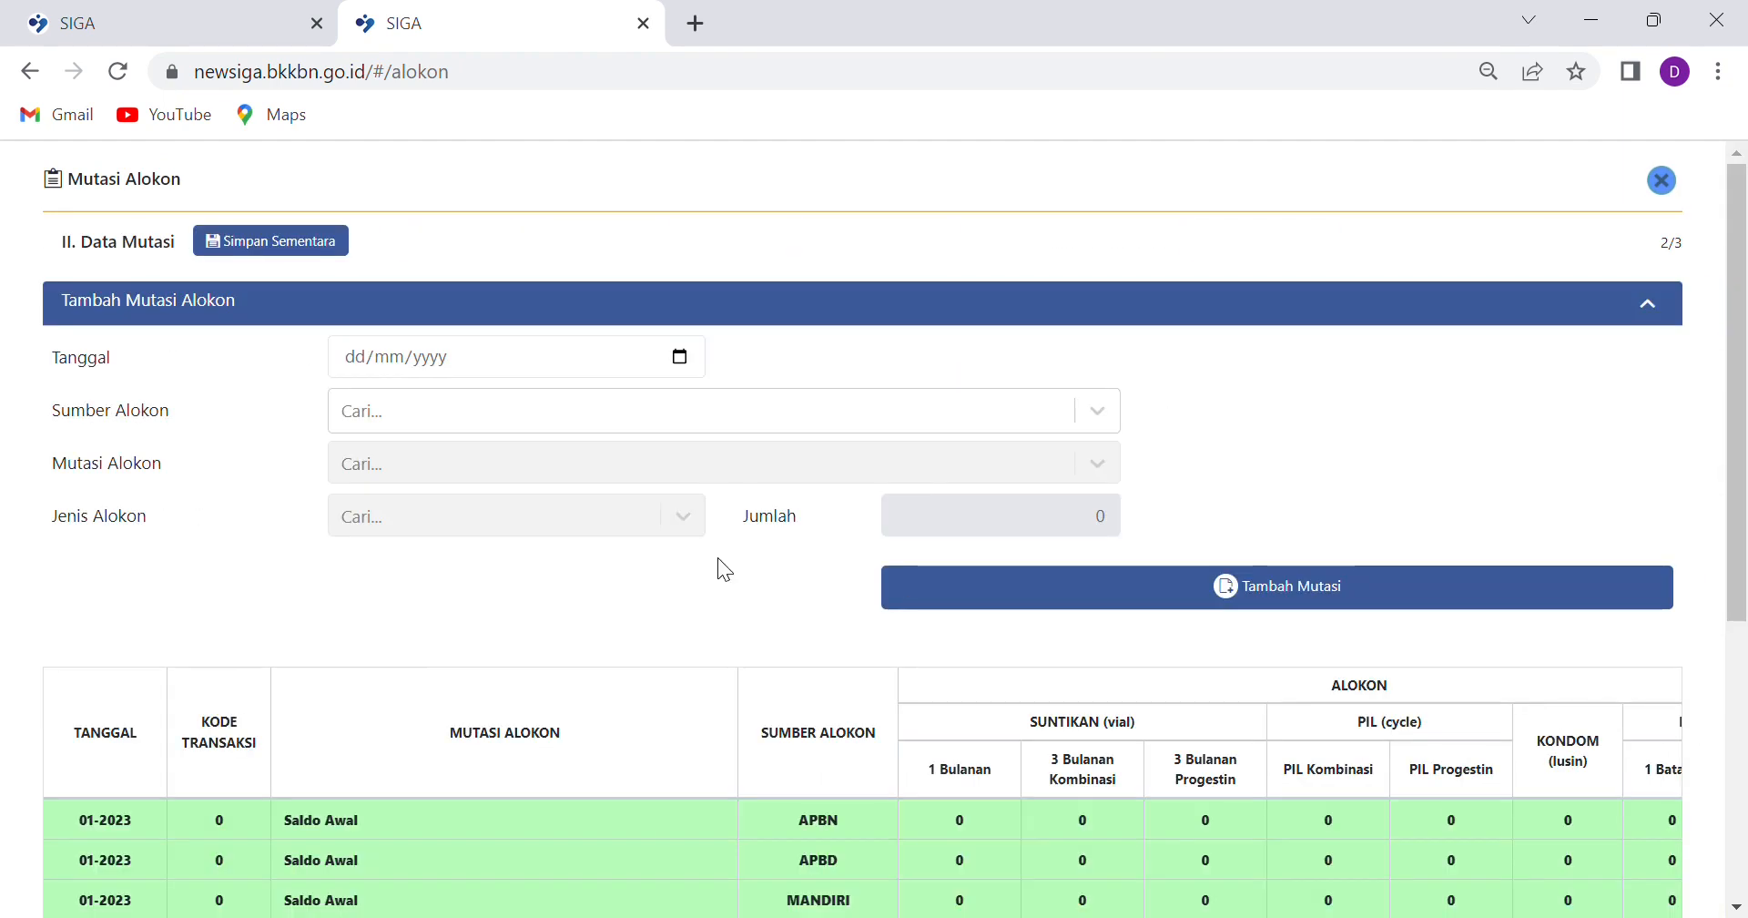
Proceed to the signature step and save the Januari 2023 report, confirming the save
{"action": "left_click", "coordinate": [355, 362]}
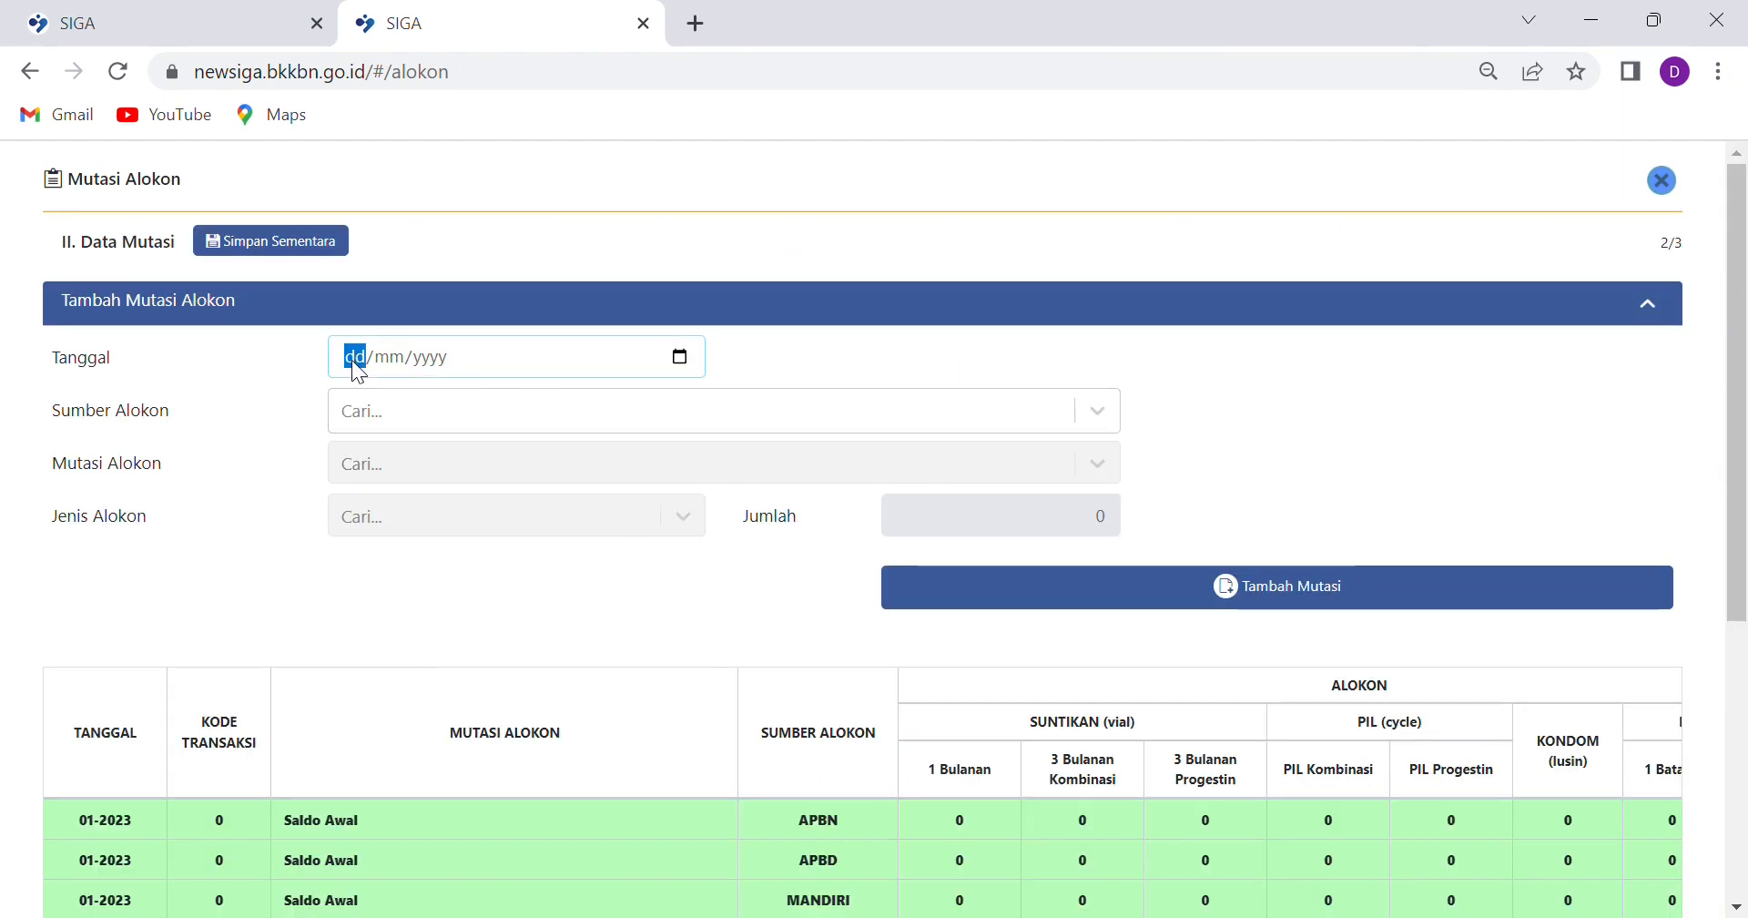
{"action": "scroll", "coordinate": [928, 537], "scroll_direction": "down", "scroll_amount": 3}
{"action": "scroll", "coordinate": [511, 492], "scroll_direction": "up", "scroll_amount": 3}
{"action": "scroll", "coordinate": [732, 537], "scroll_direction": "down", "scroll_amount": 3}
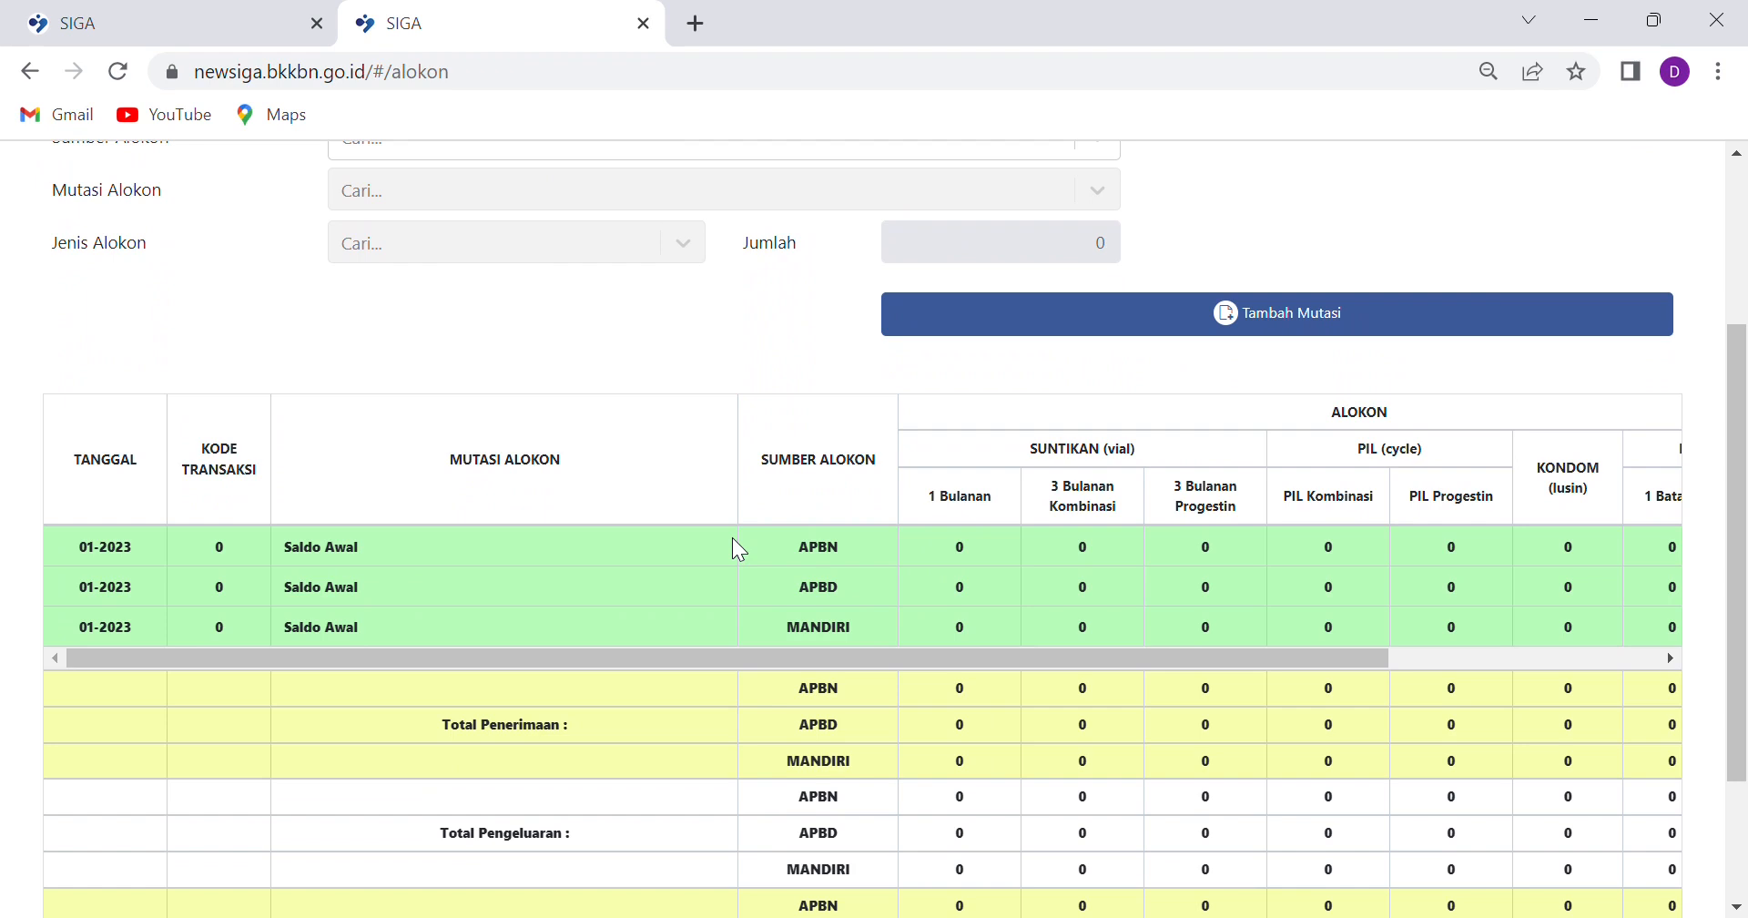
{"action": "scroll", "coordinate": [678, 409], "scroll_direction": "up", "scroll_amount": 3}
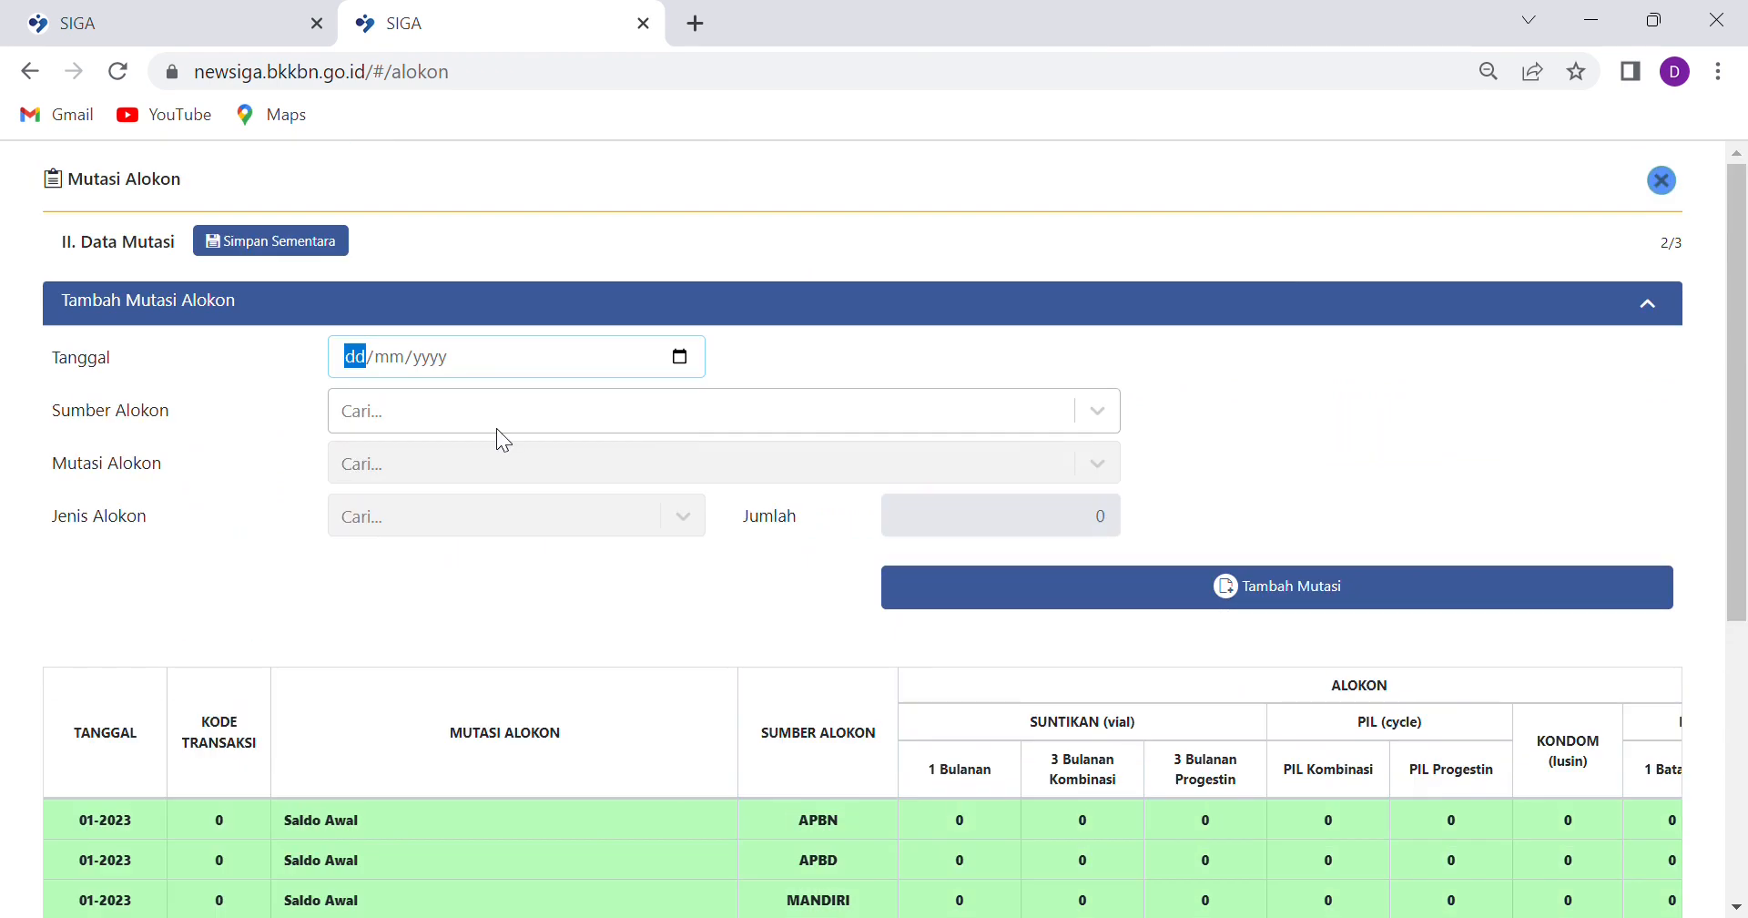
{"action": "scroll", "coordinate": [1047, 672], "scroll_direction": "down", "scroll_amount": 5}
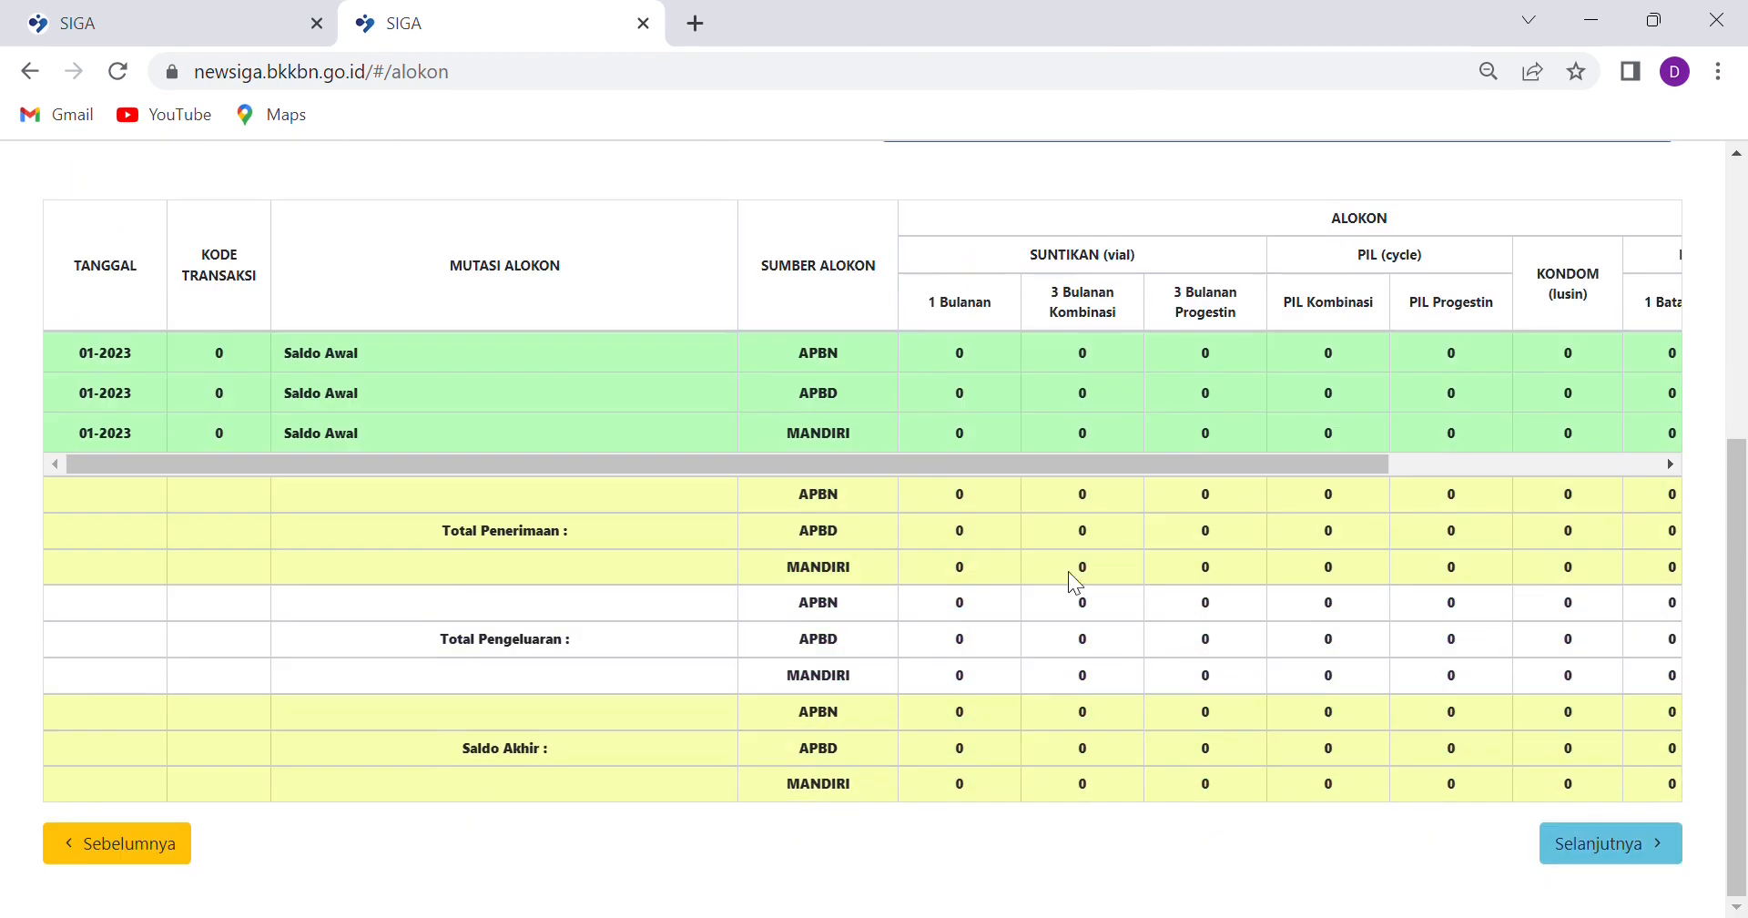
{"action": "left_click", "coordinate": [1598, 858]}
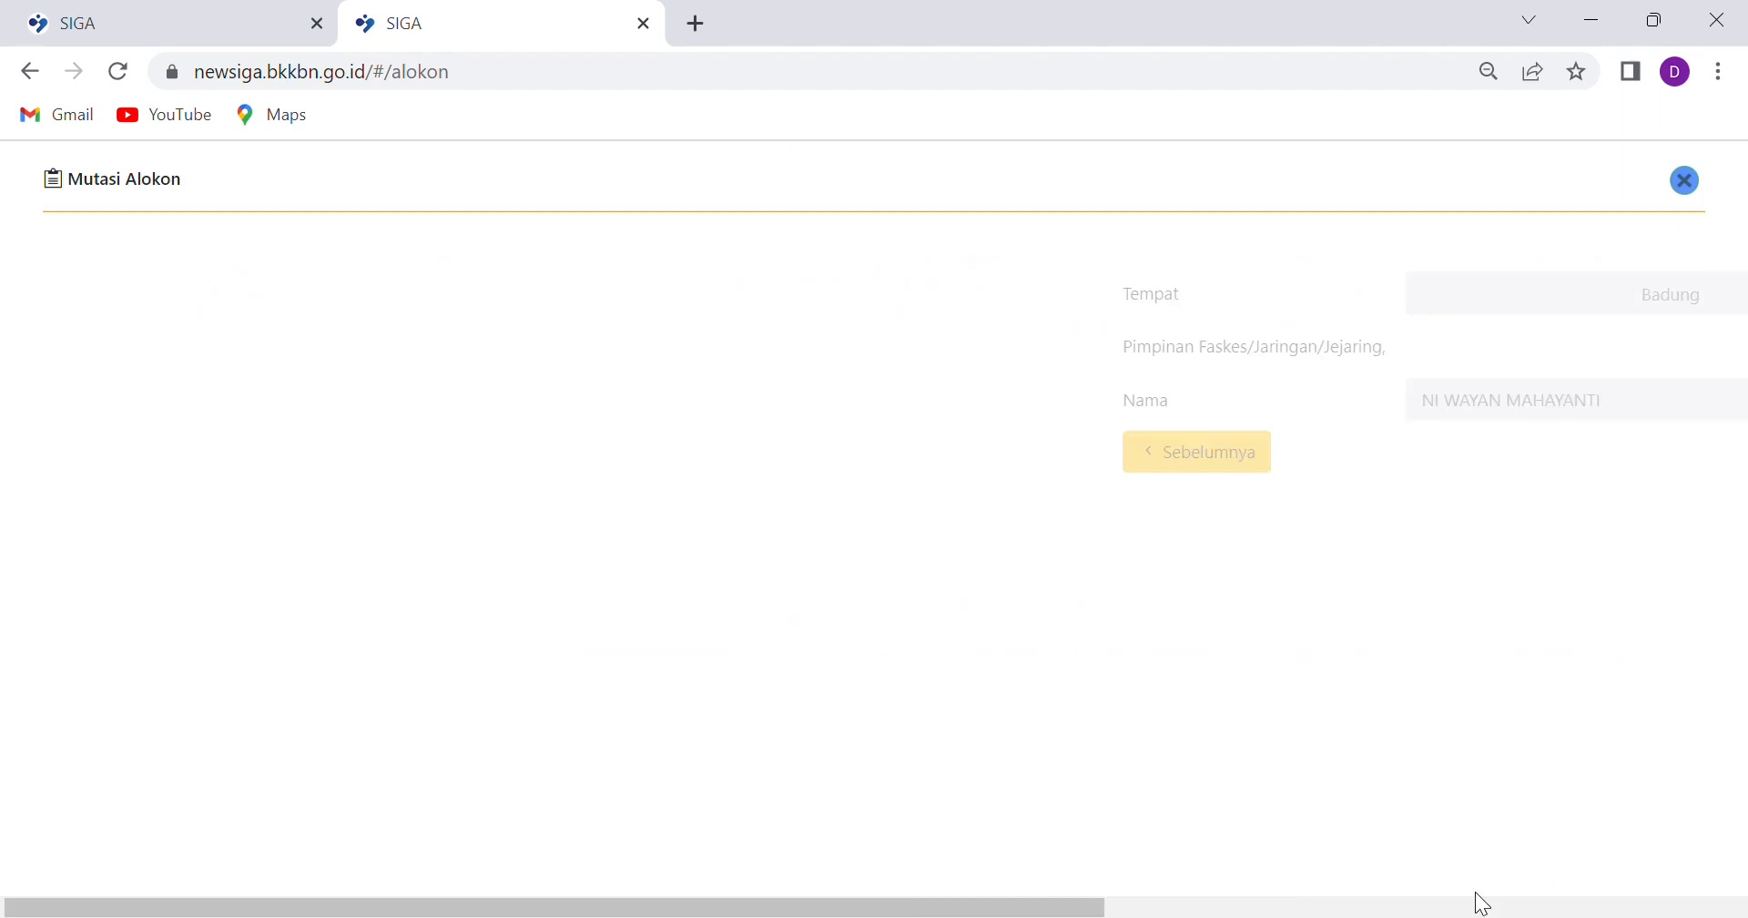
{"action": "left_click", "coordinate": [1685, 461]}
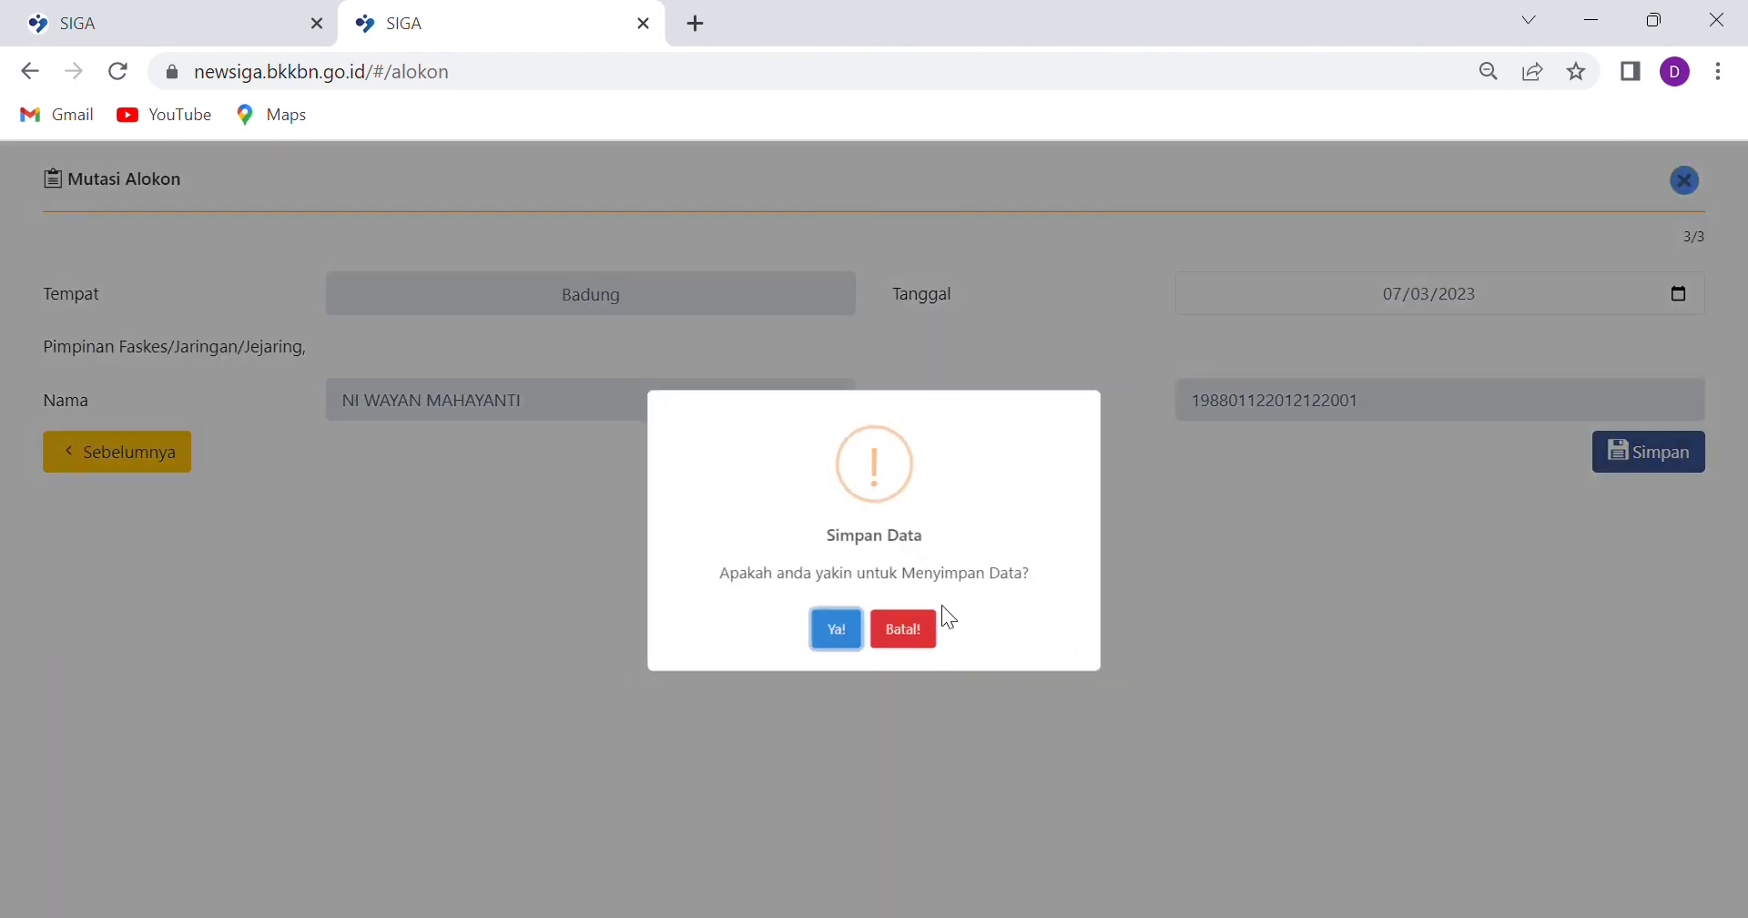
{"action": "left_click", "coordinate": [842, 639]}
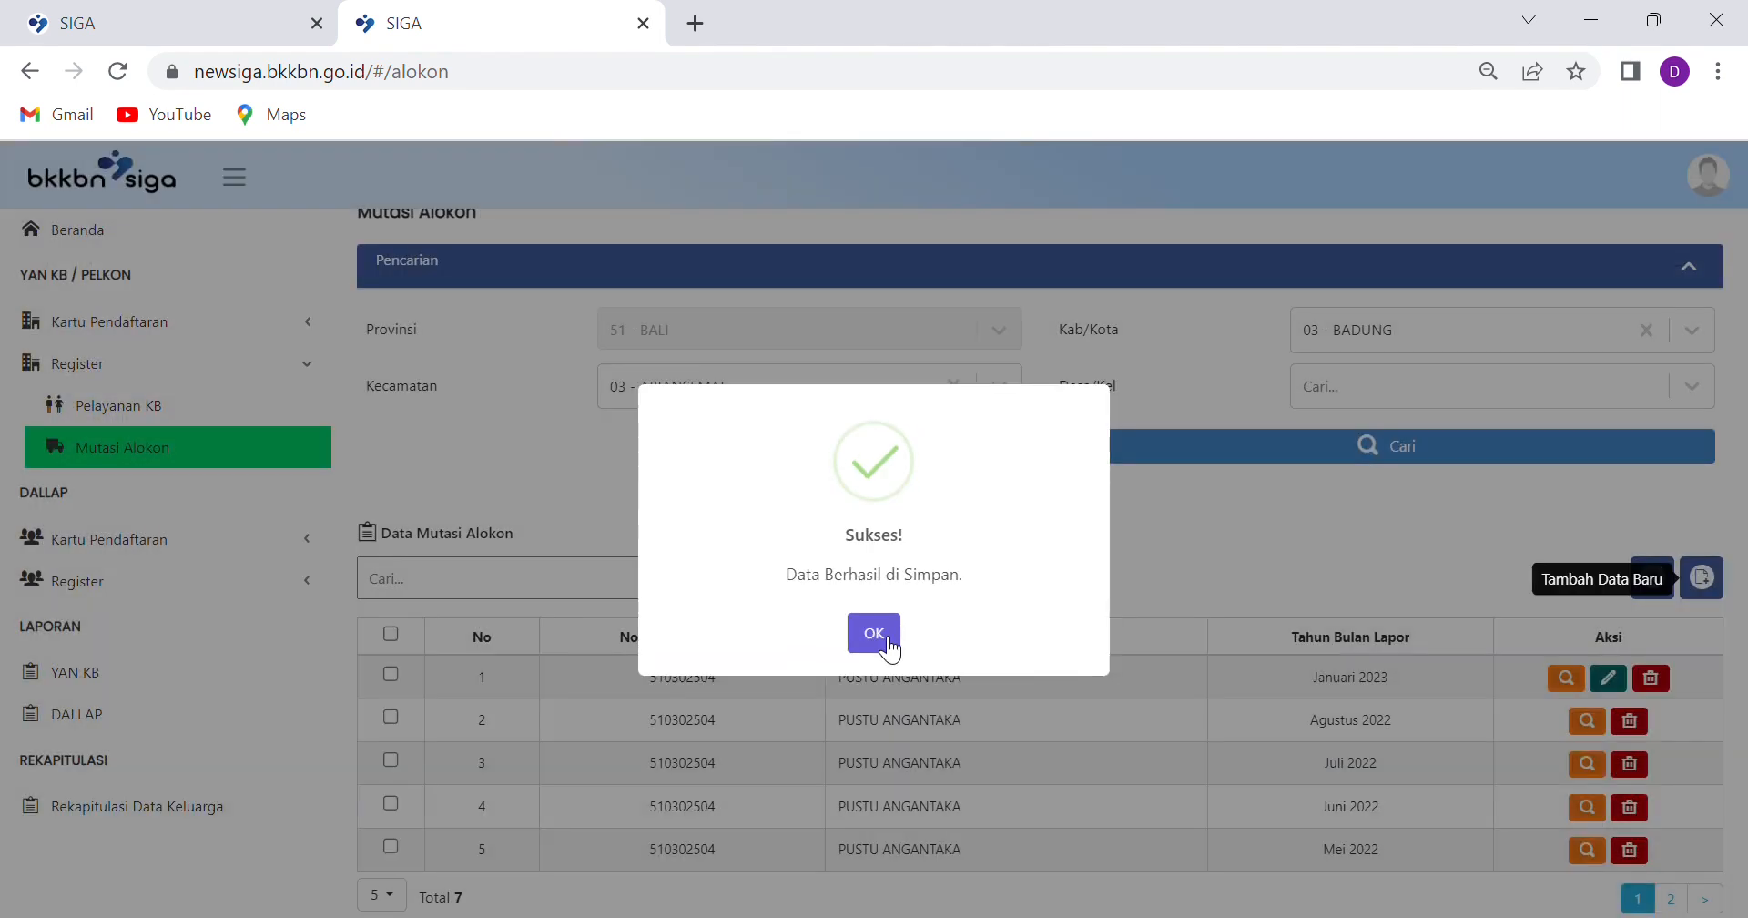
In the other SIGA tab, keep PUSTU ANGANTAKA as receiving facility and dismiss the info message
{"action": "left_click", "coordinate": [889, 641]}
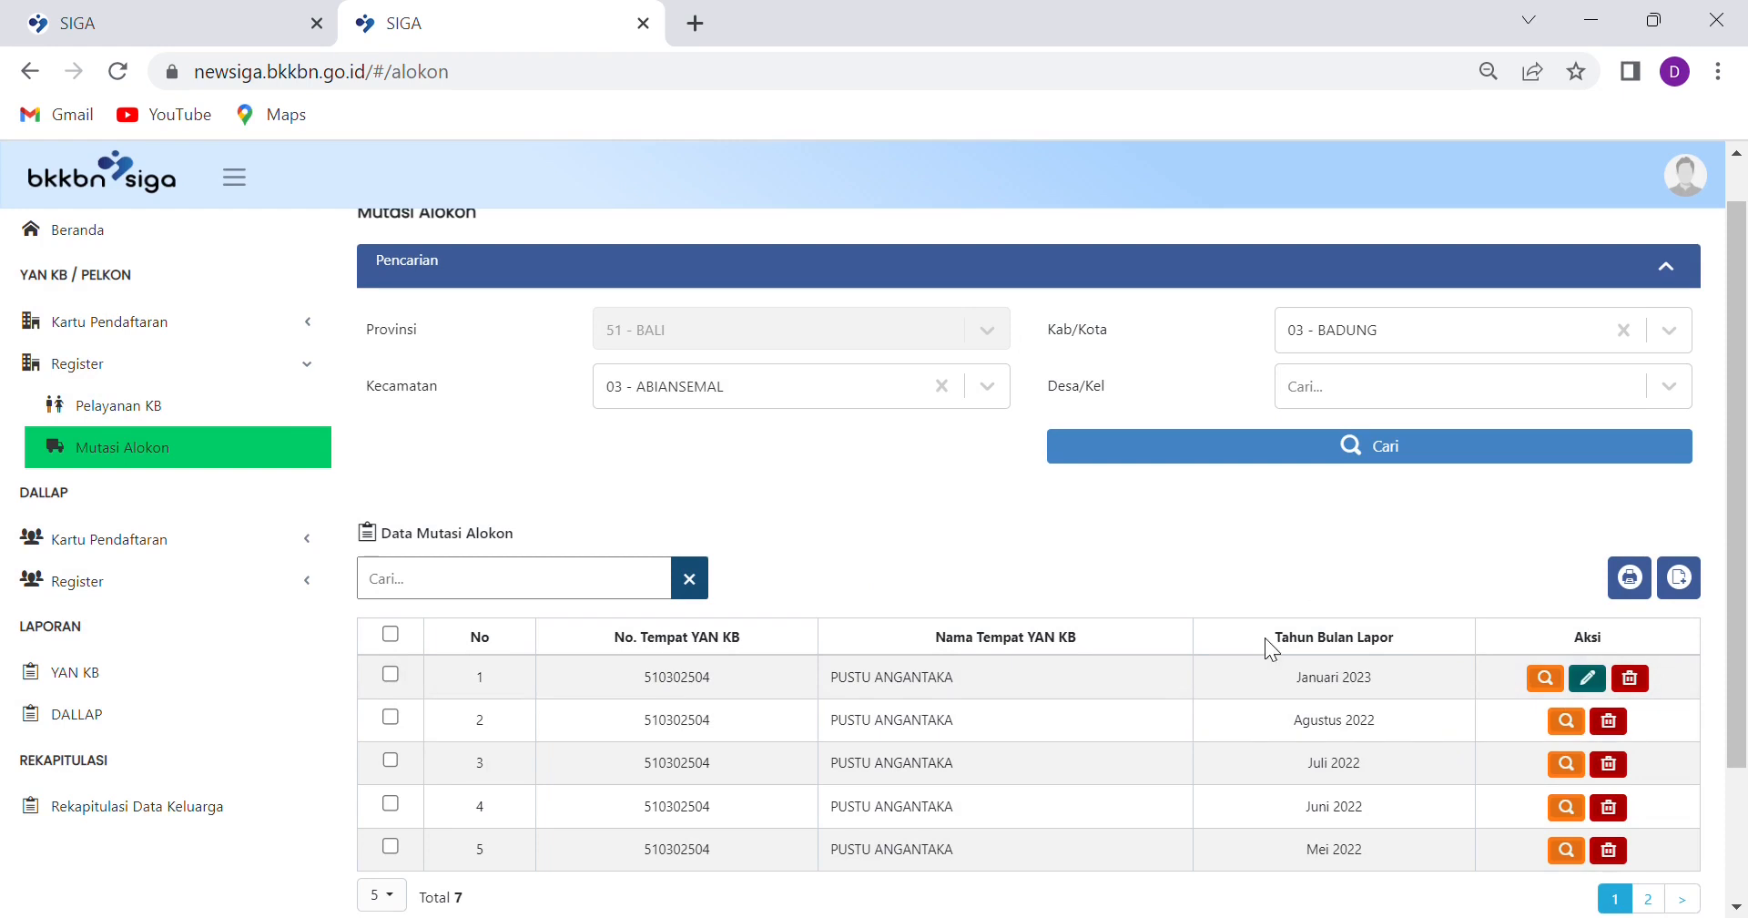
{"action": "left_click", "coordinate": [180, 19]}
{"action": "scroll", "coordinate": [673, 428], "scroll_direction": "up", "scroll_amount": 2}
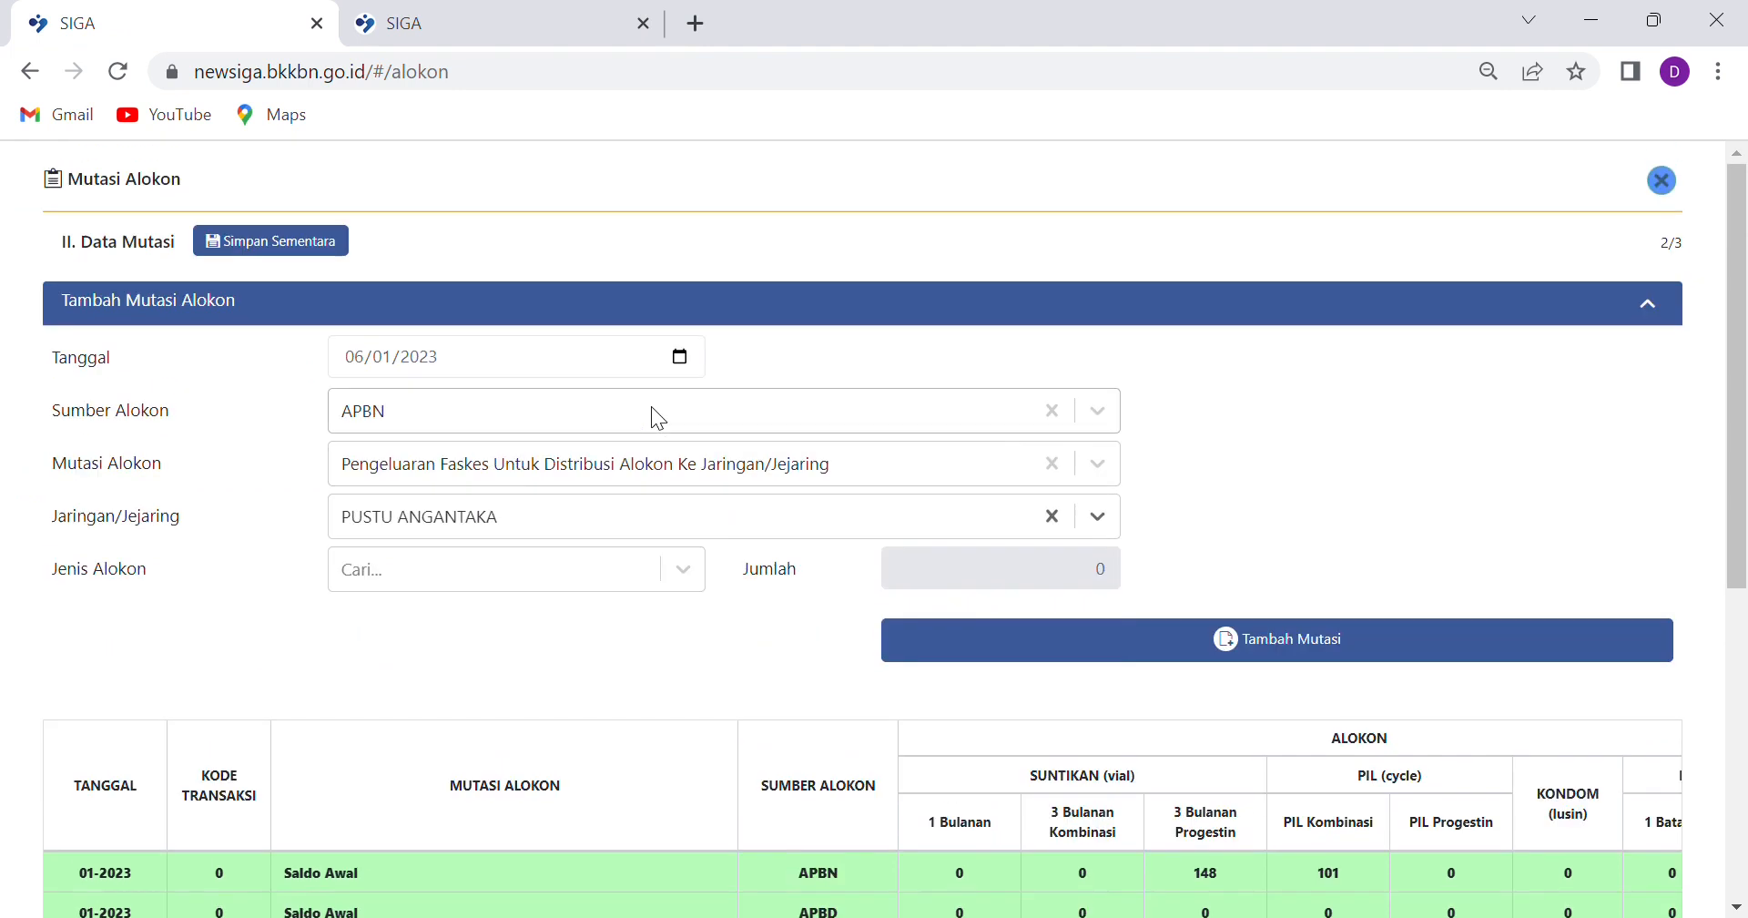
{"action": "left_click", "coordinate": [1097, 516]}
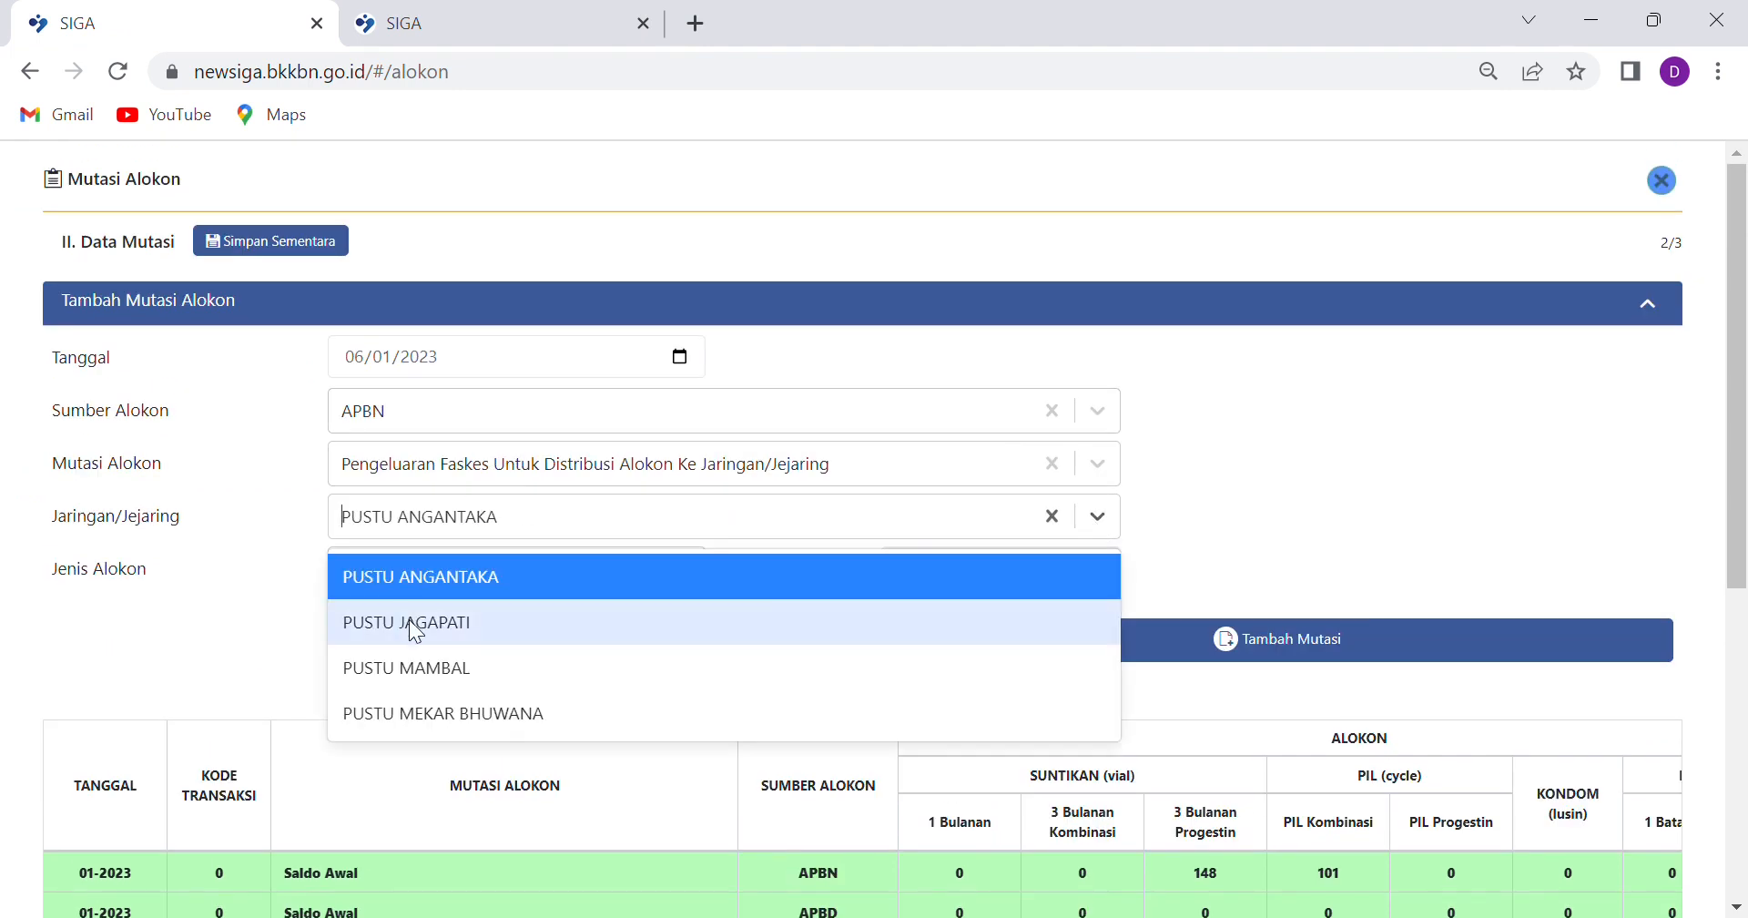
{"action": "left_click", "coordinate": [406, 588]}
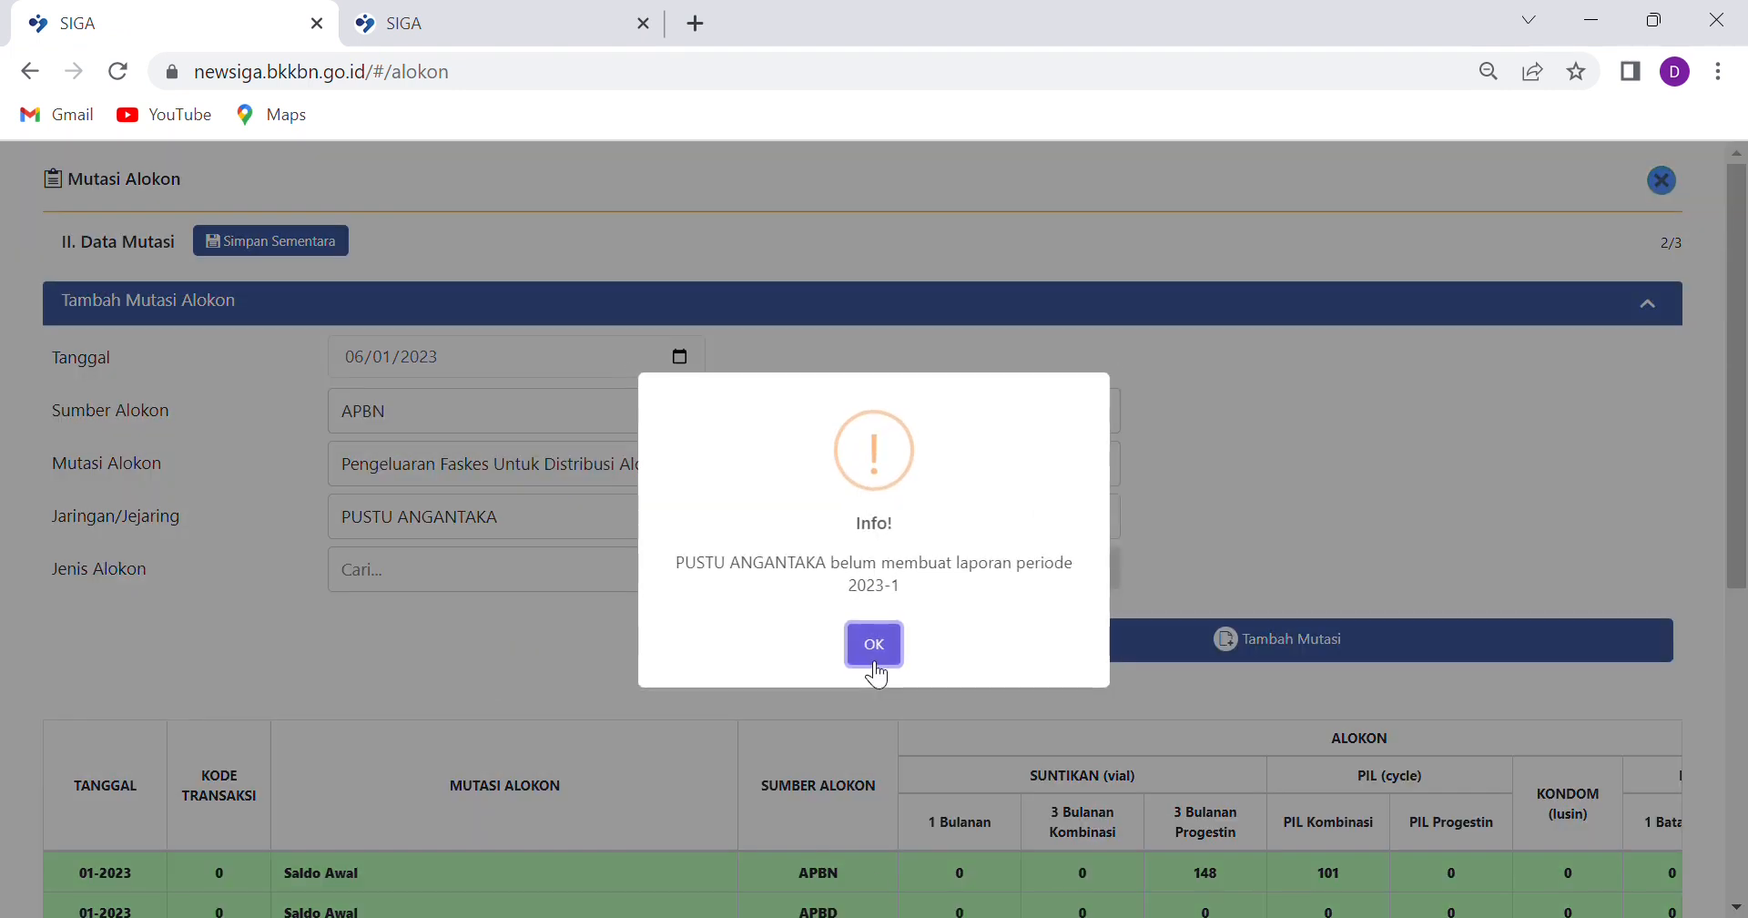
{"action": "left_click", "coordinate": [874, 646]}
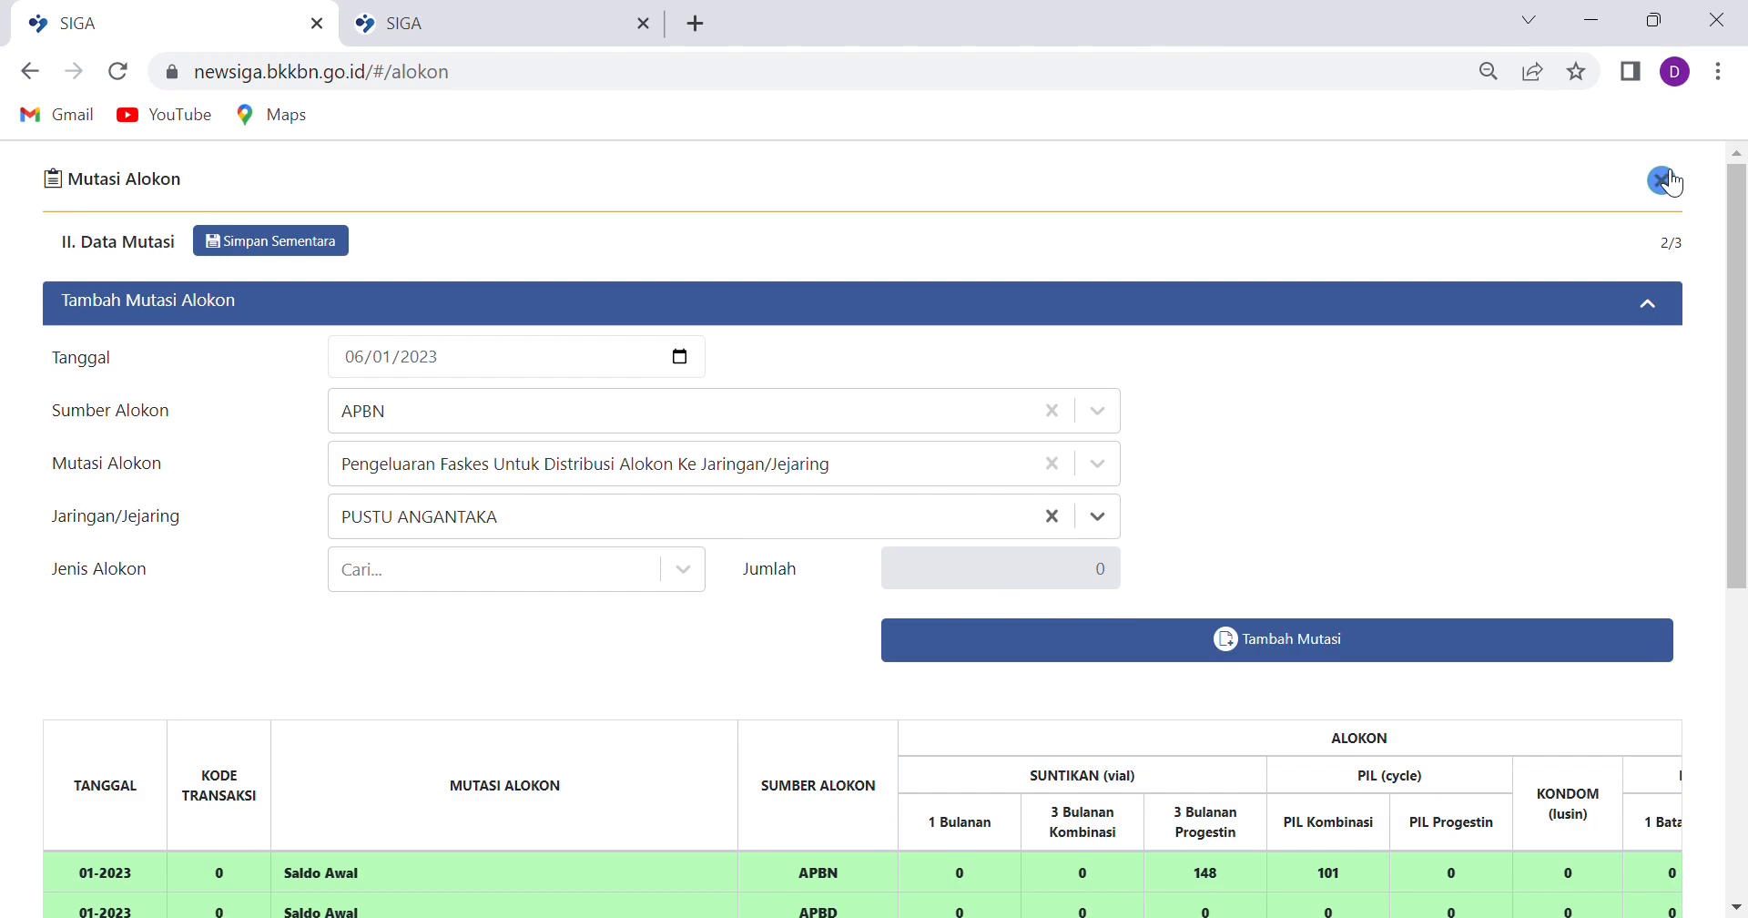
Save the Puskesmas Abiansemal II January 2023 report from its signature step and reopen it for editing
{"action": "scroll", "coordinate": [1131, 593], "scroll_direction": "down", "scroll_amount": 6}
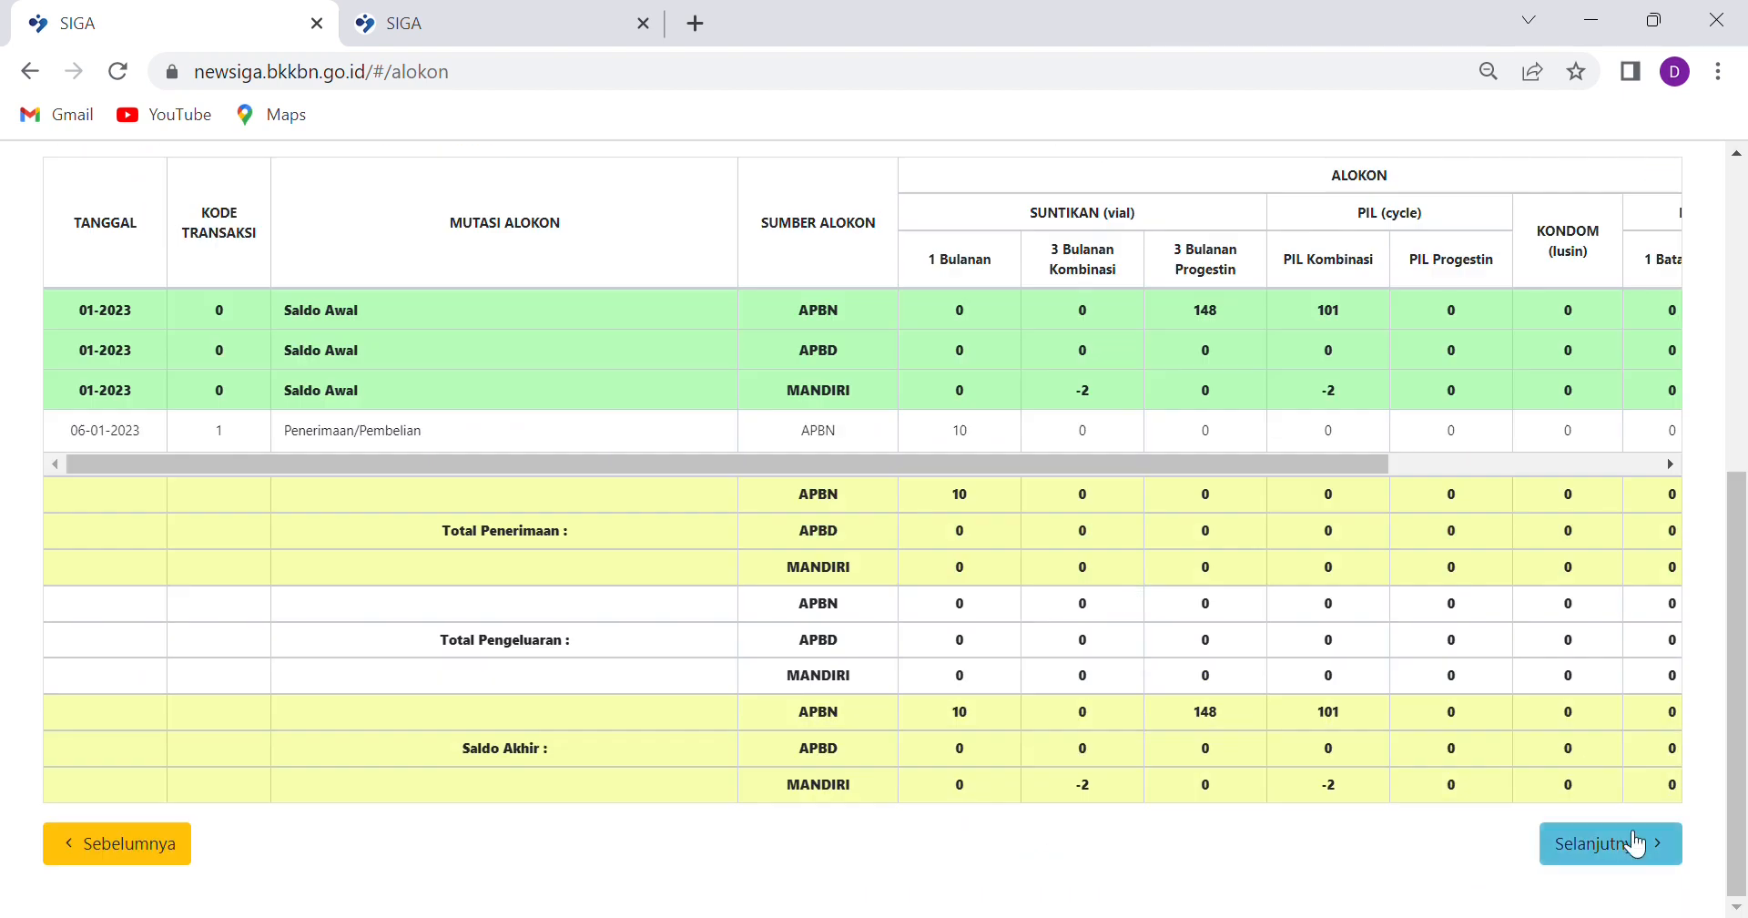
{"action": "left_click", "coordinate": [1613, 843]}
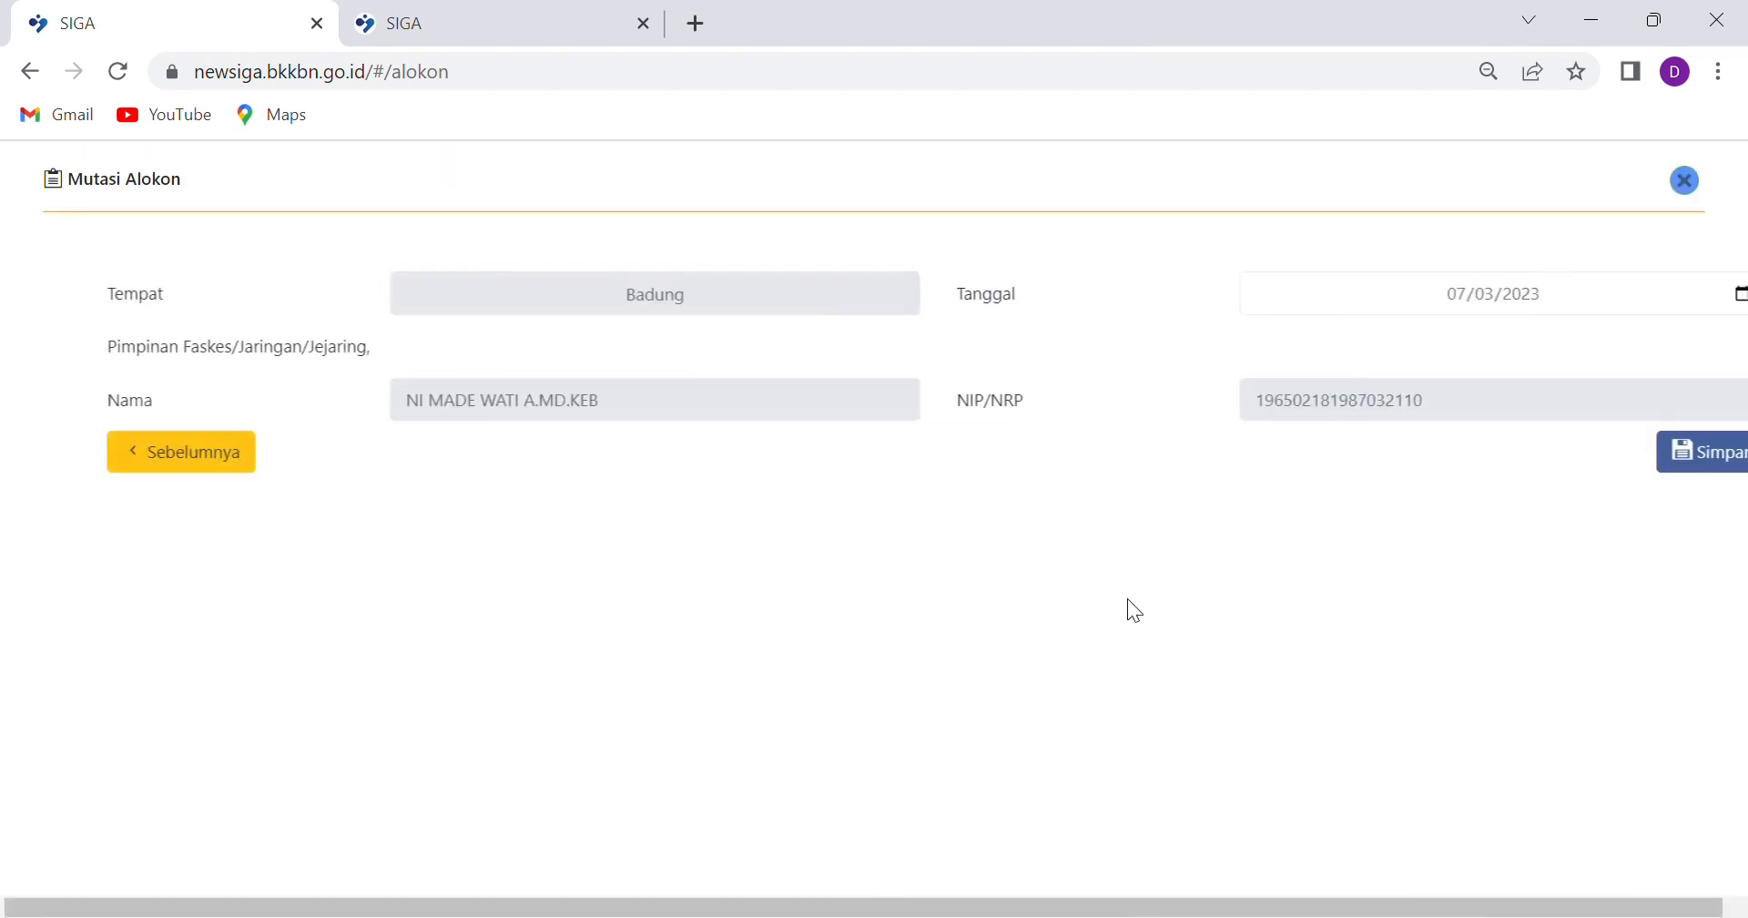
{"action": "left_click", "coordinate": [1695, 460]}
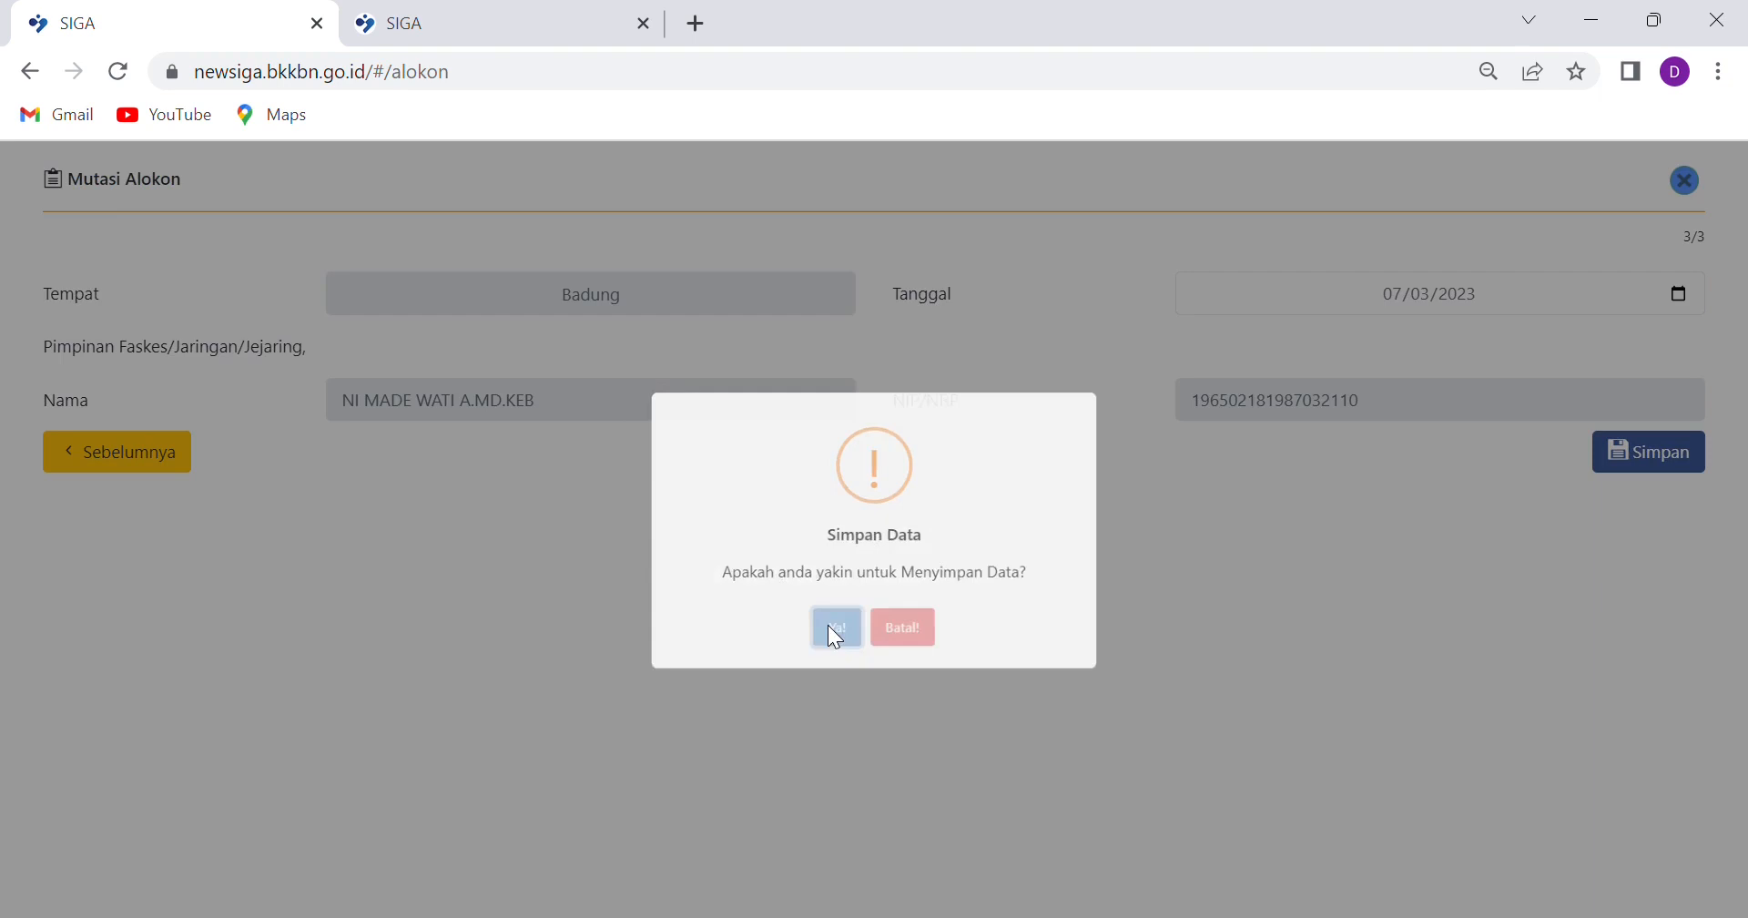
{"action": "left_click", "coordinate": [836, 635]}
{"action": "left_click", "coordinate": [888, 629]}
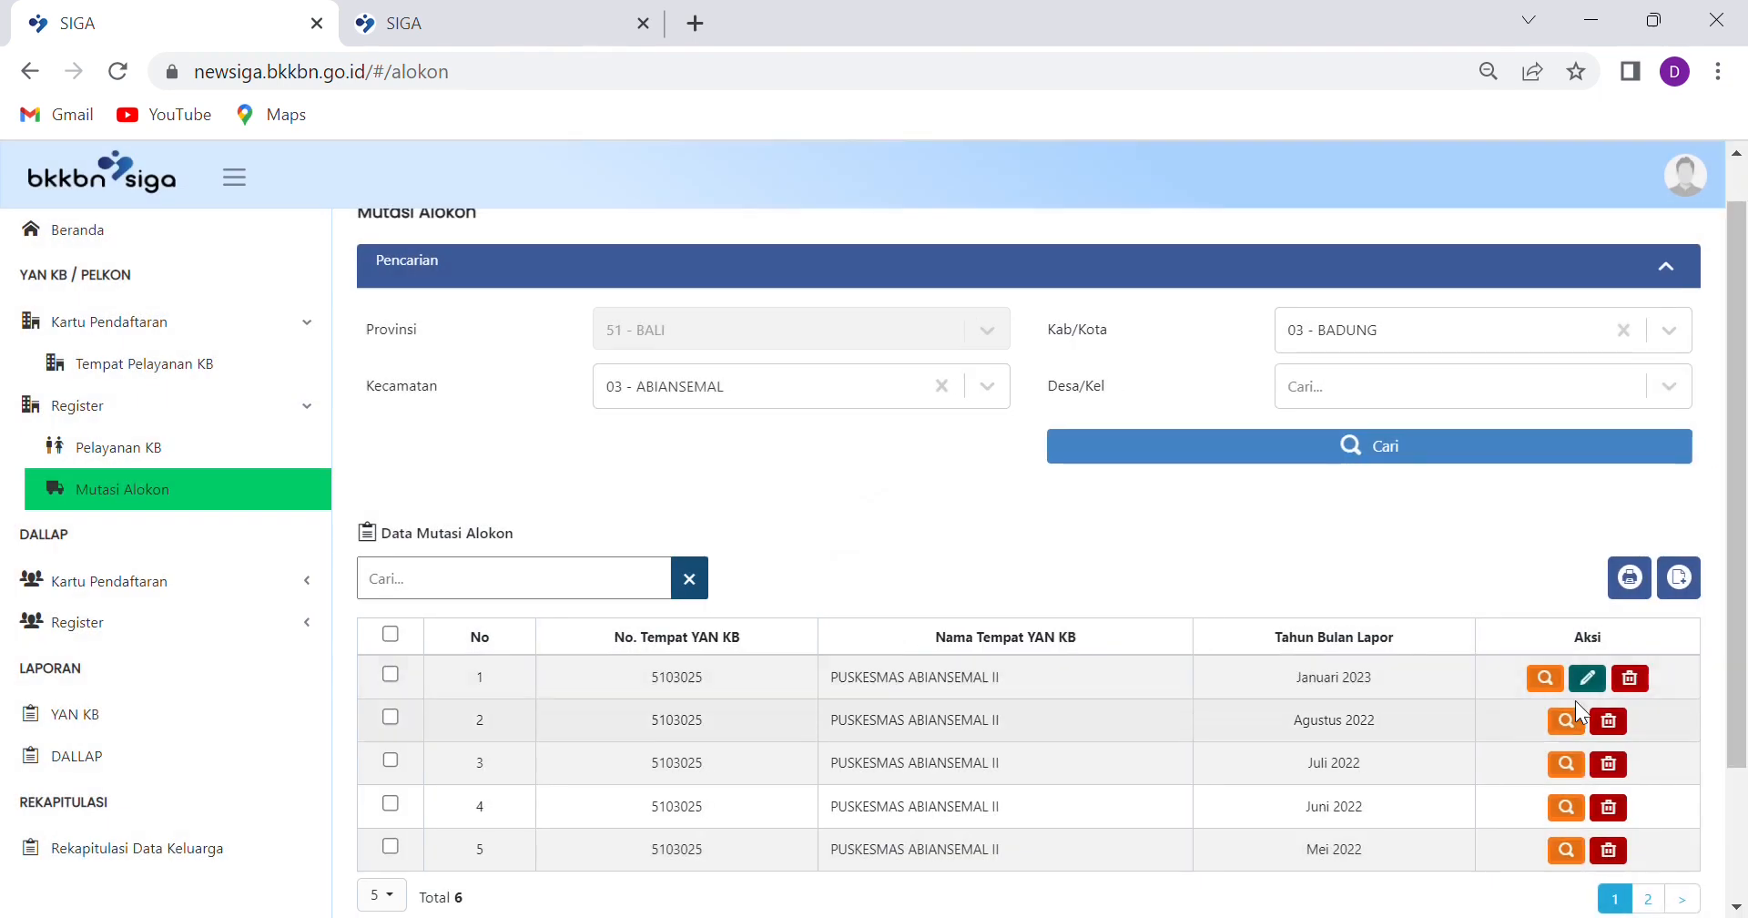
{"action": "left_click", "coordinate": [1587, 676]}
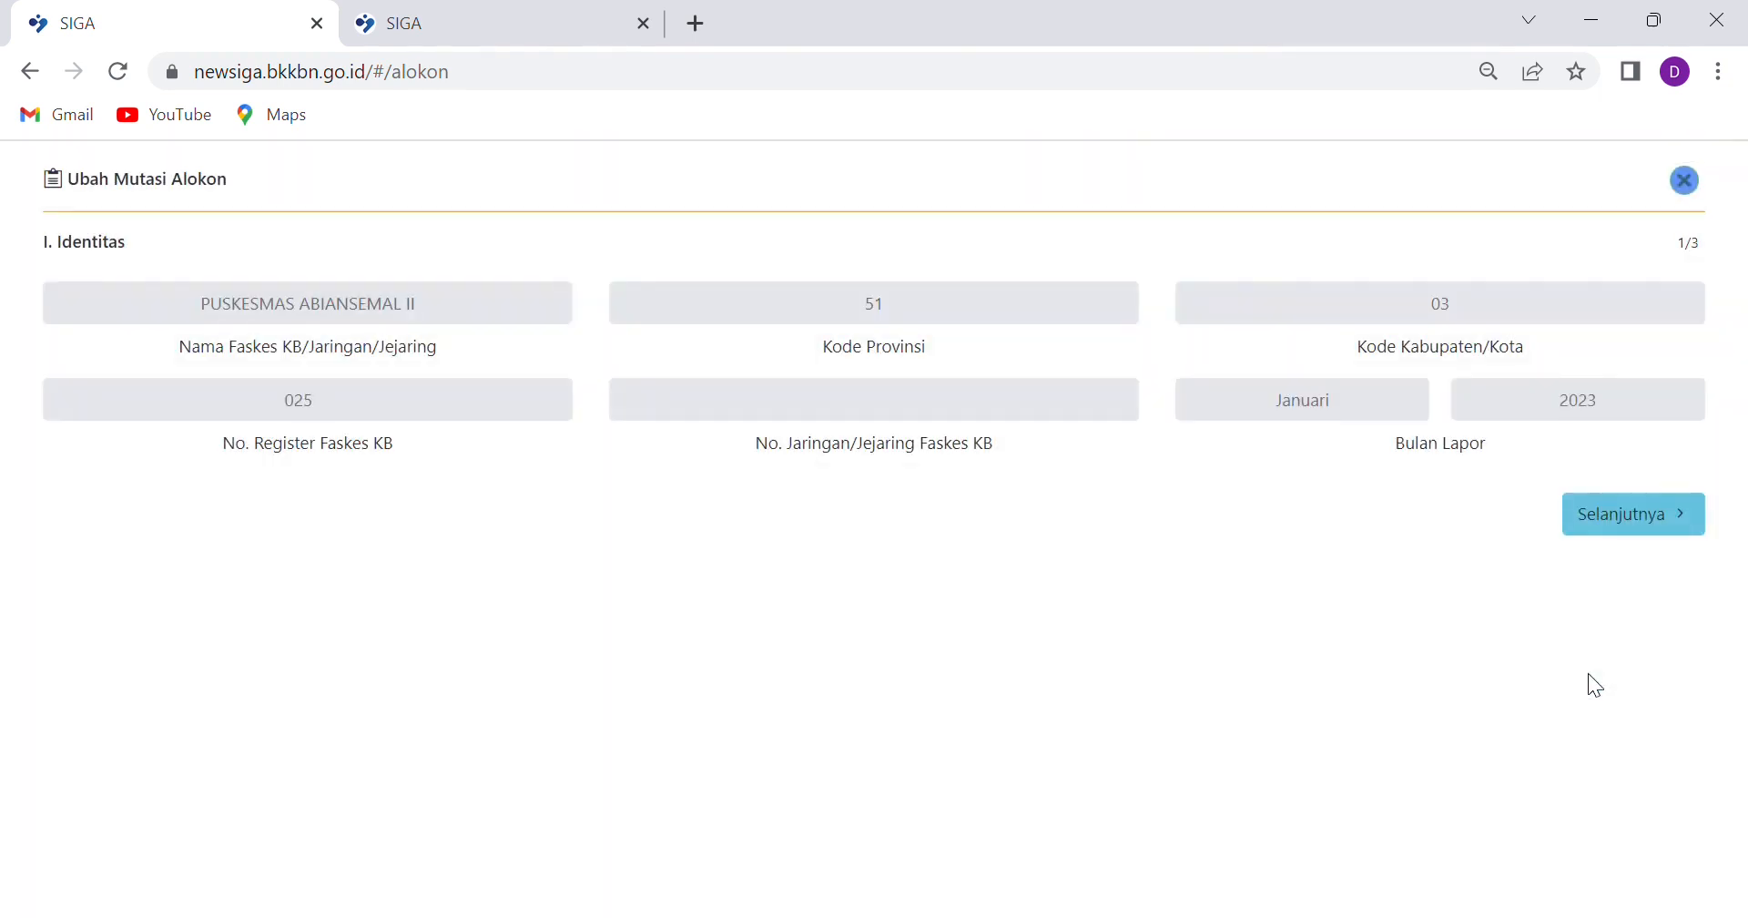
Continue to the Data Mutasi step and review its table with the 10-unit APBN receipt
{"action": "left_click", "coordinate": [1603, 530]}
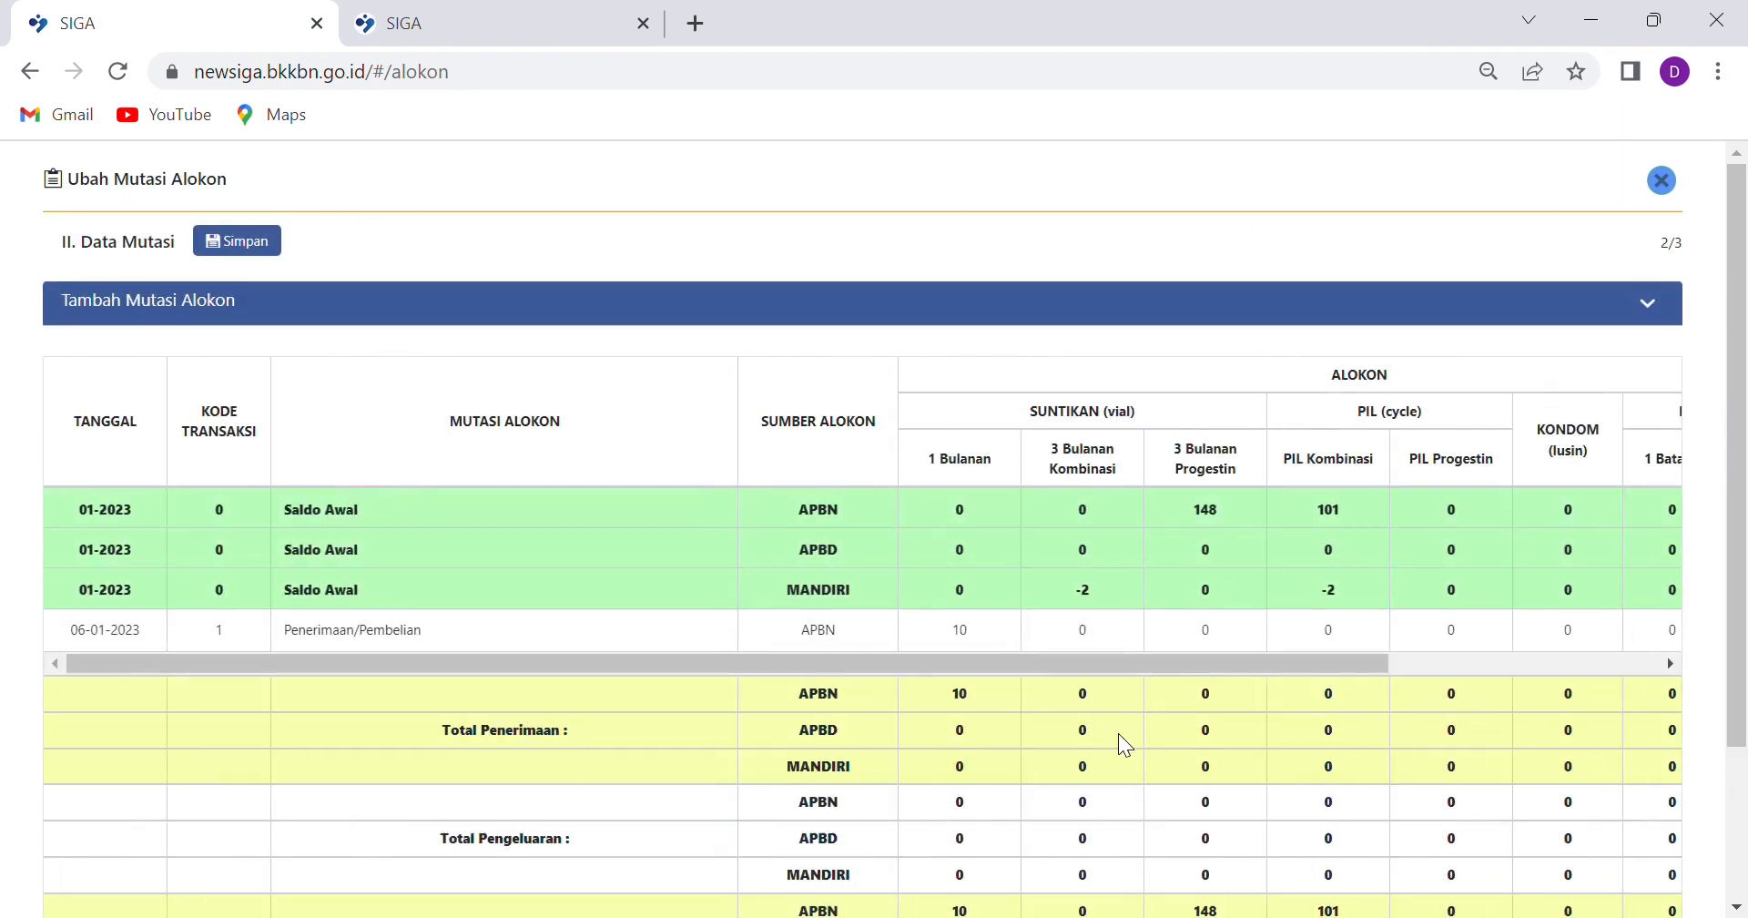
{"action": "scroll", "coordinate": [1118, 734], "scroll_direction": "down", "scroll_amount": 2}
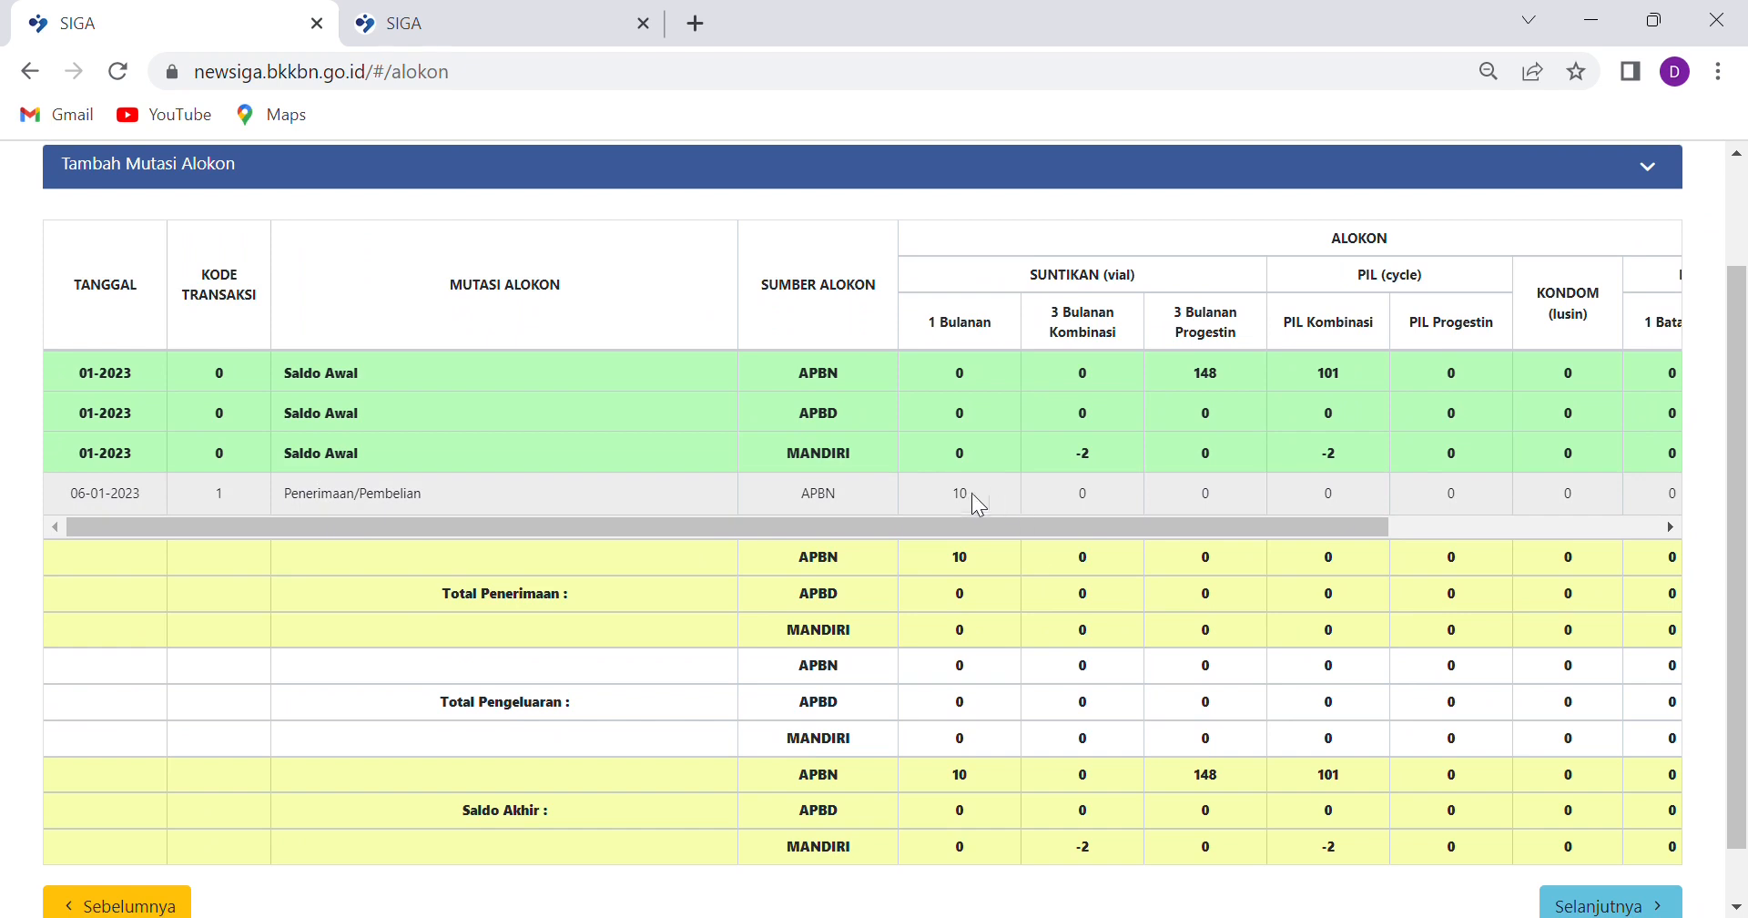
{"action": "scroll", "coordinate": [1150, 643], "scroll_direction": "down", "scroll_amount": 1}
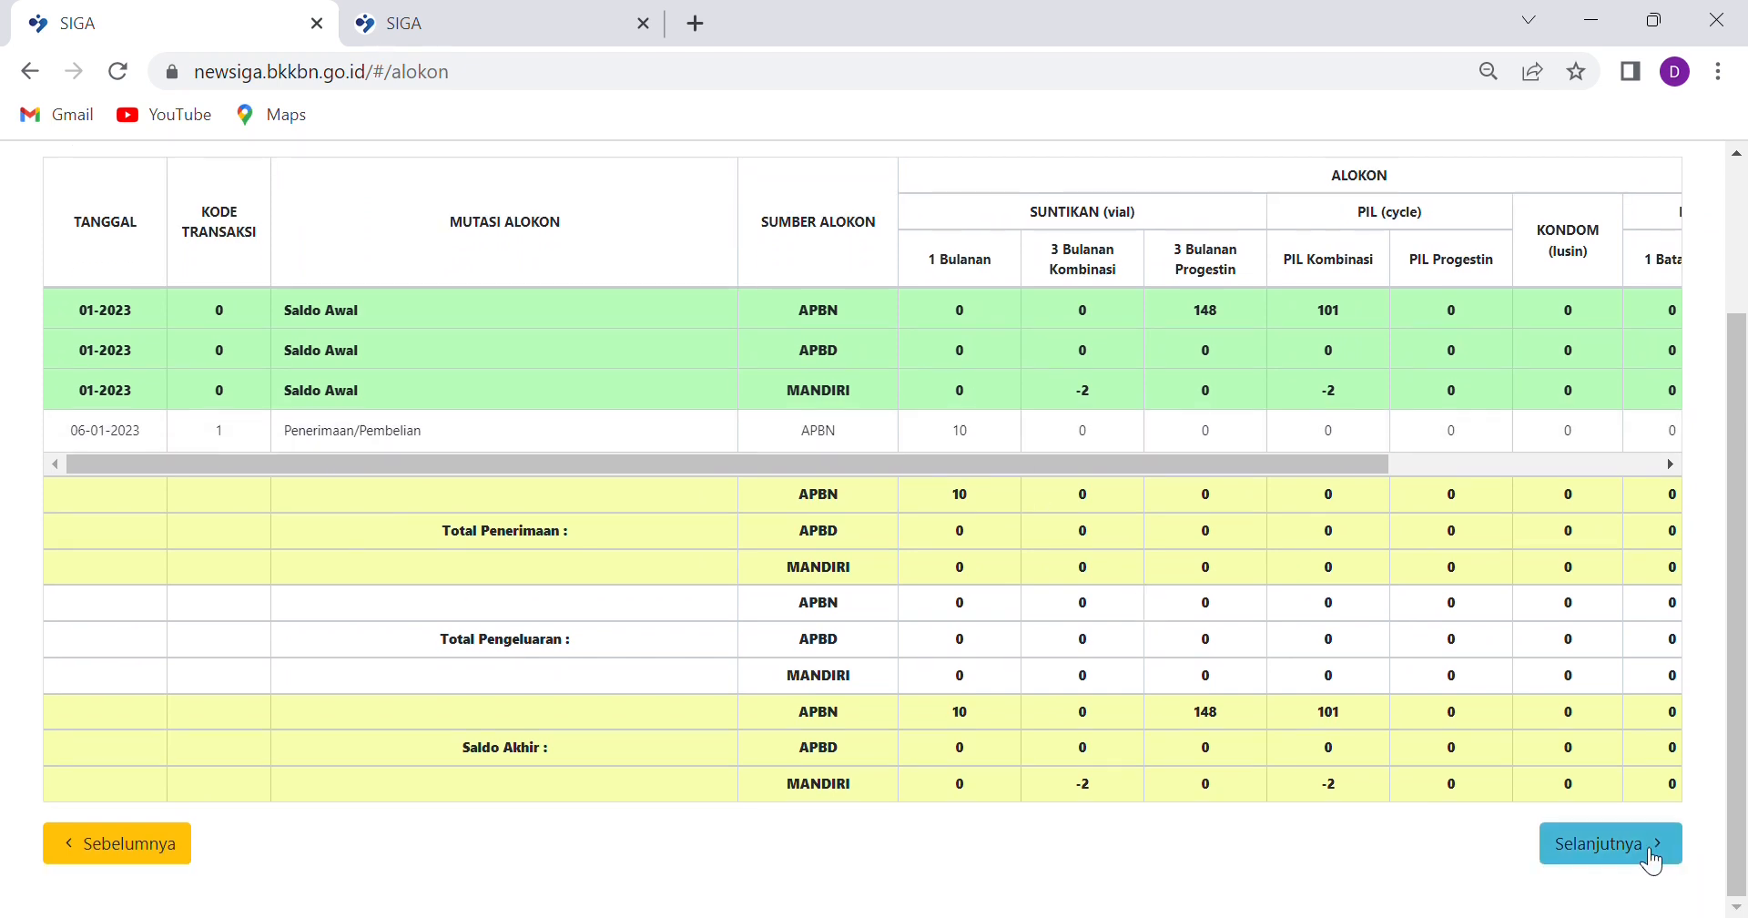
{"action": "scroll", "coordinate": [1122, 670], "scroll_direction": "up", "scroll_amount": 3}
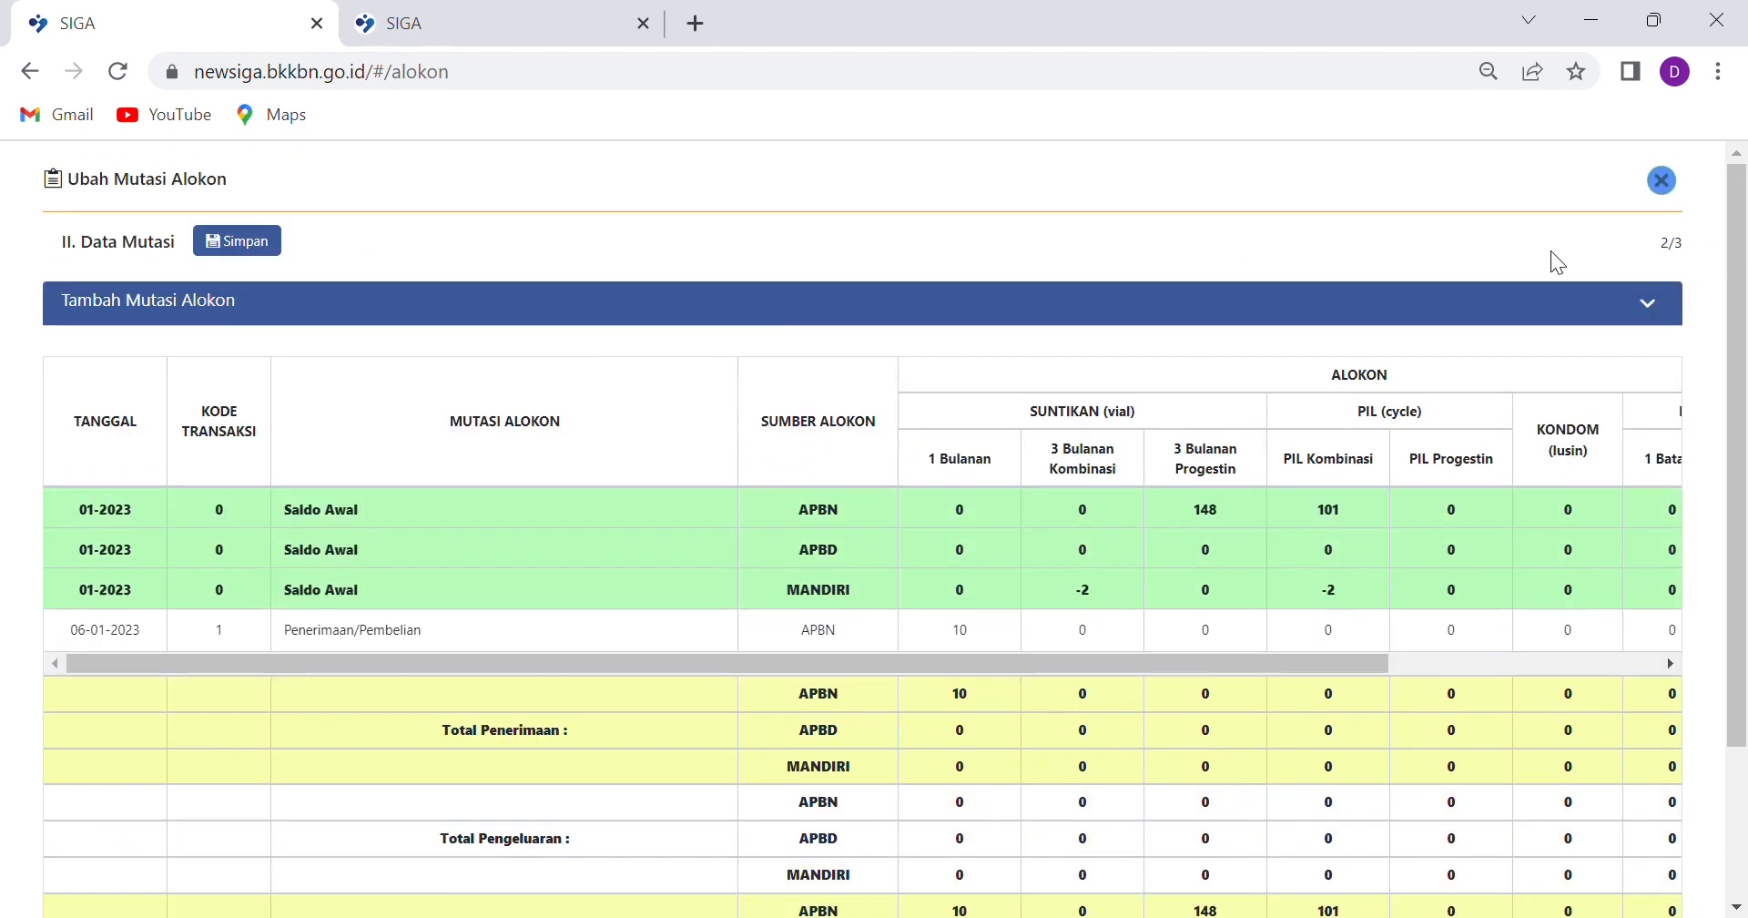
Add an APBN distribution of 5 Suntikan 1 Bulanan to PUSTU ANGANTAKA as a new mutation
{"action": "left_click", "coordinate": [1656, 324]}
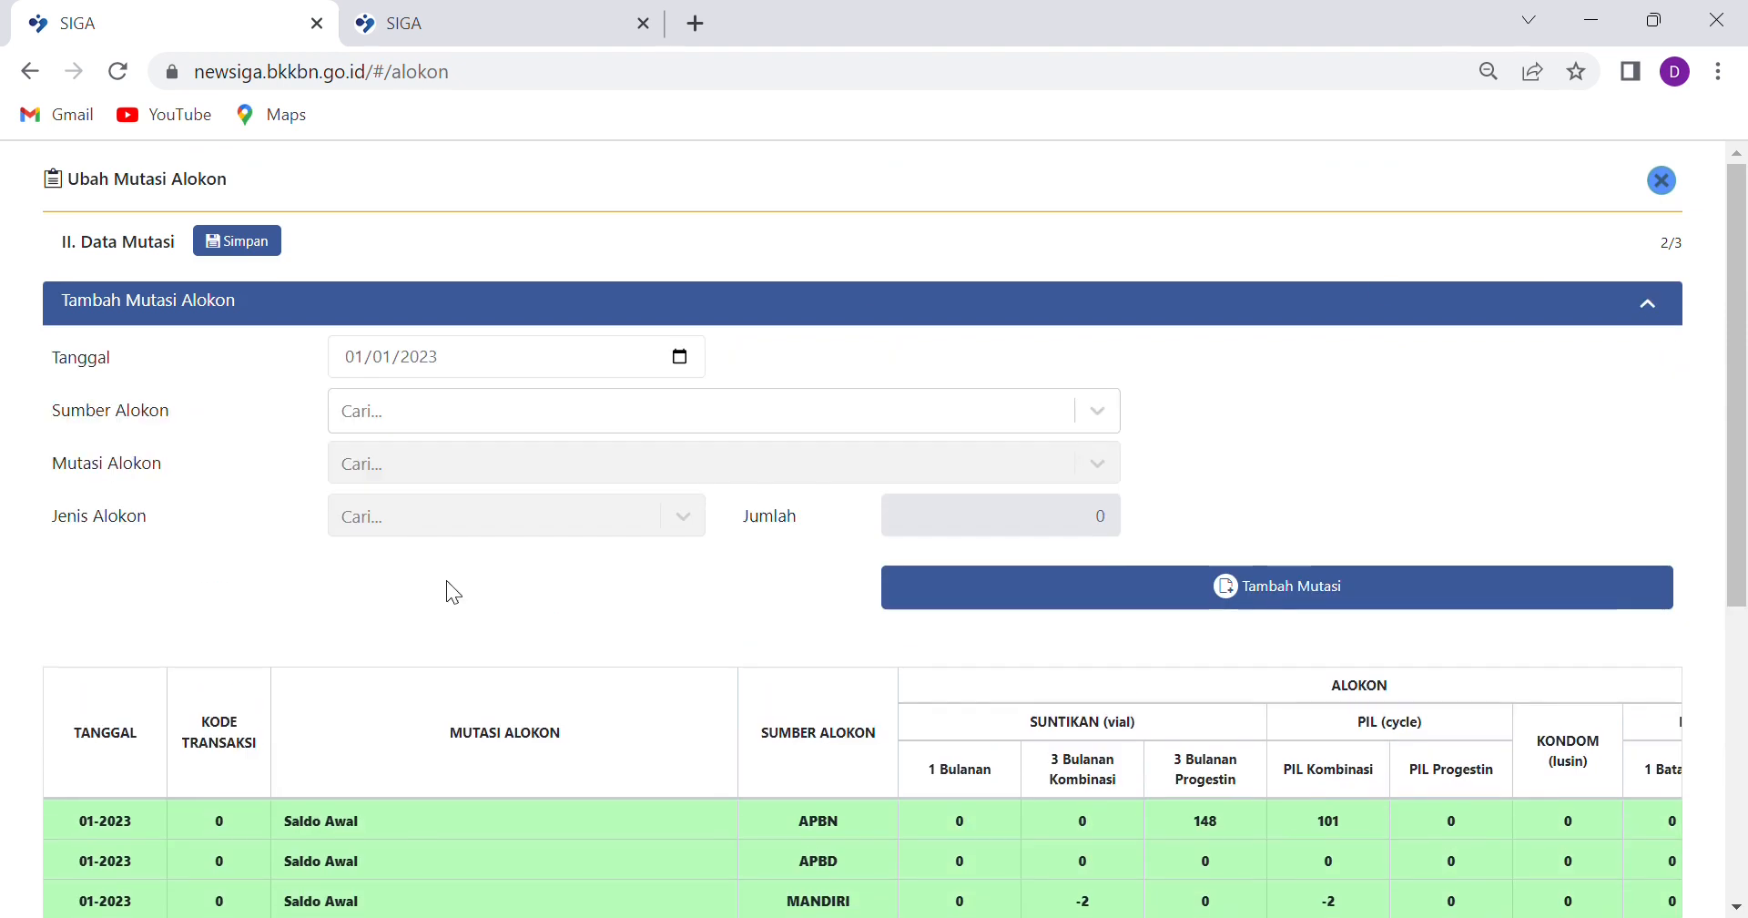
{"action": "left_click", "coordinate": [1097, 415]}
{"action": "left_click", "coordinate": [386, 464]}
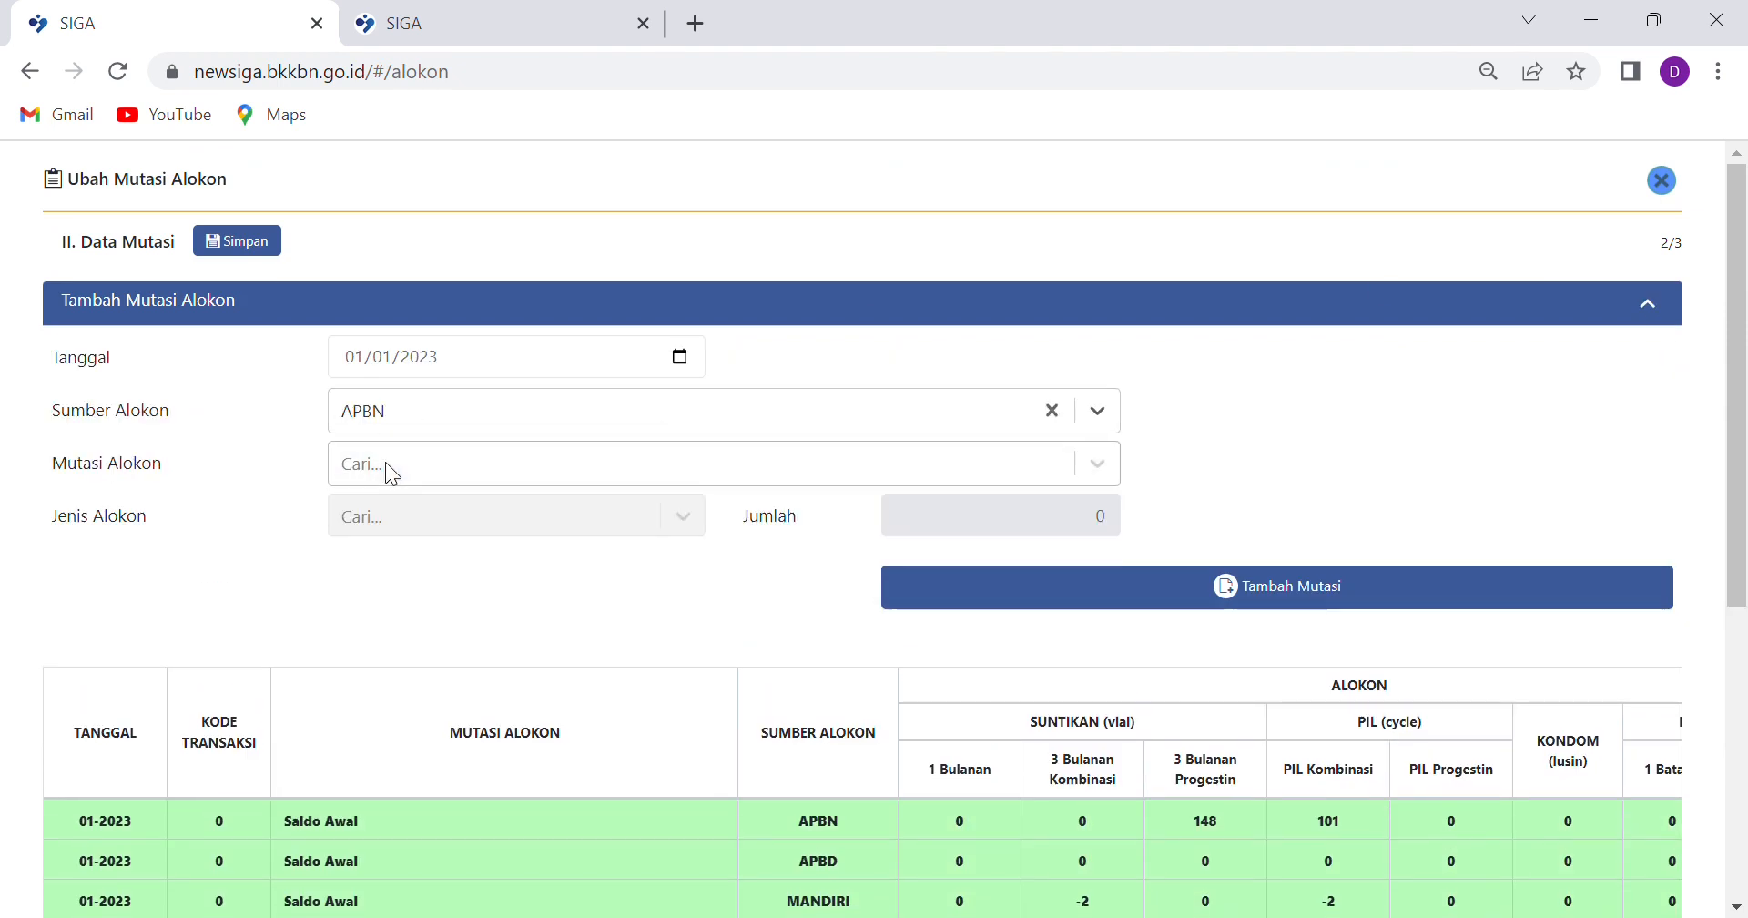
{"action": "left_click", "coordinate": [1105, 462]}
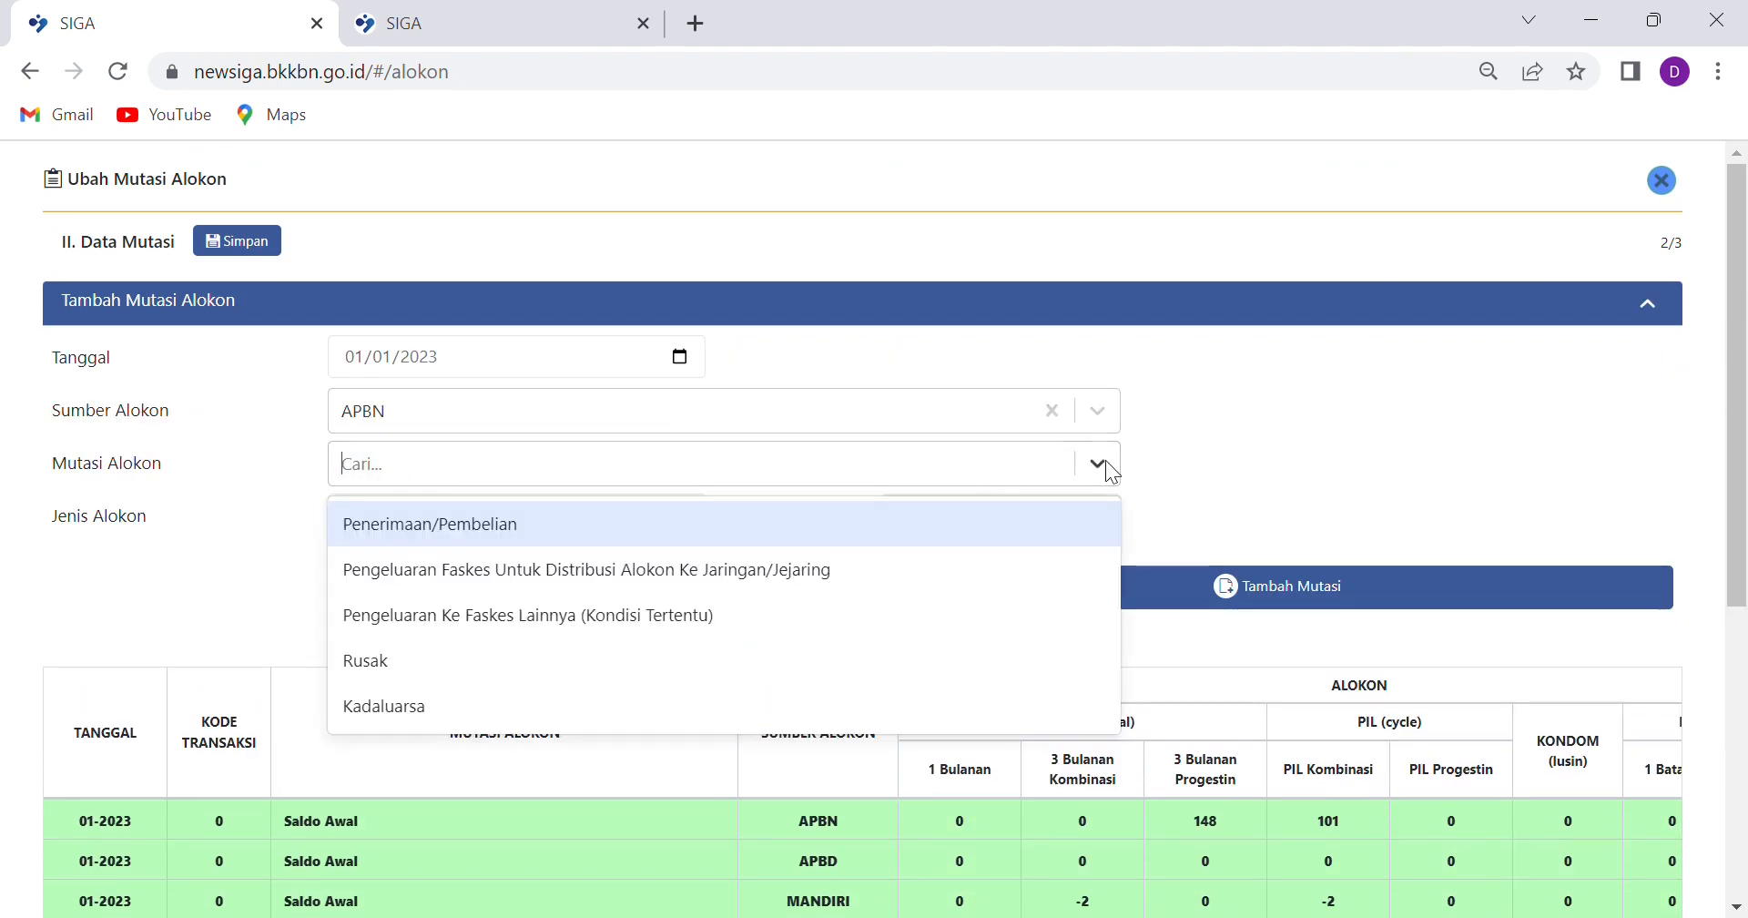
{"action": "left_click", "coordinate": [463, 562]}
{"action": "left_click", "coordinate": [1099, 506]}
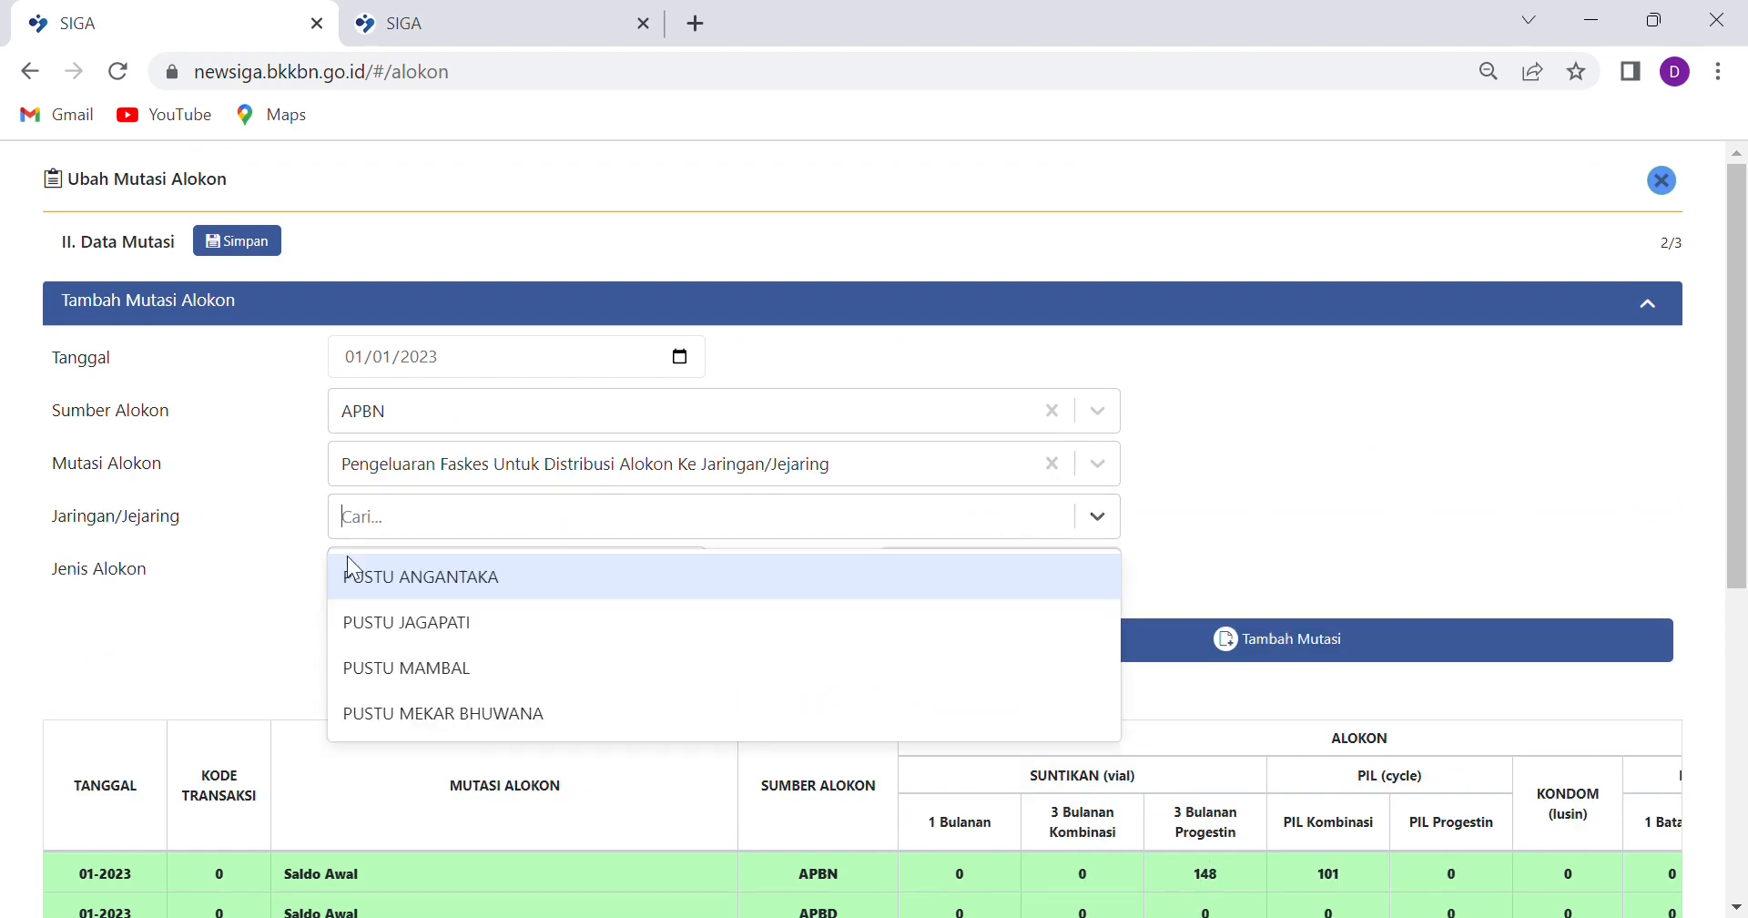
{"action": "left_click", "coordinate": [330, 559]}
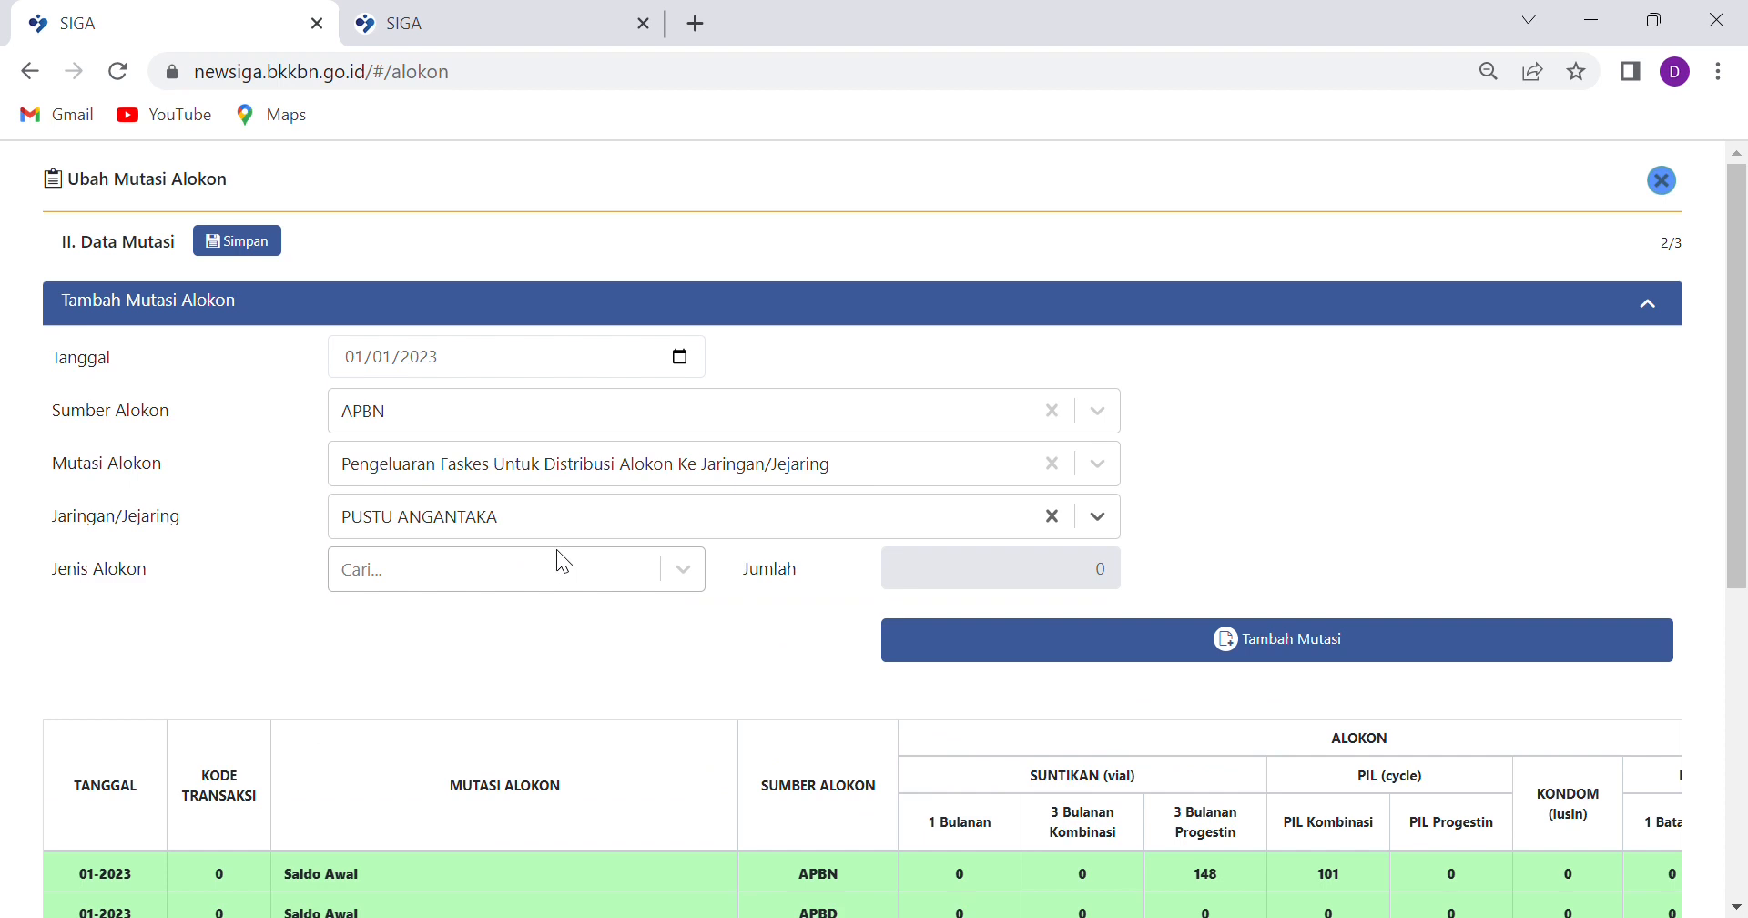
{"action": "left_click", "coordinate": [679, 572]}
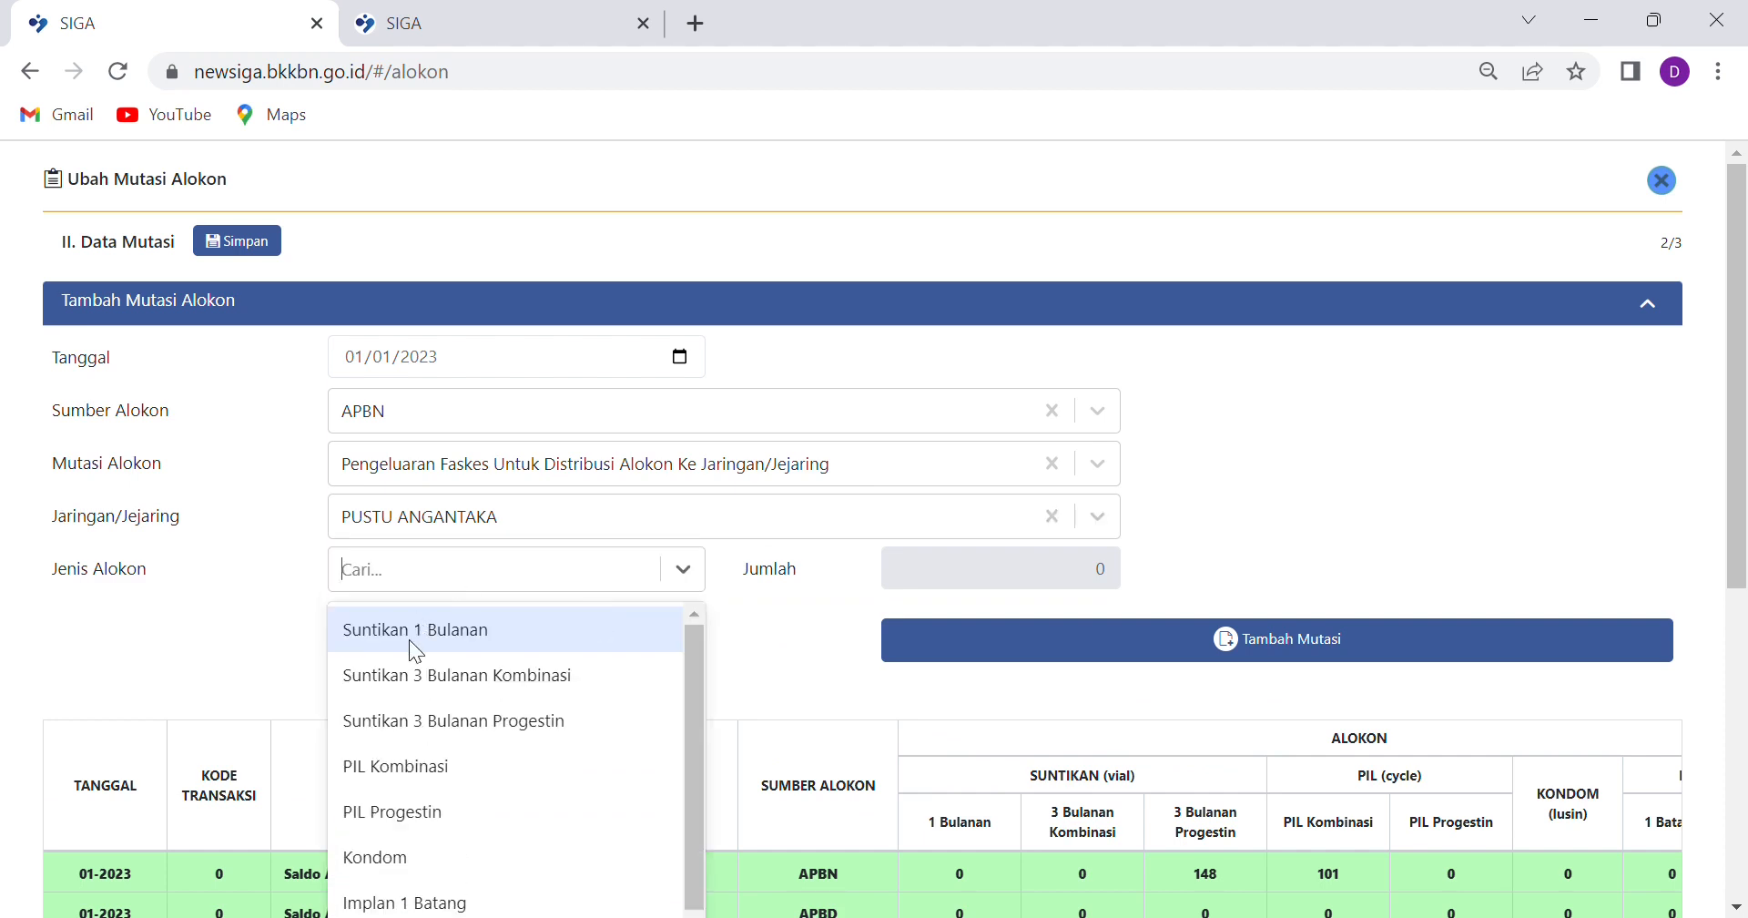
{"action": "left_click", "coordinate": [408, 639]}
{"action": "left_click", "coordinate": [1097, 573]}
{"action": "scroll", "coordinate": [1102, 583], "scroll_direction": "down", "scroll_amount": 3}
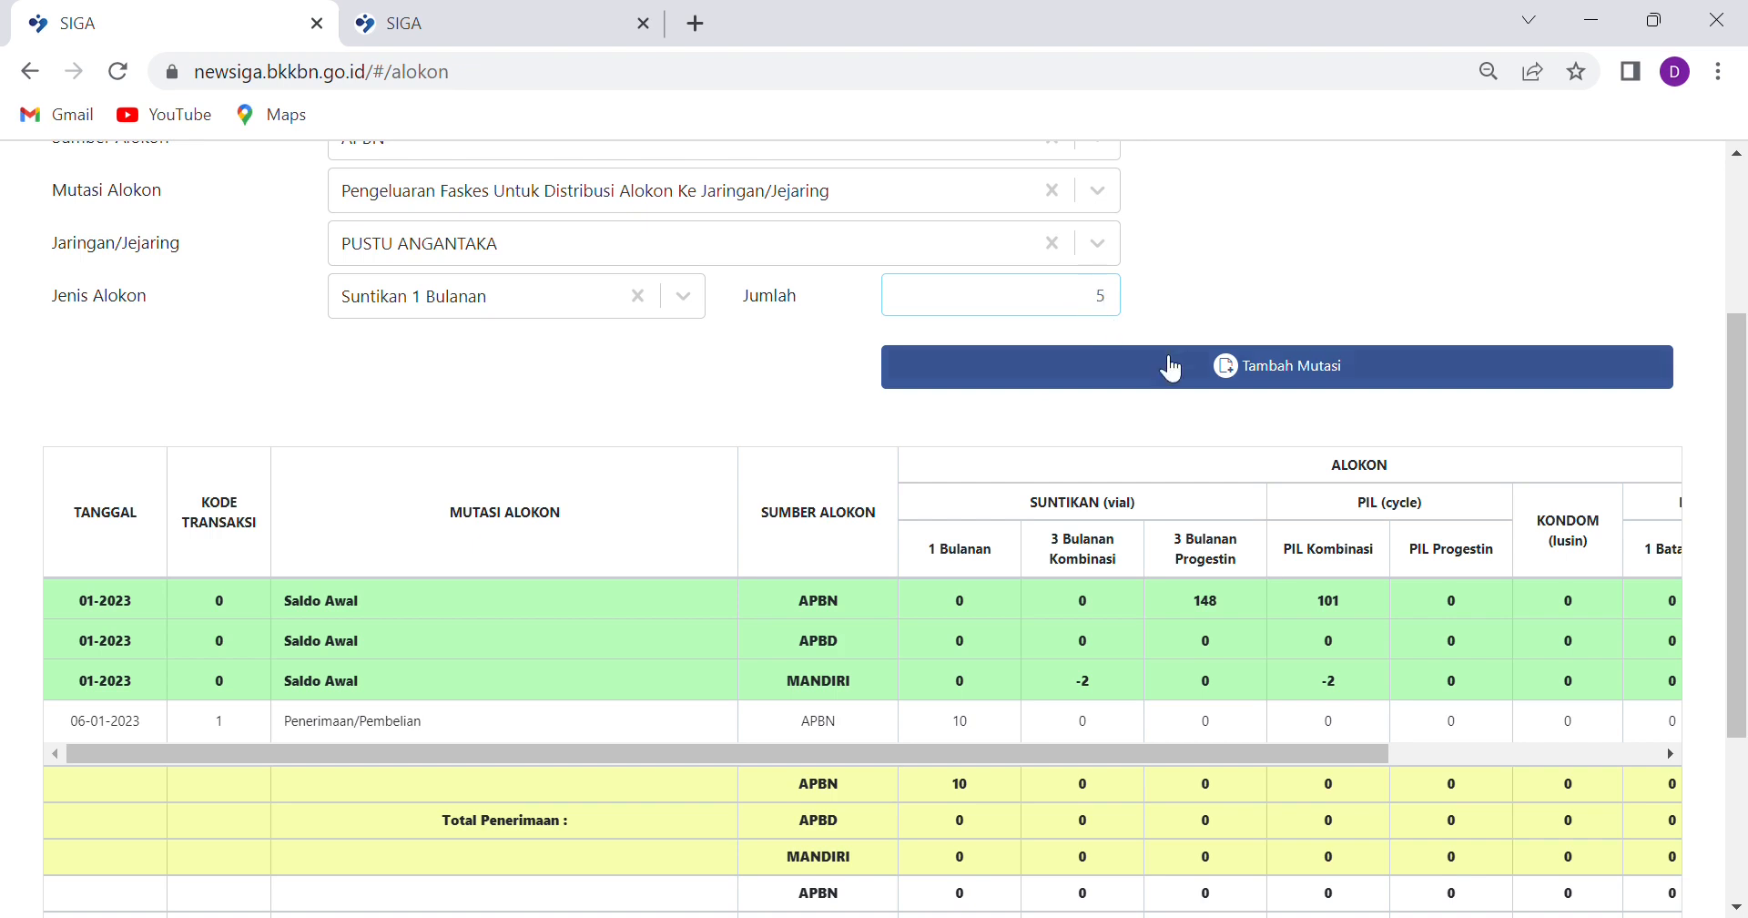
{"action": "left_click", "coordinate": [1220, 366]}
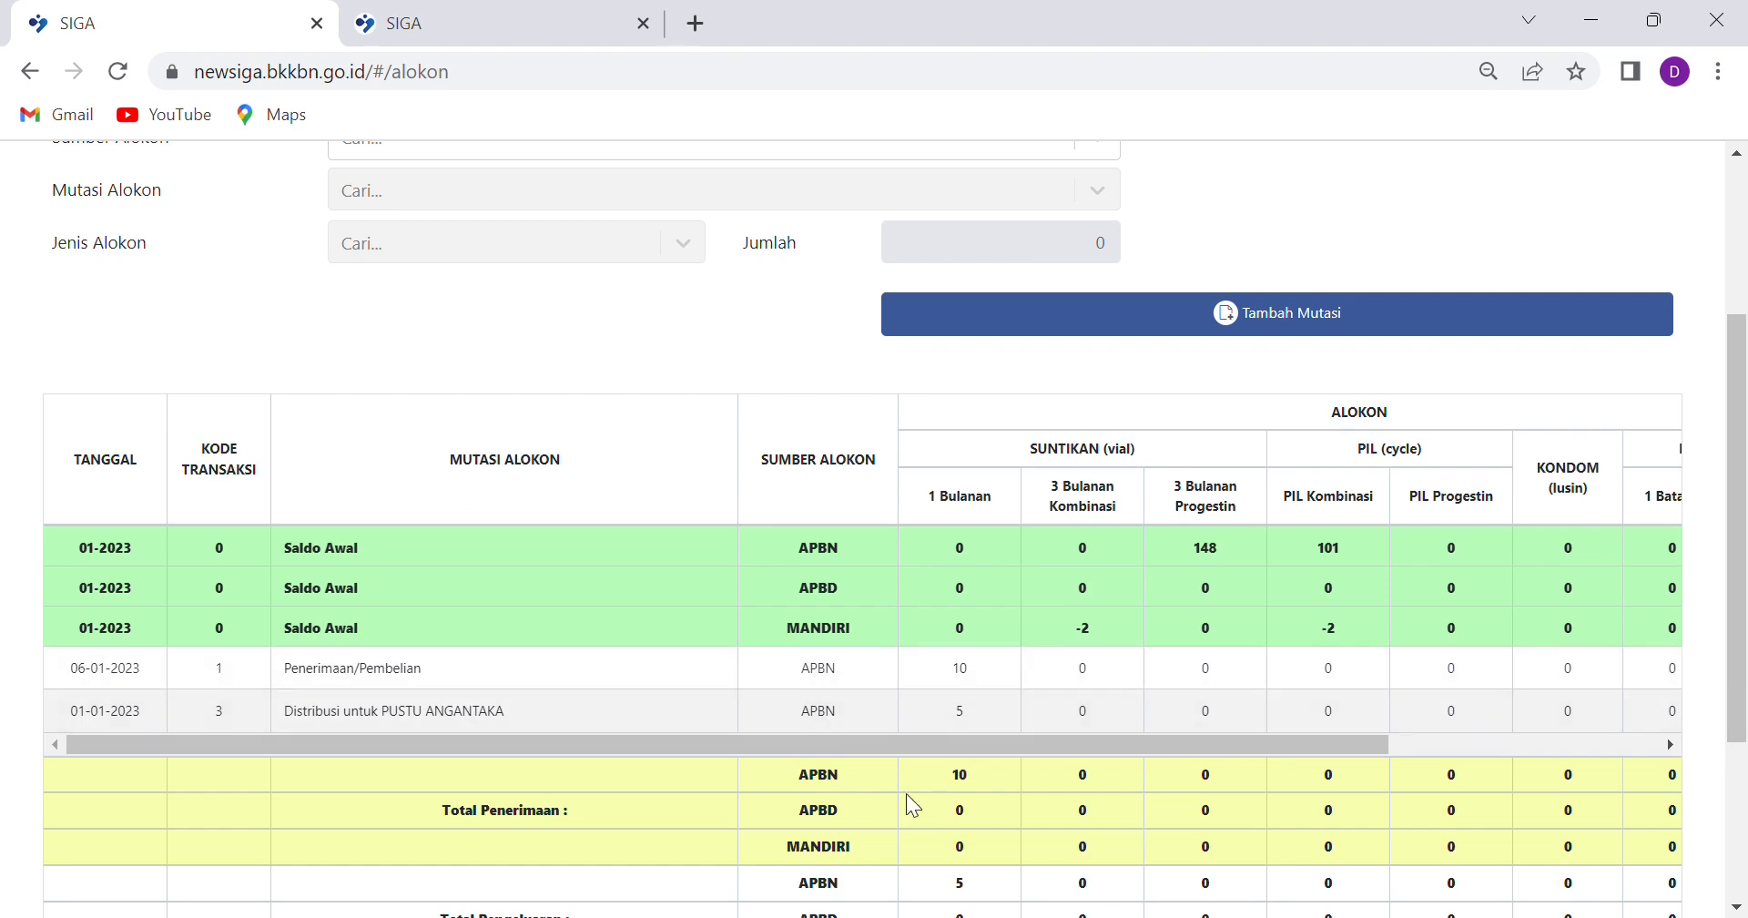
Review the Data Mutasi table entries before moving on
{"action": "scroll", "coordinate": [905, 794], "scroll_direction": "down", "scroll_amount": 3}
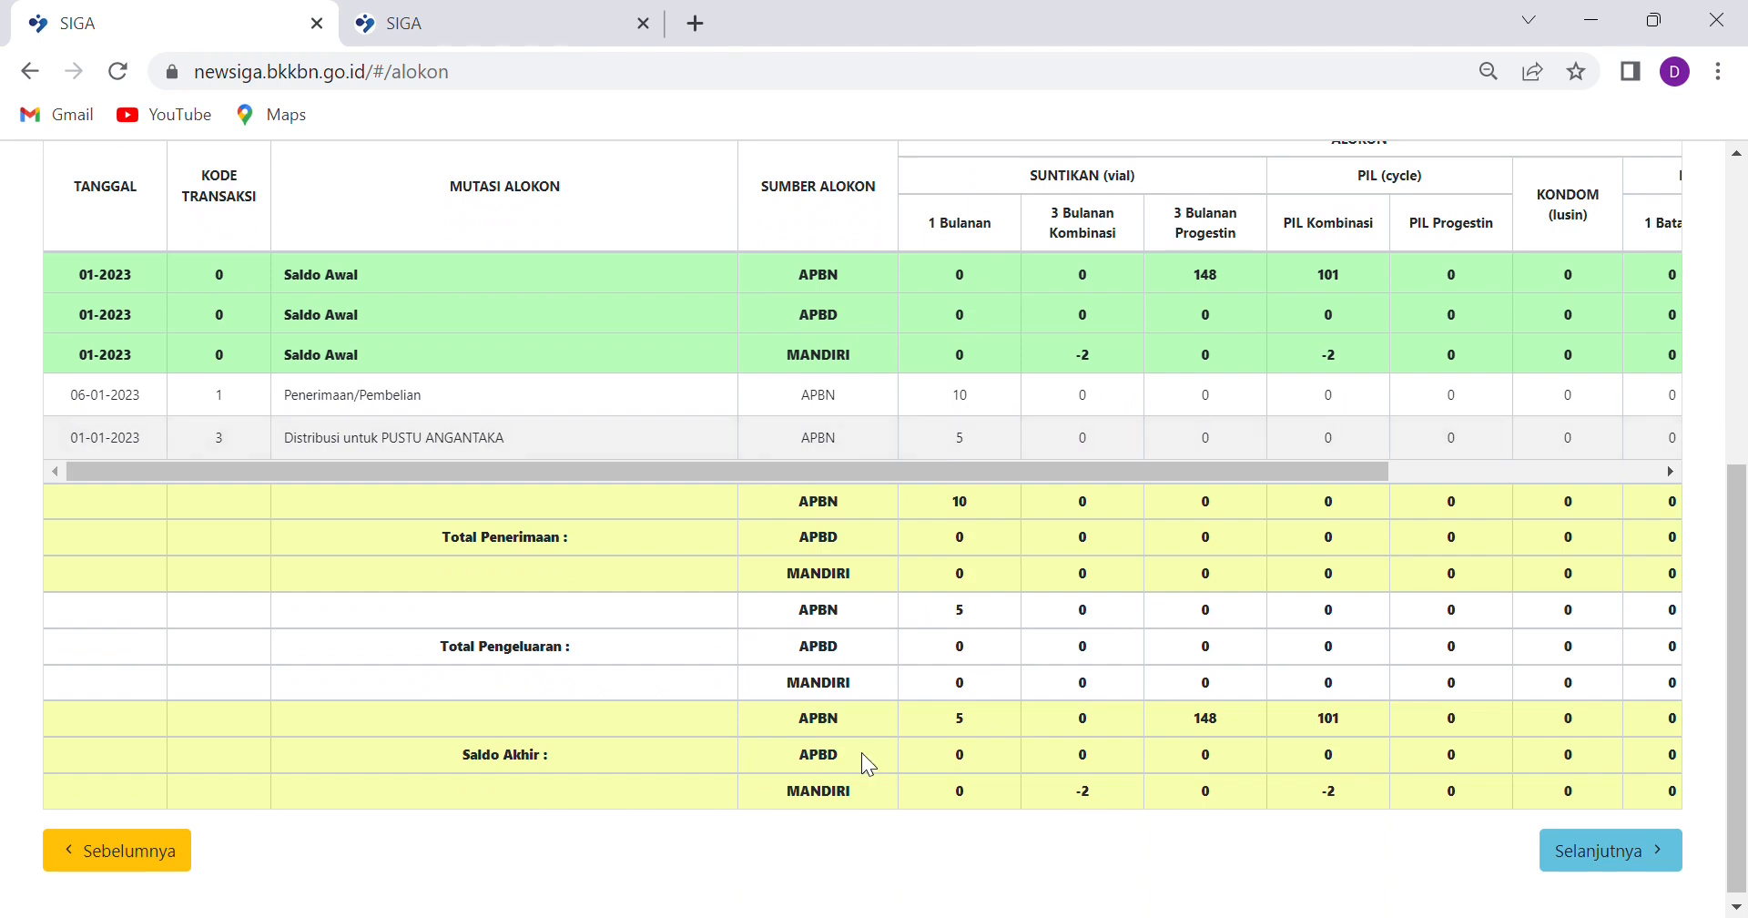
{"action": "scroll", "coordinate": [967, 355], "scroll_direction": "up", "scroll_amount": 3}
{"action": "scroll", "coordinate": [987, 664], "scroll_direction": "up", "scroll_amount": 2}
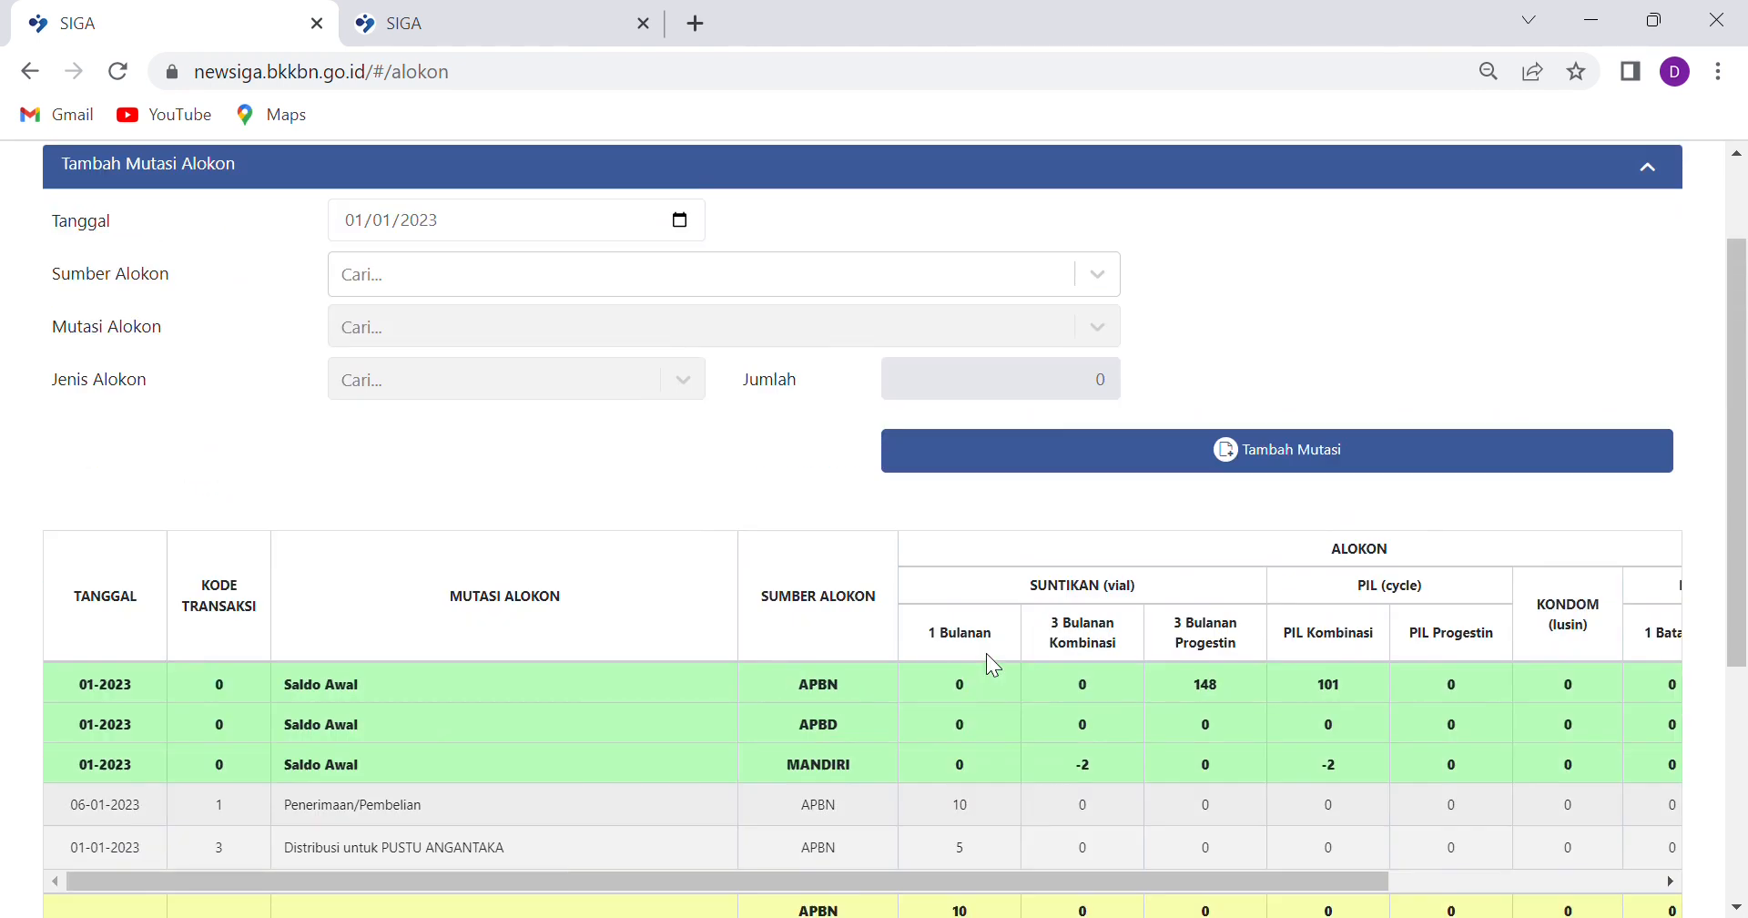
{"action": "scroll", "coordinate": [1117, 533], "scroll_direction": "down", "scroll_amount": 5}
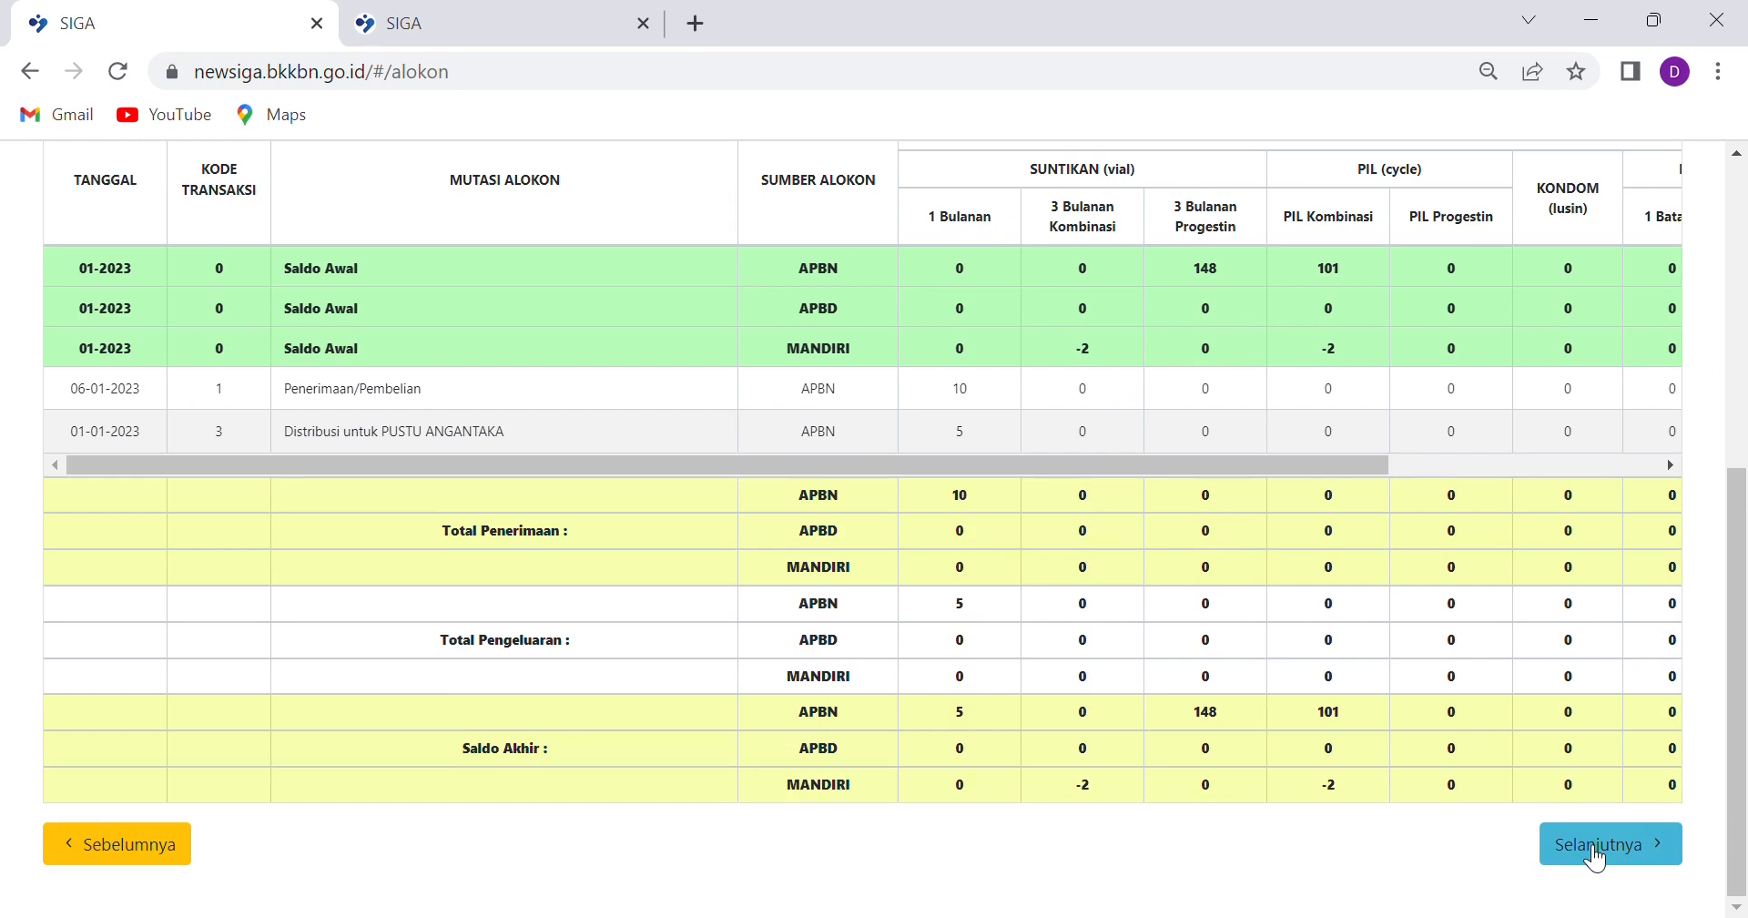
{"action": "left_click", "coordinate": [1594, 857]}
{"action": "scroll", "coordinate": [520, 390], "scroll_direction": "up", "scroll_amount": 5}
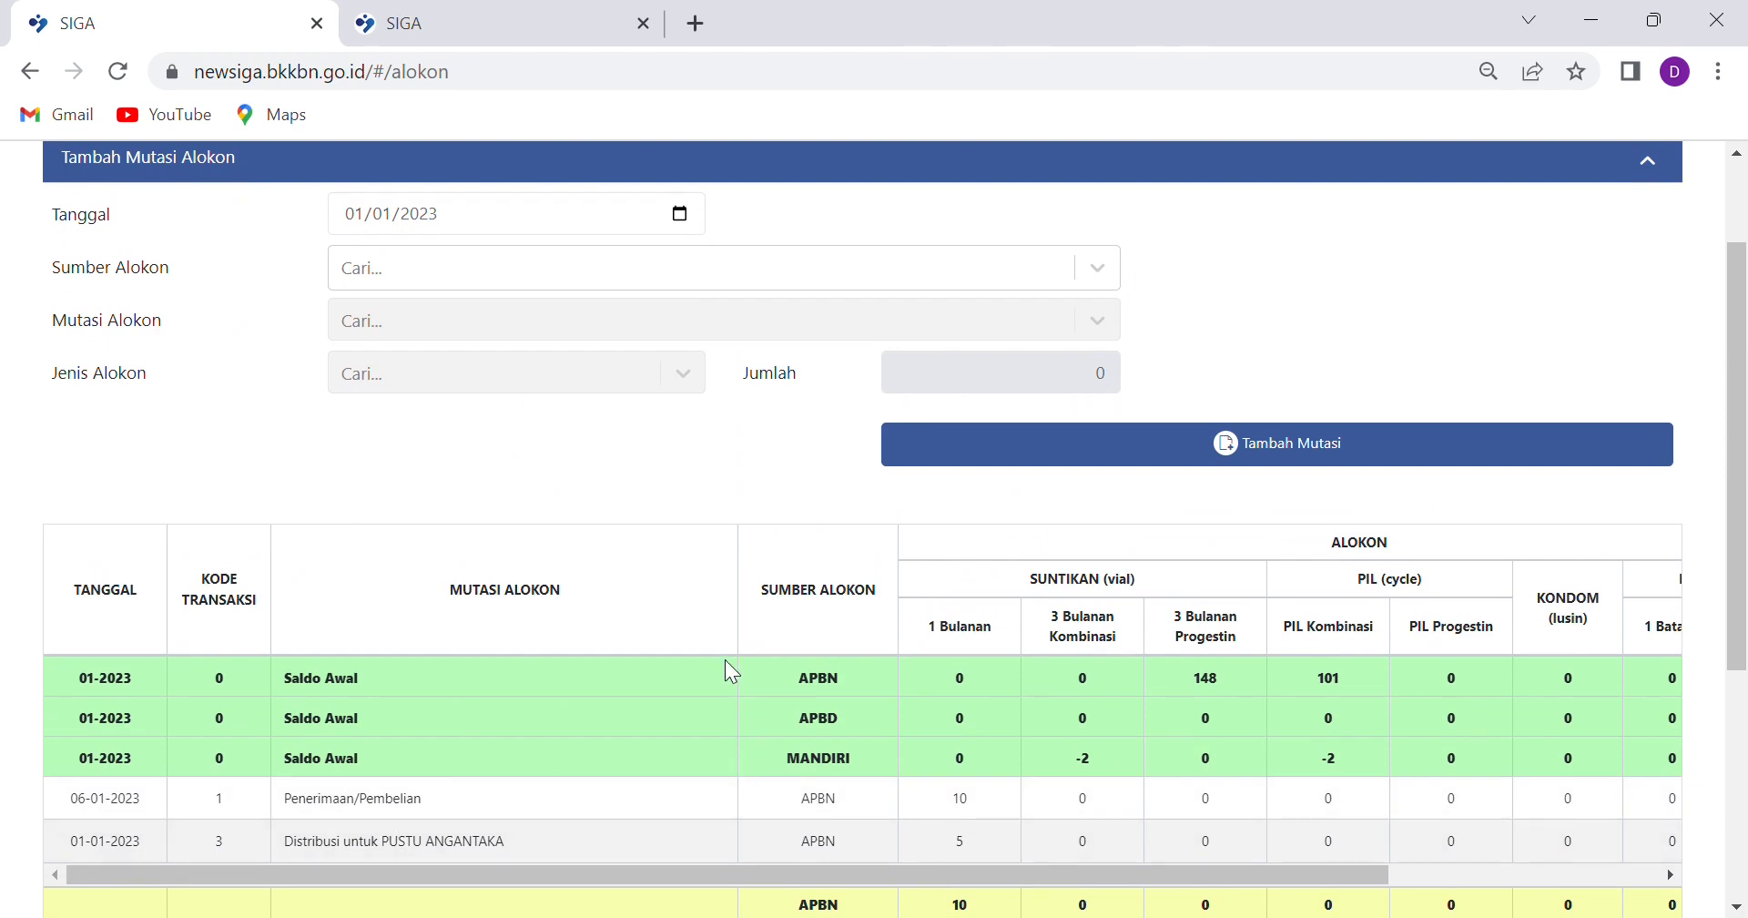
{"action": "scroll", "coordinate": [725, 660], "scroll_direction": "down", "scroll_amount": 5}
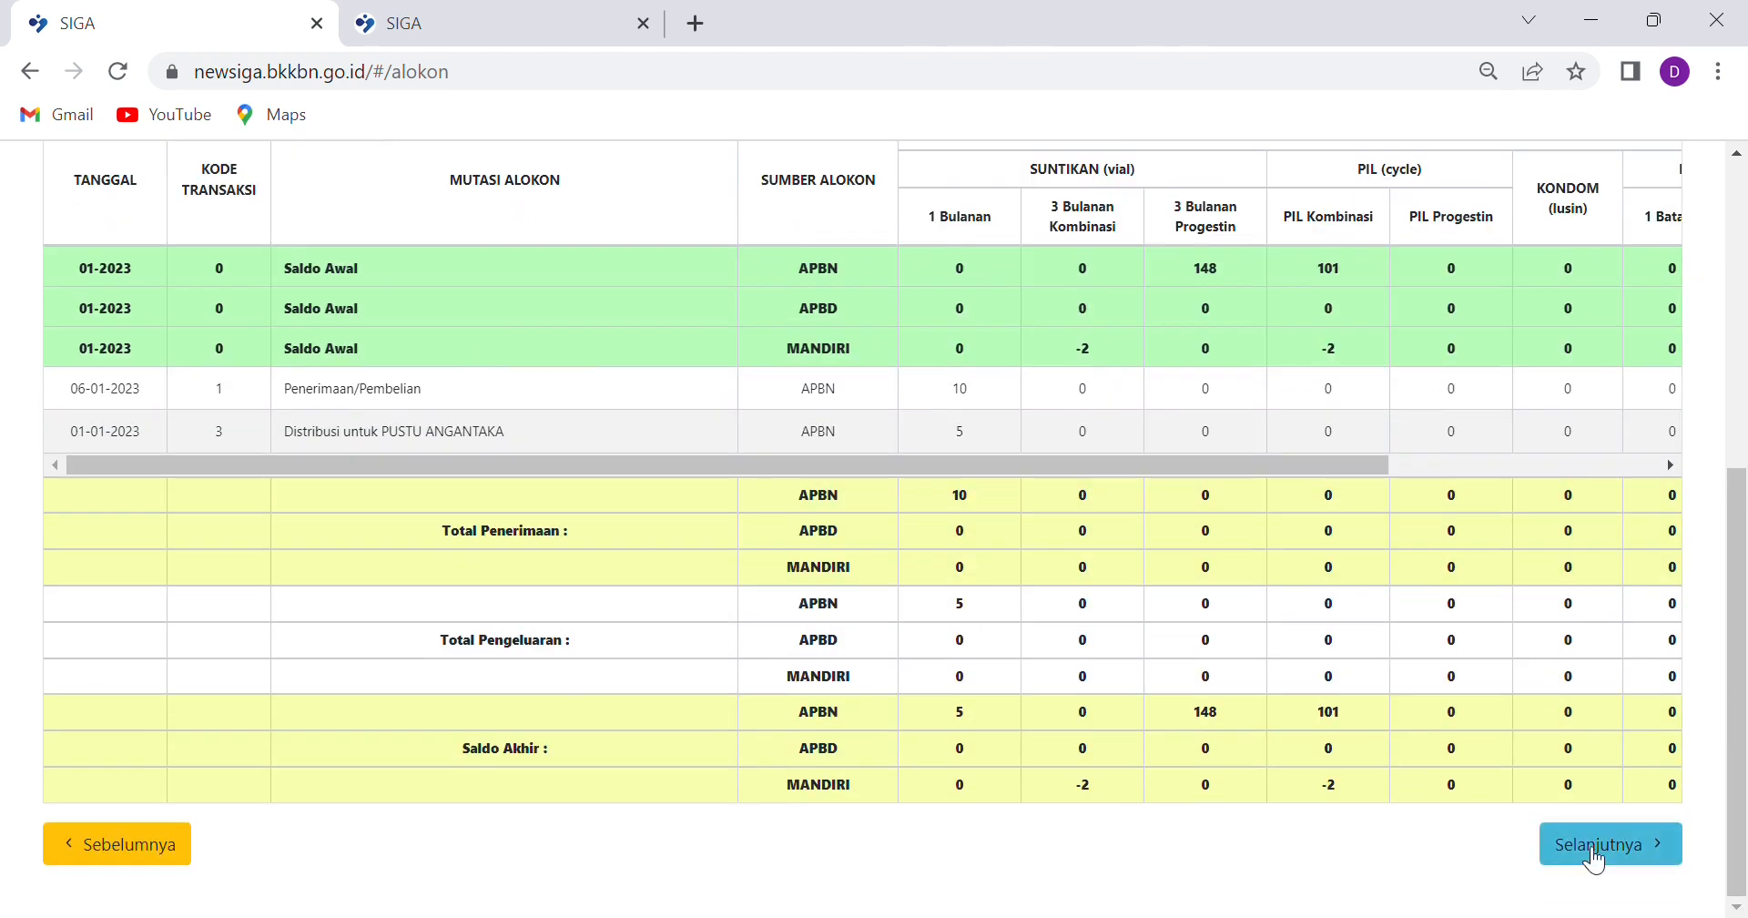
{"action": "scroll", "coordinate": [602, 373], "scroll_direction": "up", "scroll_amount": 3}
{"action": "scroll", "coordinate": [603, 373], "scroll_direction": "up", "scroll_amount": 1}
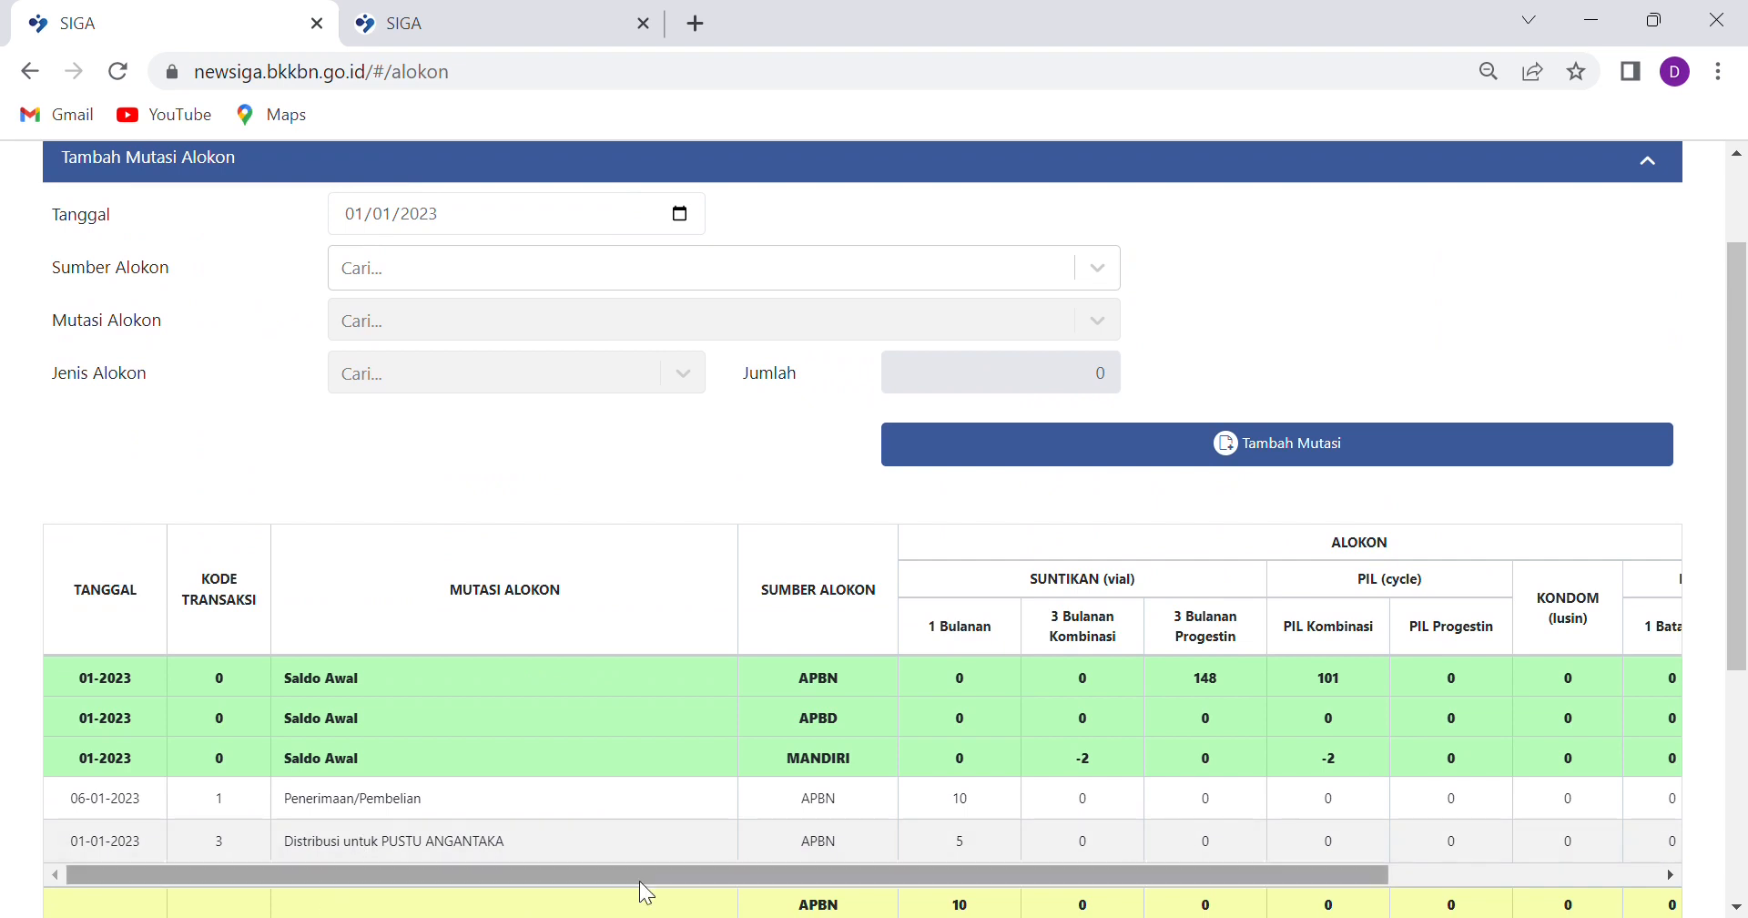
{"action": "scroll", "coordinate": [1041, 628], "scroll_direction": "down", "scroll_amount": 5}
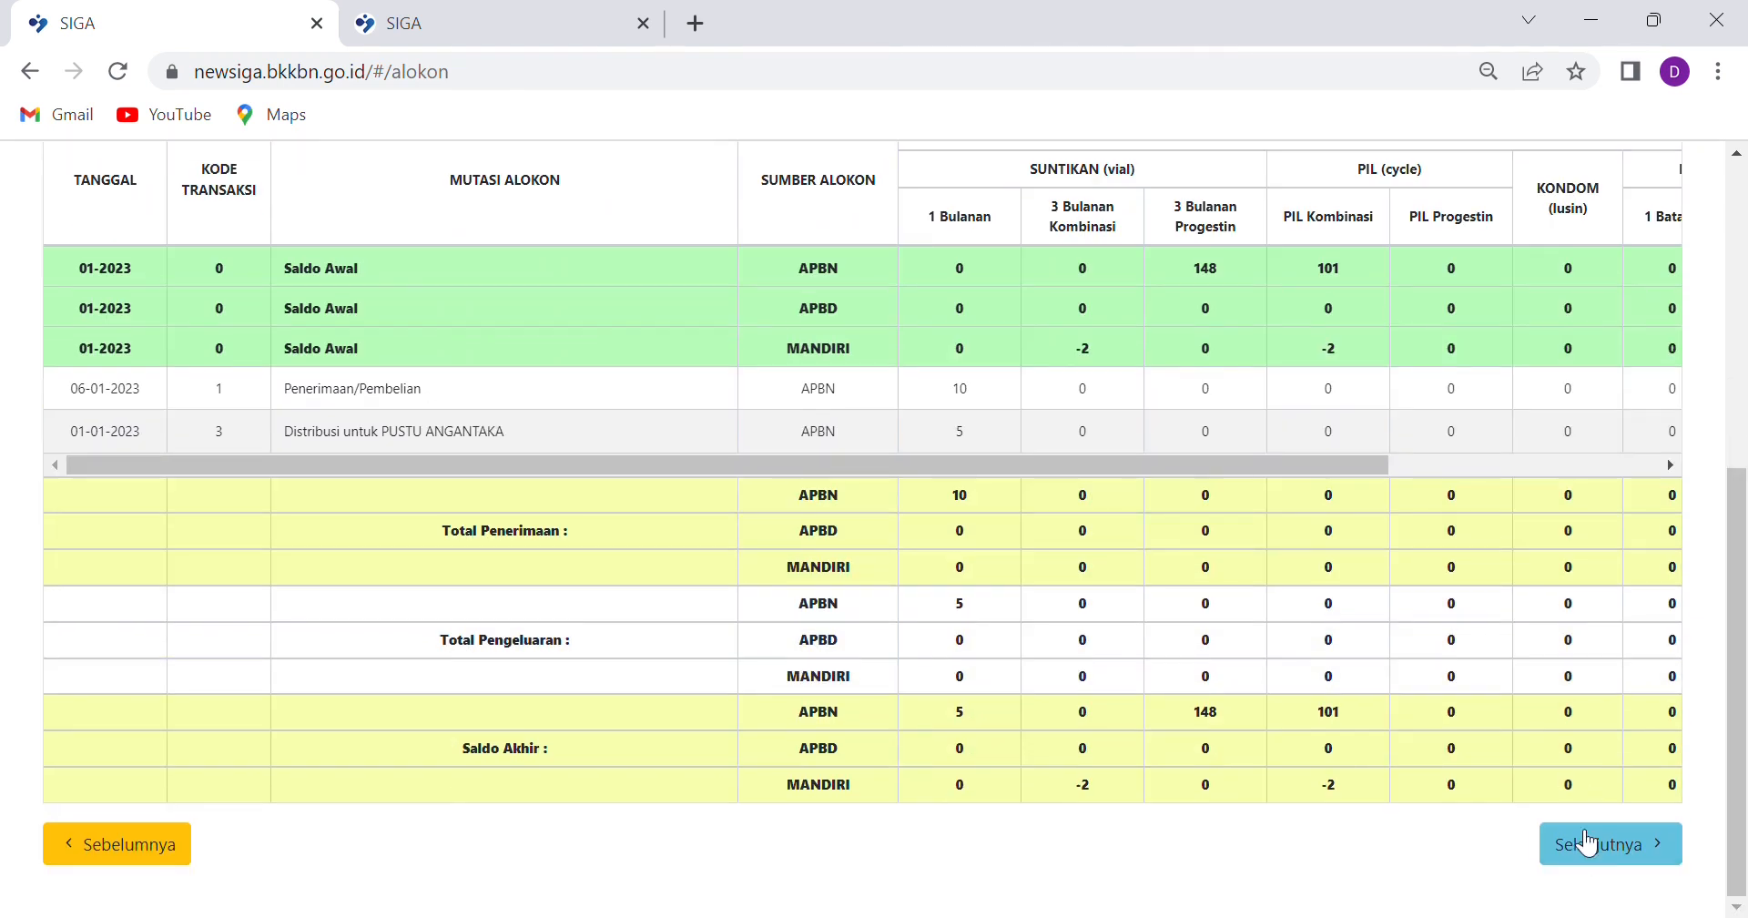
{"action": "left_click_drag", "start_coordinate": [1279, 469], "coordinate": [1638, 462]}
Save the stock-movement report at the signature step and acknowledge the success message
{"action": "left_click", "coordinate": [1679, 855]}
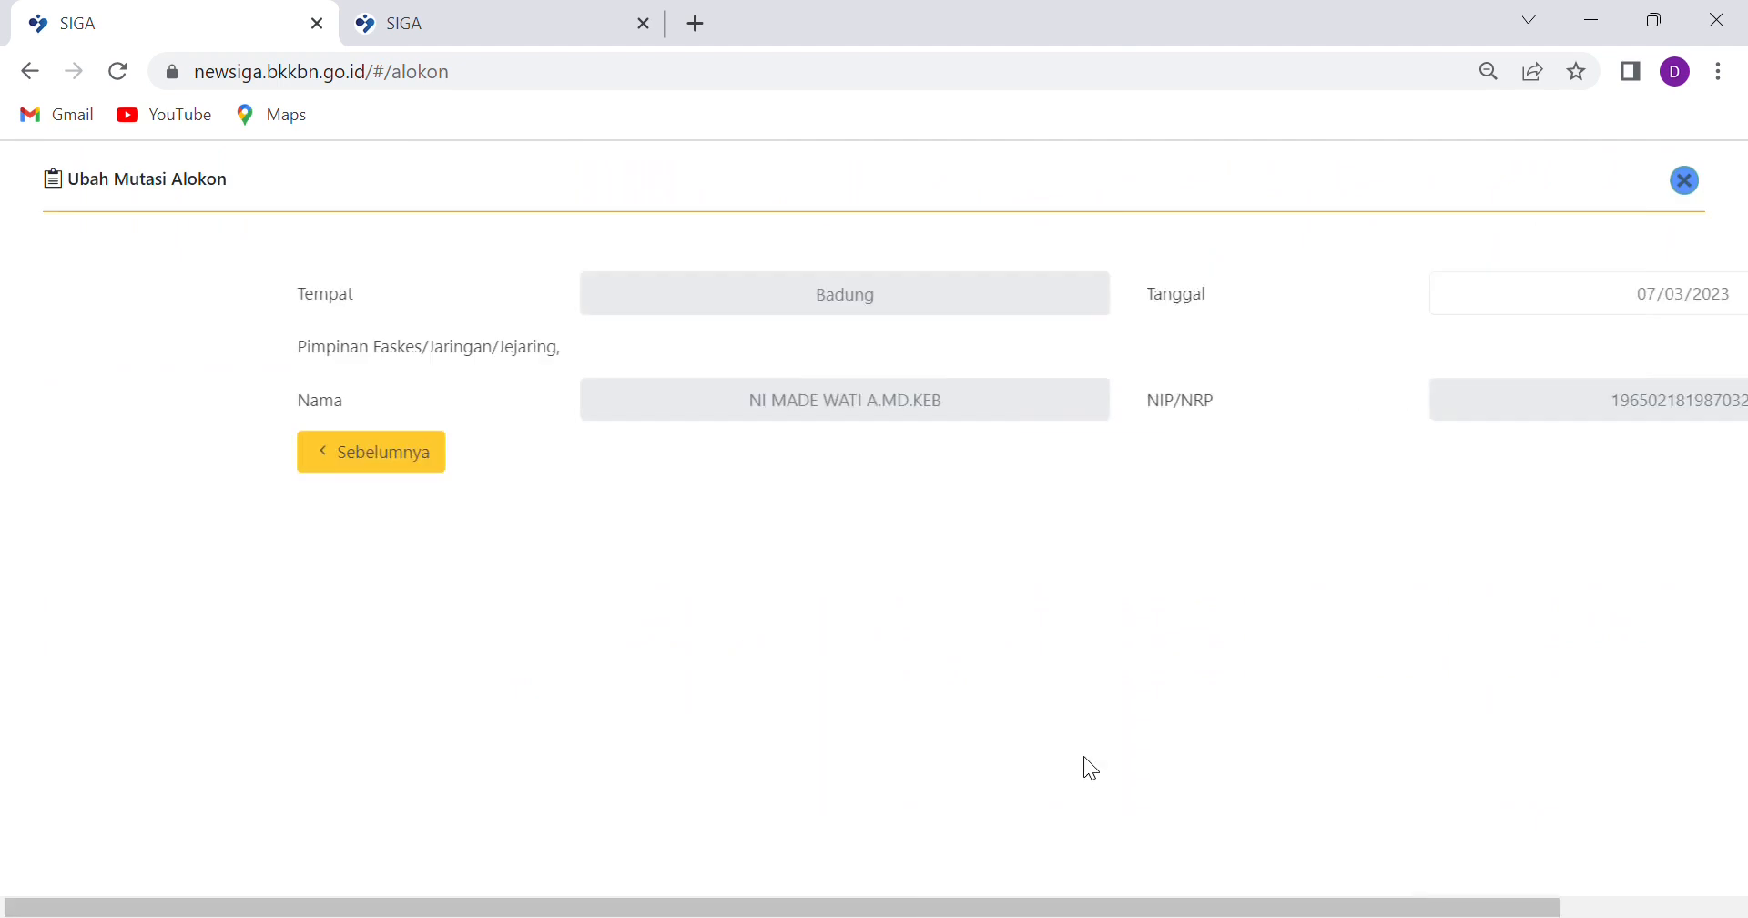
{"action": "left_click", "coordinate": [1655, 452]}
{"action": "left_click", "coordinate": [835, 629]}
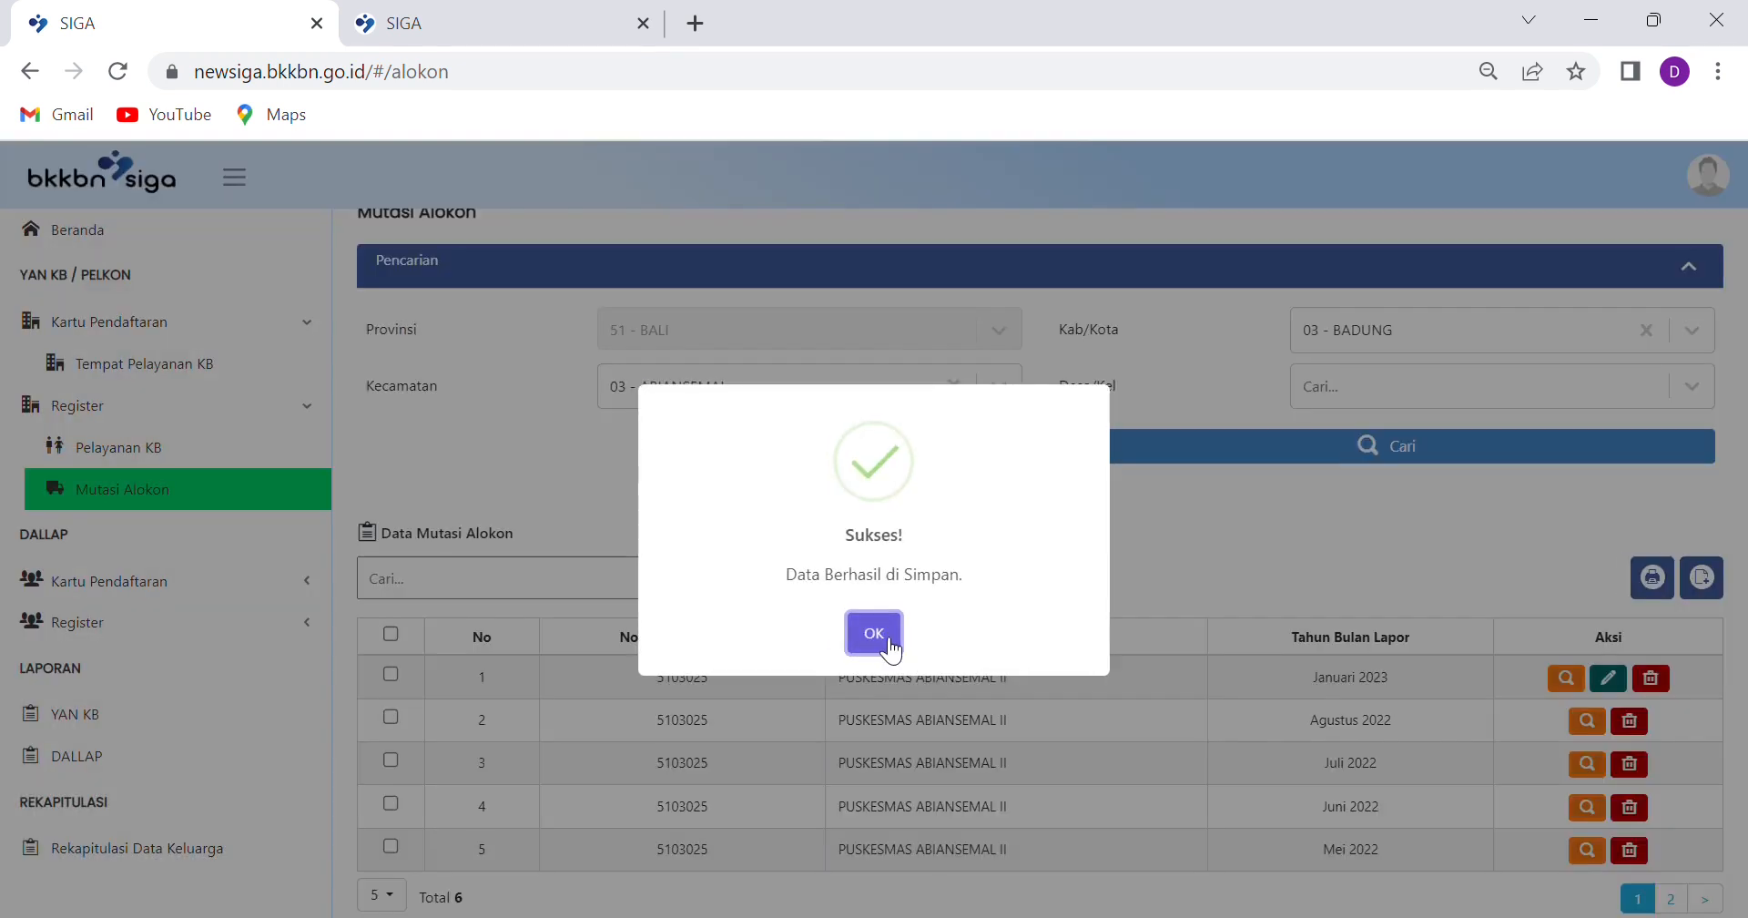
{"action": "left_click", "coordinate": [888, 642]}
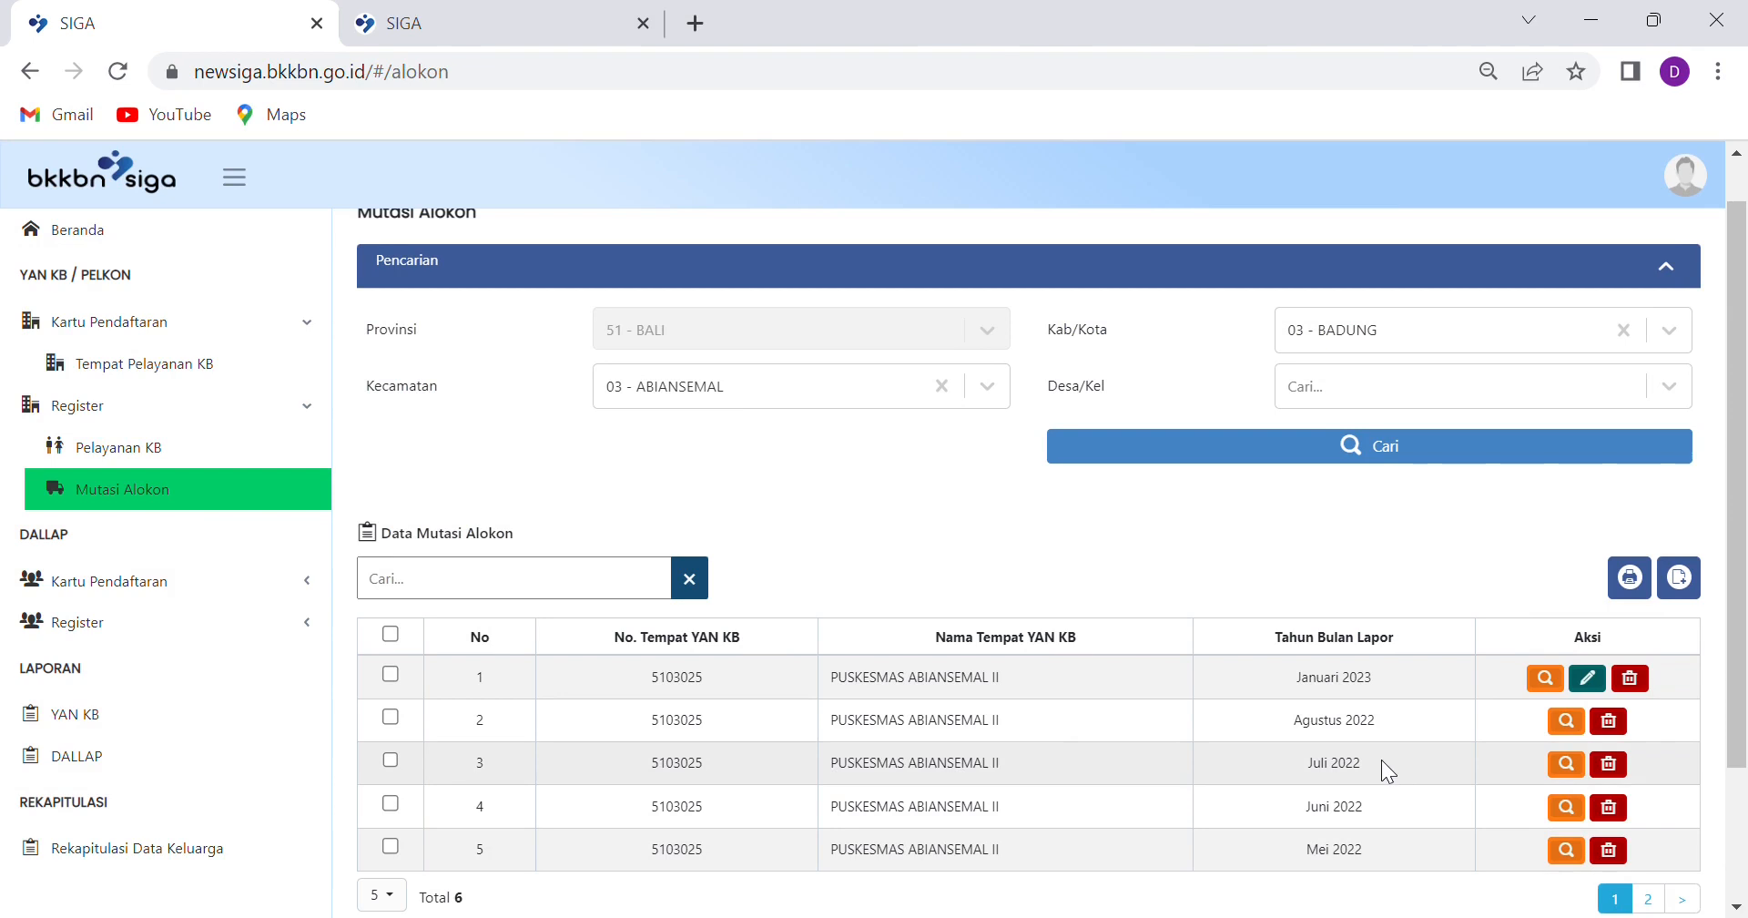
In the second tab, reload Mutasi Alokon and search facilities in BADUNG, ABIANSEMAL
{"action": "left_click", "coordinate": [497, 20]}
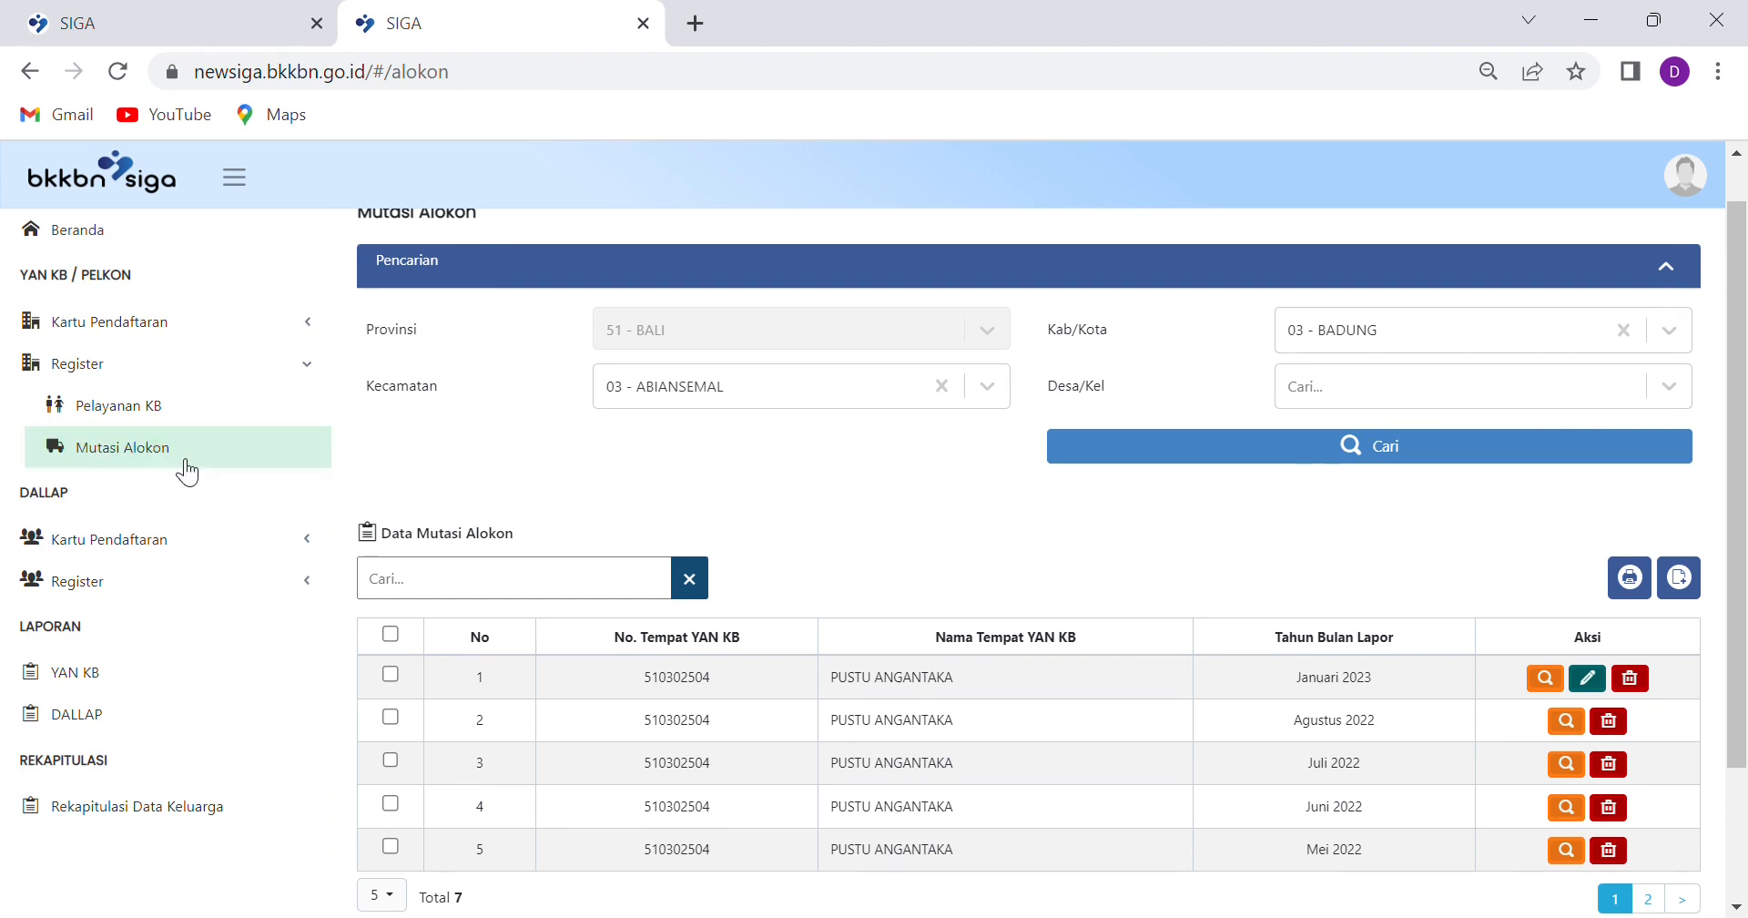
{"action": "left_click", "coordinate": [138, 410]}
{"action": "left_click", "coordinate": [139, 447]}
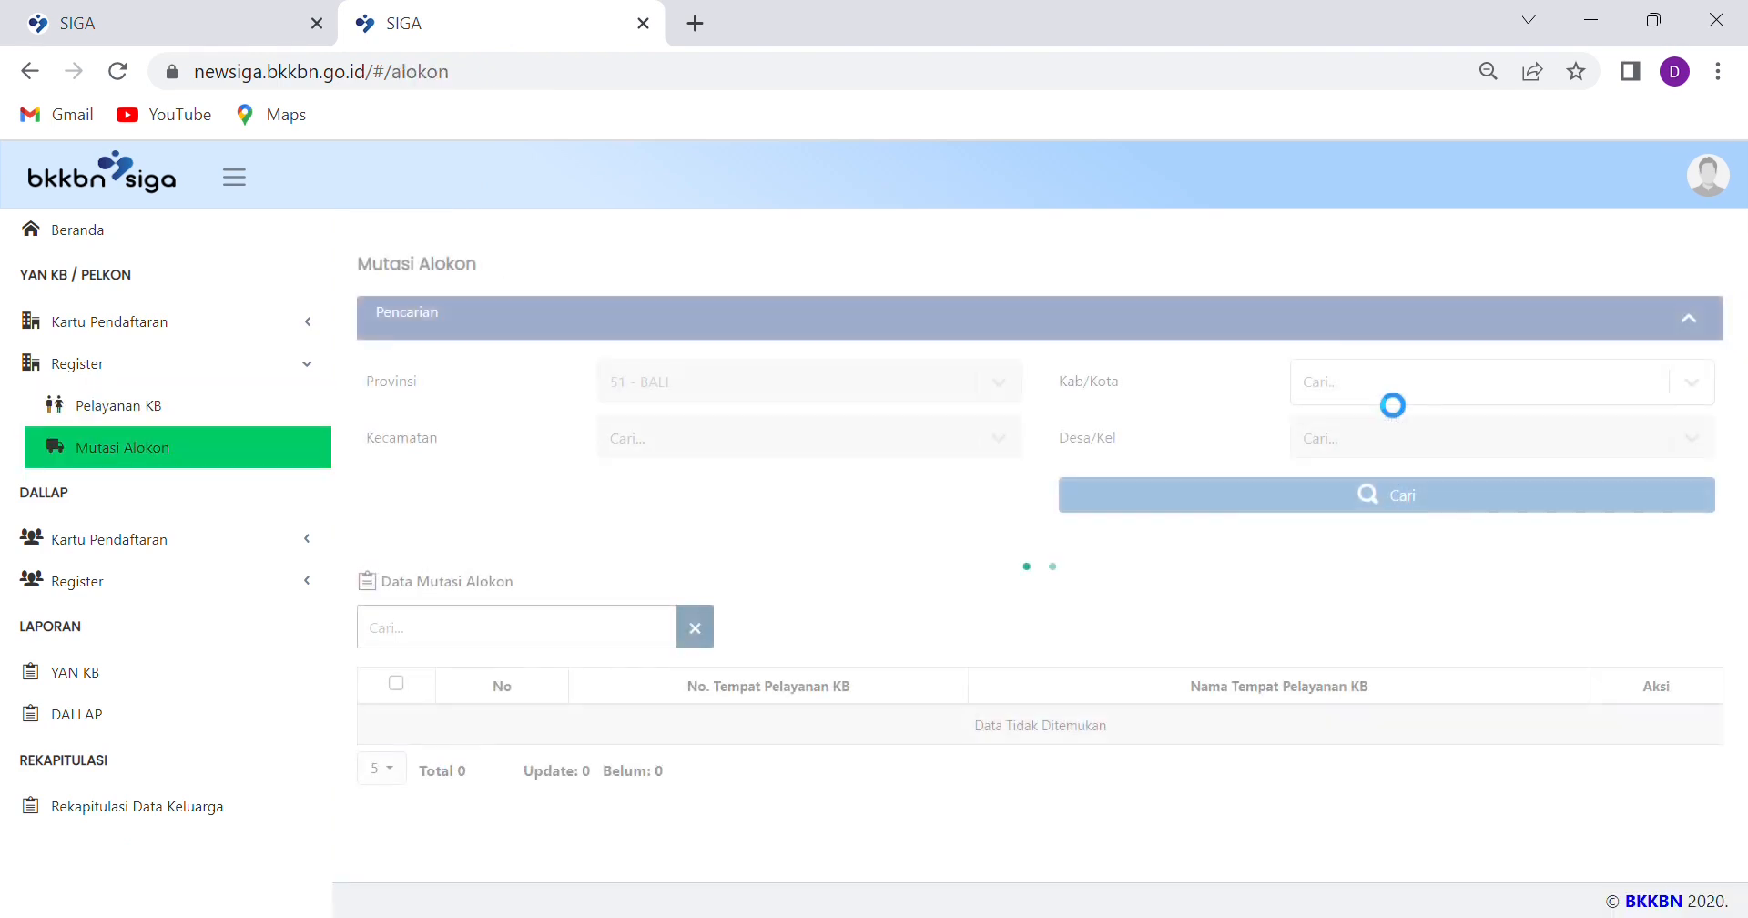
{"action": "left_click", "coordinate": [1373, 385]}
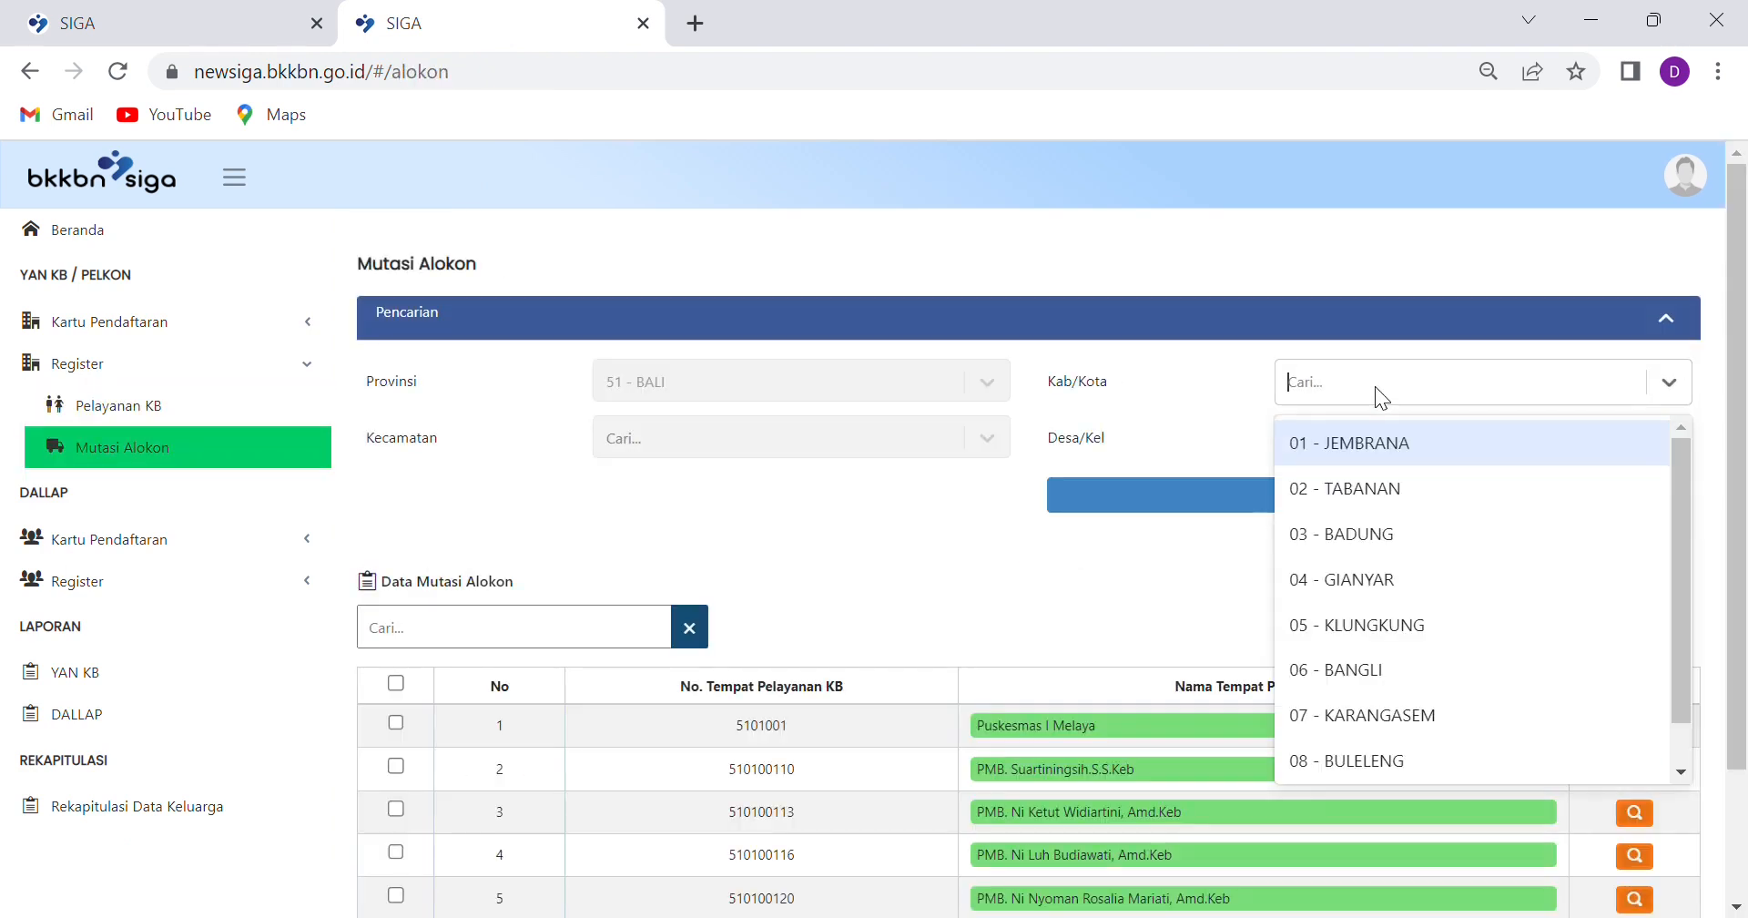
{"action": "left_click", "coordinate": [1352, 531]}
{"action": "left_click", "coordinate": [938, 433]}
{"action": "left_click", "coordinate": [657, 589]}
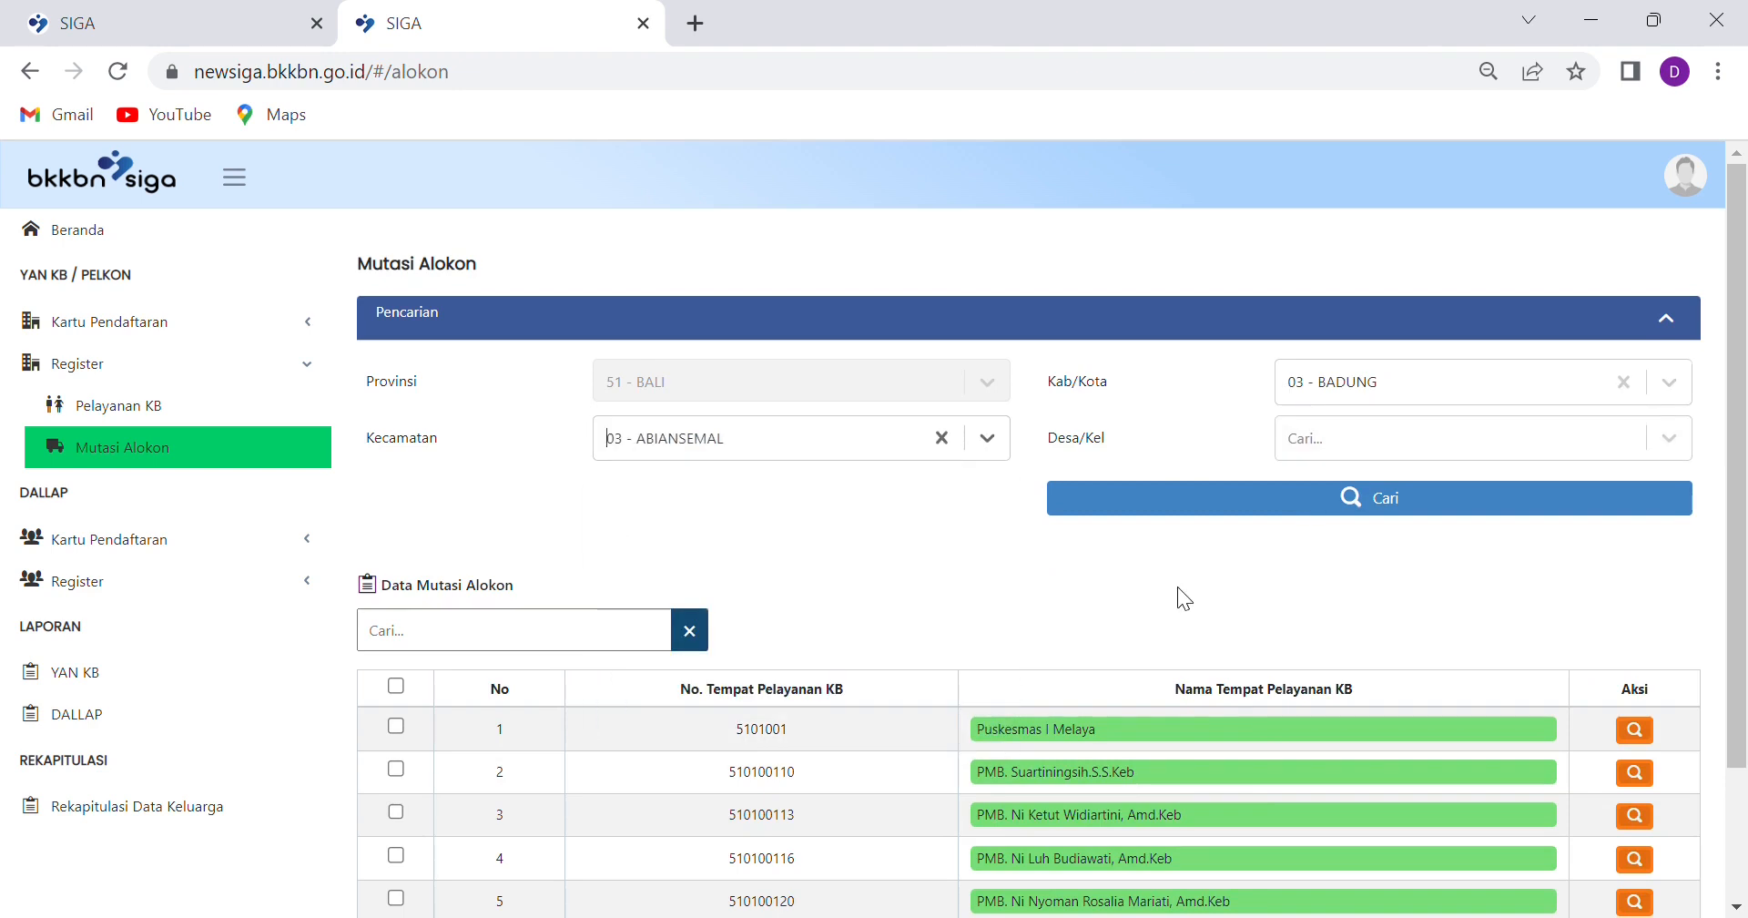
{"action": "left_click", "coordinate": [1248, 508]}
Filter the facility table by 'anga' and open PUSTU ANGANTAKA's monthly report list
{"action": "left_click", "coordinate": [537, 638]}
{"action": "type", "text": "anga"}
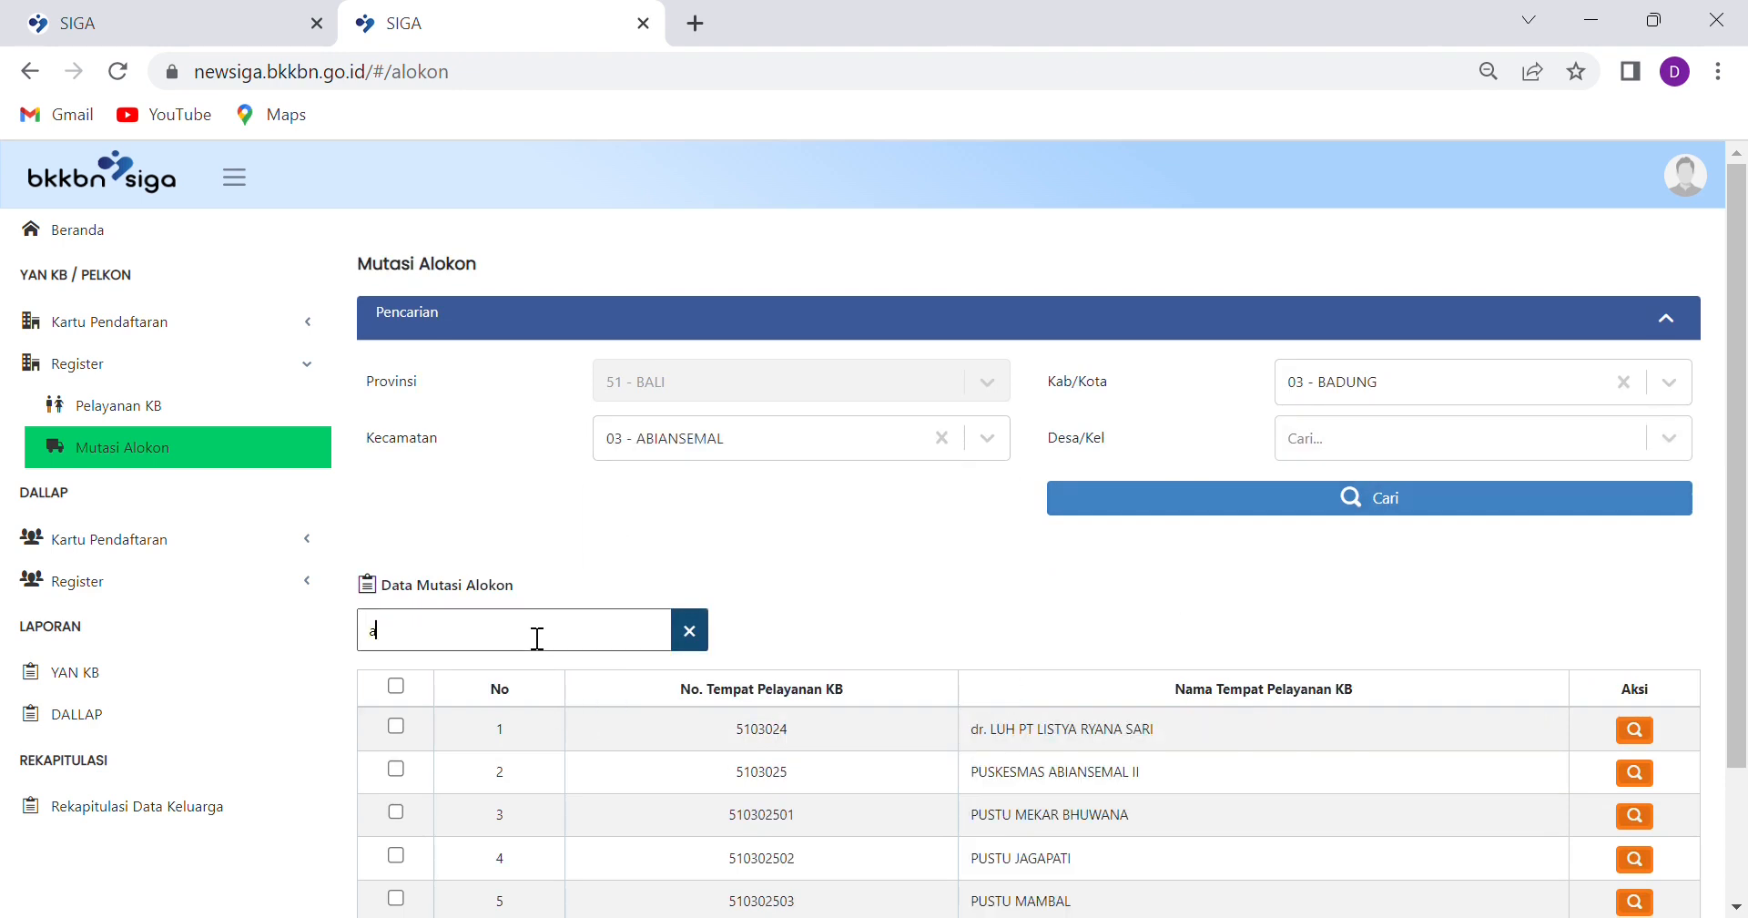
{"action": "left_click", "coordinate": [1656, 729]}
{"action": "scroll", "coordinate": [1080, 766], "scroll_direction": "down", "scroll_amount": 1}
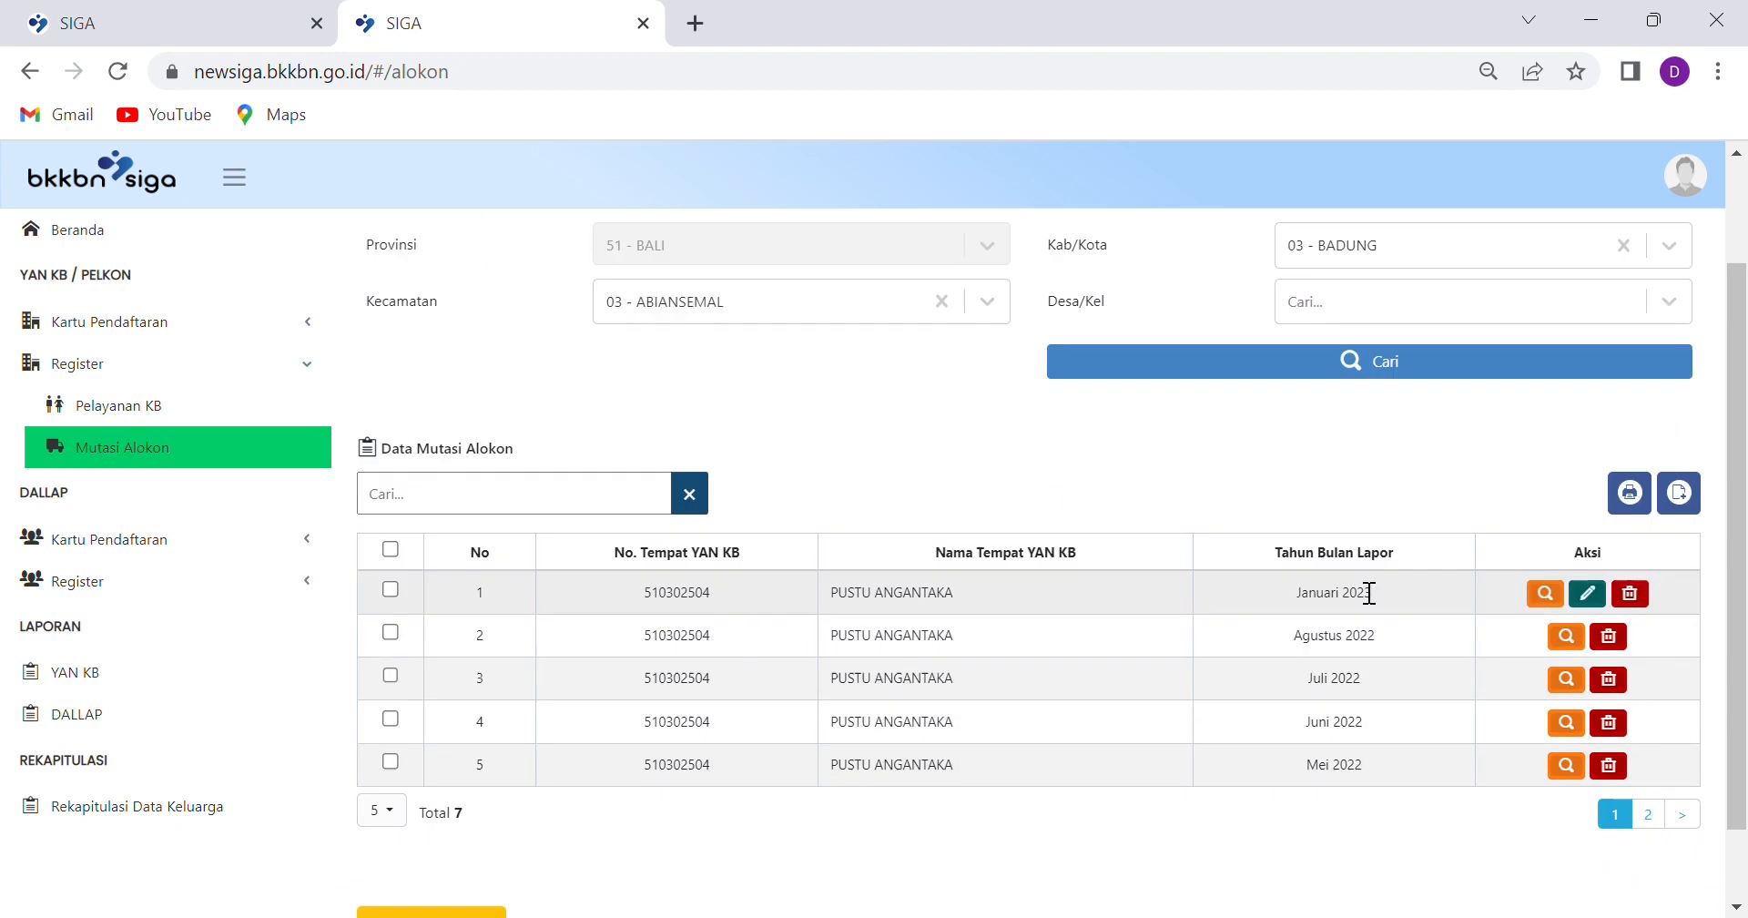
Check PUSTU ANGANTAKA's January 2023 detail showing 5 Suntikan 1 Bulanan received, then return to the first tab
{"action": "left_click", "coordinate": [1545, 594]}
{"action": "scroll", "coordinate": [583, 519], "scroll_direction": "down", "scroll_amount": 3}
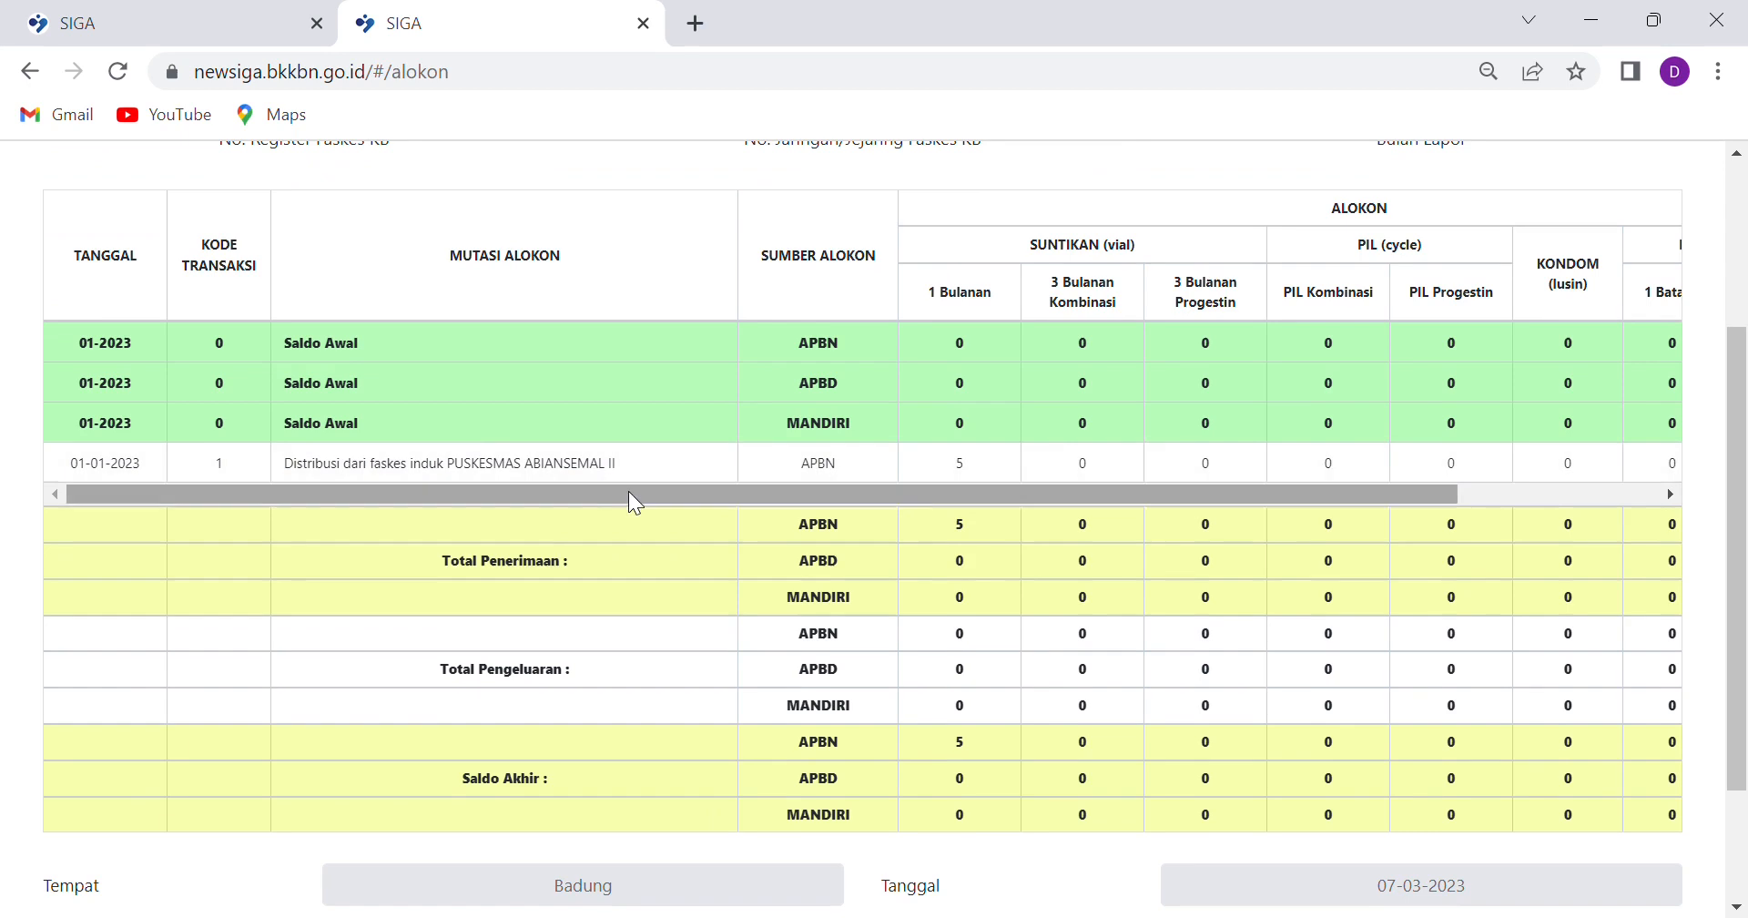
{"action": "scroll", "coordinate": [610, 510], "scroll_direction": "up", "scroll_amount": 2}
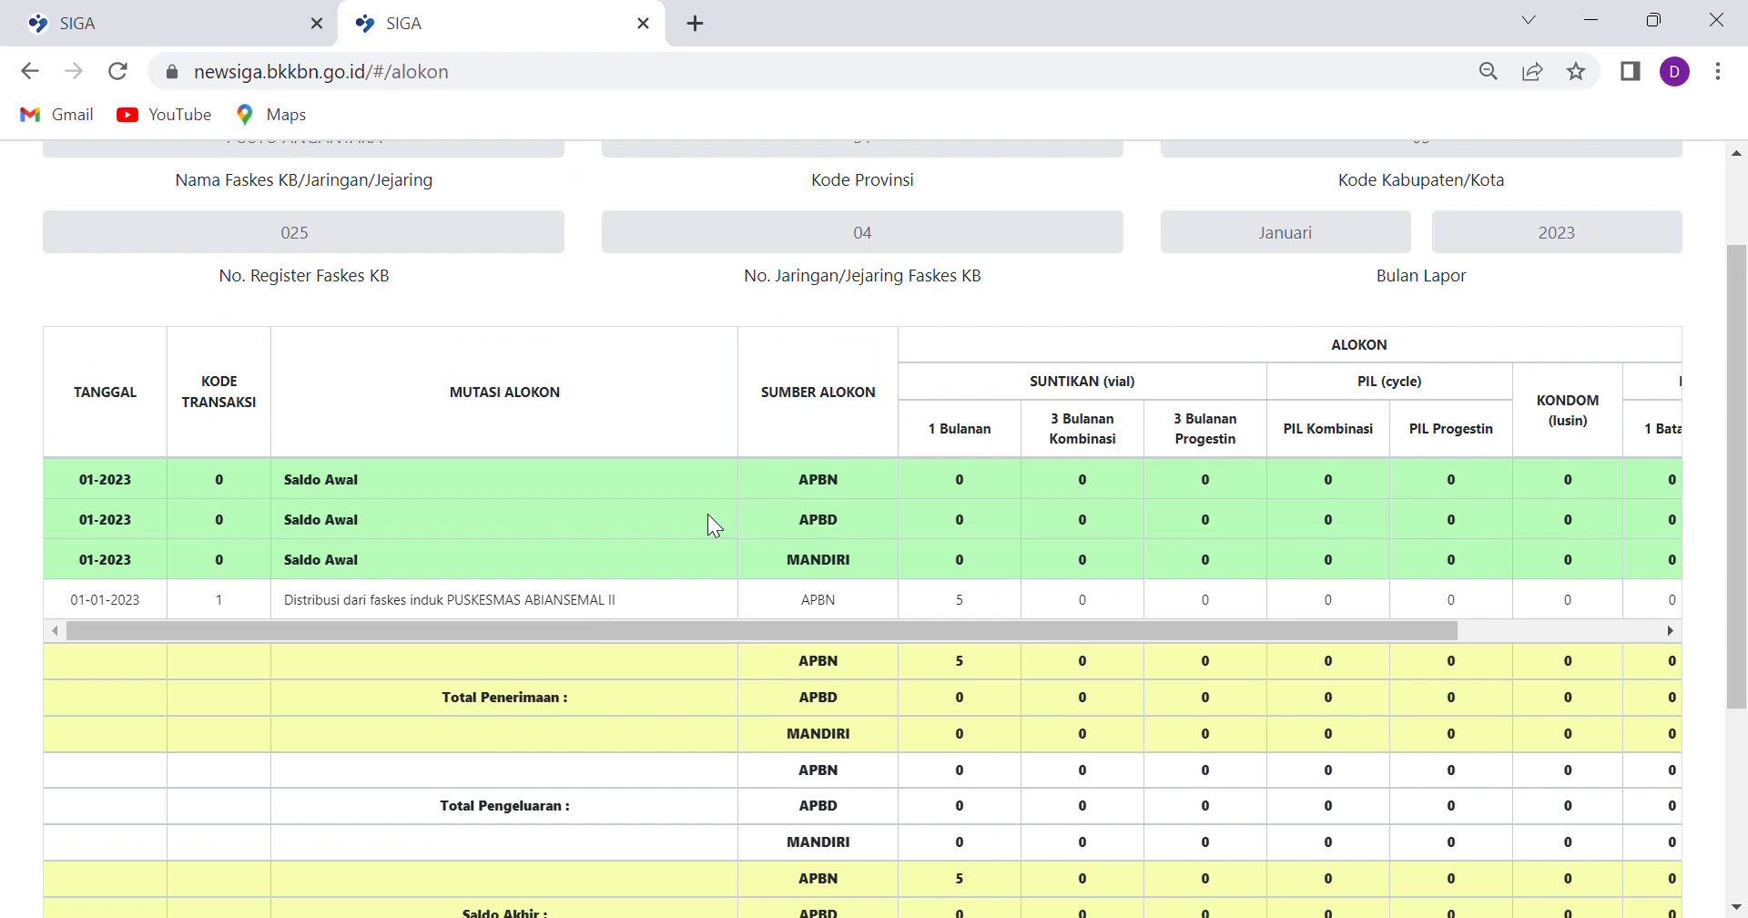
{"action": "left_click_drag", "start_coordinate": [601, 617], "coordinate": [506, 589]}
{"action": "left_click", "coordinate": [951, 590]}
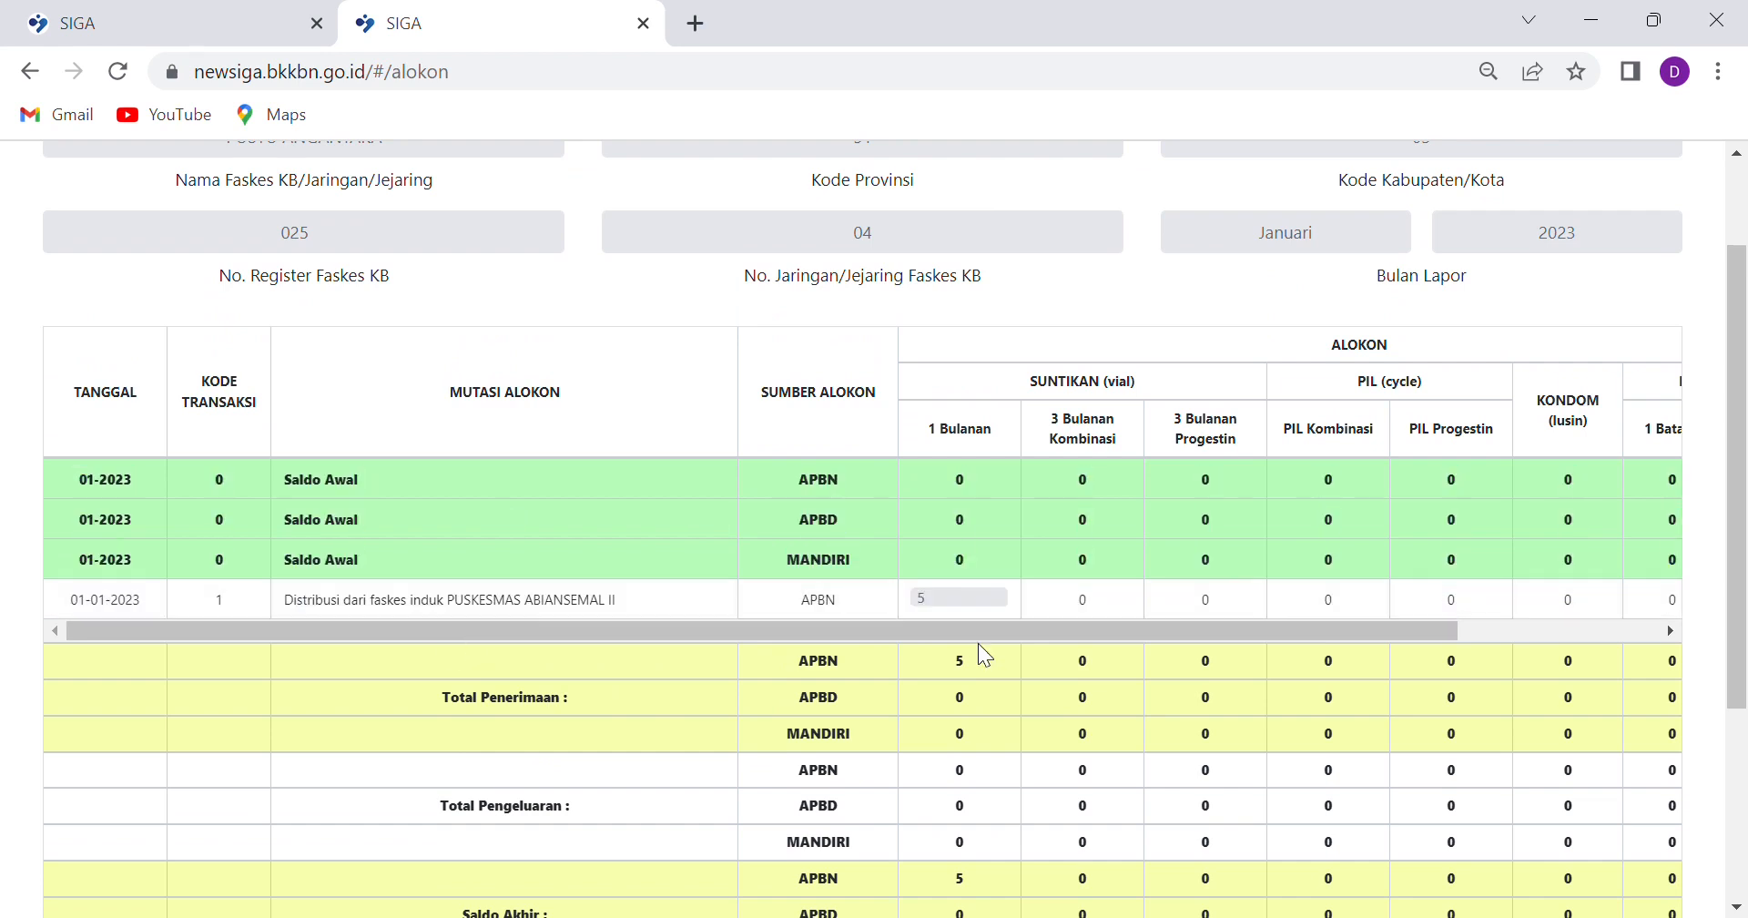
{"action": "scroll", "coordinate": [984, 719], "scroll_direction": "down", "scroll_amount": 3}
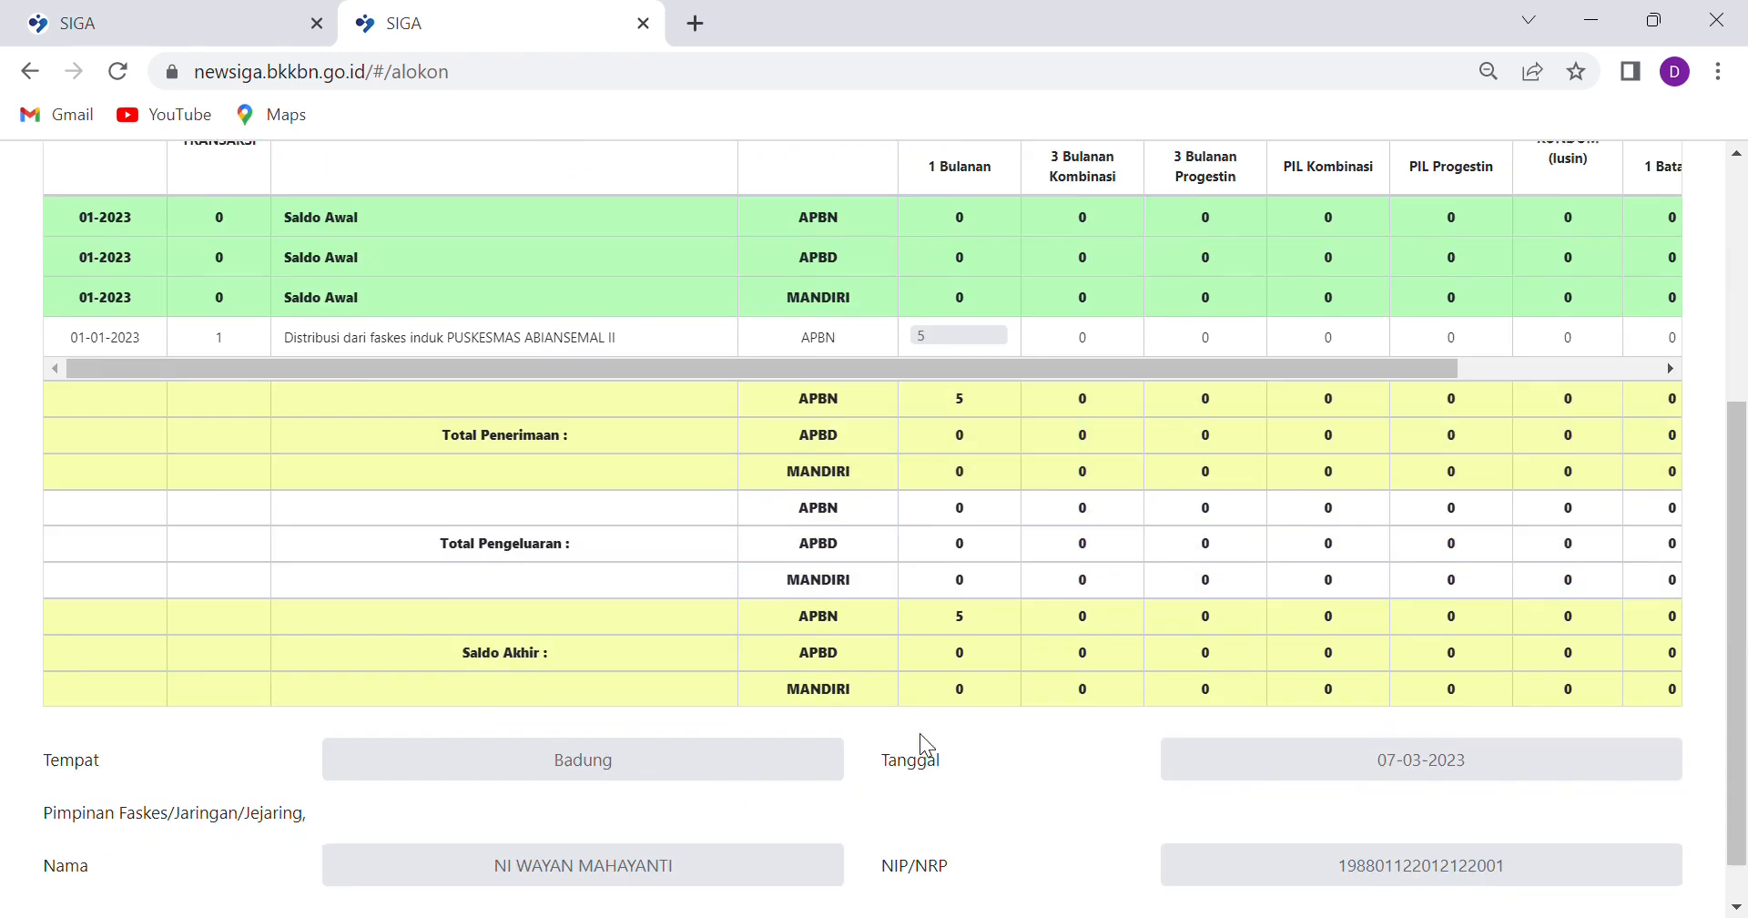
{"action": "scroll", "coordinate": [981, 615], "scroll_direction": "up", "scroll_amount": 5}
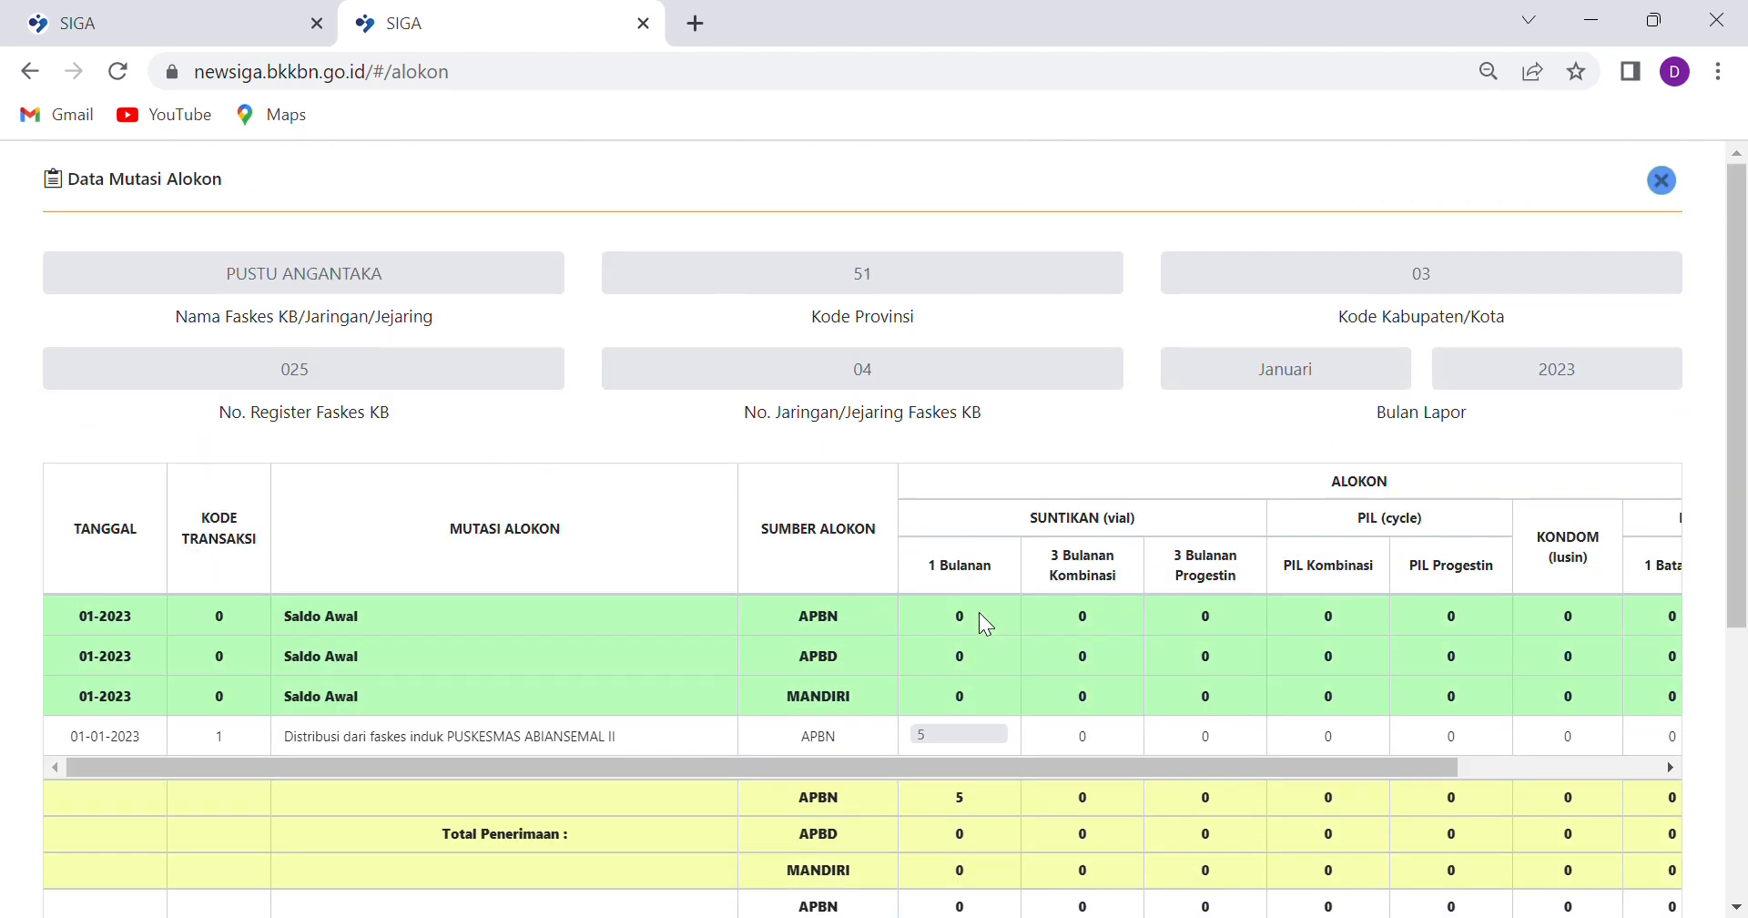
{"action": "scroll", "coordinate": [1089, 519], "scroll_direction": "down", "scroll_amount": 5}
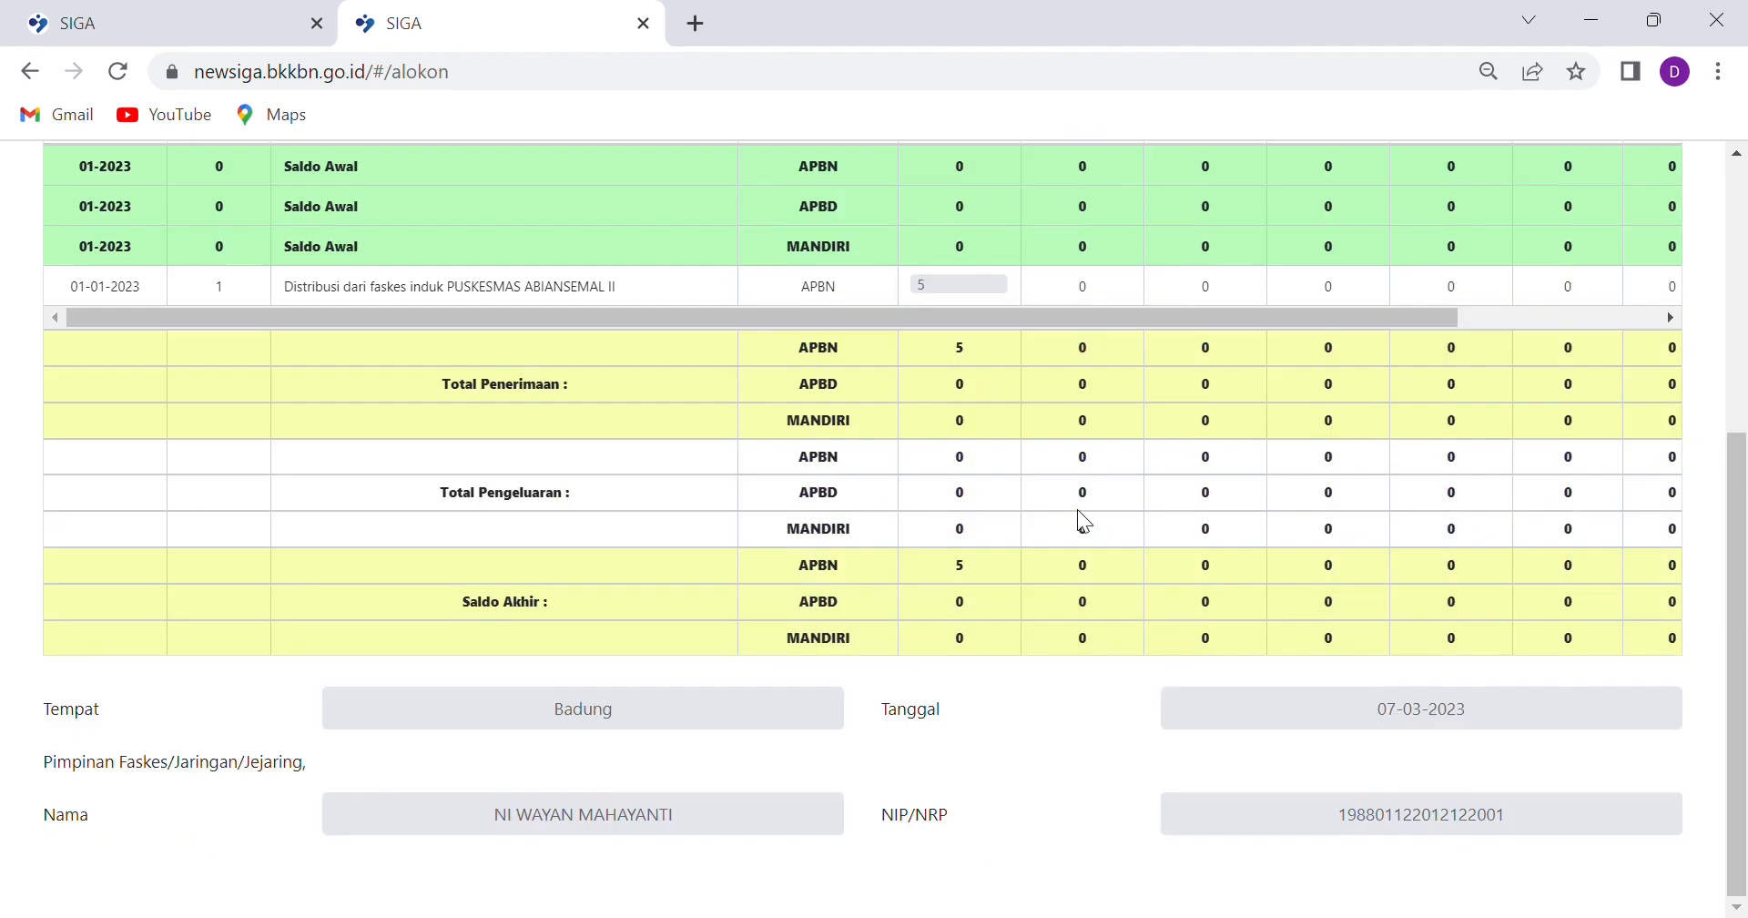
{"action": "scroll", "coordinate": [1083, 521], "scroll_direction": "up", "scroll_amount": 5}
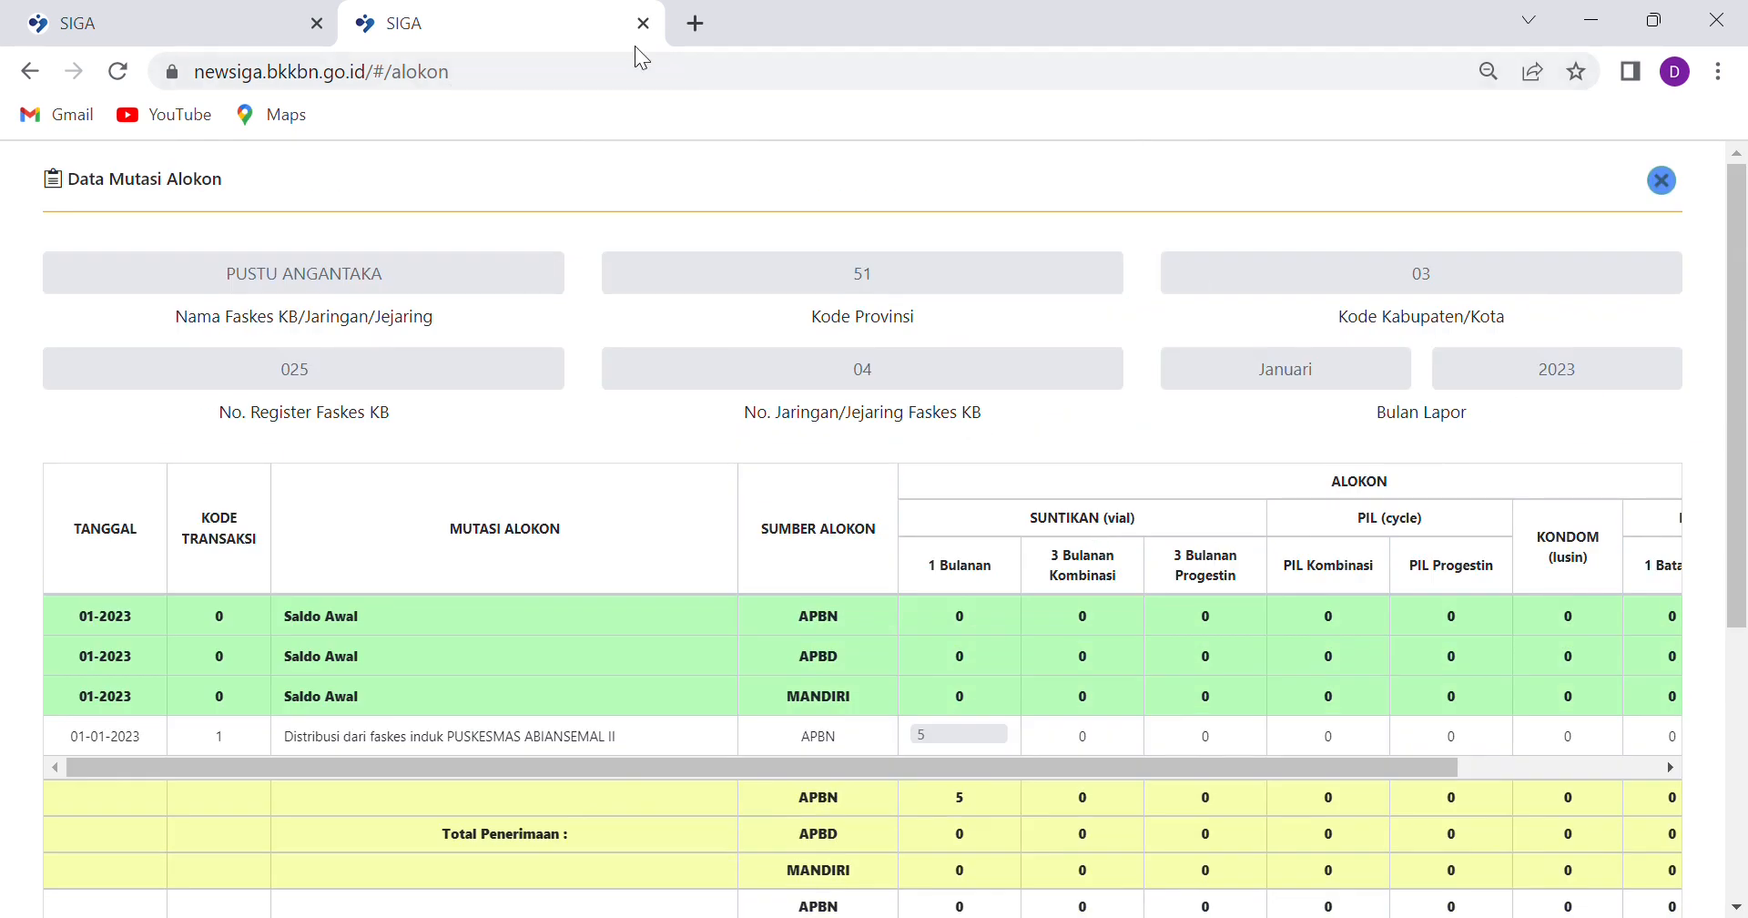
{"action": "left_click", "coordinate": [190, 14]}
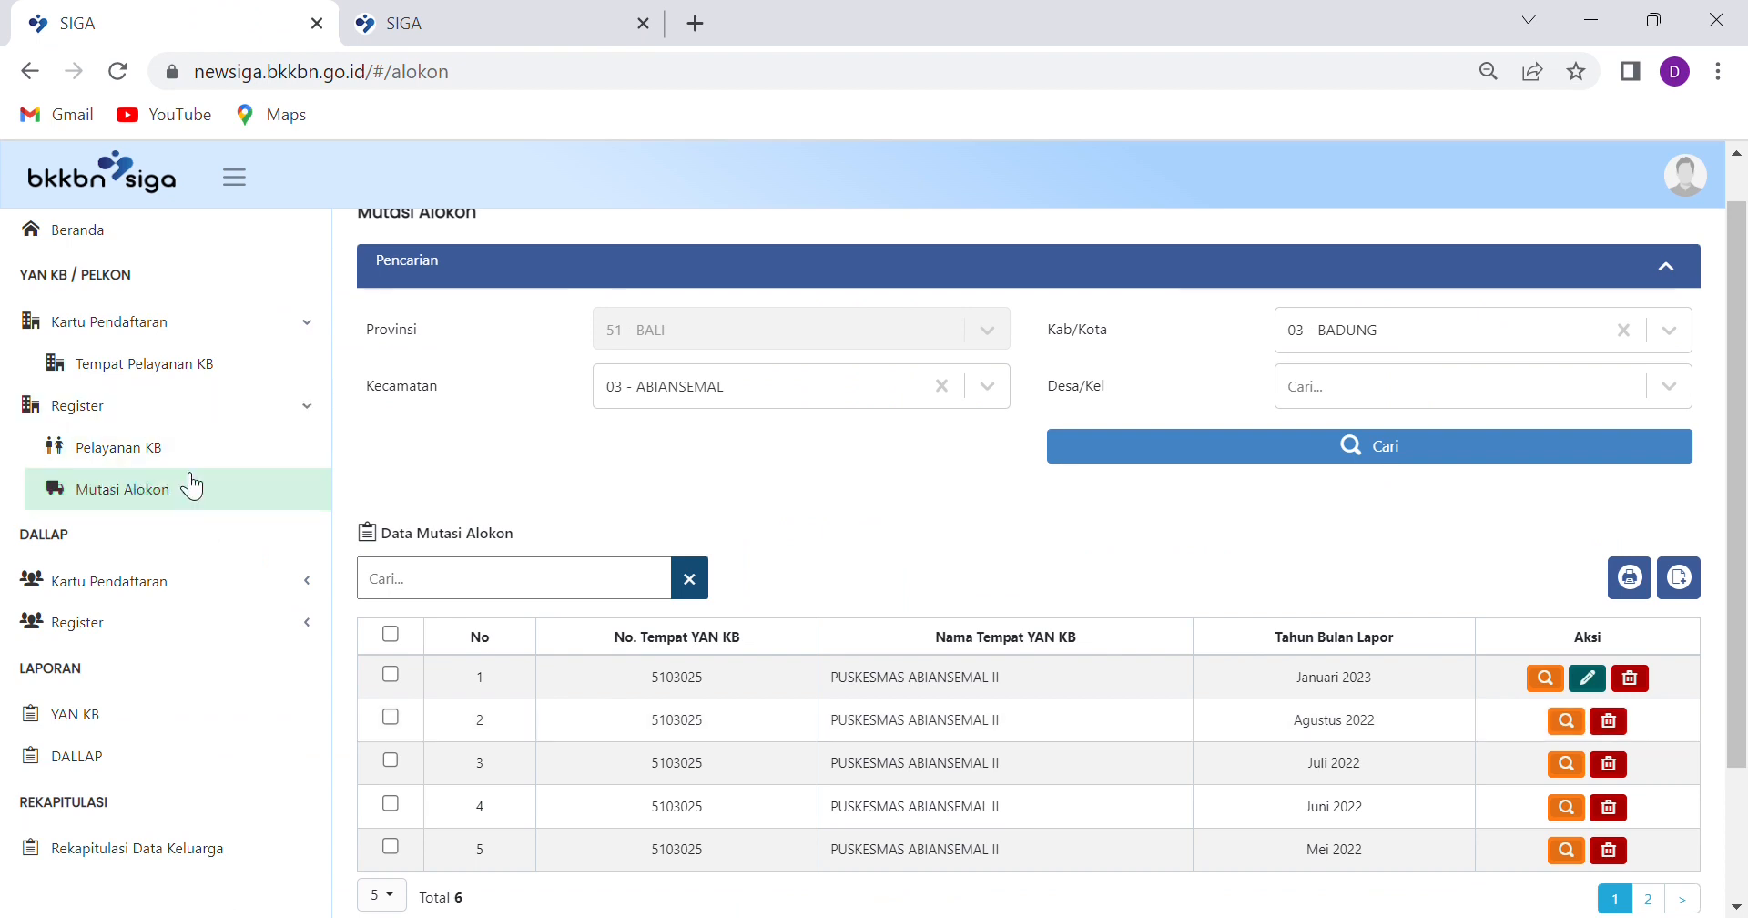
Filter the Pelayanan KB register to 03 - BADUNG and 03 - ABIANSEMAL and search
{"action": "left_click", "coordinate": [121, 459]}
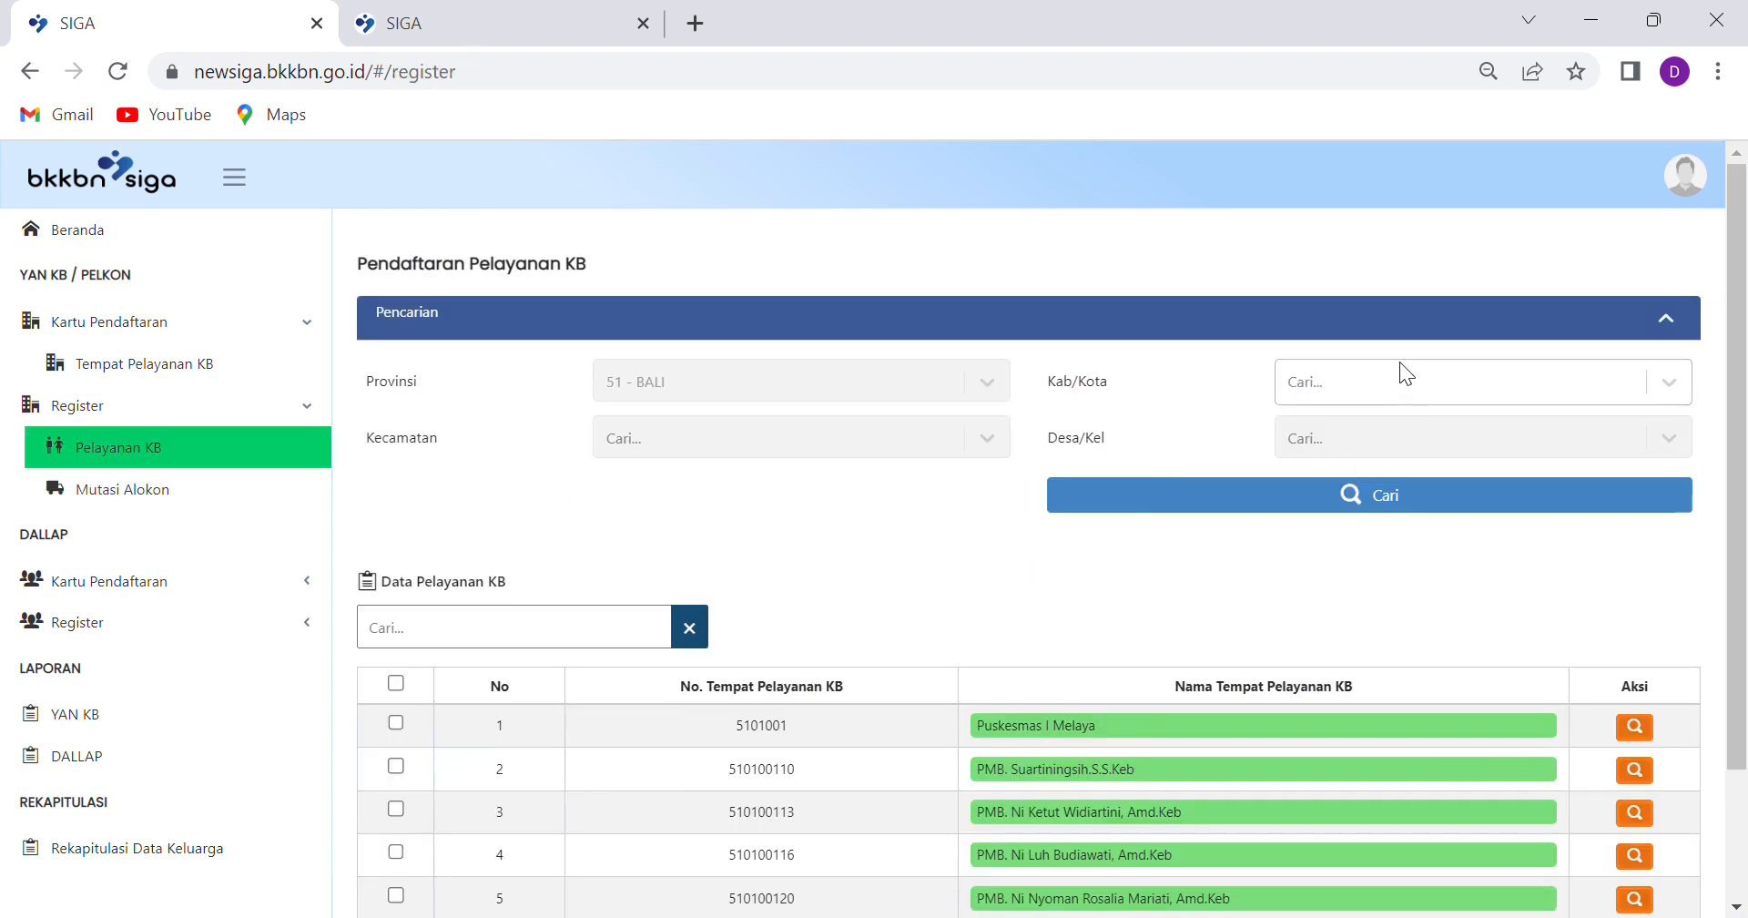
{"action": "left_click", "coordinate": [1416, 380]}
{"action": "left_click", "coordinate": [1362, 539]}
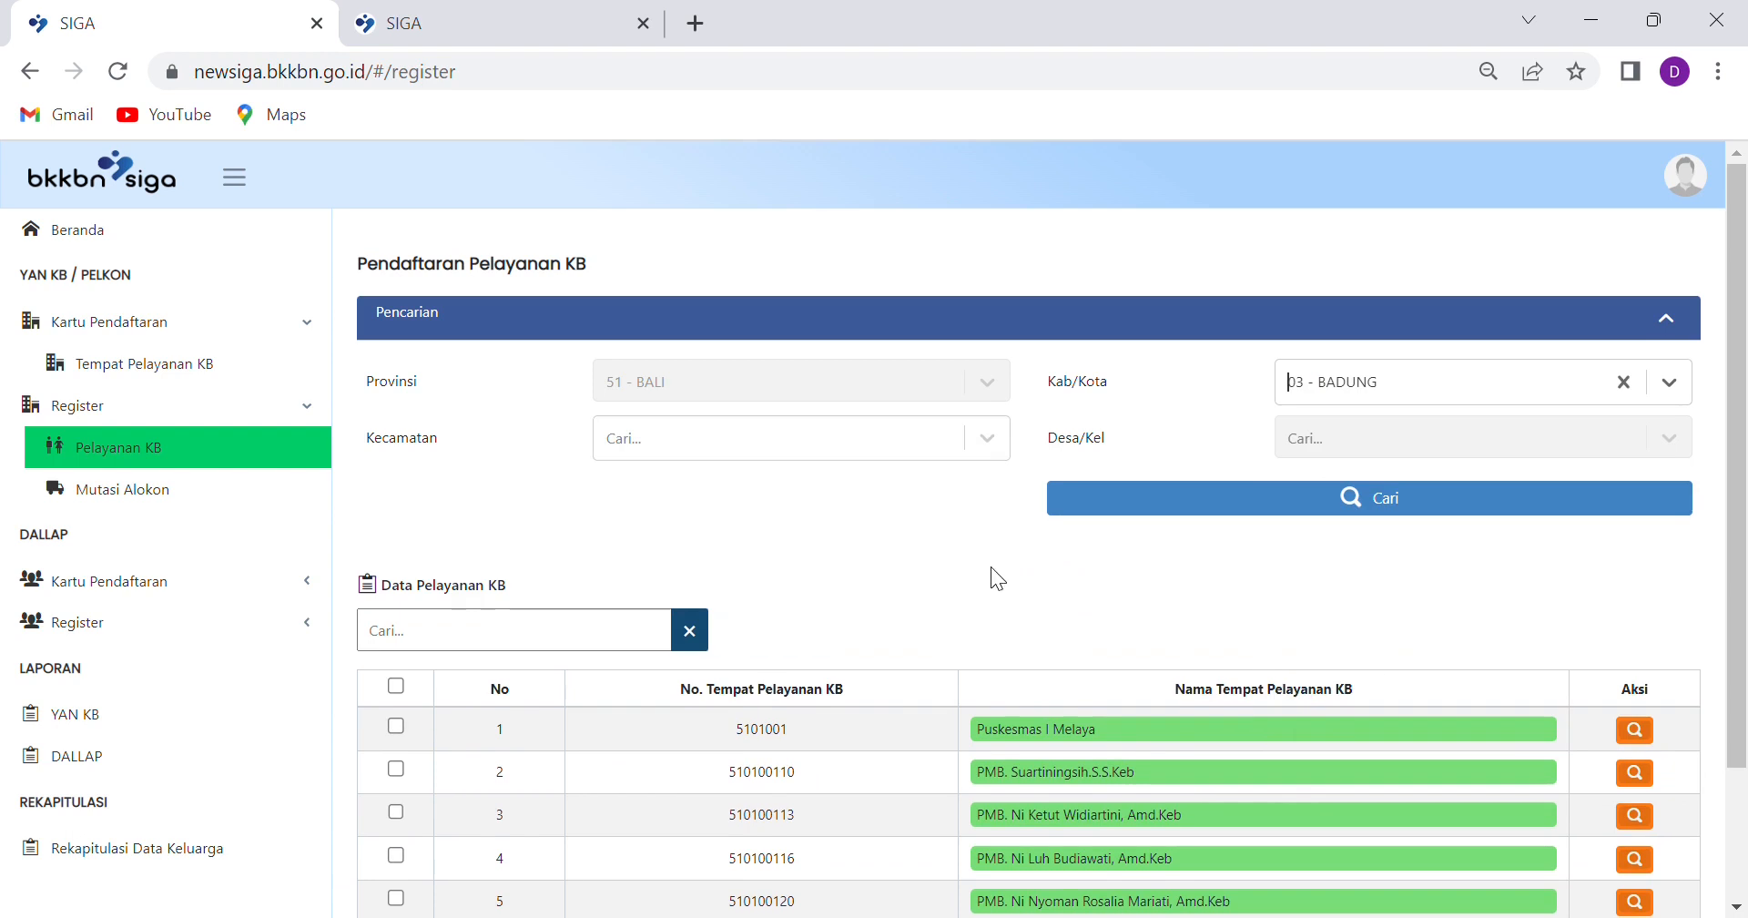
{"action": "left_click", "coordinate": [988, 438]}
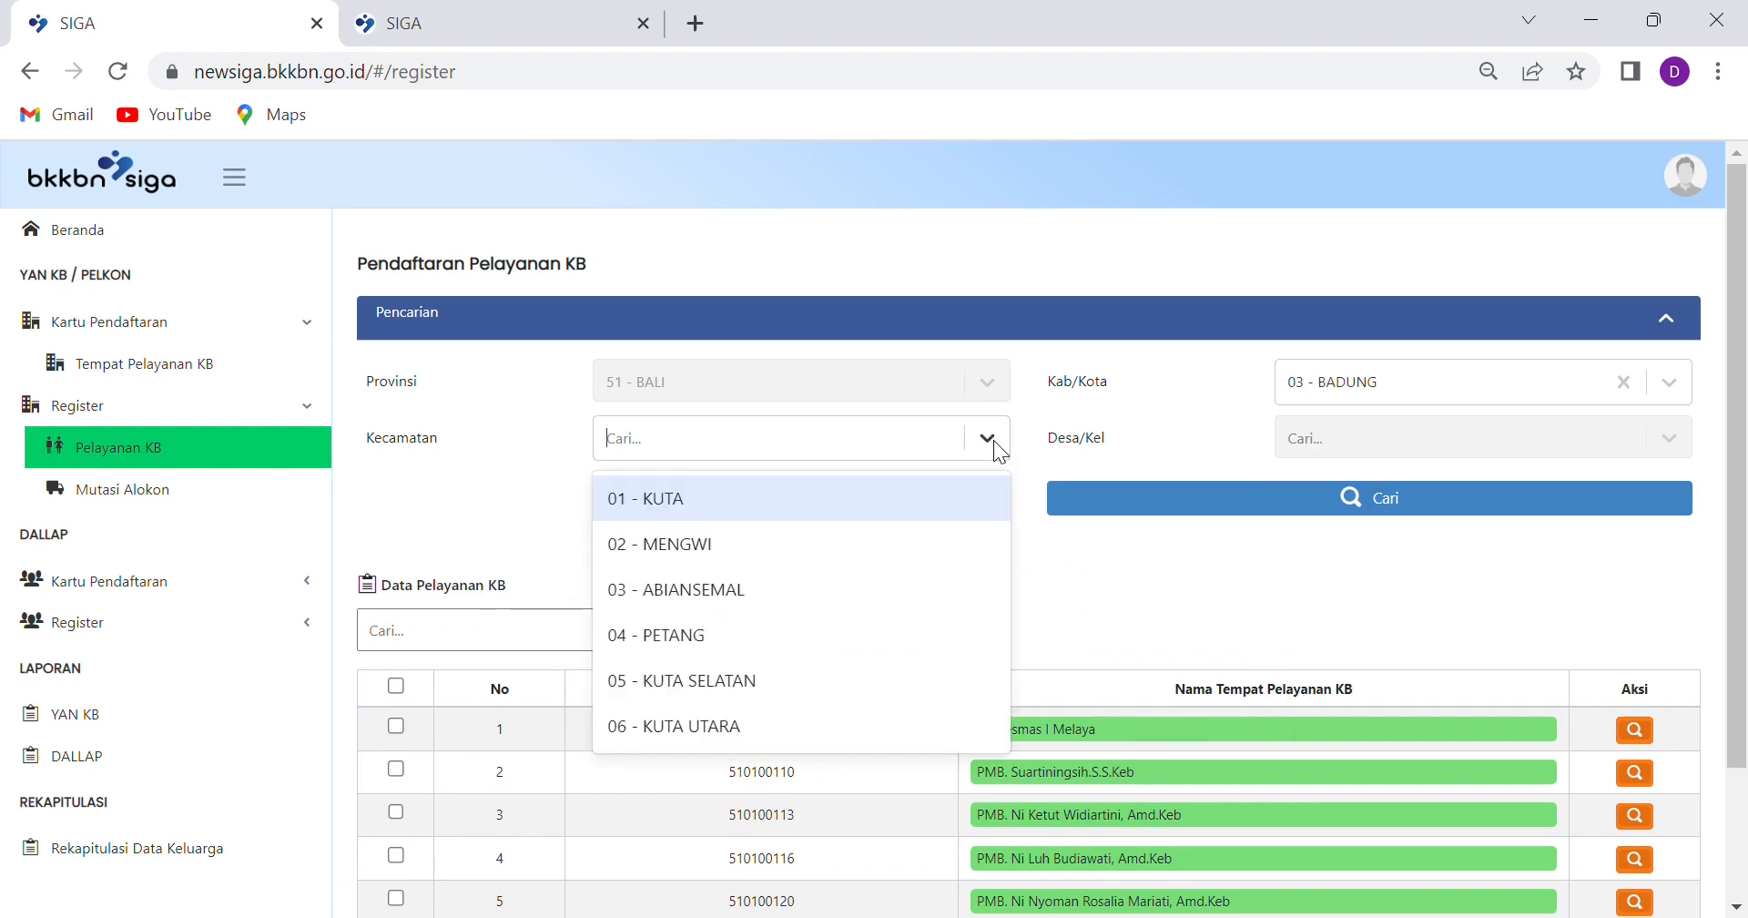
{"action": "left_click", "coordinate": [690, 587]}
{"action": "left_click", "coordinate": [1440, 442]}
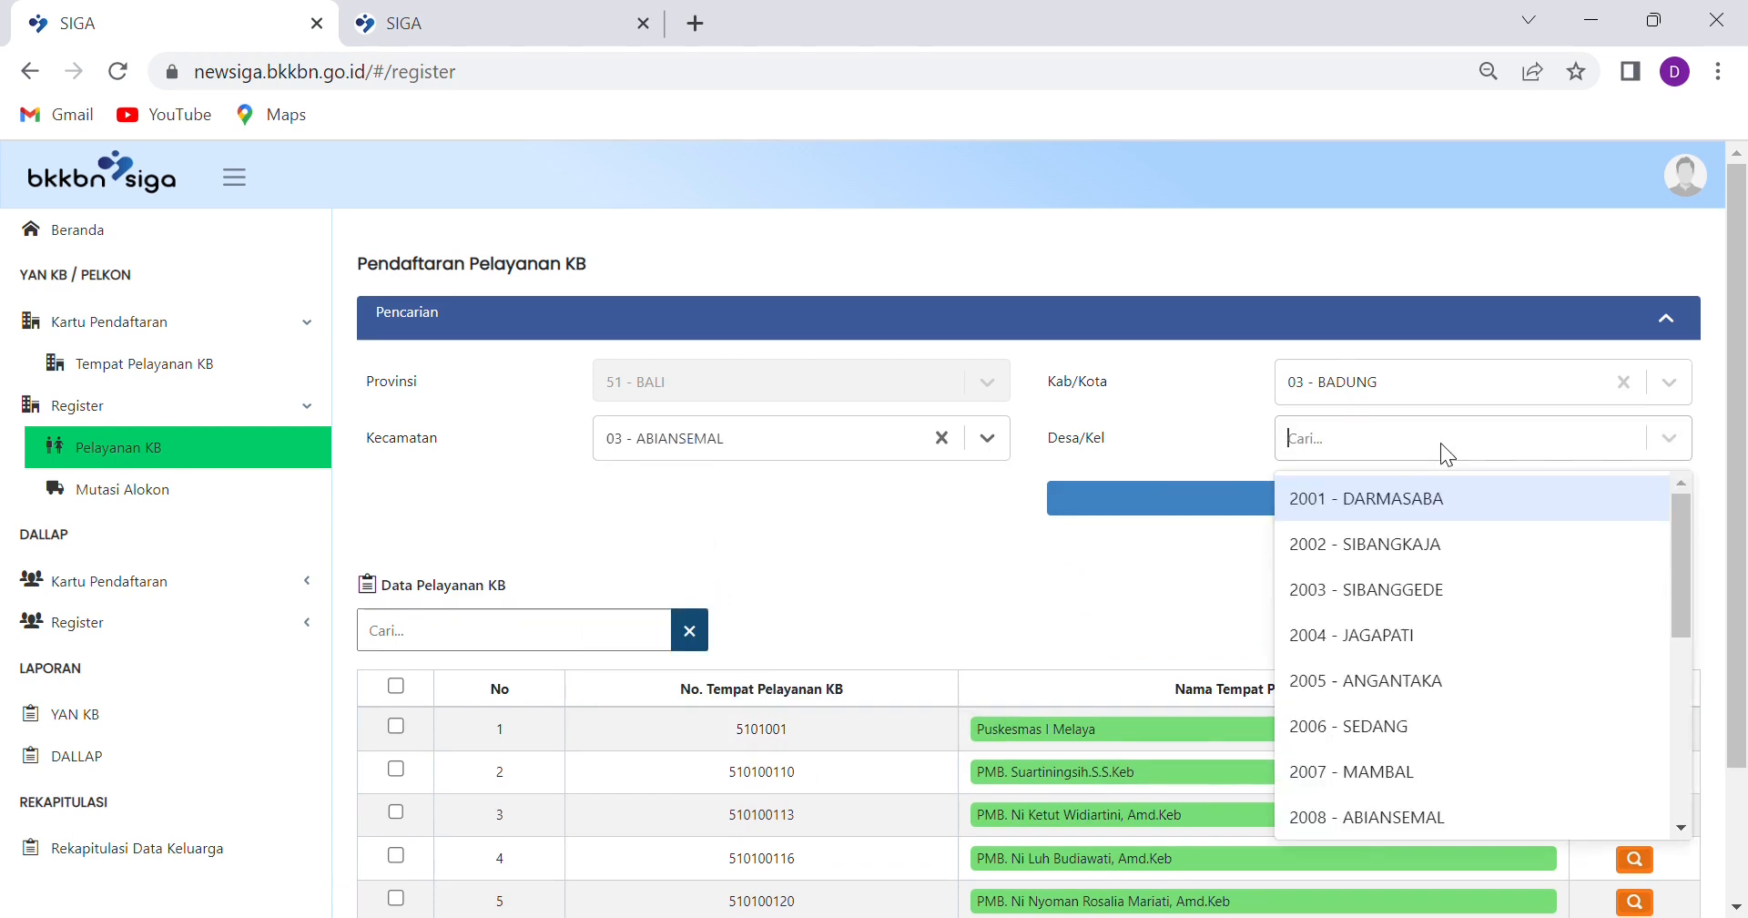
{"action": "left_click", "coordinate": [946, 606]}
{"action": "left_click", "coordinate": [1404, 520]}
Open PUSKESMAS ABIANSEMAL II's monthly service reports and start a new Pelayanan KB entry
{"action": "scroll", "coordinate": [936, 709], "scroll_direction": "down", "scroll_amount": 2}
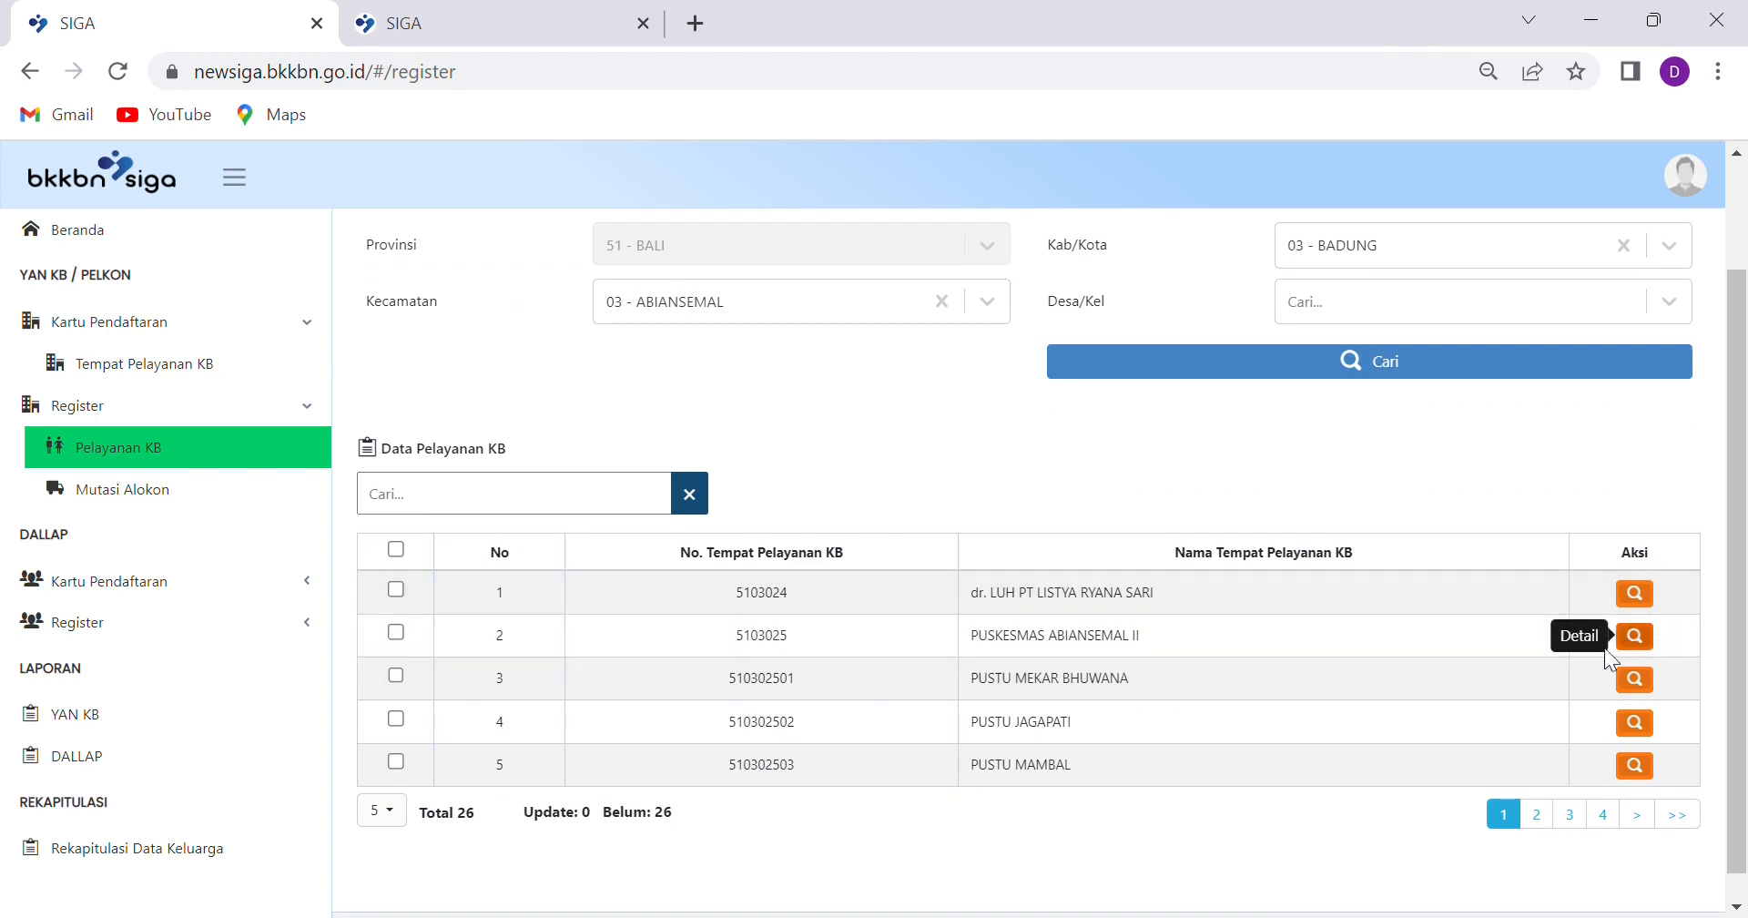
{"action": "left_click", "coordinate": [1635, 636]}
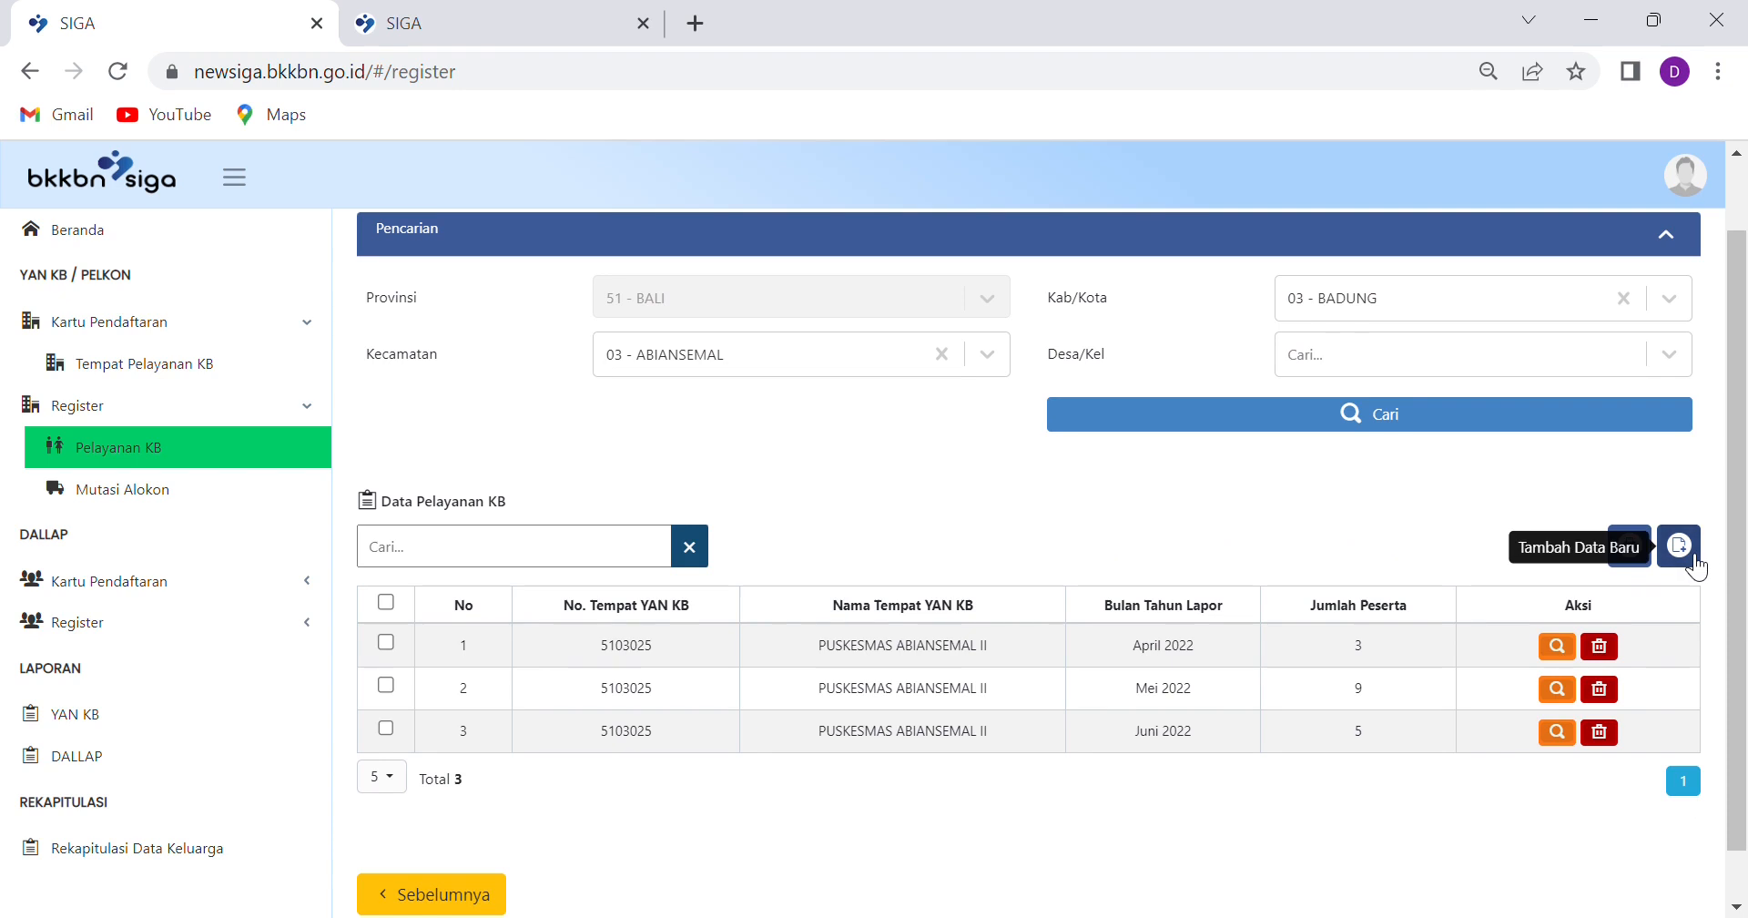
{"action": "left_click", "coordinate": [1685, 553]}
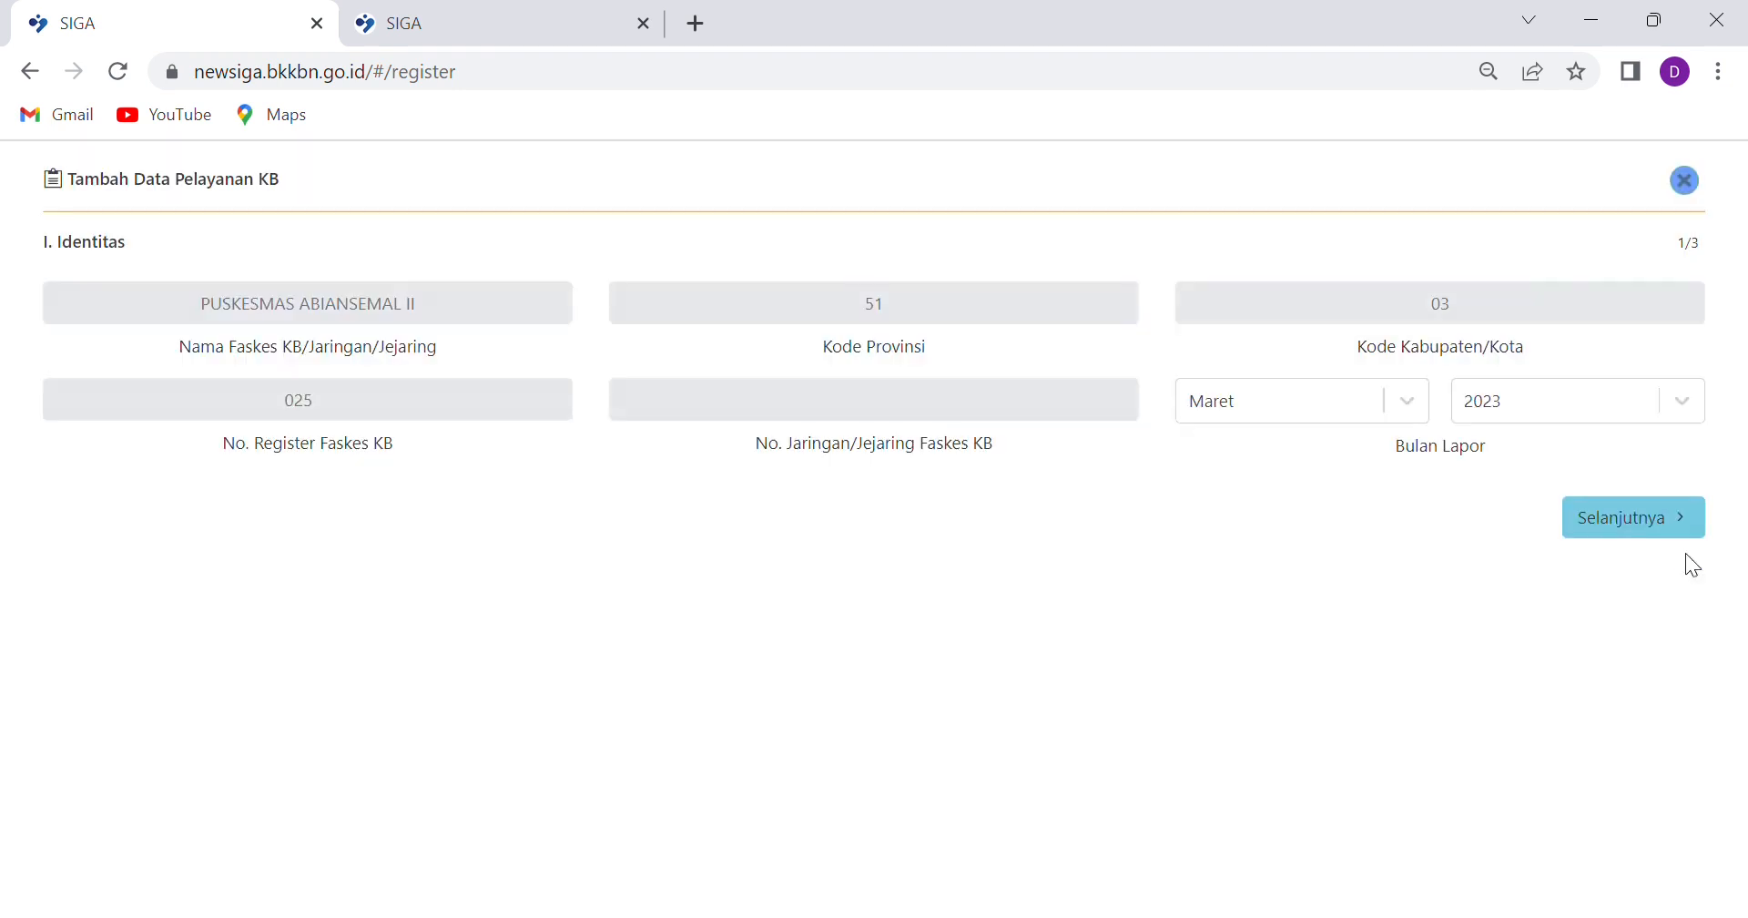
Set Bulan Lapor to Januari, keeping the year 2023
{"action": "left_click", "coordinate": [1415, 414]}
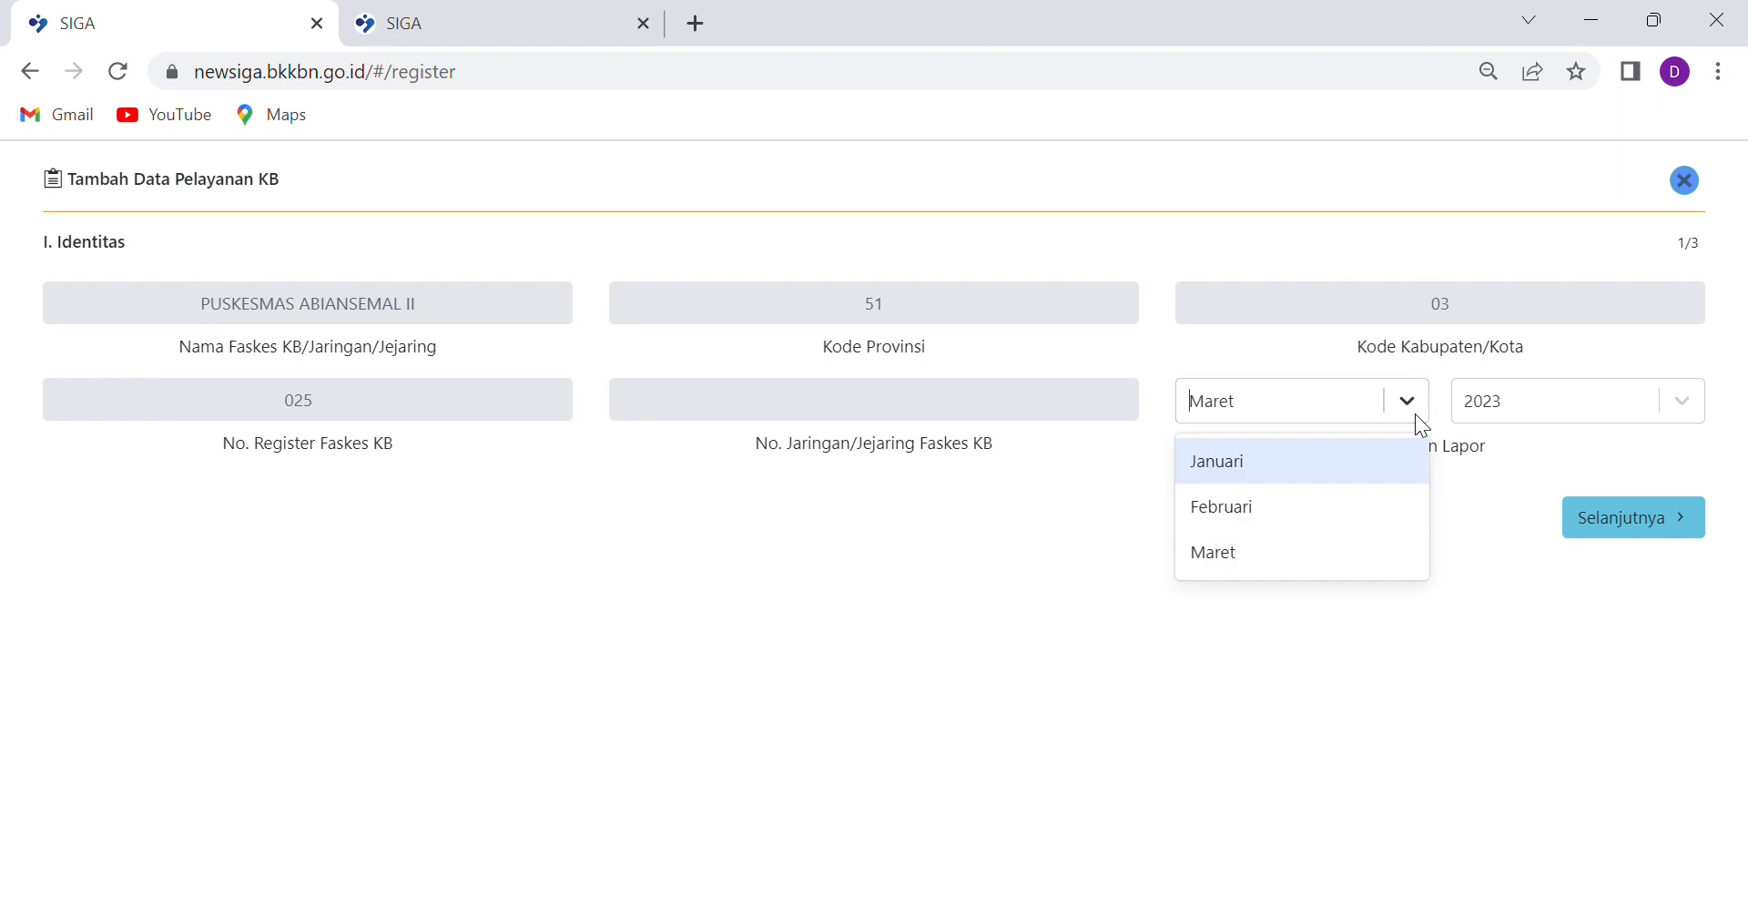
{"action": "left_click", "coordinate": [1264, 462]}
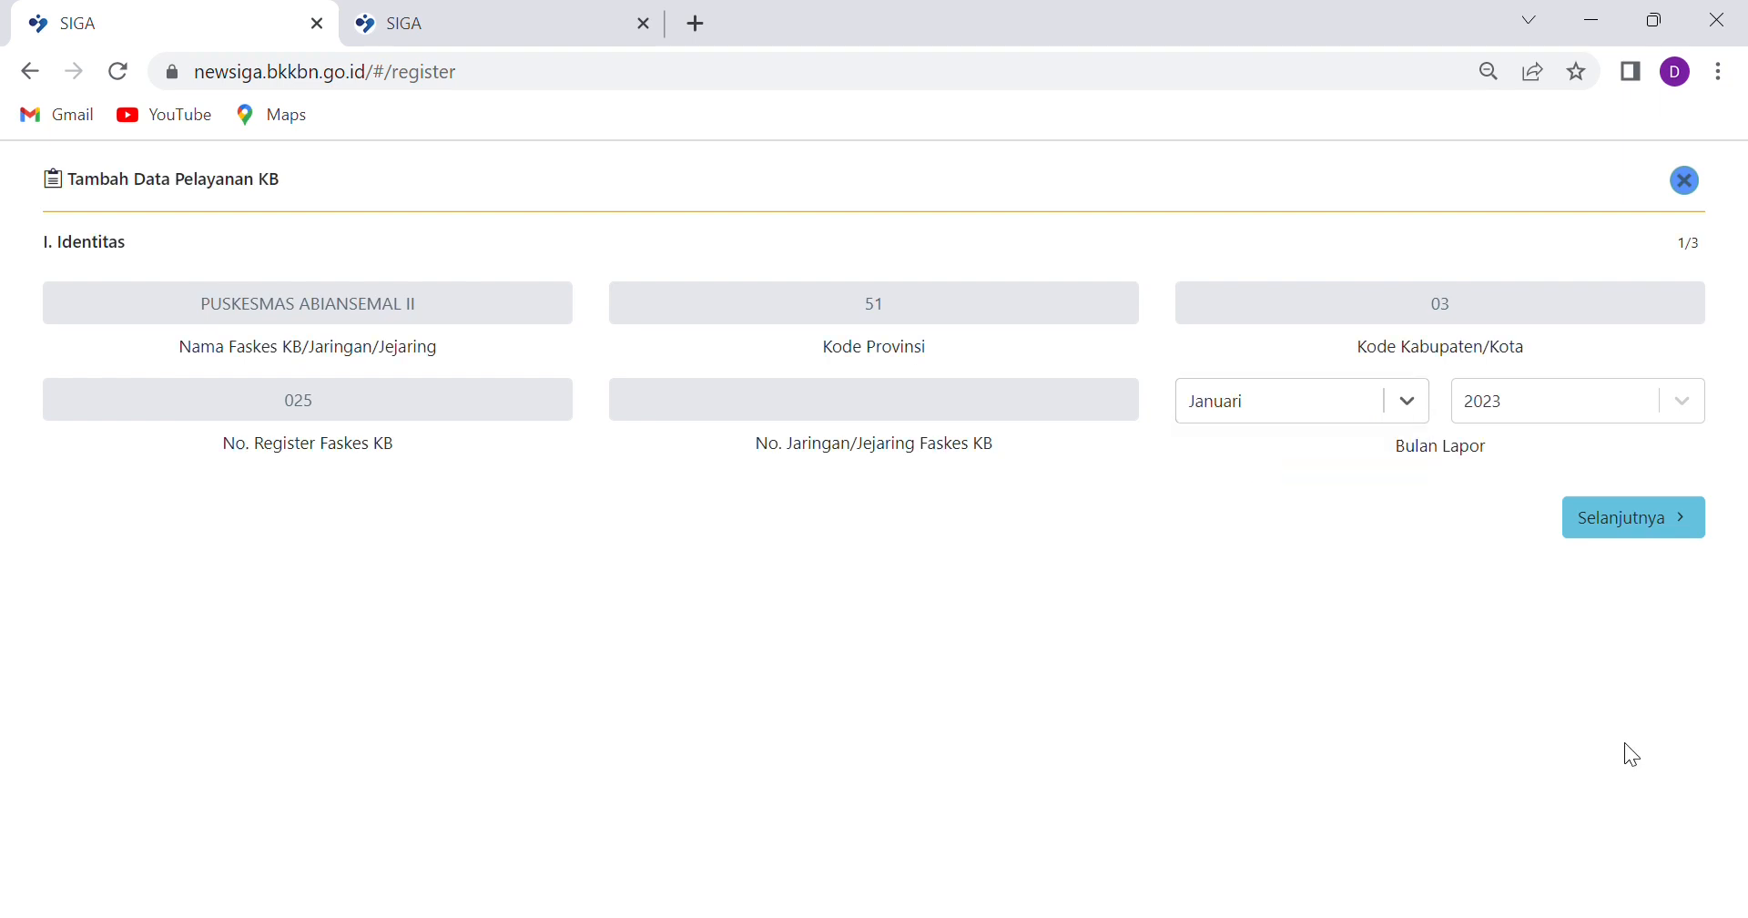
On the Data Peserta step, set the service date to 02/01/2023 and open the family search
{"action": "left_click", "coordinate": [1678, 516]}
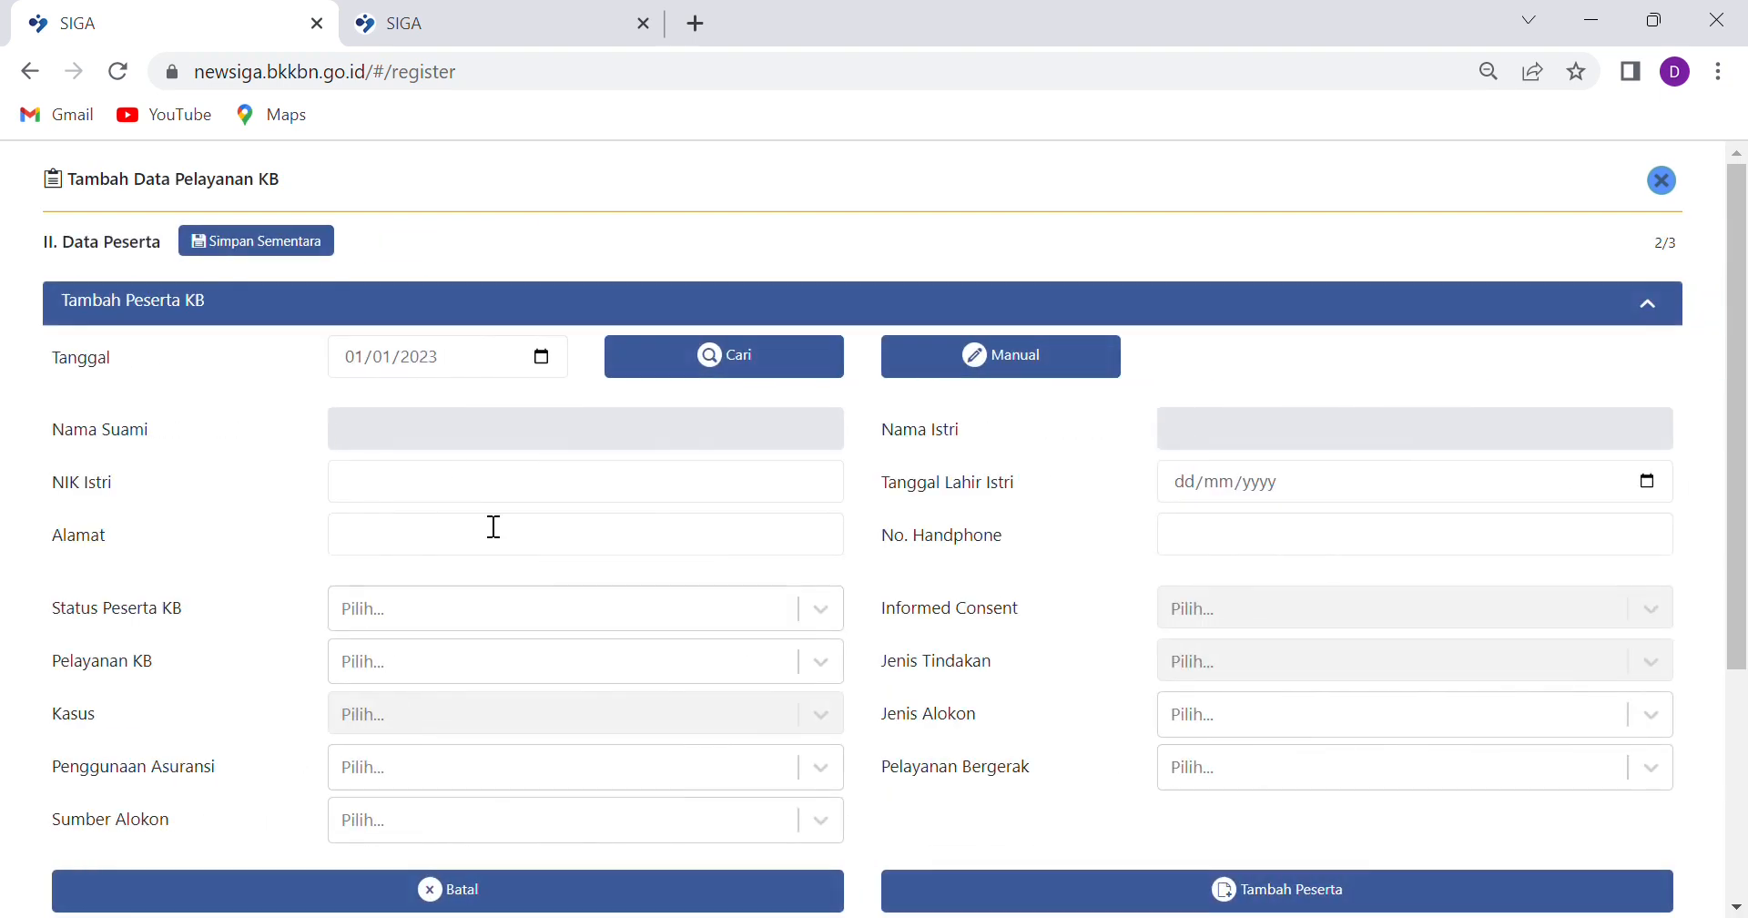
{"action": "scroll", "coordinate": [374, 483], "scroll_direction": "down", "scroll_amount": 2}
{"action": "scroll", "coordinate": [641, 527], "scroll_direction": "up", "scroll_amount": 2}
{"action": "left_click", "coordinate": [354, 362]}
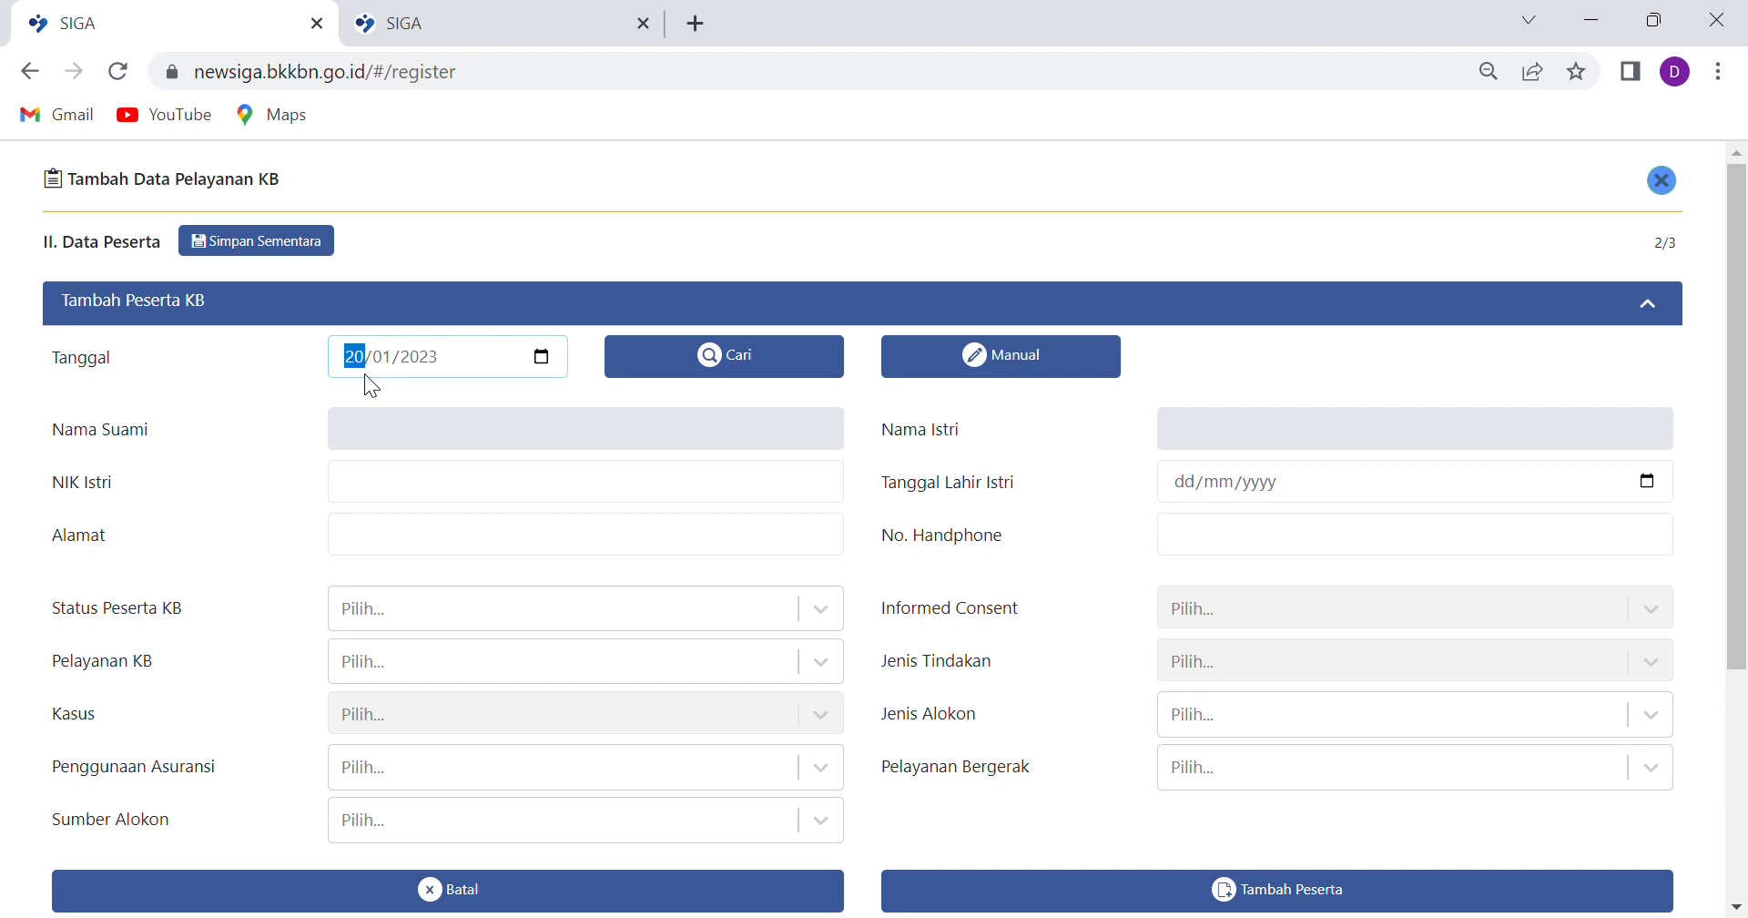
{"action": "left_click", "coordinate": [364, 374]}
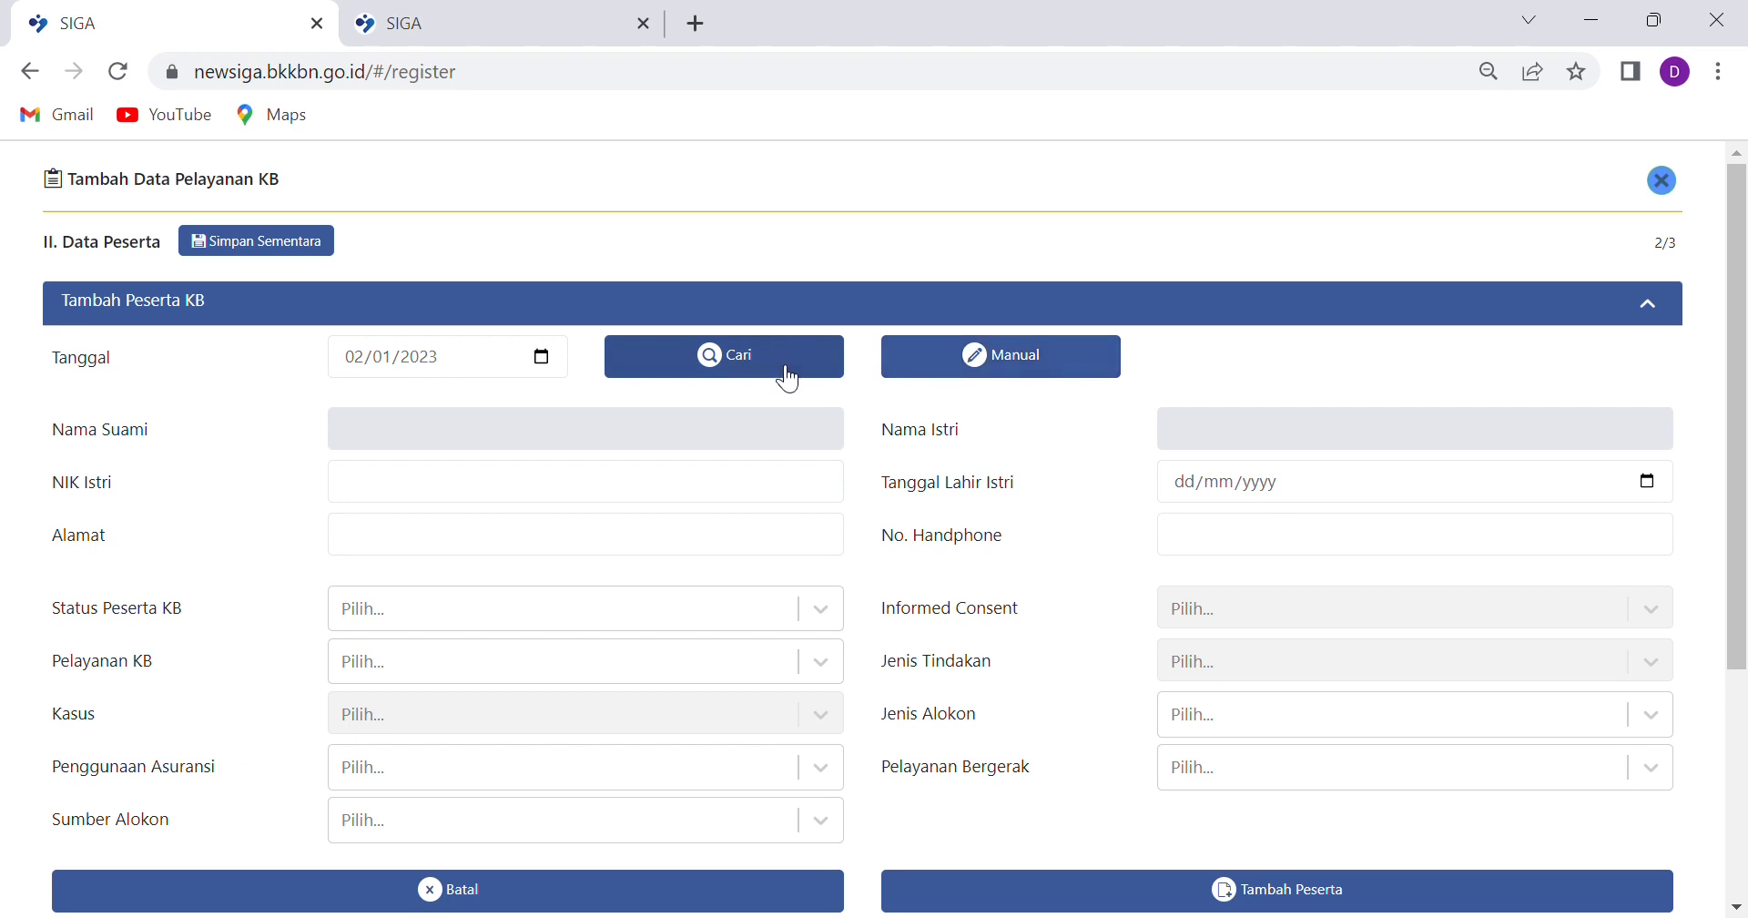
{"action": "left_click", "coordinate": [776, 364]}
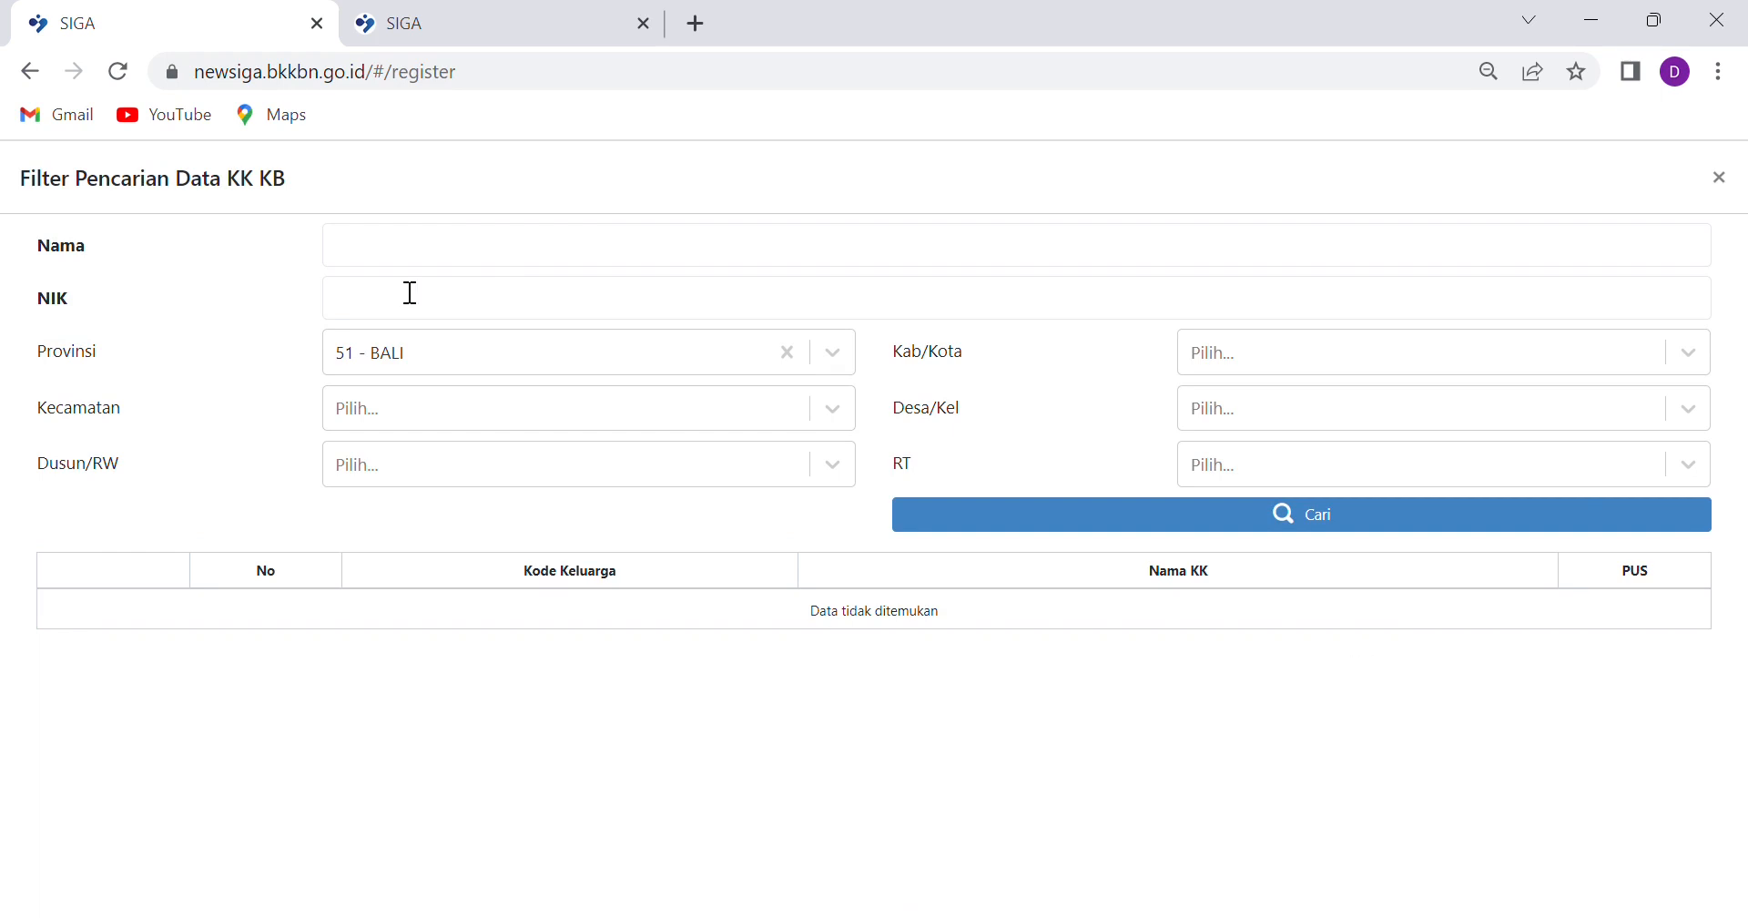
Filter the family register to 03 - BADUNG and 03 - ABIANSEMAL and search by a participant's name
{"action": "left_click", "coordinate": [407, 256]}
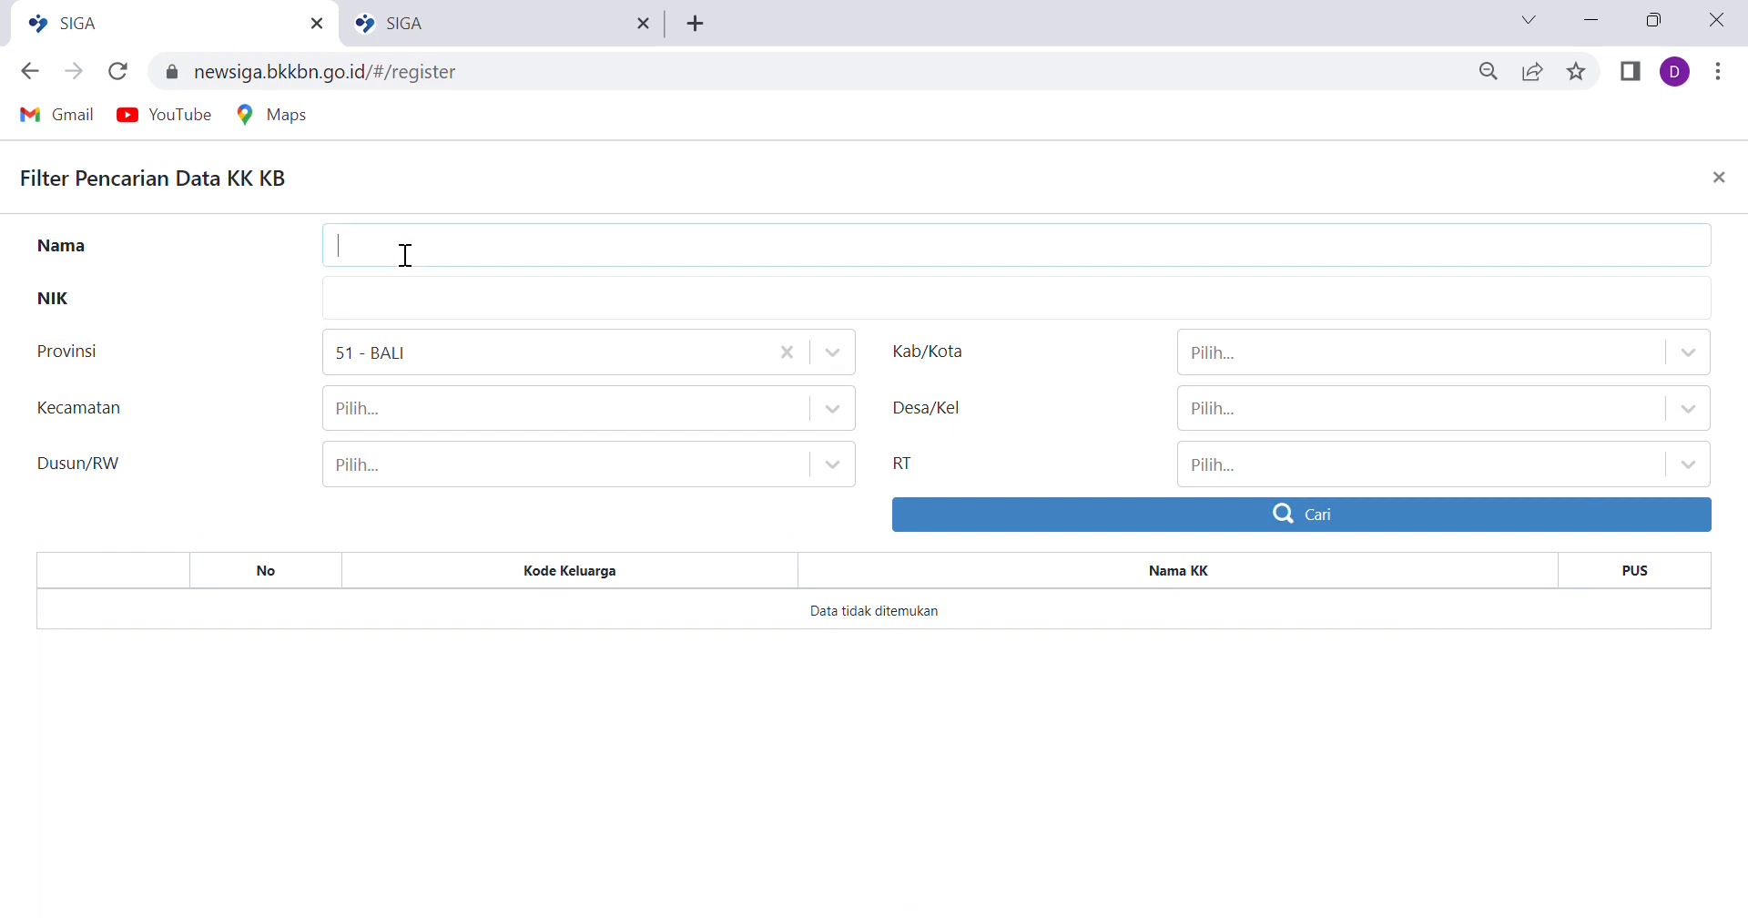
{"action": "left_click", "coordinate": [1381, 355]}
{"action": "left_click", "coordinate": [1319, 507]}
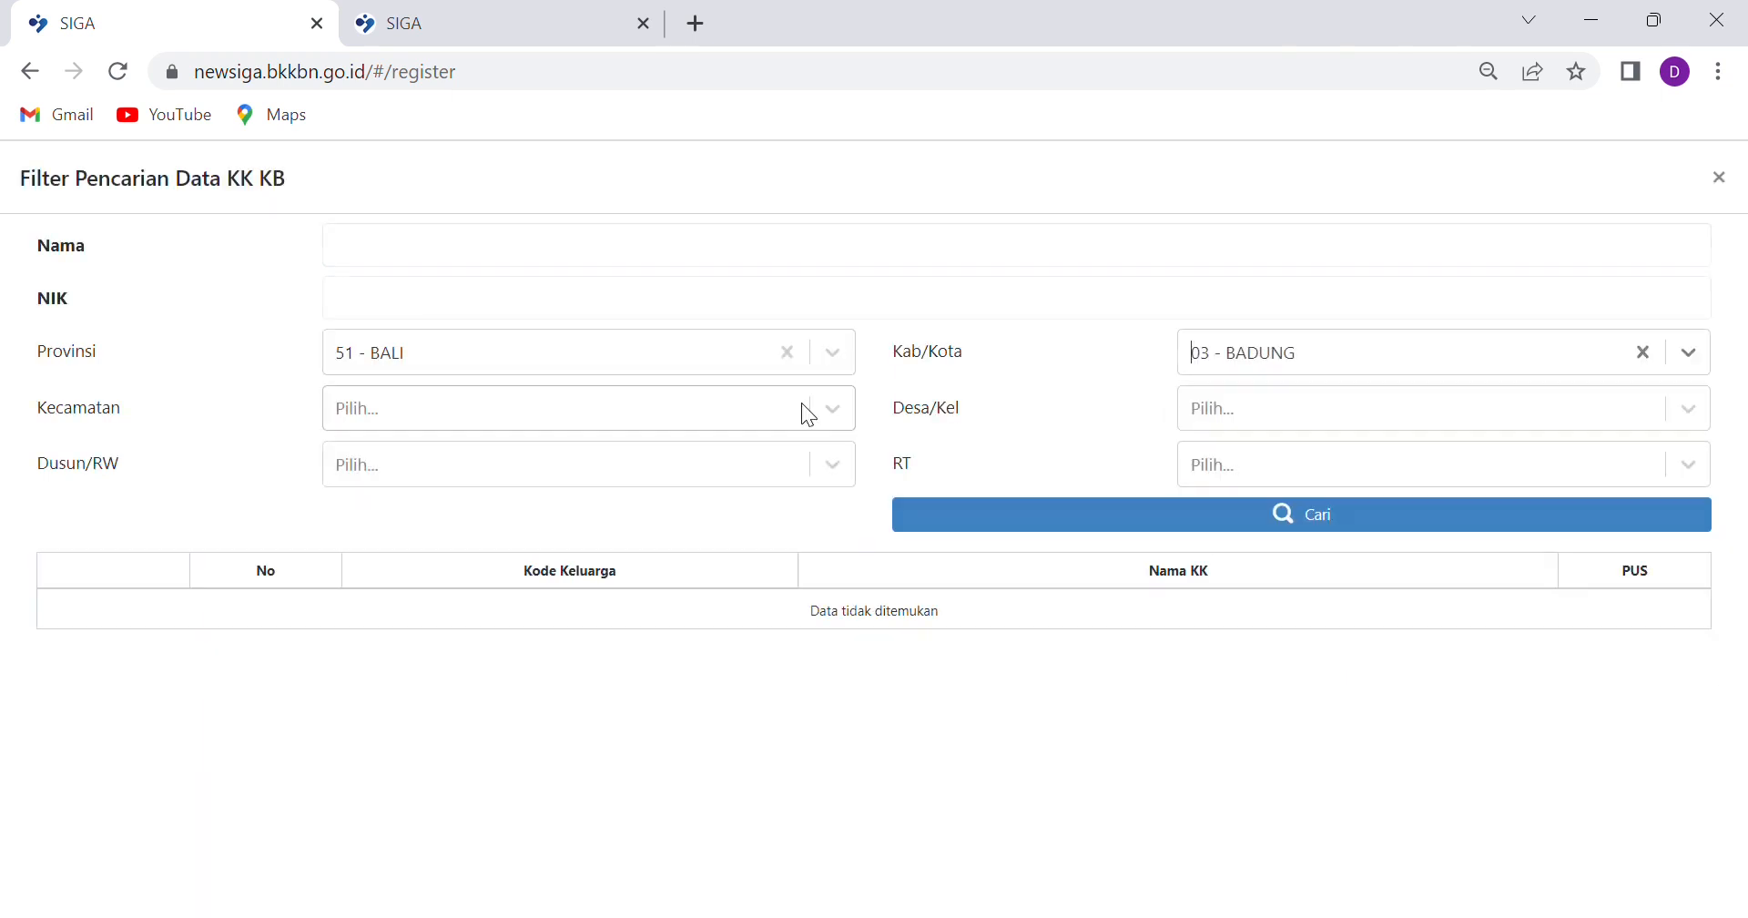
{"action": "left_click", "coordinate": [796, 419]}
{"action": "left_click", "coordinate": [386, 512]}
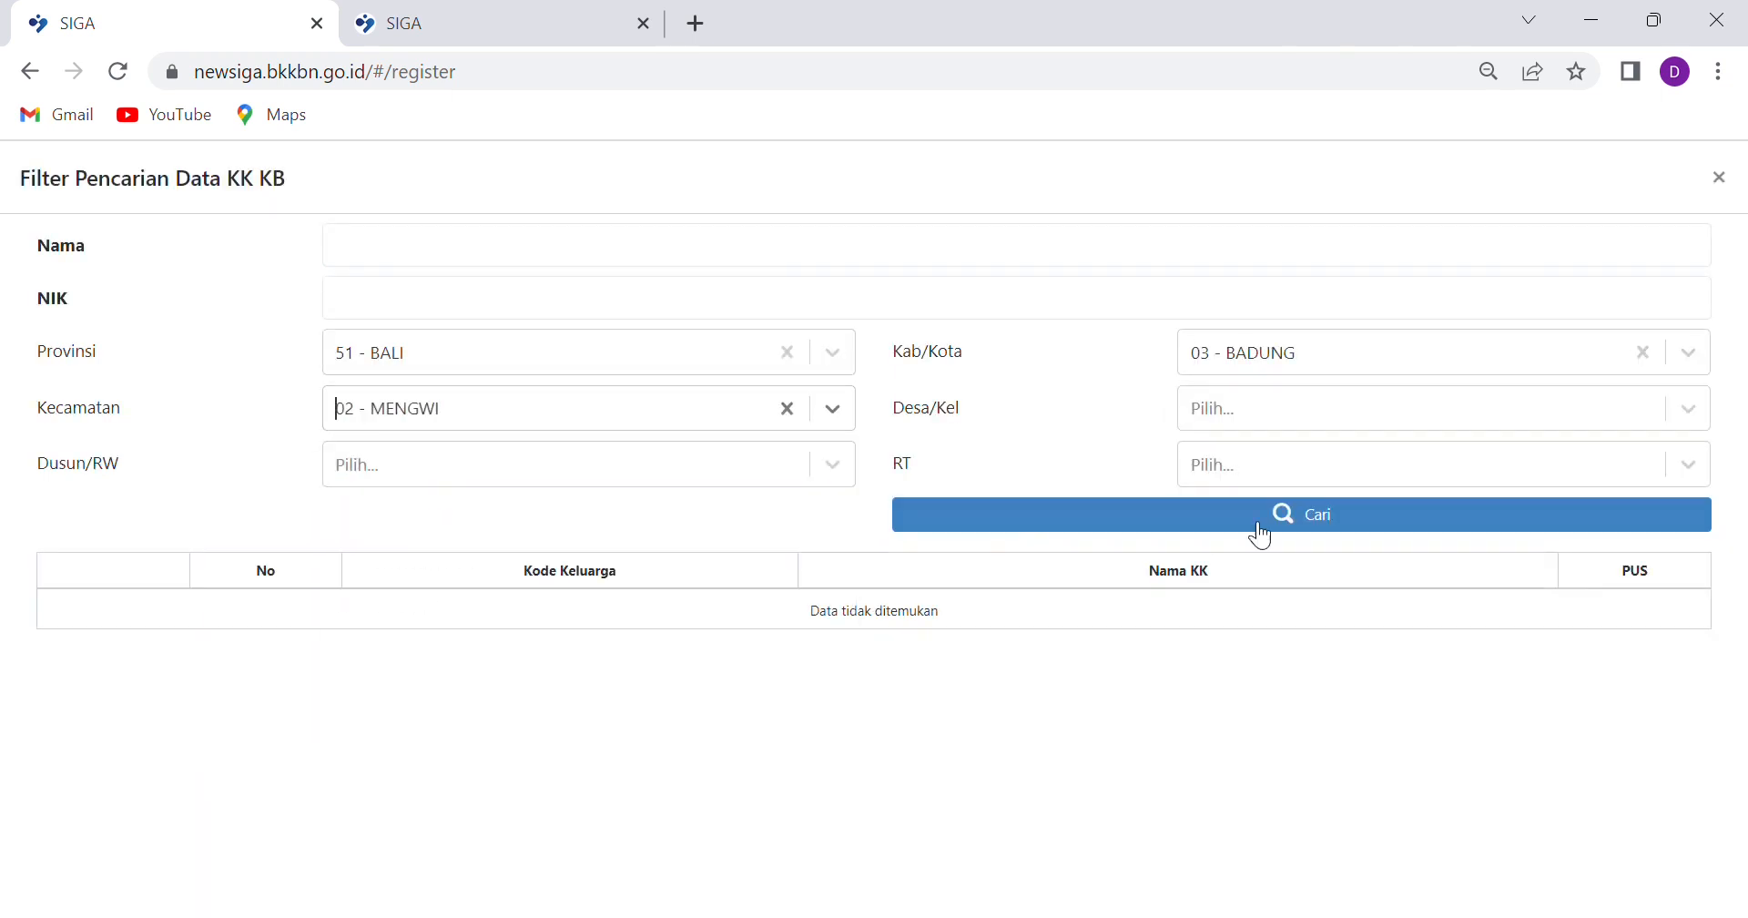
{"action": "left_click", "coordinate": [1475, 407]}
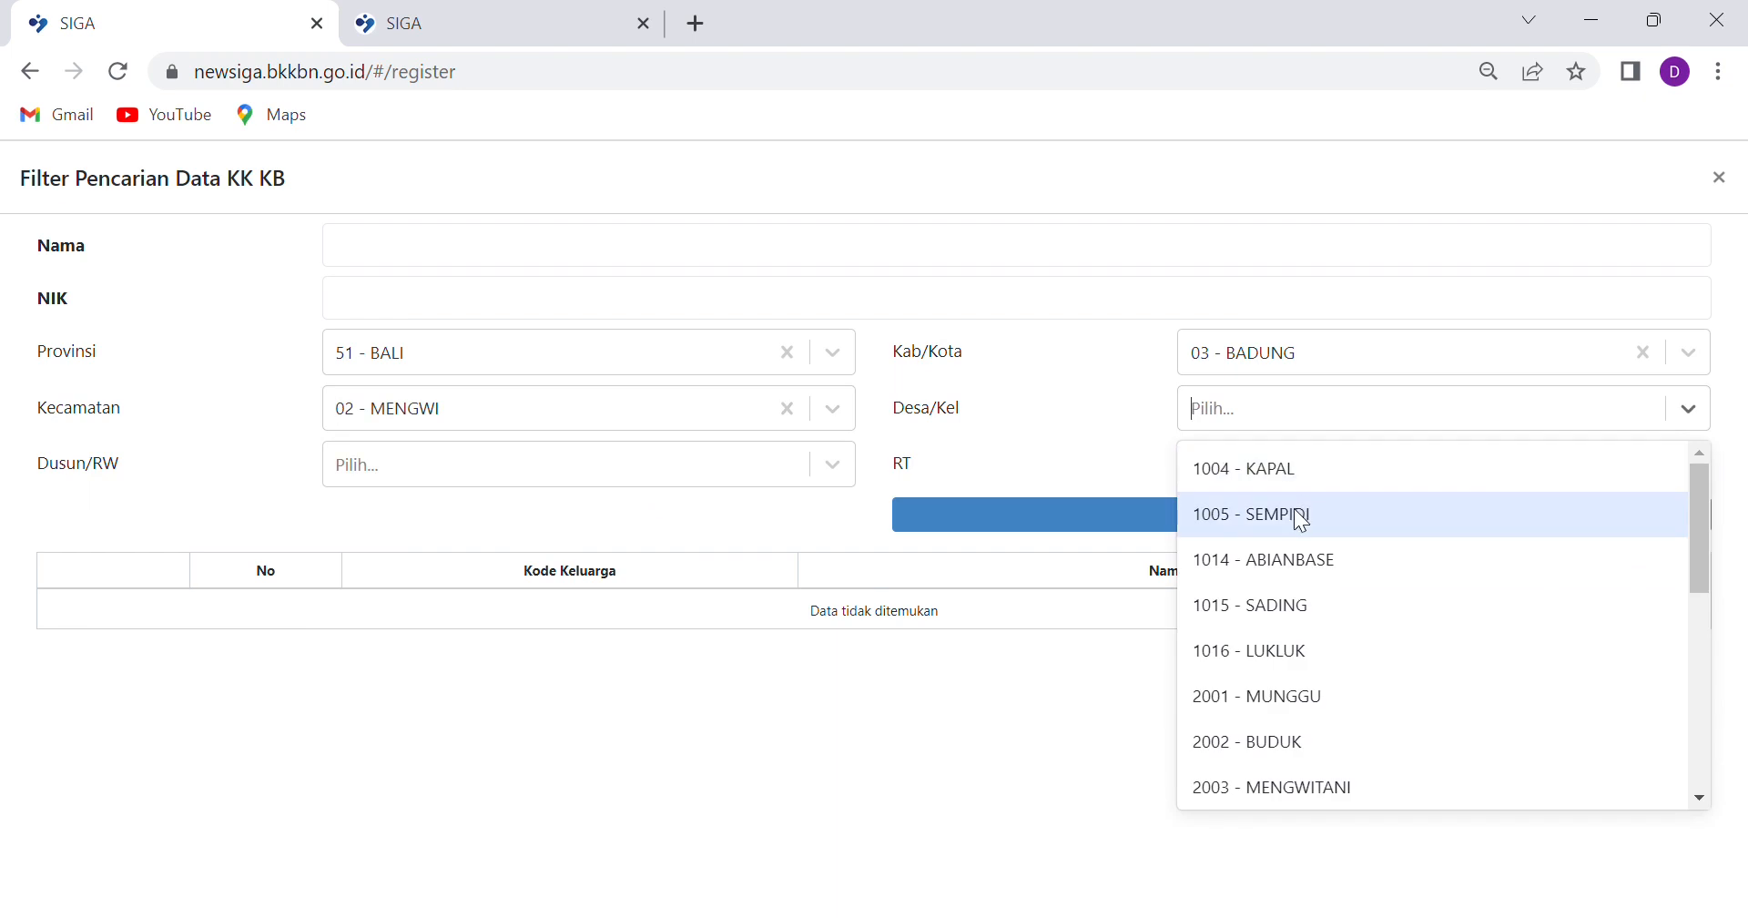
{"action": "left_click", "coordinate": [696, 406]}
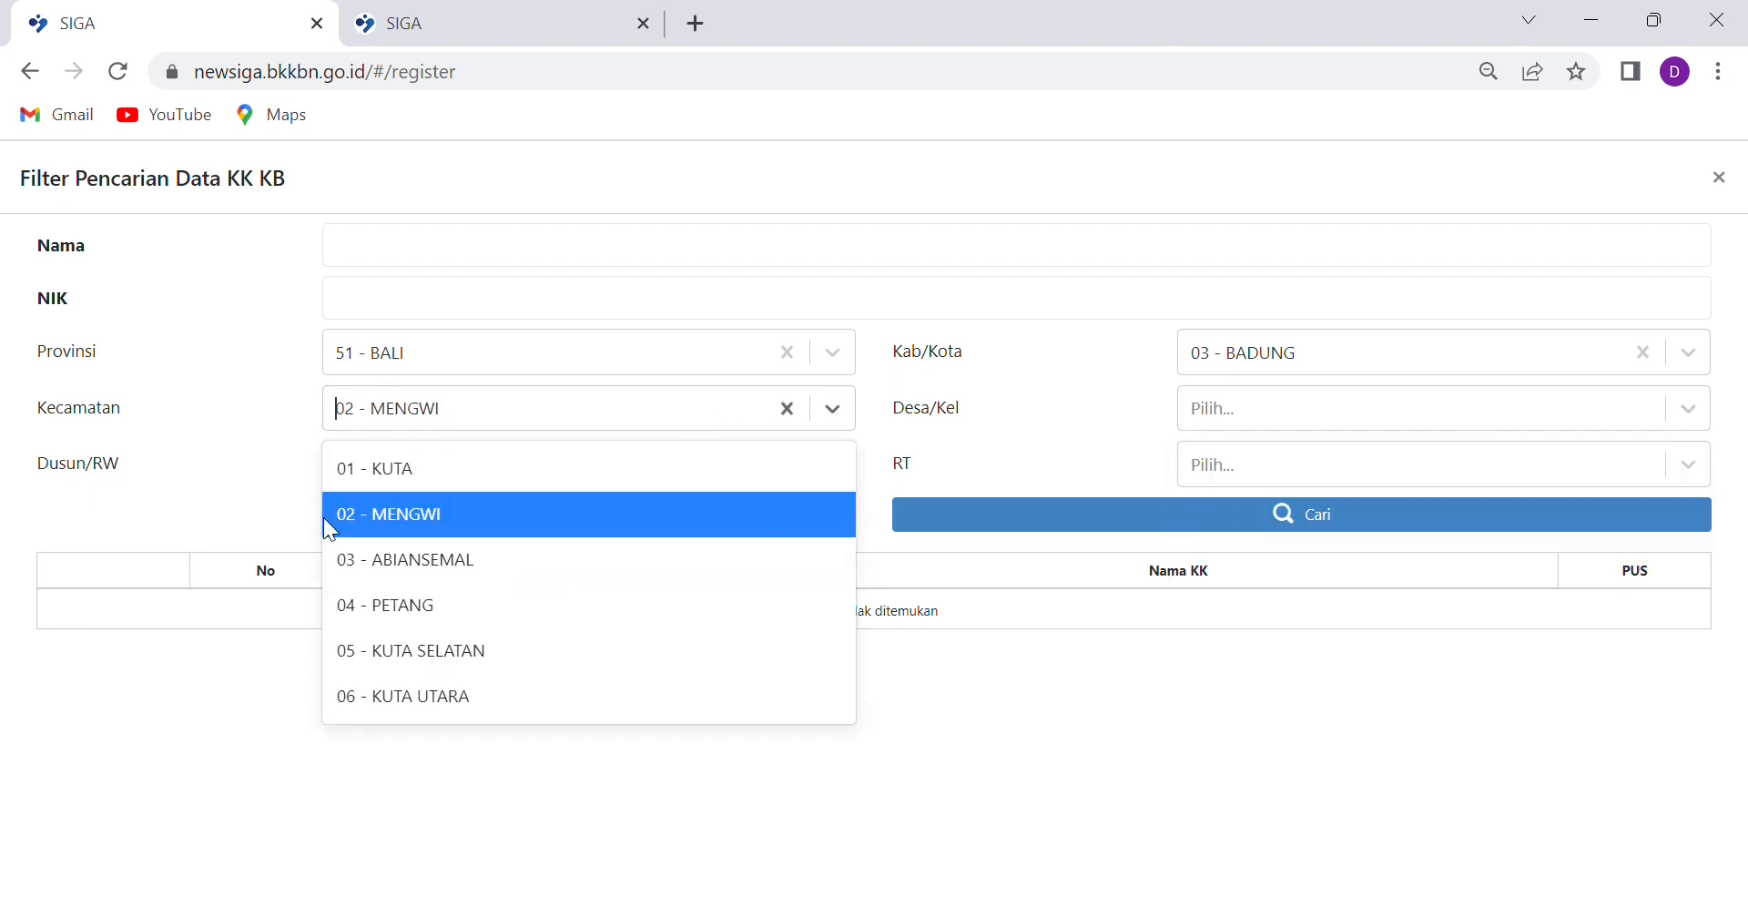
{"action": "left_click", "coordinate": [391, 559]}
{"action": "left_click", "coordinate": [1308, 375]}
{"action": "left_click", "coordinate": [1306, 424]}
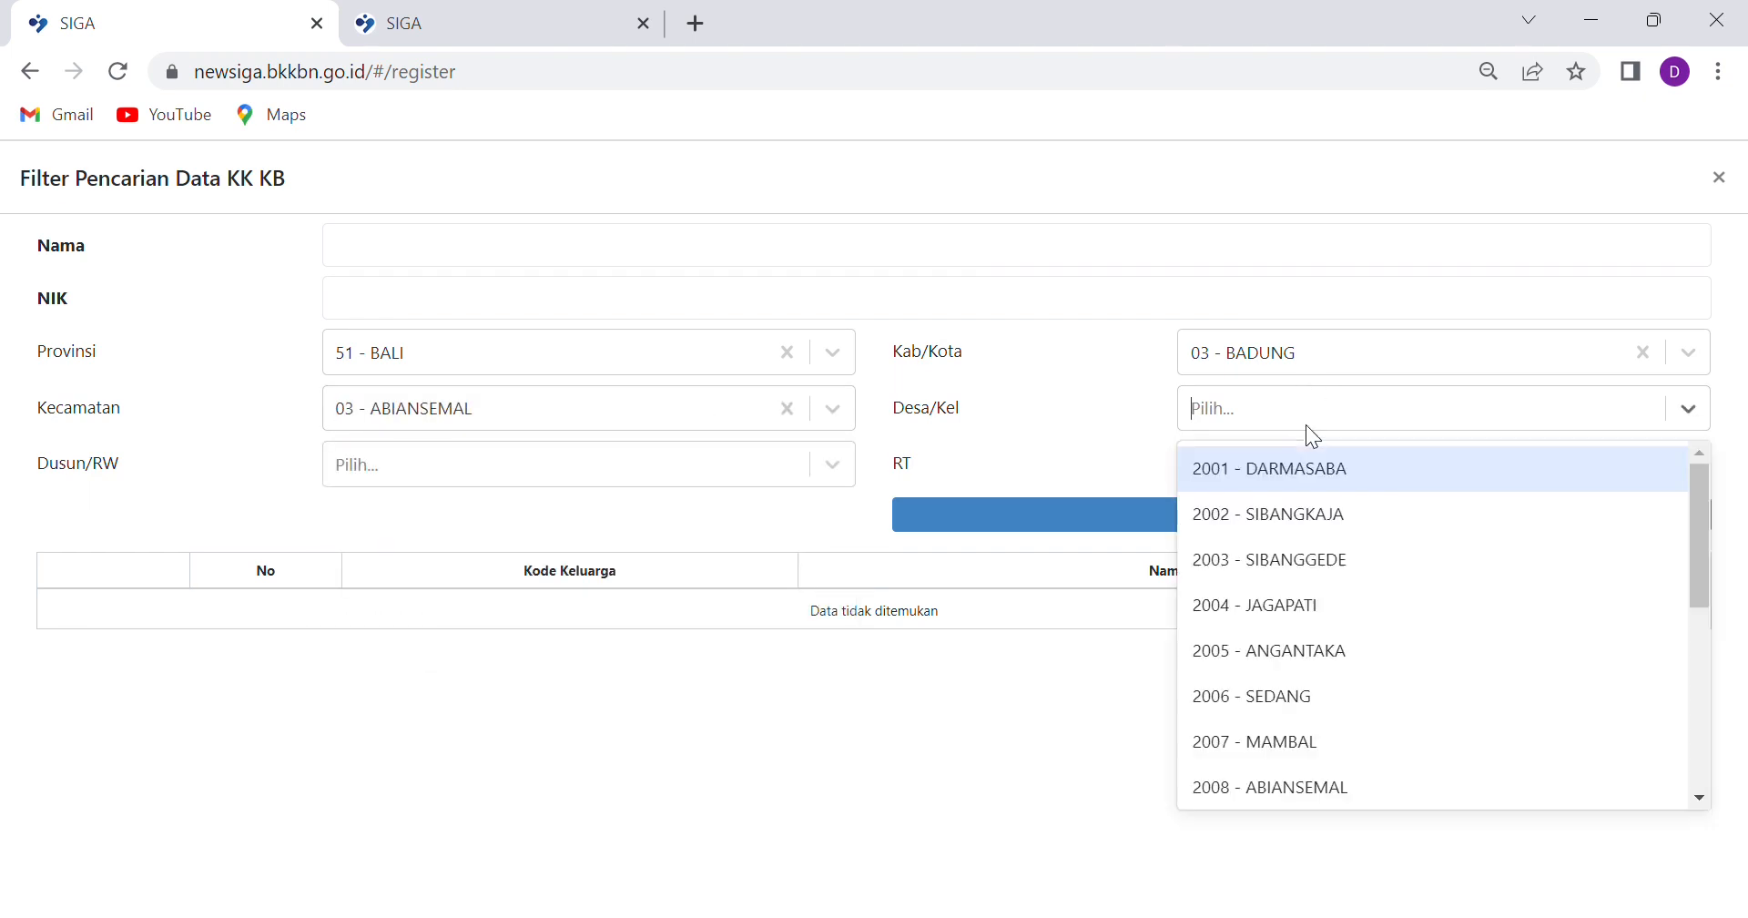
{"action": "left_click", "coordinate": [1092, 439]}
{"action": "left_click", "coordinate": [388, 250]}
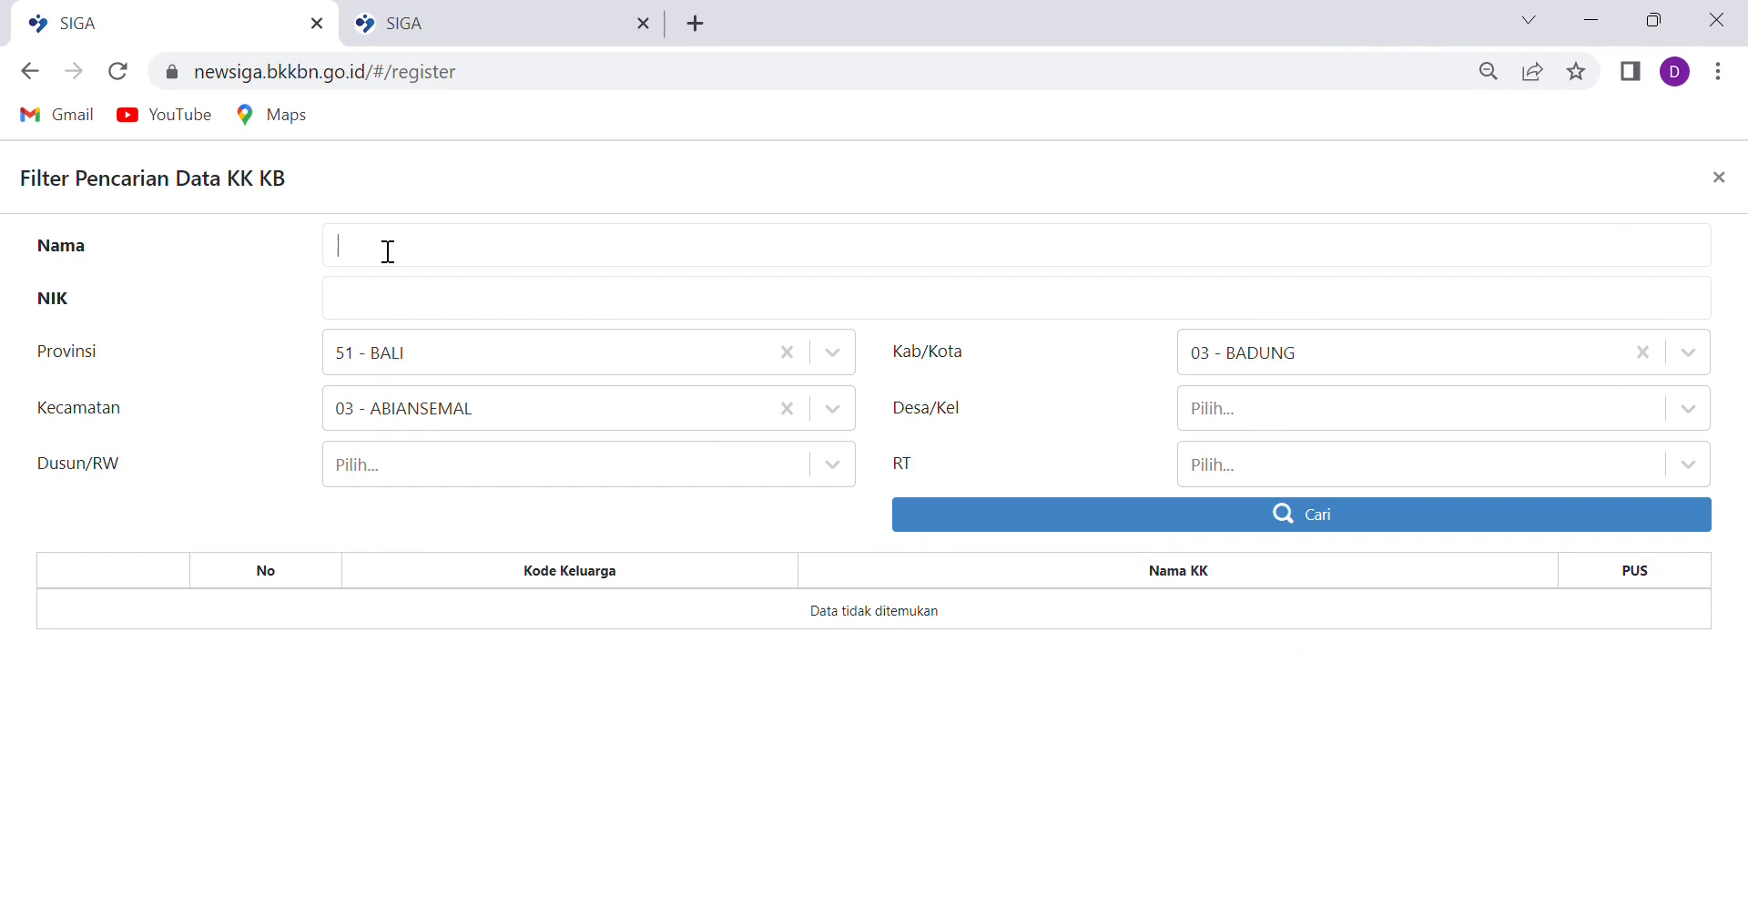
{"action": "type", "text": "wayan"}
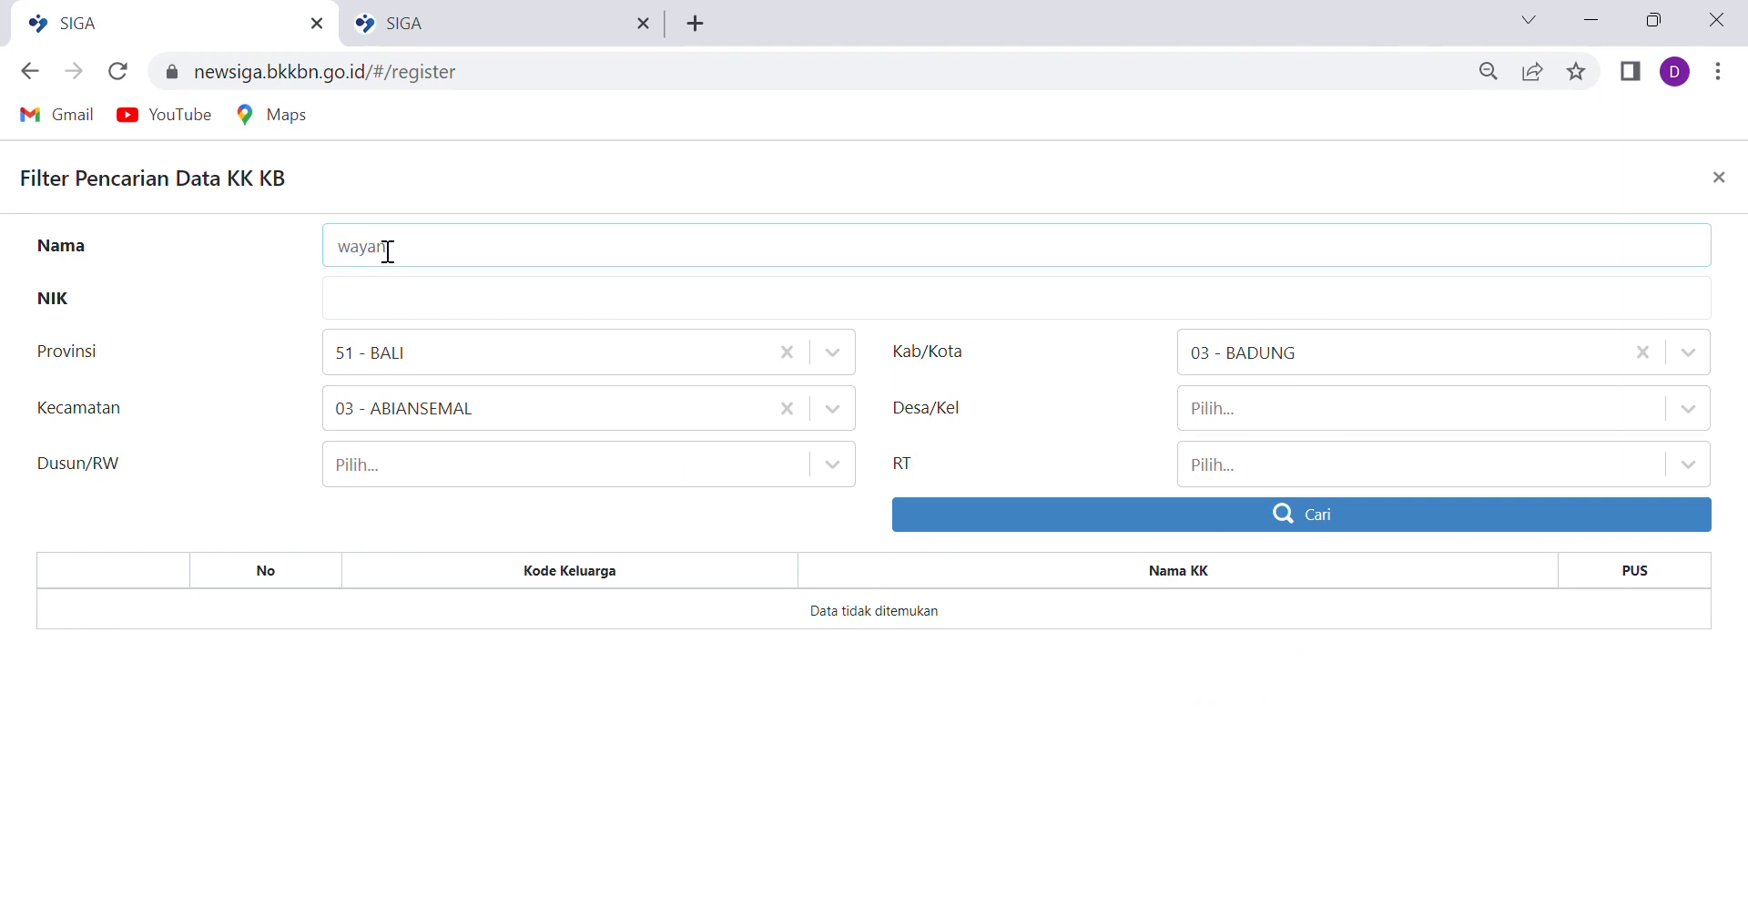
{"action": "left_click", "coordinate": [1351, 526]}
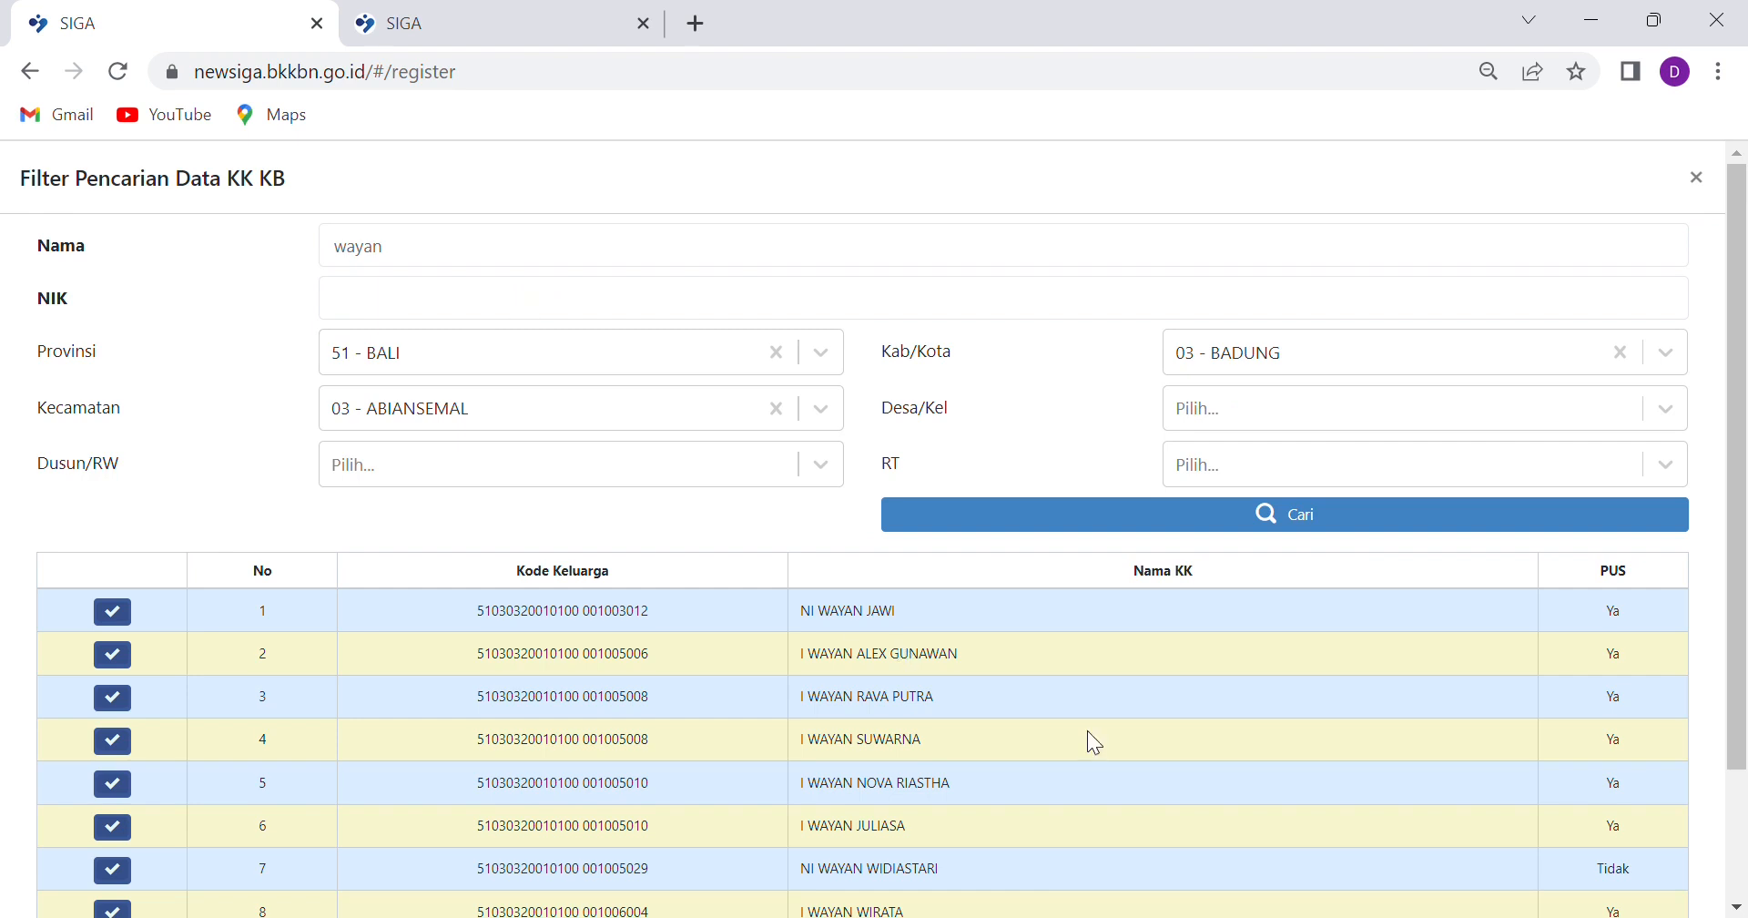
Narrow the search to village 2004 - JAGAPATI and pick the second family listed
{"action": "scroll", "coordinate": [887, 619], "scroll_direction": "down", "scroll_amount": 2}
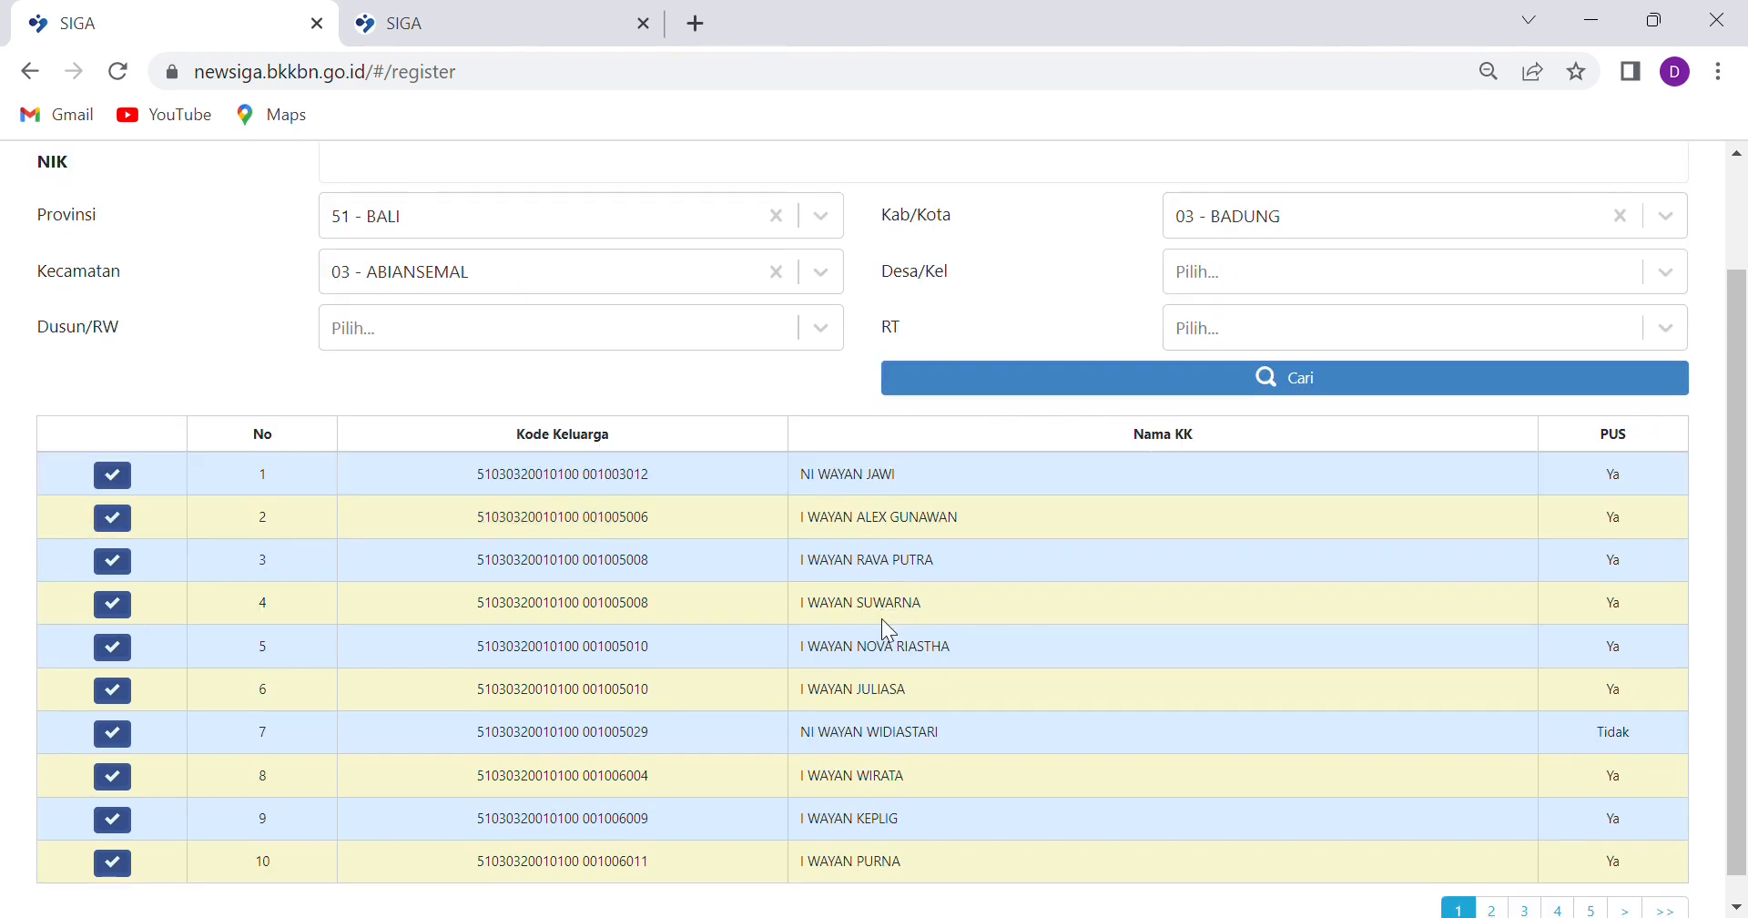
{"action": "scroll", "coordinate": [874, 582], "scroll_direction": "down", "scroll_amount": 1}
{"action": "scroll", "coordinate": [871, 580], "scroll_direction": "up", "scroll_amount": 2}
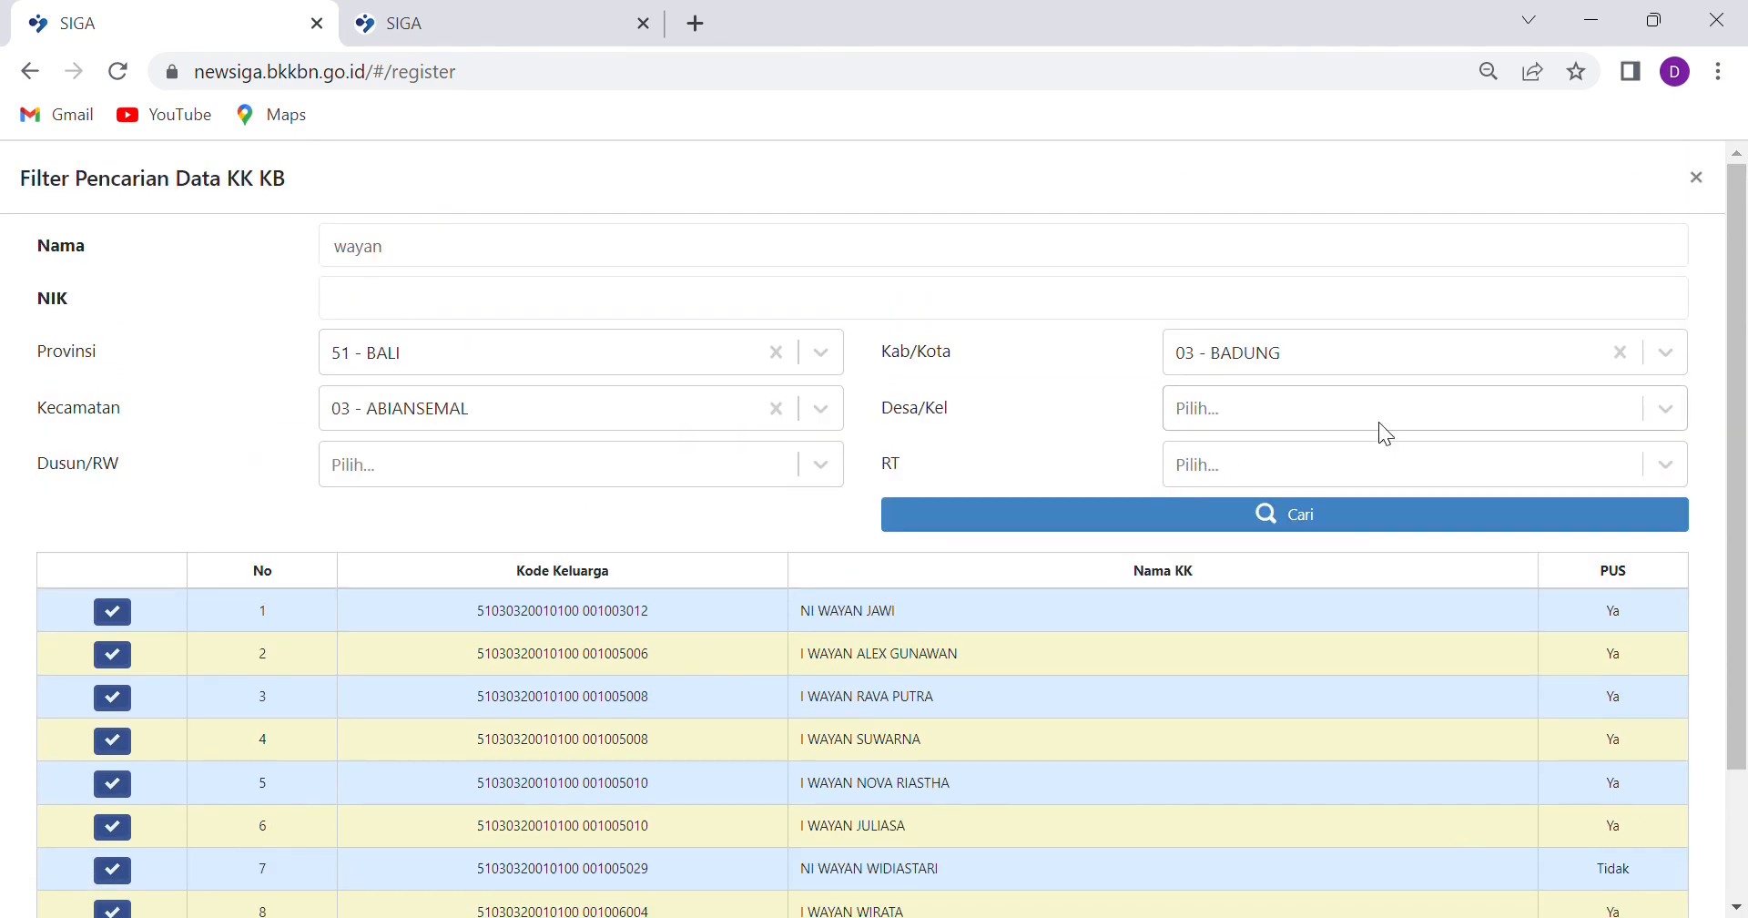
{"action": "left_click", "coordinate": [1672, 414]}
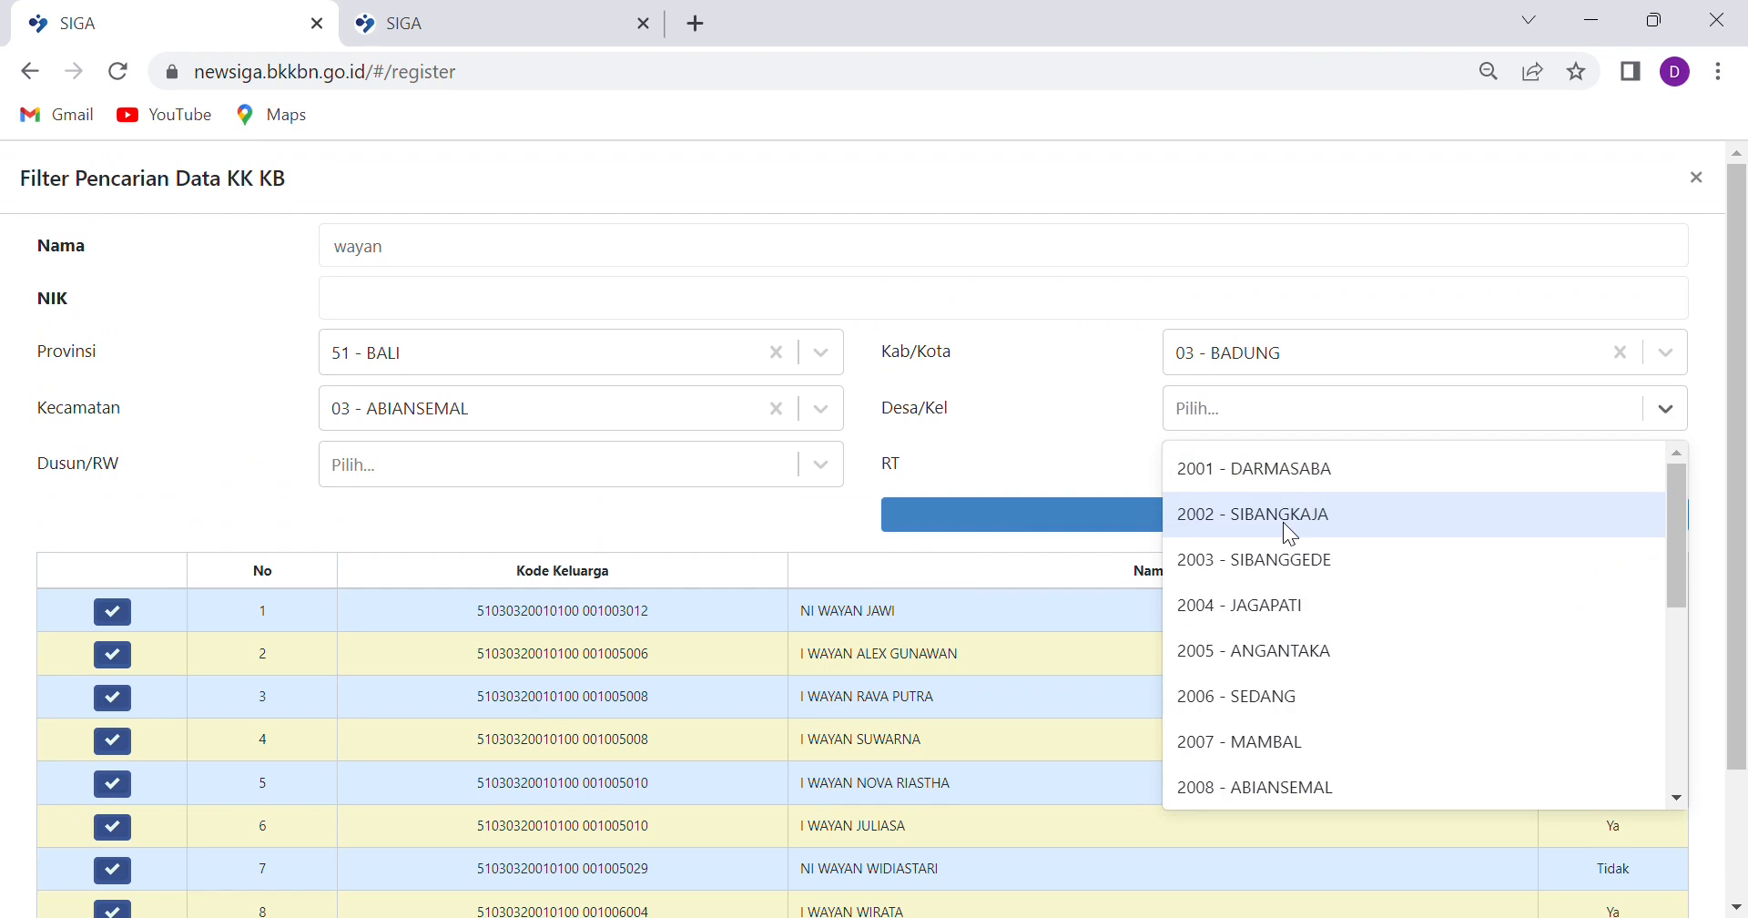
{"action": "left_click", "coordinate": [1274, 610]}
{"action": "left_click", "coordinate": [1189, 527]}
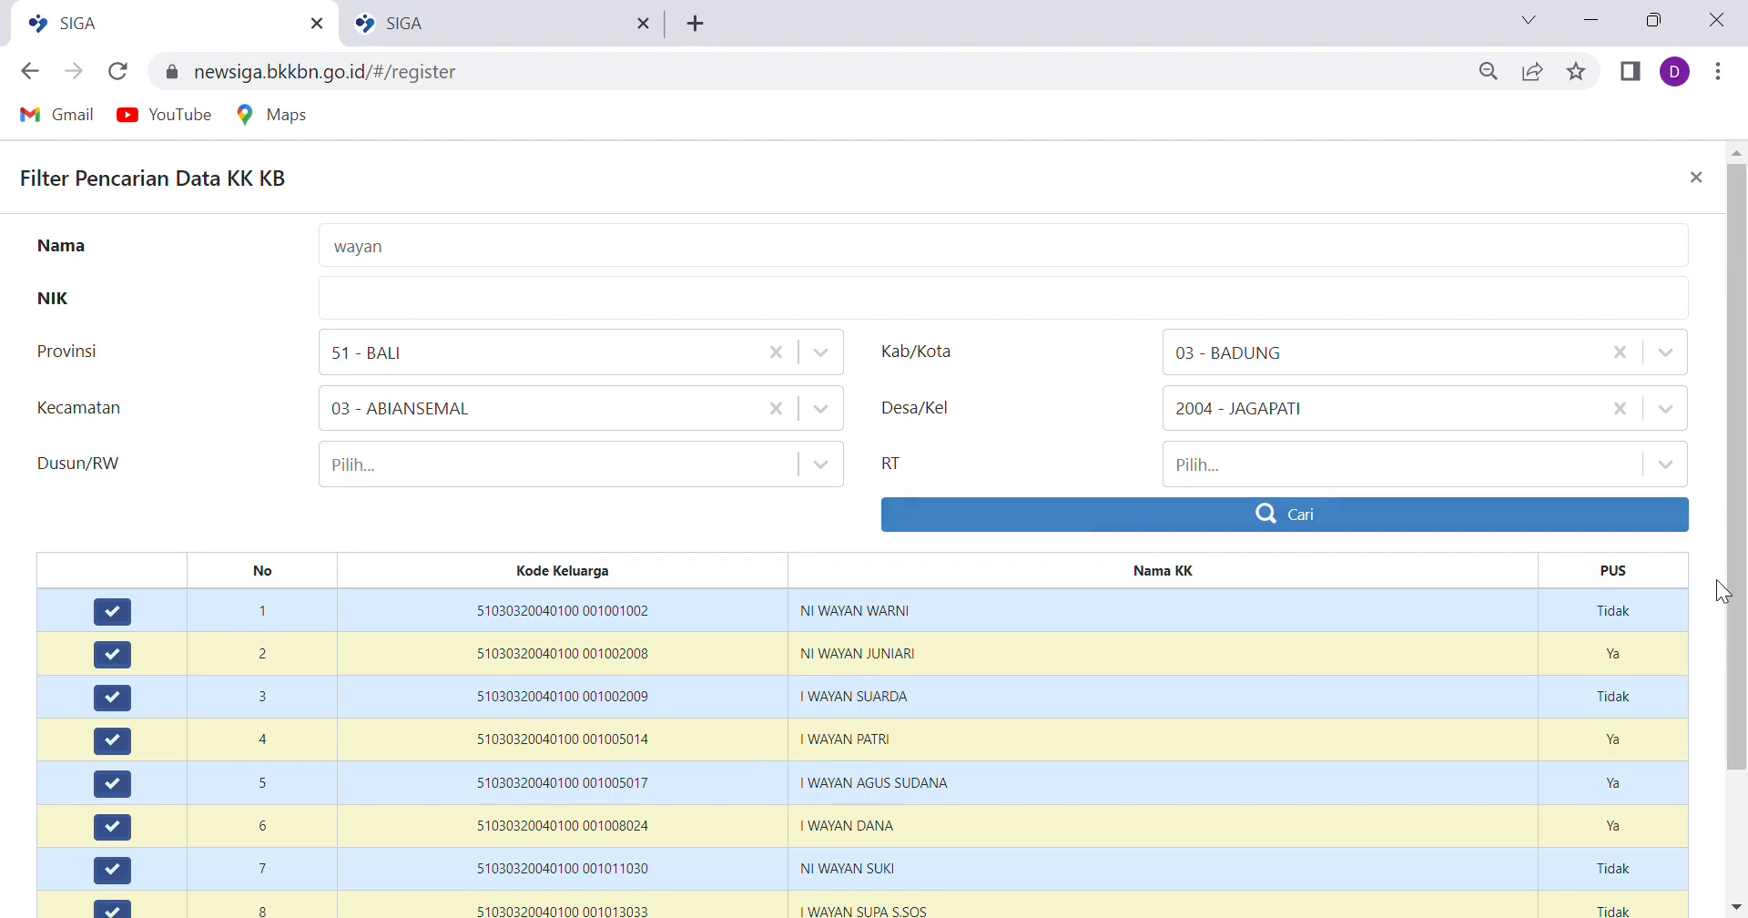
{"action": "scroll", "coordinate": [1680, 644], "scroll_direction": "down", "scroll_amount": 2}
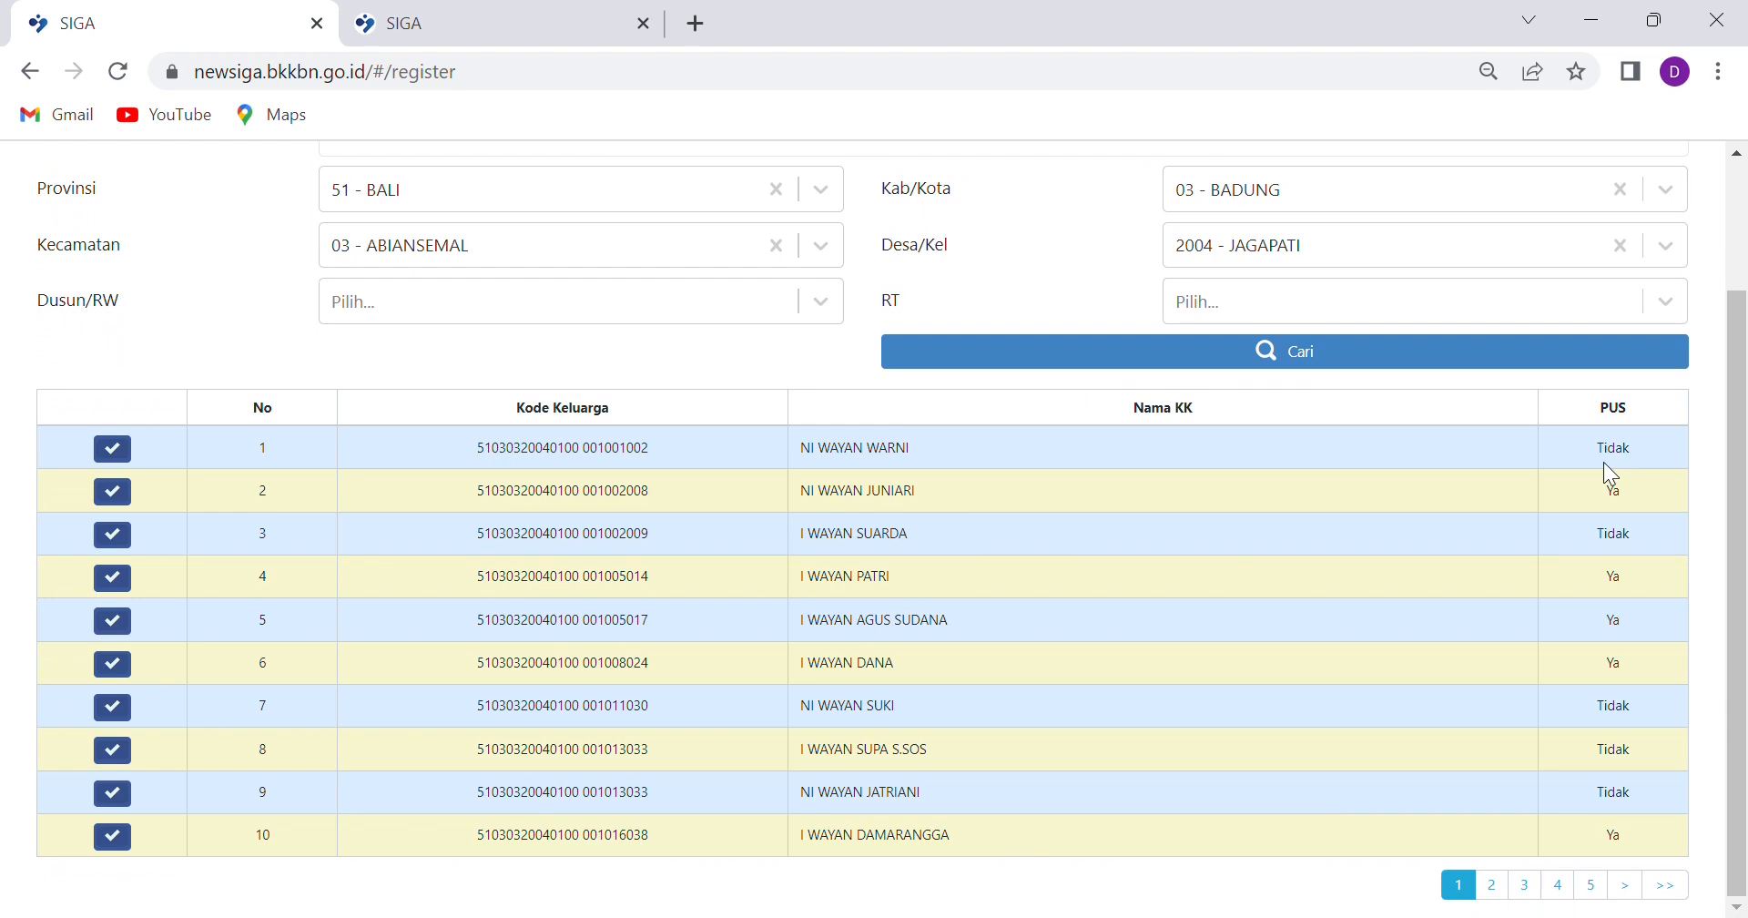
{"action": "left_click", "coordinate": [118, 496]}
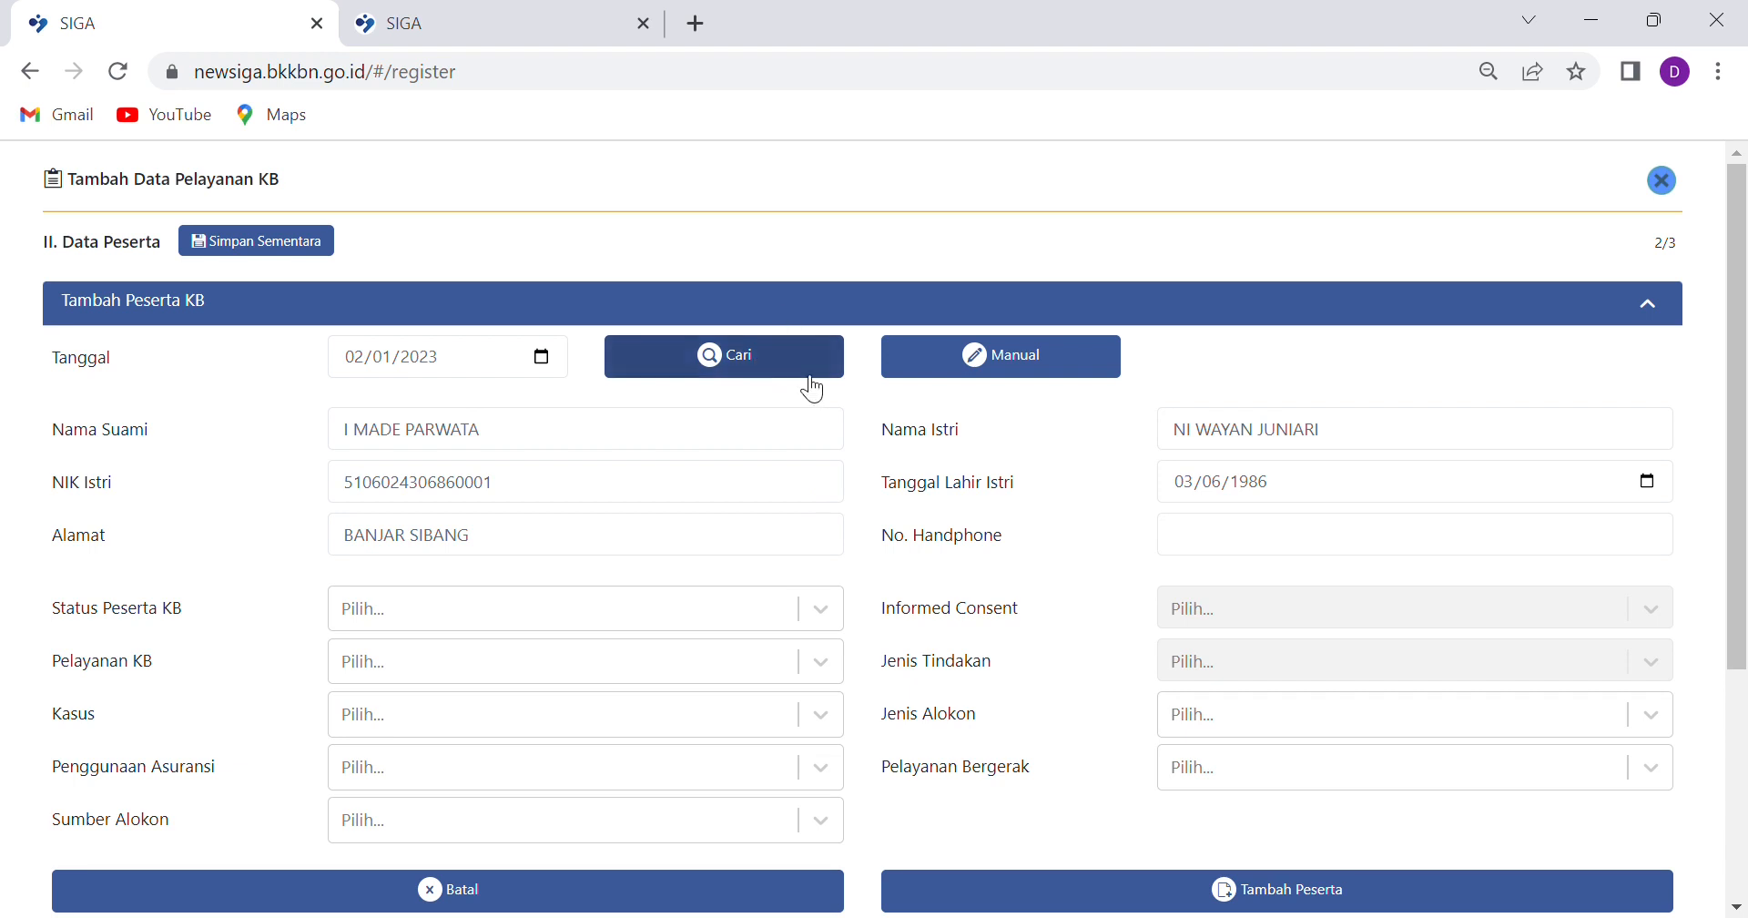
Reopen the household search (Cari) to find another participant
{"action": "left_click", "coordinate": [752, 371]}
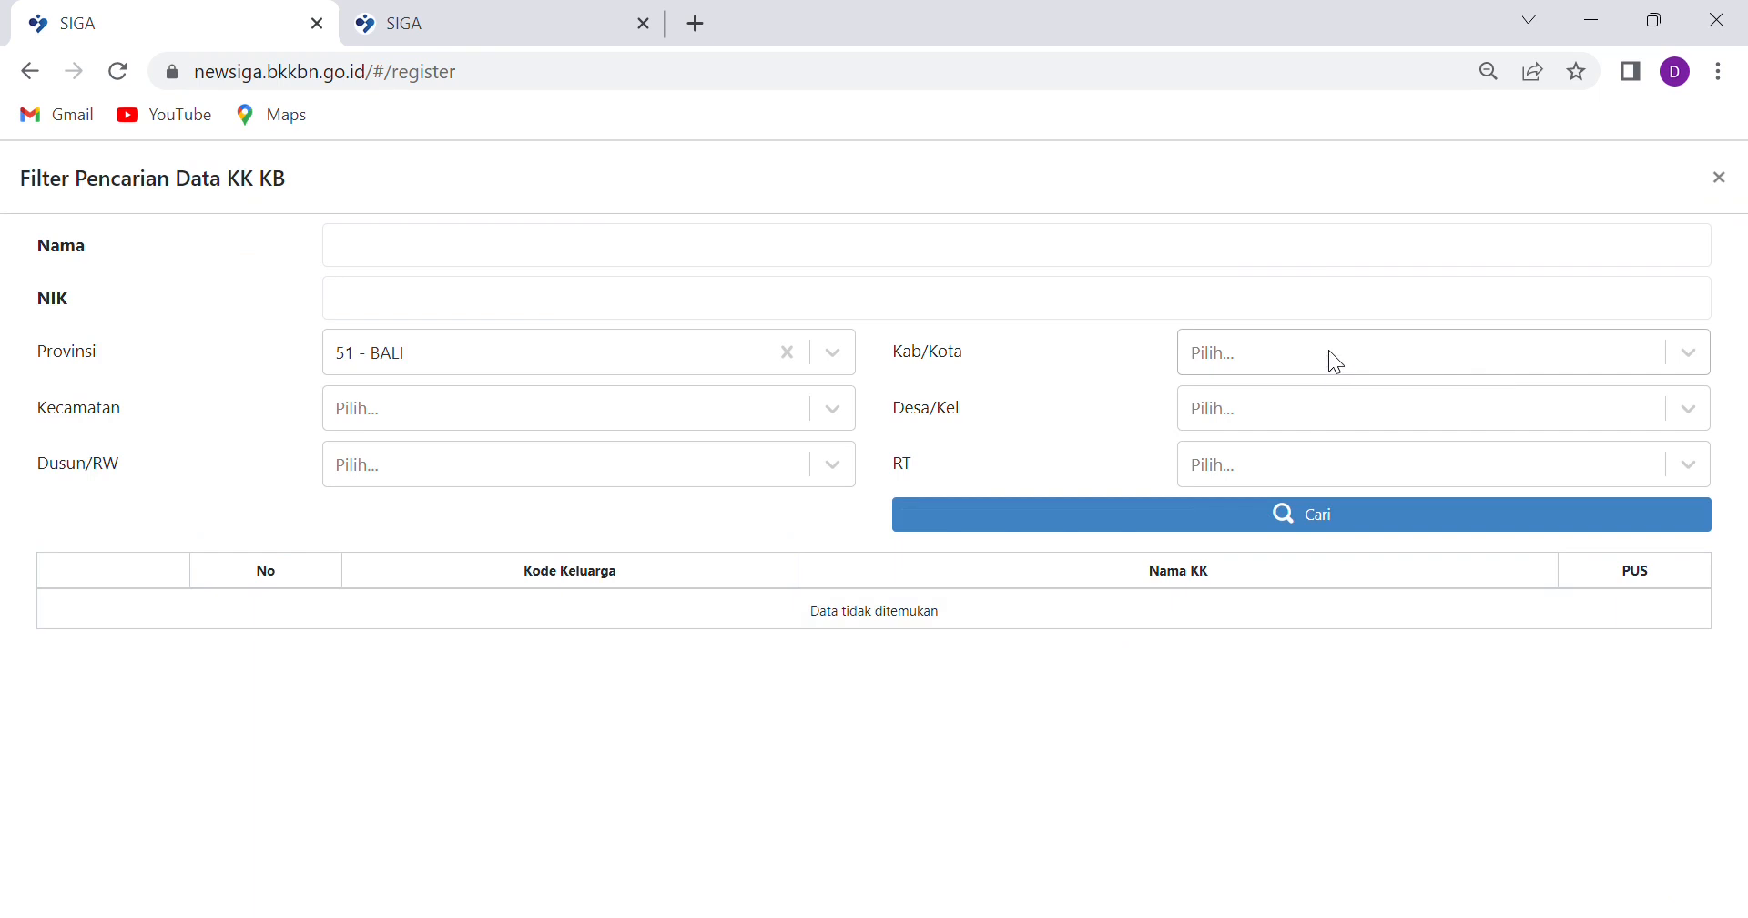
Filter the household search to 02 - TABANAN, 01 - SELEMADEG, village 2002 - WANAGIRI
{"action": "left_click", "coordinate": [1329, 351]}
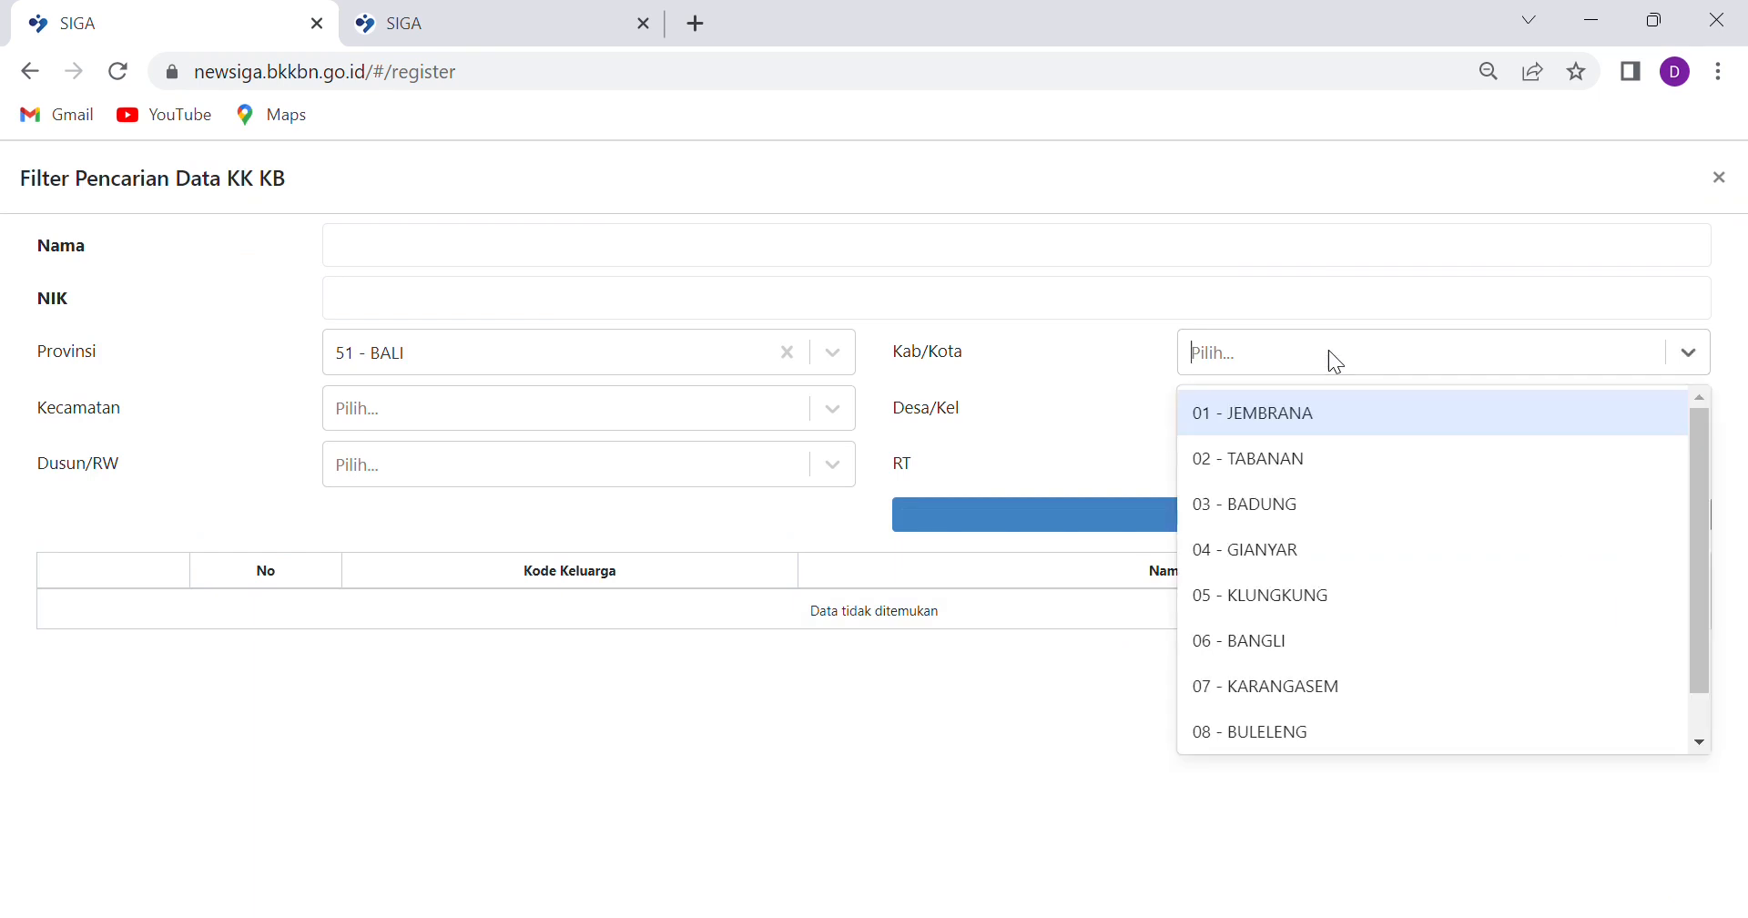
{"action": "left_click", "coordinate": [1317, 471]}
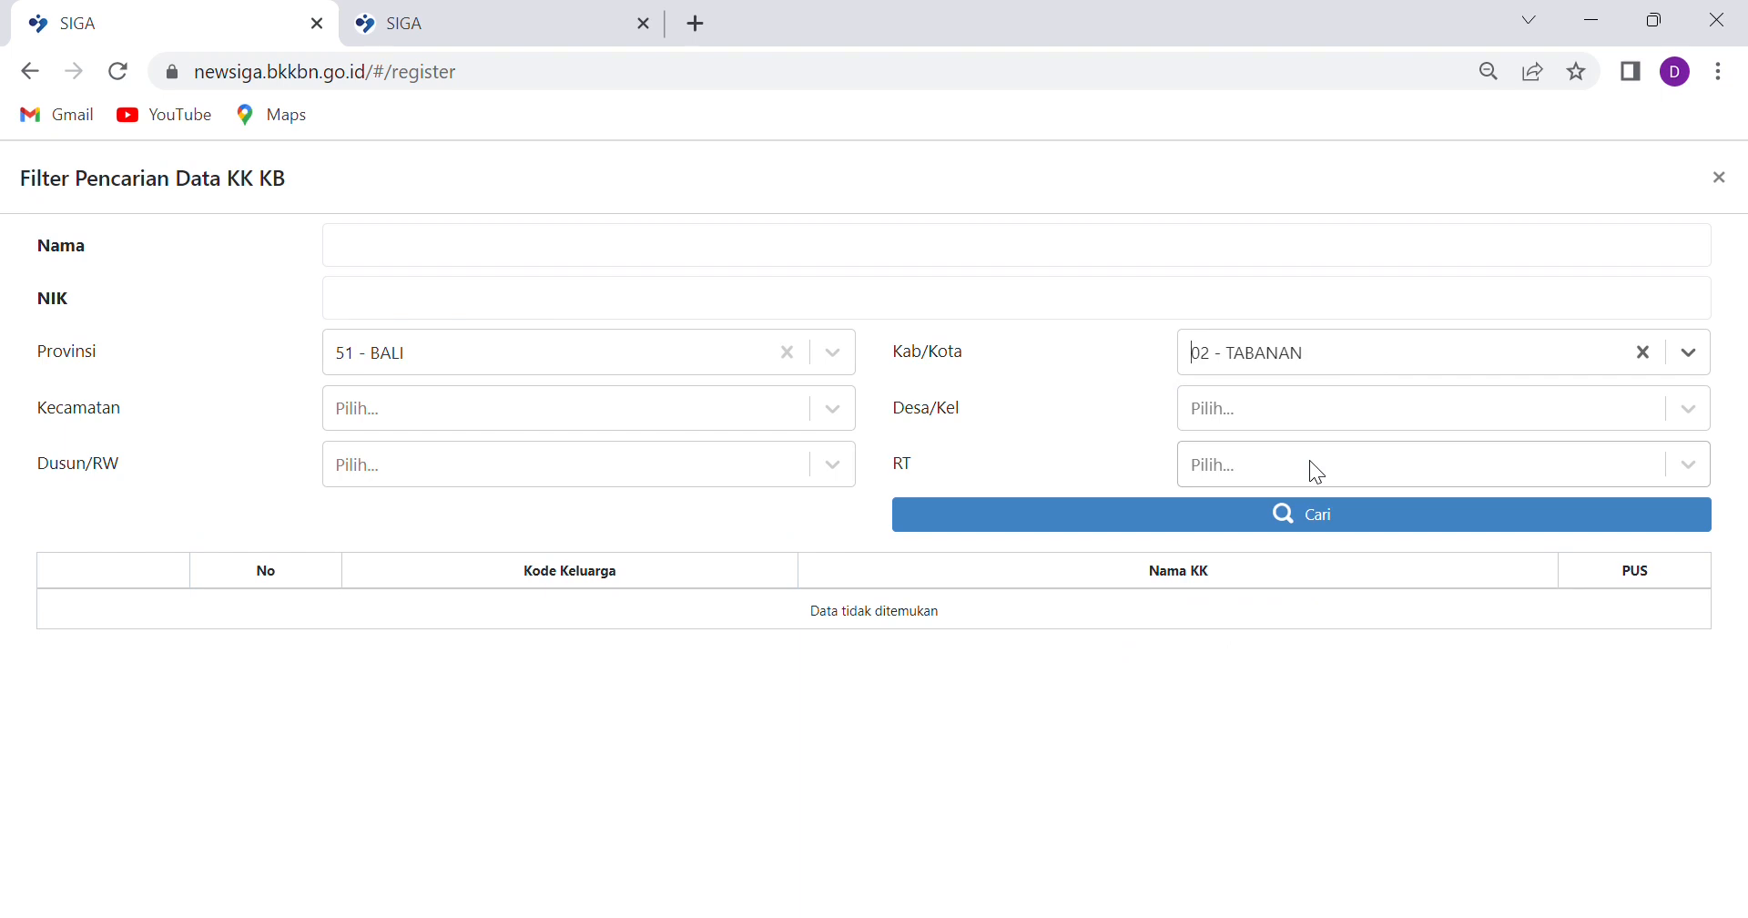
{"action": "left_click", "coordinate": [827, 412]}
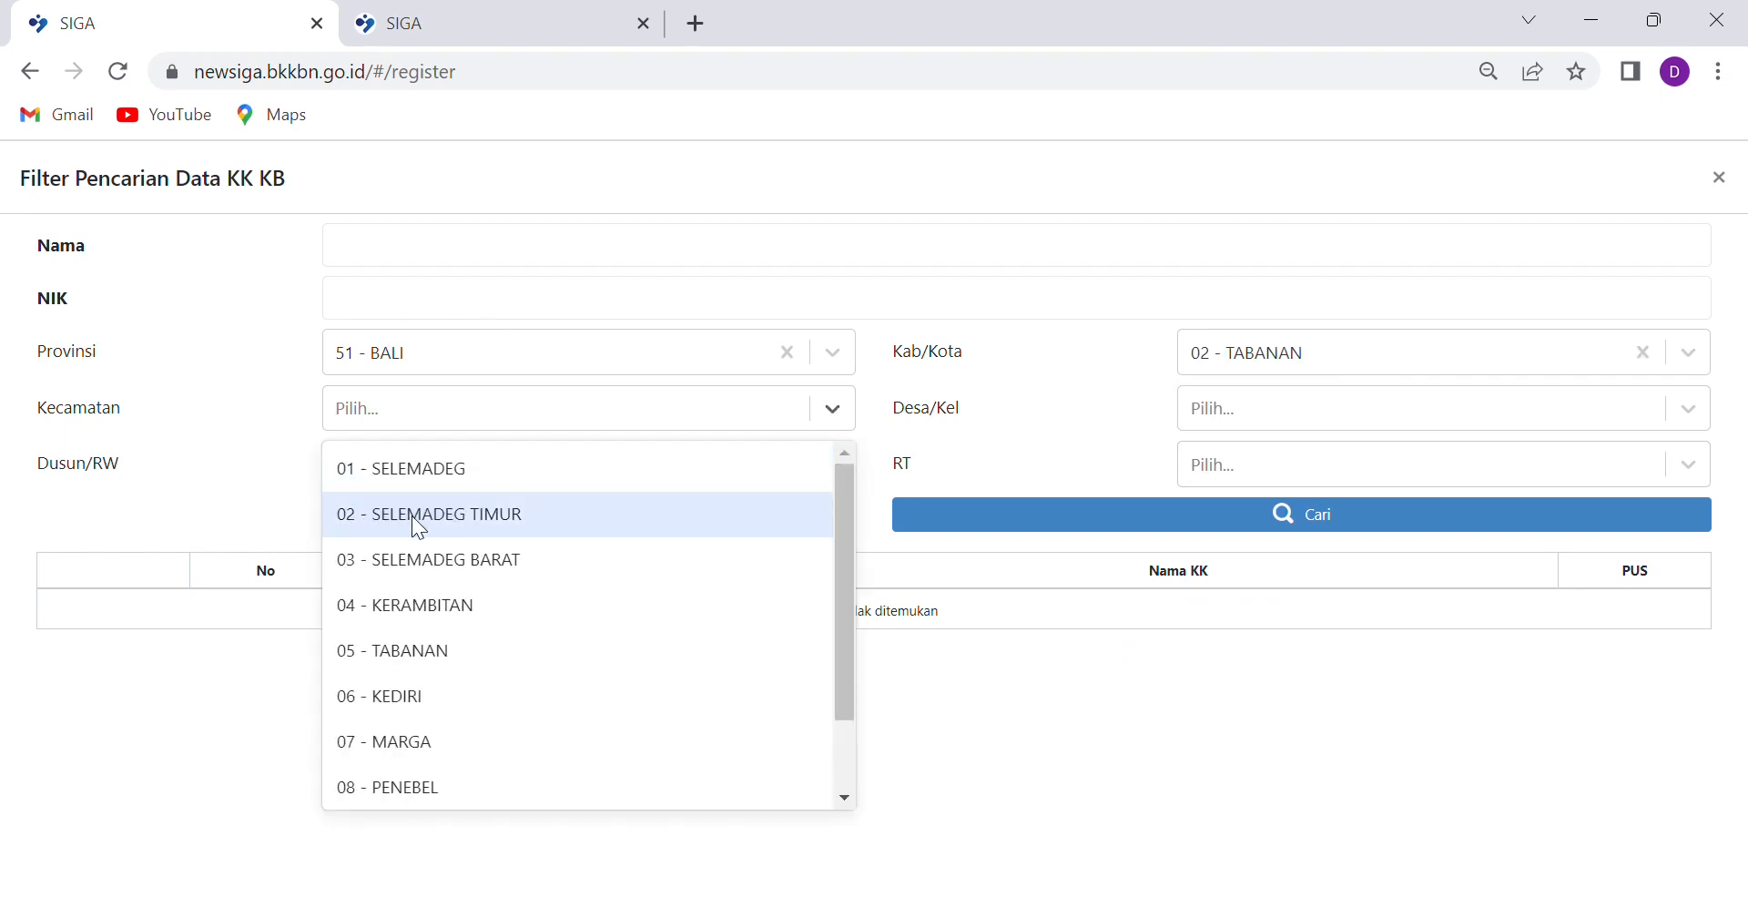
{"action": "left_click", "coordinate": [422, 471]}
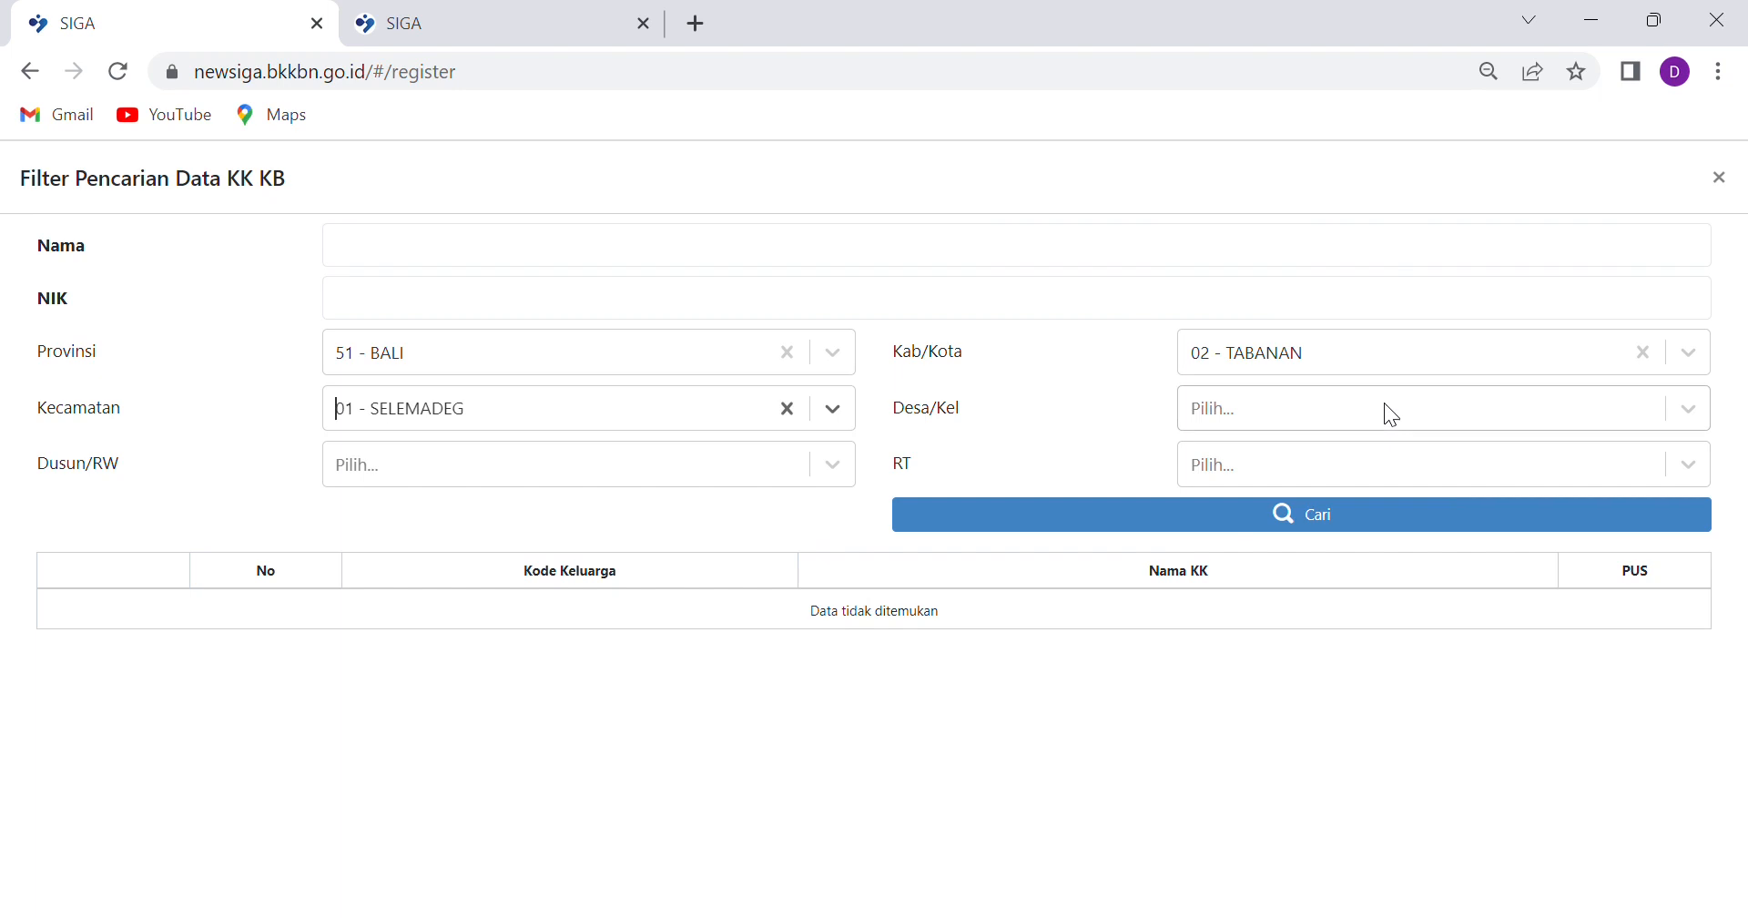
{"action": "left_click", "coordinate": [1389, 412]}
{"action": "left_click", "coordinate": [1329, 526]}
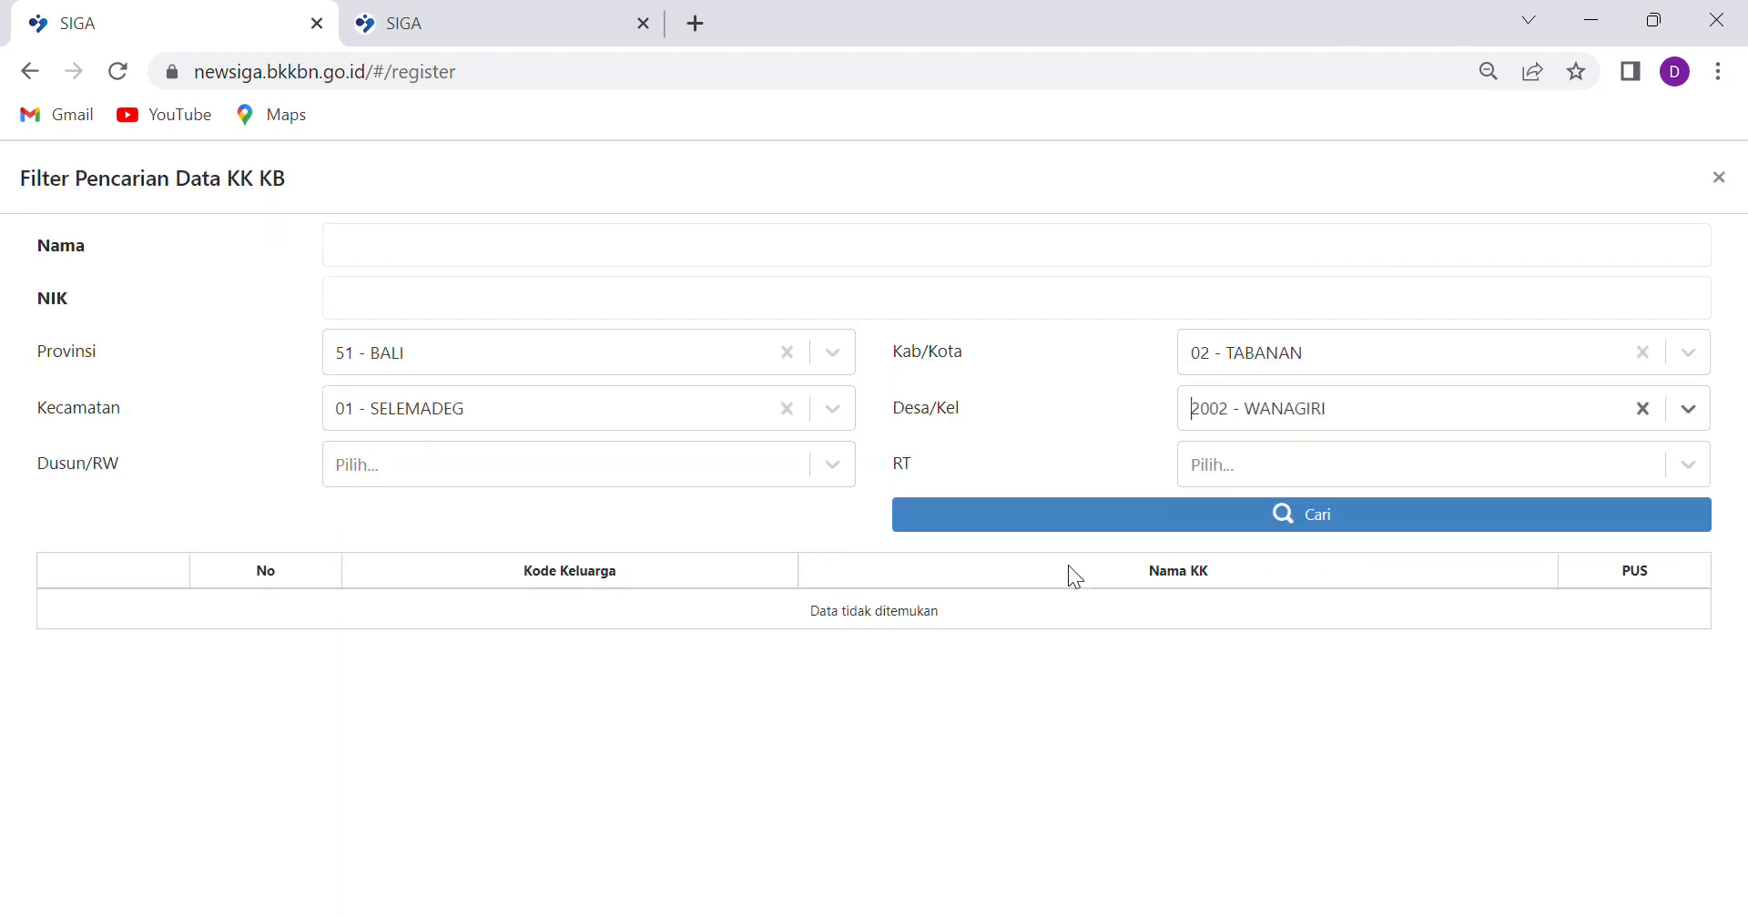
Search households by name and load the fourth result into the service form
{"action": "left_click", "coordinate": [484, 246]}
{"action": "type", "text": "wayan"}
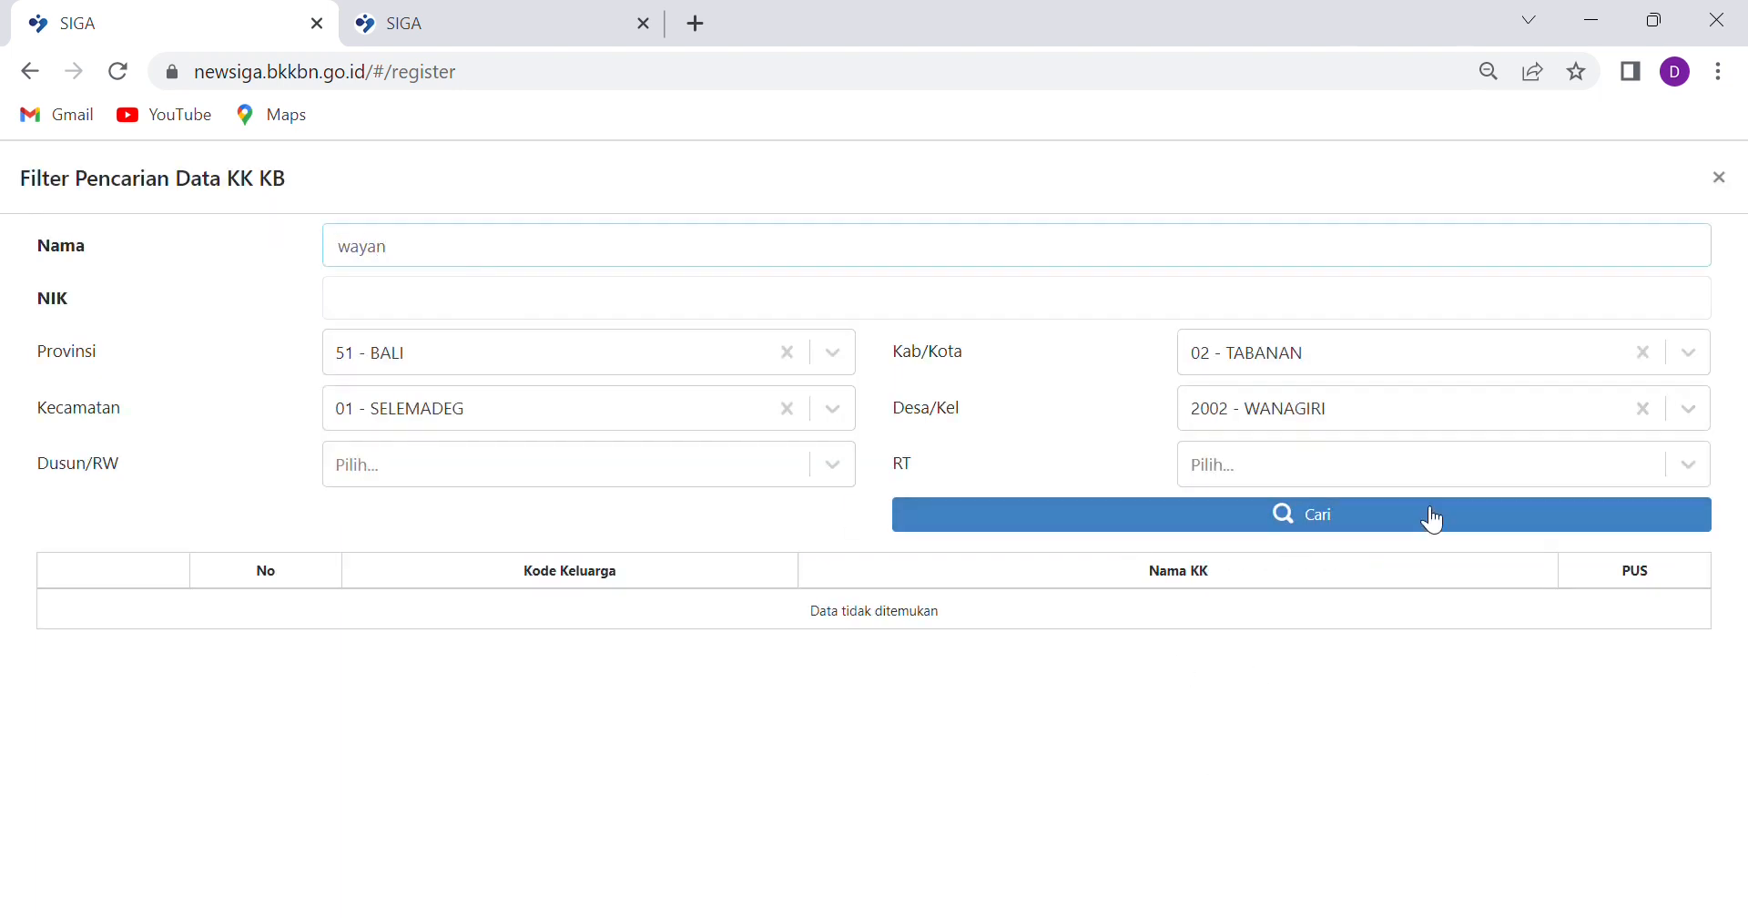
{"action": "left_click", "coordinate": [1347, 524]}
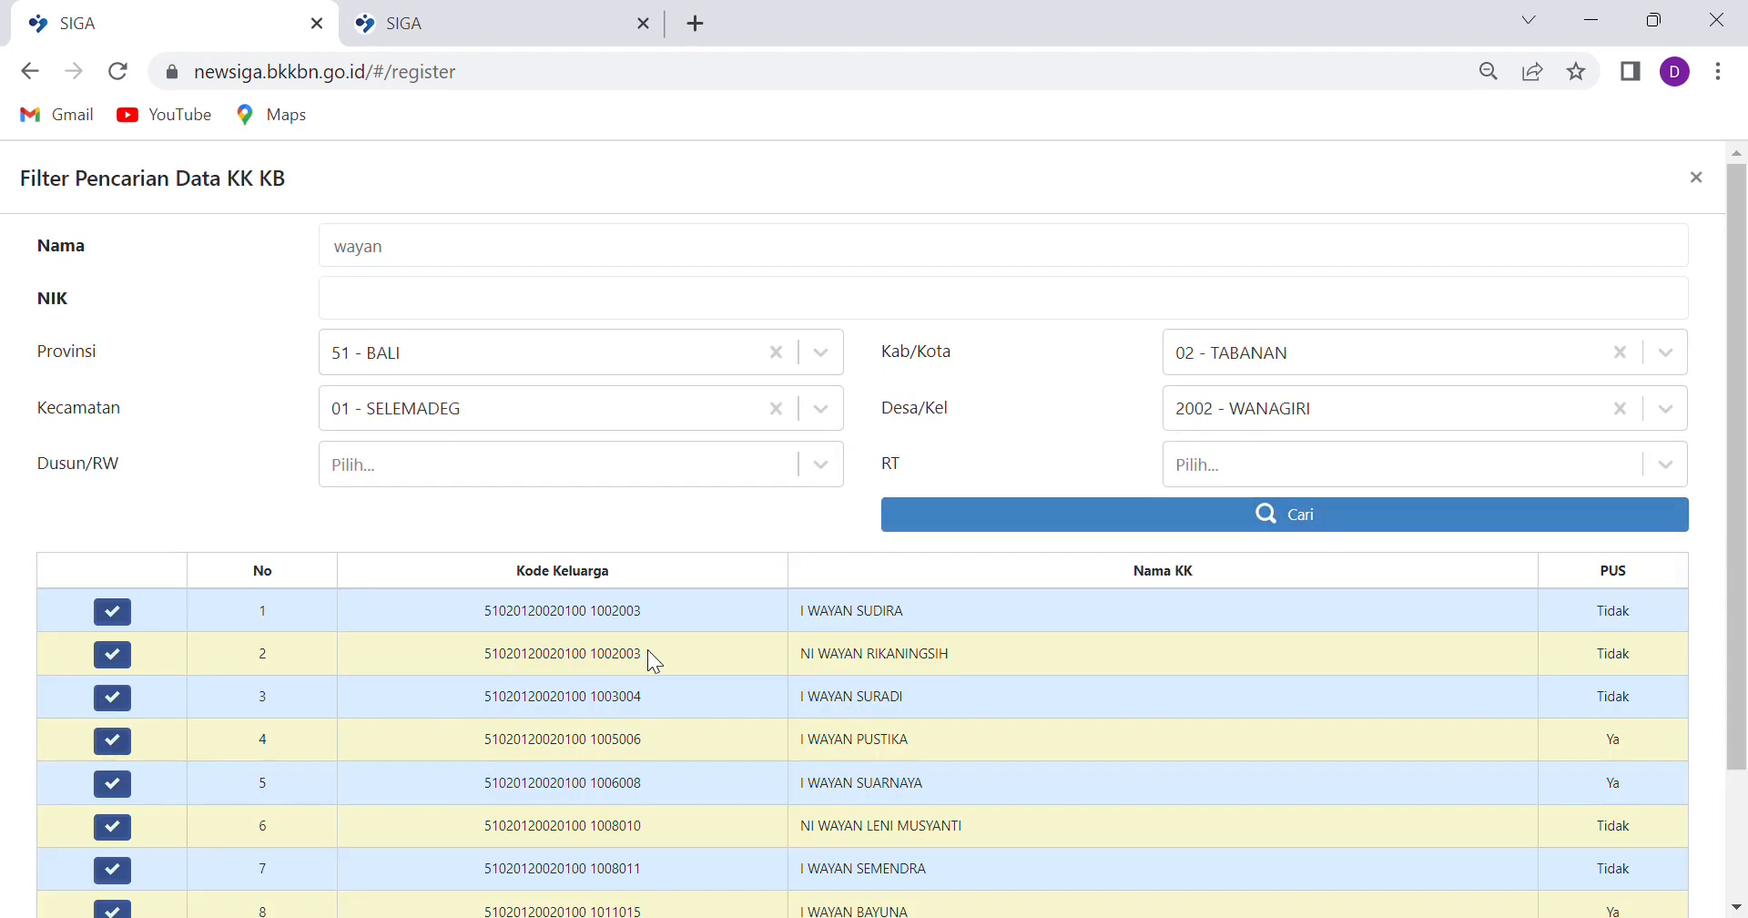
{"action": "scroll", "coordinate": [978, 651], "scroll_direction": "down", "scroll_amount": 1}
{"action": "scroll", "coordinate": [973, 642], "scroll_direction": "down", "scroll_amount": 1}
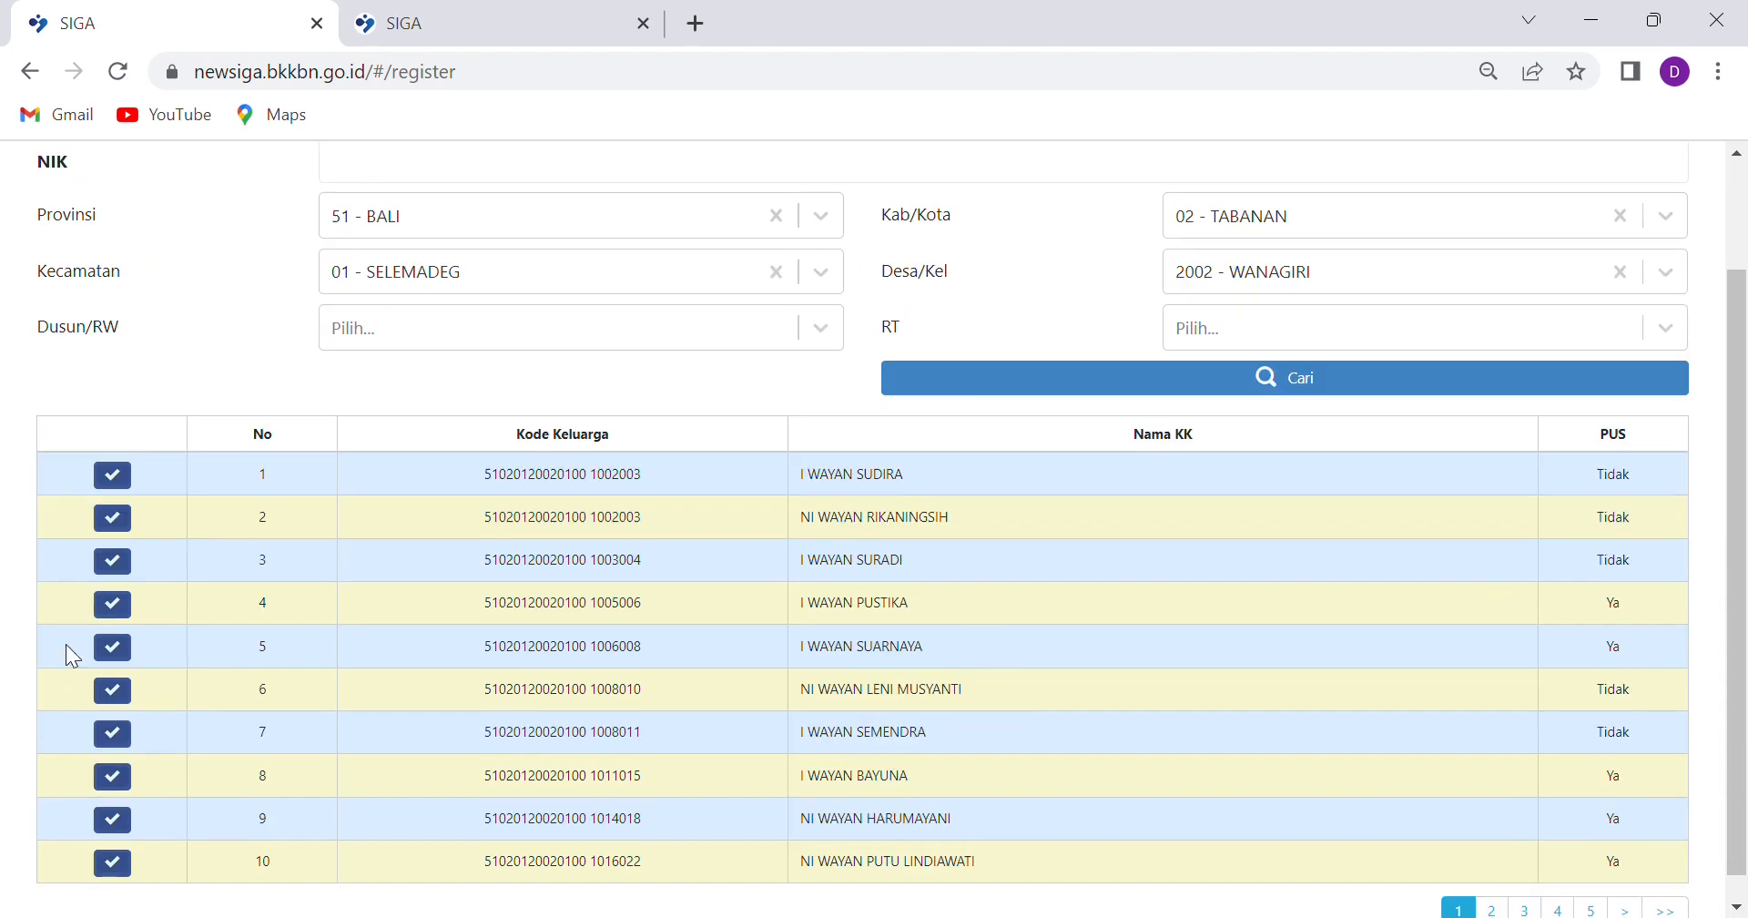
{"action": "left_click", "coordinate": [117, 599]}
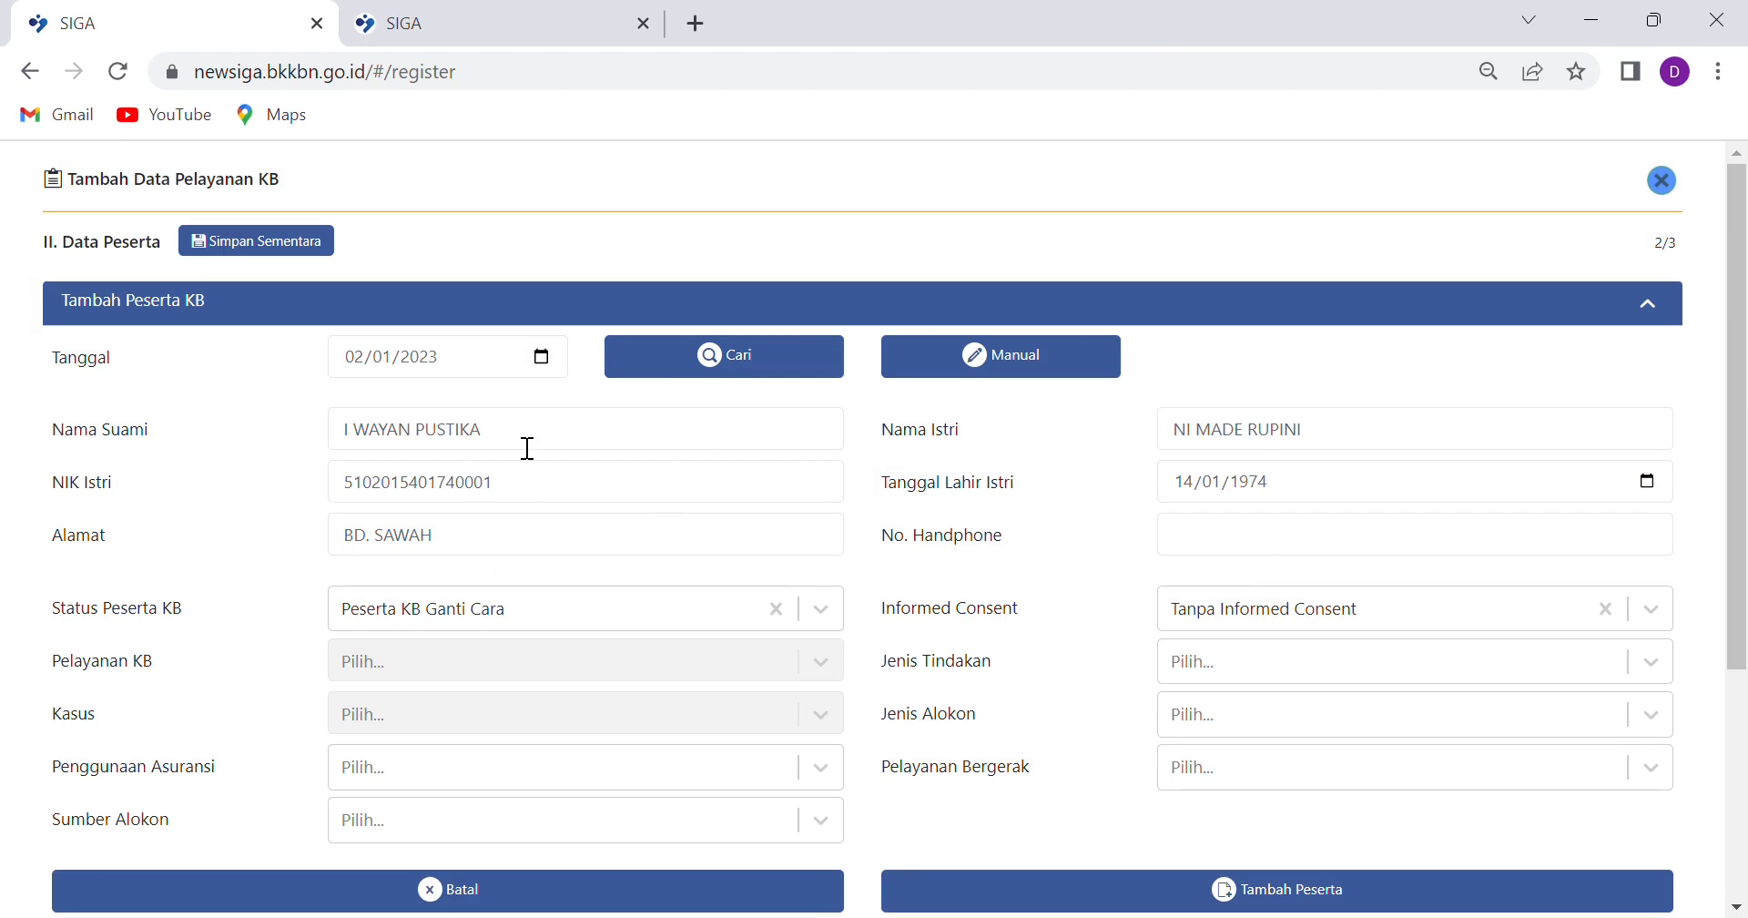
Enter the participant's phone number in No. Handphone
{"action": "left_click", "coordinate": [1252, 549]}
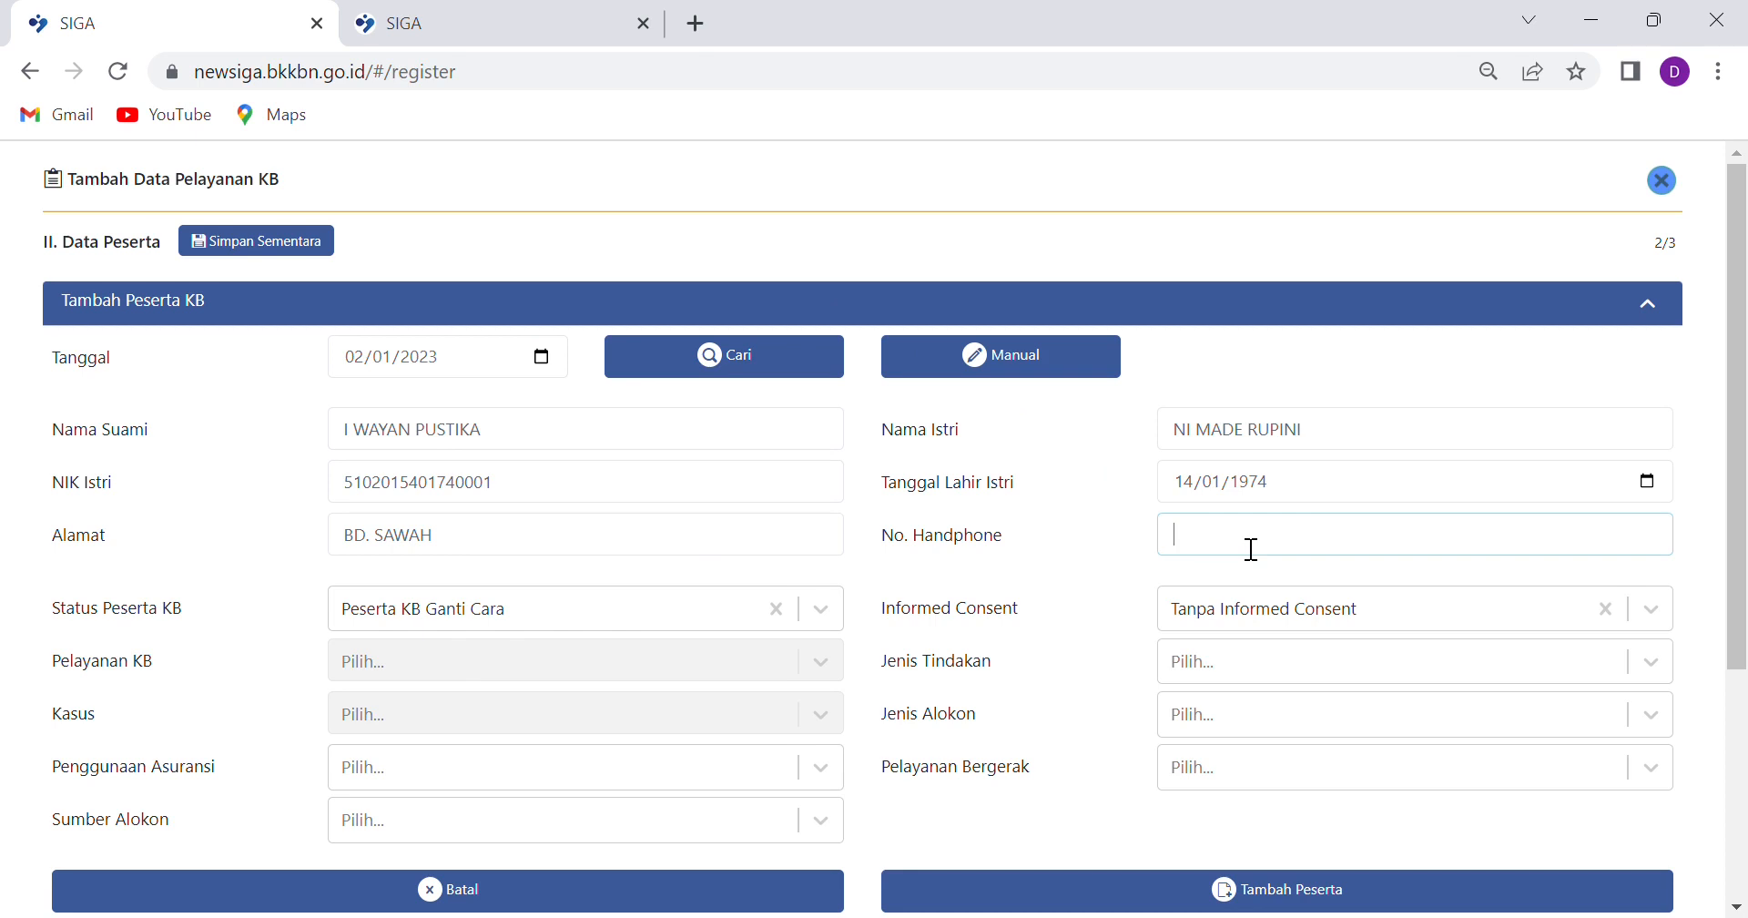
{"action": "type", "text": "12345678"}
Reopen the household search and filter to 03 - BADUNG, 03 - ABIANSEMAL, 2001 - DARMASABA, hamlet 0100 - CABE
{"action": "left_click", "coordinate": [753, 358]}
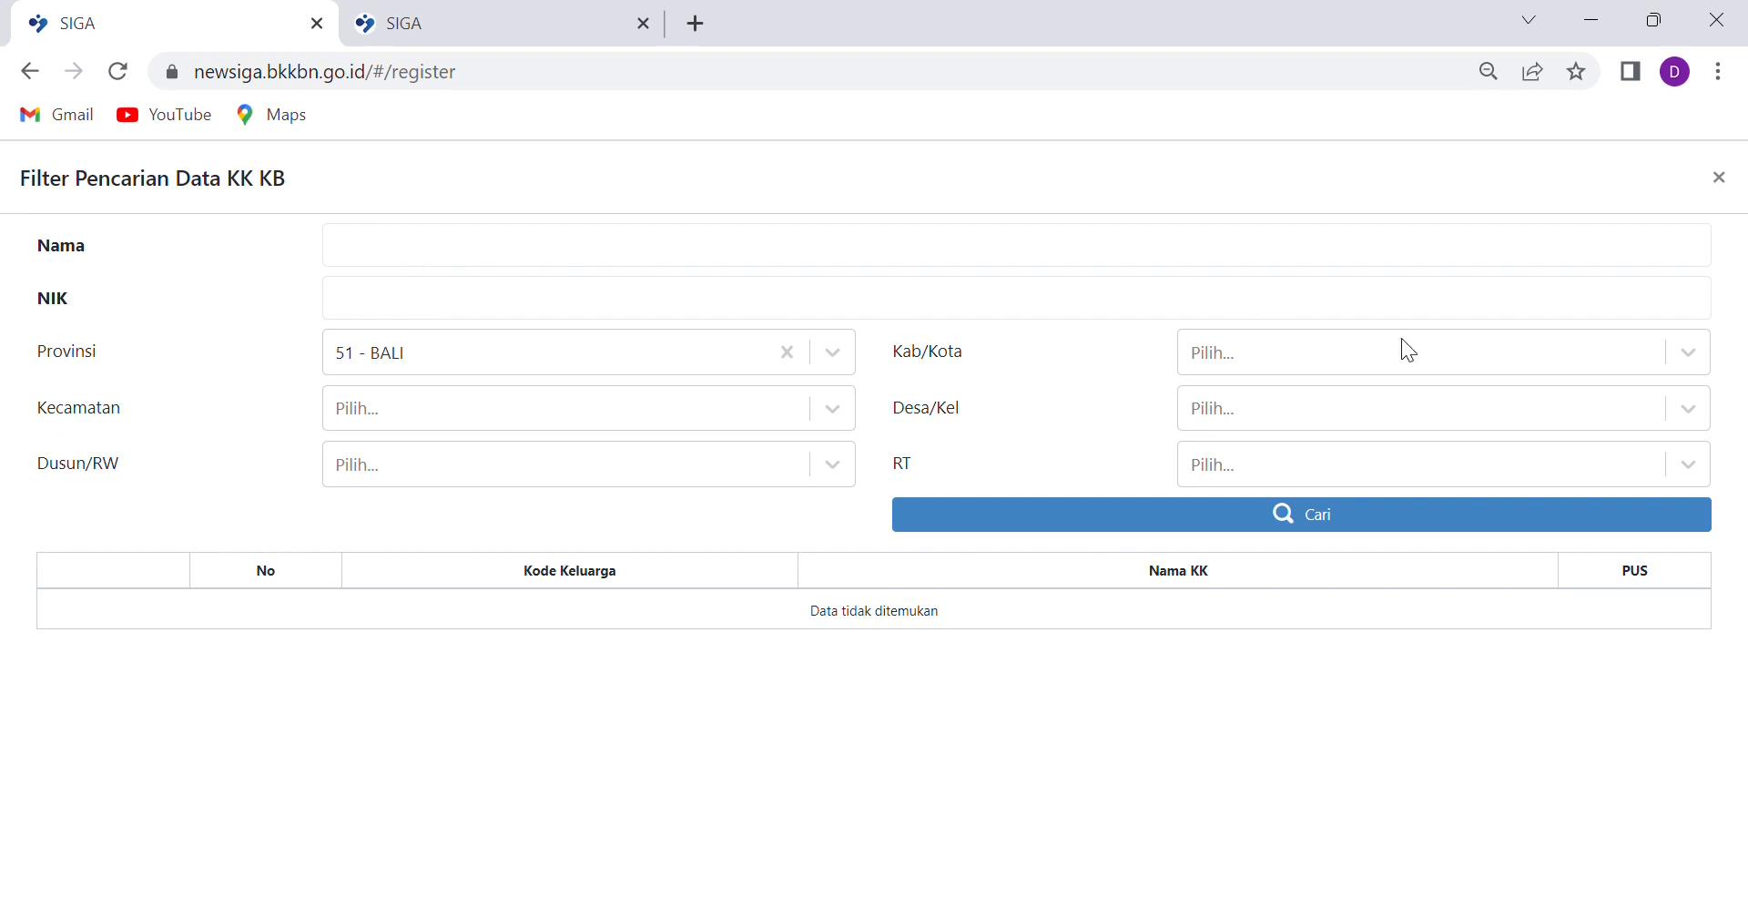
{"action": "left_click", "coordinate": [1372, 349]}
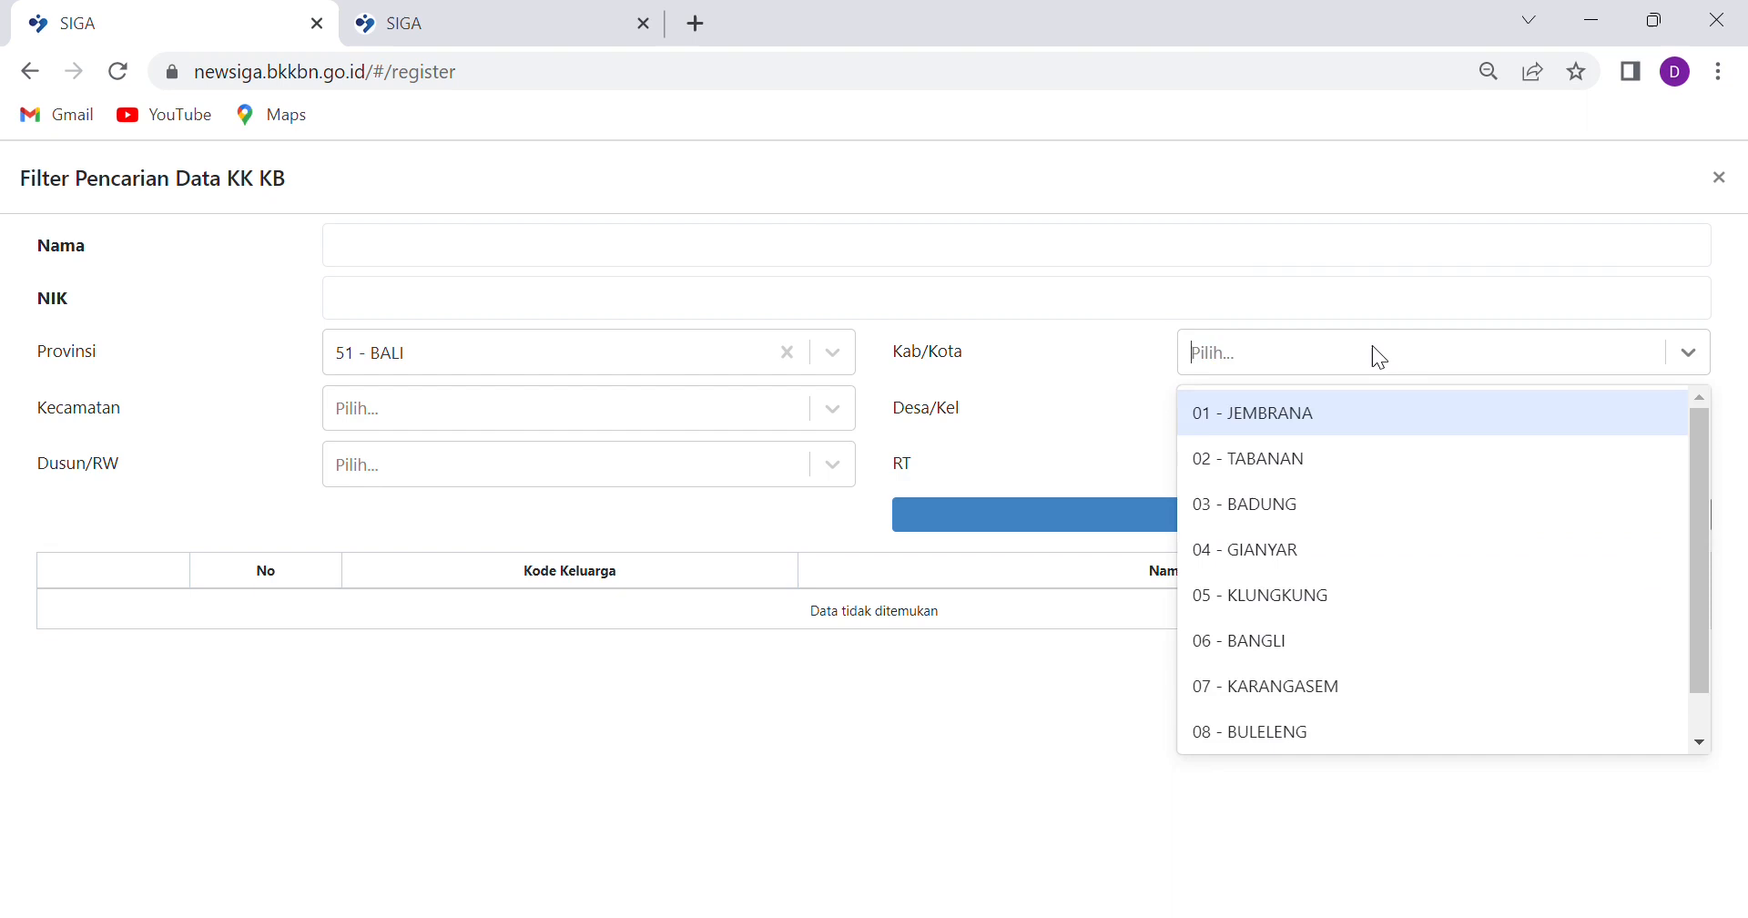
{"action": "left_click", "coordinate": [1248, 503]}
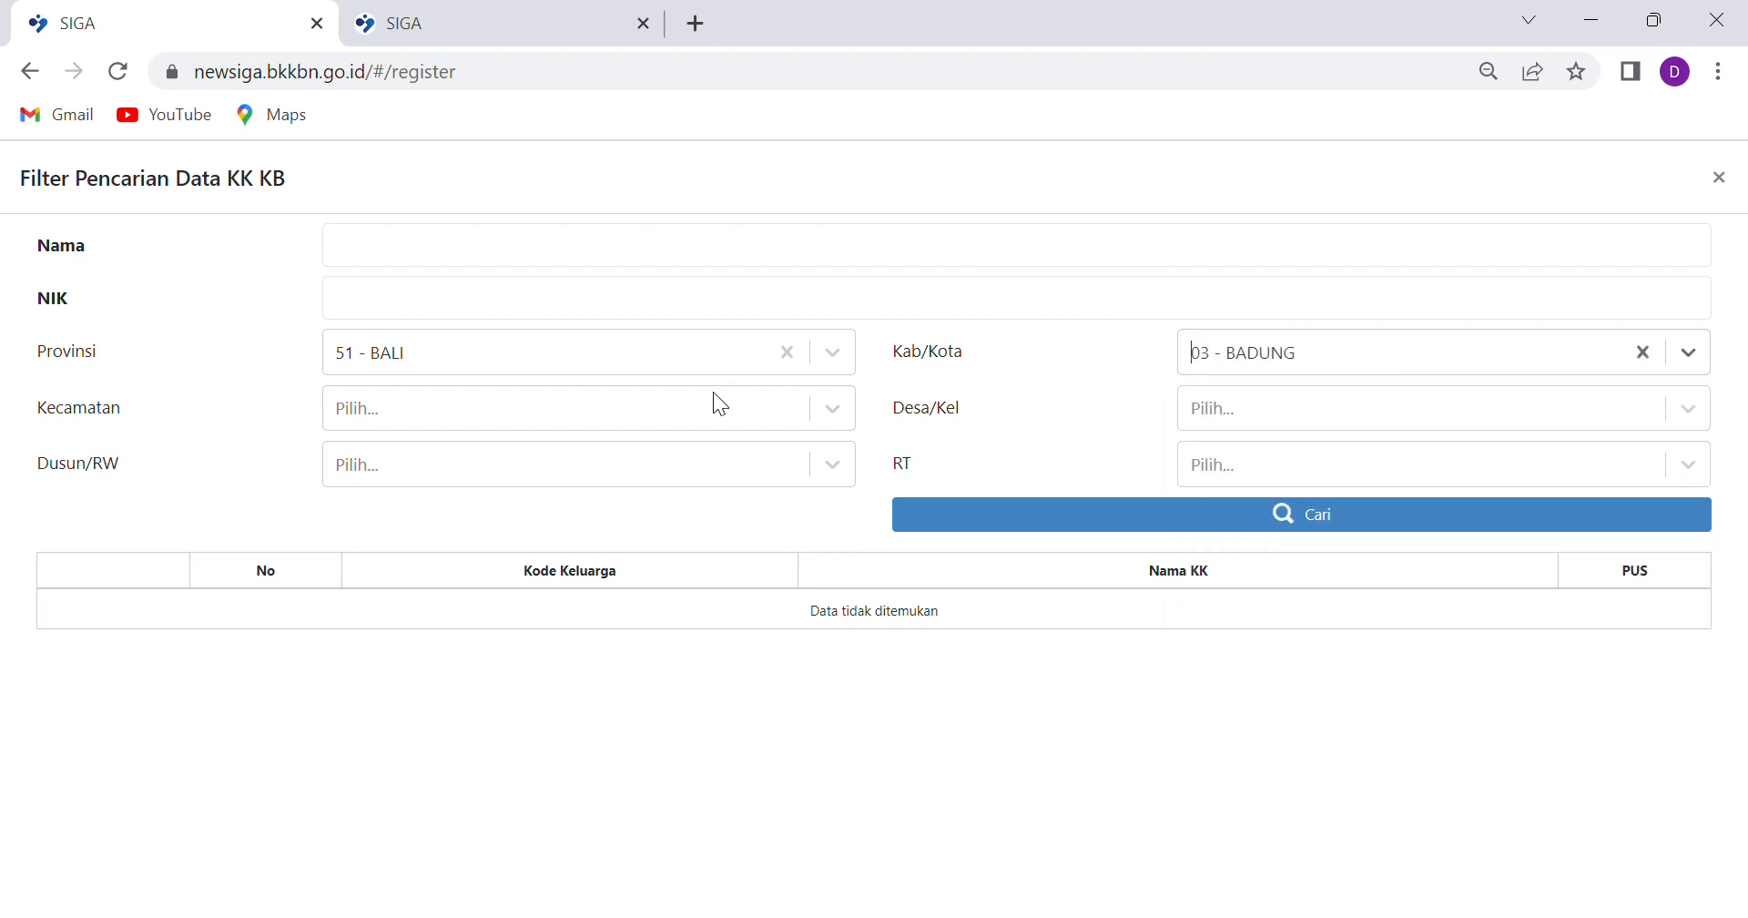
{"action": "left_click", "coordinate": [846, 425]}
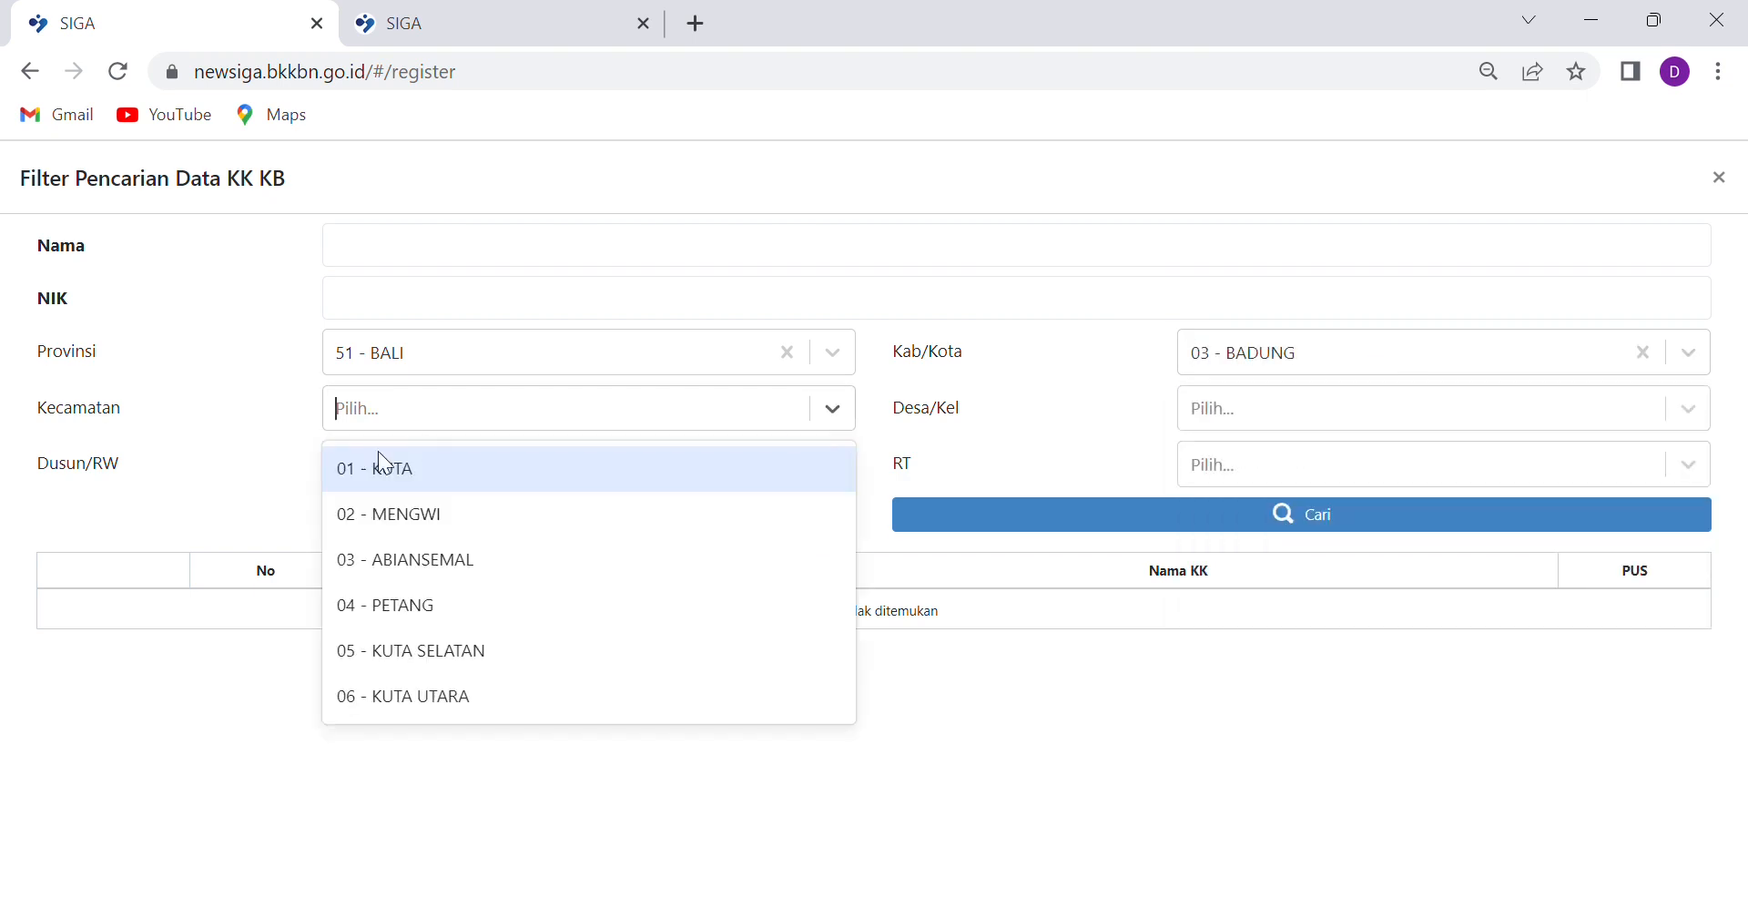
{"action": "left_click", "coordinate": [400, 578]}
{"action": "left_click", "coordinate": [1332, 418]}
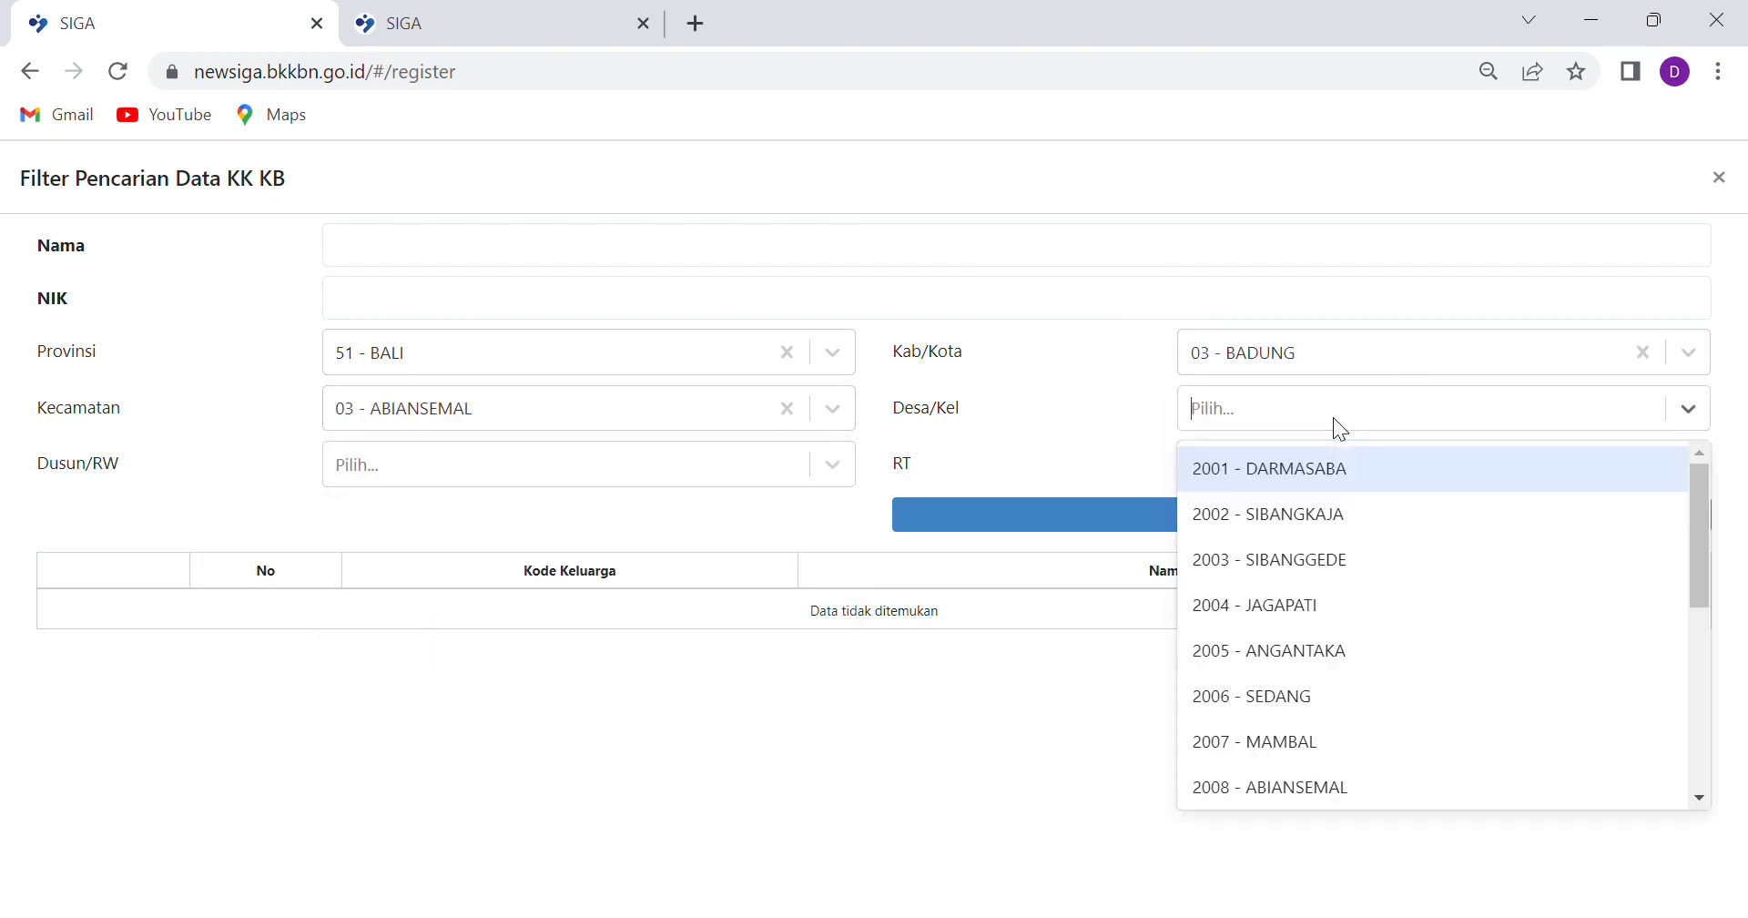
{"action": "left_click", "coordinate": [1311, 473]}
{"action": "left_click", "coordinate": [597, 455]}
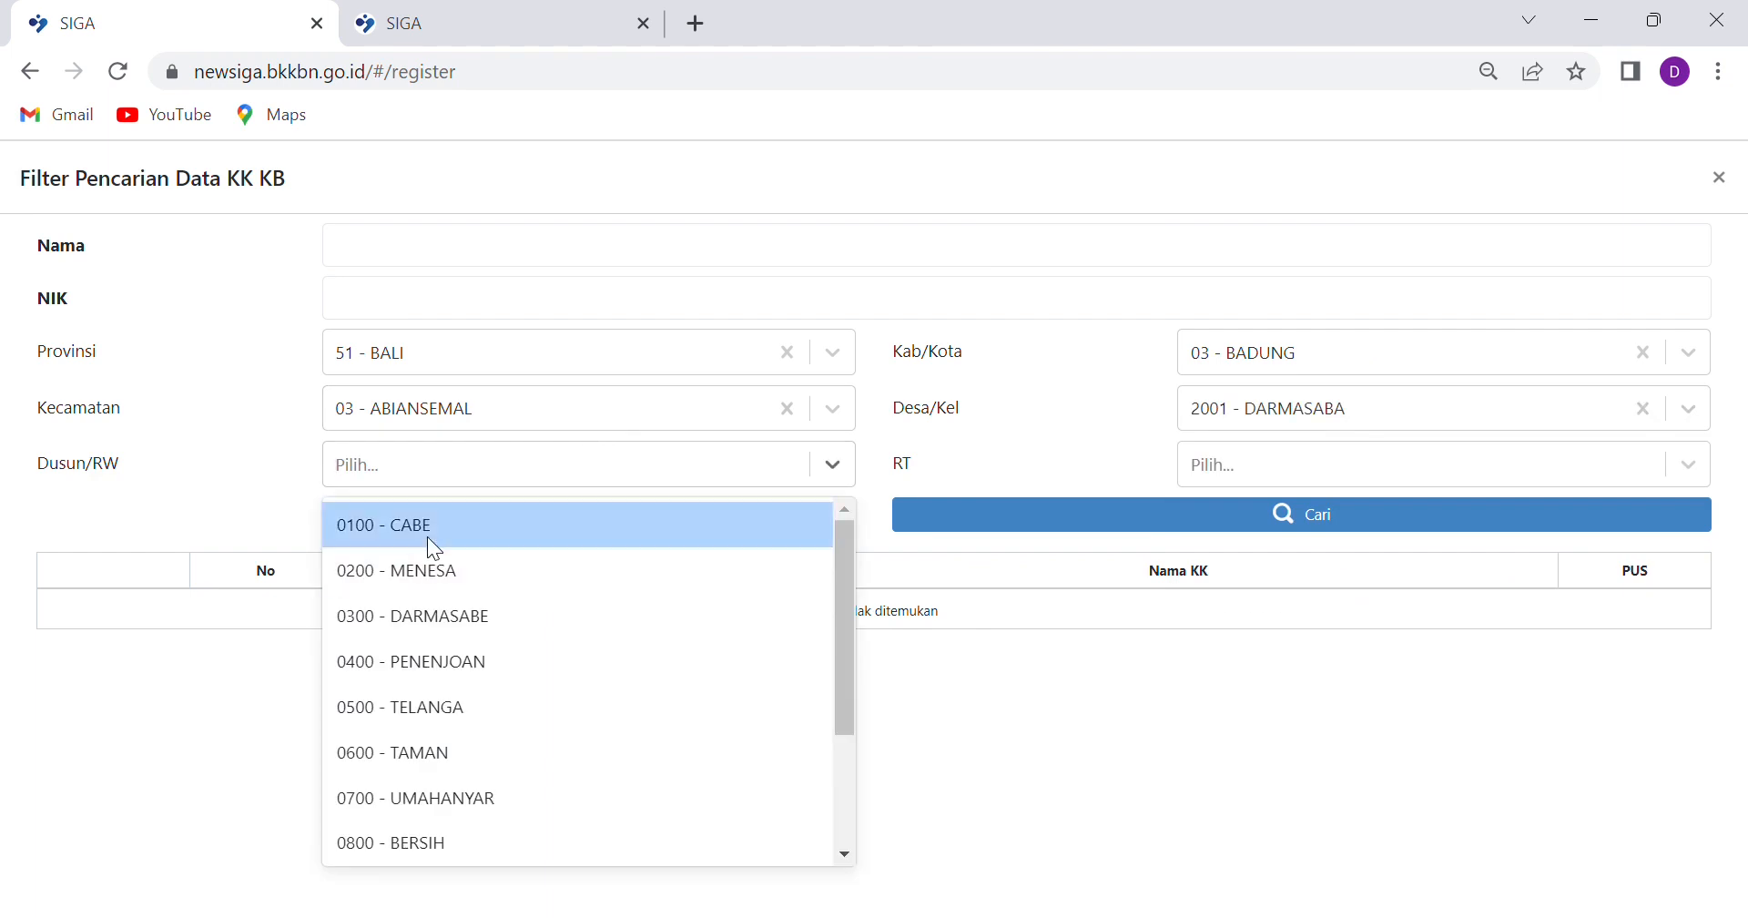
{"action": "left_click", "coordinate": [428, 538]}
Search households by name and load the first result into the service form
{"action": "left_click", "coordinate": [484, 261]}
{"action": "type", "text": "wayan"}
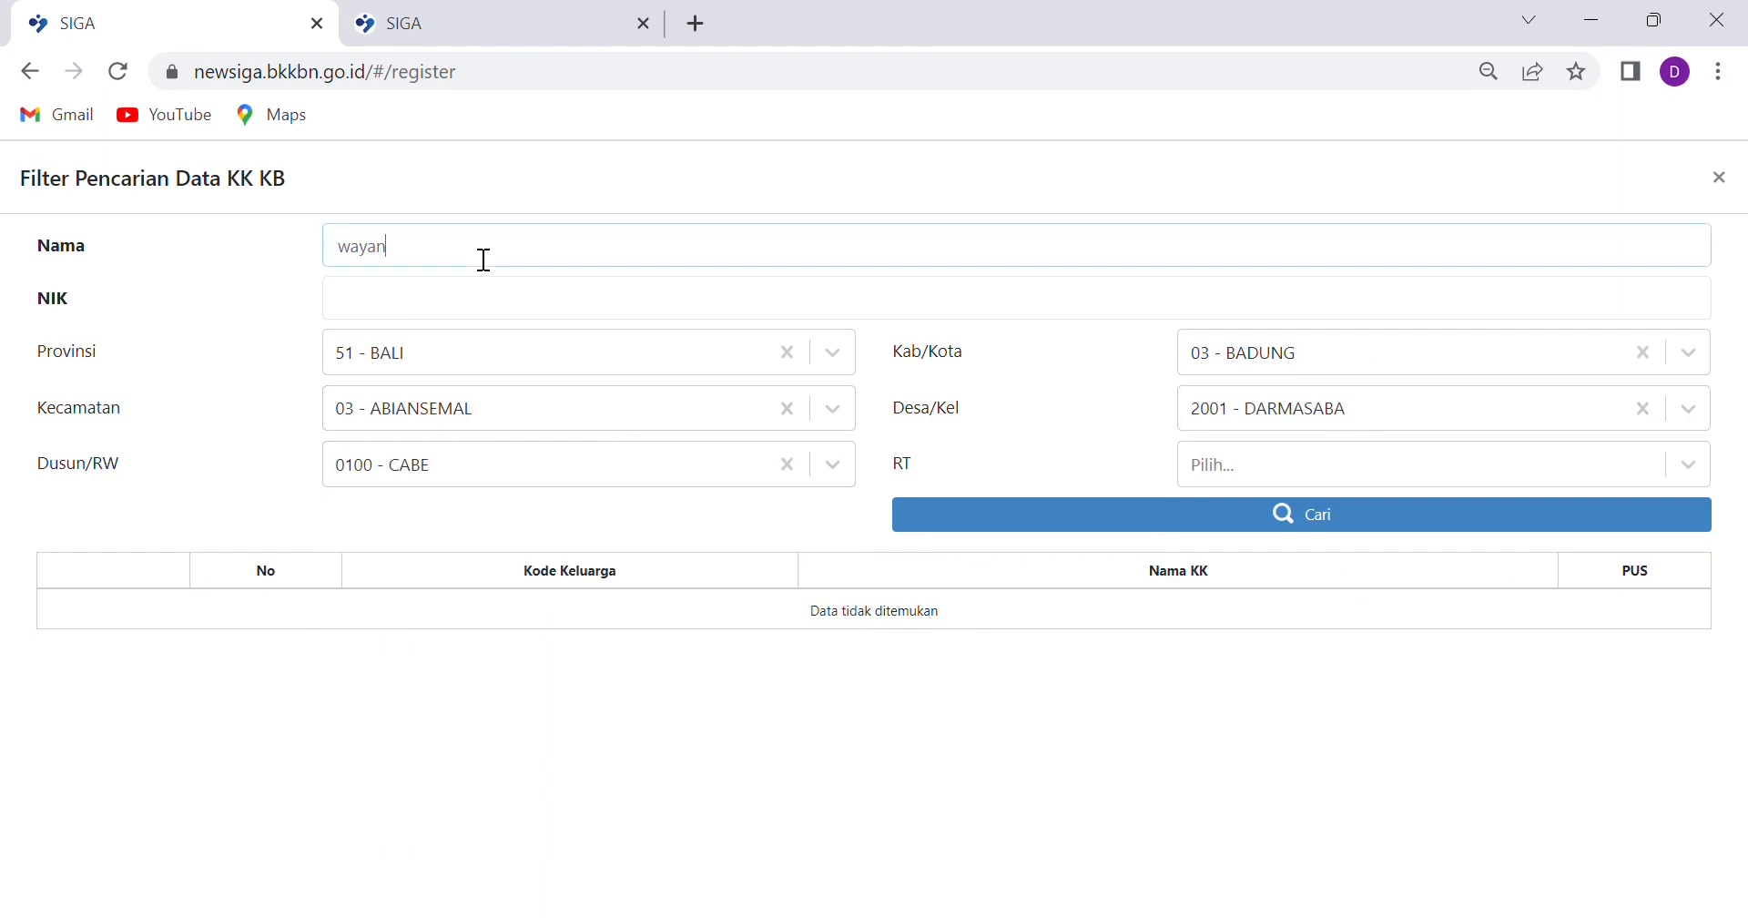
{"action": "left_click", "coordinate": [1354, 515]}
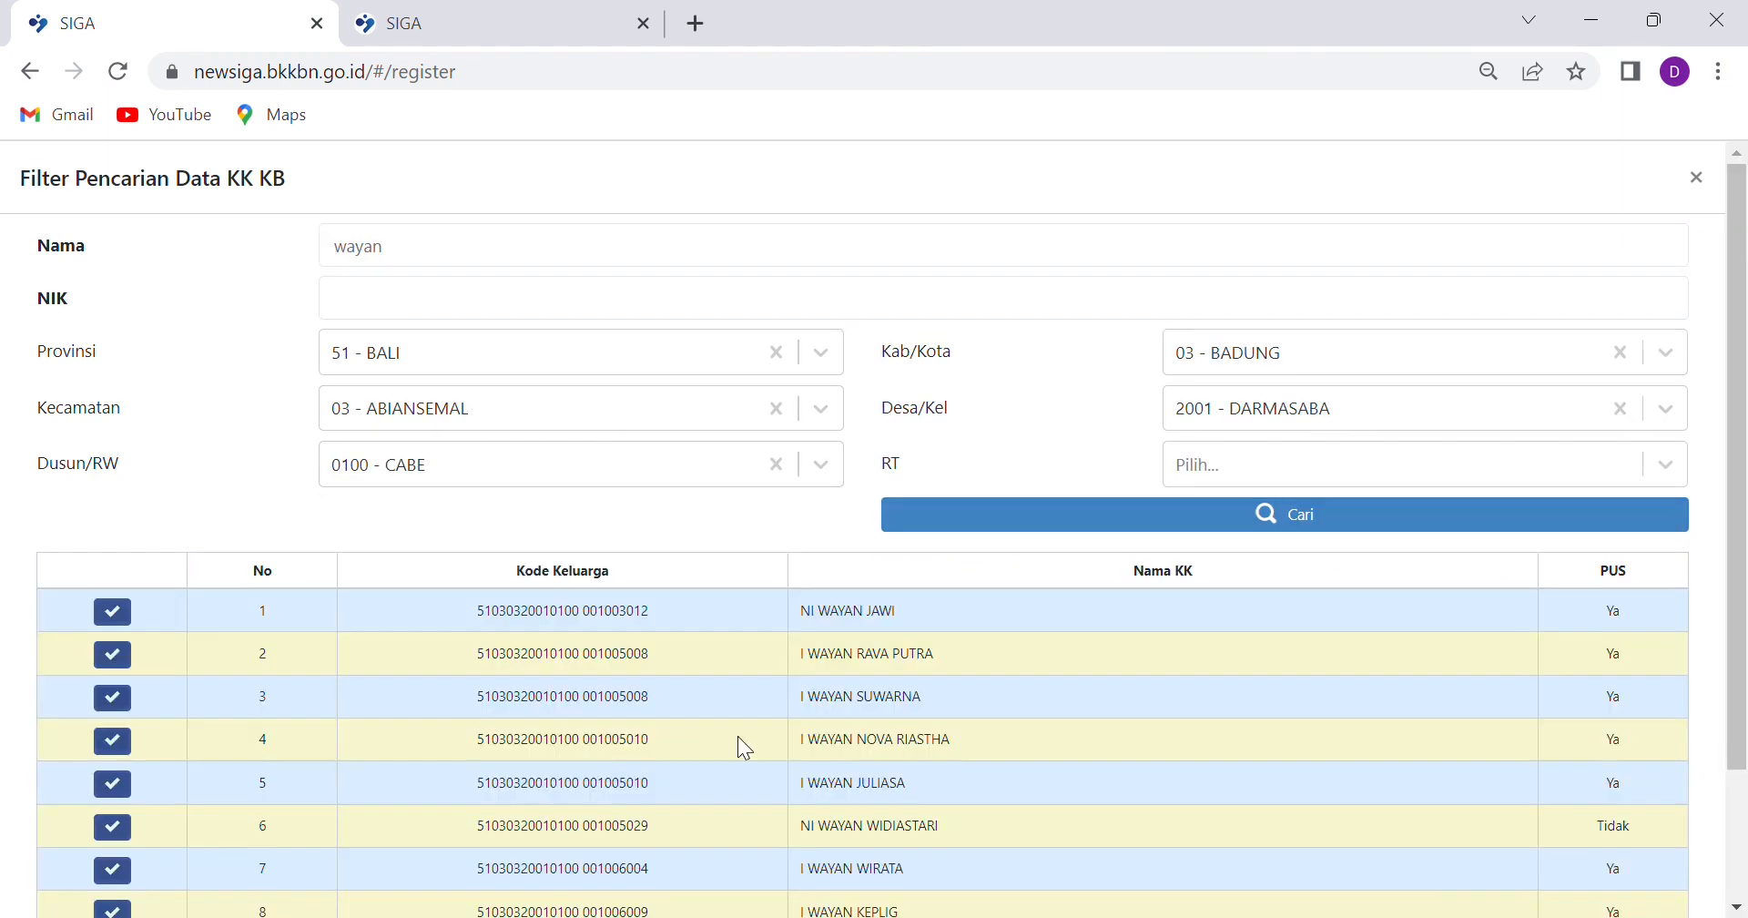
{"action": "scroll", "coordinate": [1548, 651], "scroll_direction": "down", "scroll_amount": 1}
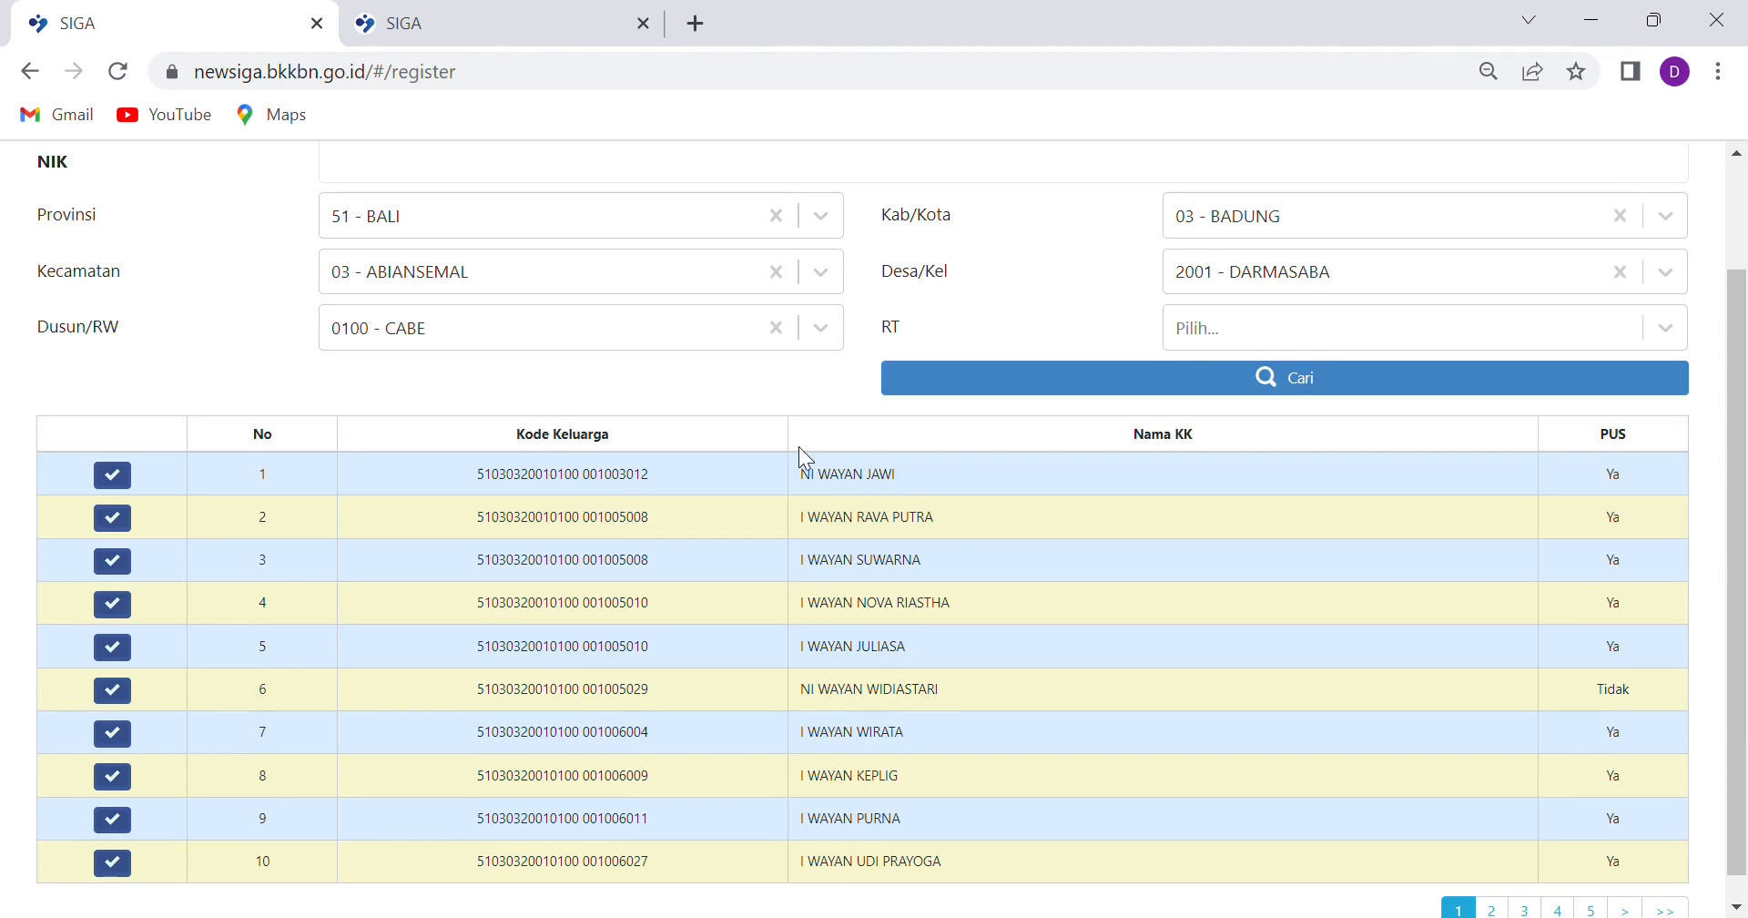
{"action": "left_click", "coordinate": [112, 475]}
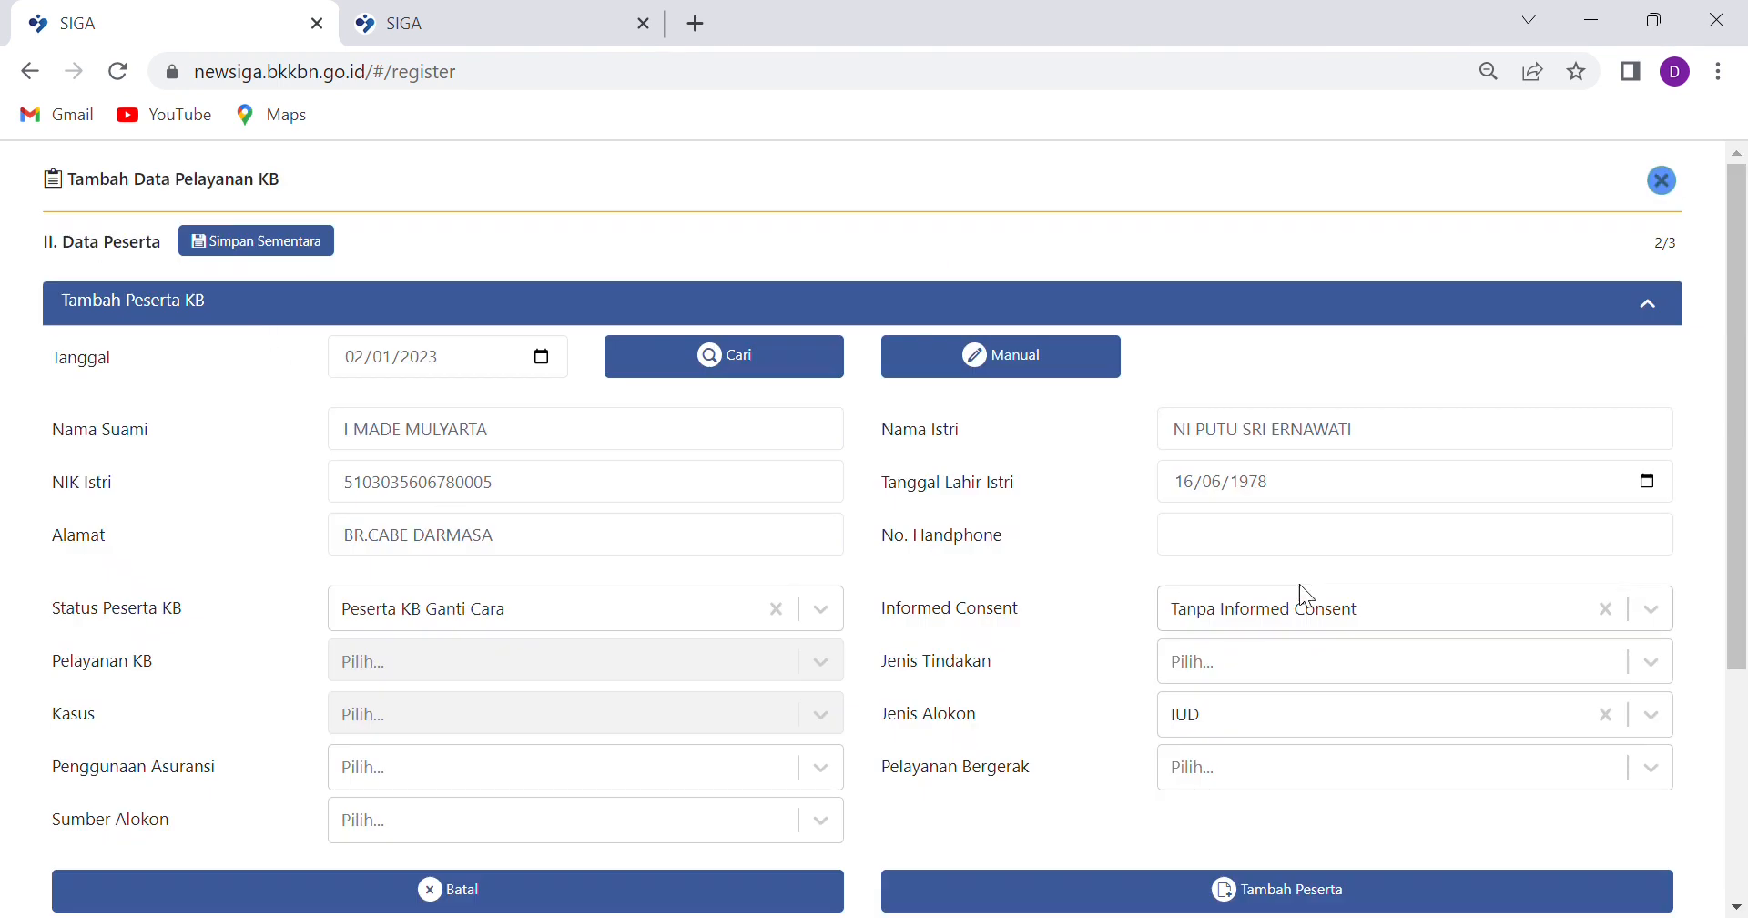
Enter the phone number, set status Peserta KB Ulangan and record Informed Consent given
{"action": "left_click", "coordinate": [1241, 546]}
{"action": "type", "text": "123456789"}
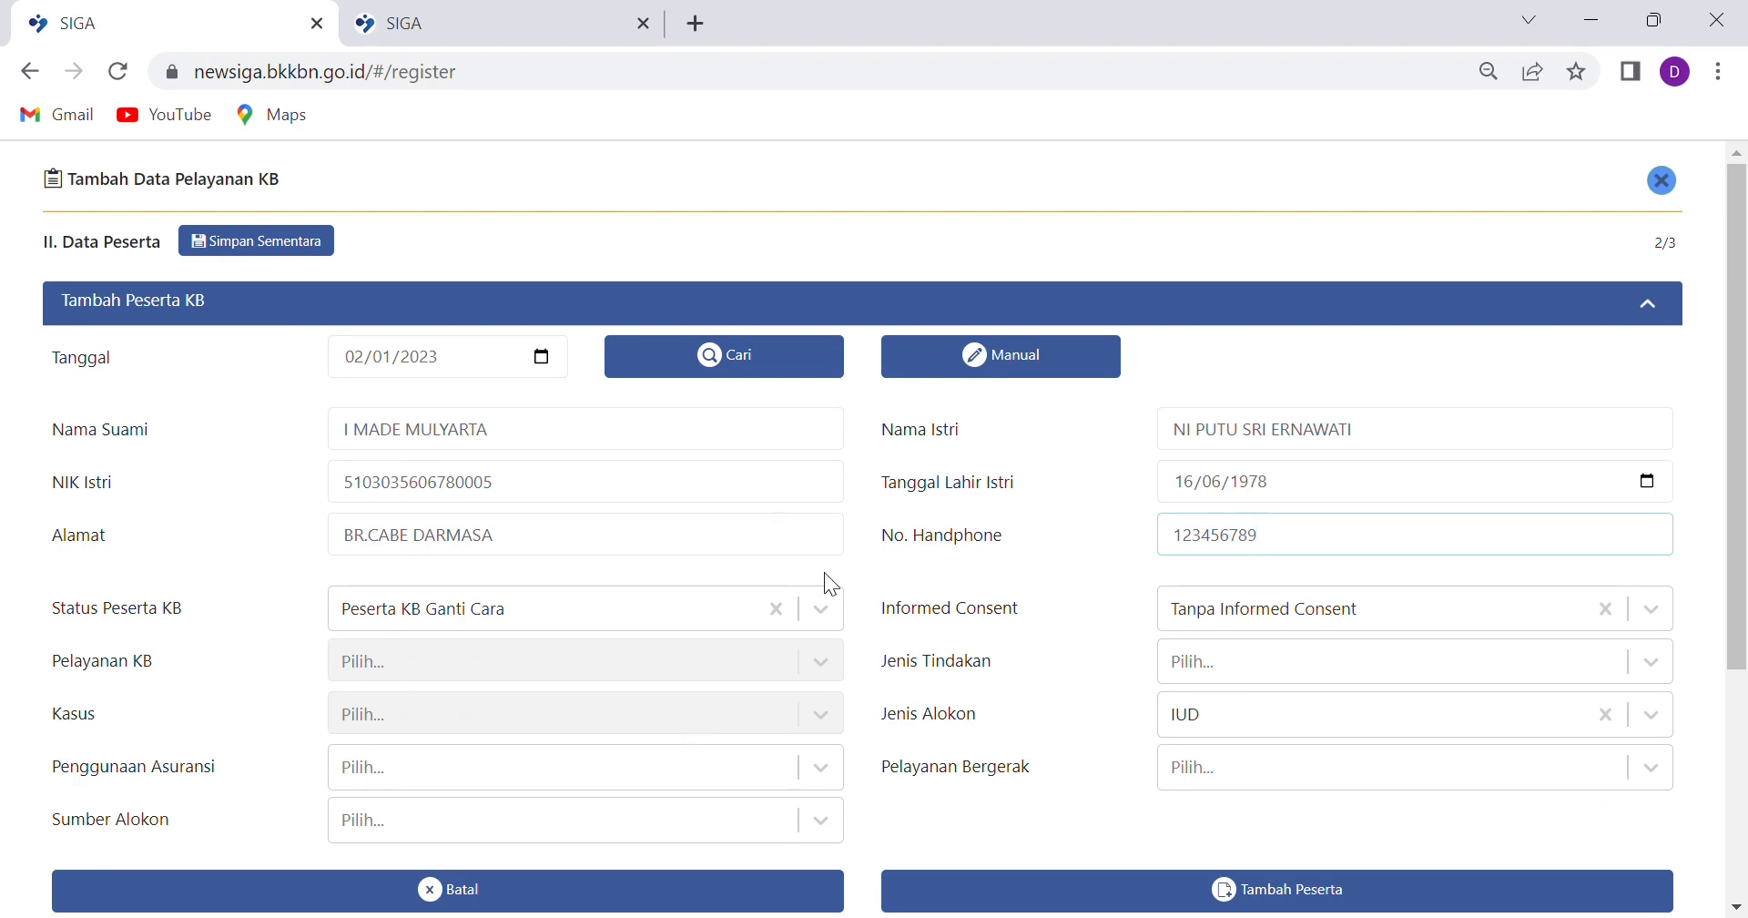
{"action": "left_click", "coordinate": [840, 618]}
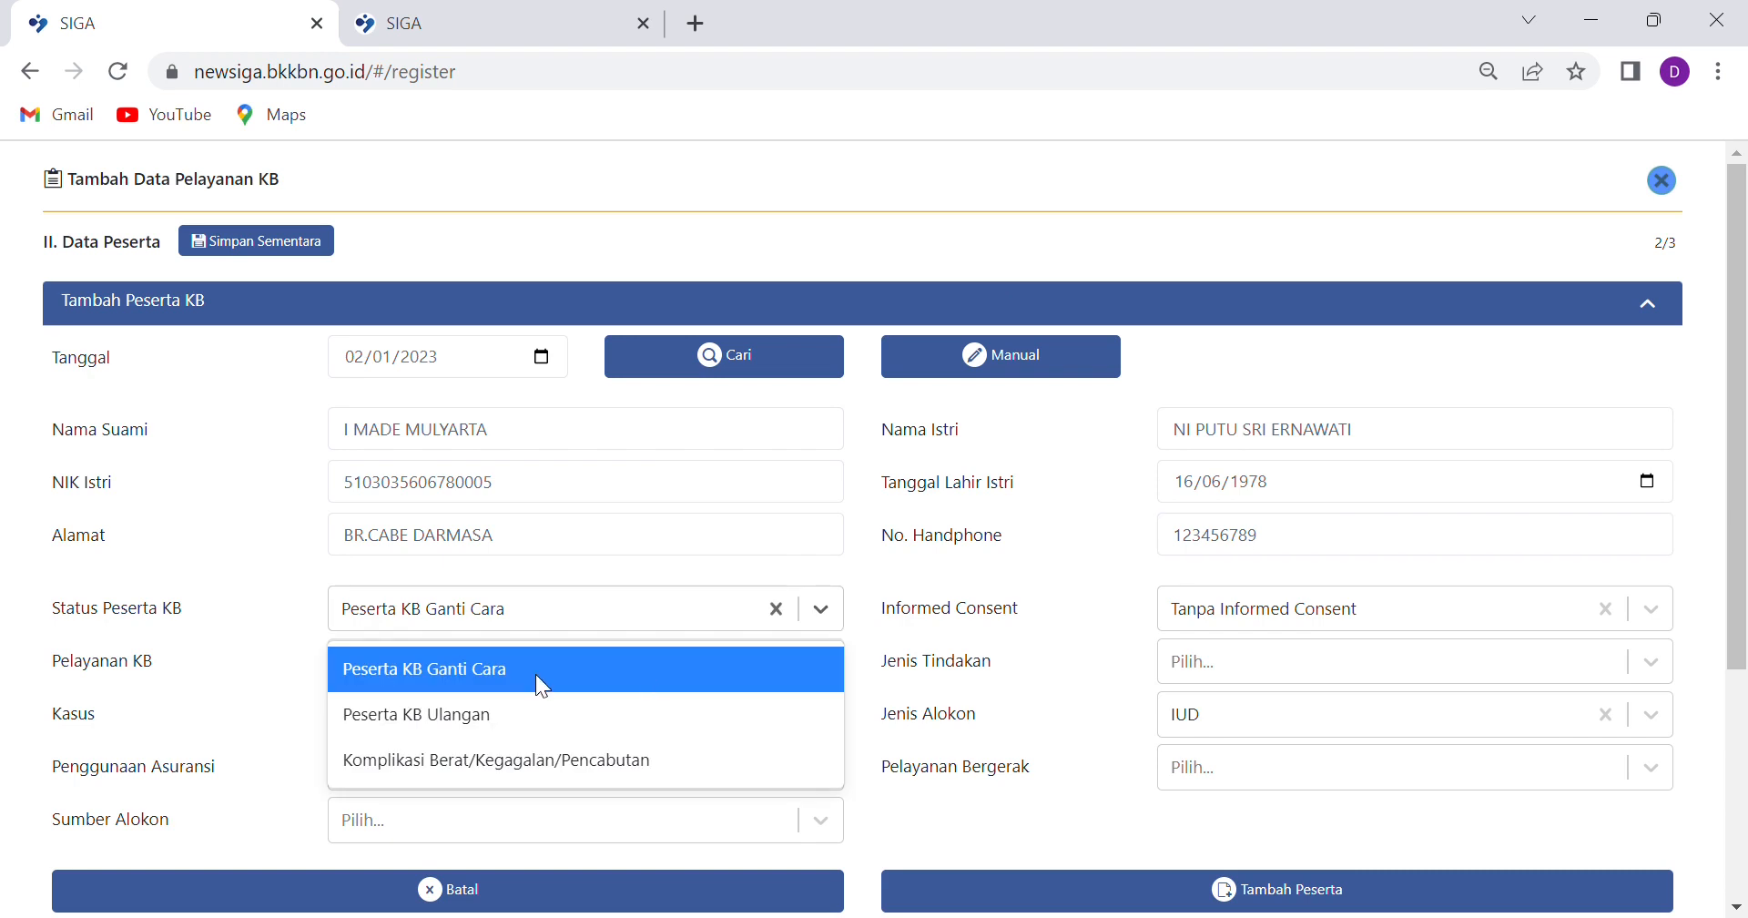
{"action": "left_click", "coordinate": [515, 708]}
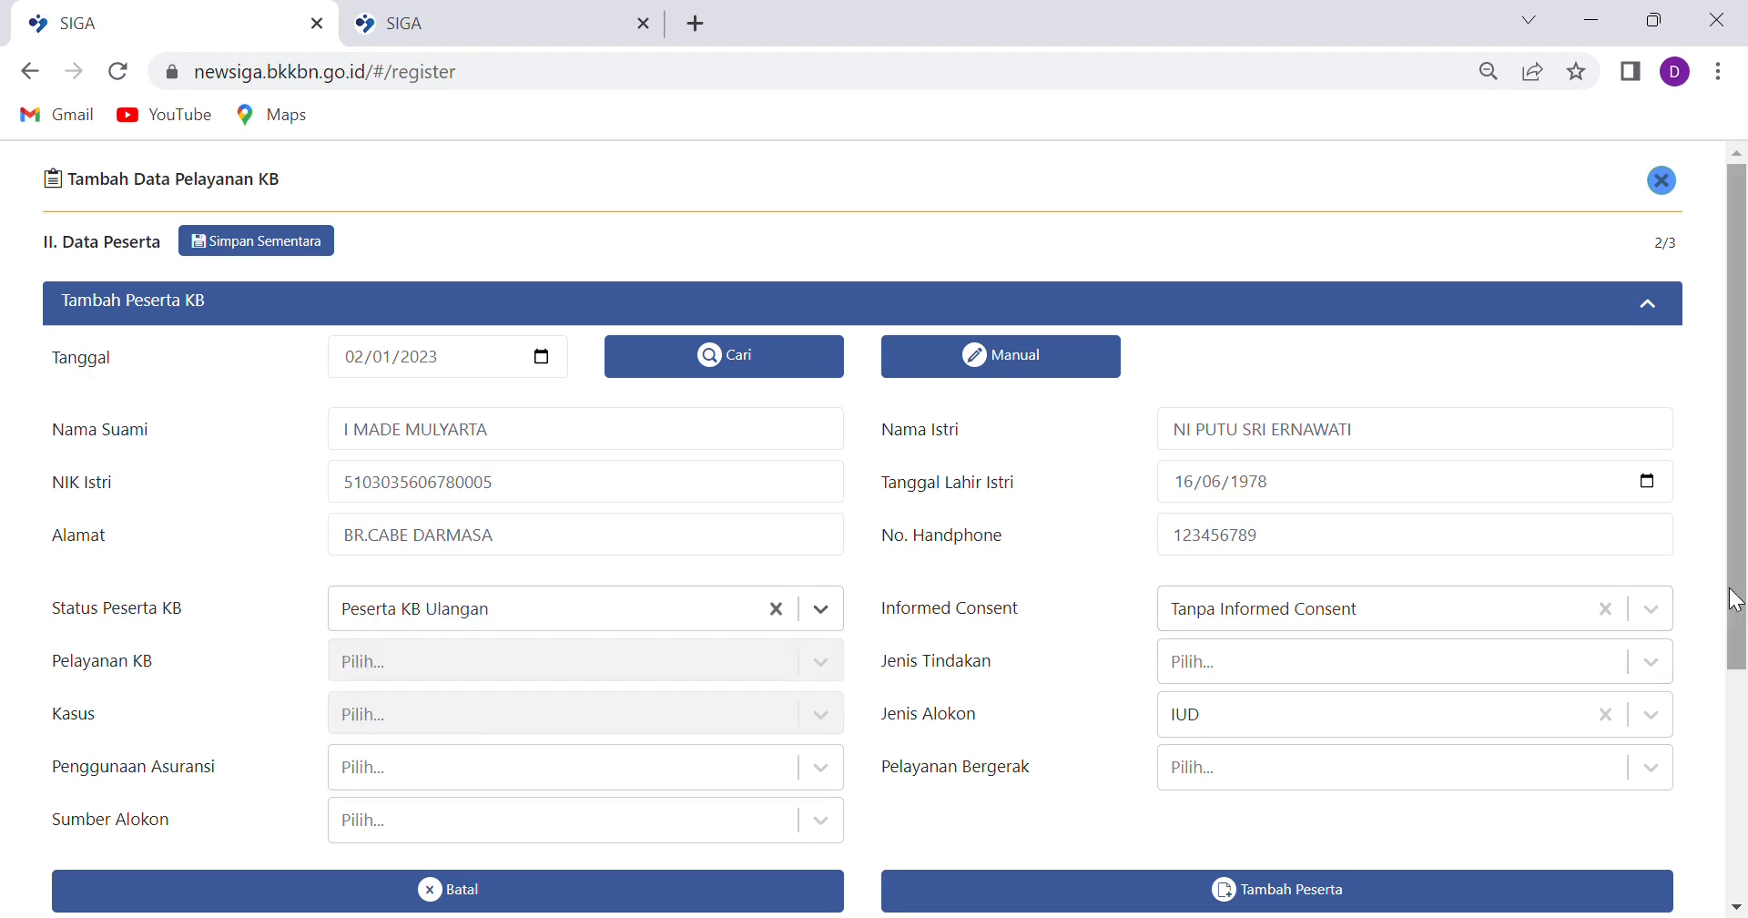
{"action": "left_click", "coordinate": [1651, 623]}
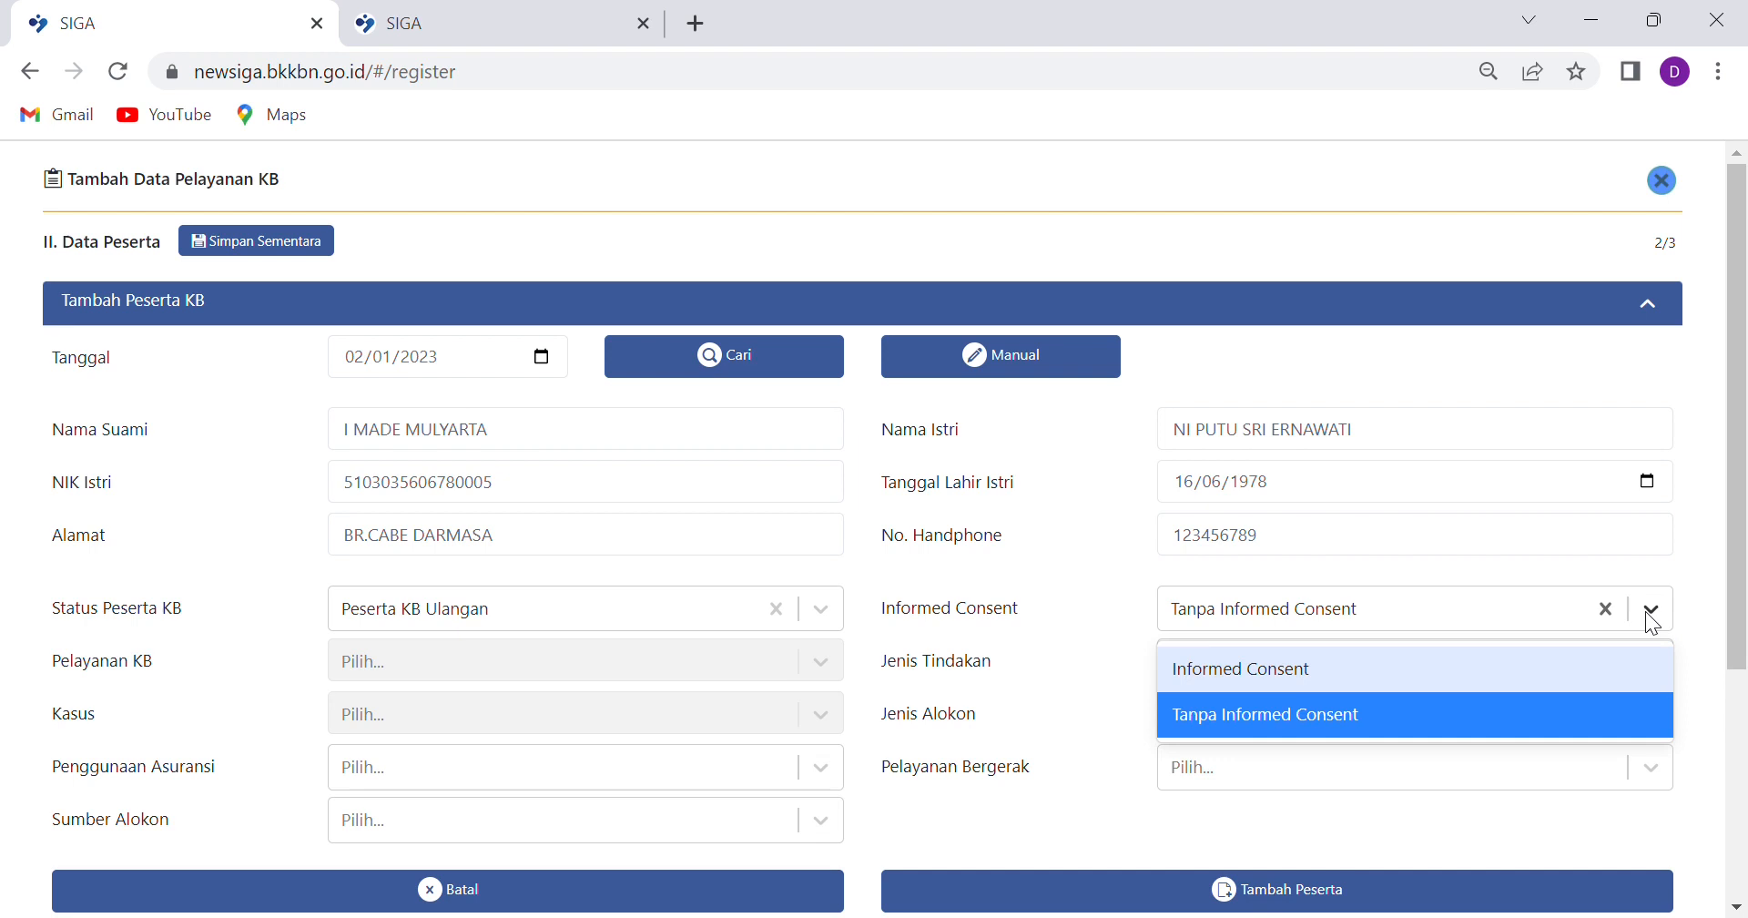
{"action": "left_click", "coordinate": [1196, 679]}
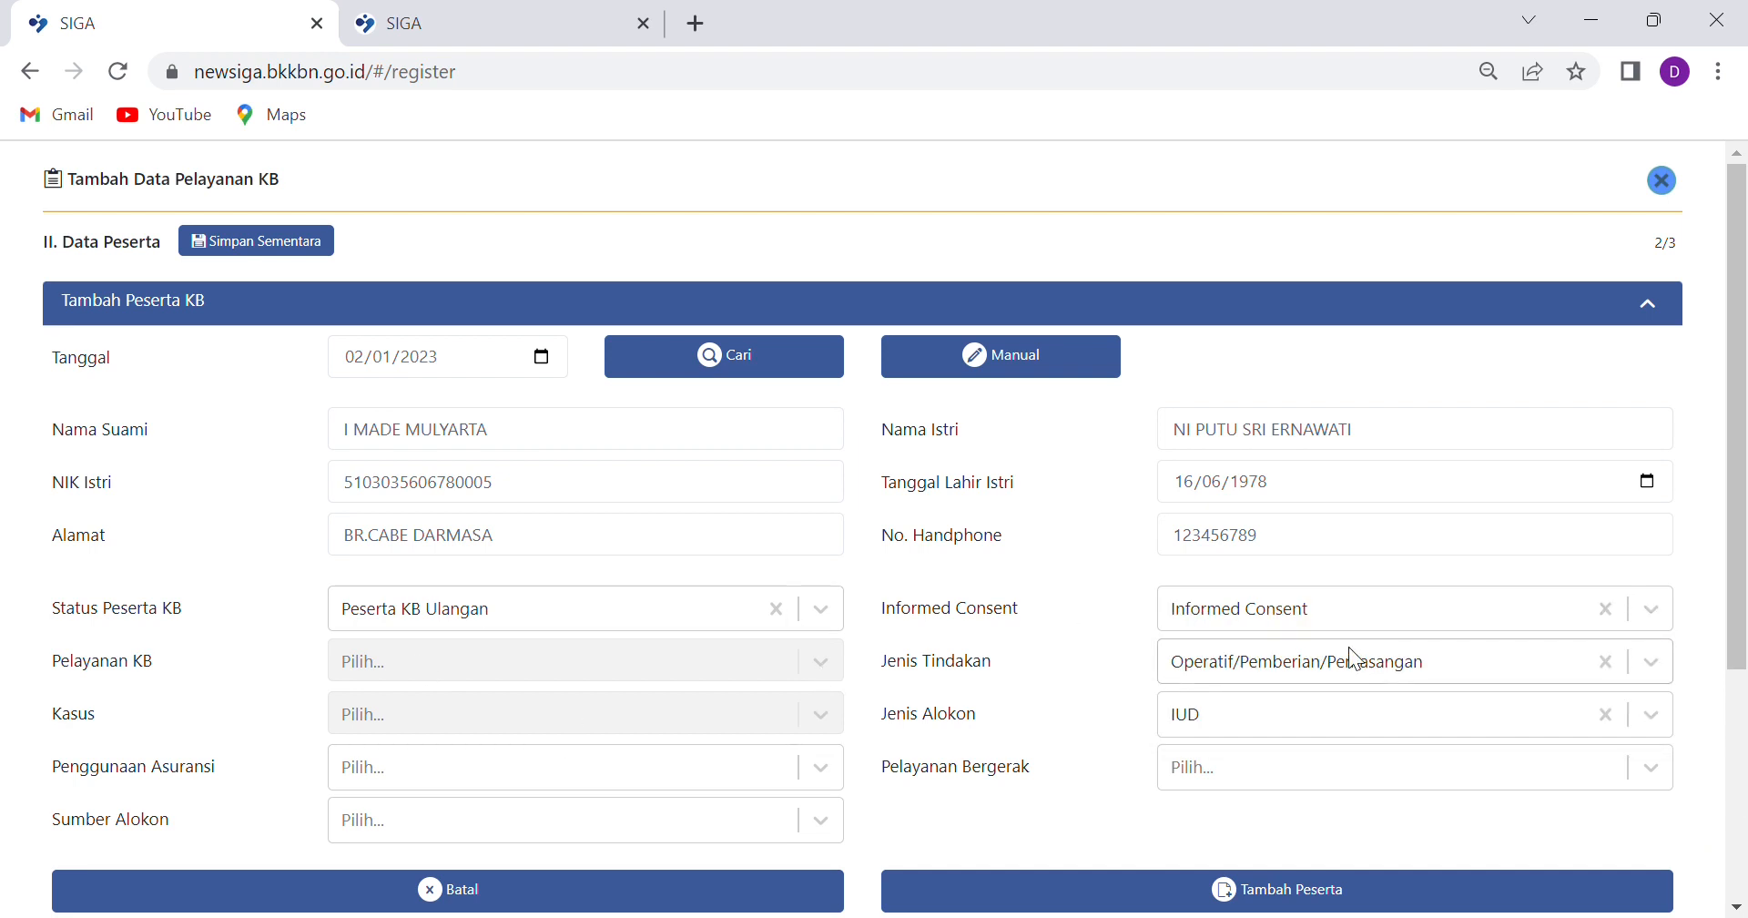
Set contraceptive Suntikan 1 Bulanan, insurance BPJS Kesehatan, not mobile service, source APBN
{"action": "left_click", "coordinate": [1657, 663]}
{"action": "left_click", "coordinate": [1658, 663]}
{"action": "left_click", "coordinate": [1642, 719]}
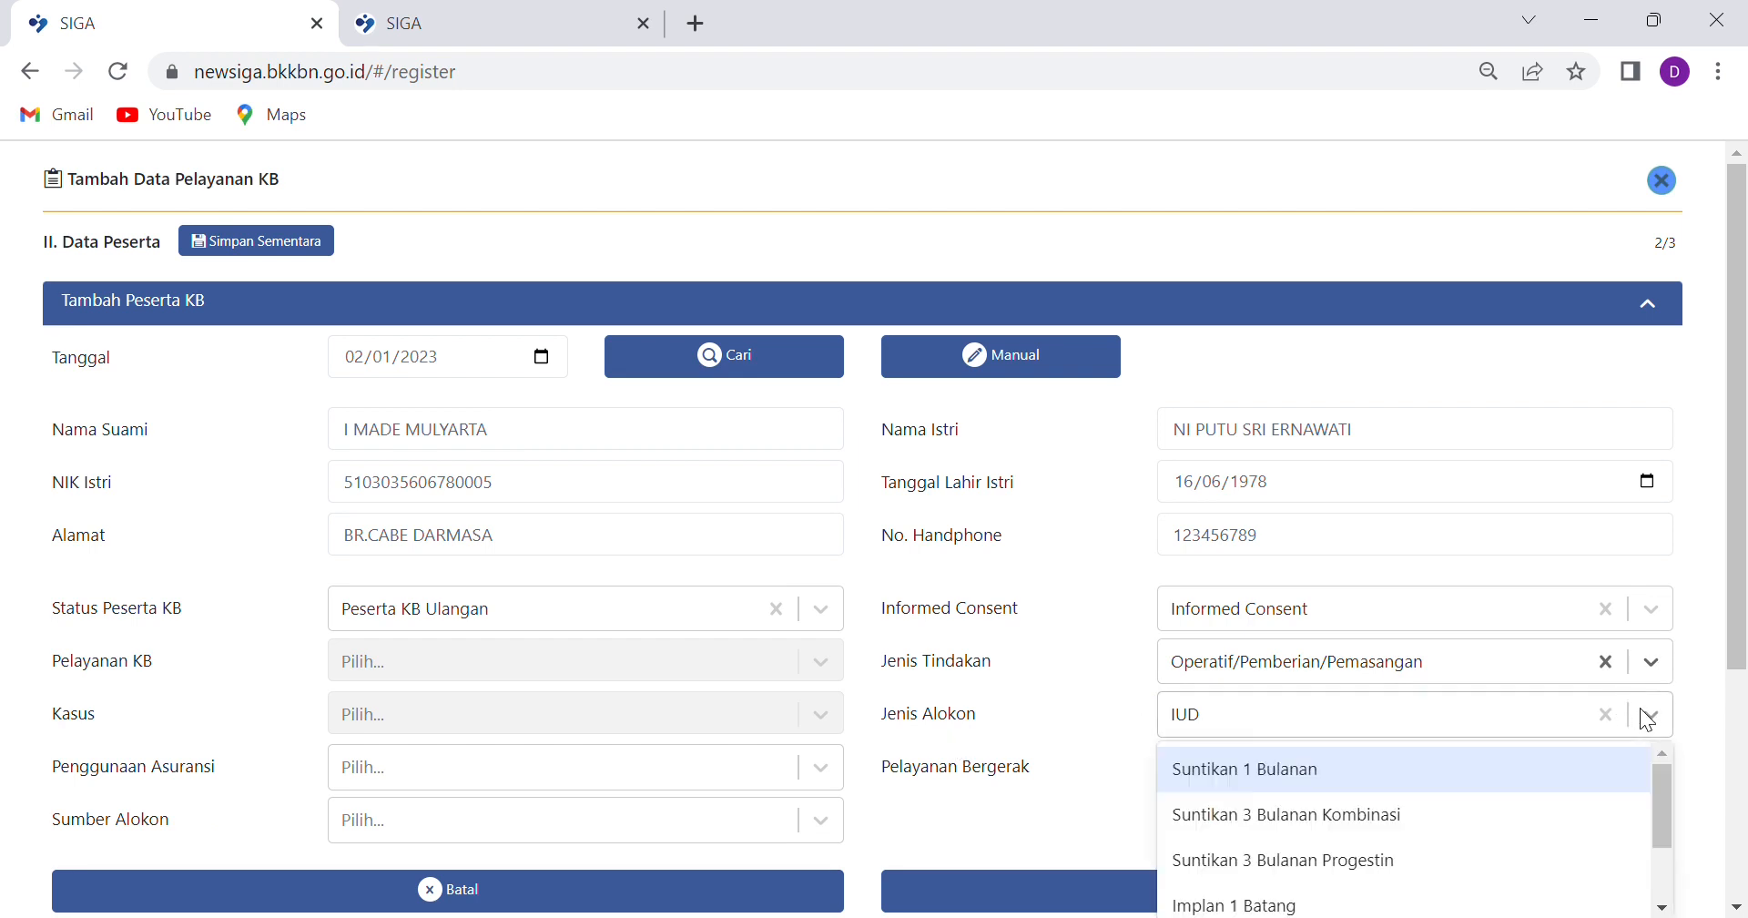
{"action": "left_click", "coordinate": [1225, 781]}
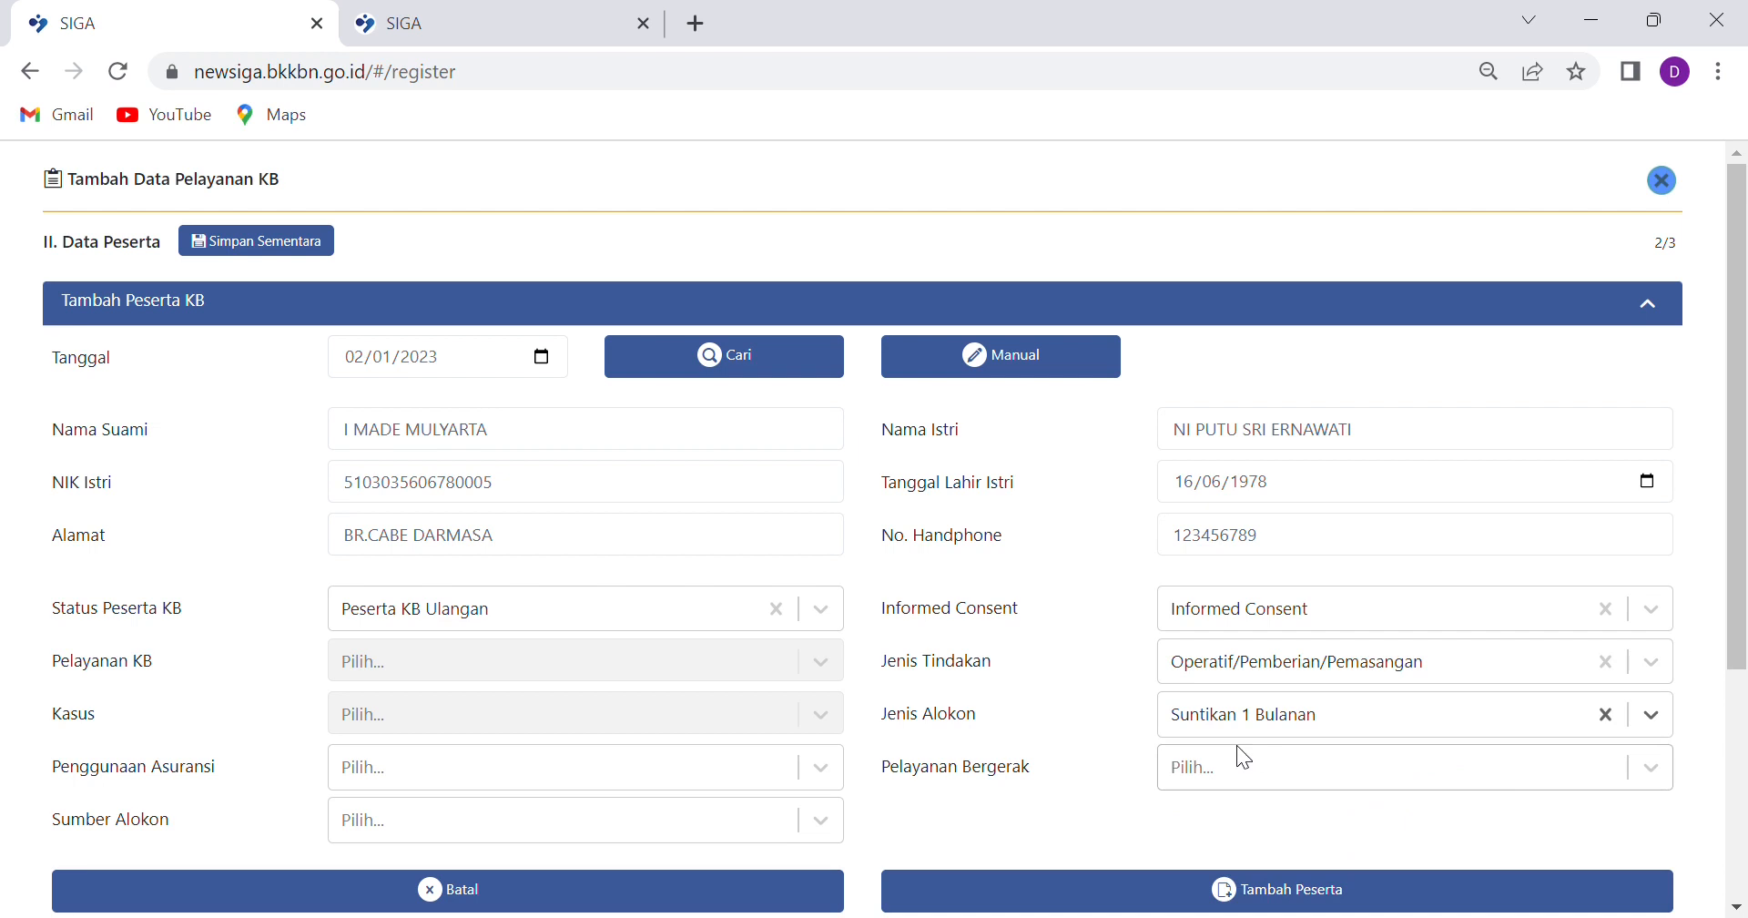
{"action": "scroll", "coordinate": [780, 803], "scroll_direction": "down", "scroll_amount": 1}
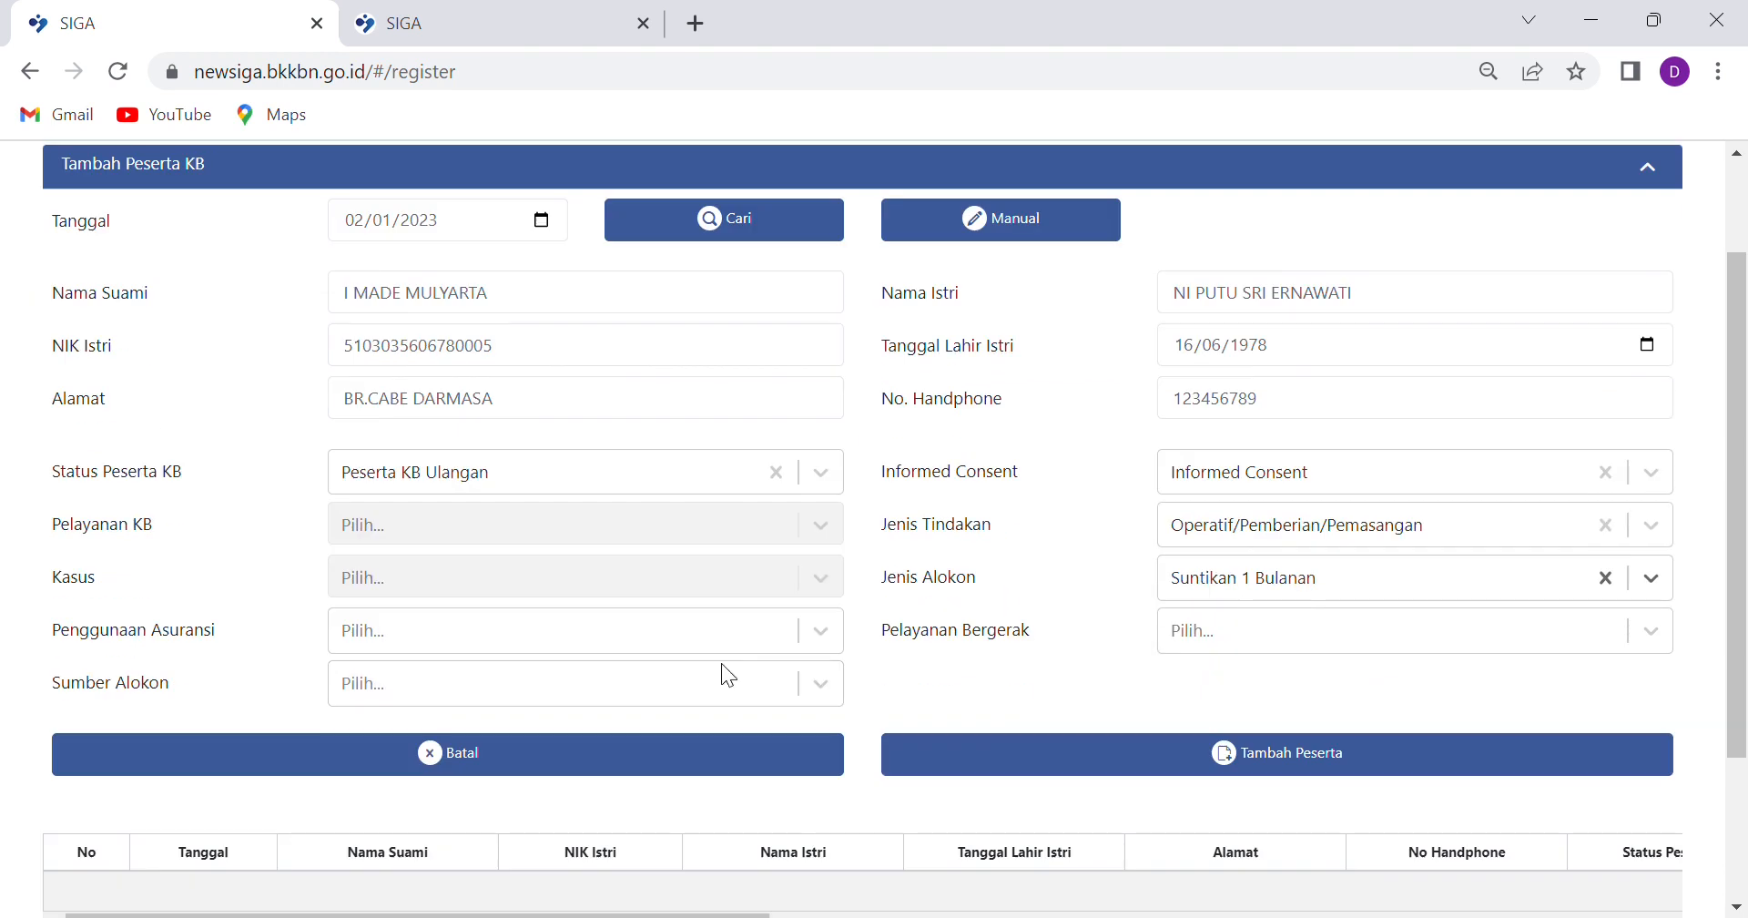
{"action": "left_click", "coordinate": [816, 627]}
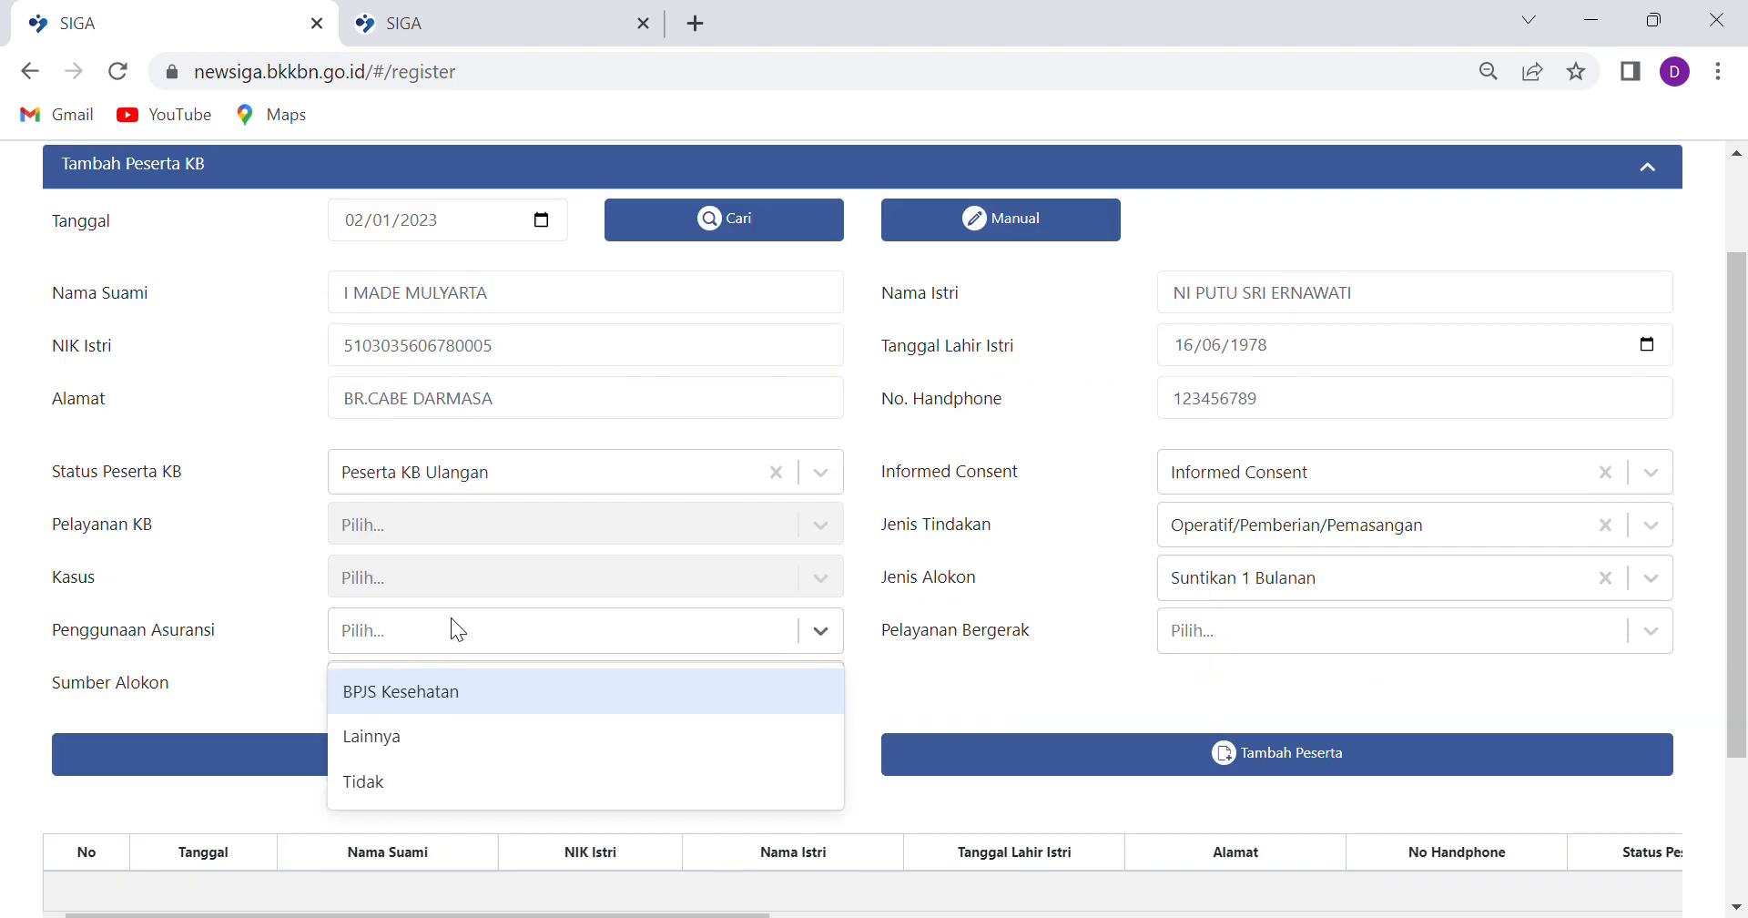
{"action": "left_click", "coordinate": [375, 691]}
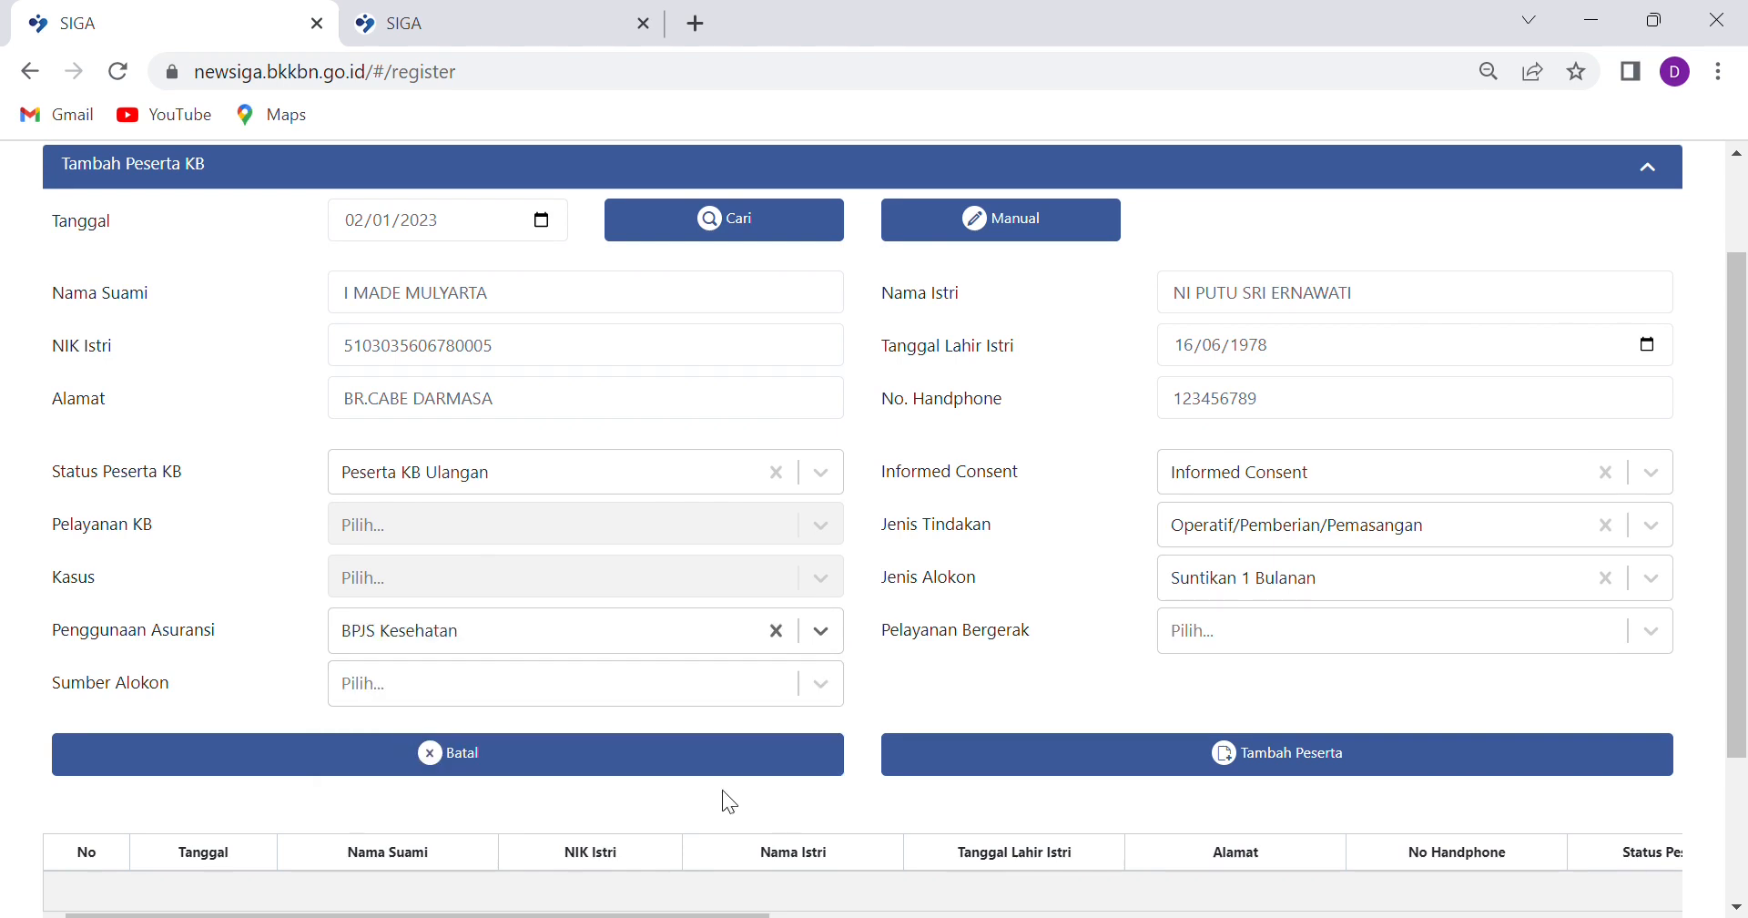
{"action": "left_click", "coordinate": [1651, 629]}
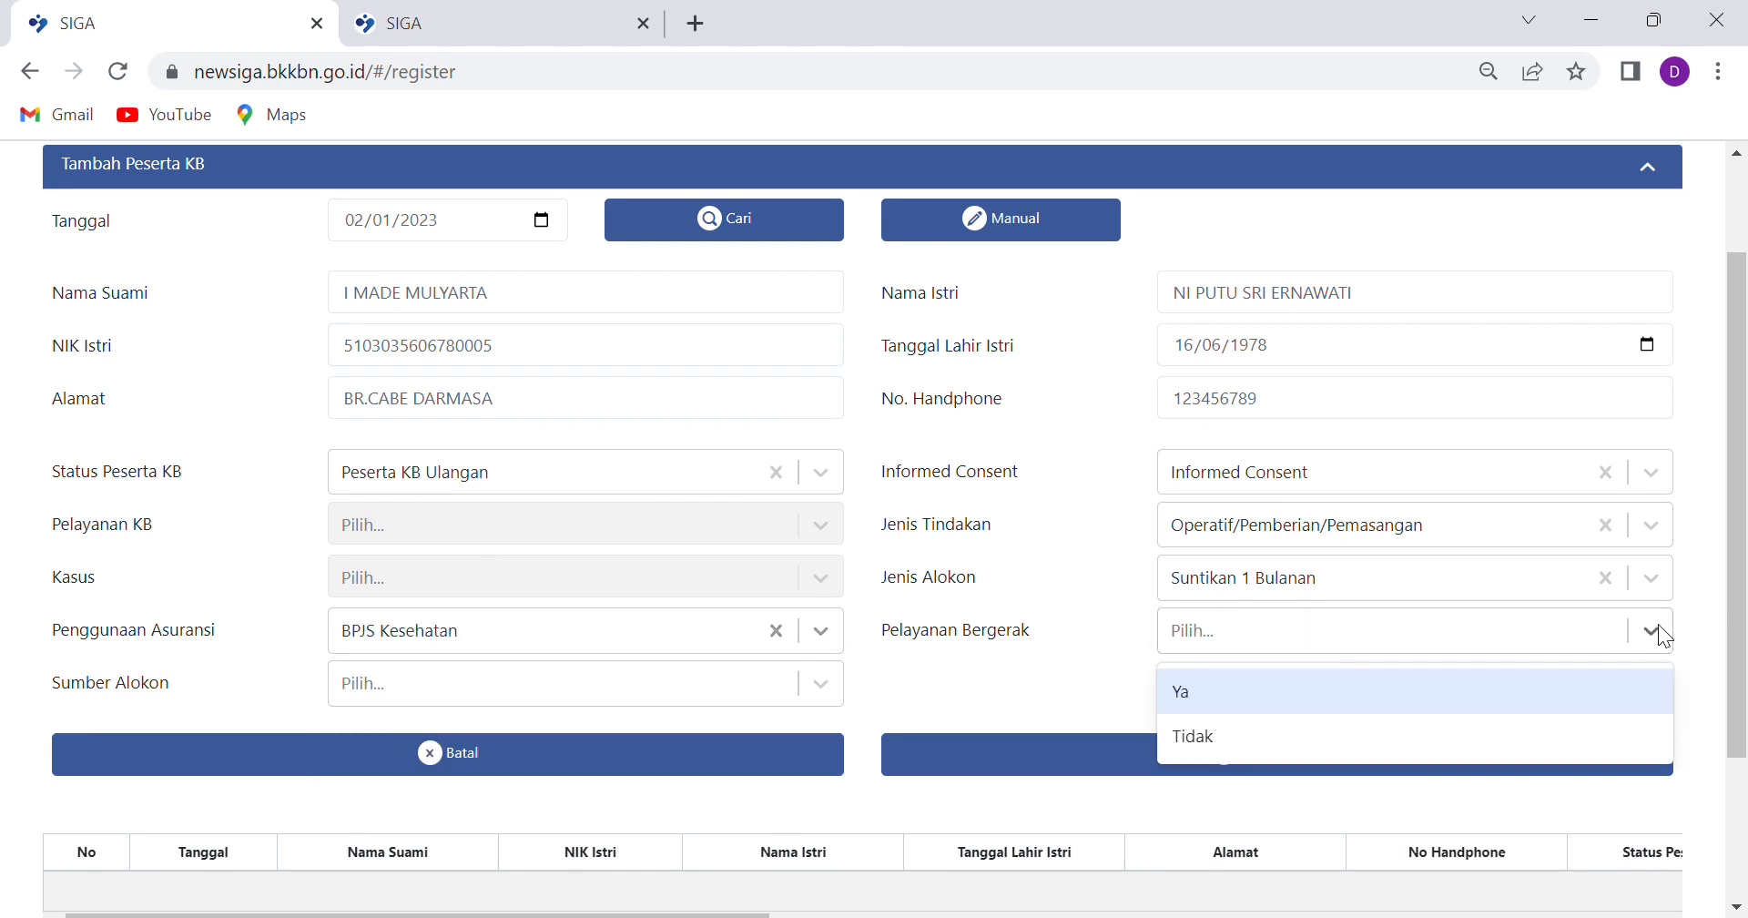
{"action": "left_click", "coordinate": [1192, 740]}
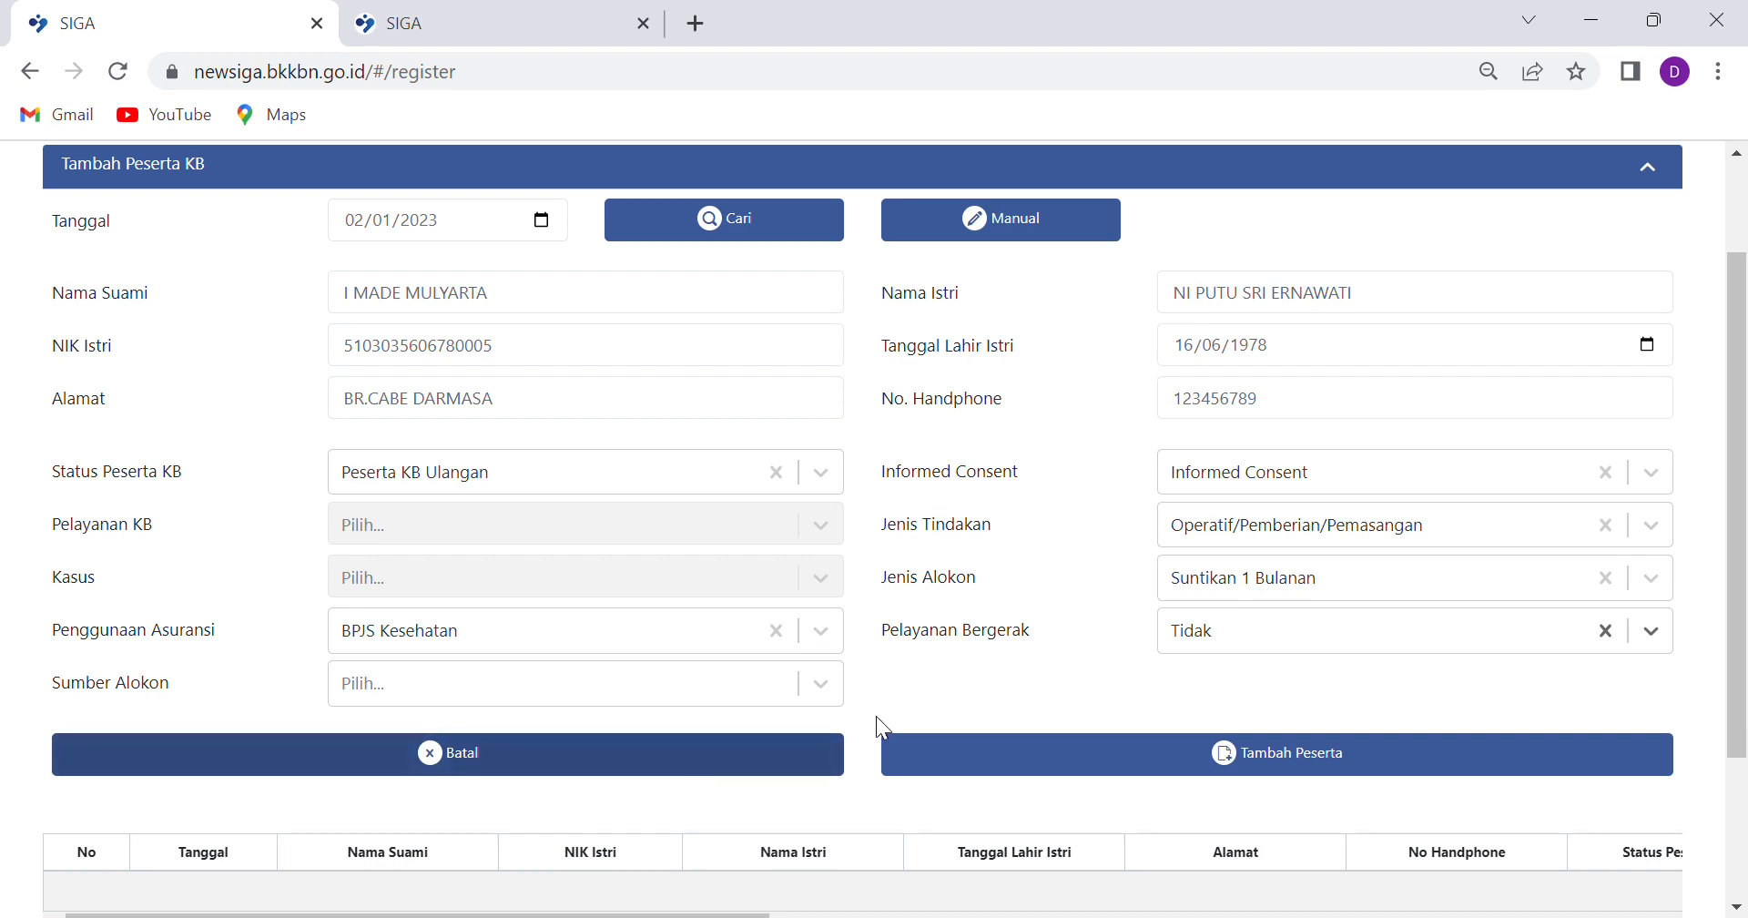
{"action": "left_click", "coordinate": [808, 686]}
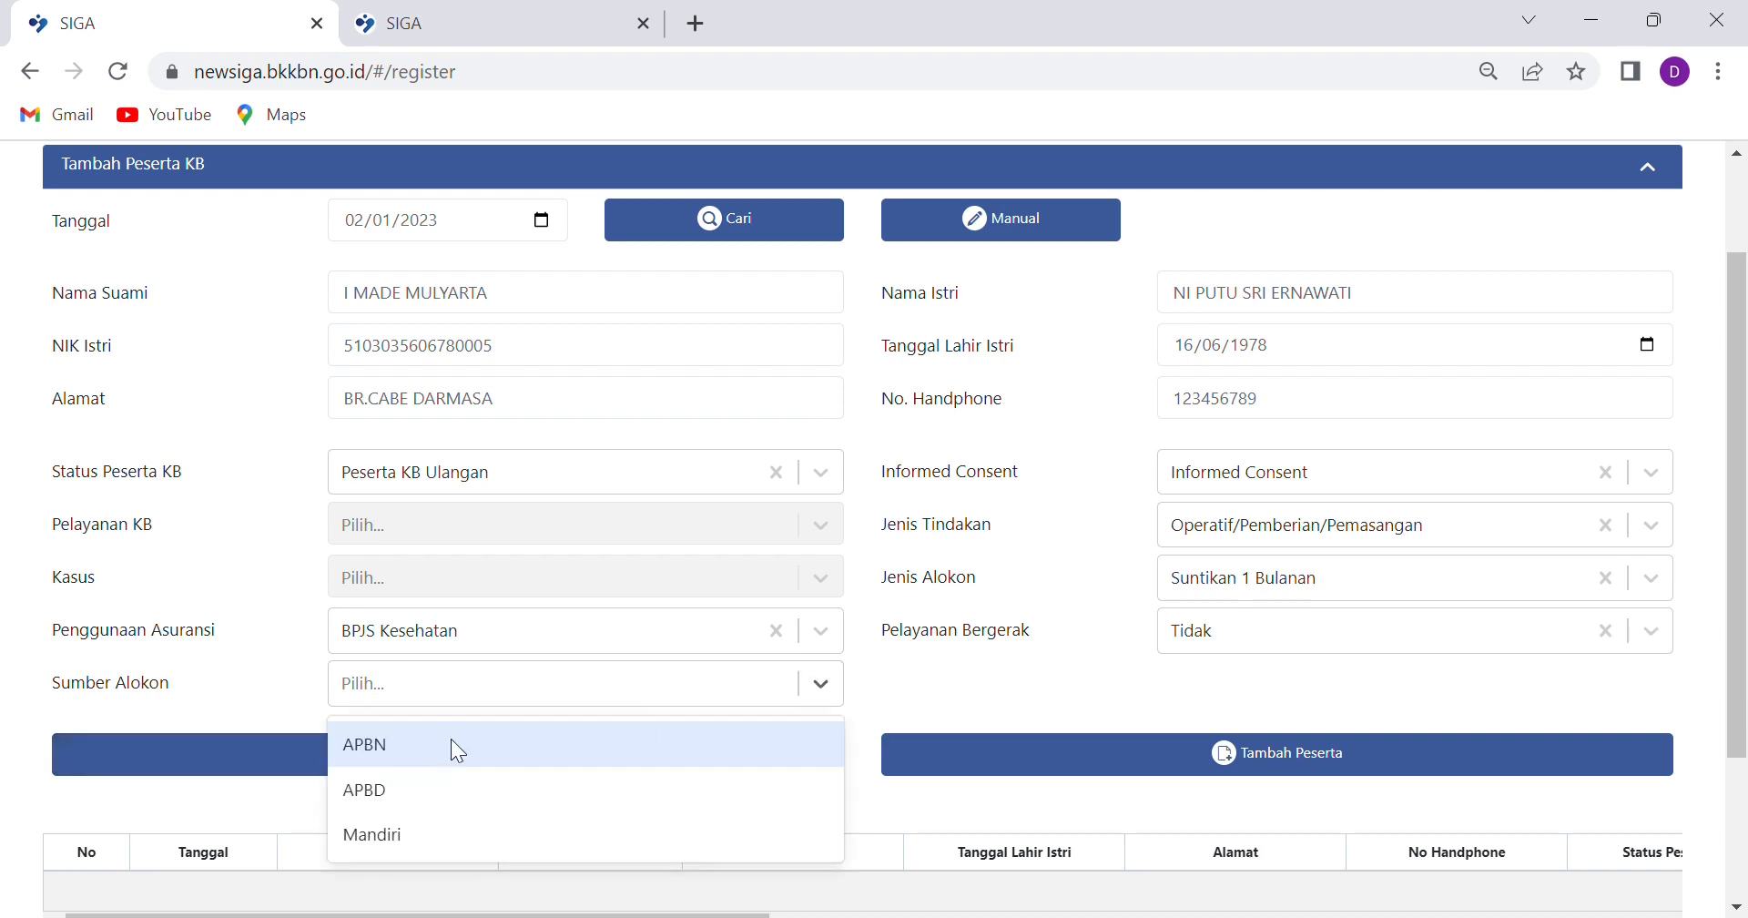
{"action": "left_click", "coordinate": [446, 755]}
{"action": "scroll", "coordinate": [671, 734], "scroll_direction": "down", "scroll_amount": 3}
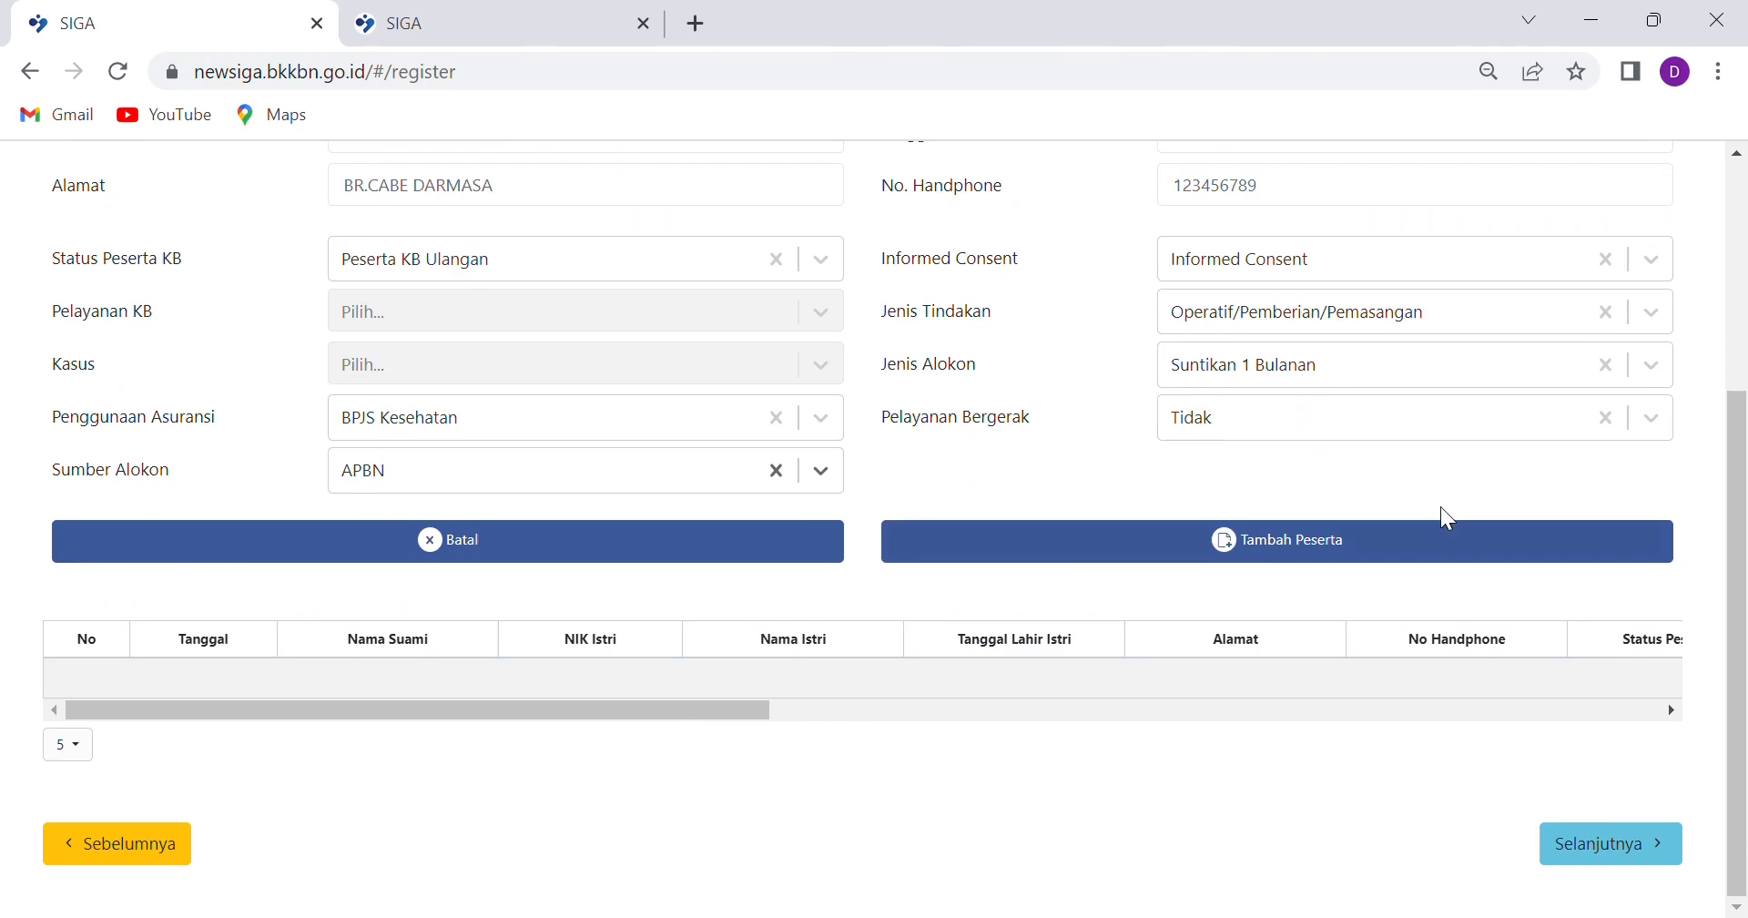
Add the couple to the participant table and scroll across to check the 02-01-2023 row
{"action": "left_click", "coordinate": [1286, 551]}
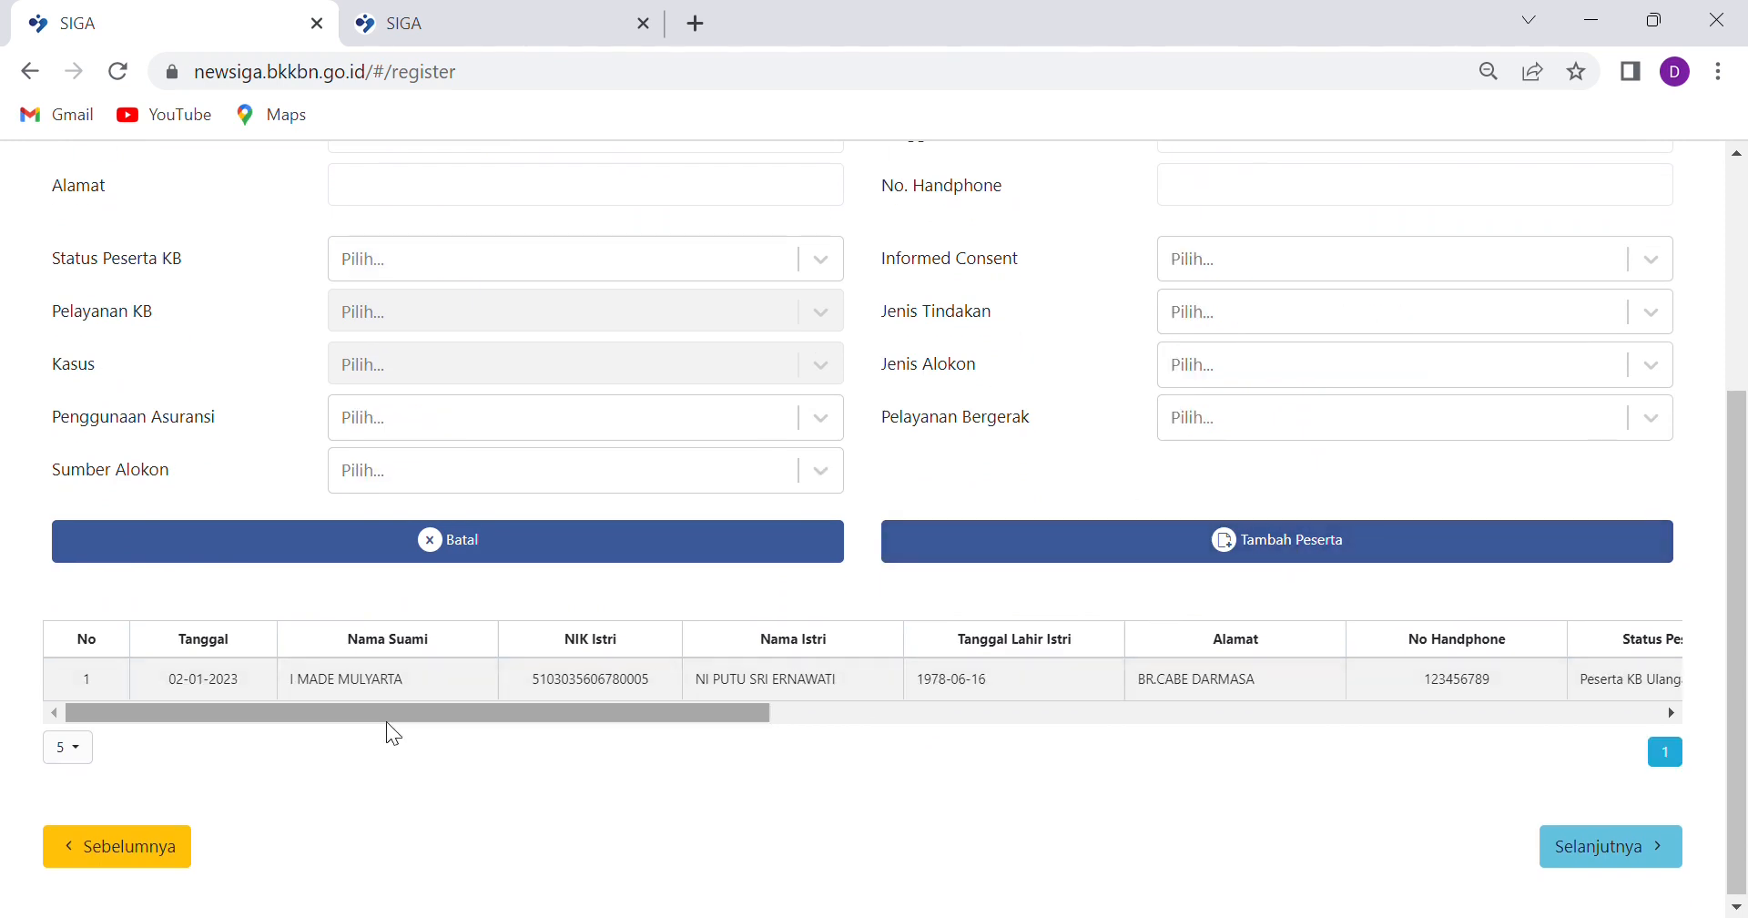
{"action": "left_click_drag", "start_coordinate": [363, 718], "coordinate": [27, 733]}
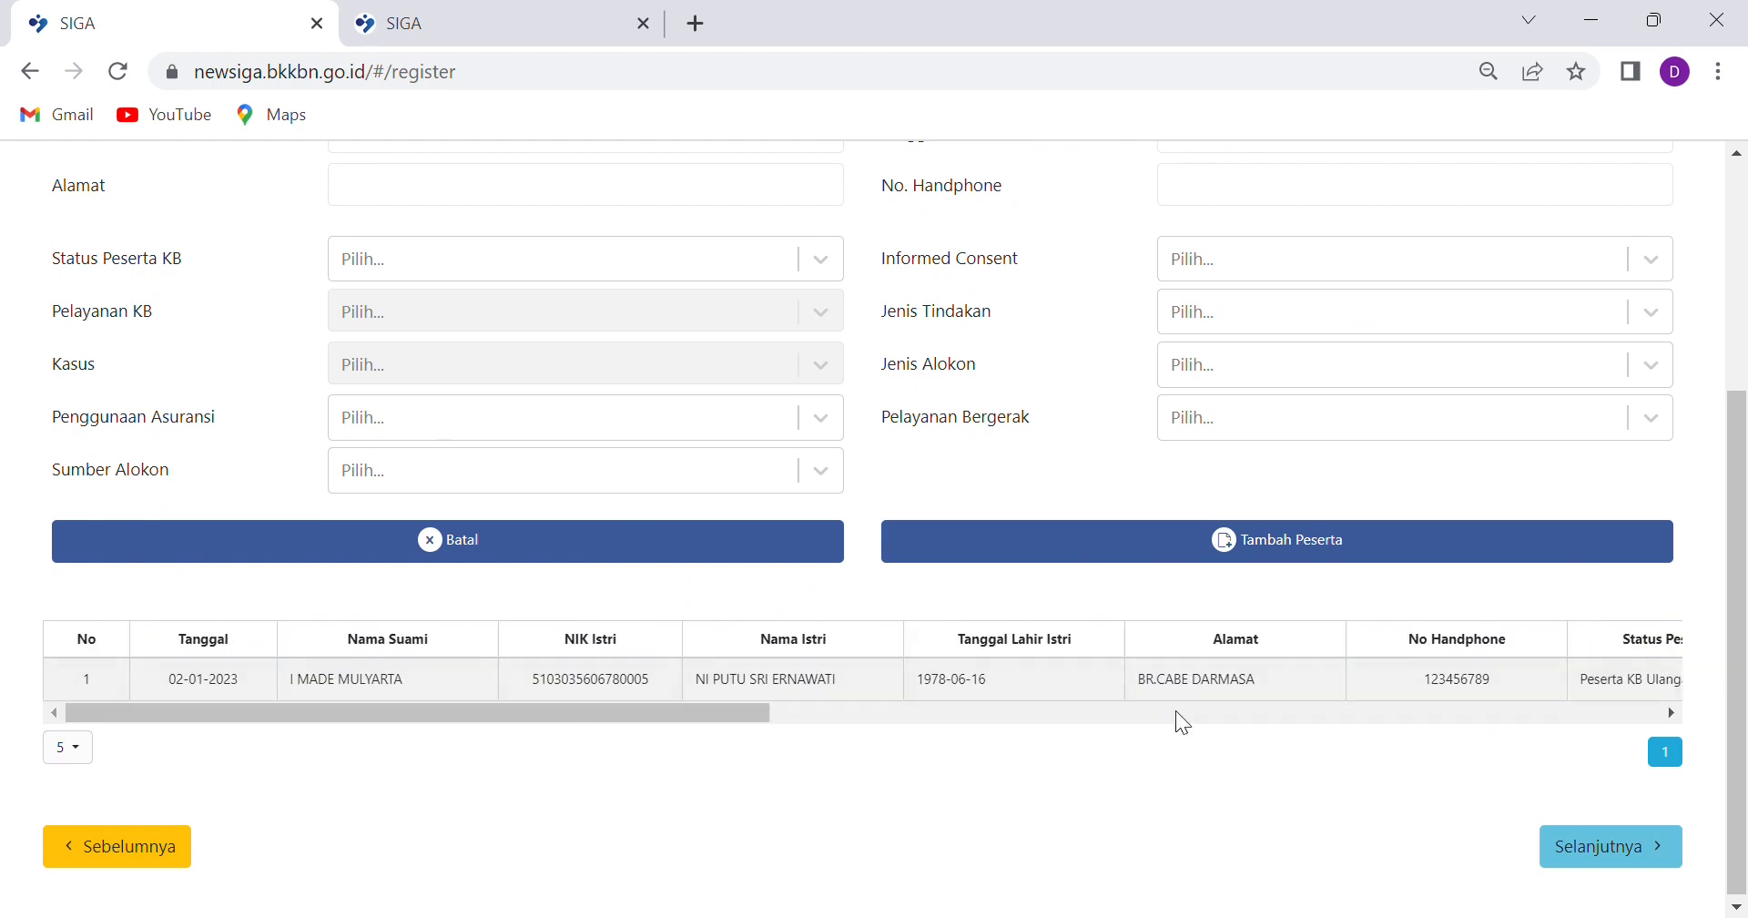
{"action": "left_click_drag", "start_coordinate": [597, 726], "coordinate": [355, 747]}
{"action": "scroll", "coordinate": [991, 586], "scroll_direction": "up", "scroll_amount": 4}
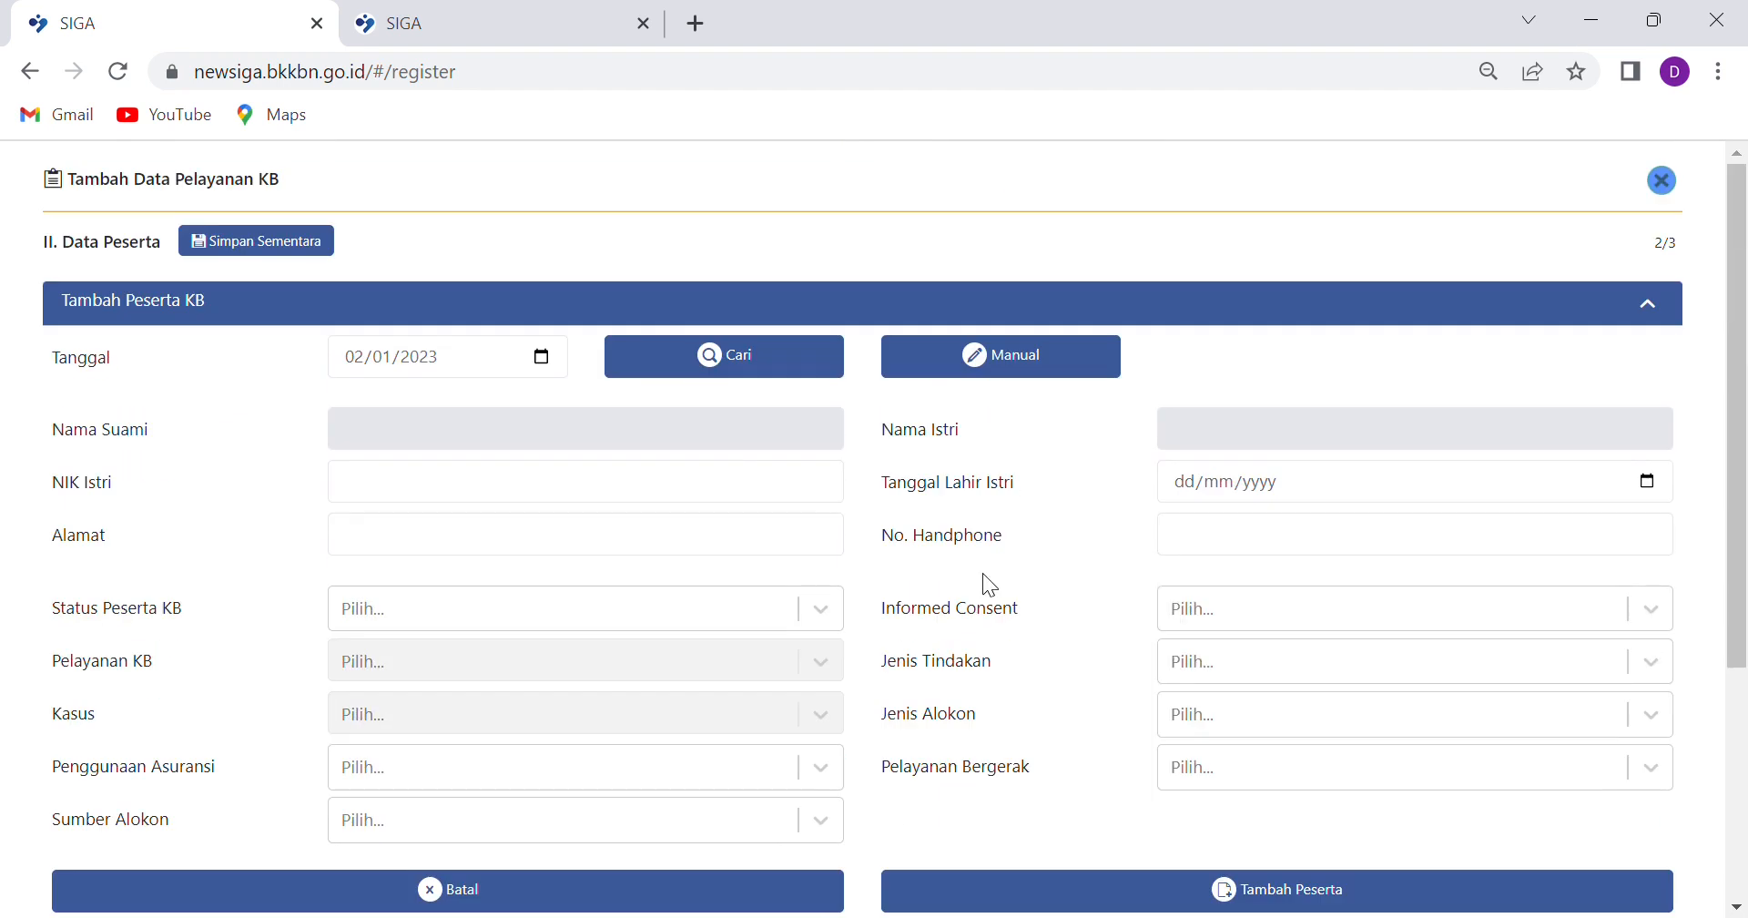
Search for the next participant by name within 03 - BADUNG, 03 - ABIANSEMAL
{"action": "left_click", "coordinate": [780, 355]}
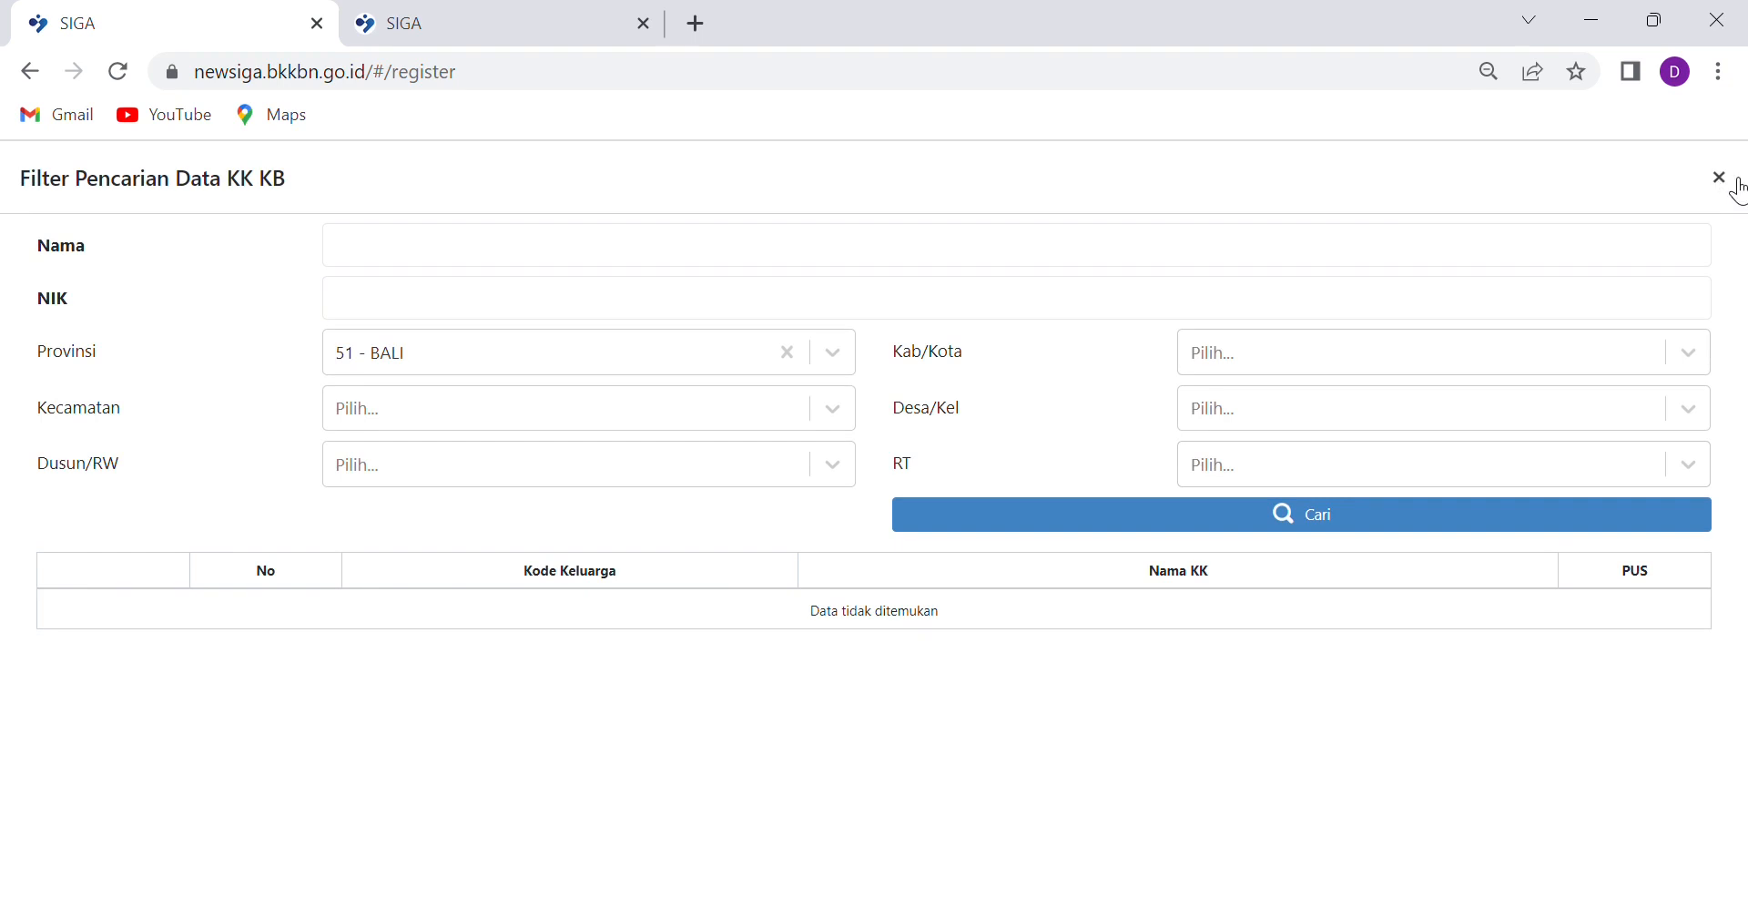
{"action": "left_click", "coordinate": [386, 261]}
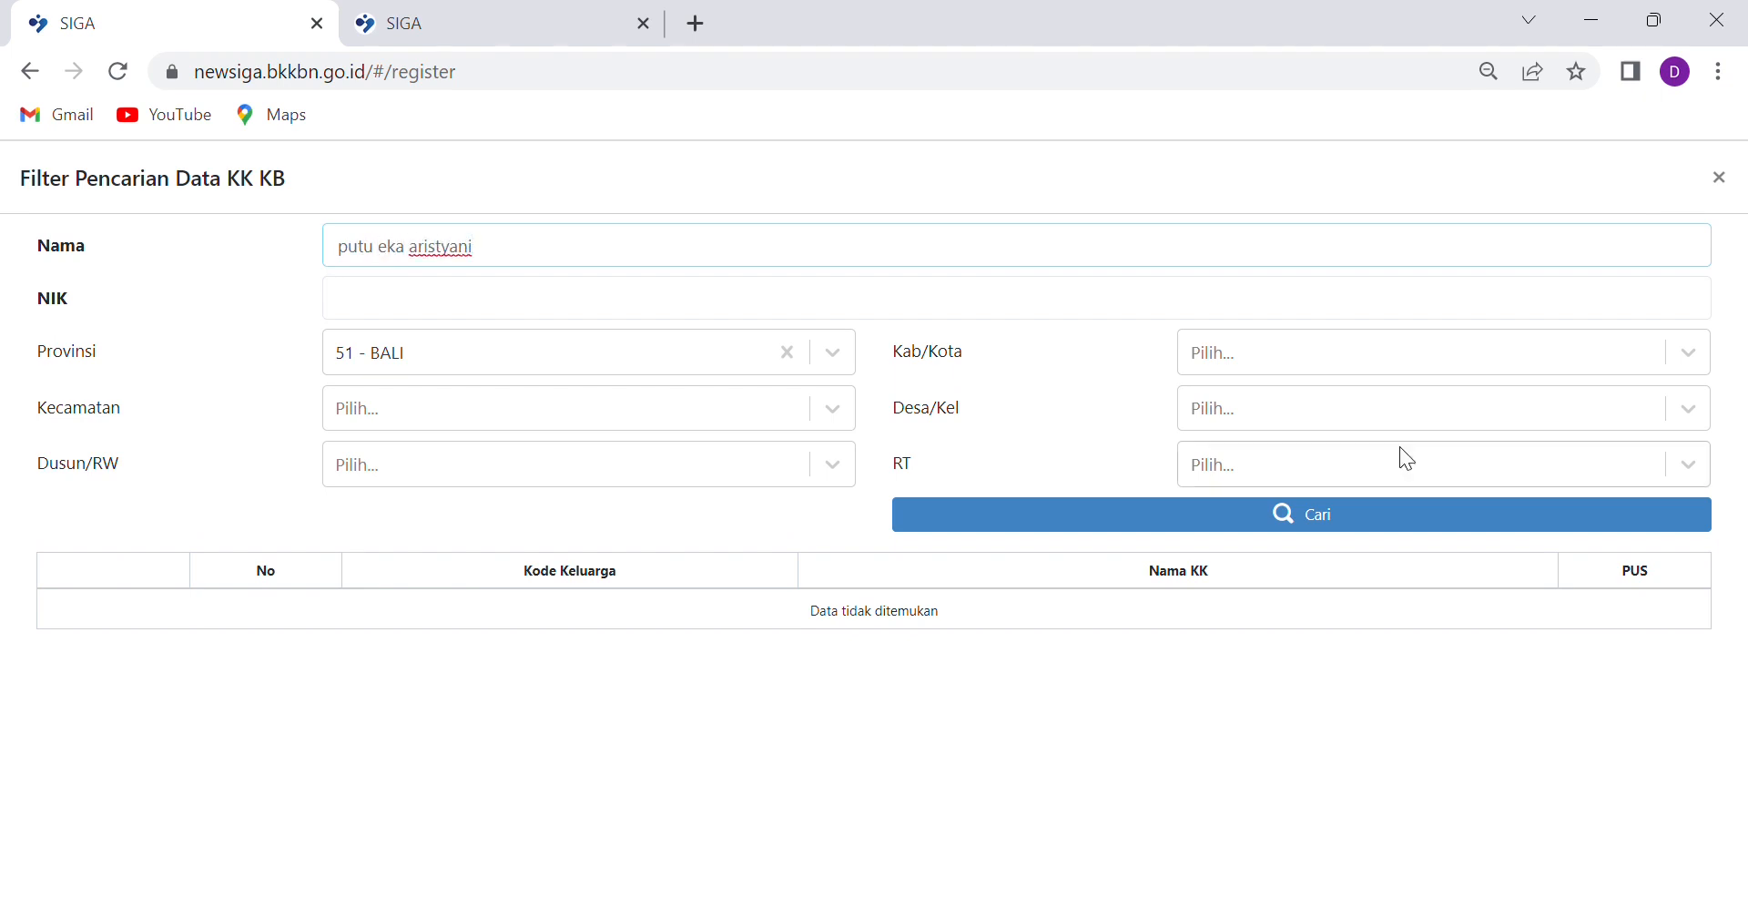
{"action": "left_click", "coordinate": [1341, 351]}
{"action": "left_click", "coordinate": [1238, 504]}
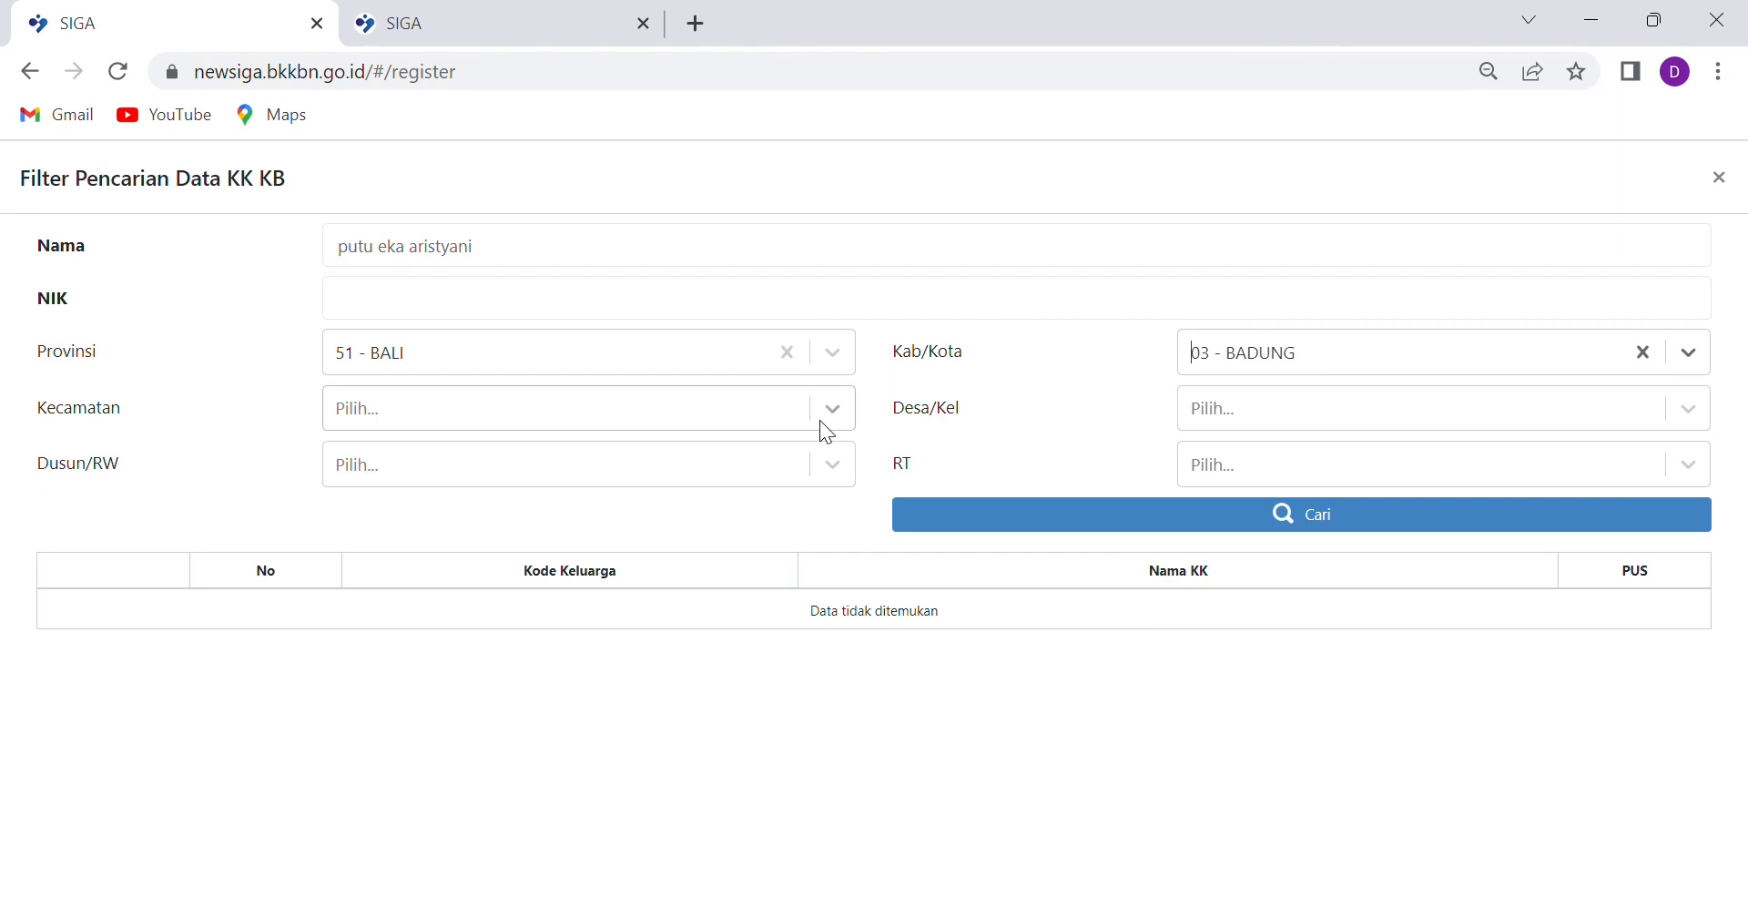
{"action": "left_click", "coordinate": [824, 414]}
{"action": "left_click", "coordinate": [384, 559]}
{"action": "left_click", "coordinate": [1300, 519]}
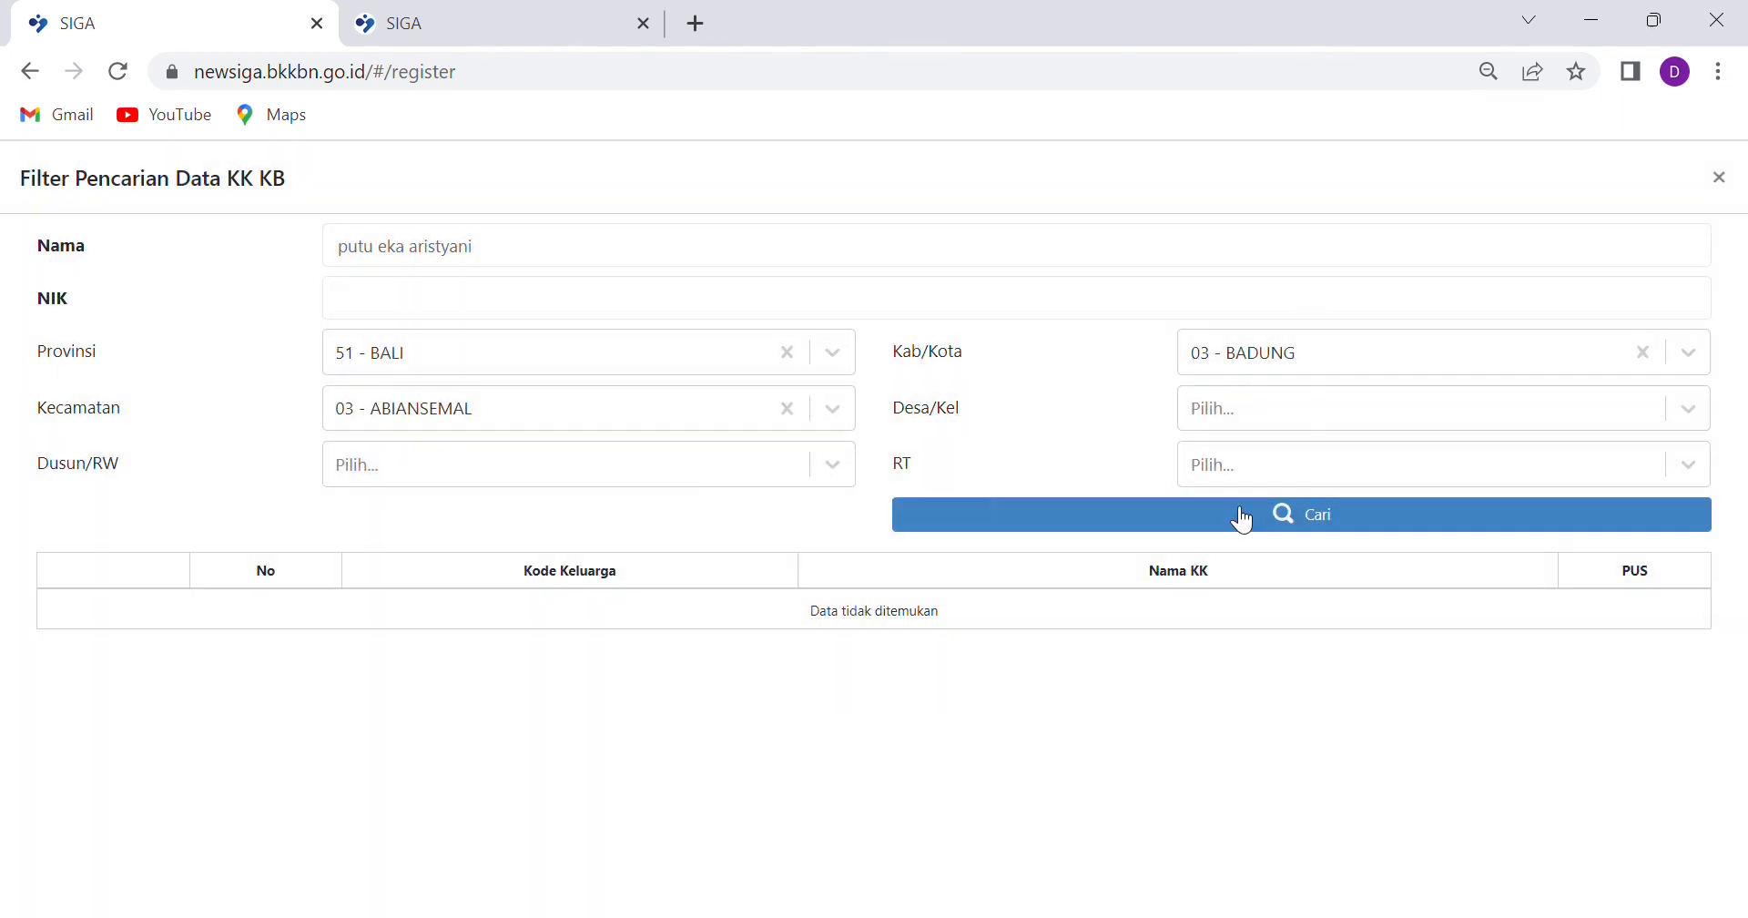
Clear the region filters and close the family search after finding no match
{"action": "left_click", "coordinate": [1642, 354]}
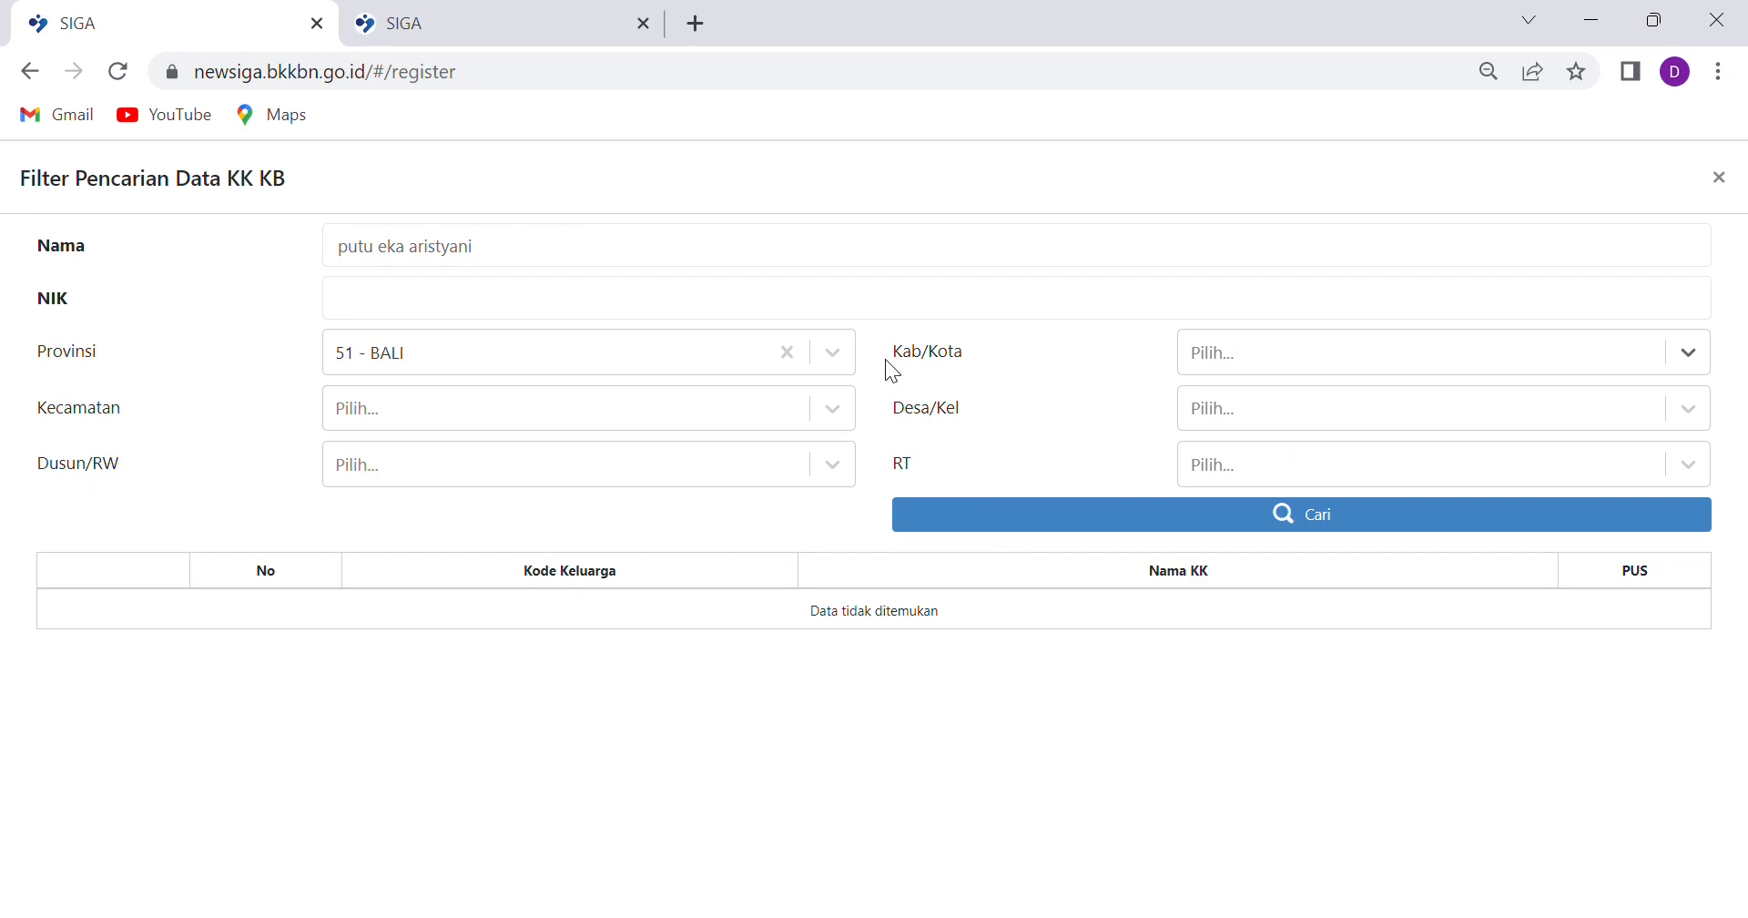
{"action": "left_click", "coordinate": [586, 303]}
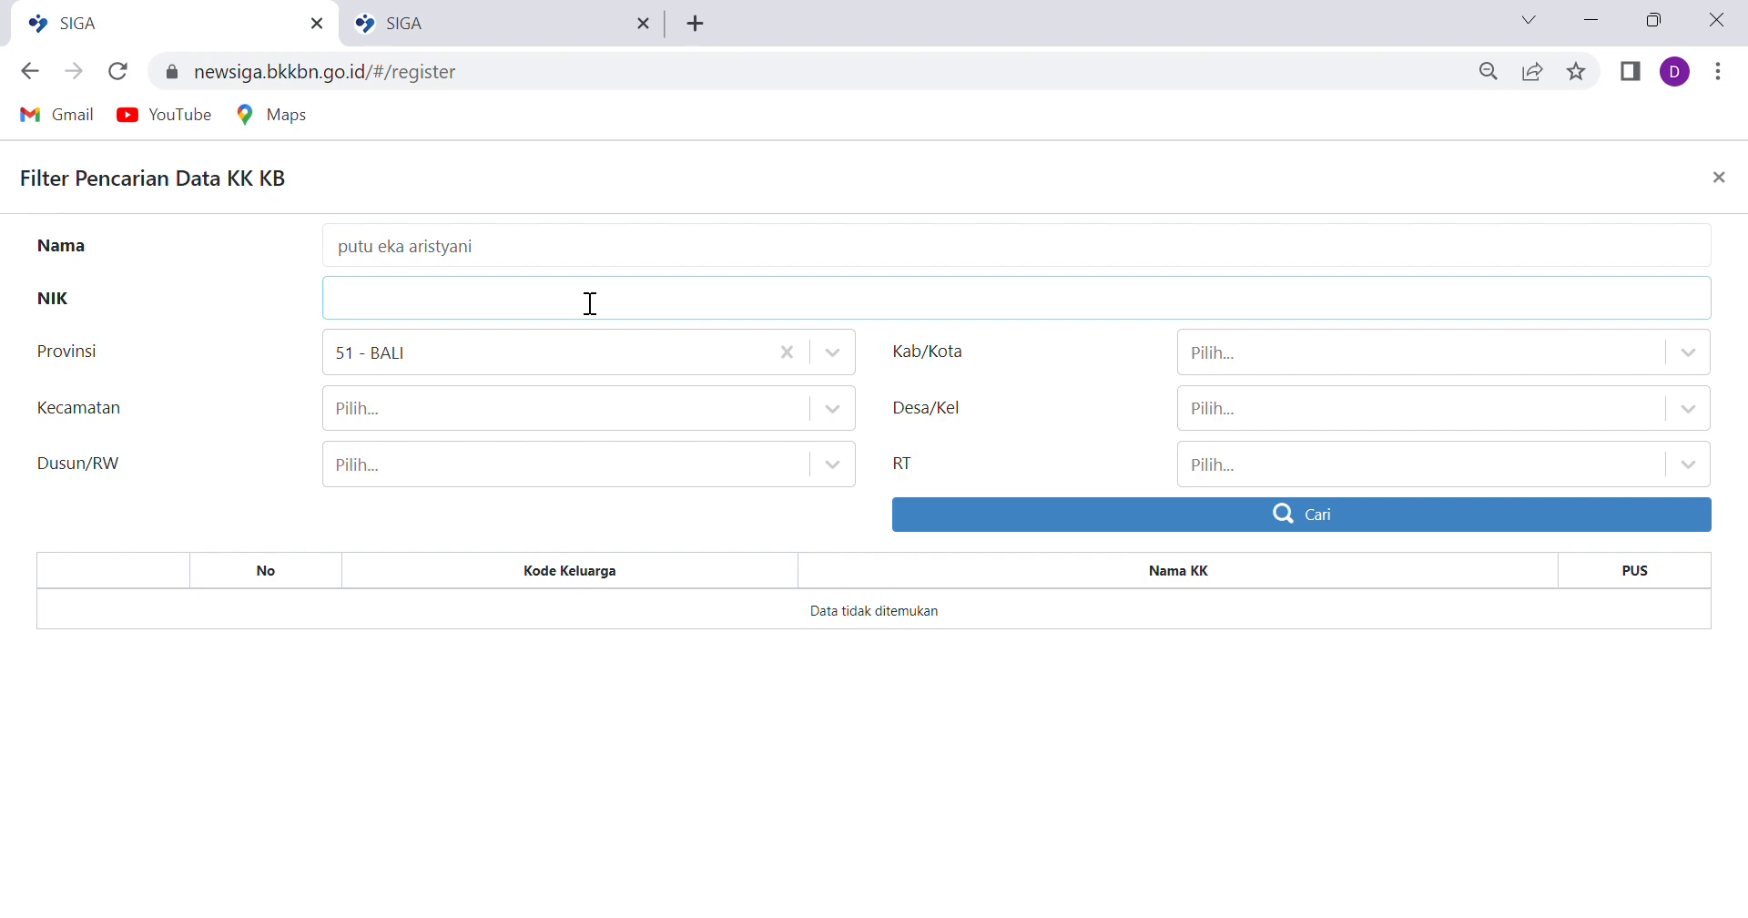
{"action": "left_click", "coordinate": [1720, 178]}
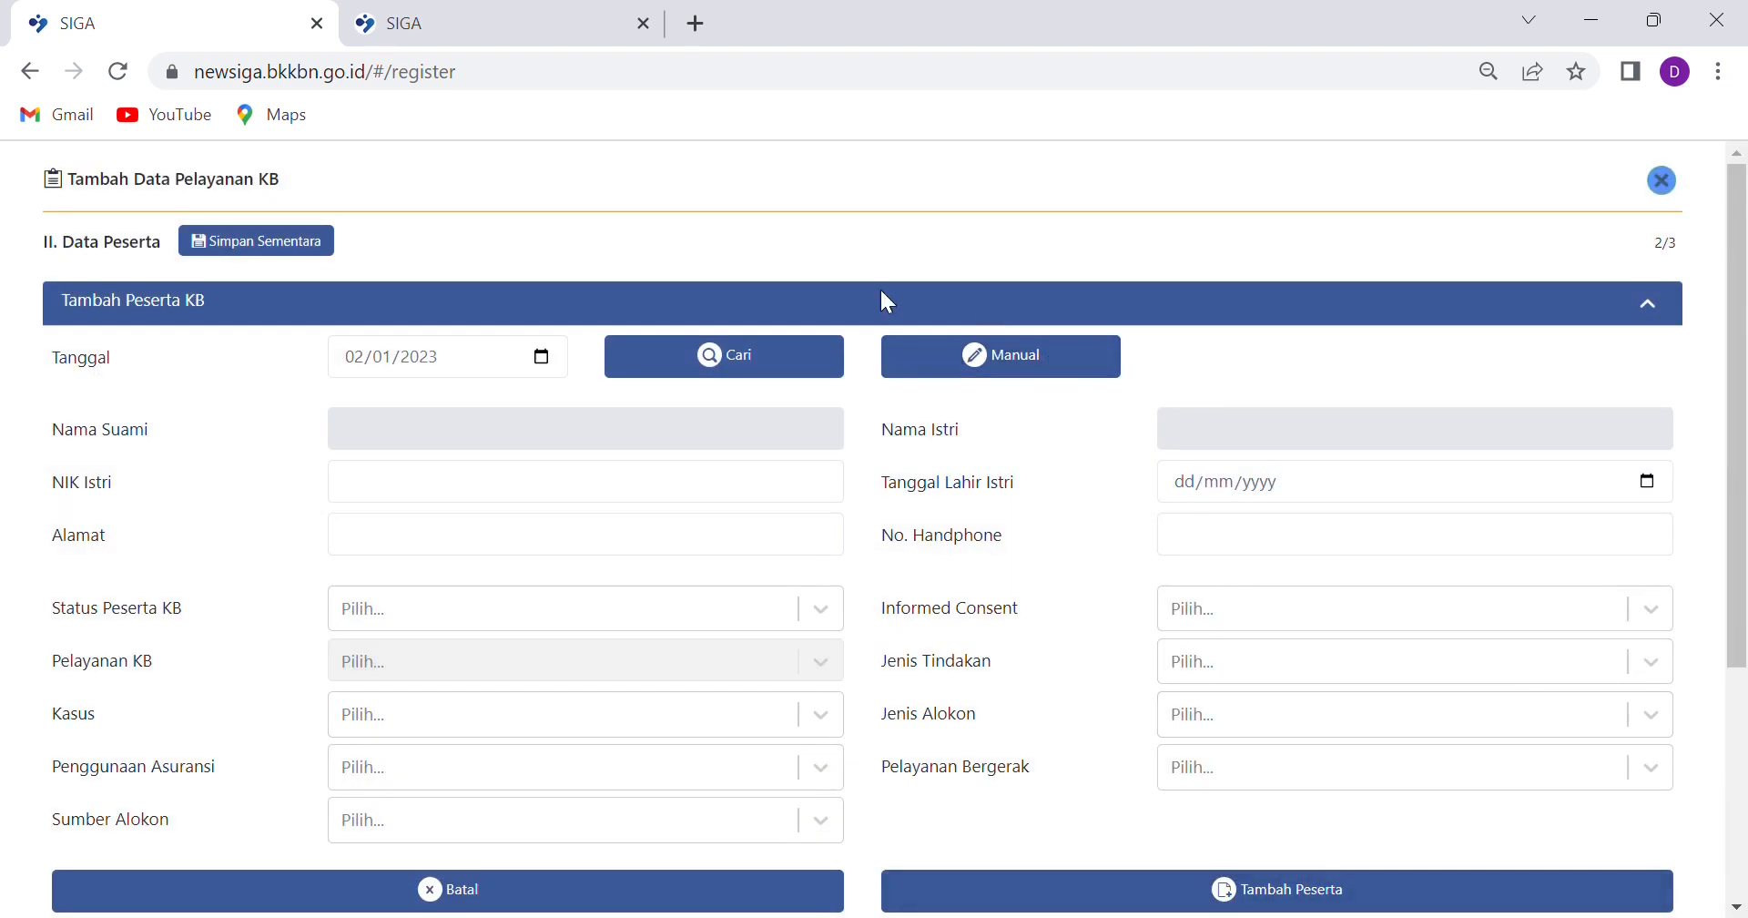
Switch to manual entry and enter husband's name, wife's NIK, wife's name, birth date 26/09/1990
{"action": "left_click", "coordinate": [1050, 375]}
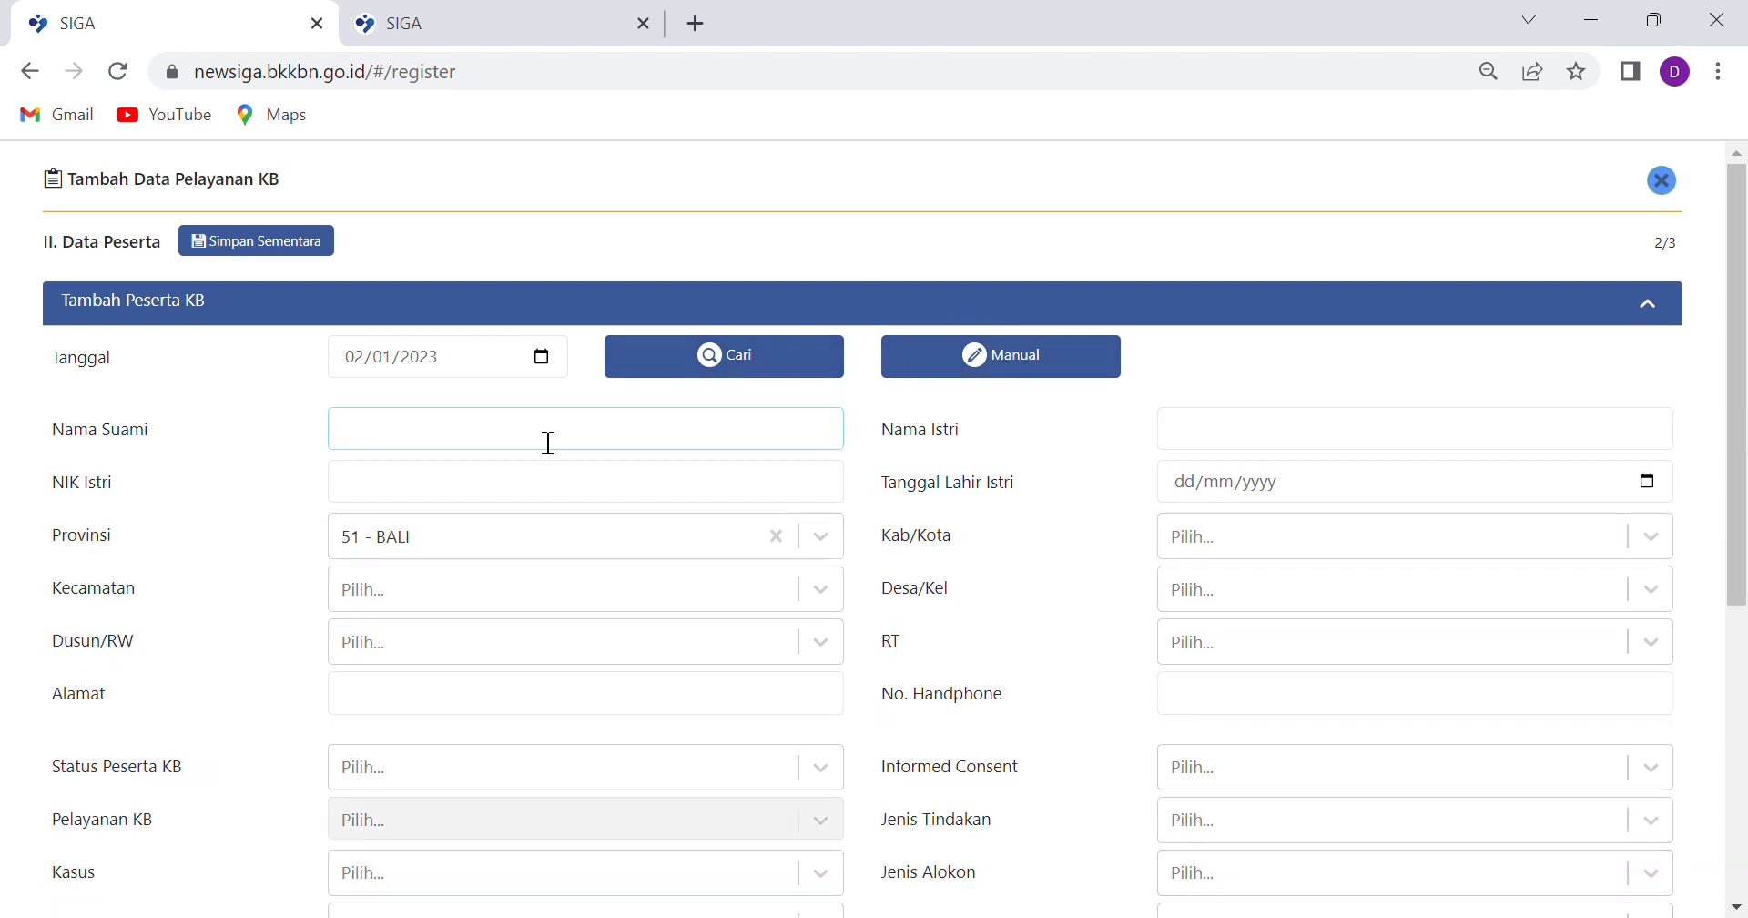
{"action": "left_click", "coordinate": [575, 489]}
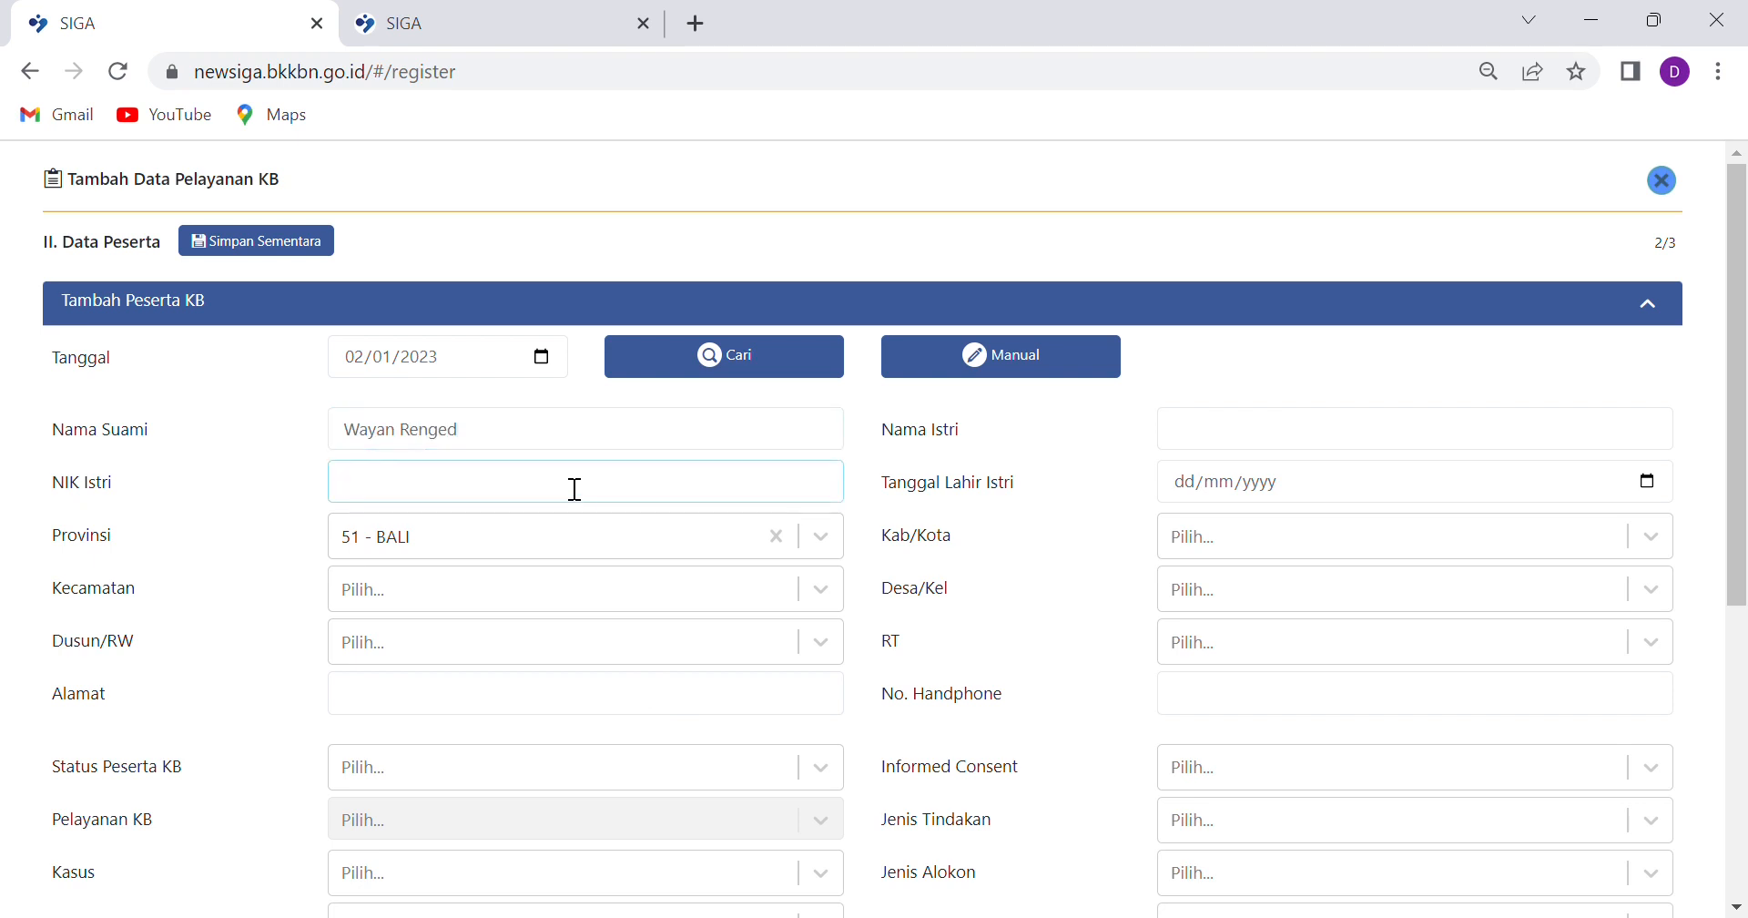
{"action": "type", "text": "9999999999999999"}
{"action": "key", "text": "Tab"}
{"action": "left_click", "coordinate": [1315, 447]}
{"action": "type", "text": "Putu"}
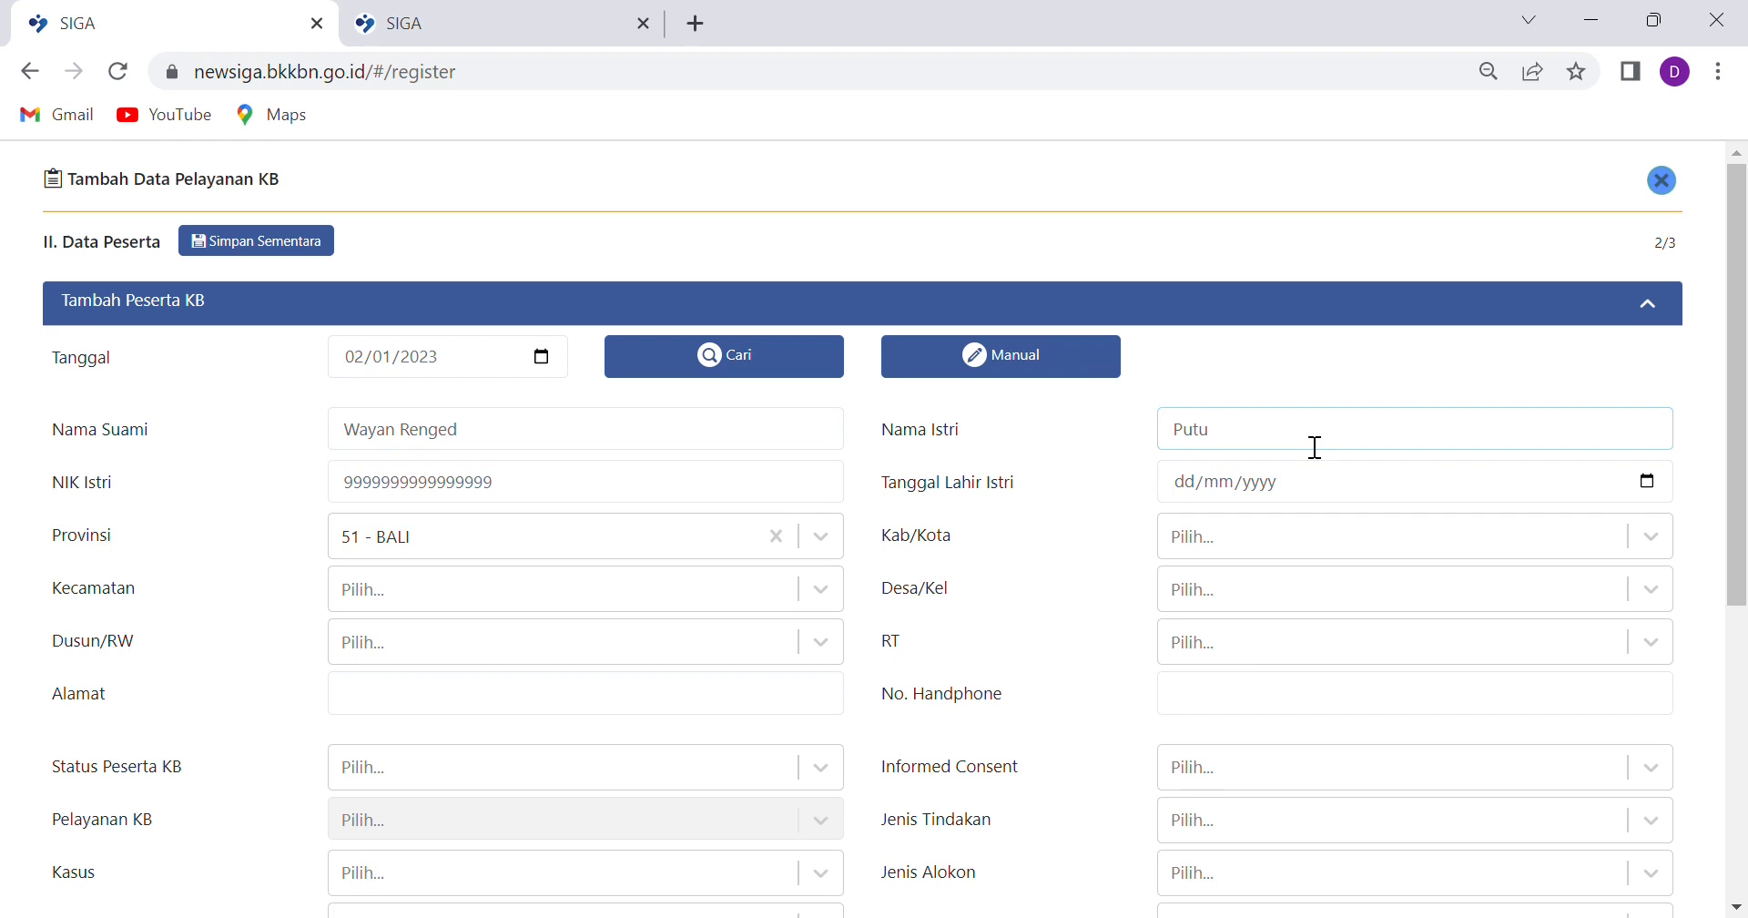
{"action": "type", "text": " cantik"}
{"action": "left_click", "coordinate": [1178, 482]}
{"action": "type", "text": "26/09/"}
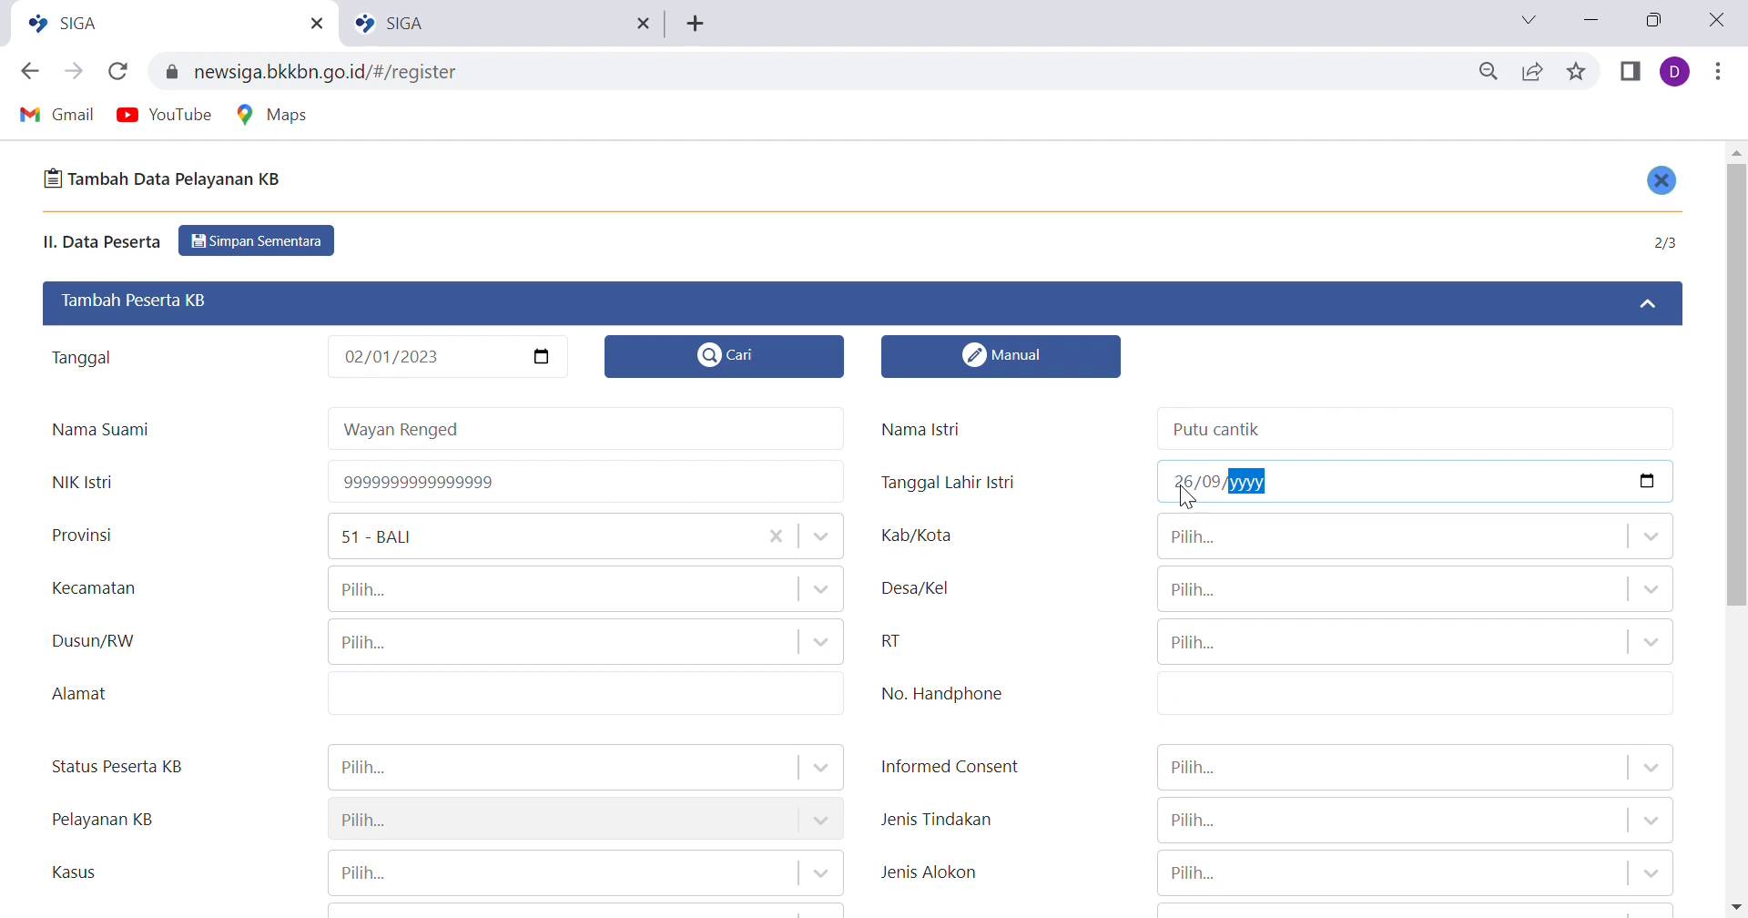
{"action": "type", "text": "1990"}
Set the region to 03 - BADUNG, 02 - MENGWI, 1004 - KAPAL, 0100 - PANGLAN BALERAN, RT 001
{"action": "left_click", "coordinate": [1658, 537]}
{"action": "left_click", "coordinate": [1242, 705]}
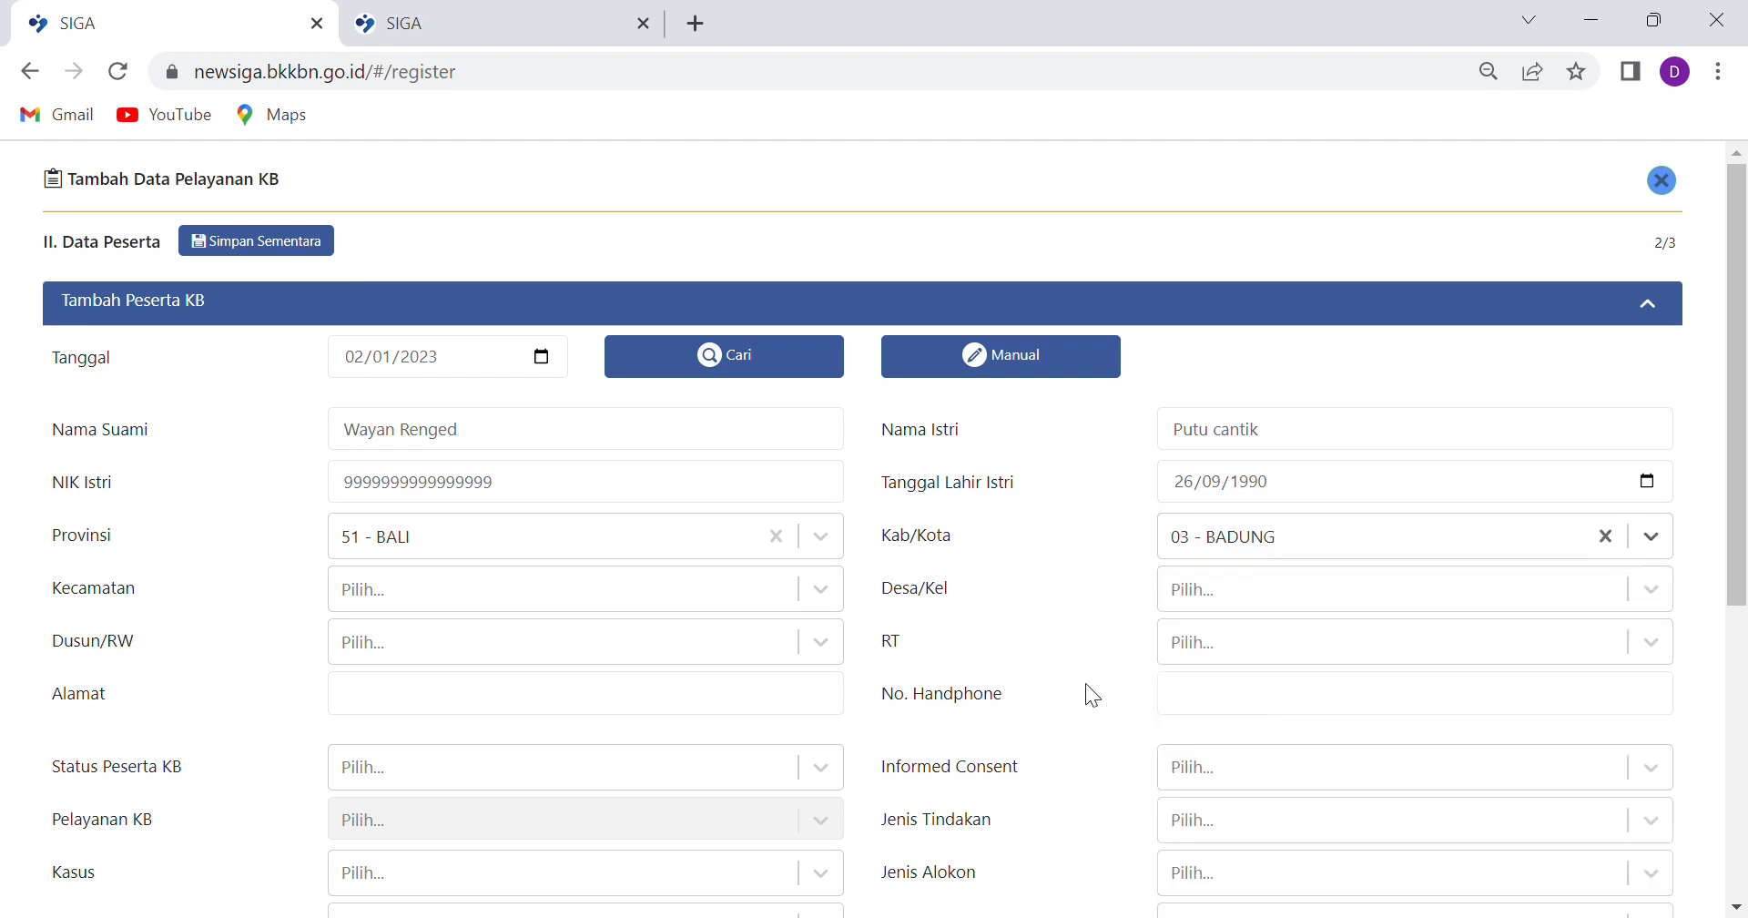
{"action": "left_click", "coordinate": [821, 590]}
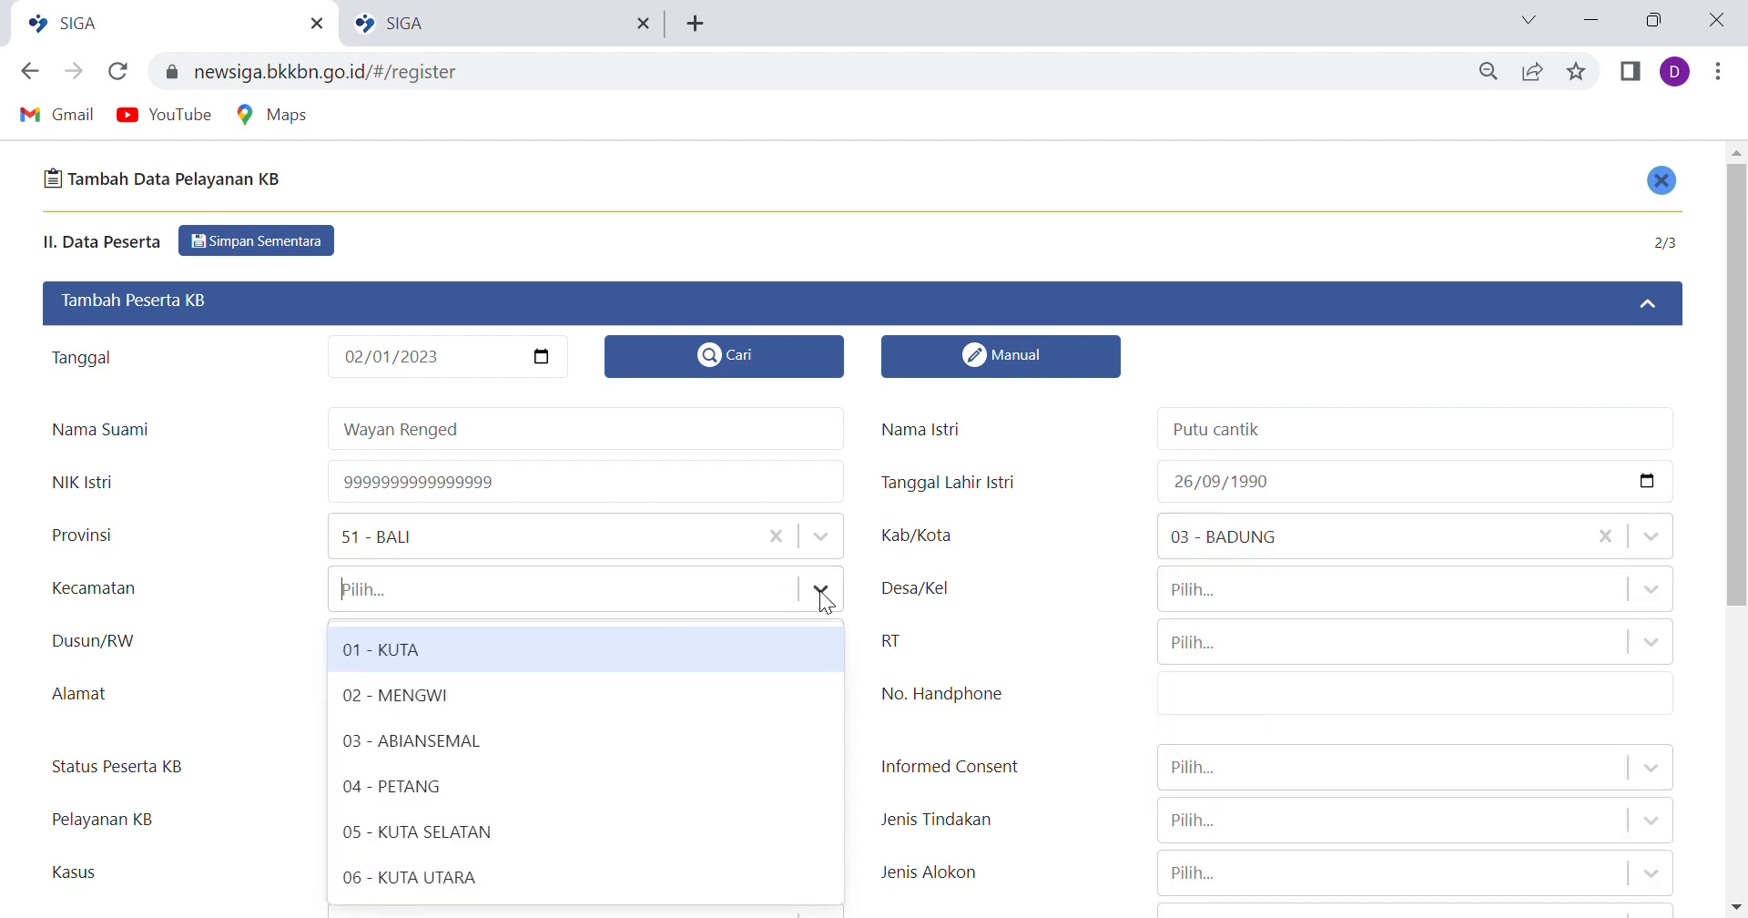
{"action": "left_click", "coordinate": [442, 697]}
{"action": "left_click", "coordinate": [1636, 590]}
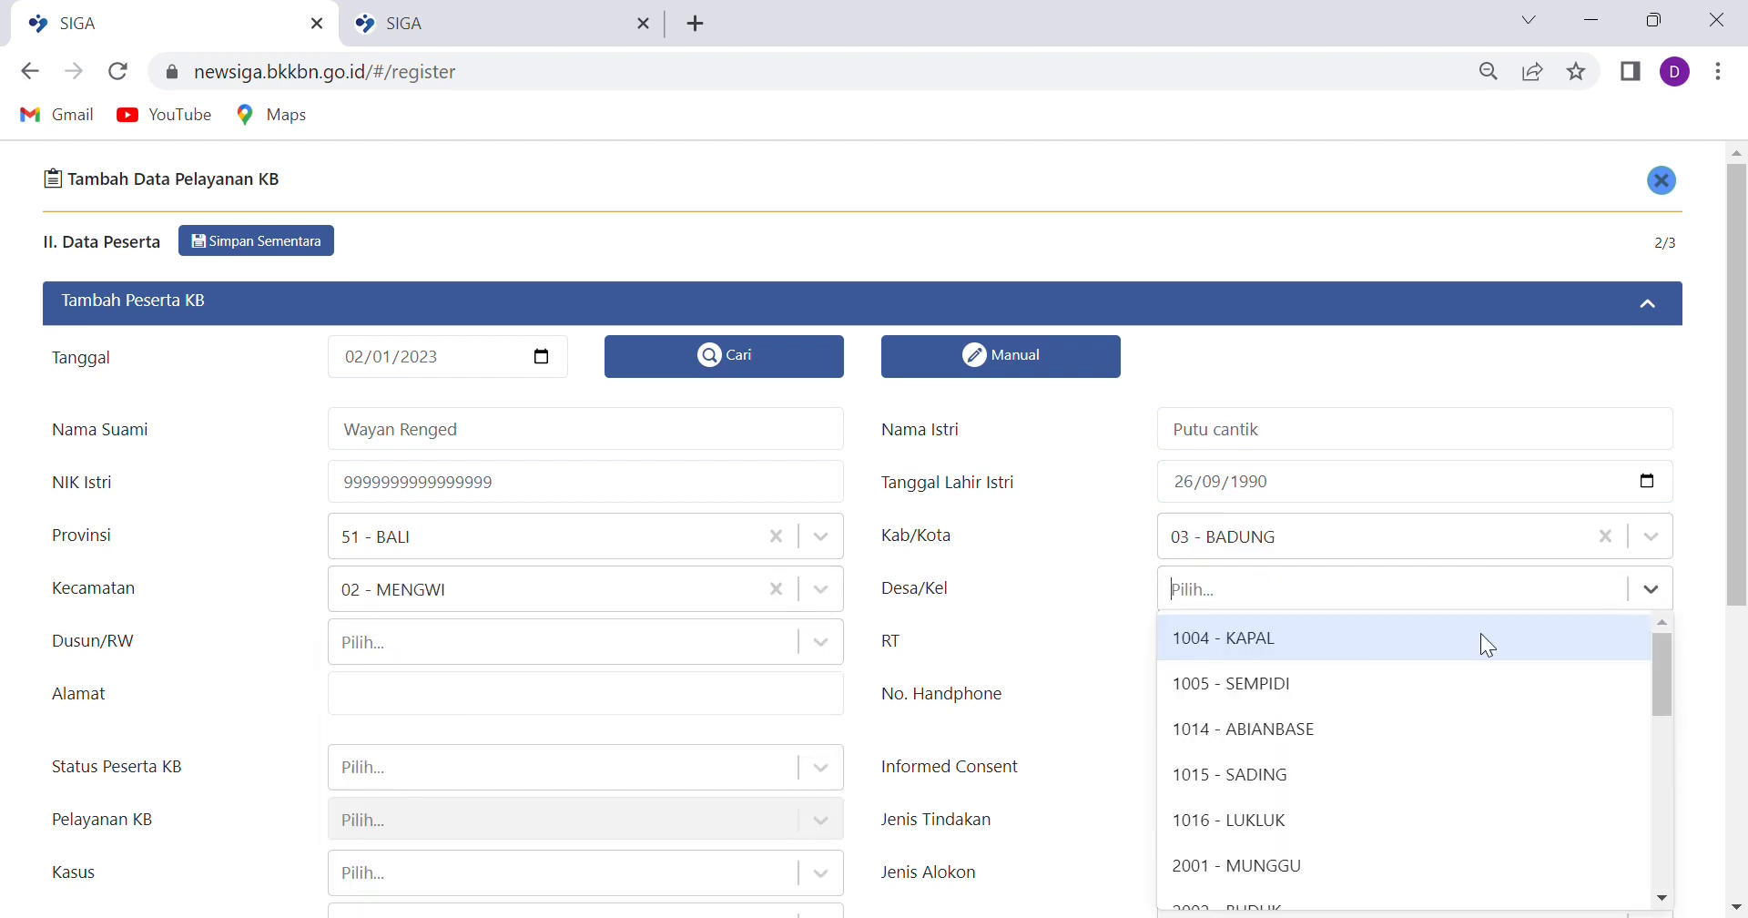
{"action": "left_click", "coordinate": [1342, 643]}
{"action": "left_click", "coordinate": [816, 641]}
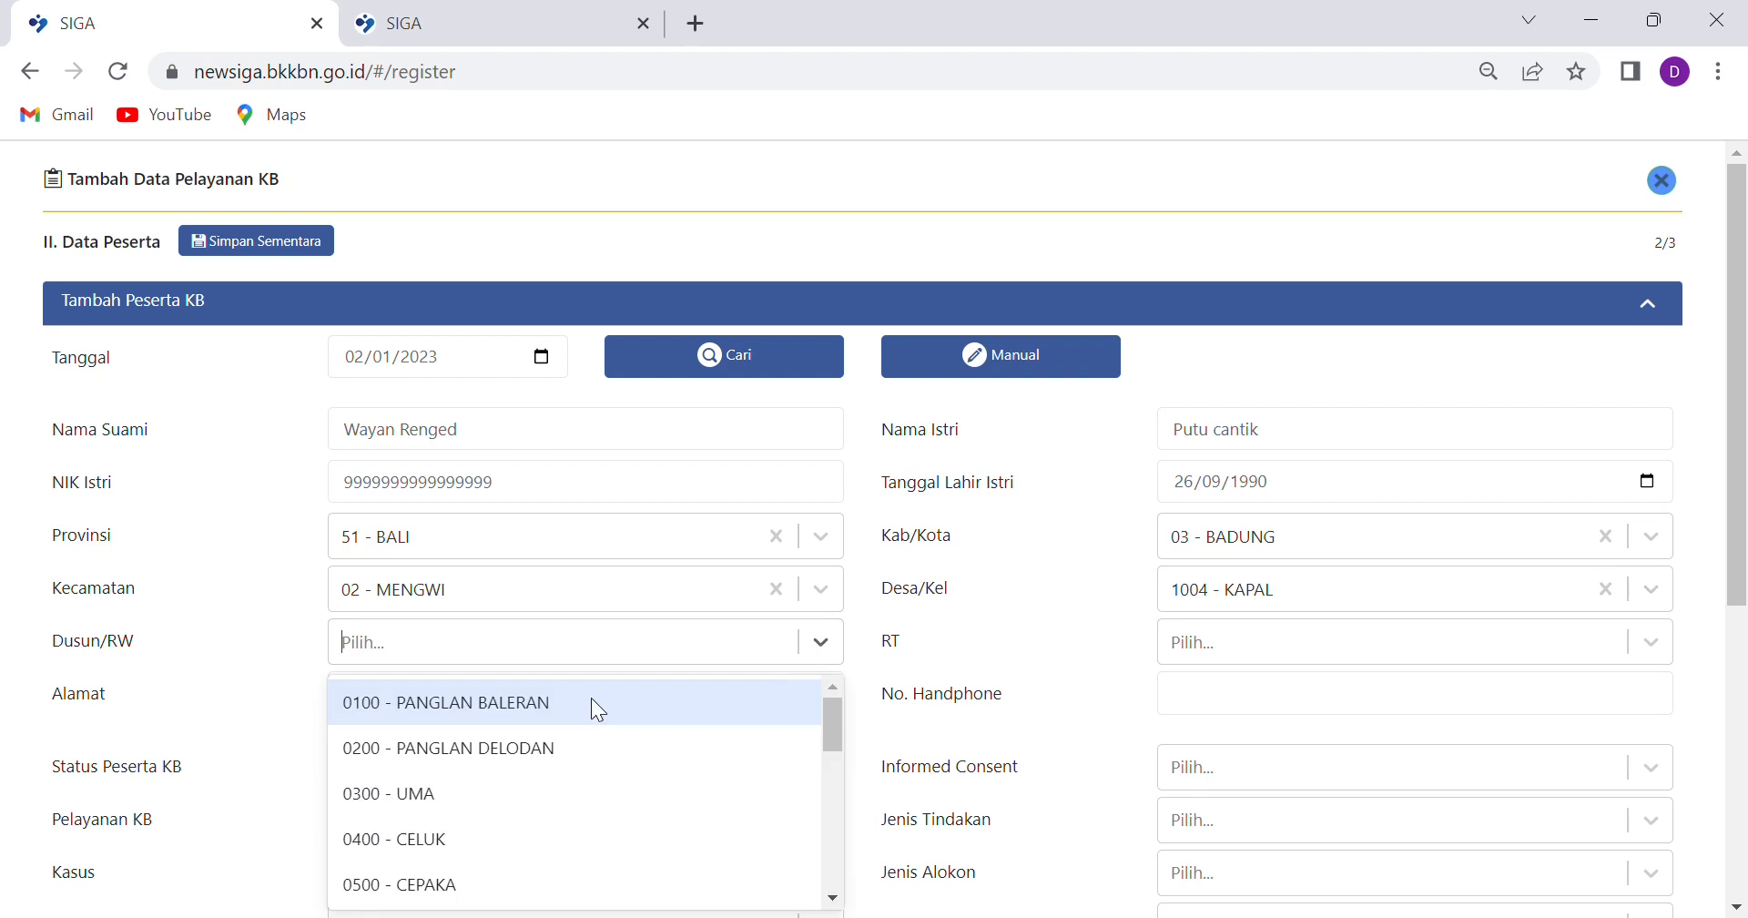
{"action": "left_click", "coordinate": [591, 701]}
{"action": "left_click", "coordinate": [1630, 637]}
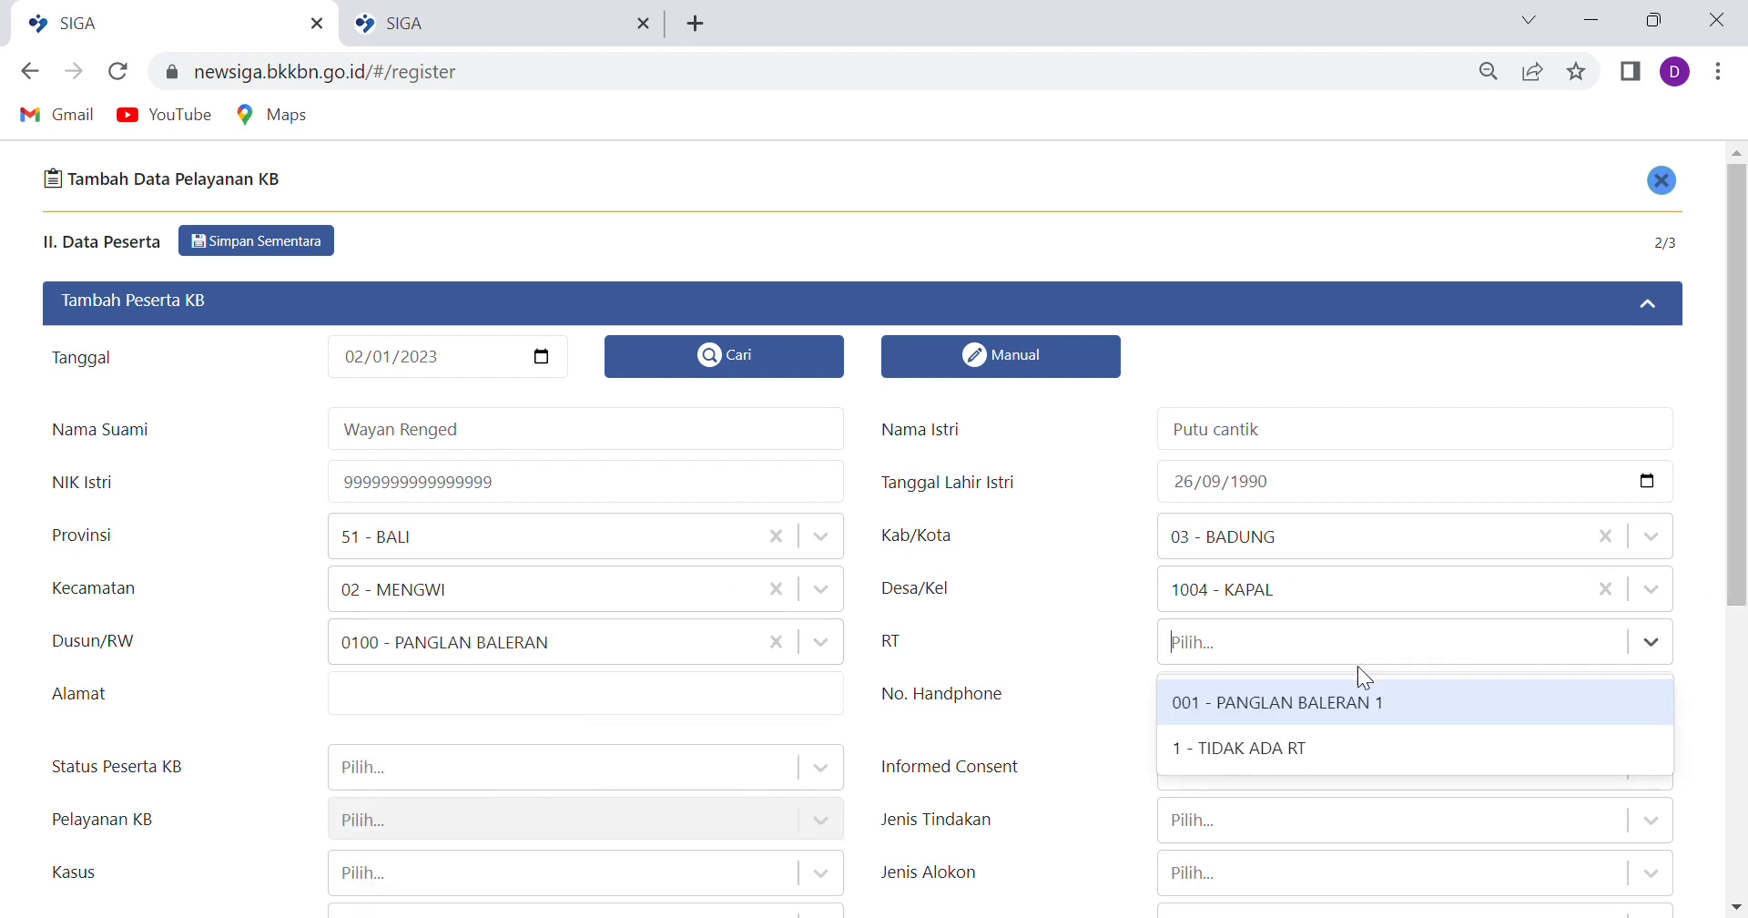
{"action": "left_click", "coordinate": [1326, 706]}
Fill in the street address and the participant's phone number
{"action": "scroll", "coordinate": [353, 735], "scroll_direction": "down", "scroll_amount": 2}
{"action": "left_click", "coordinate": [526, 577]}
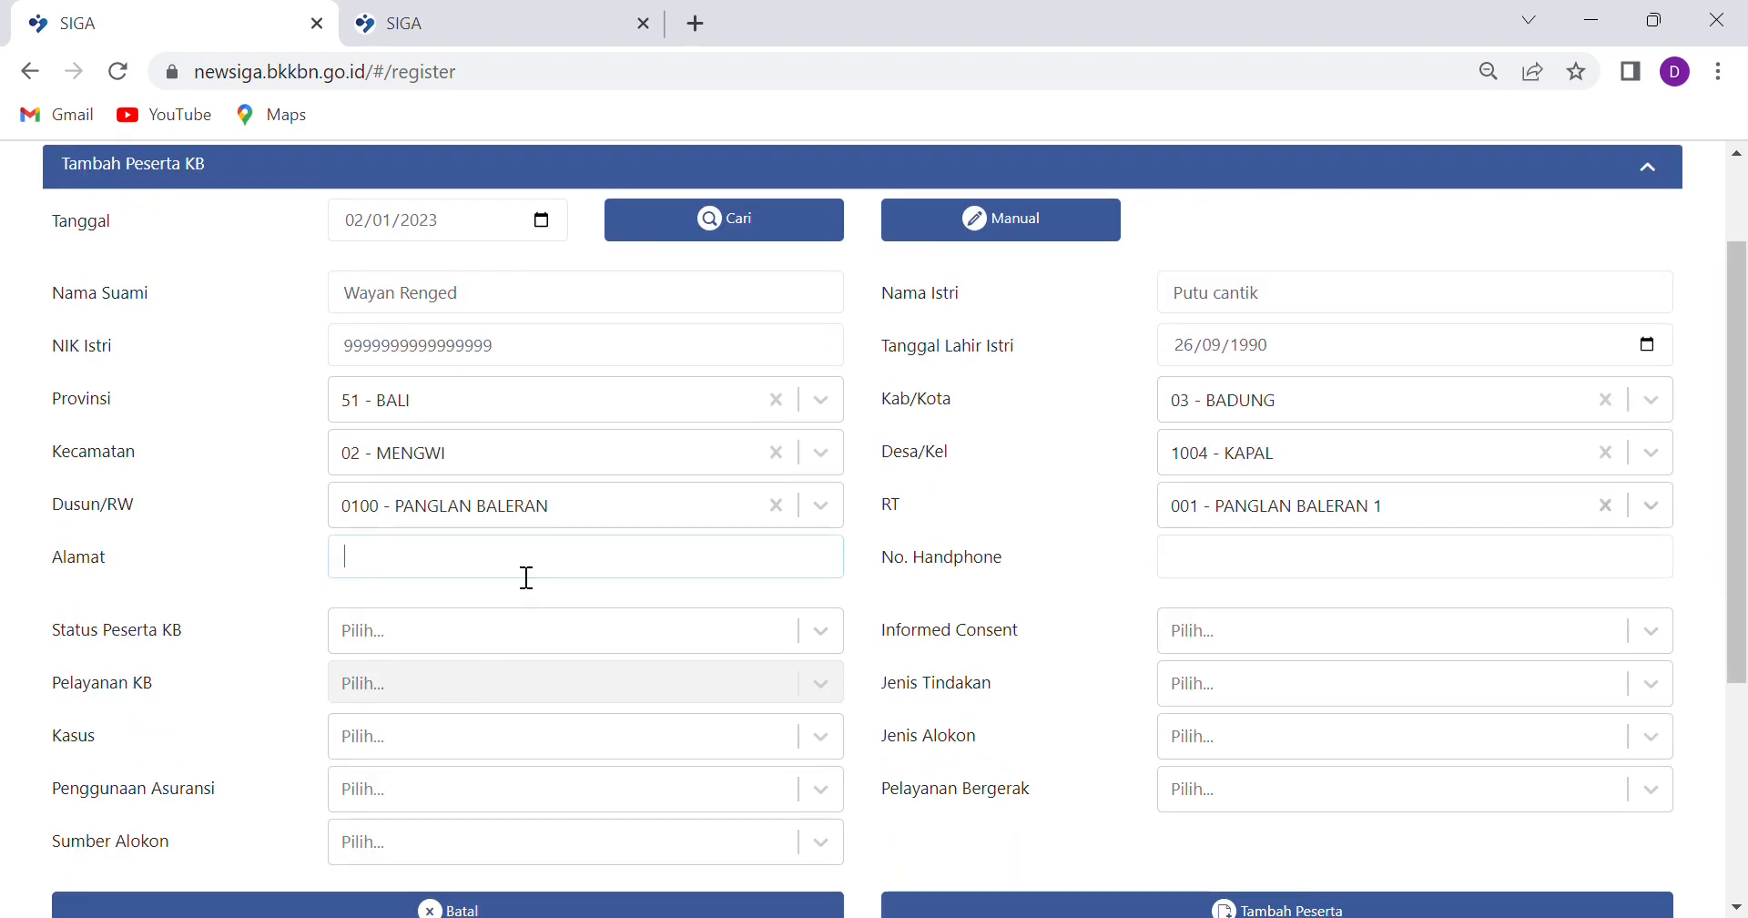
{"action": "type", "text": "Jalan Mengwi"}
{"action": "left_click", "coordinate": [1281, 561]}
{"action": "type", "text": "12345678"}
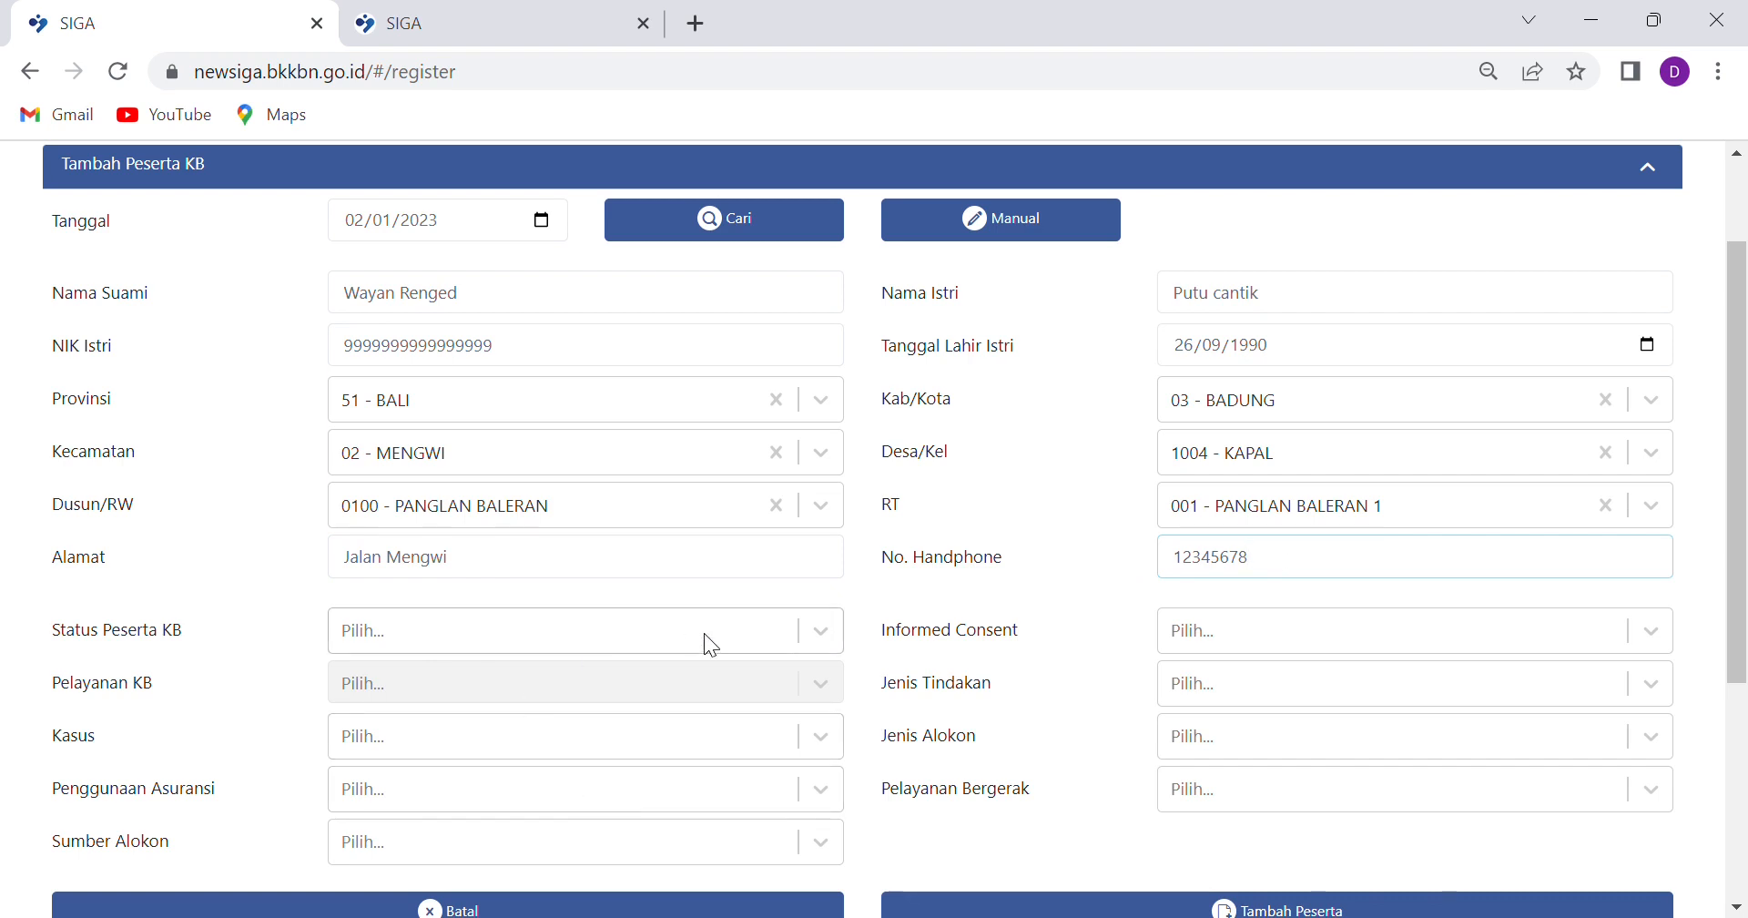
Settle the participant status on Peserta KB Ulangan and record Informed Consent given
{"action": "left_click", "coordinate": [817, 632]}
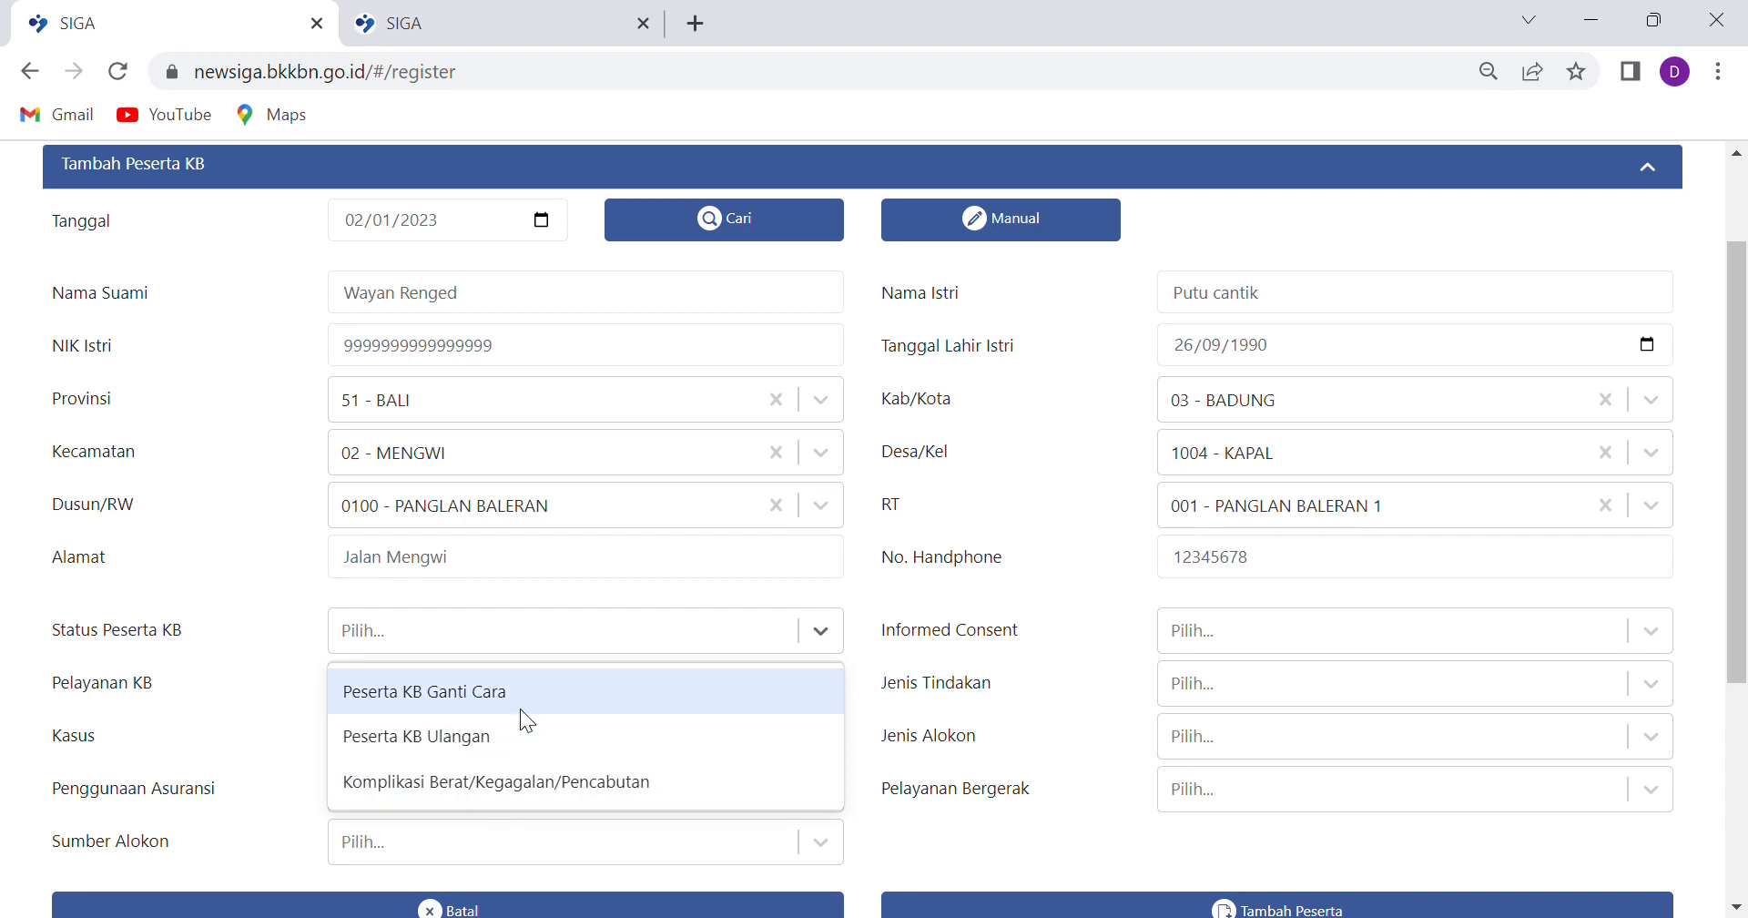
{"action": "left_click", "coordinate": [475, 740]}
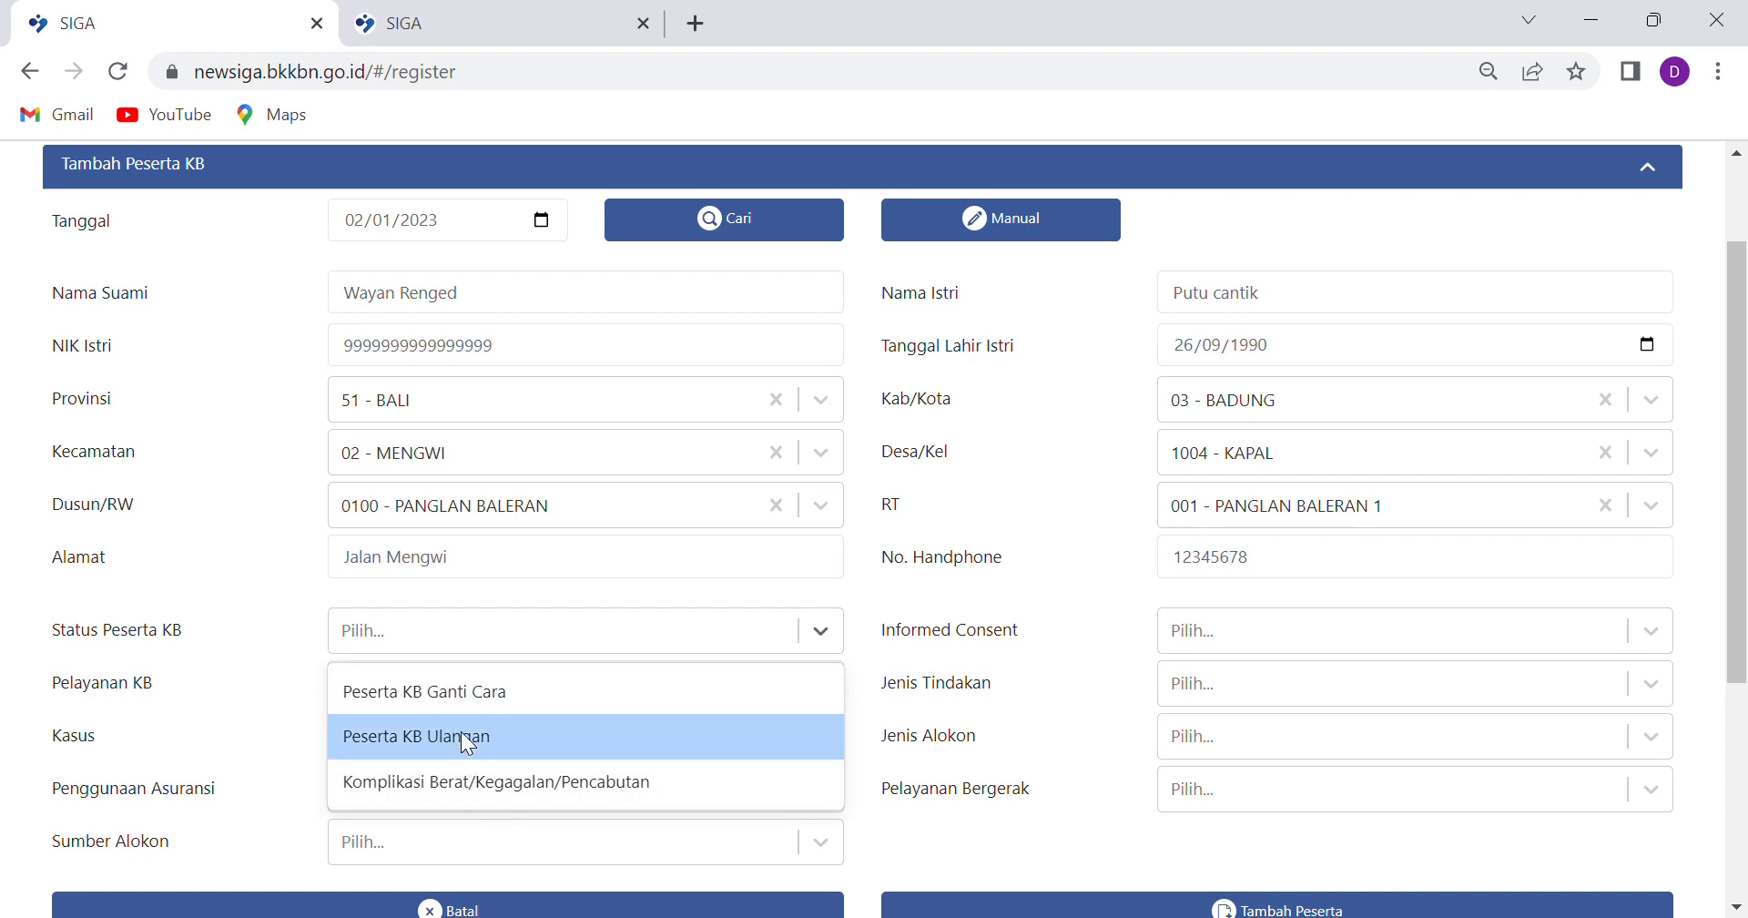
{"action": "left_click", "coordinate": [826, 633]}
{"action": "left_click", "coordinate": [528, 686]}
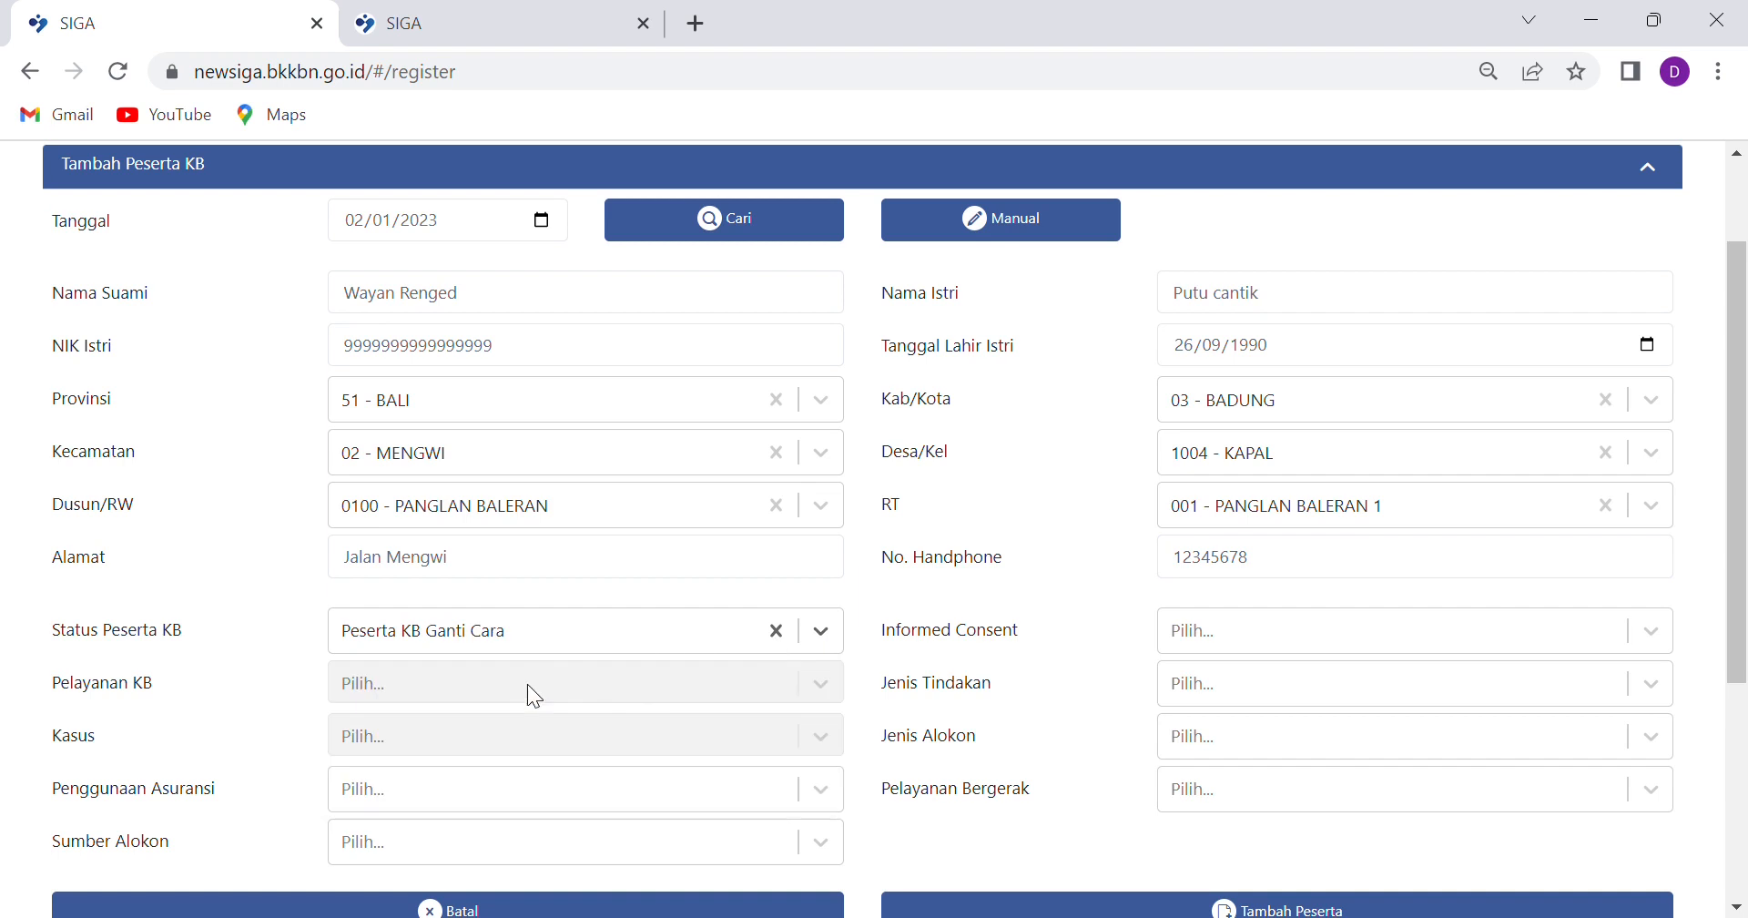
{"action": "left_click", "coordinate": [829, 632]}
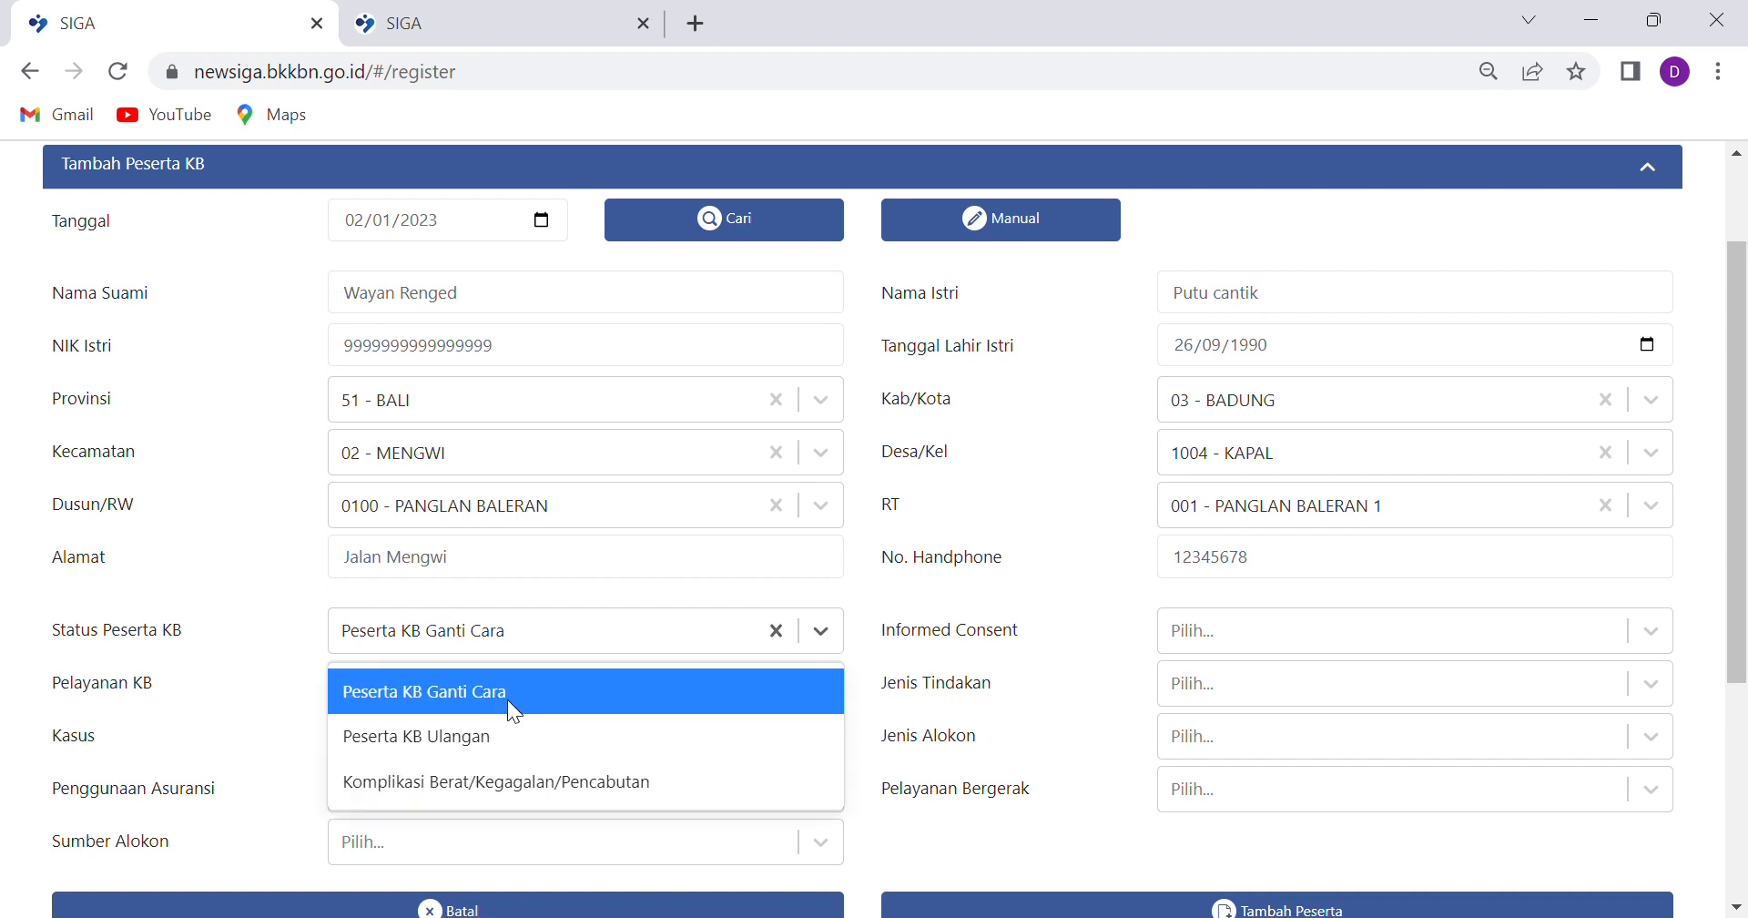
{"action": "left_click", "coordinate": [448, 783]}
{"action": "left_click", "coordinate": [822, 630]}
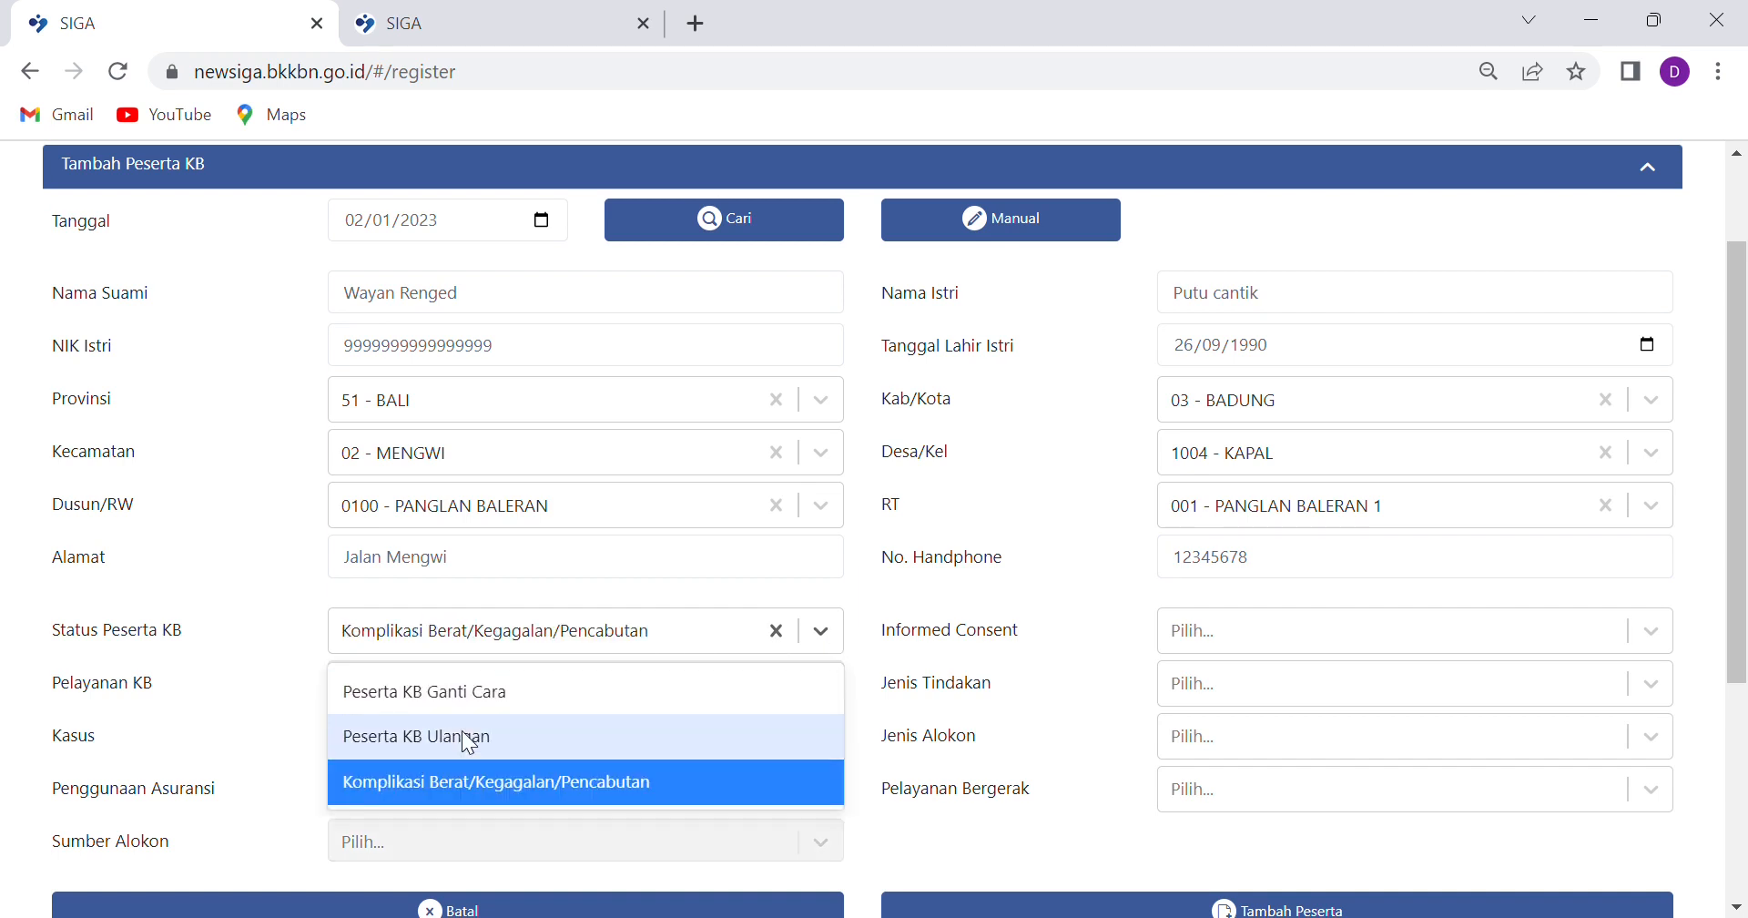
{"action": "left_click", "coordinate": [466, 739]}
{"action": "left_click", "coordinate": [1415, 631]}
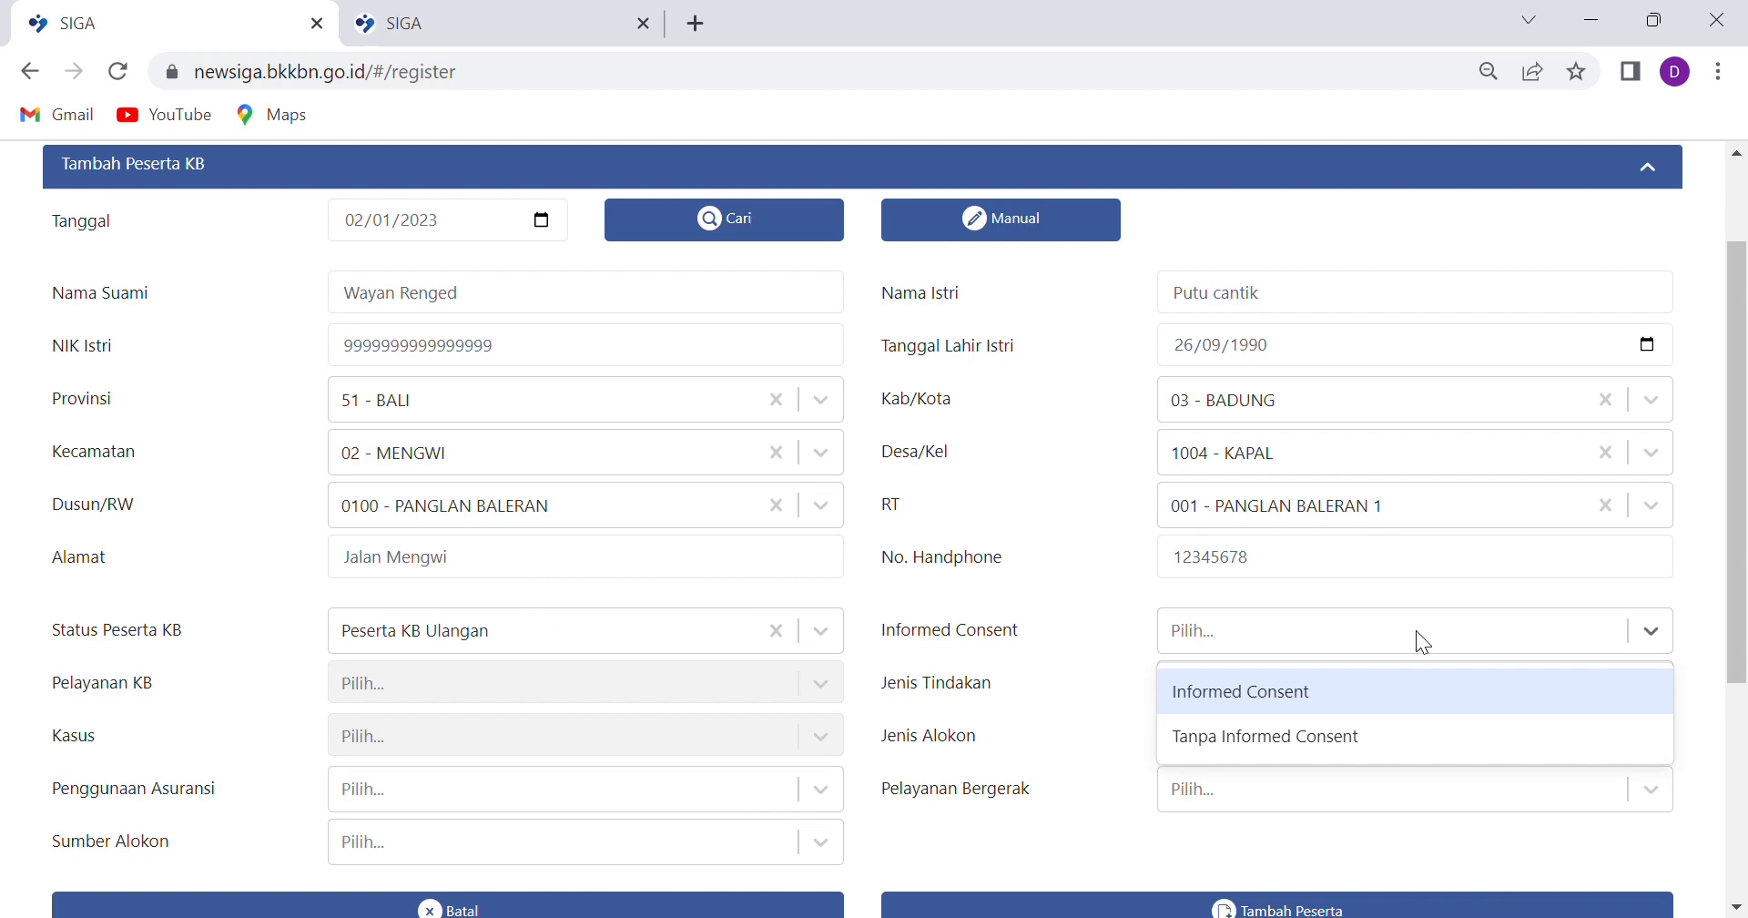
{"action": "left_click", "coordinate": [1303, 703]}
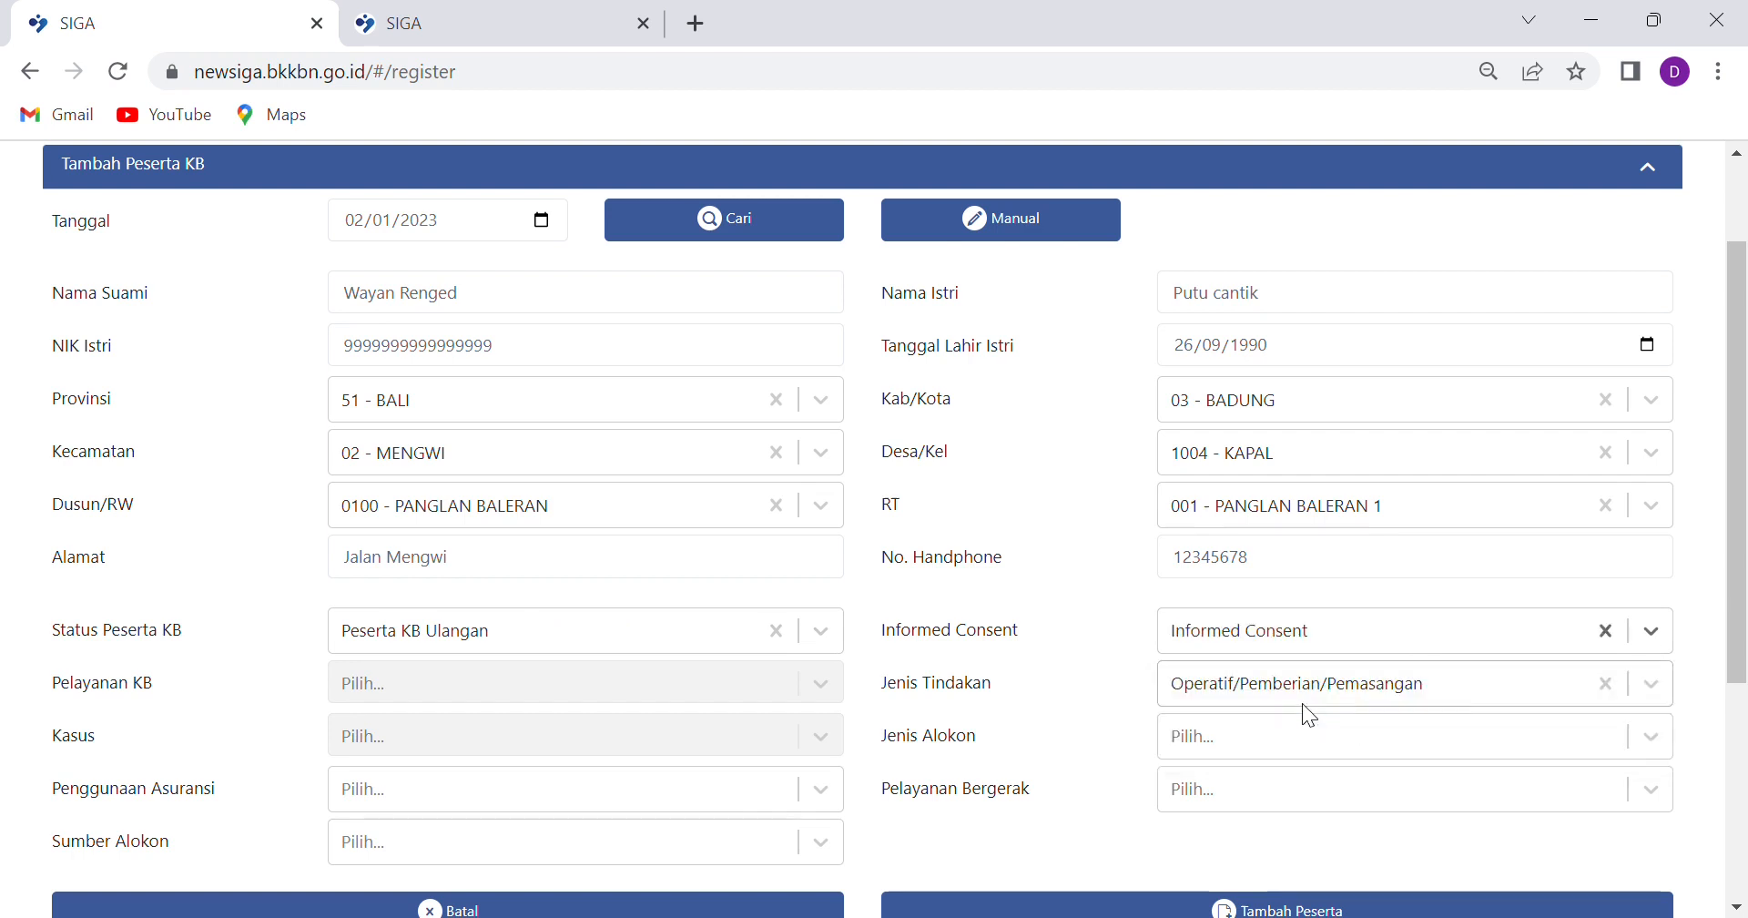
{"action": "left_click", "coordinate": [1459, 688]}
{"action": "left_click", "coordinate": [1459, 687]}
Choose Suntikan 1 Bulanan, mobile service Ya, BPJS Kesehatan and APBN, then add her to the table
{"action": "left_click", "coordinate": [1218, 728]}
{"action": "left_click", "coordinate": [1200, 770]}
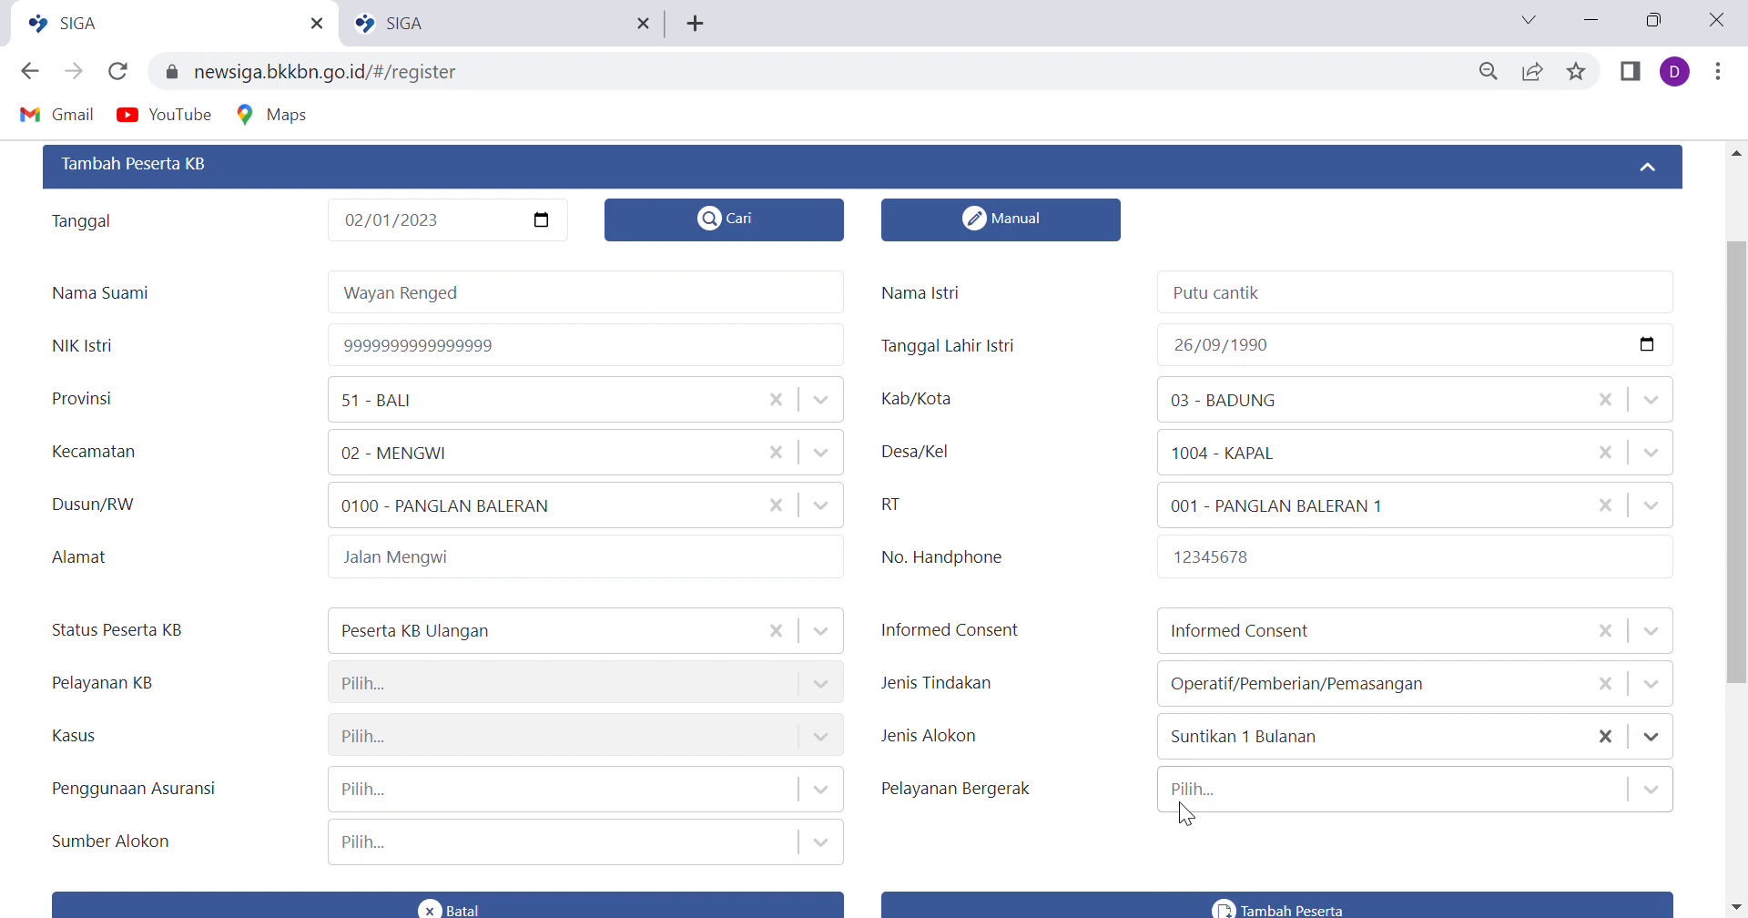
{"action": "left_click", "coordinate": [1282, 787]}
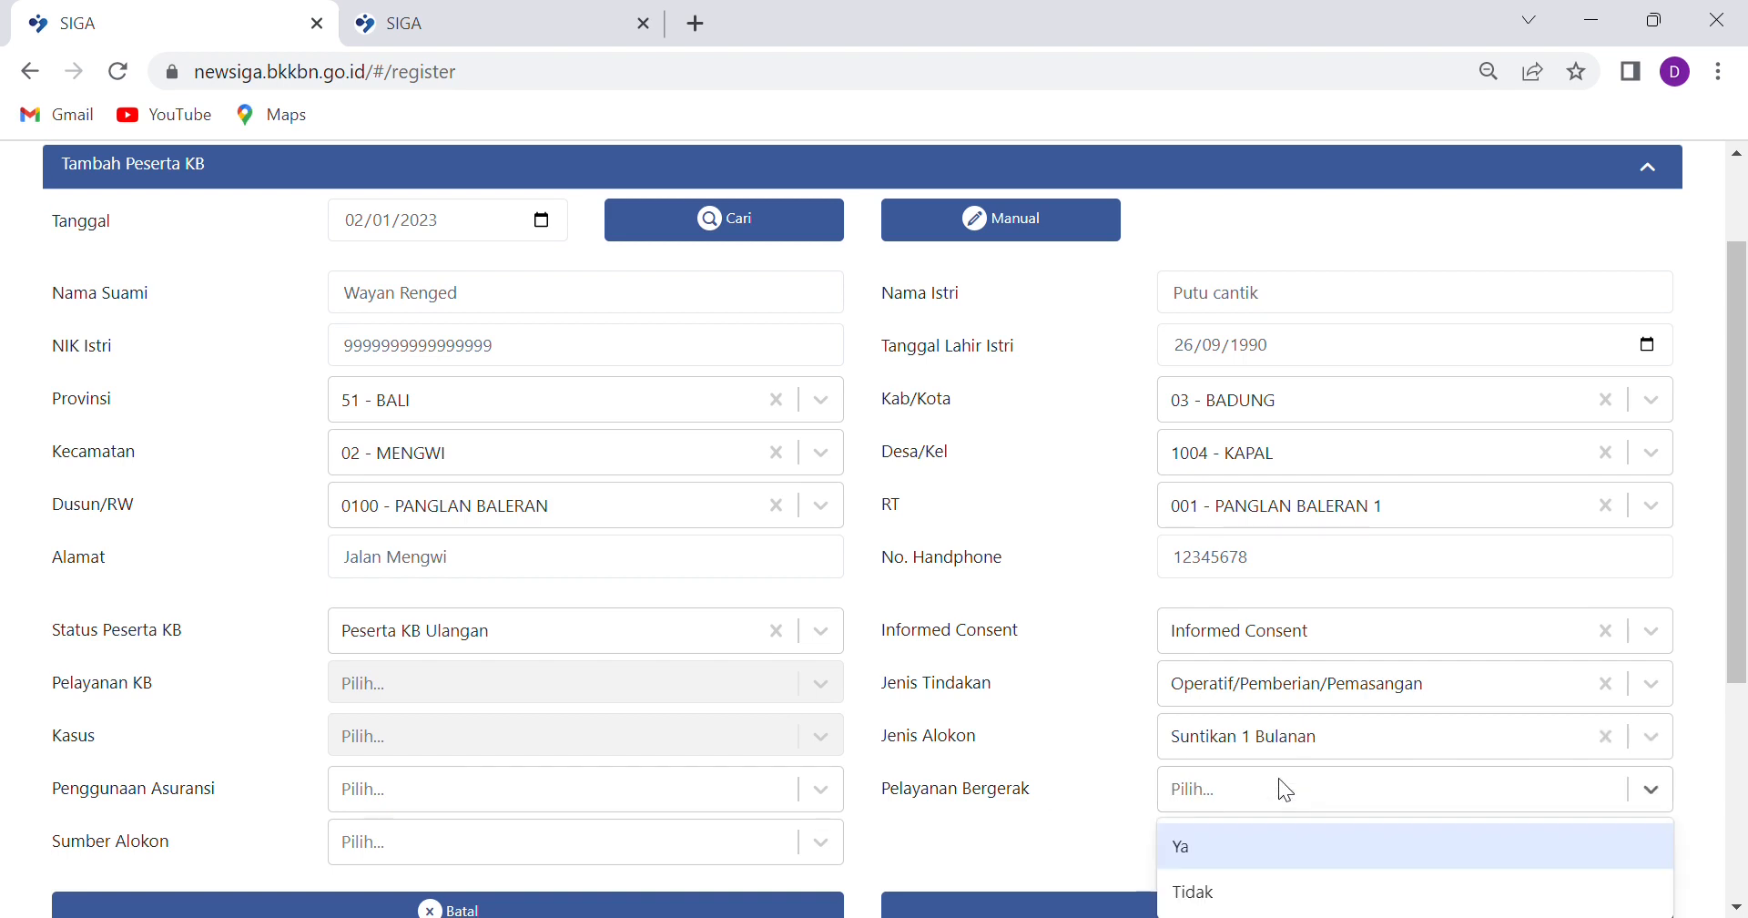
{"action": "left_click", "coordinate": [1201, 846]}
{"action": "left_click", "coordinate": [668, 786]}
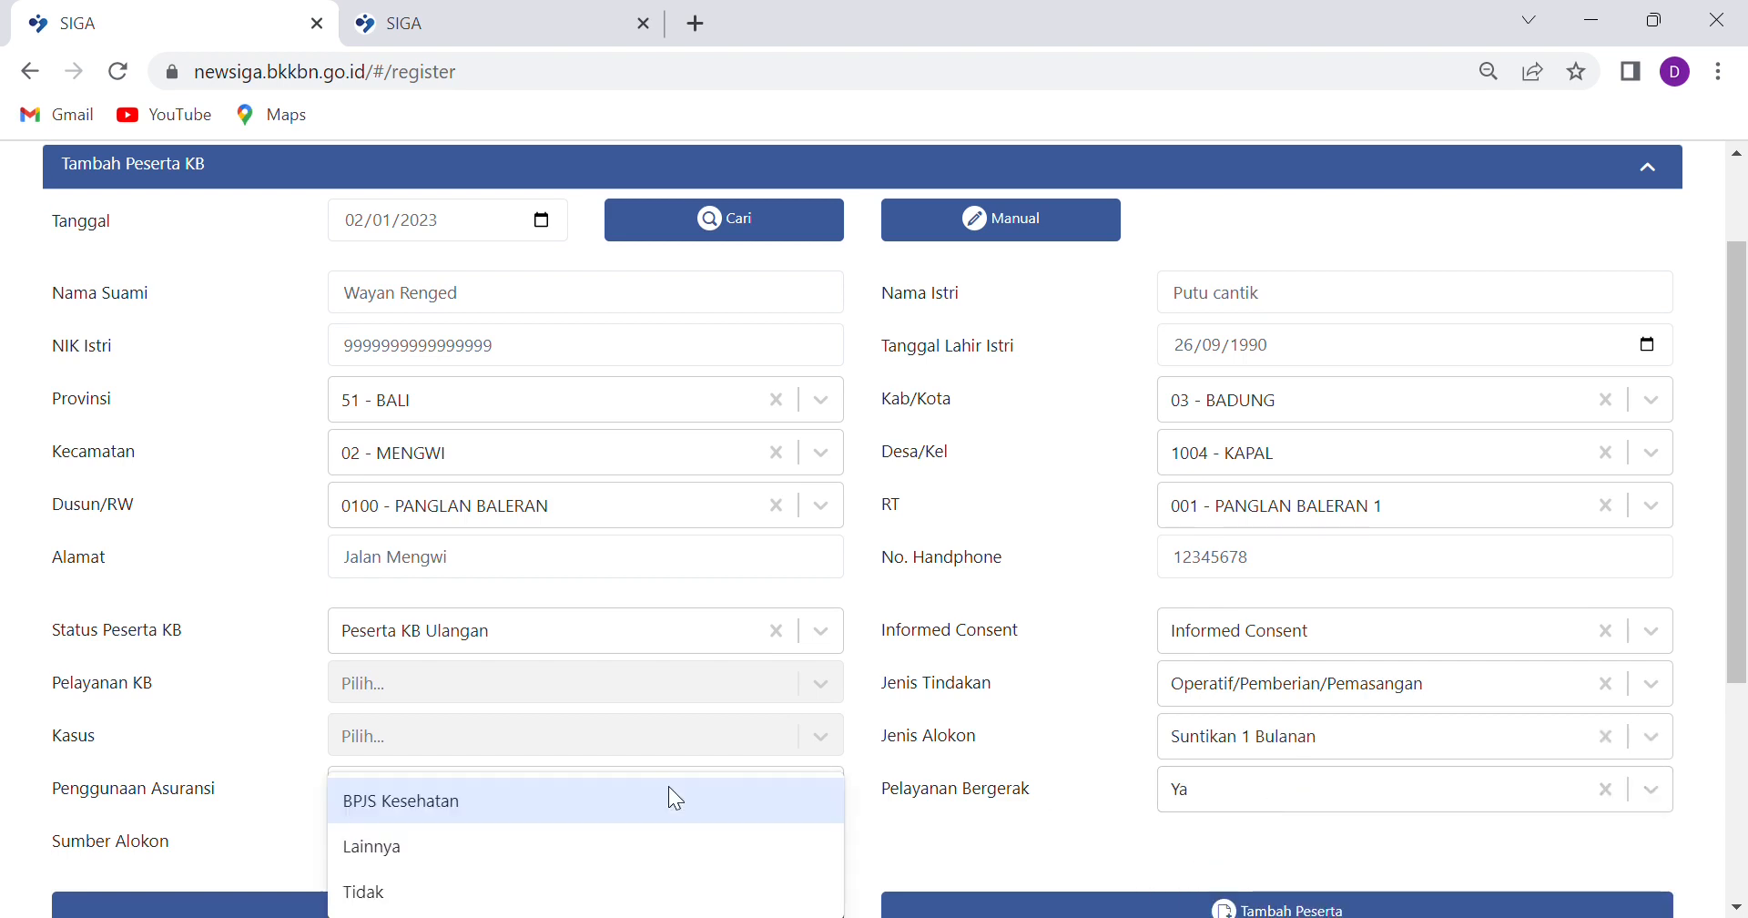
{"action": "left_click", "coordinate": [419, 847]}
{"action": "left_click", "coordinate": [468, 838]}
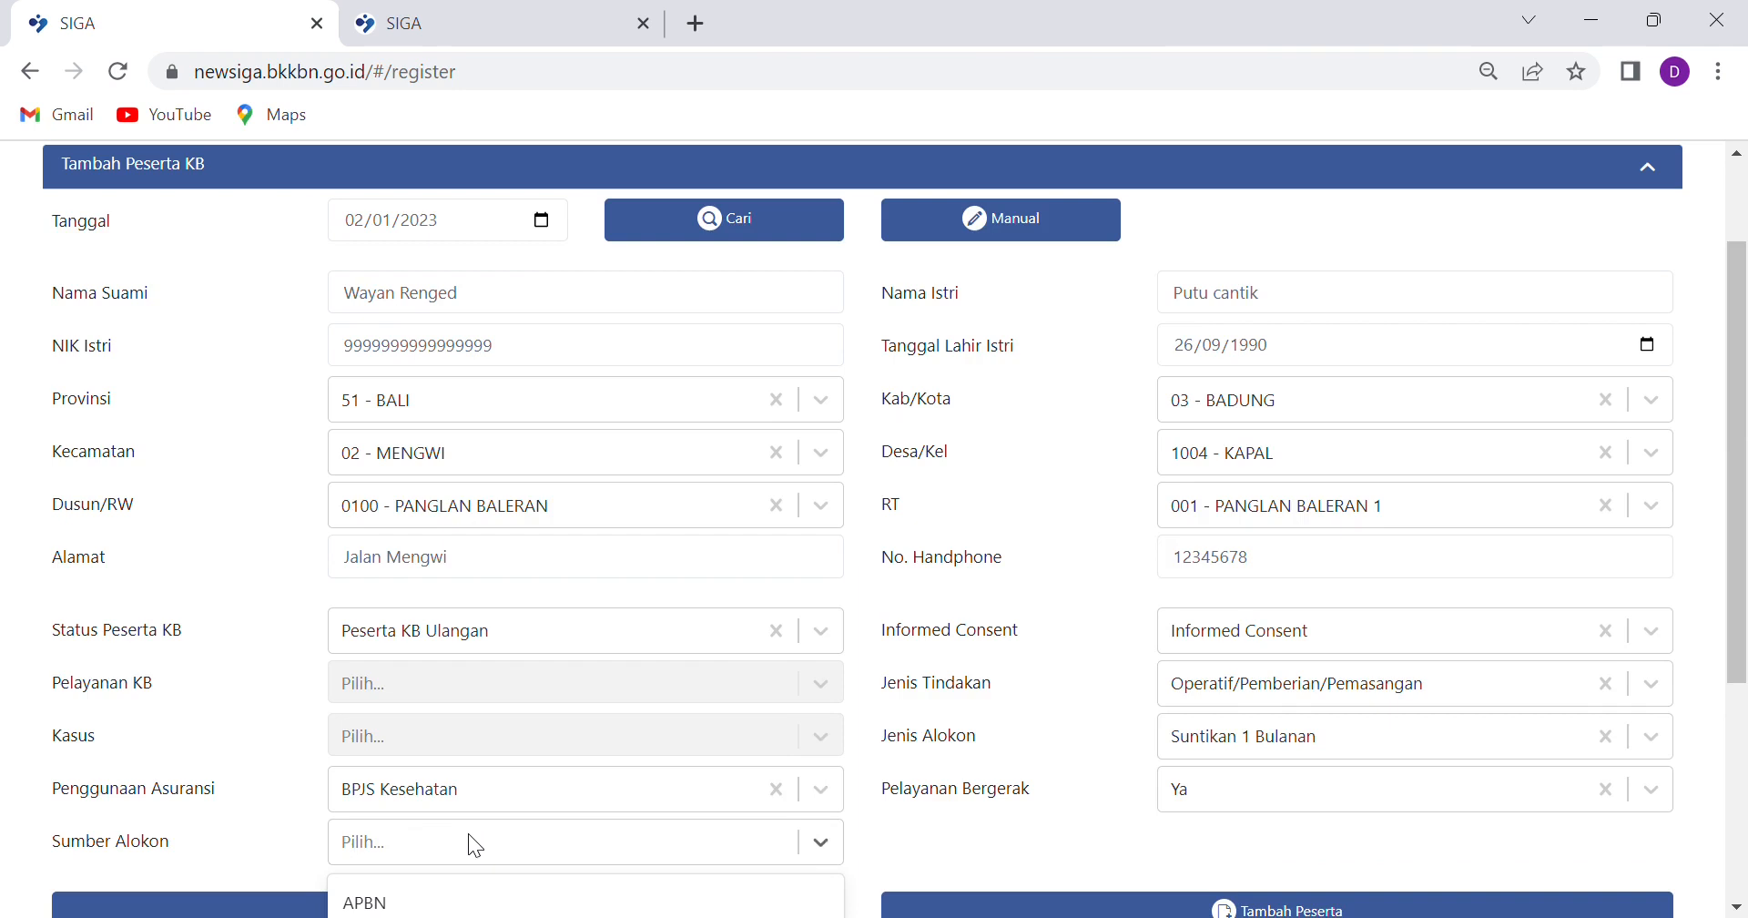
{"action": "scroll", "coordinate": [446, 810], "scroll_direction": "down", "scroll_amount": 4}
{"action": "left_click", "coordinate": [429, 465]}
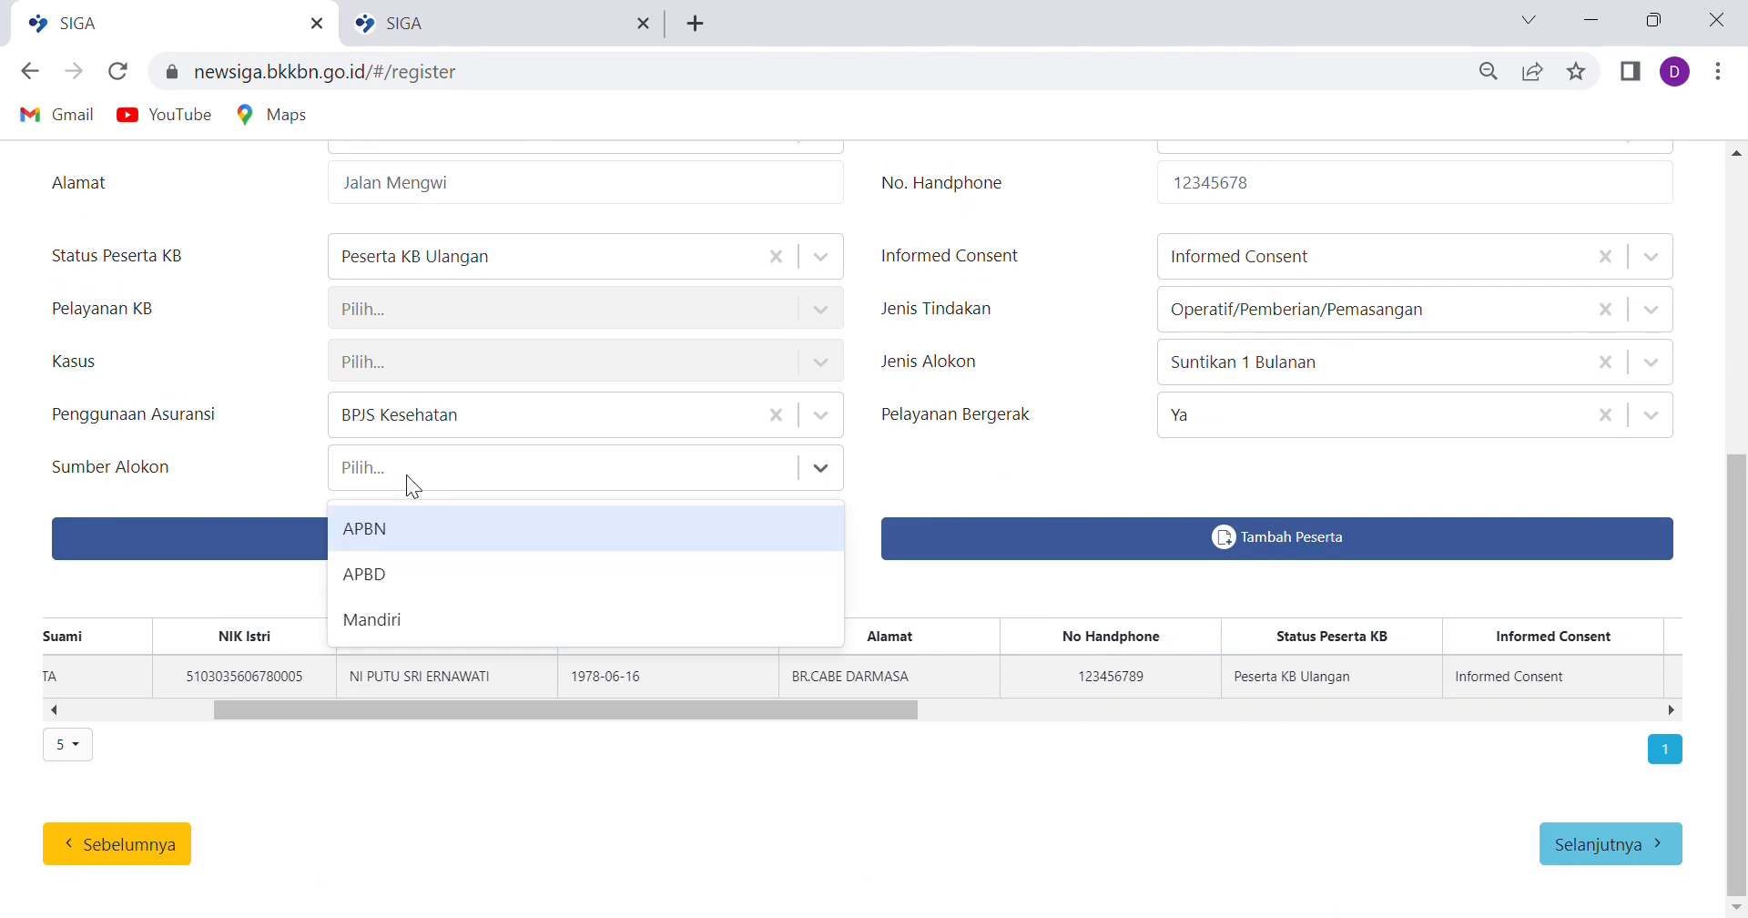
{"action": "left_click", "coordinate": [377, 546]}
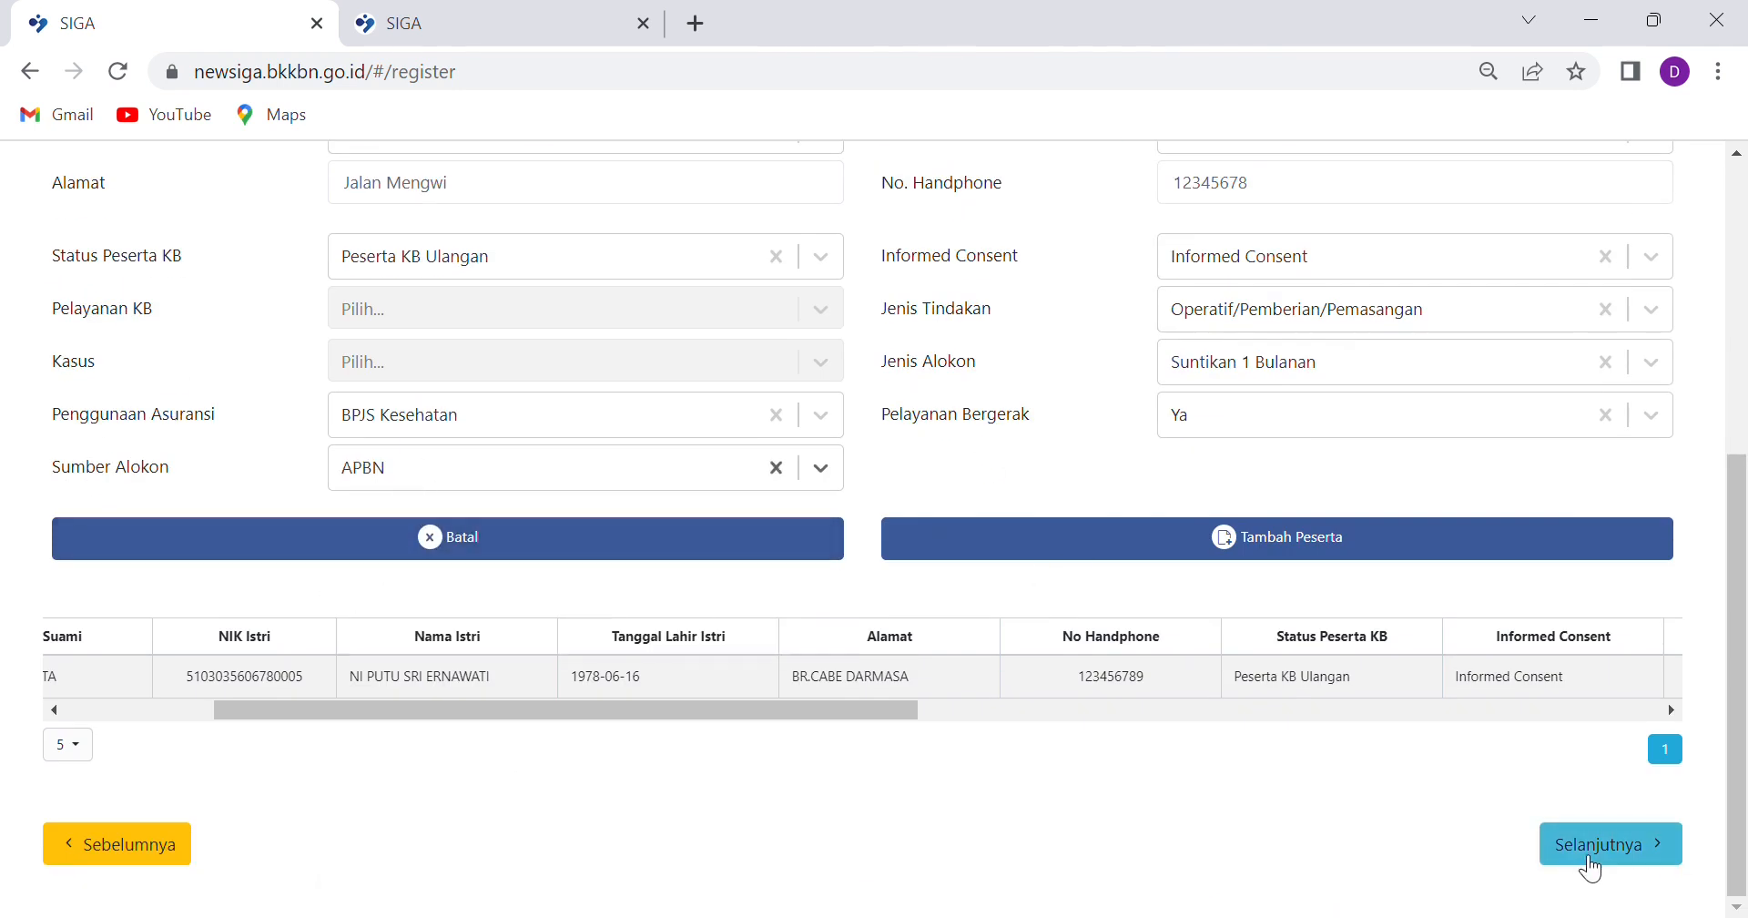
{"action": "left_click", "coordinate": [1306, 563]}
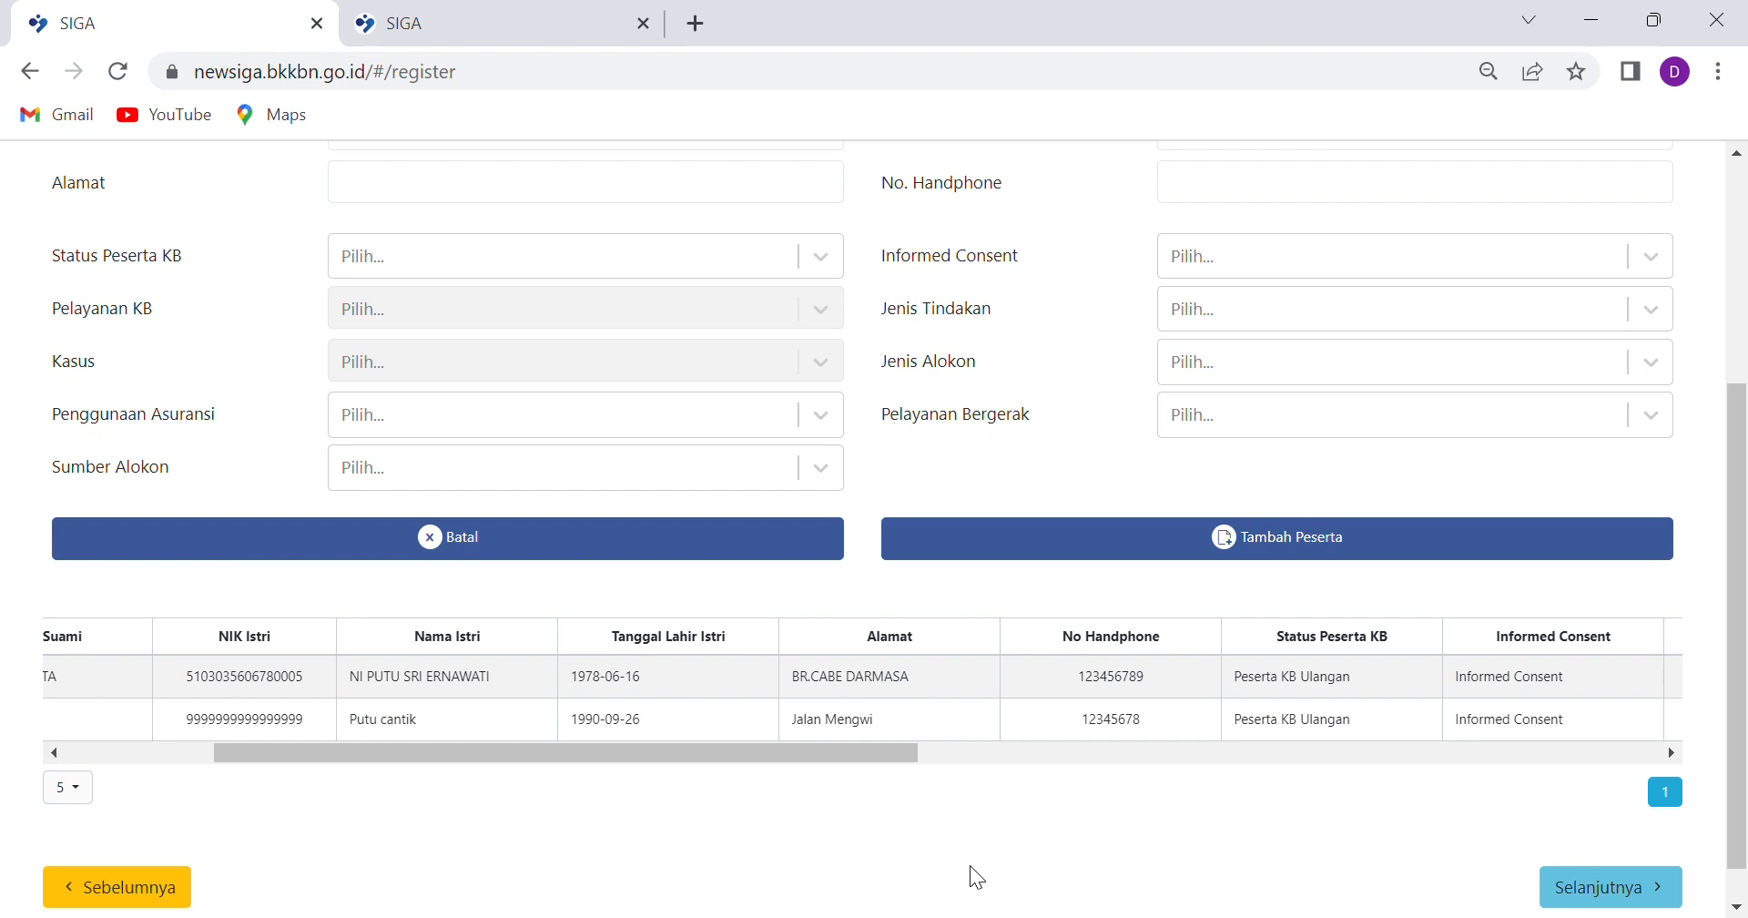
{"action": "scroll", "coordinate": [892, 637], "scroll_direction": "up", "scroll_amount": 4}
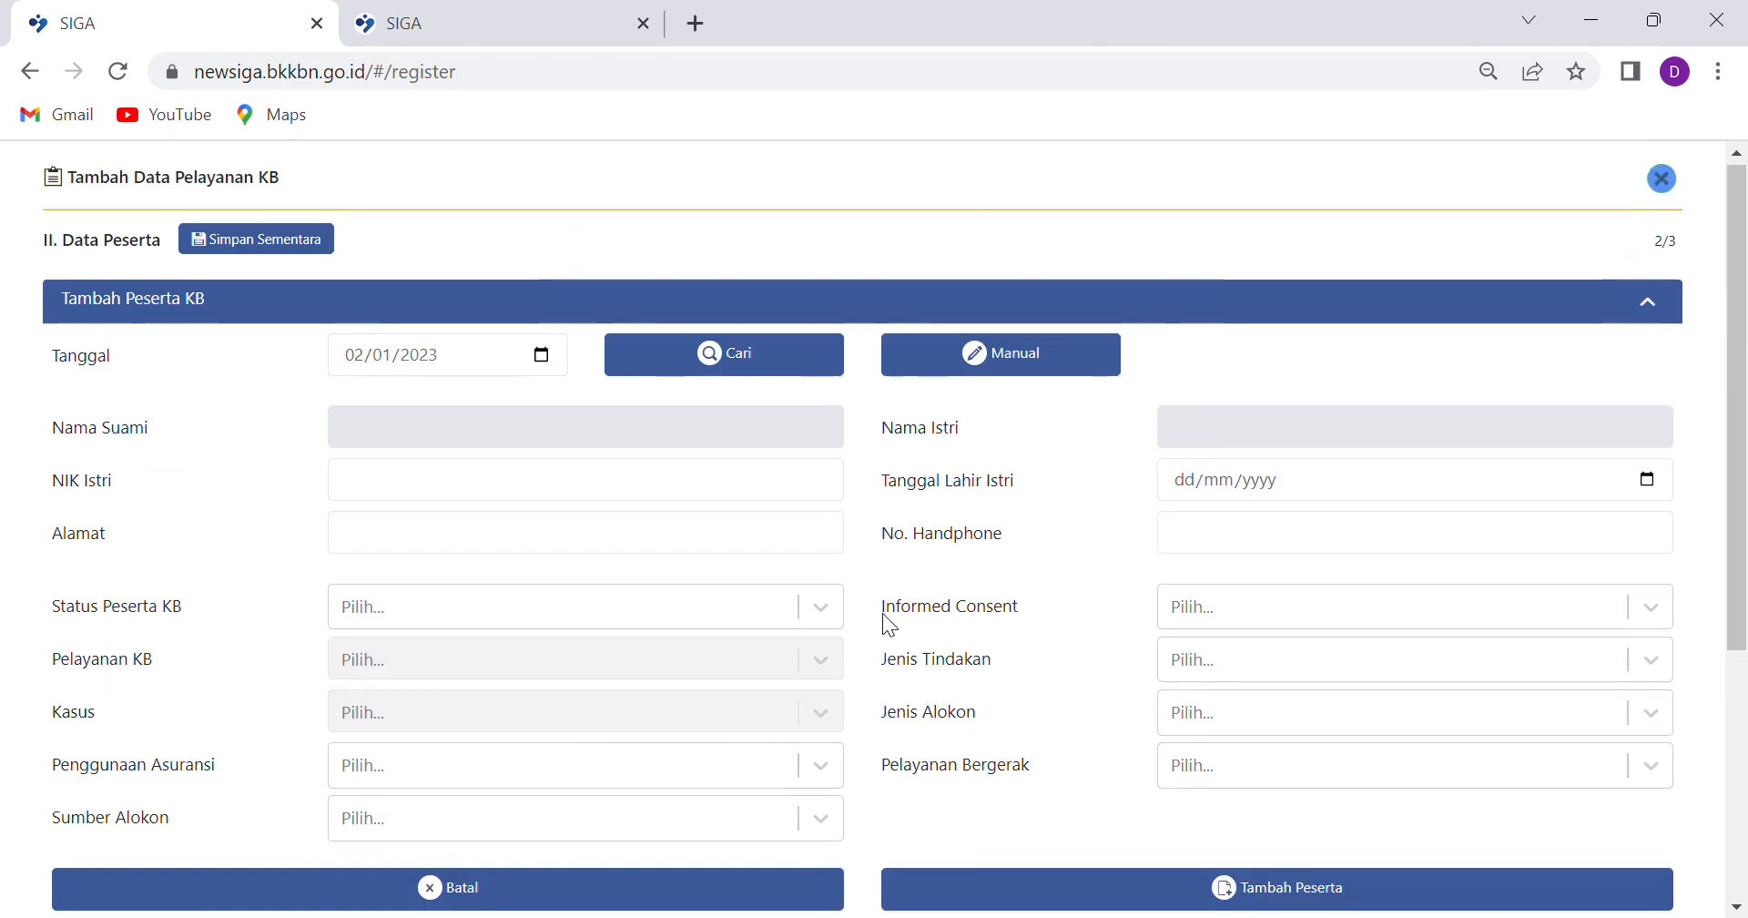
{"action": "scroll", "coordinate": [753, 573], "scroll_direction": "down", "scroll_amount": 5}
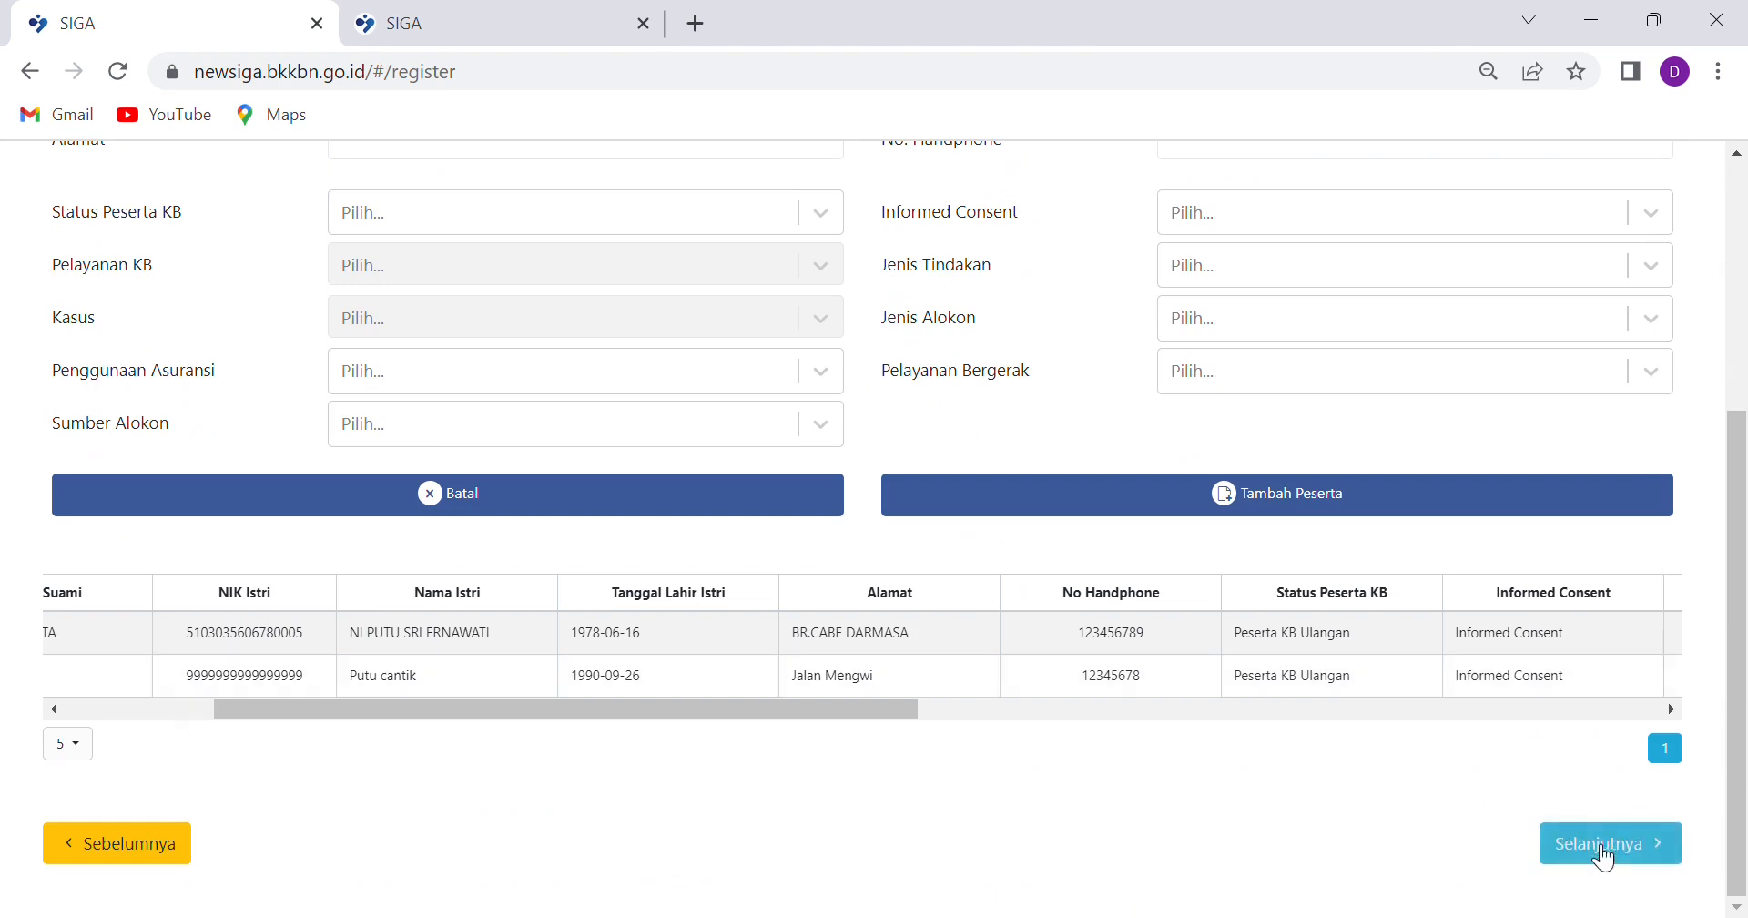
Move to the approval step, save the Januari 2023 register, confirm it and dismiss the success message
{"action": "left_click", "coordinate": [1599, 844]}
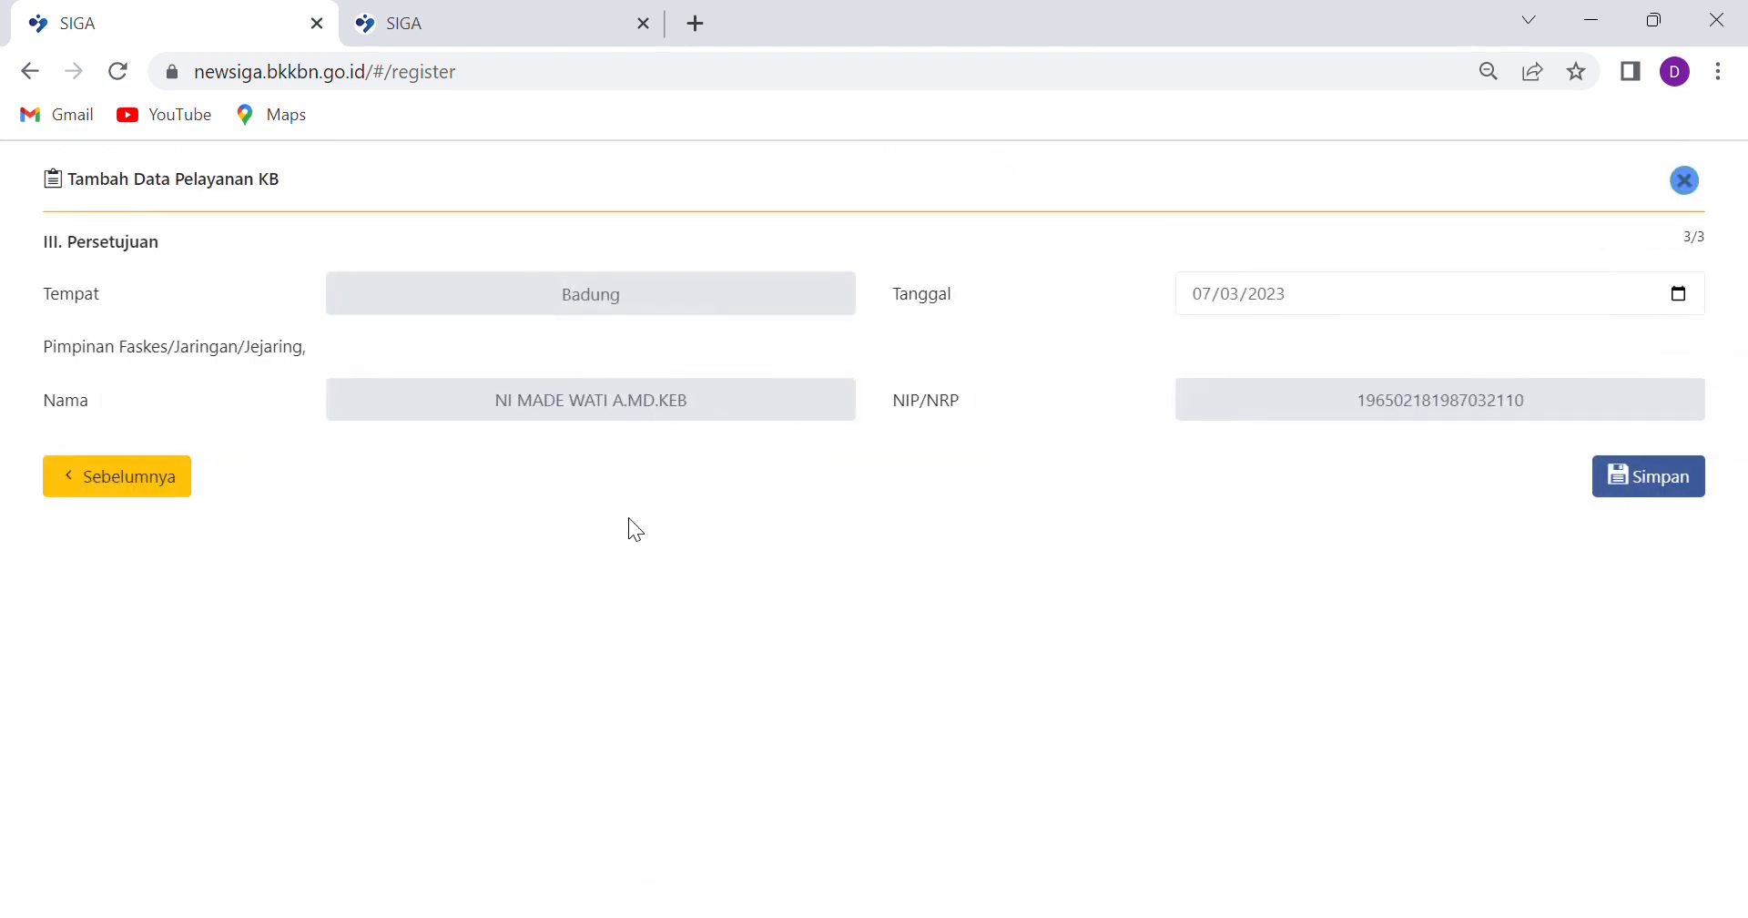
{"action": "left_click", "coordinate": [1680, 487]}
{"action": "left_click", "coordinate": [830, 632]}
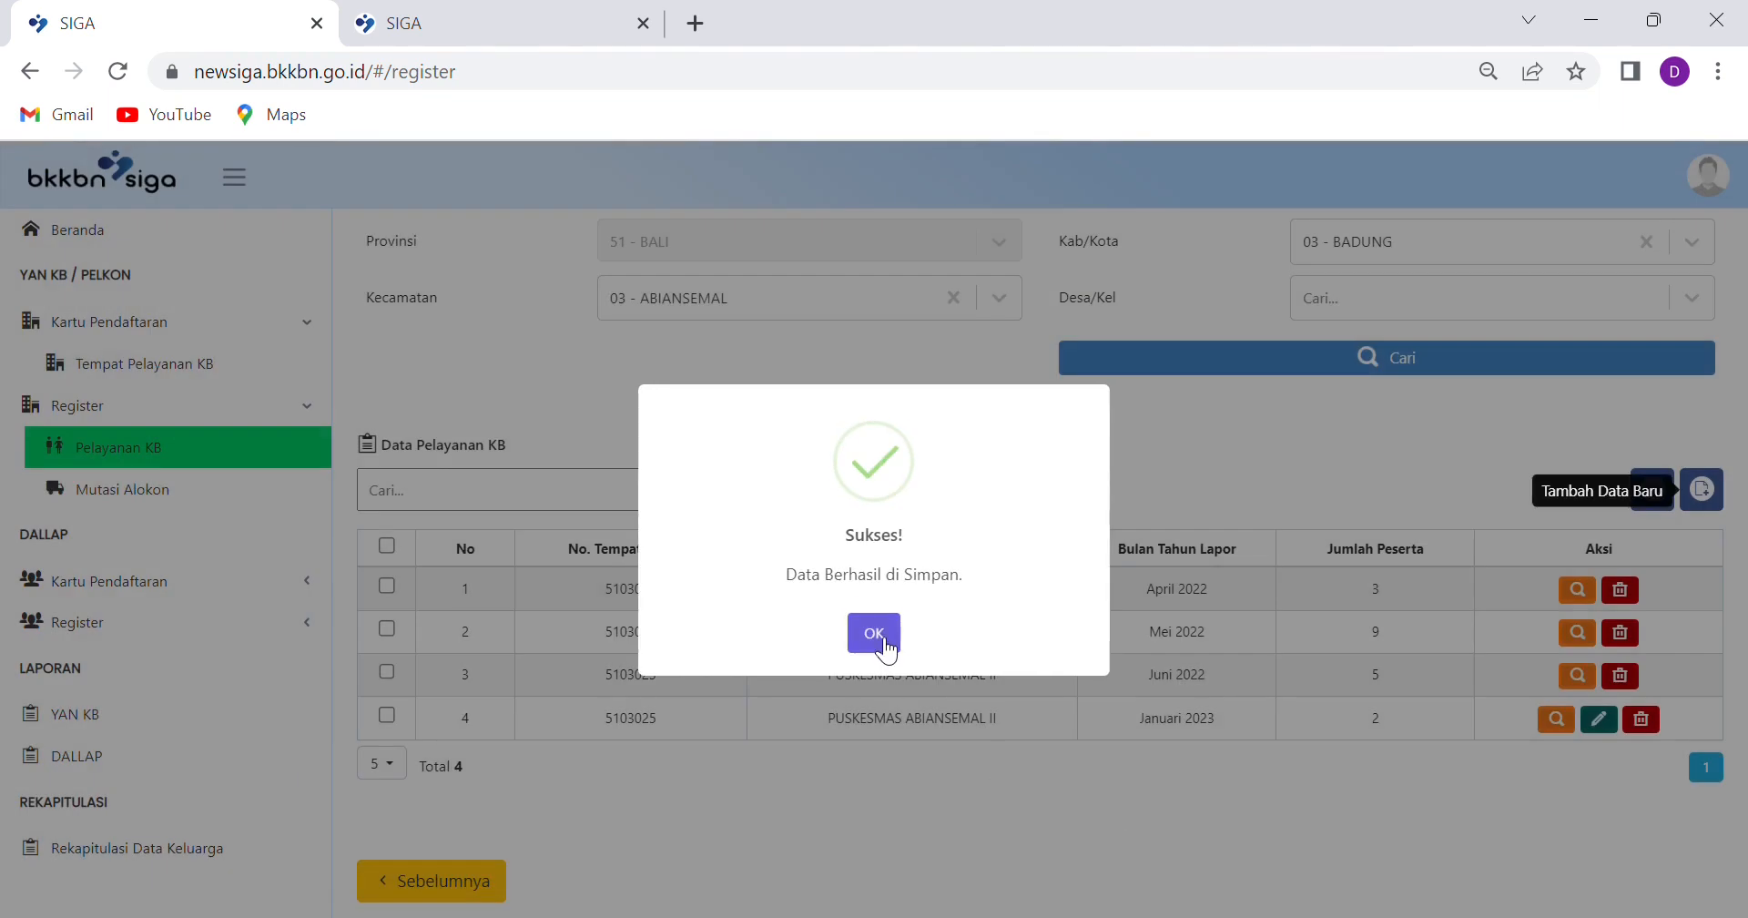
{"action": "left_click", "coordinate": [876, 642]}
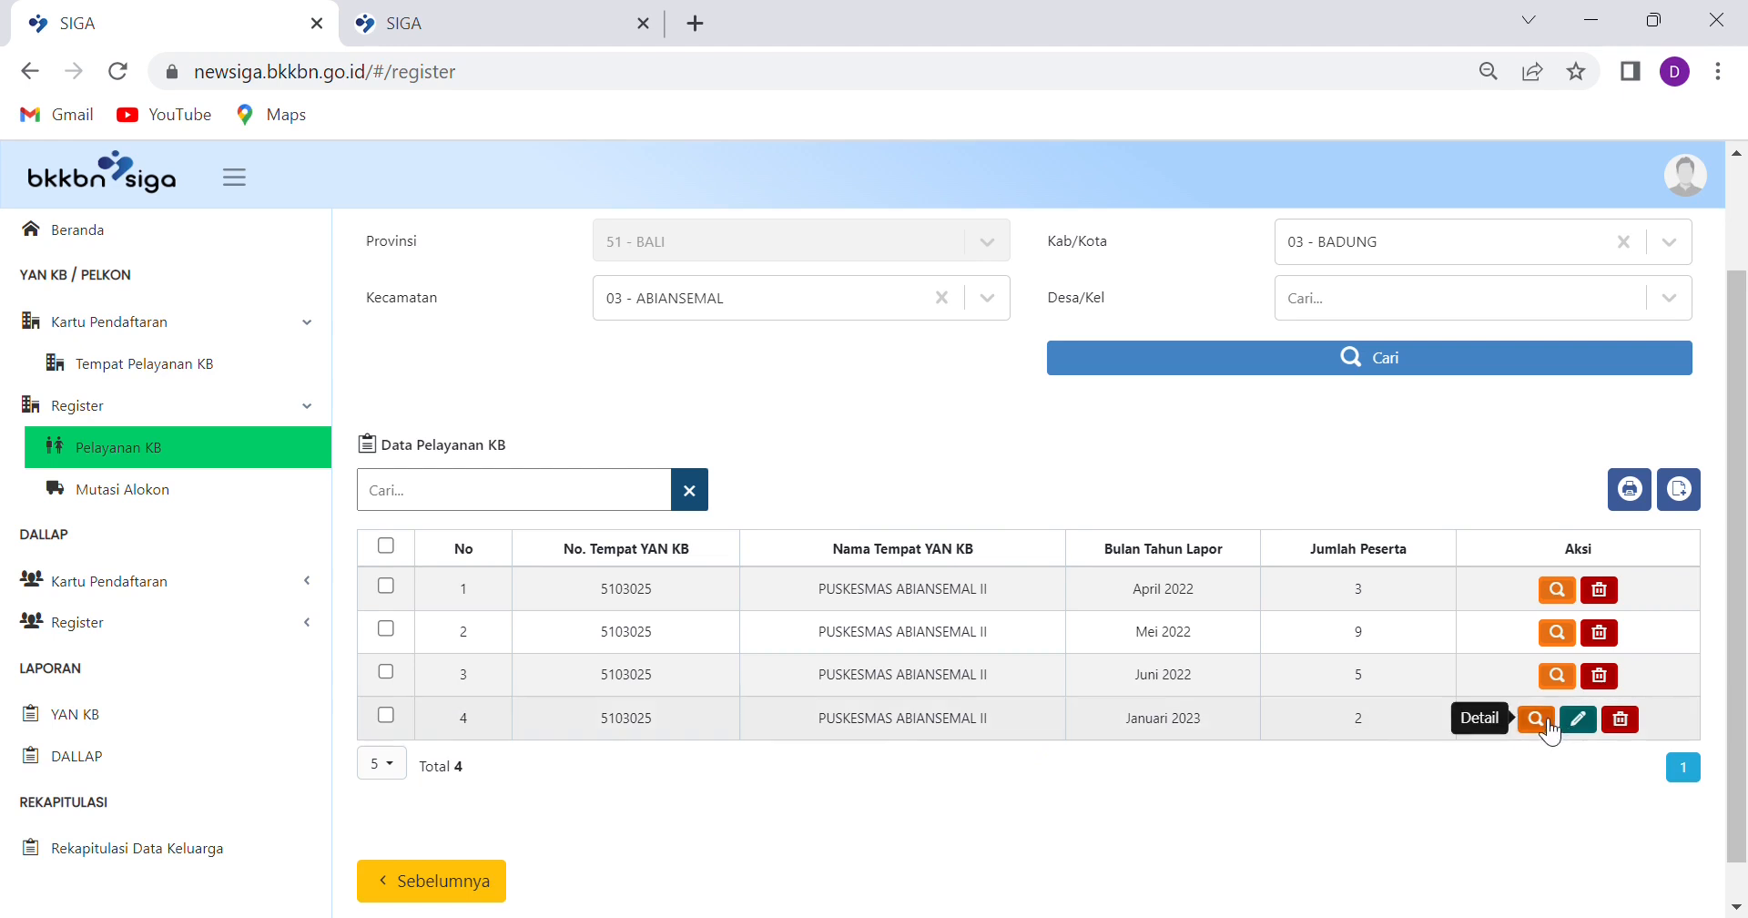
{"action": "left_click", "coordinate": [1535, 718]}
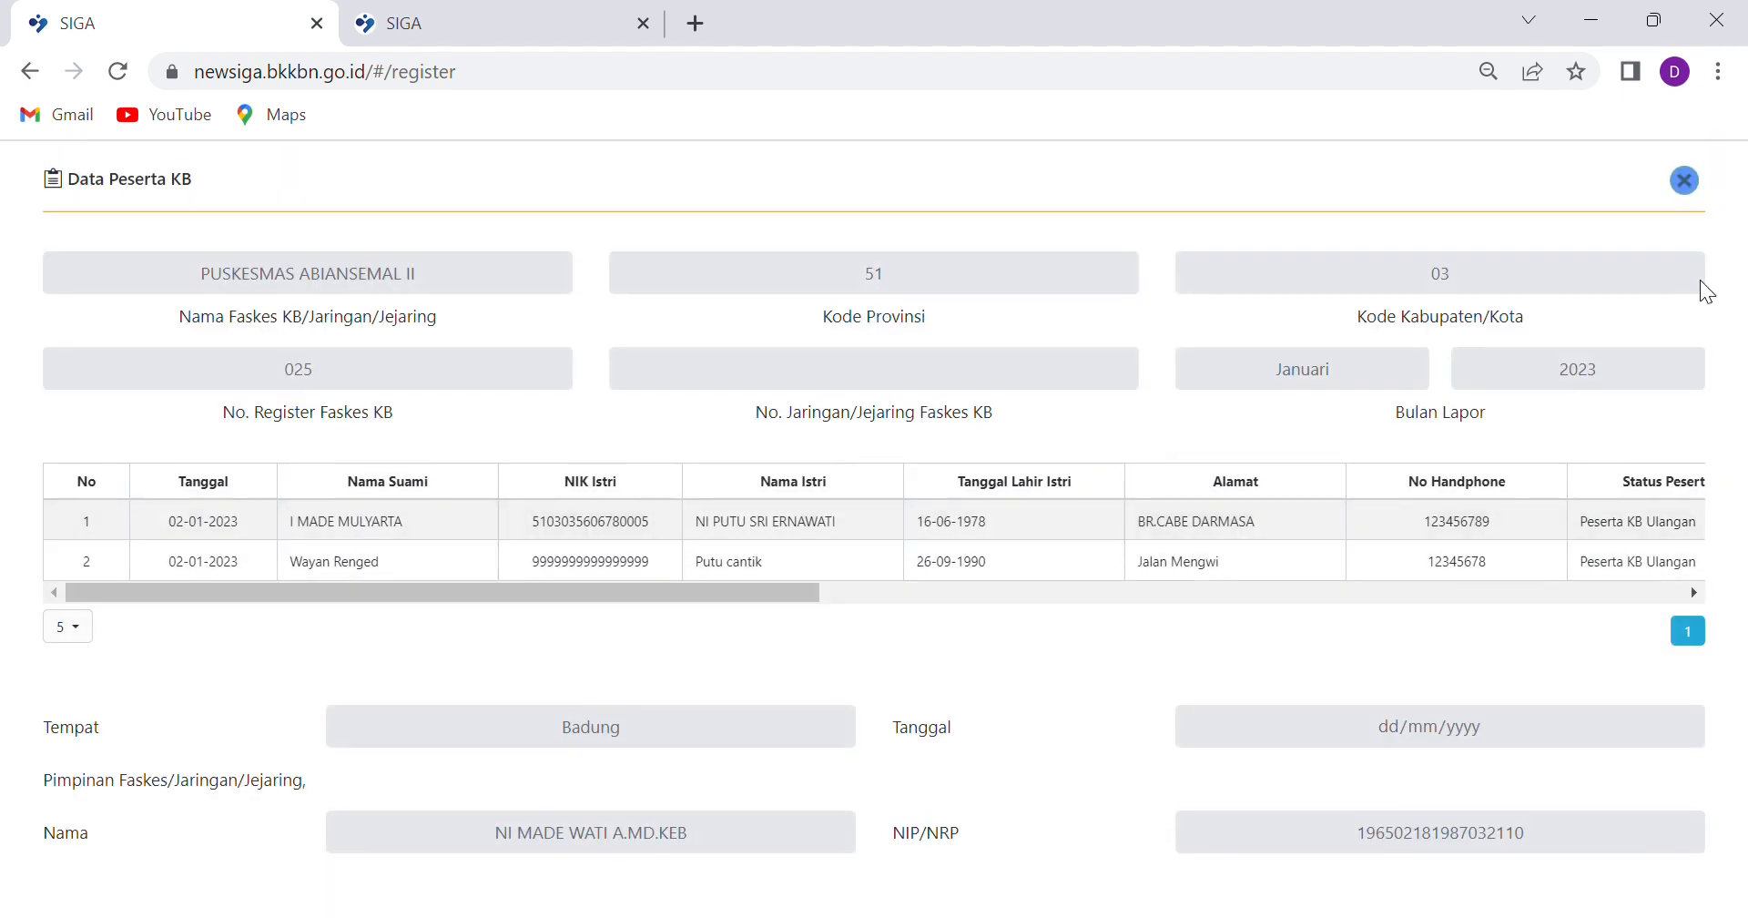
{"action": "left_click", "coordinate": [1685, 181]}
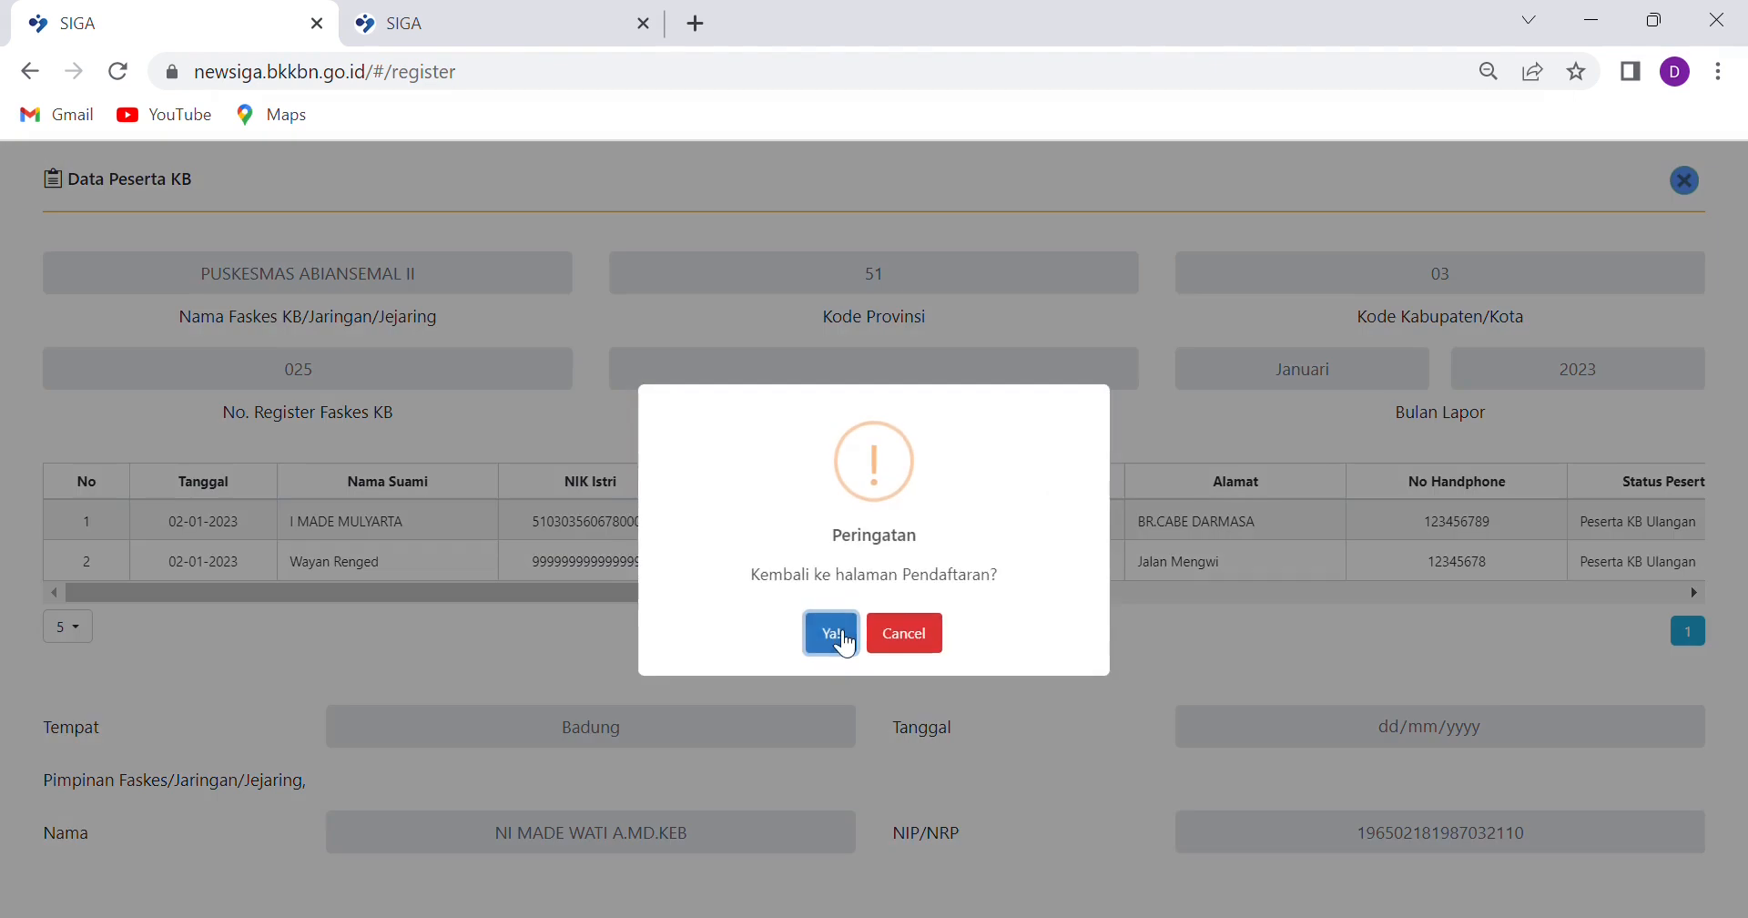
{"action": "left_click", "coordinate": [833, 635]}
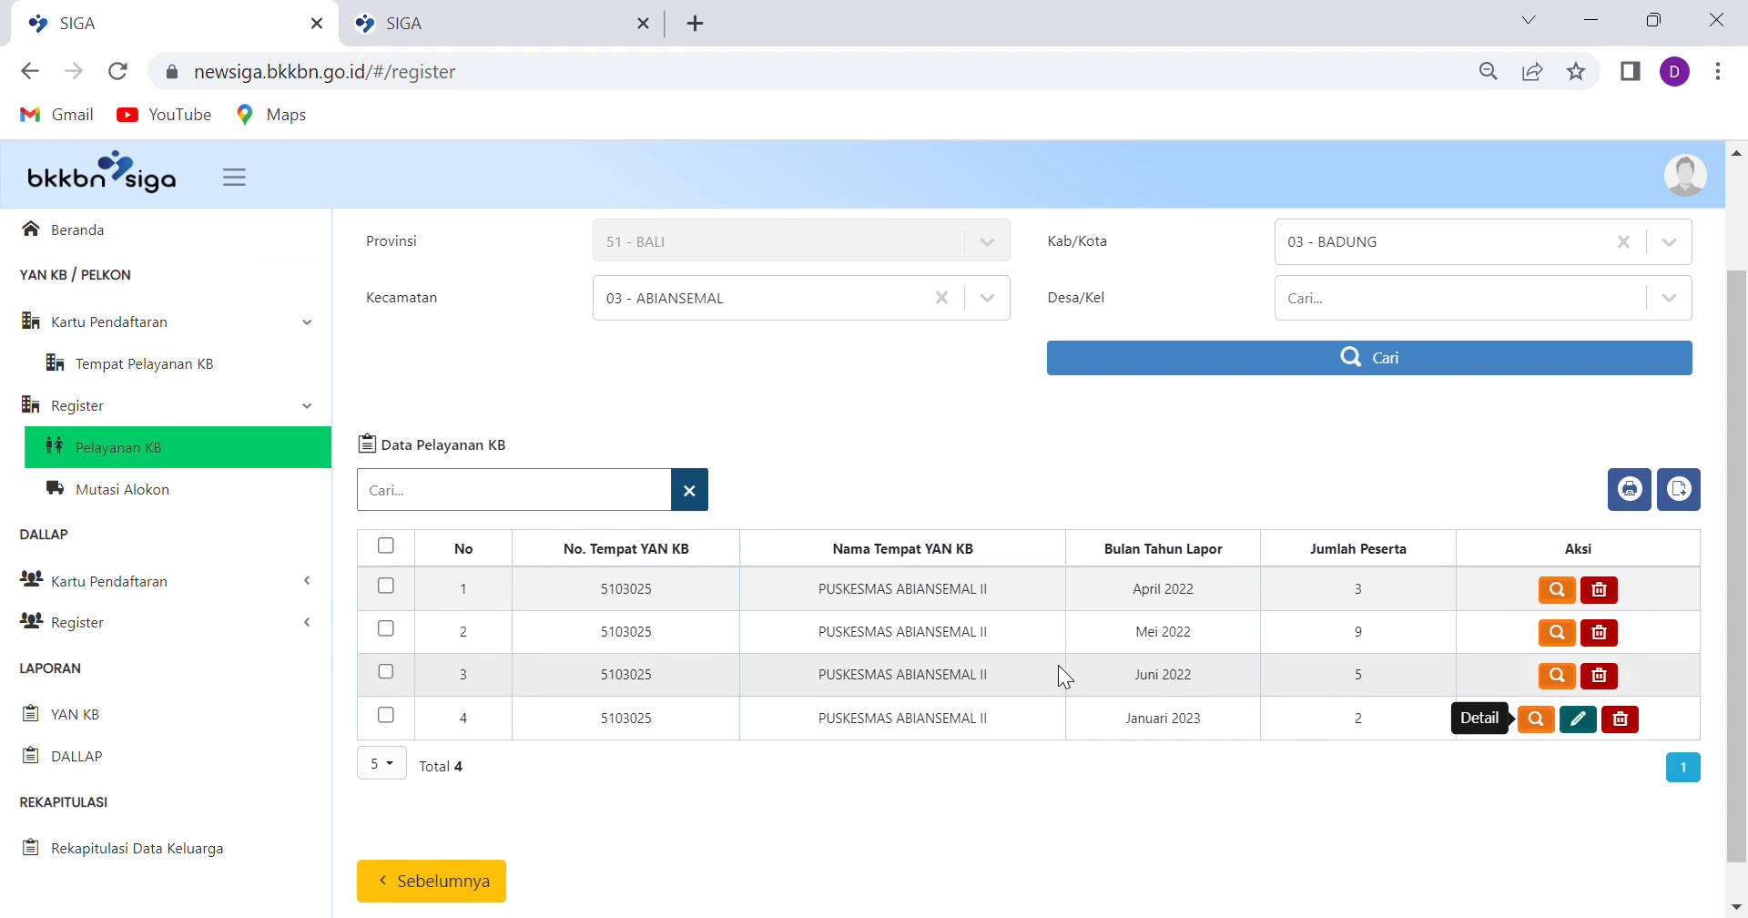
{"action": "left_click", "coordinate": [1375, 357]}
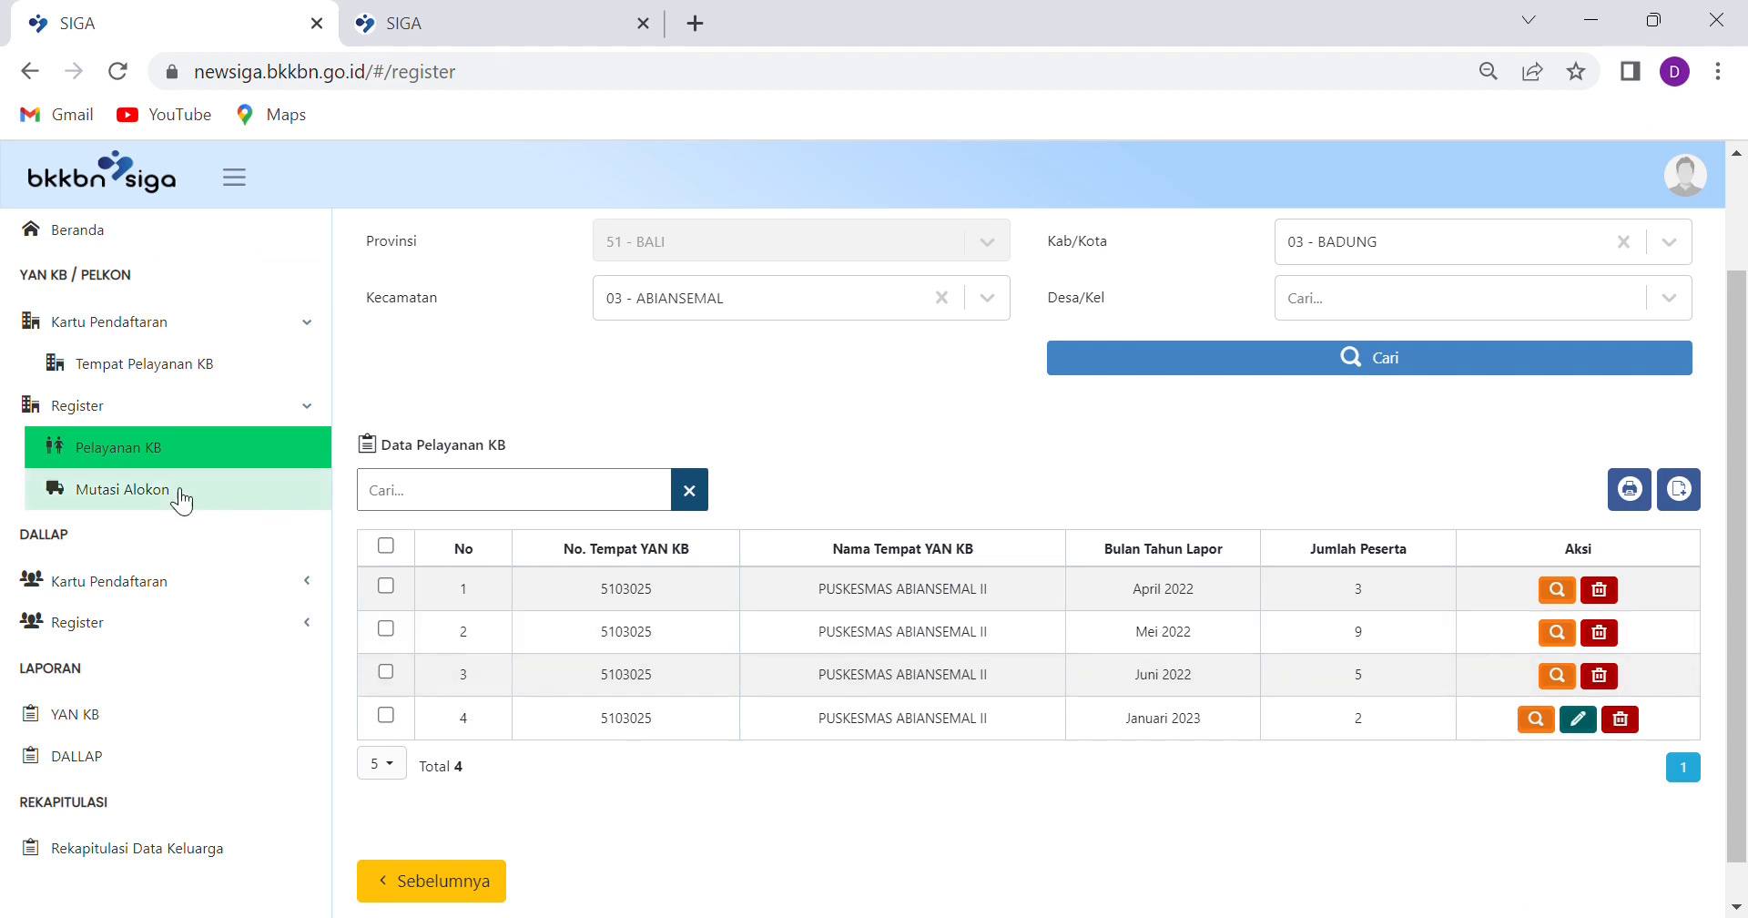
Search Mutasi Alokon facilities for regency 03 - BADUNG and subdistrict 03 - ABIANSEMAL
{"action": "left_click", "coordinate": [157, 496]}
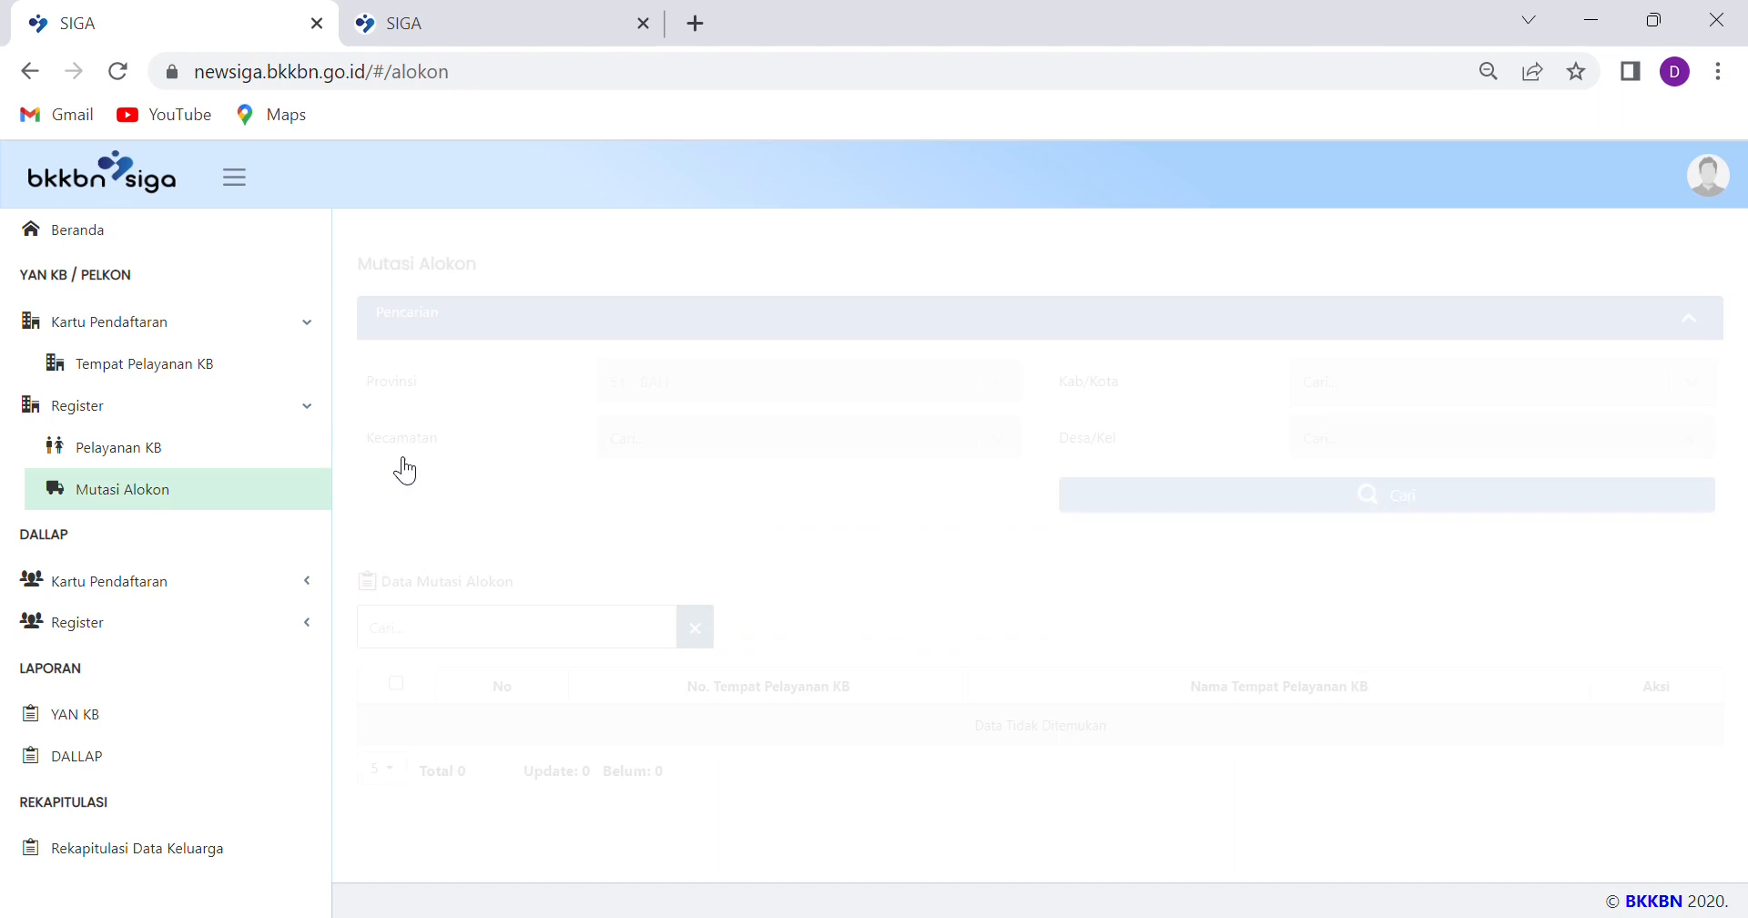
{"action": "left_click", "coordinate": [1378, 398]}
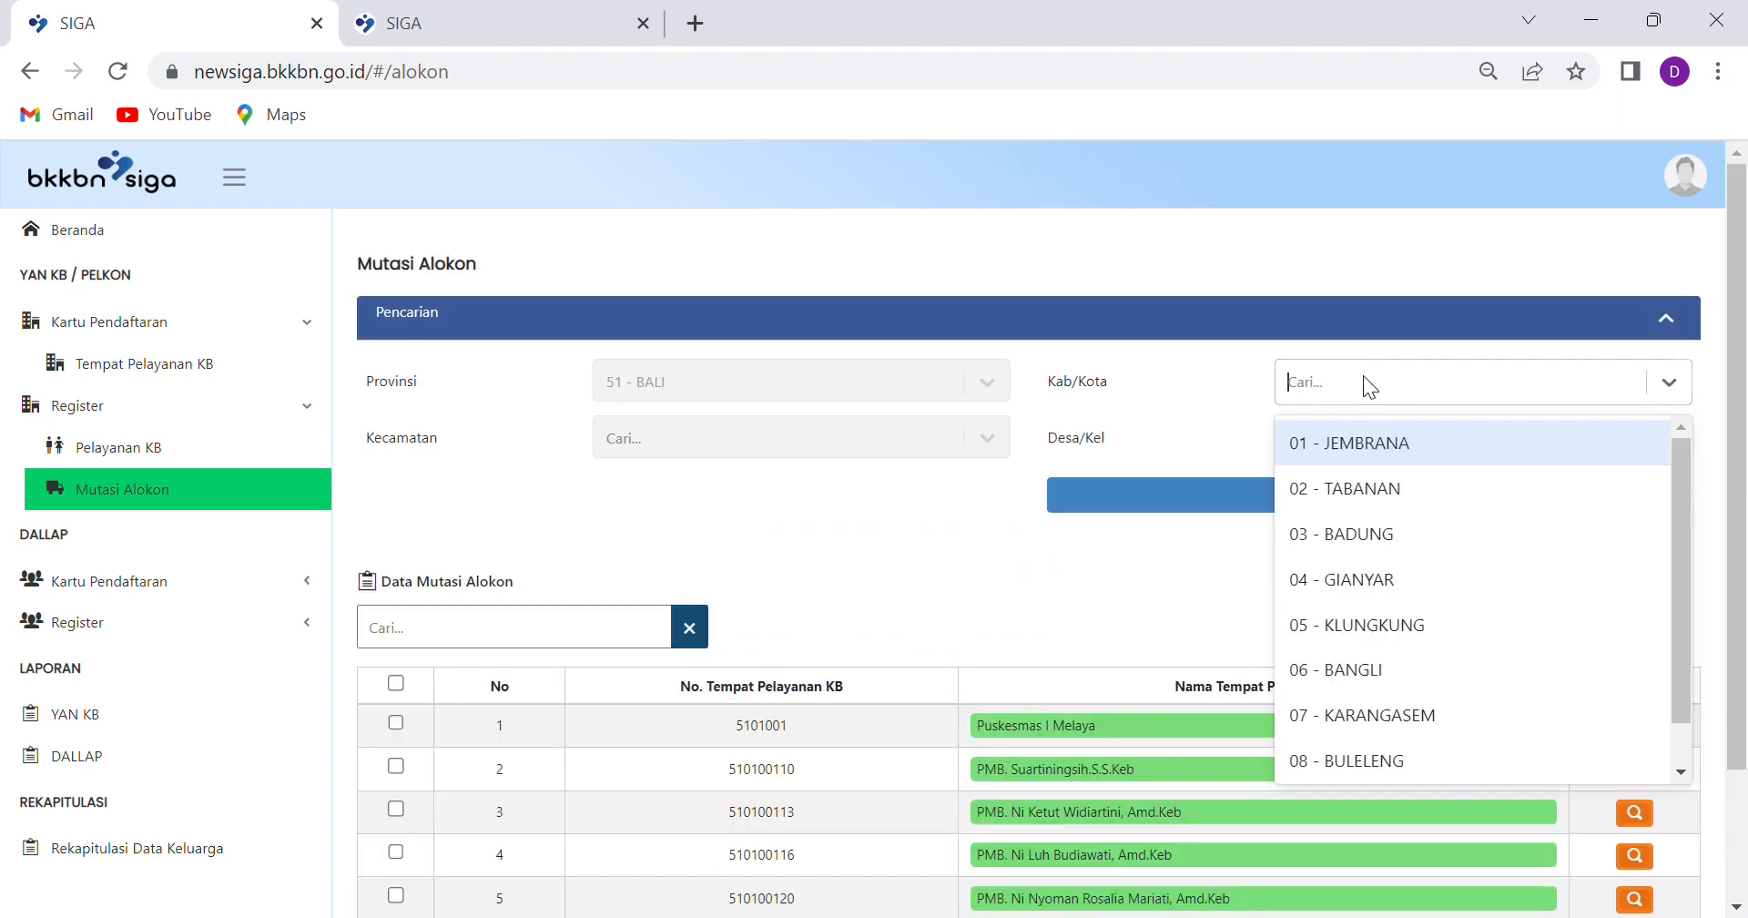
{"action": "left_click", "coordinate": [1391, 526]}
{"action": "left_click", "coordinate": [1326, 435]}
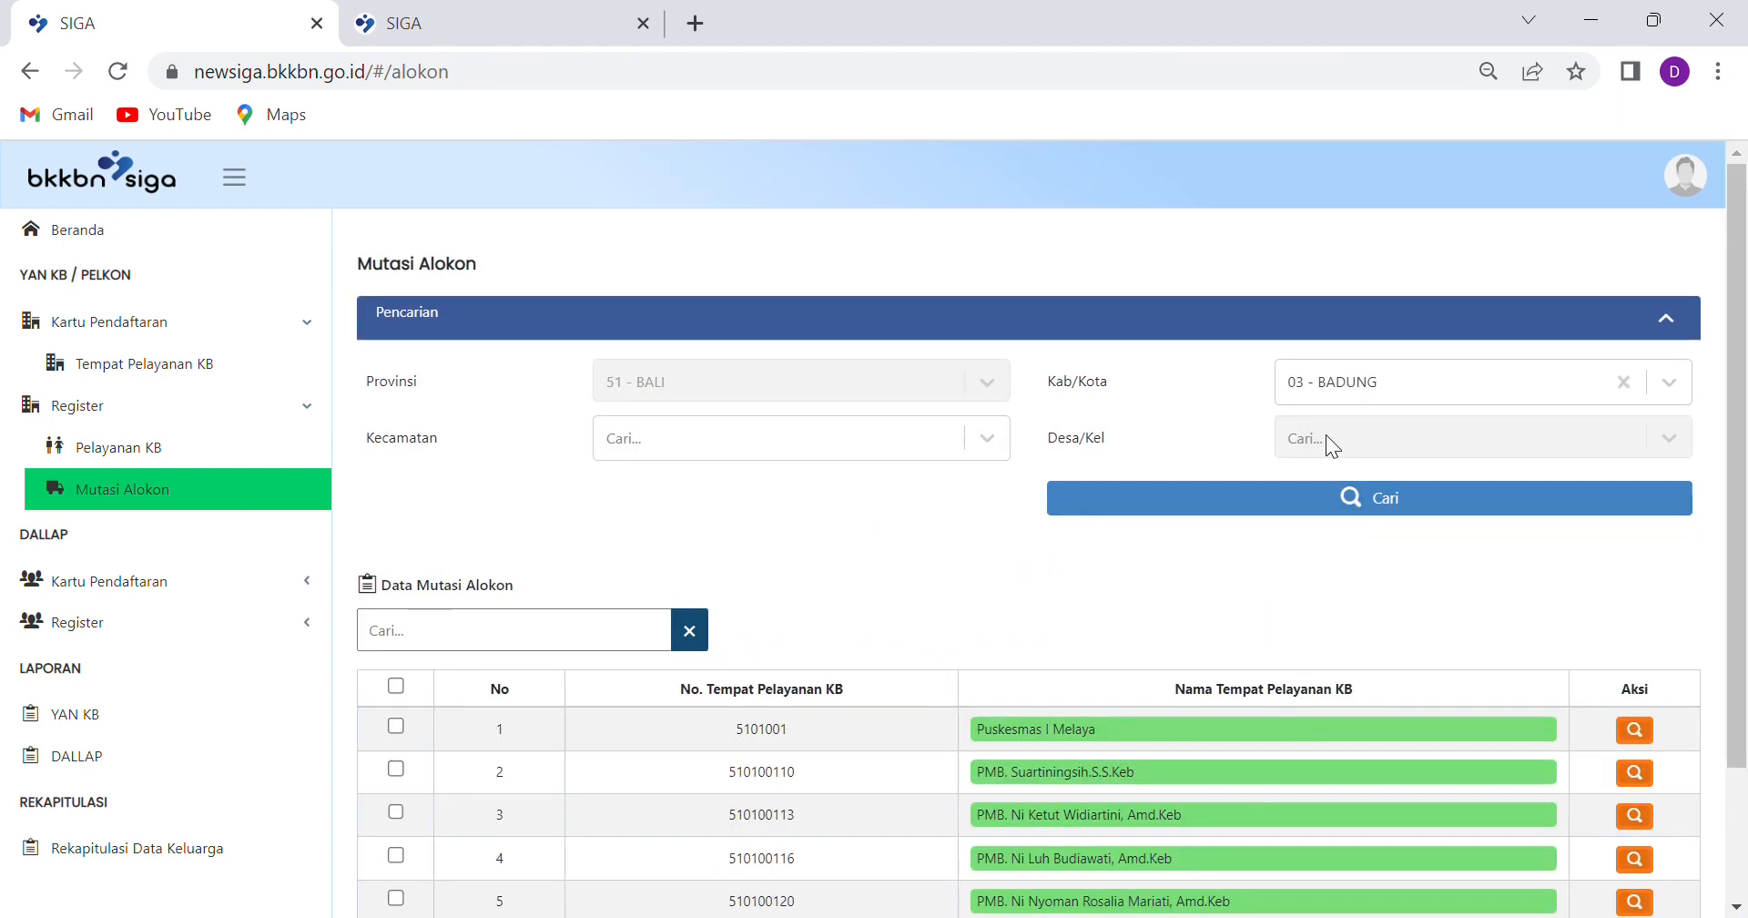
{"action": "left_click", "coordinate": [1005, 437]}
{"action": "left_click", "coordinate": [691, 585]}
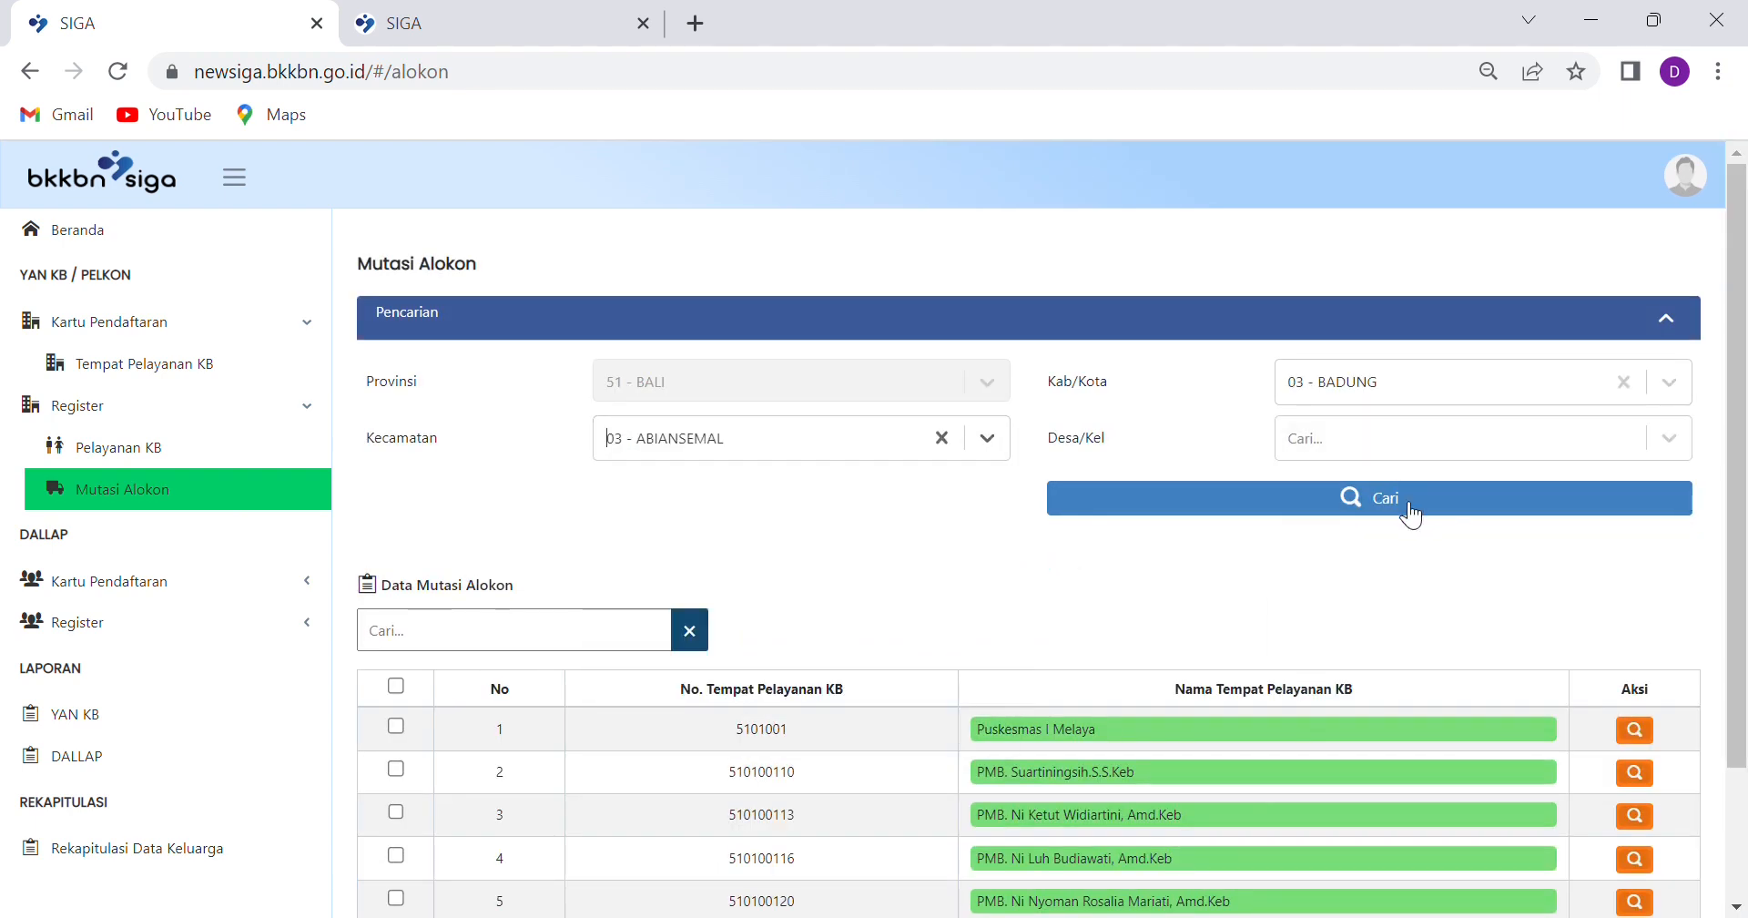
{"action": "left_click", "coordinate": [1407, 506]}
{"action": "left_click", "coordinate": [583, 644]}
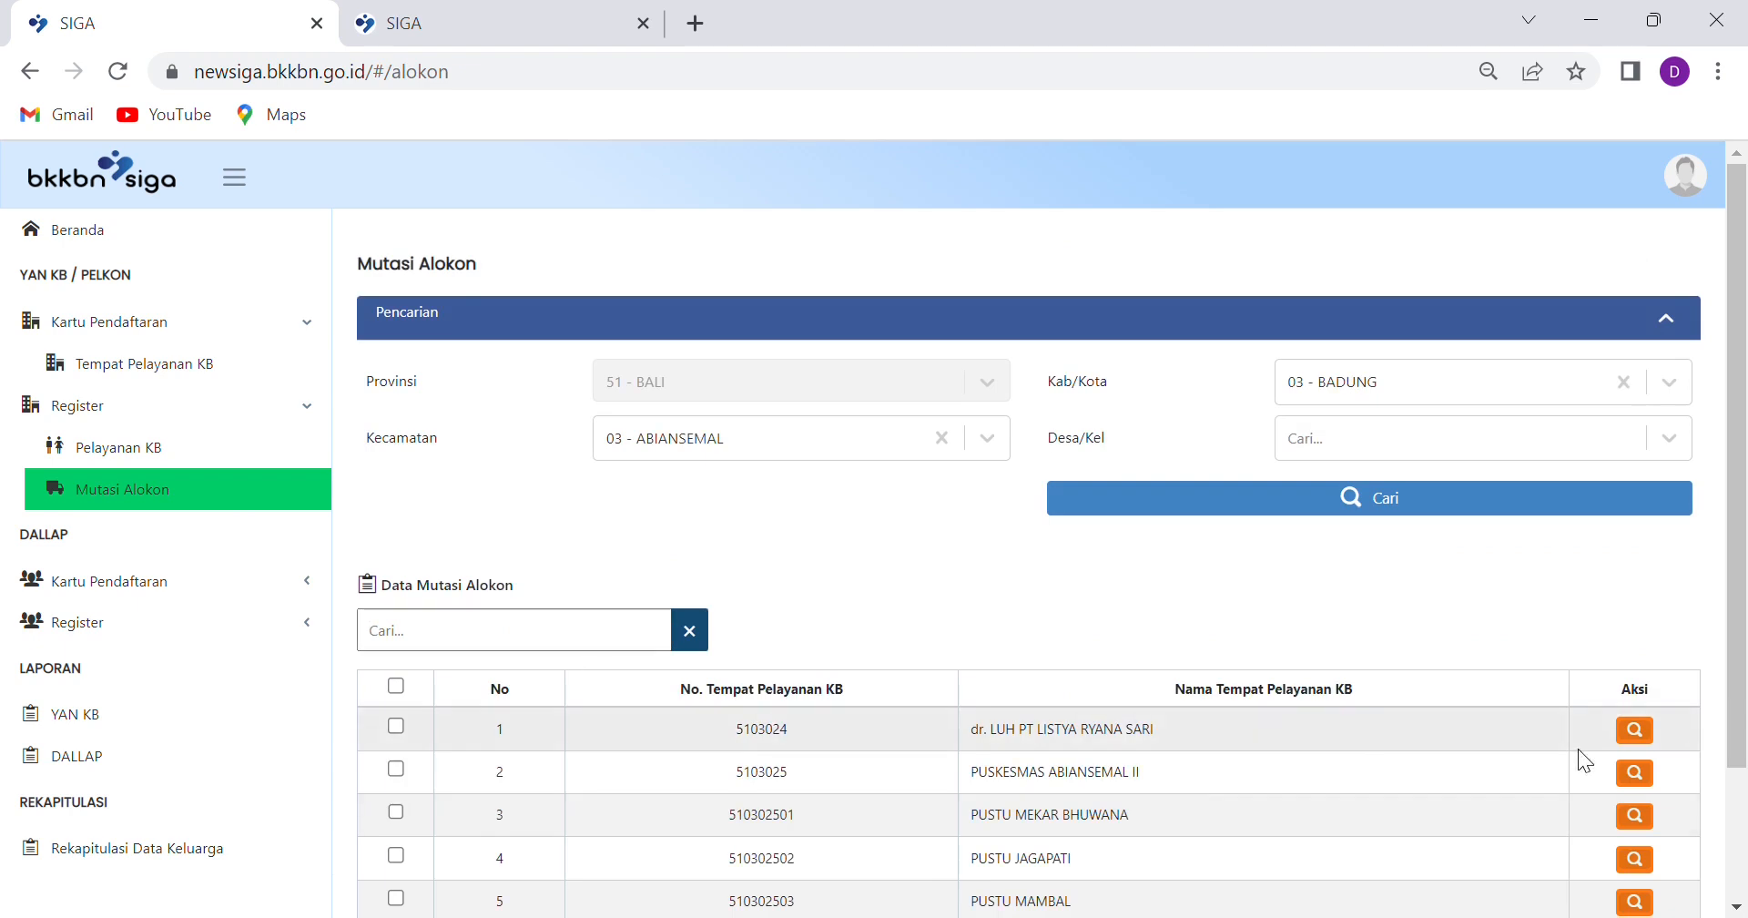
Open PUSKESMAS ABIANSEMAL II's monthly reports and its Januari 2023 stock movement detail
{"action": "left_click", "coordinate": [1636, 776]}
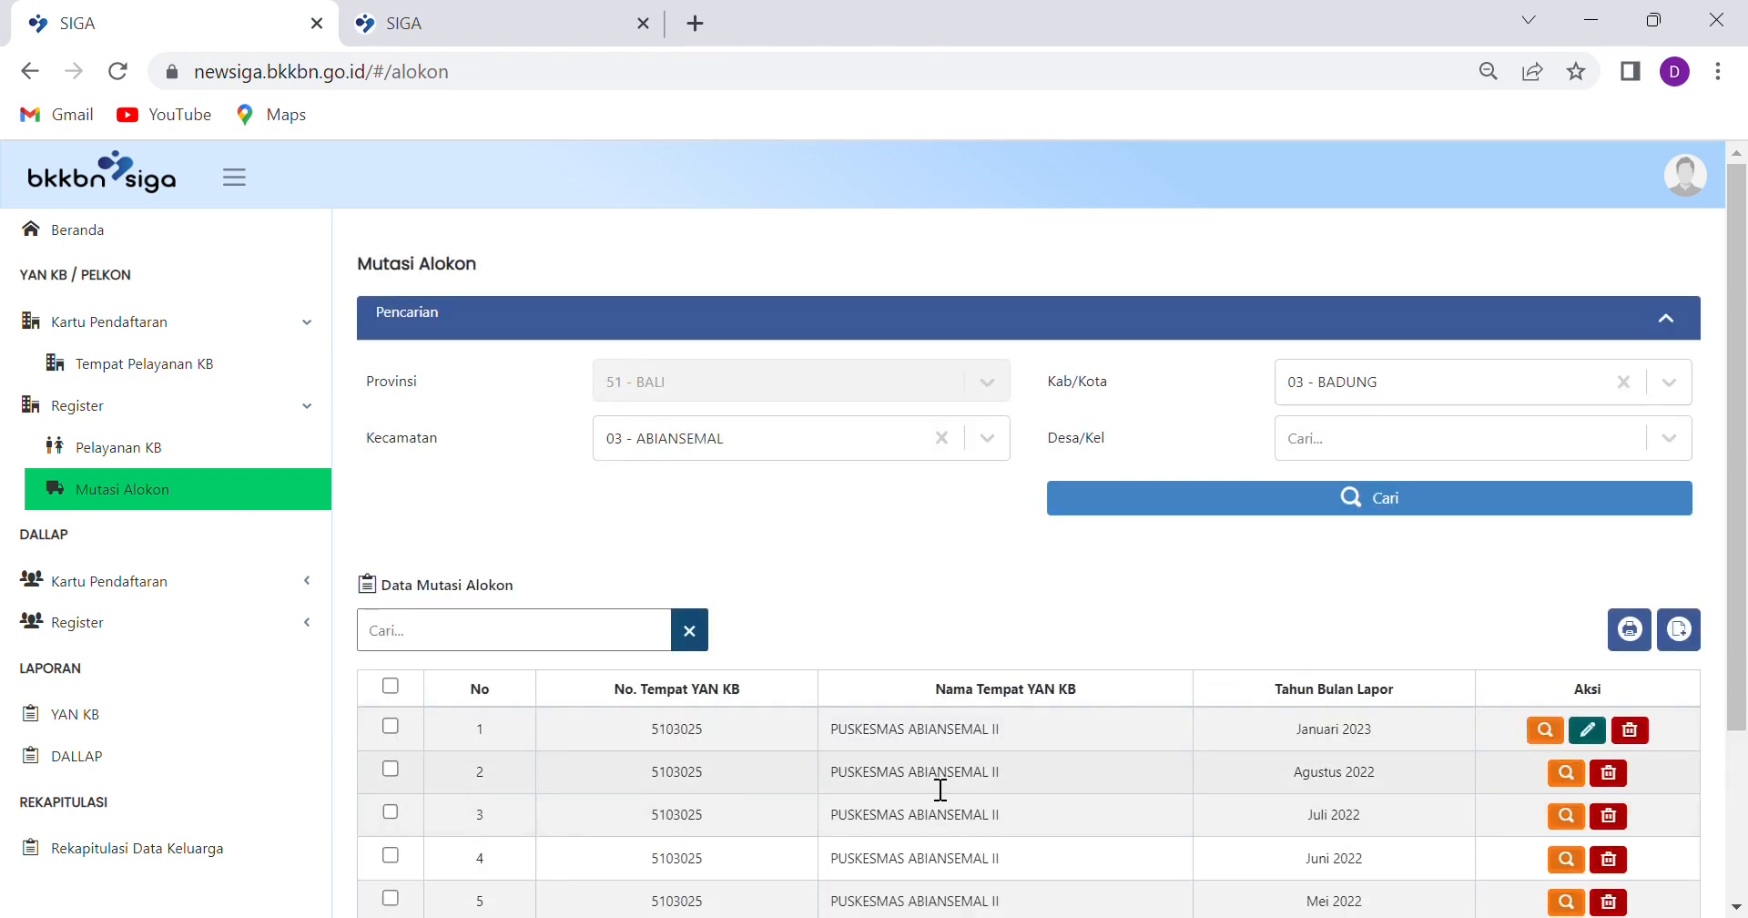
{"action": "scroll", "coordinate": [942, 769], "scroll_direction": "down", "scroll_amount": 2}
{"action": "scroll", "coordinate": [941, 769], "scroll_direction": "down", "scroll_amount": 2}
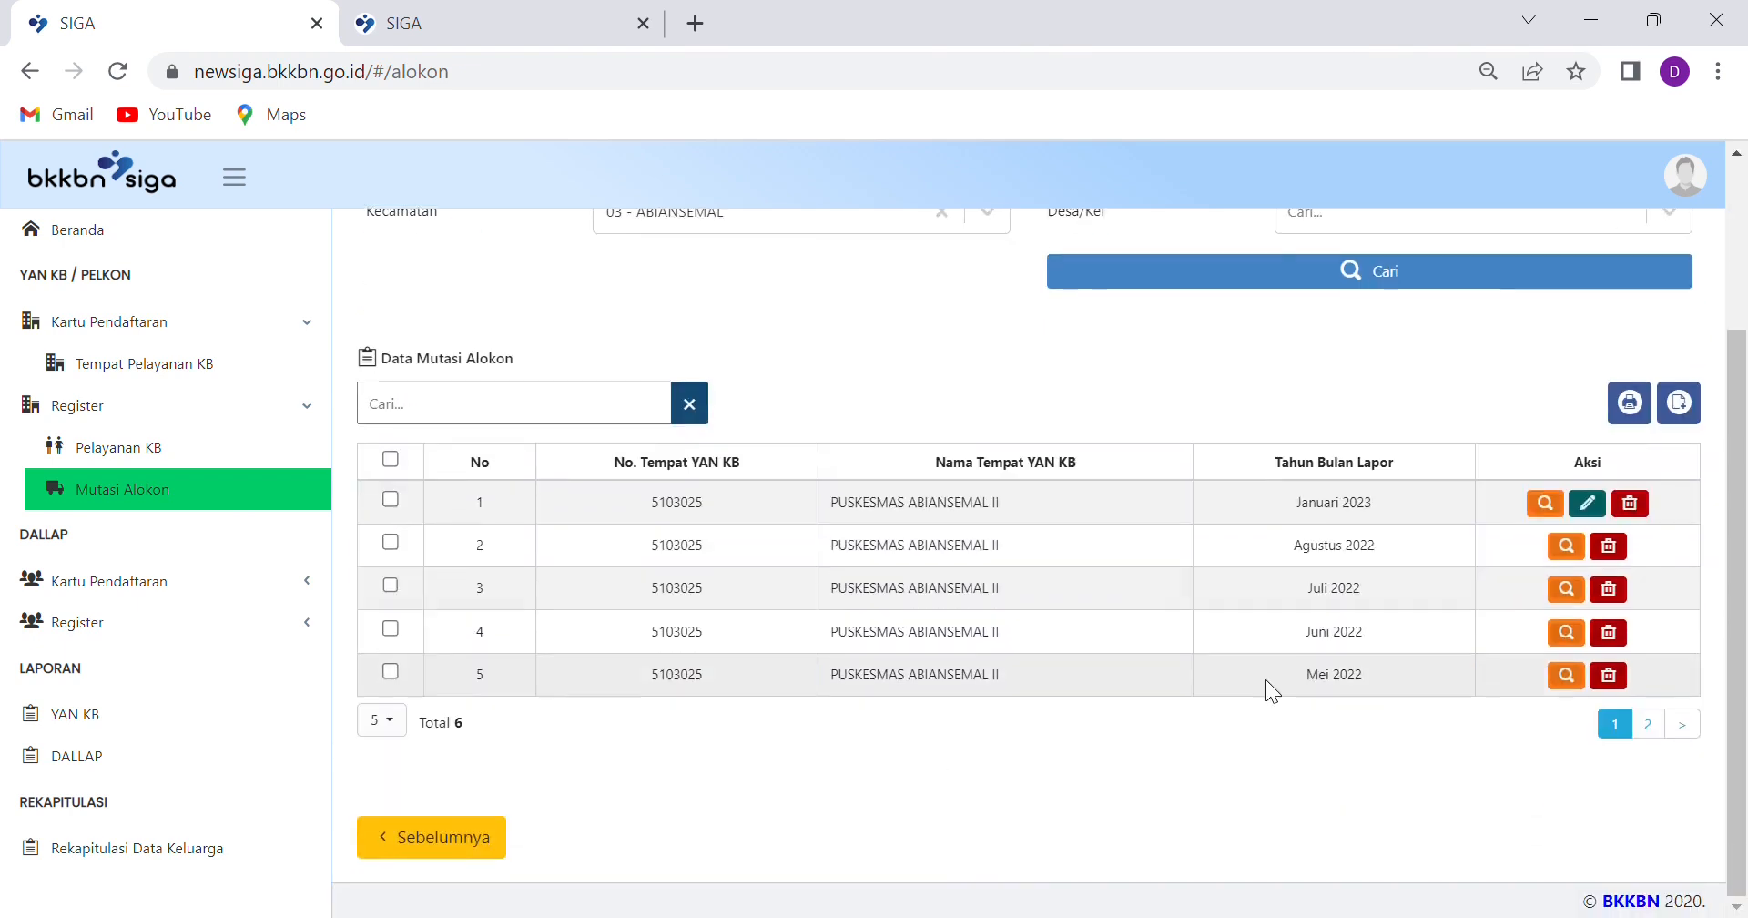
{"action": "left_click", "coordinate": [1547, 512]}
Highlight the 10 units received on 06-01-2023 and the 5 distributed on 01-01-2023
{"action": "scroll", "coordinate": [861, 671], "scroll_direction": "down", "scroll_amount": 2}
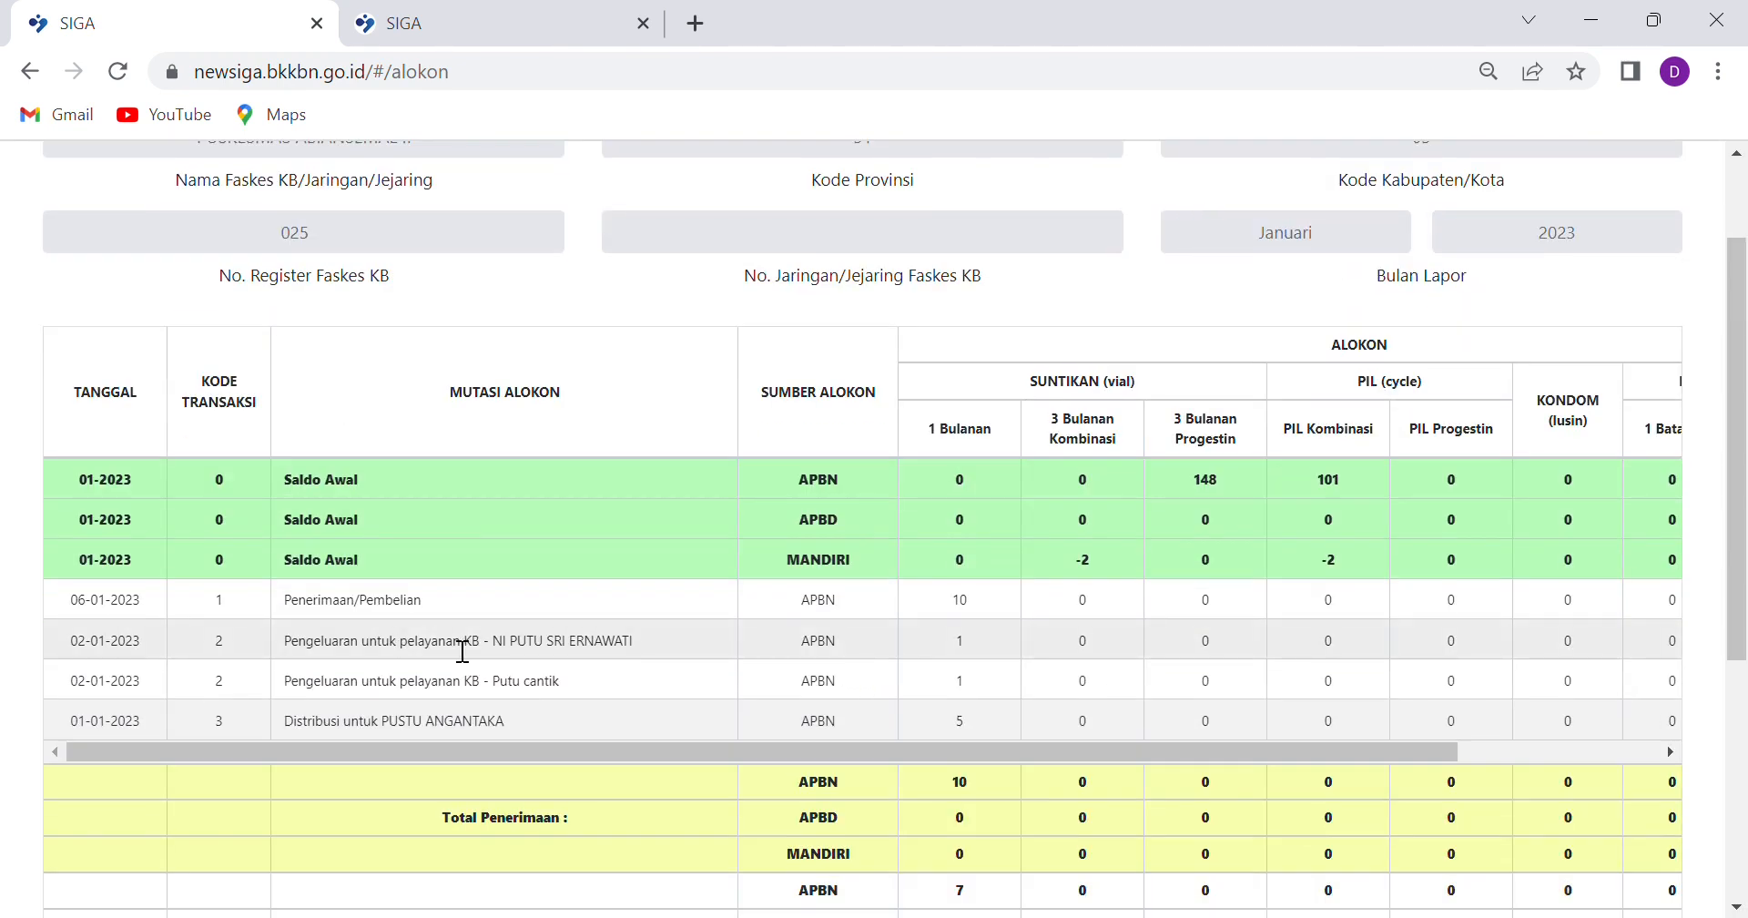
{"action": "double_click", "coordinate": [964, 601]}
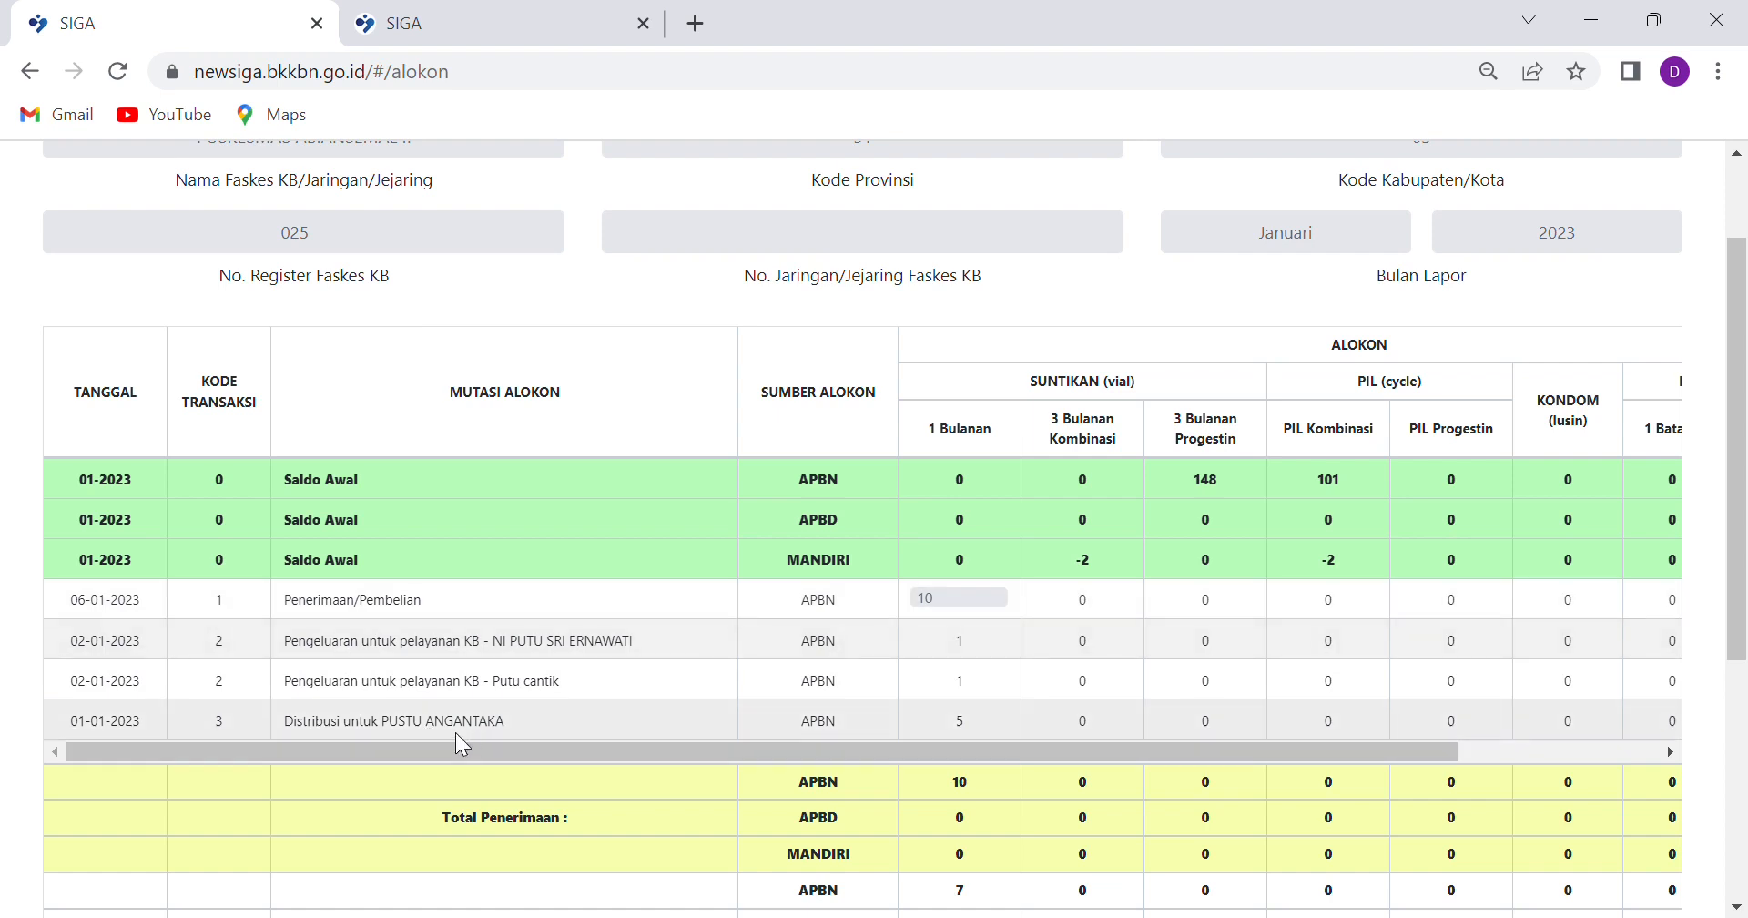
{"action": "double_click", "coordinate": [911, 729]}
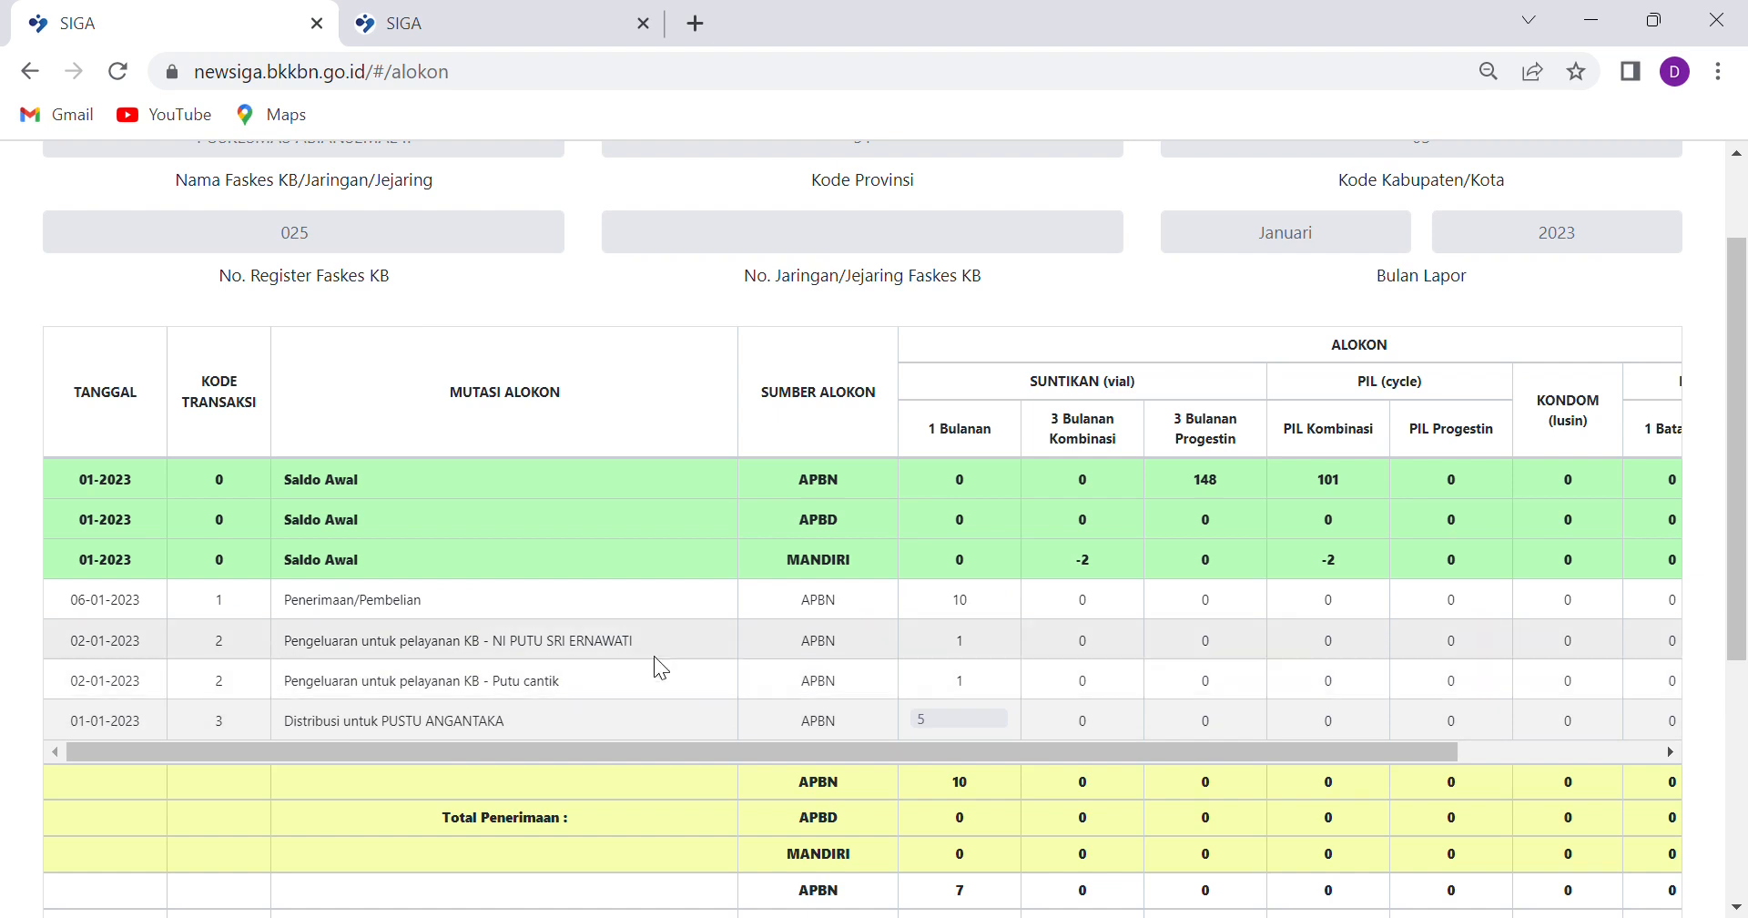
Mark both participants' service issue rows and check totals: 7 issued, ending balance 3
{"action": "left_click_drag", "start_coordinate": [658, 640], "coordinate": [483, 648]}
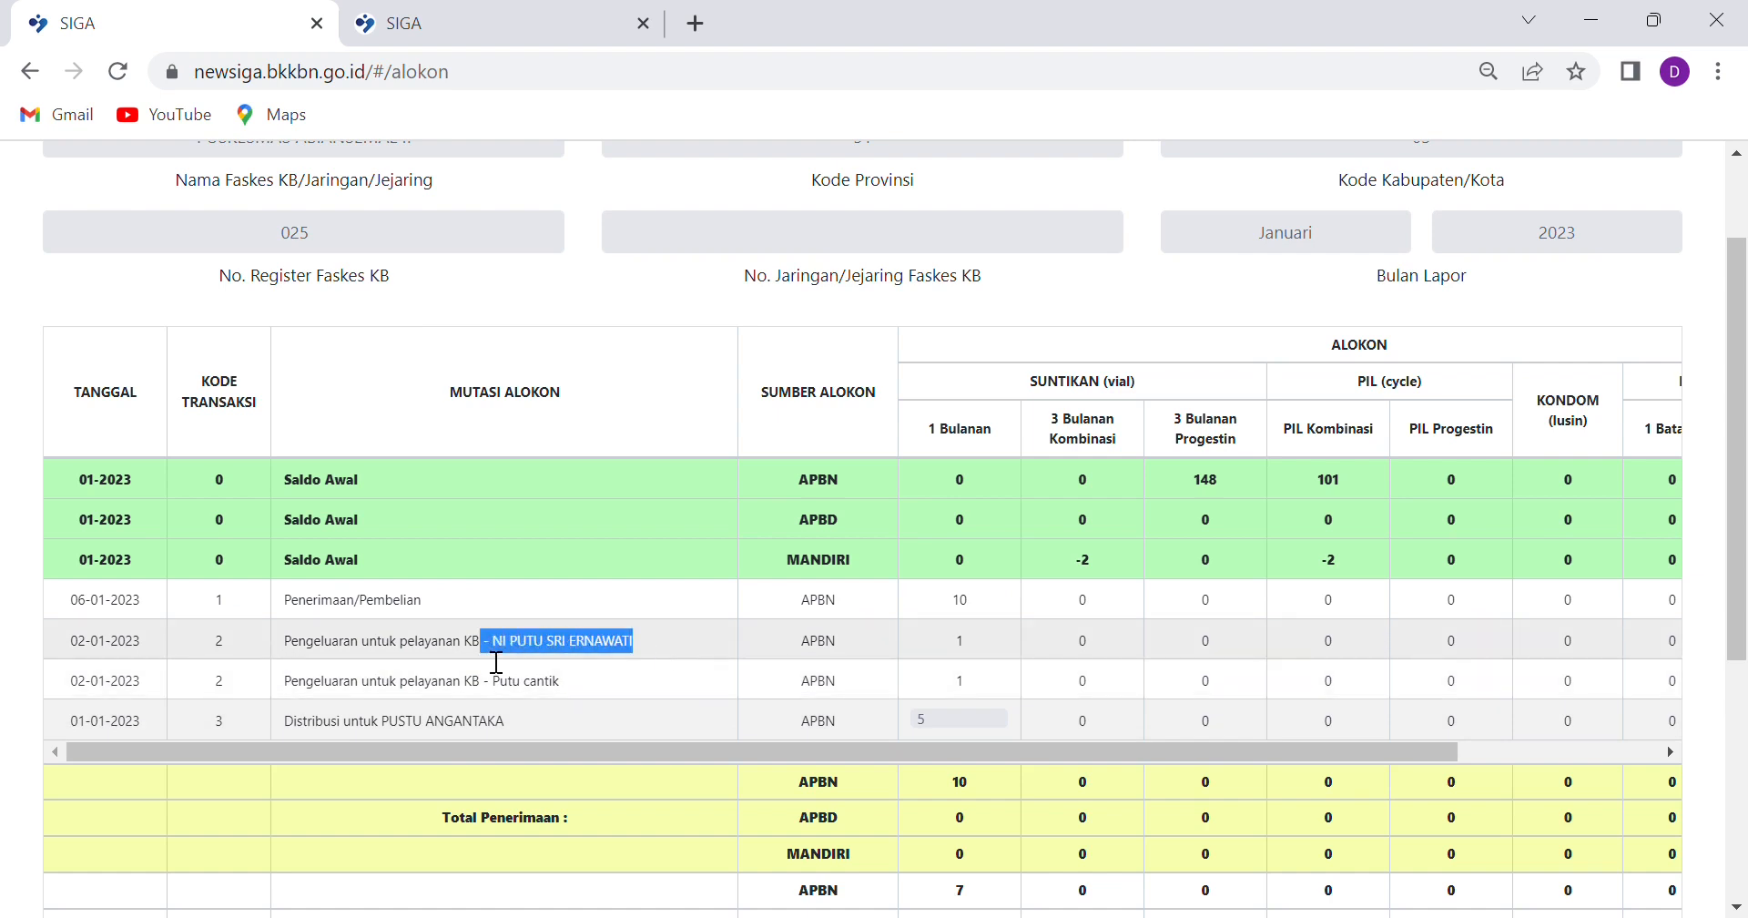
{"action": "double_click", "coordinate": [479, 647]}
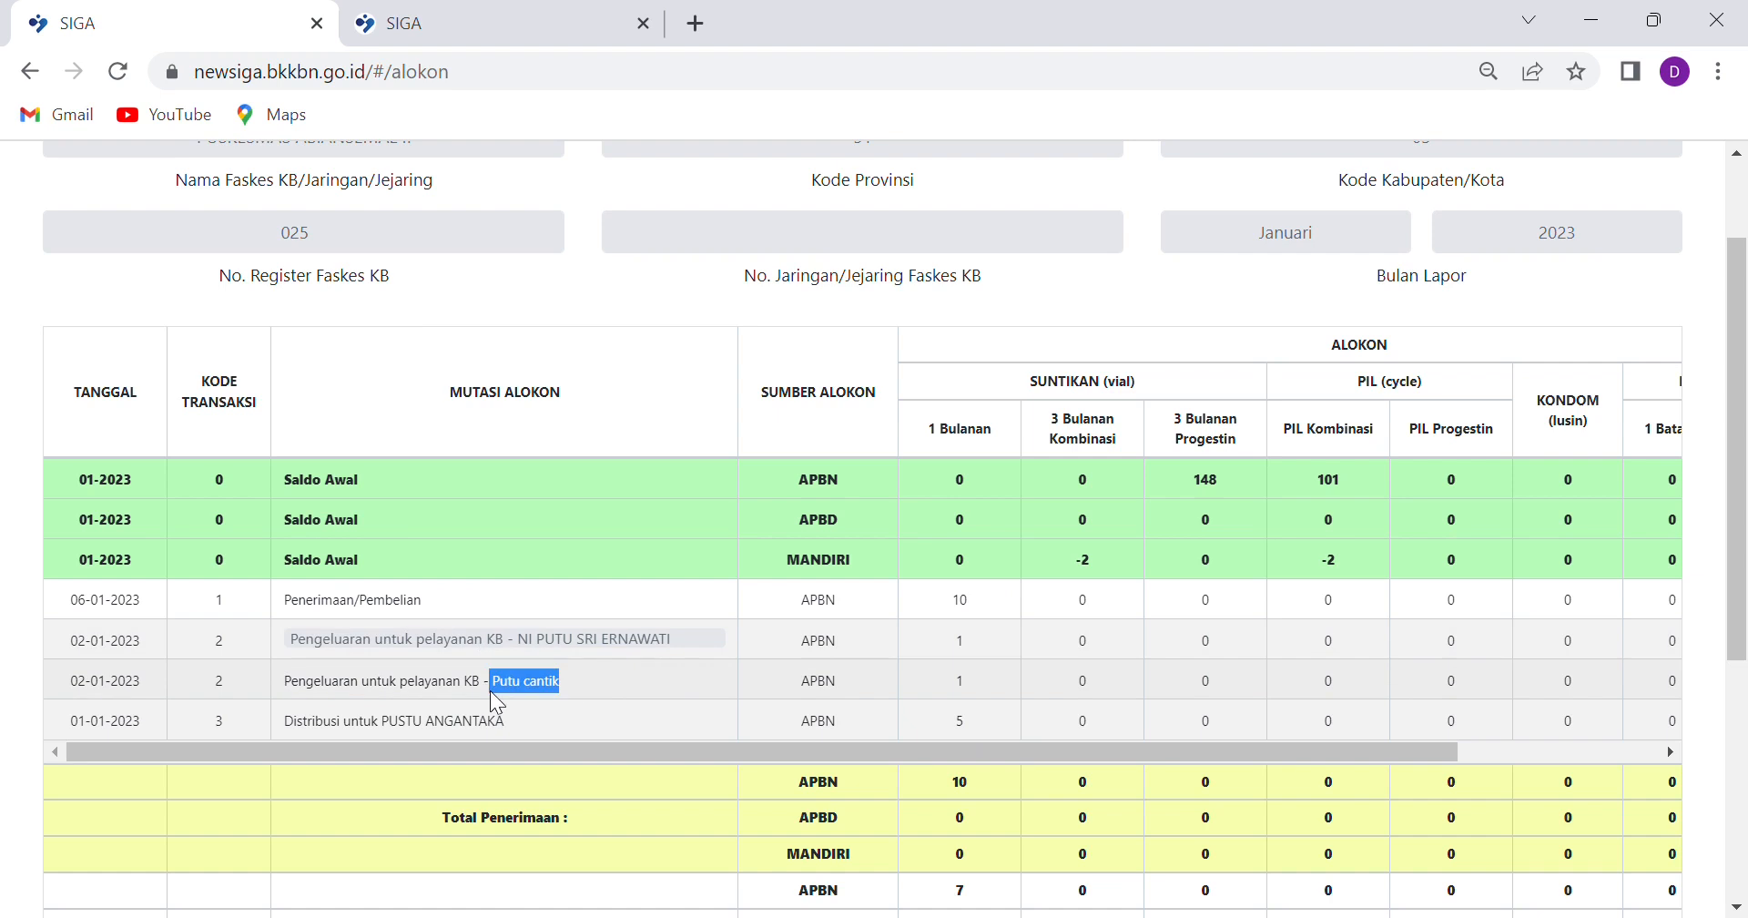
{"action": "double_click", "coordinate": [489, 690]}
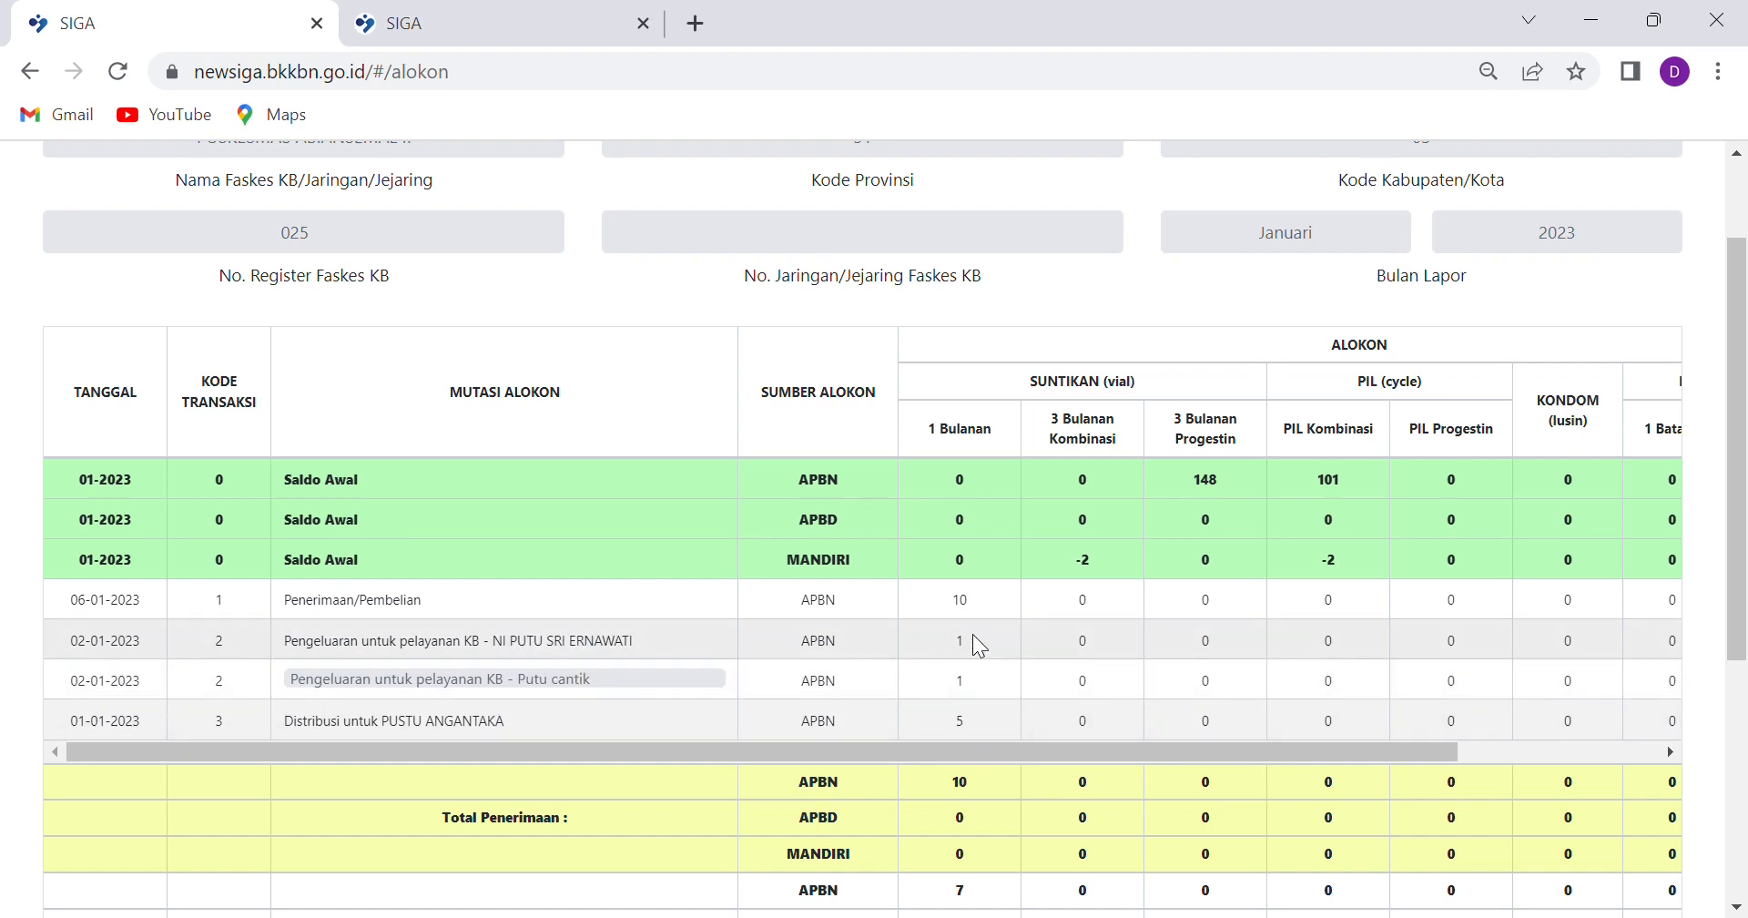
{"action": "scroll", "coordinate": [968, 637], "scroll_direction": "down", "scroll_amount": 3}
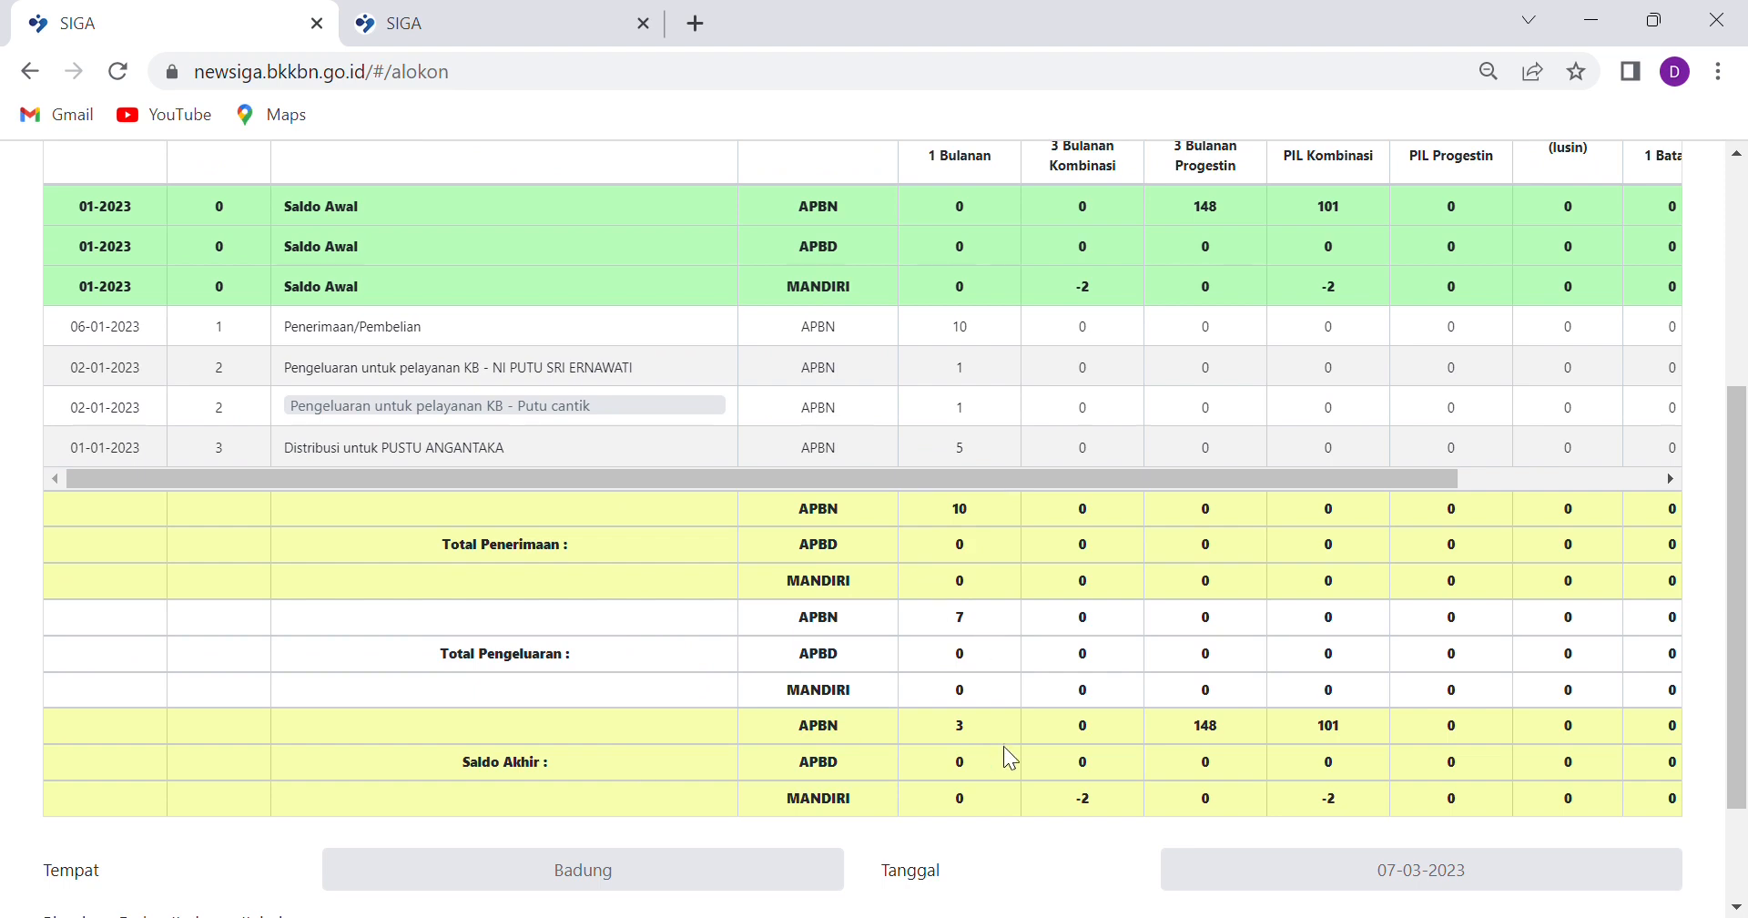
{"action": "scroll", "coordinate": [1000, 466], "scroll_direction": "up", "scroll_amount": 3}
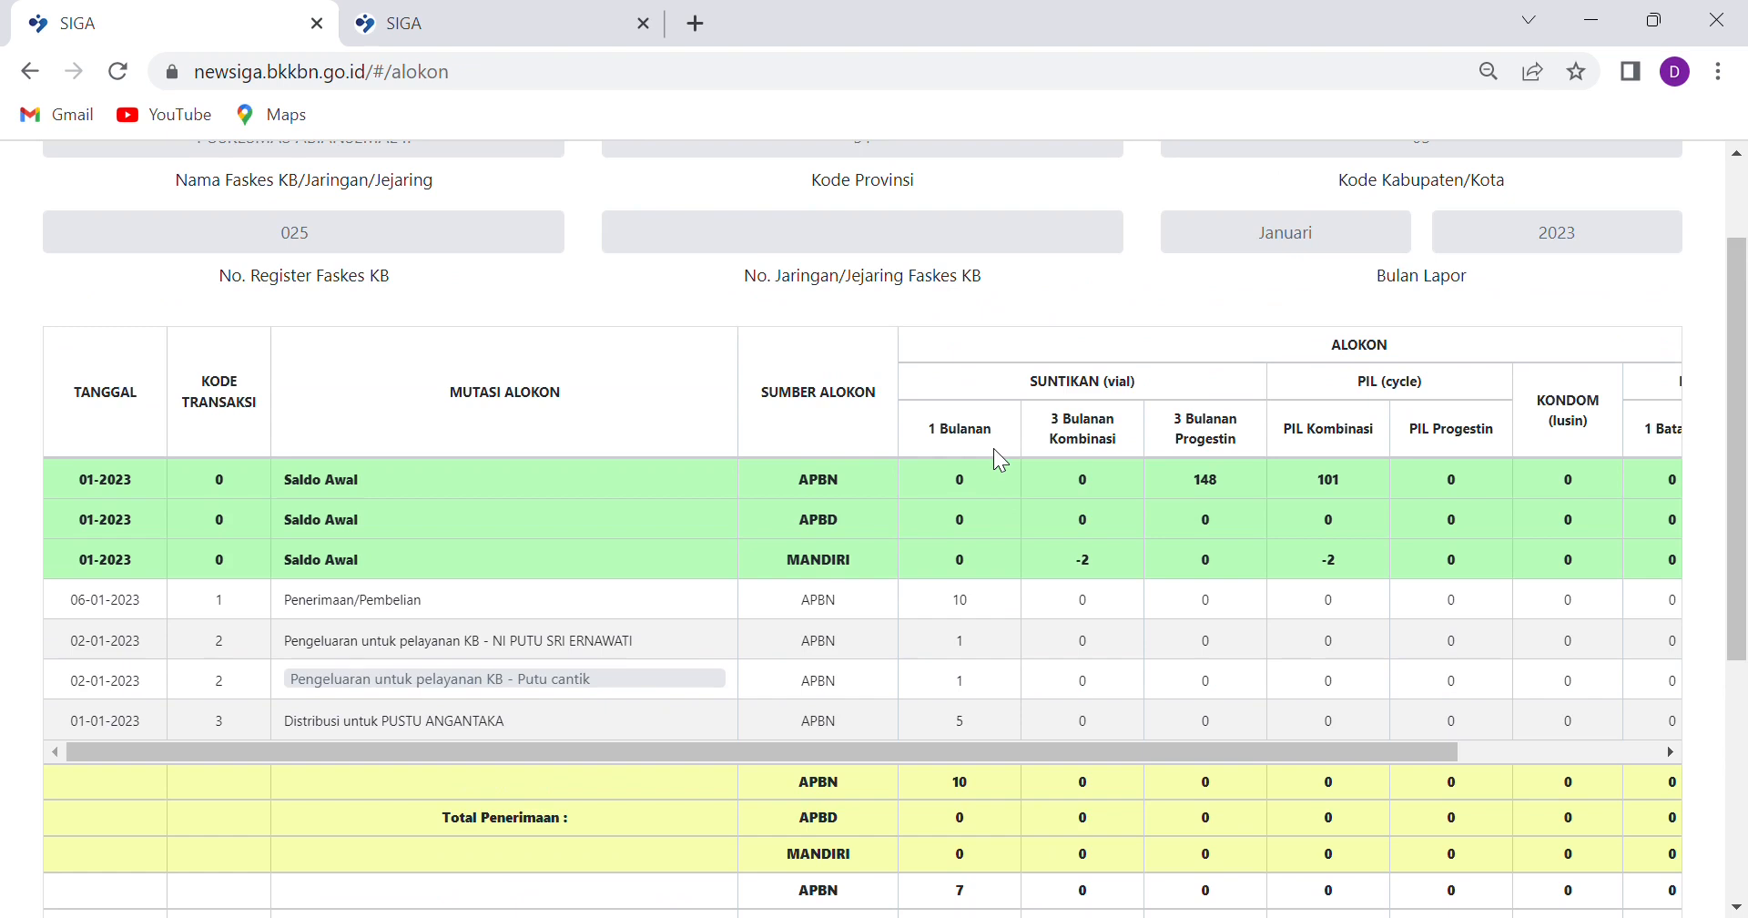
{"action": "scroll", "coordinate": [588, 238], "scroll_direction": "up", "scroll_amount": 2}
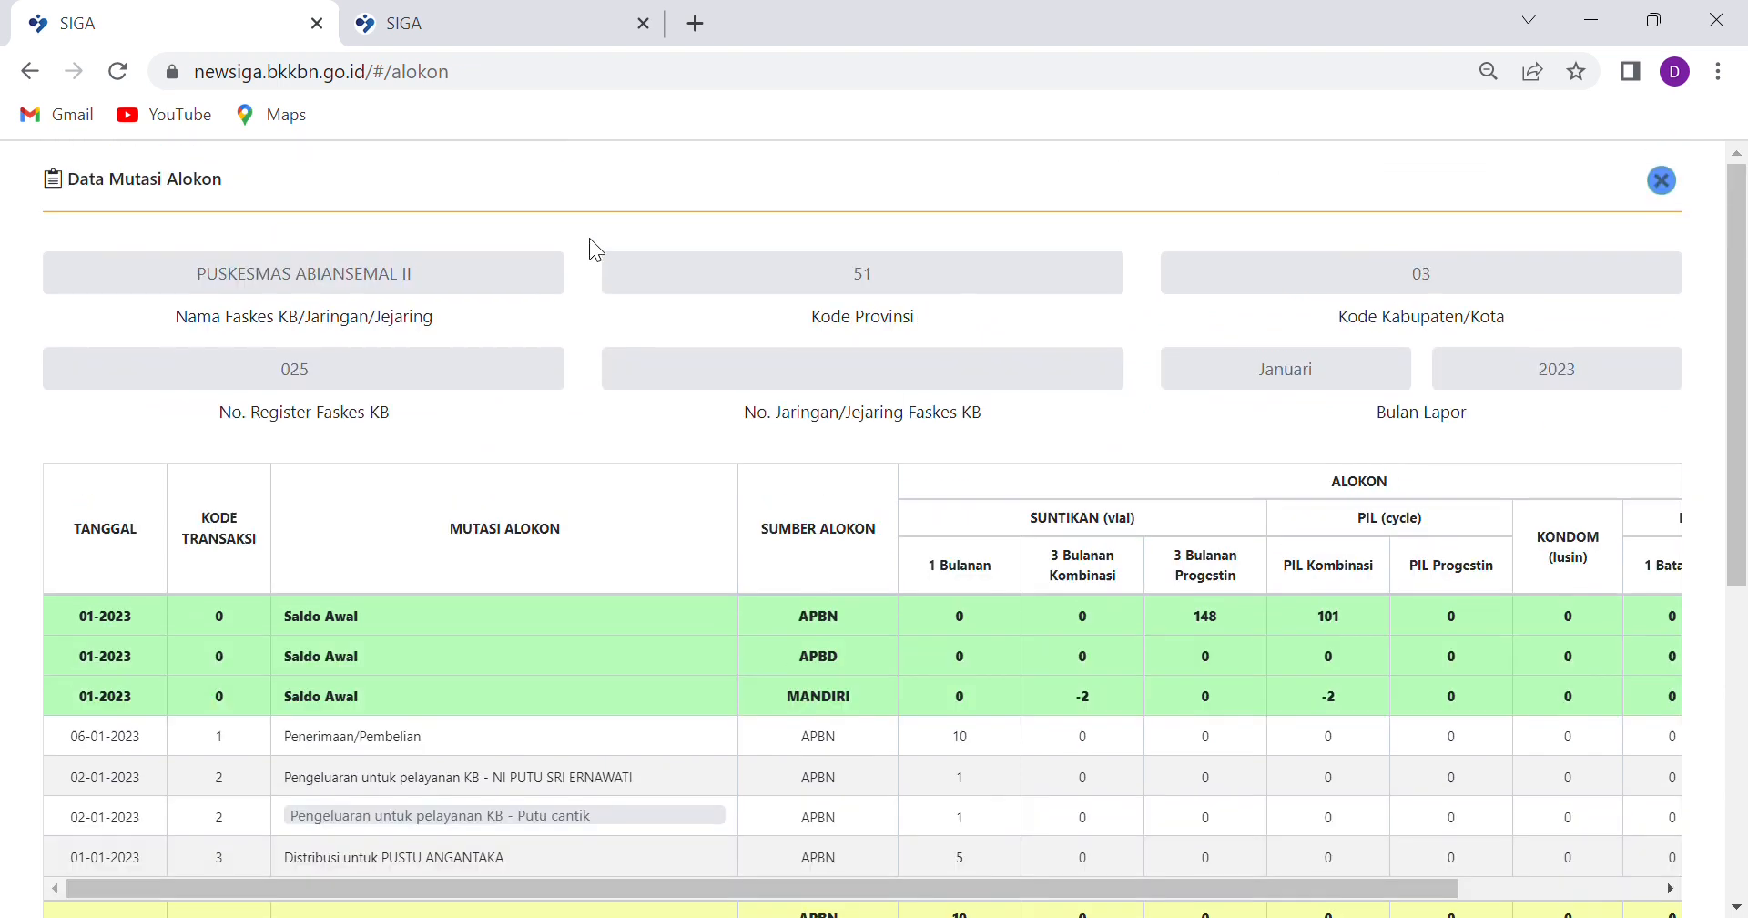
Close the Data Mutasi Alokon detail and confirm returning to the report list
{"action": "left_click", "coordinate": [1666, 184]}
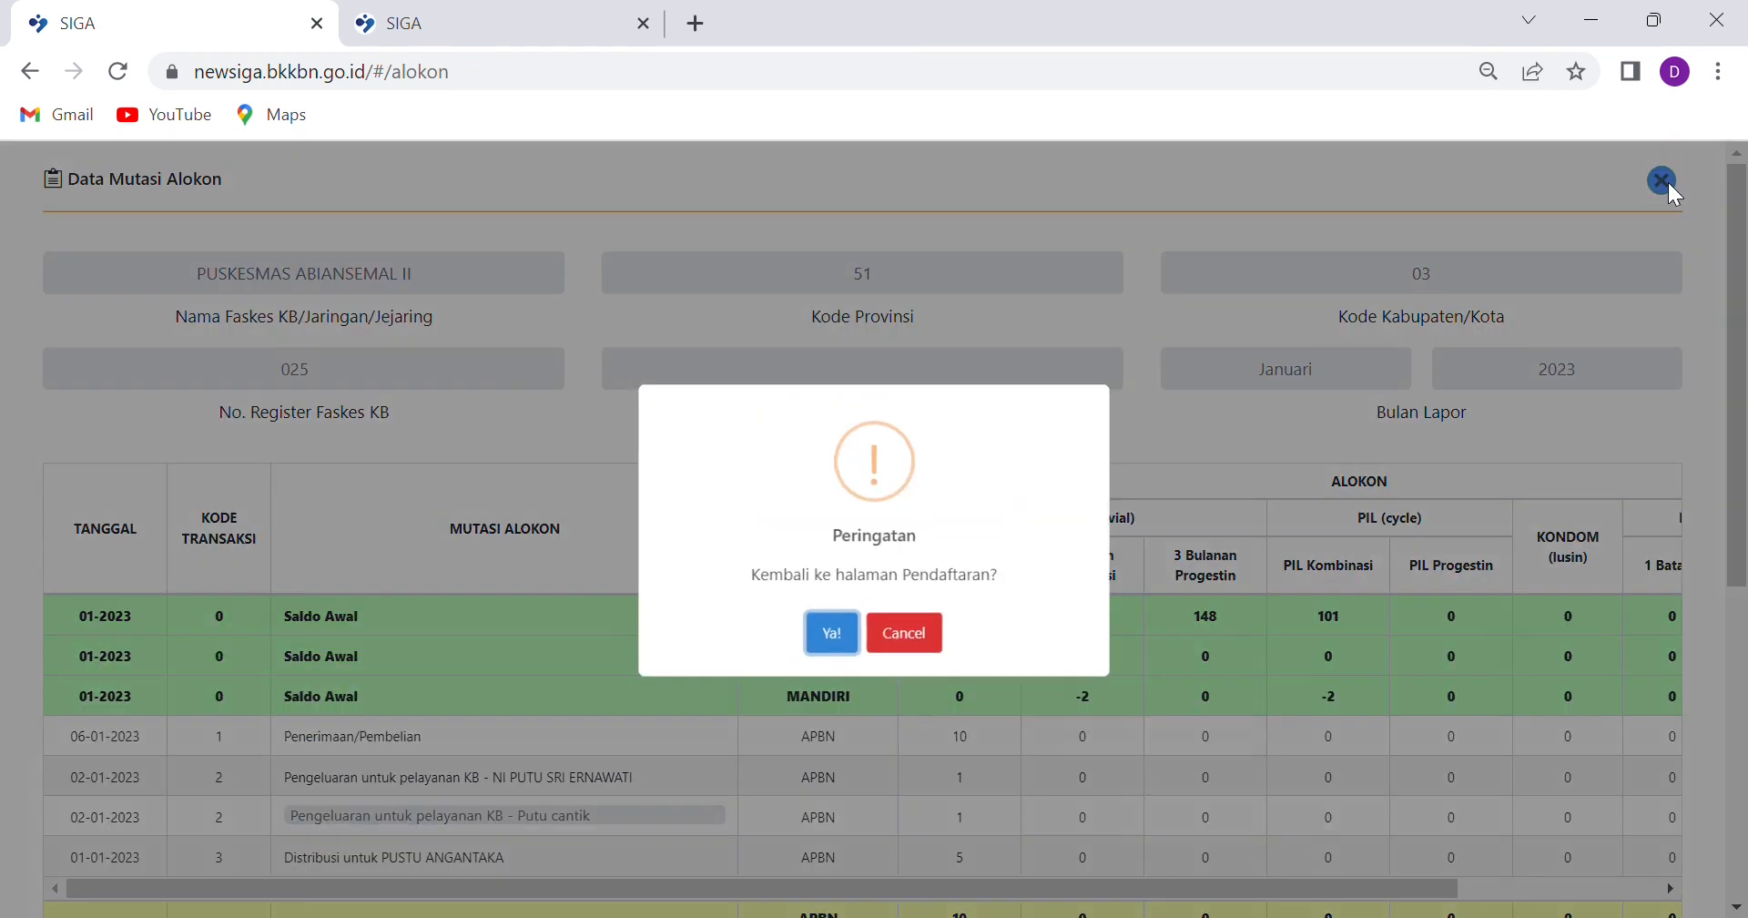
{"action": "left_click", "coordinate": [833, 633]}
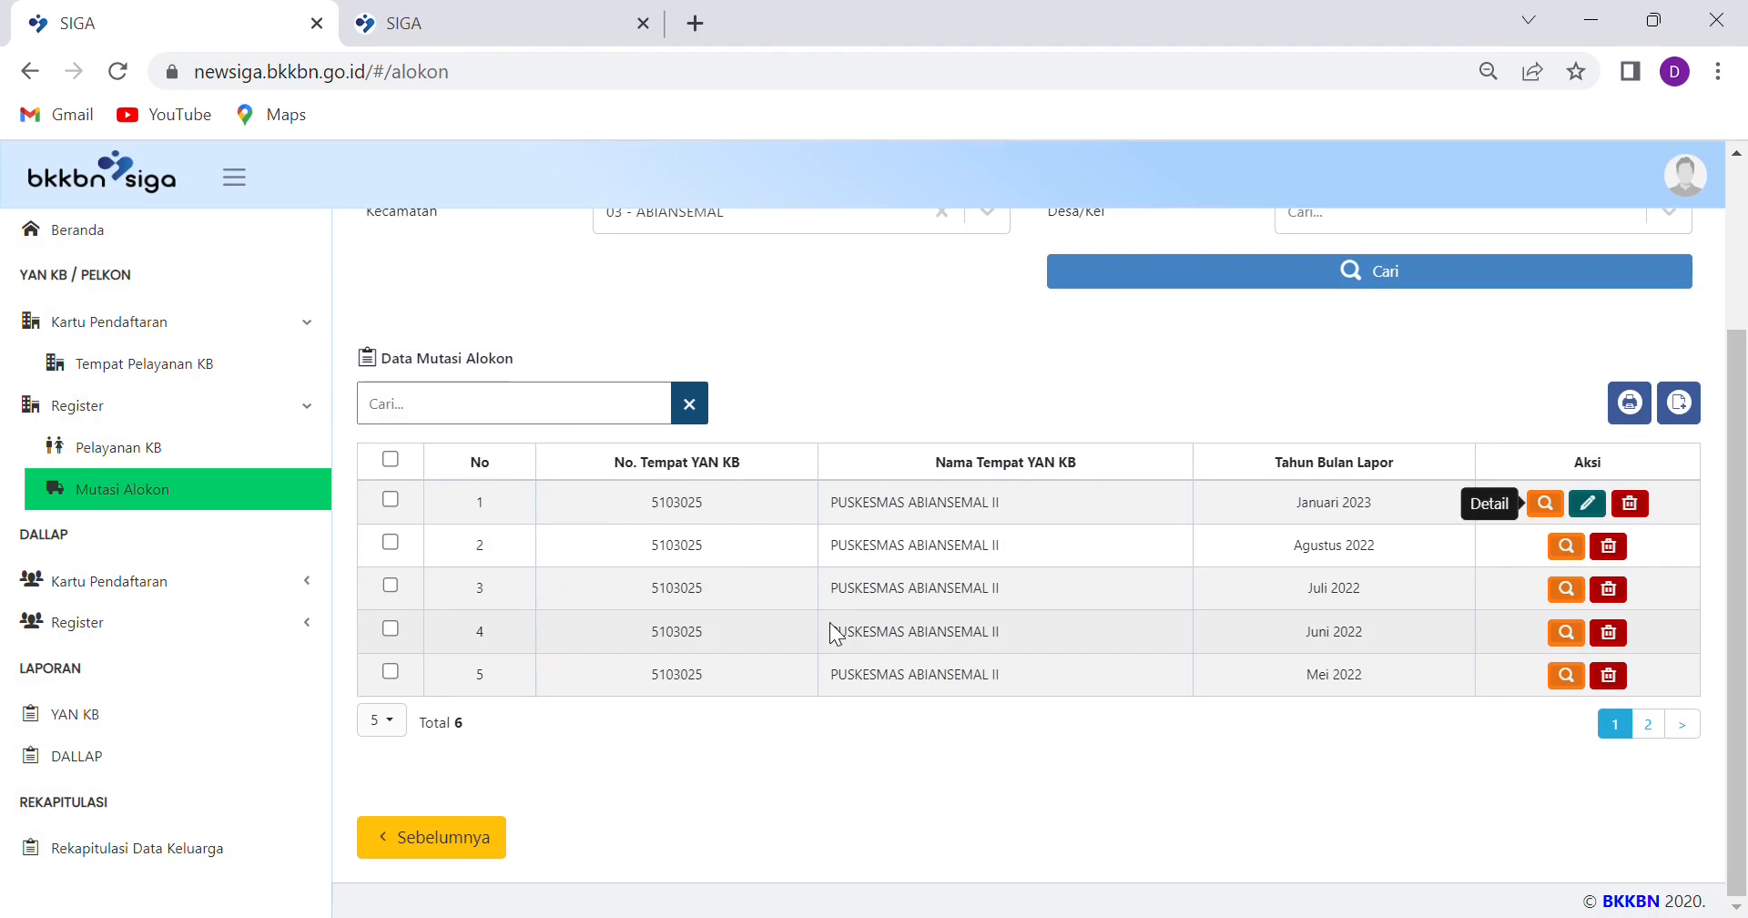